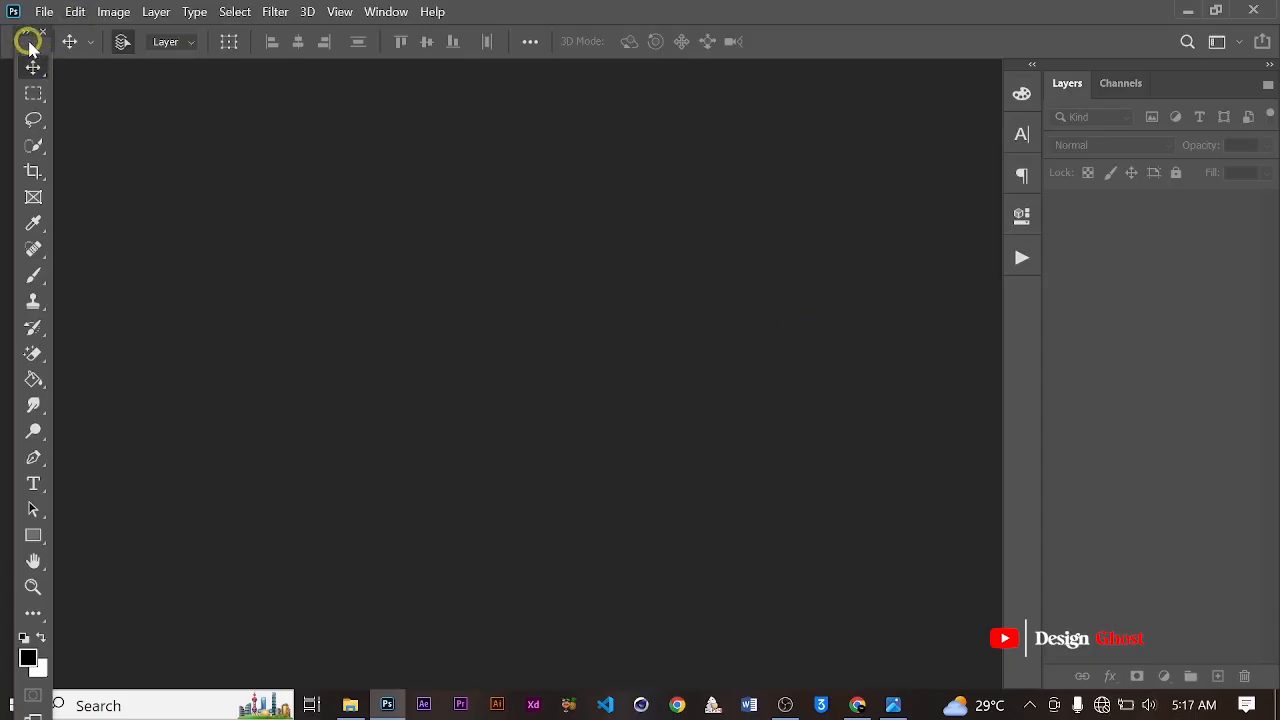
Create a new 5 x 7 inch portrait document at 300 pixels/inch in RGB Color with a white background.
drag(28, 44, 77, 50)
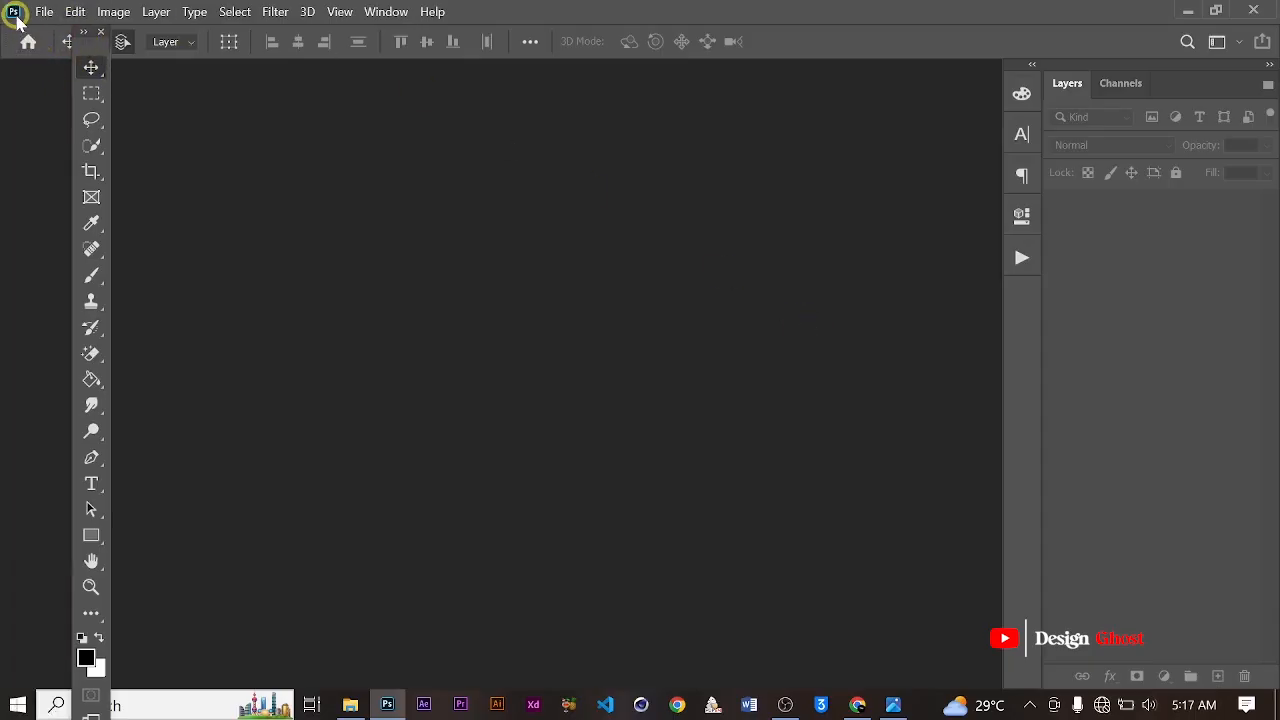
click(44, 12)
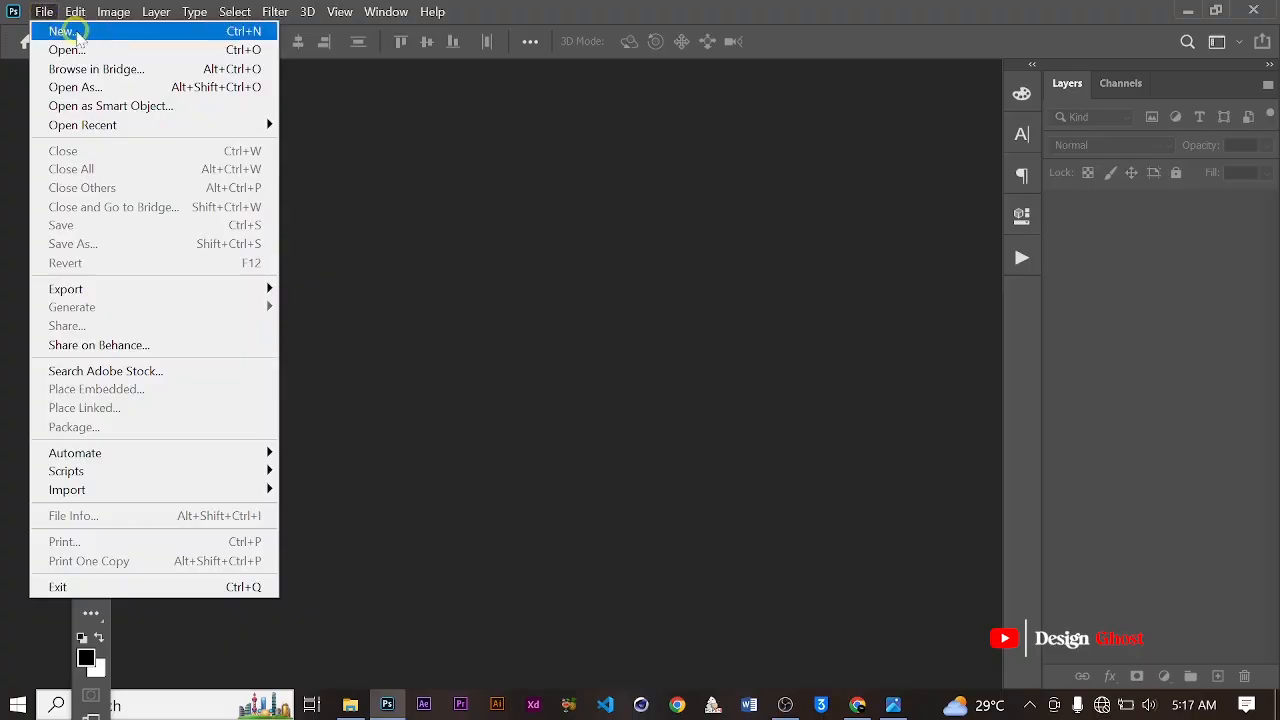
click(82, 33)
click(831, 272)
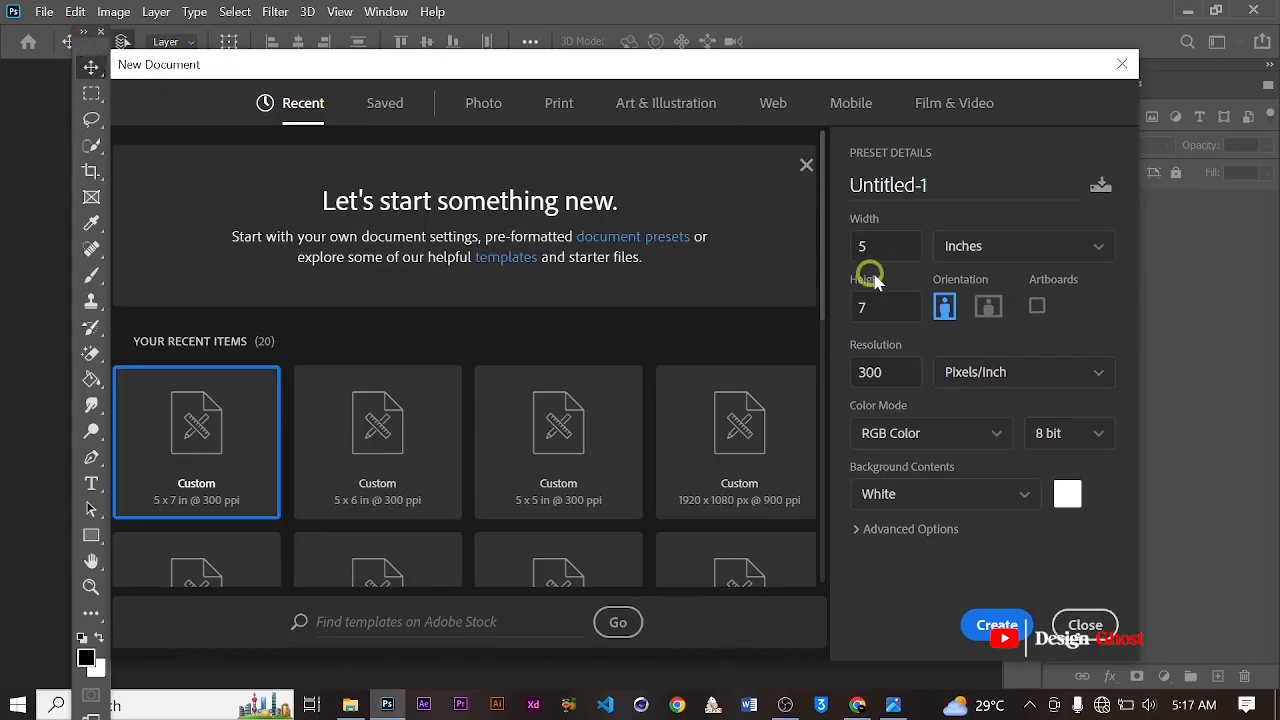
click(893, 245)
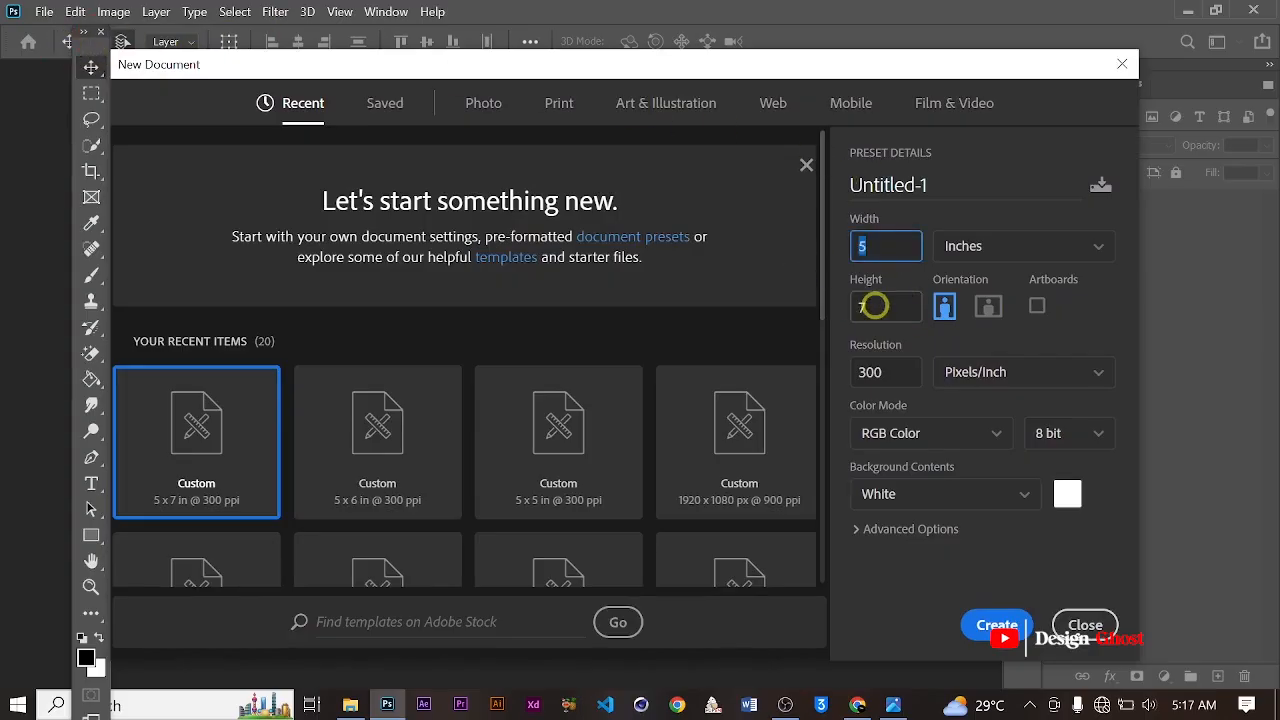
click(873, 306)
click(893, 373)
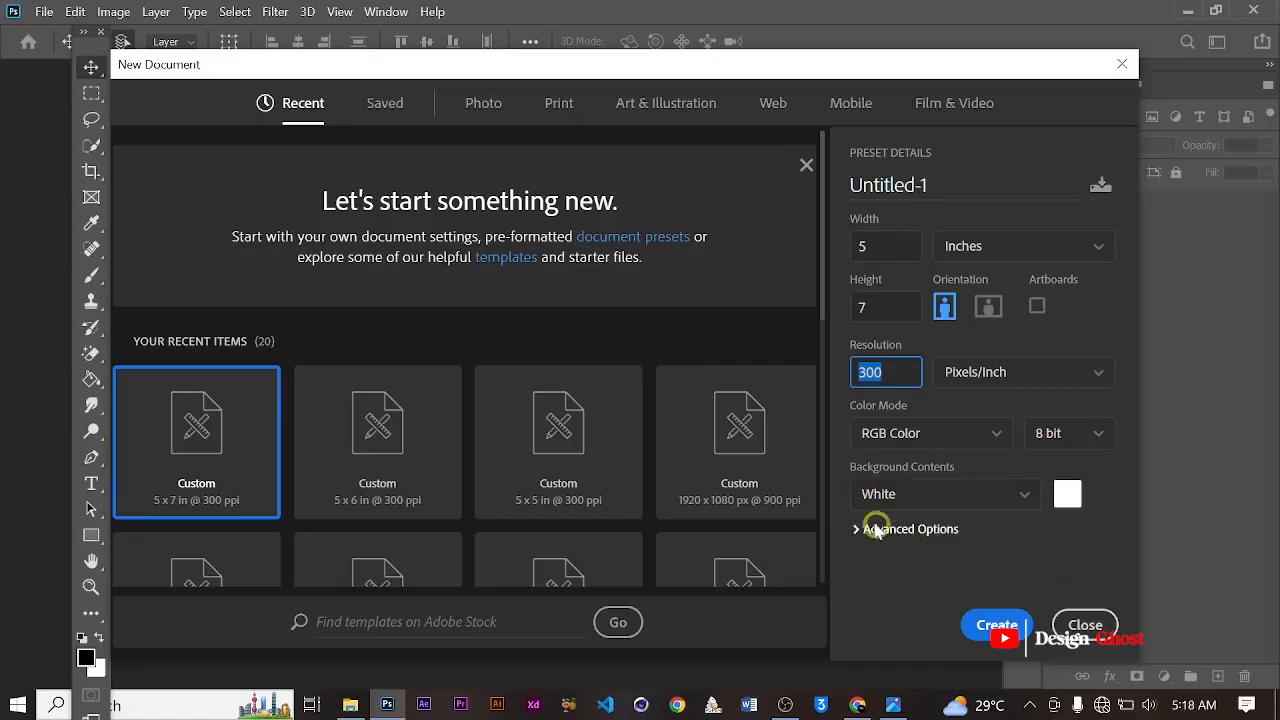
click(1008, 620)
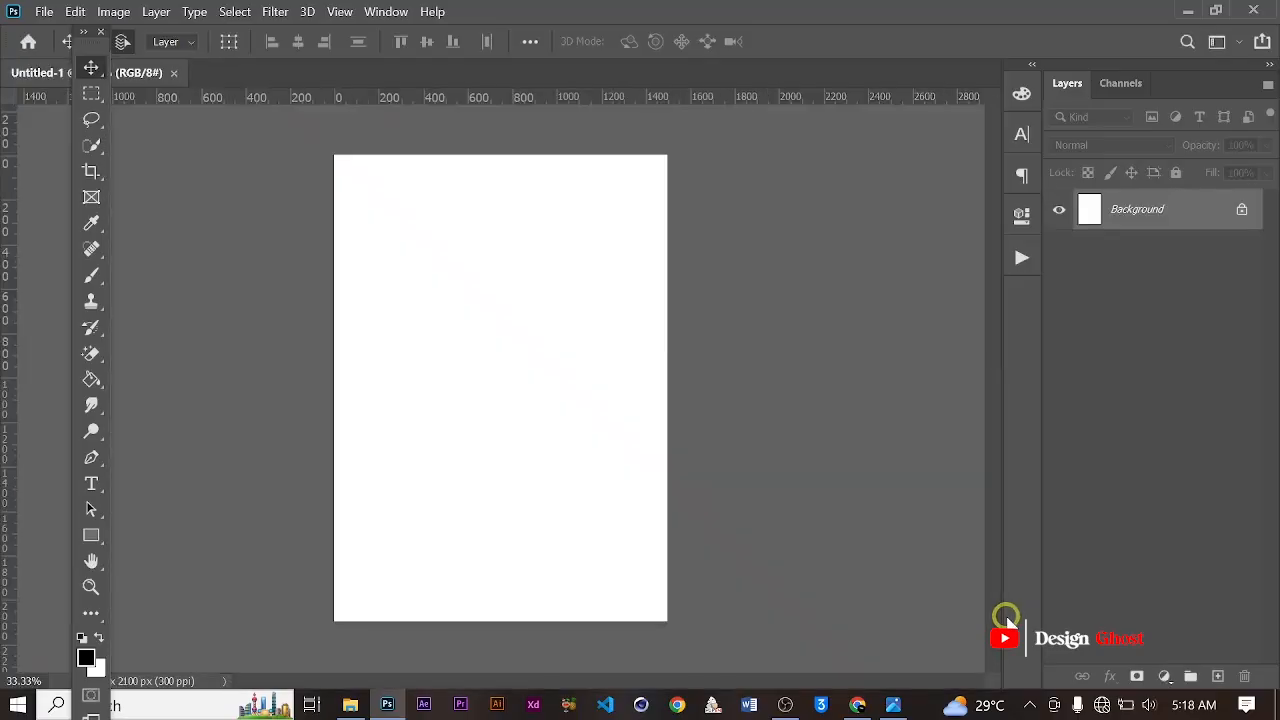
key(ctrl+0)
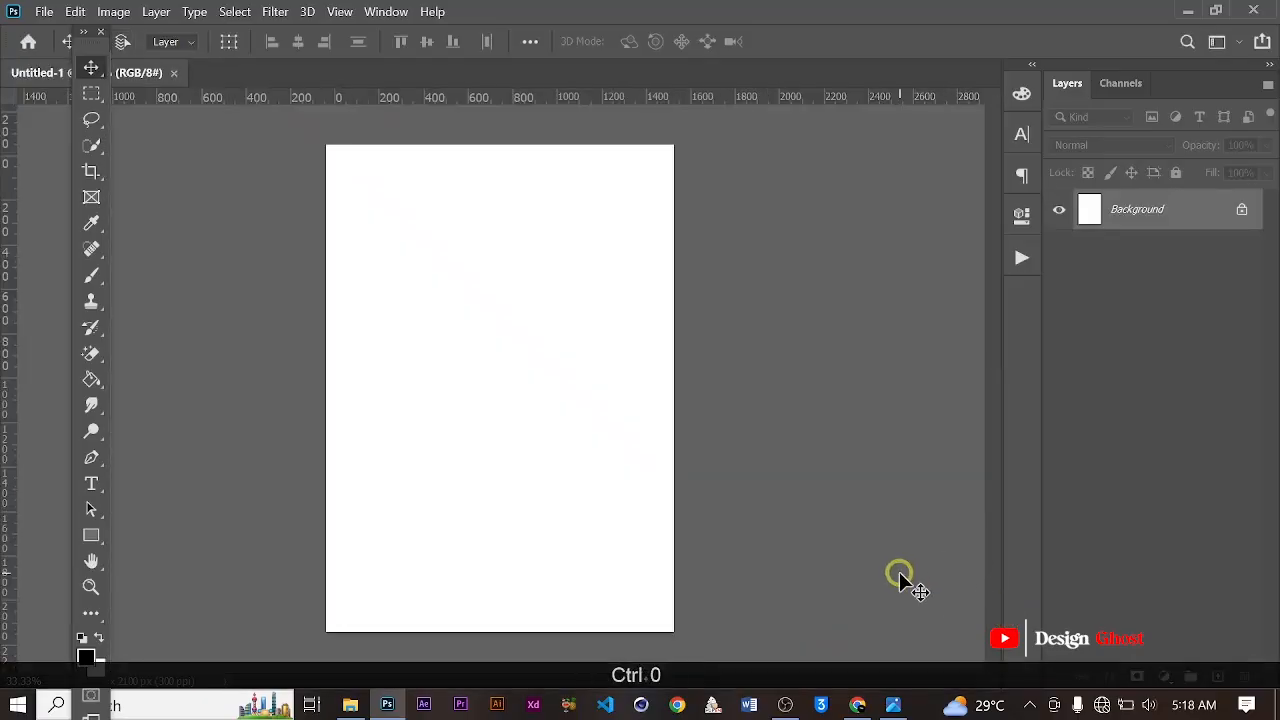
Open the Indio images tribal pattern picture from the Afro Vibe folder in Downloads as a separate document.
click(350, 705)
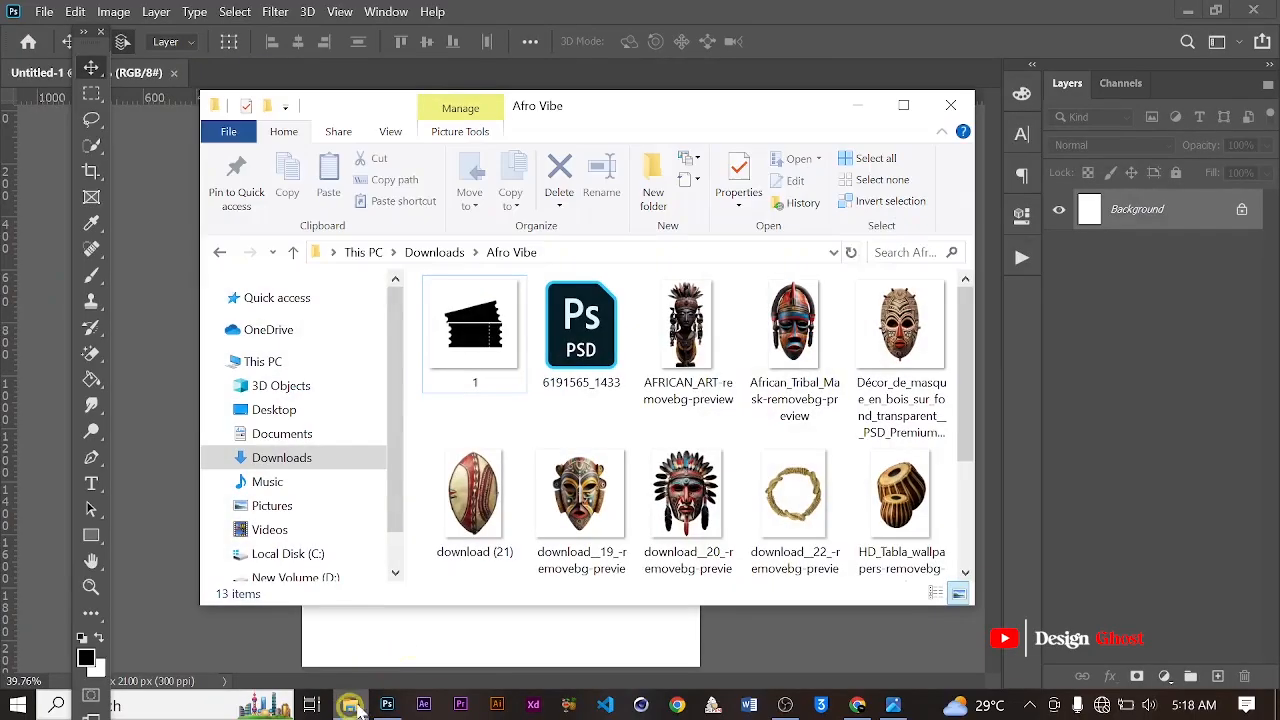
scroll(580, 400, down, 2)
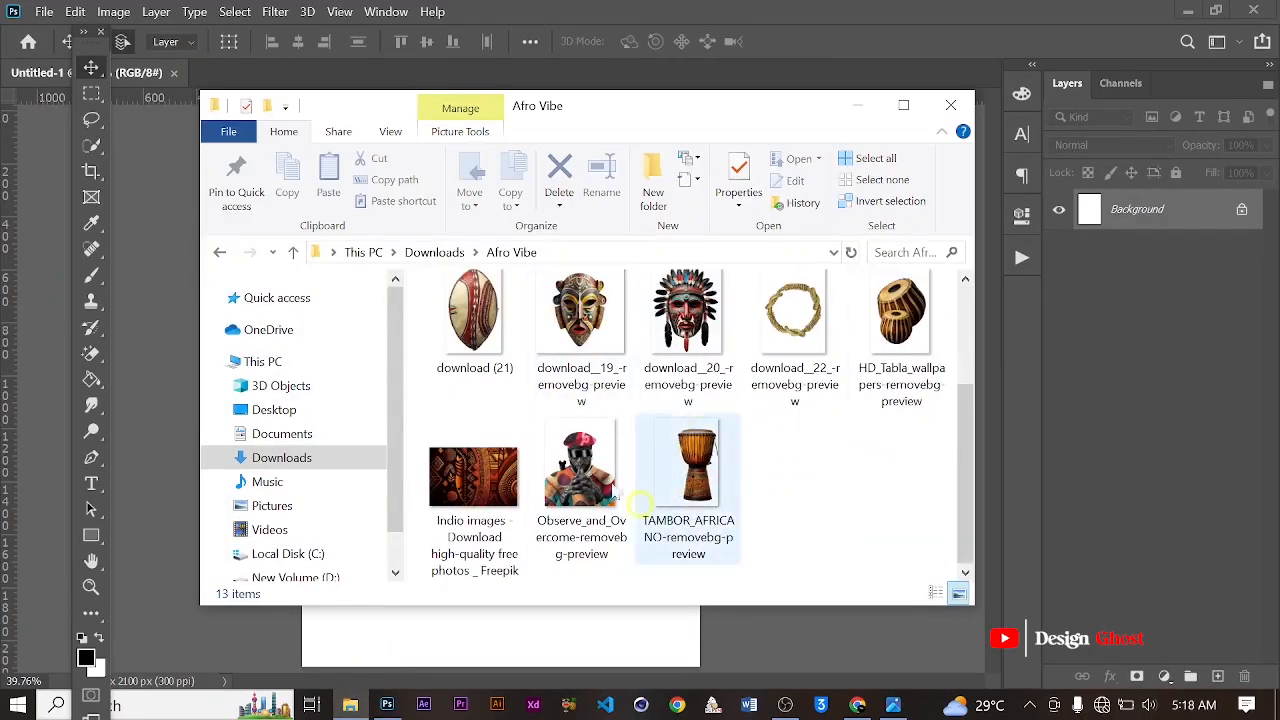
scroll(686, 505, up, 2)
scroll(686, 505, down, 2)
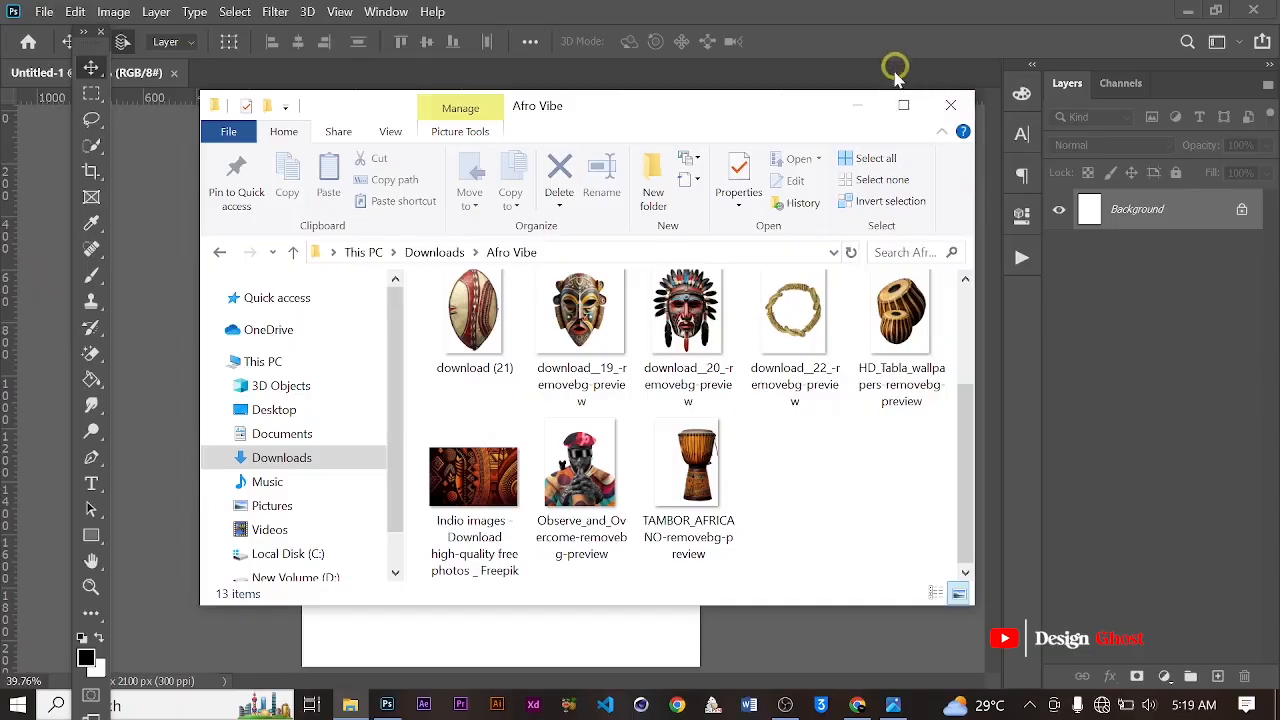
click(474, 480)
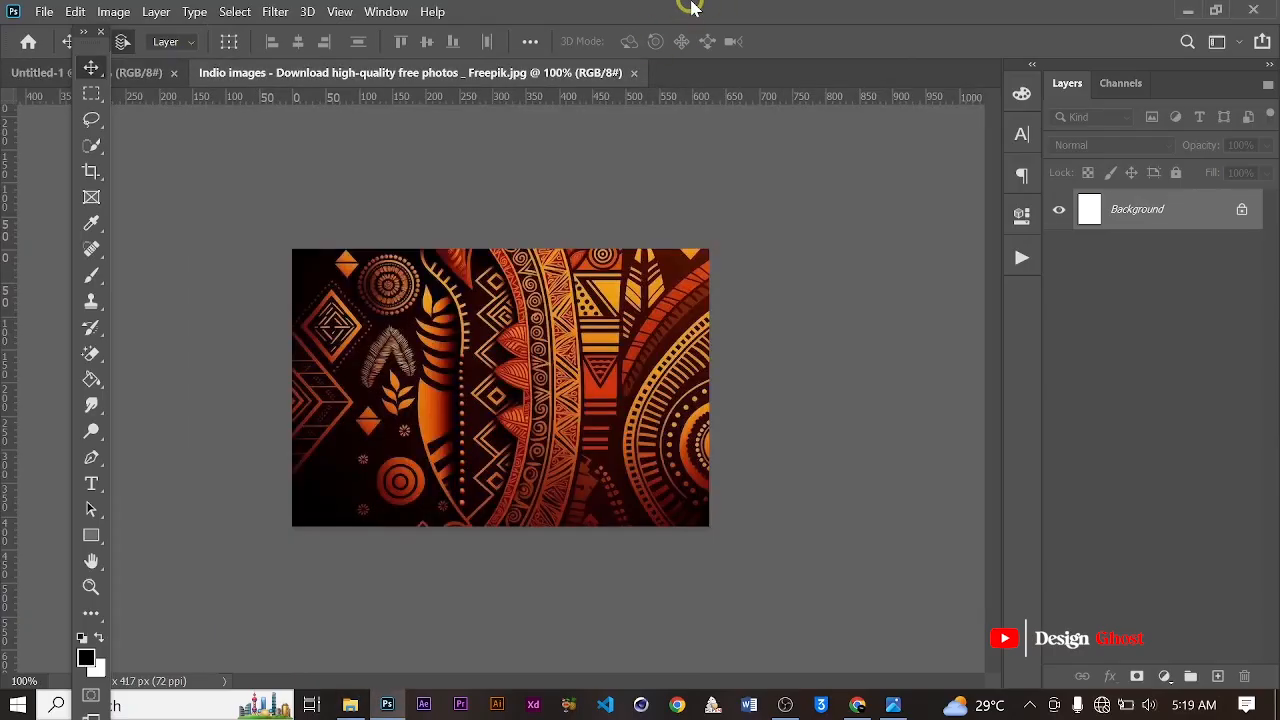
scroll(467, 325, down, 4)
scroll(467, 325, up, 4)
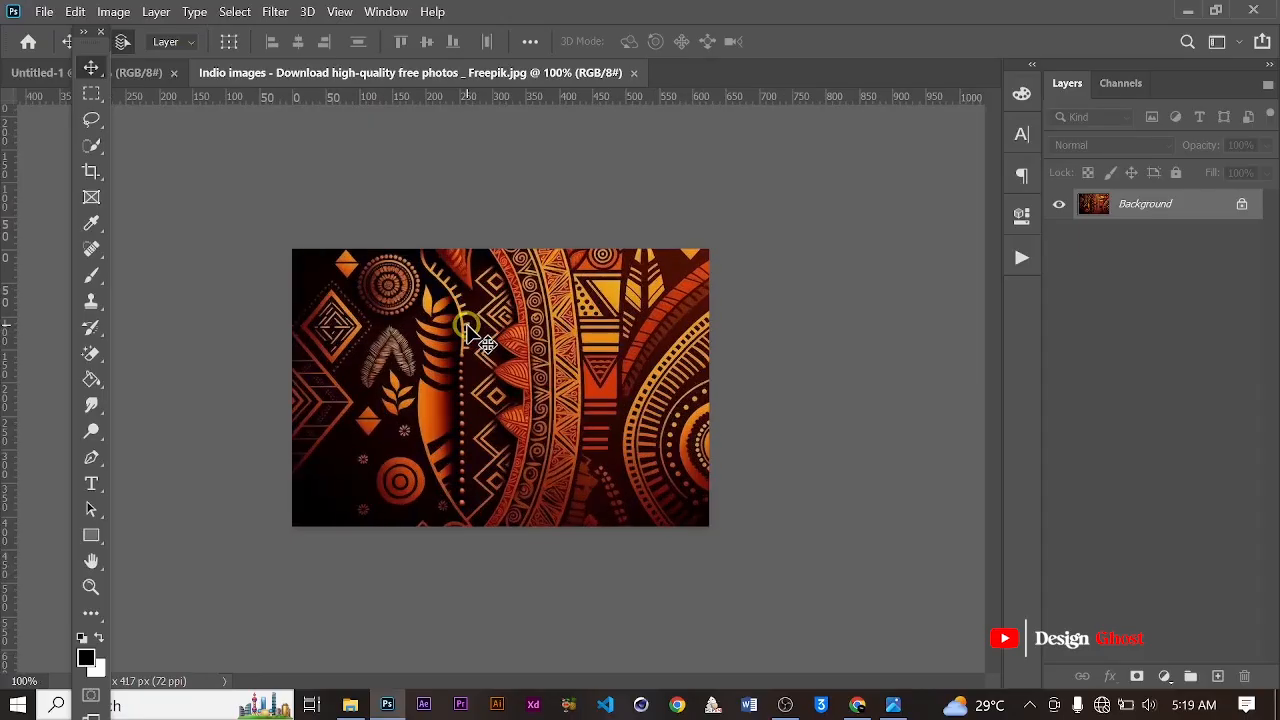
Rotate the tribal pattern image 90° clockwise.
drag(97, 52, 90, 50)
click(114, 11)
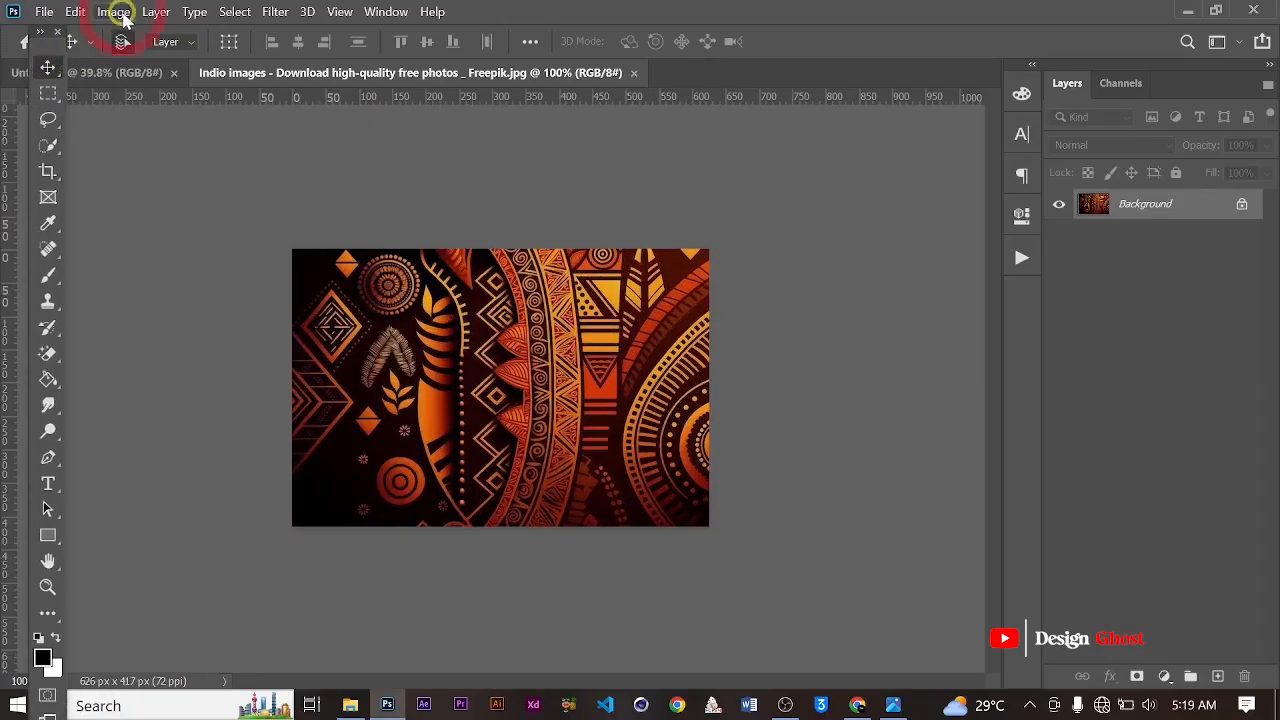
mouse_move(279, 188)
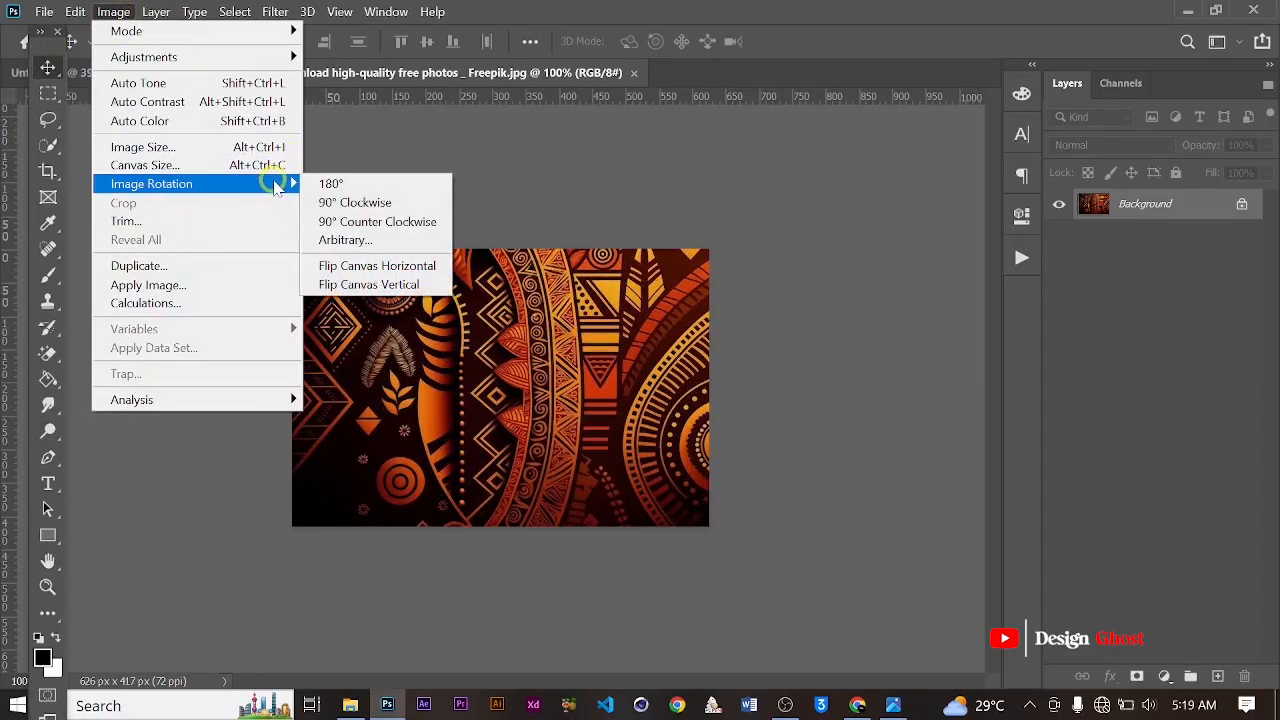
click(370, 205)
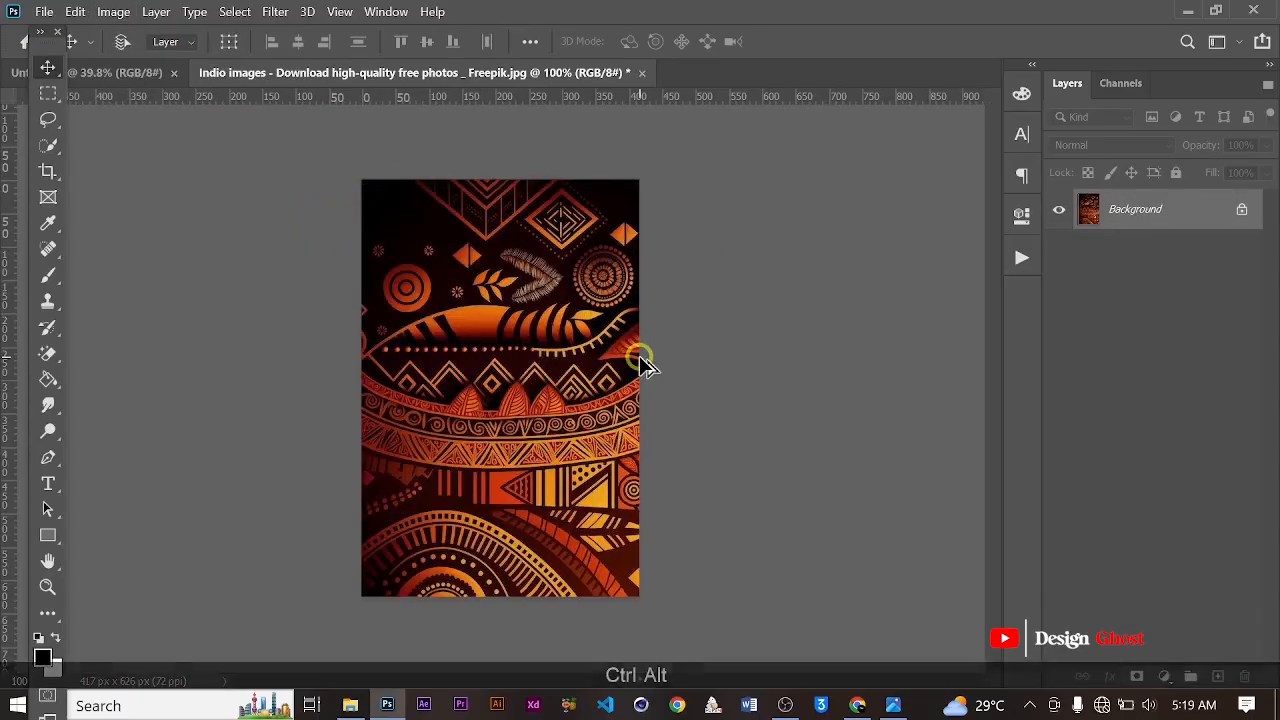
Resample the tribal pattern image to a resolution of 250 pixels/inch and fit it on screen.
key(ctrl+alt+i)
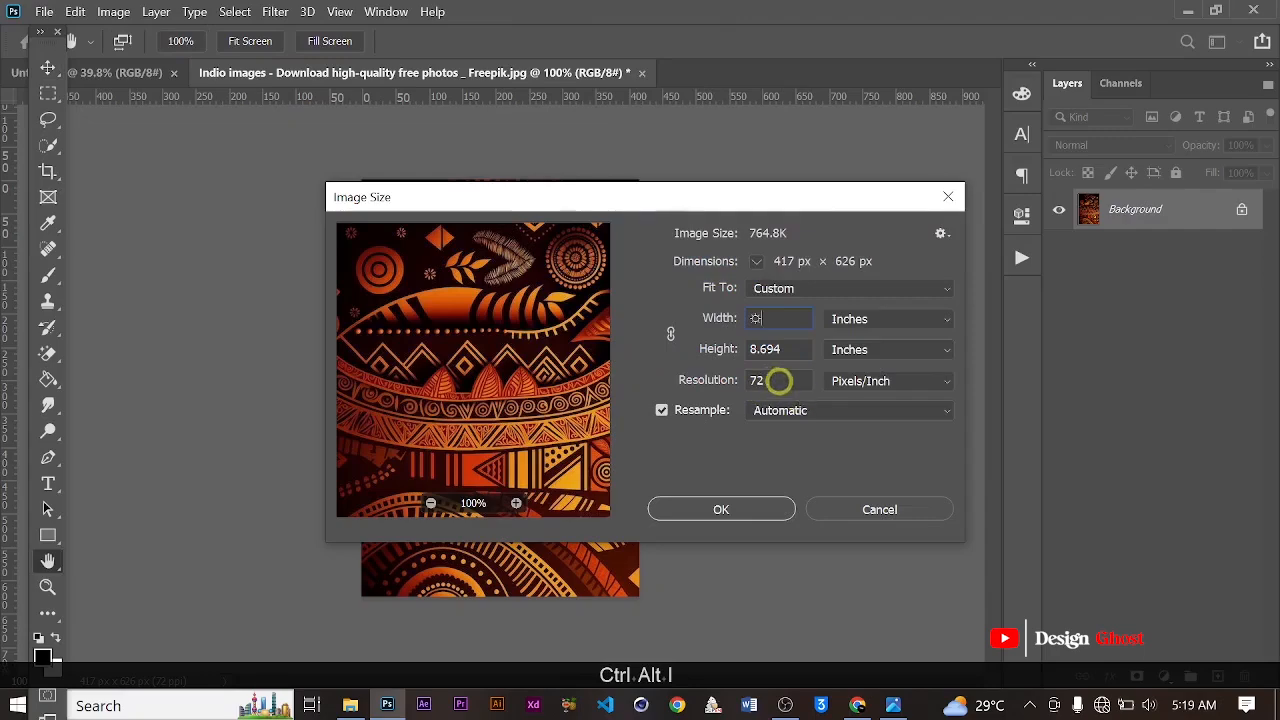
click(778, 418)
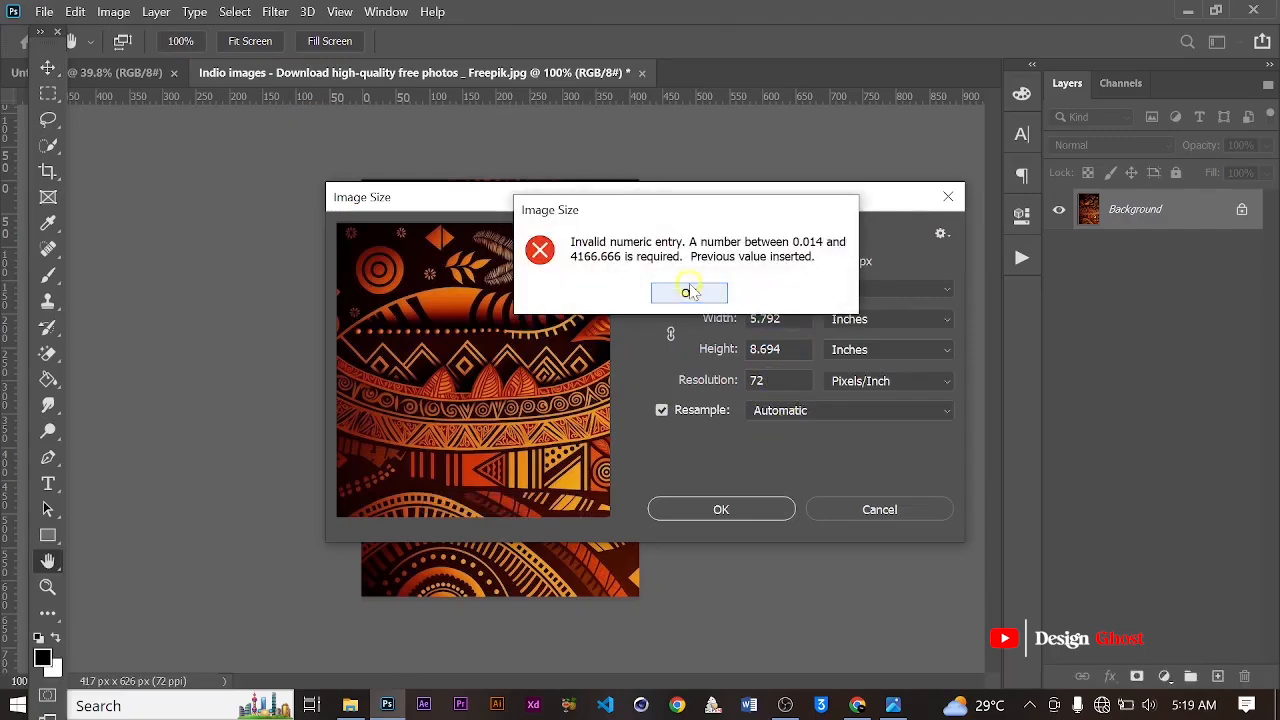
click(688, 292)
click(760, 380)
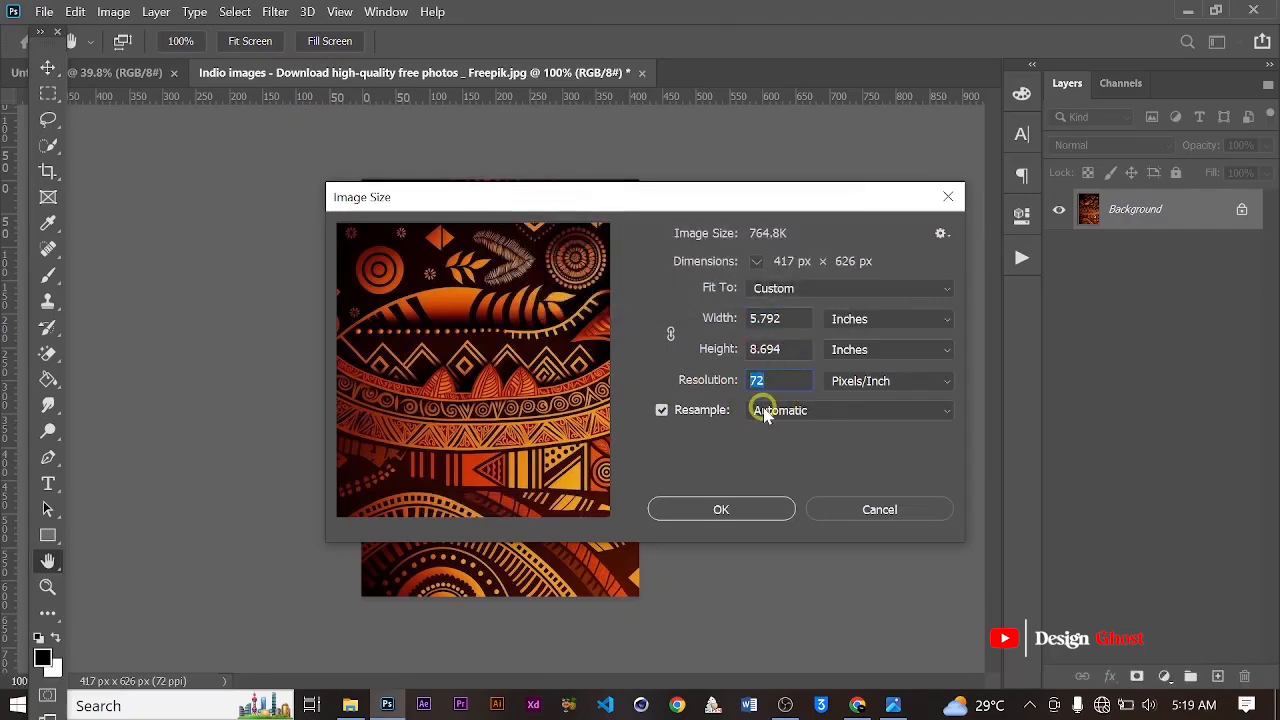
text(250)
key(Return)
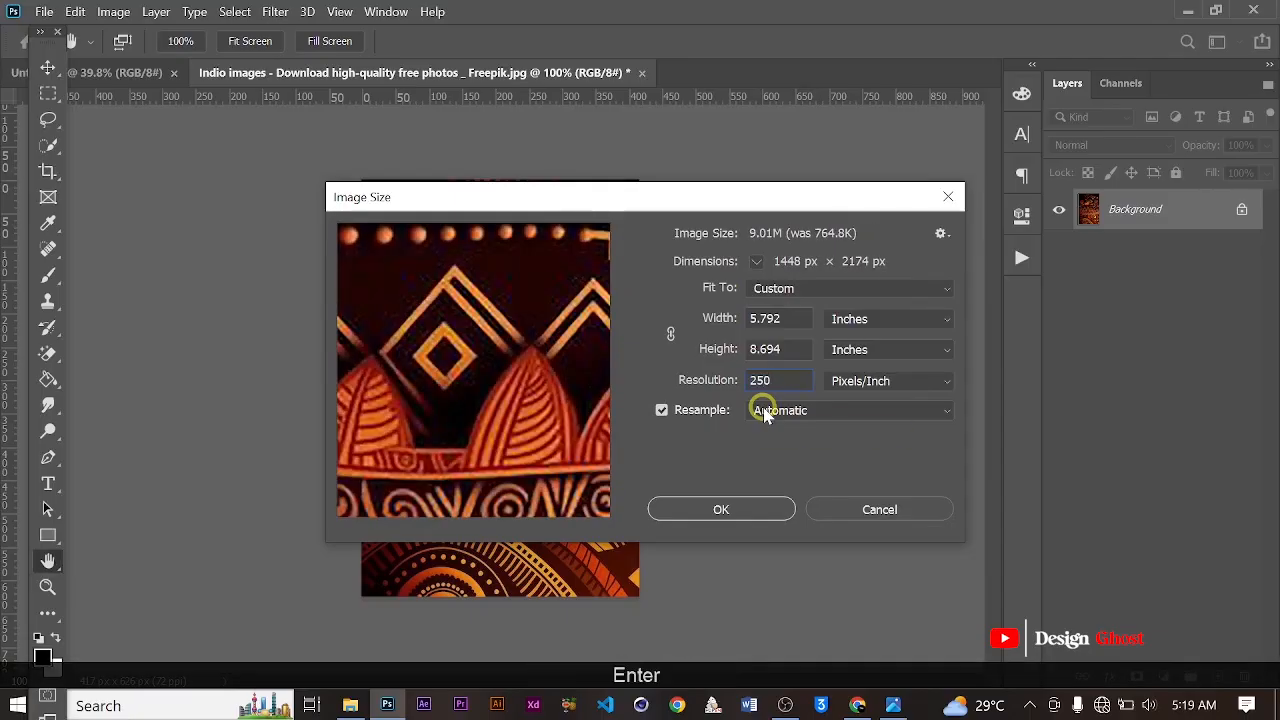
key(ctrl+9)
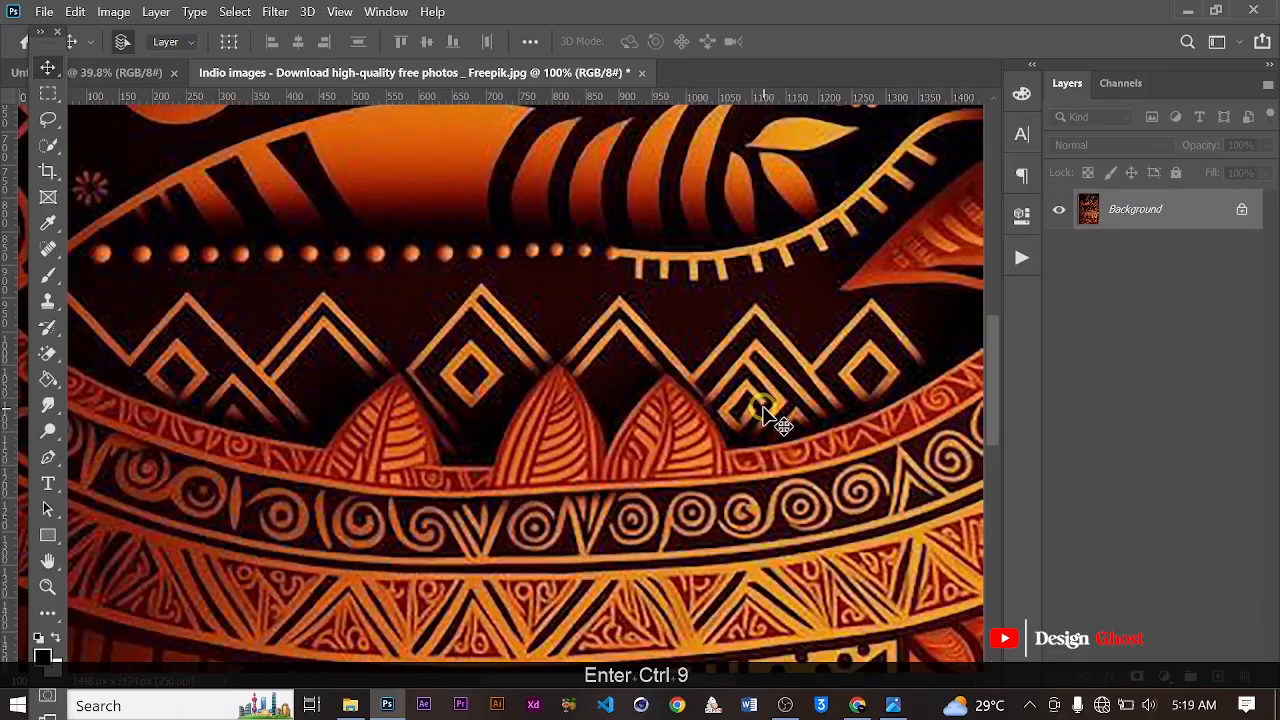
key(ctrl+0)
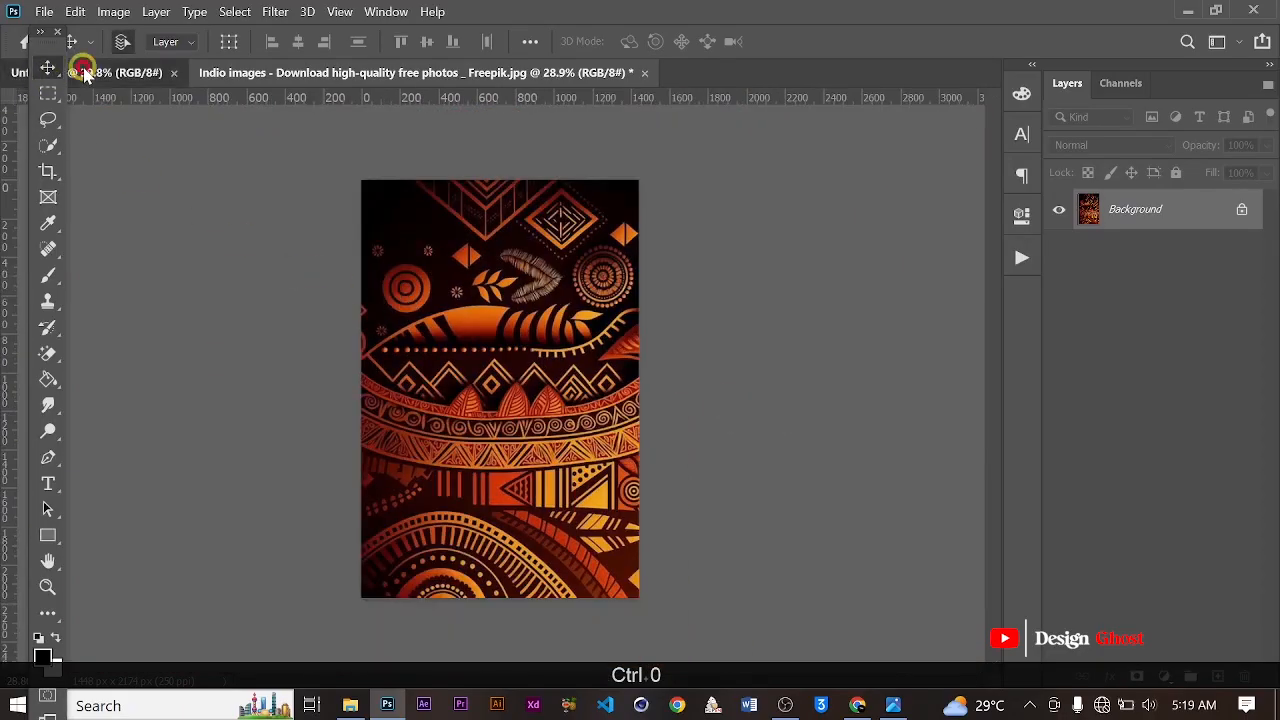
Add a new layer to the Untitled-1 document and fill it with black using the Paint Bucket.
click(85, 72)
click(1217, 677)
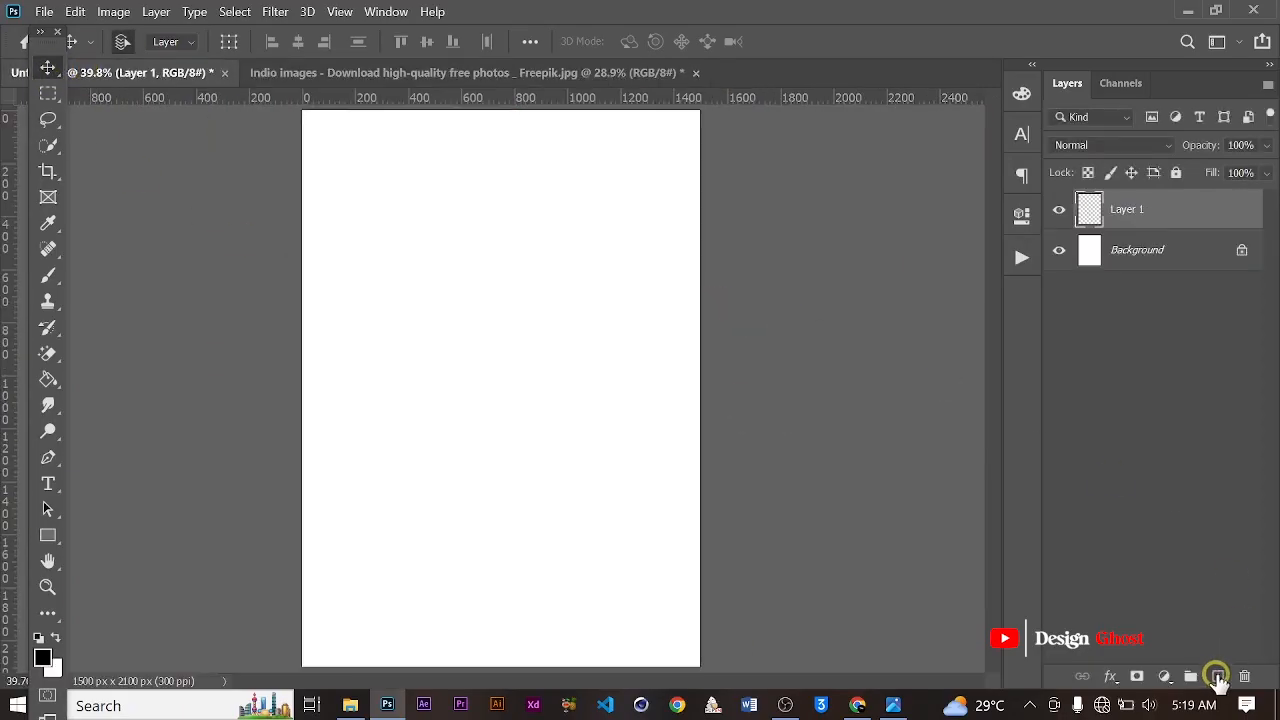
click(42, 658)
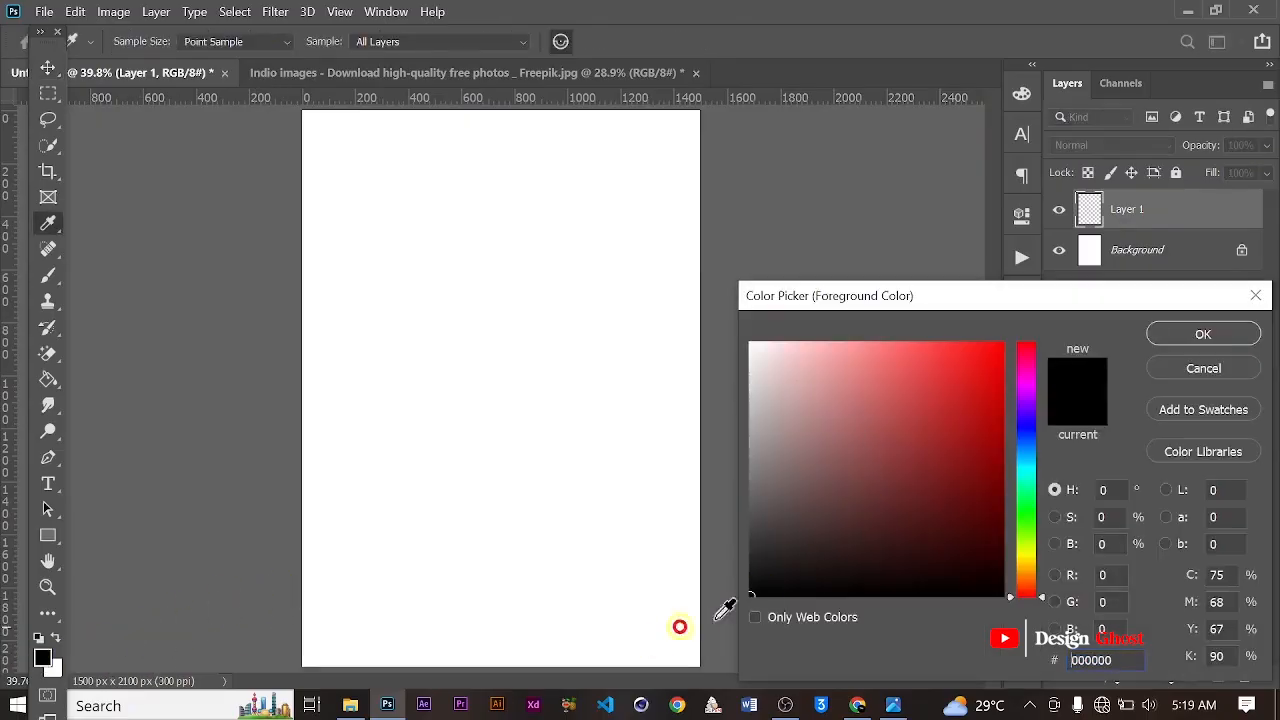
click(1192, 345)
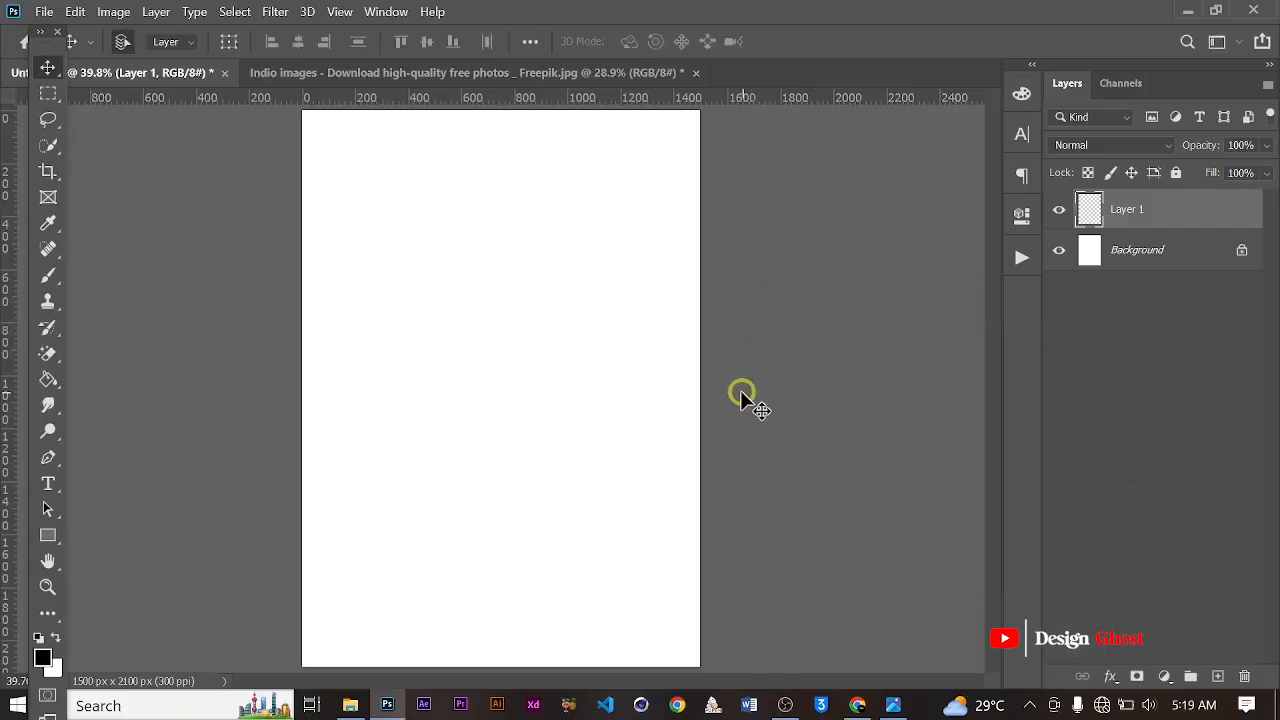
key(g)
scroll(490, 382, down, 1)
click(490, 382)
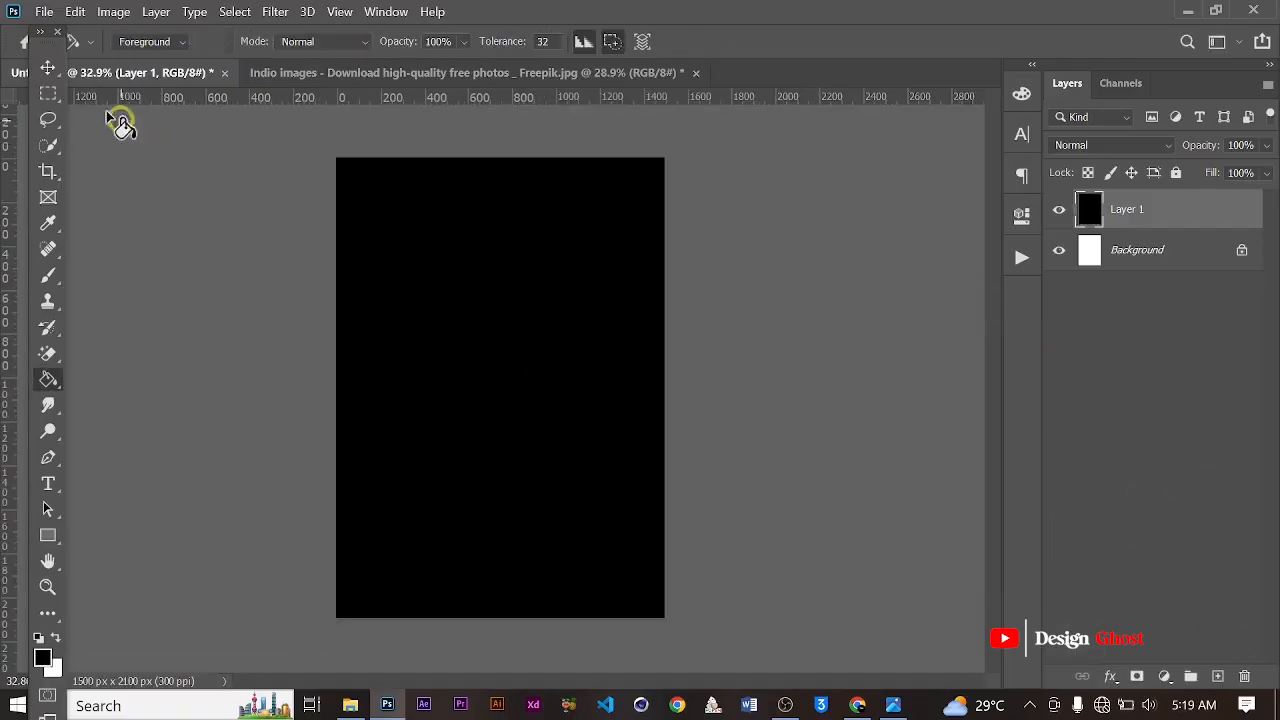
Copy the tribal pattern image into the Untitled-1 document above the black layer with the Move tool.
drag(40, 34, 36, 49)
scroll(661, 276, down, 2)
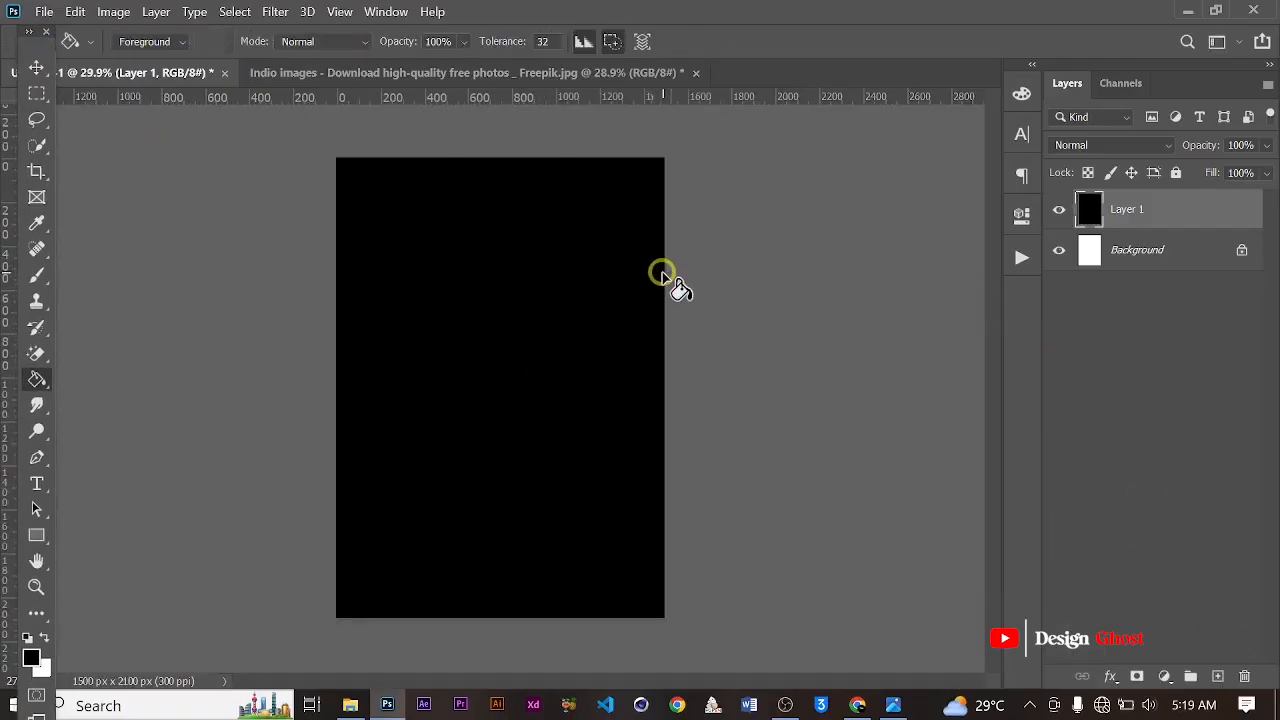
scroll(509, 289, up, 2)
click(457, 76)
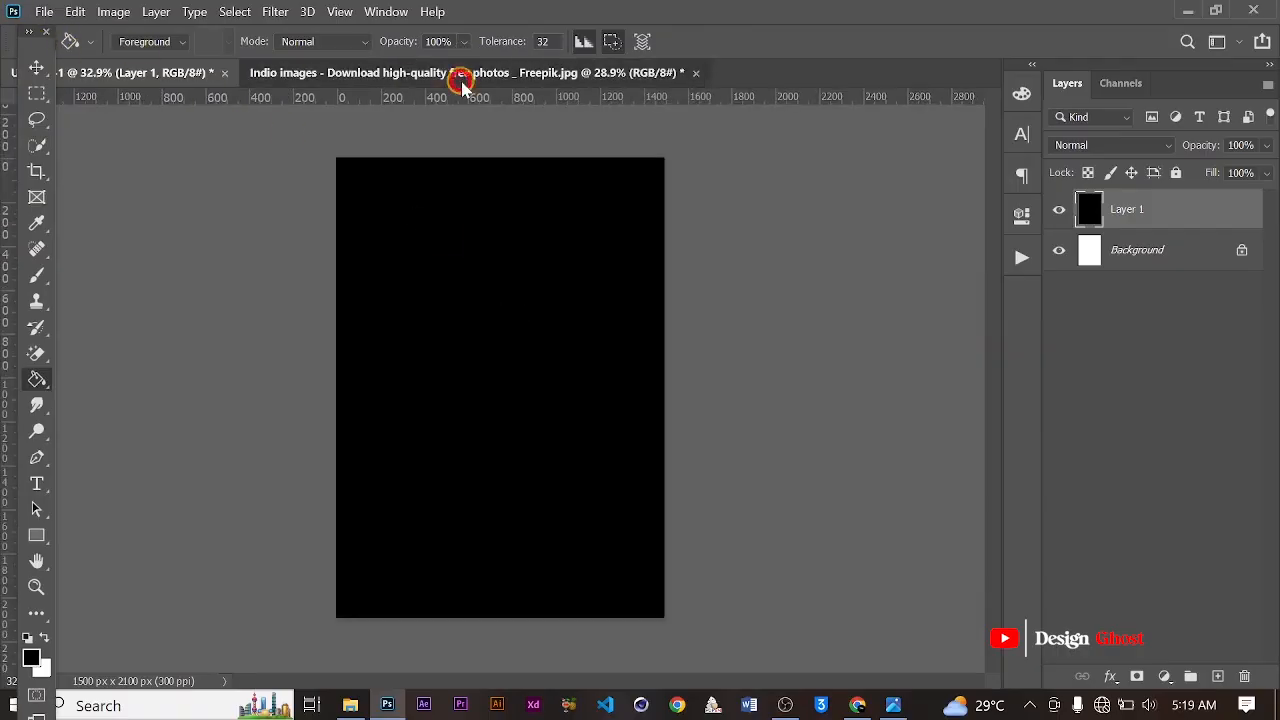
key(v)
scroll(549, 371, down, 2)
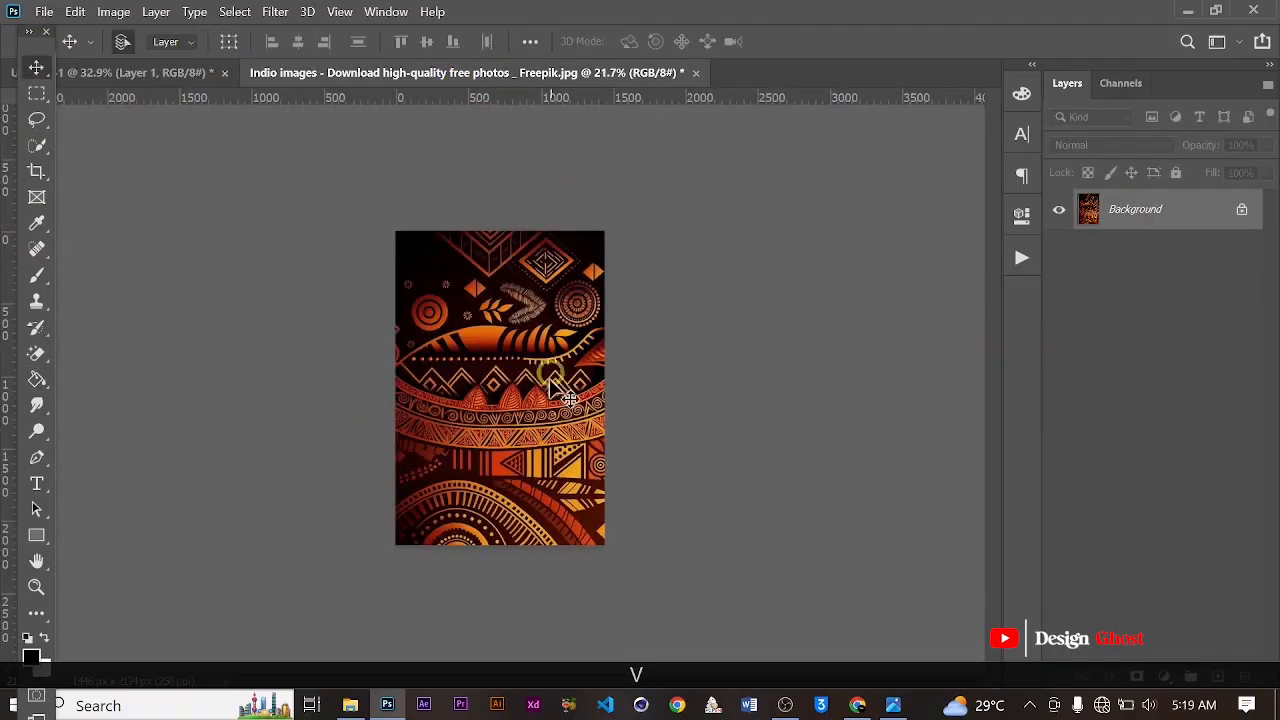
scroll(539, 377, up, 3)
drag(535, 385, 527, 349)
Scale up the tribal pattern layer with Free Transform so it covers the whole canvas.
key(ctrl+t)
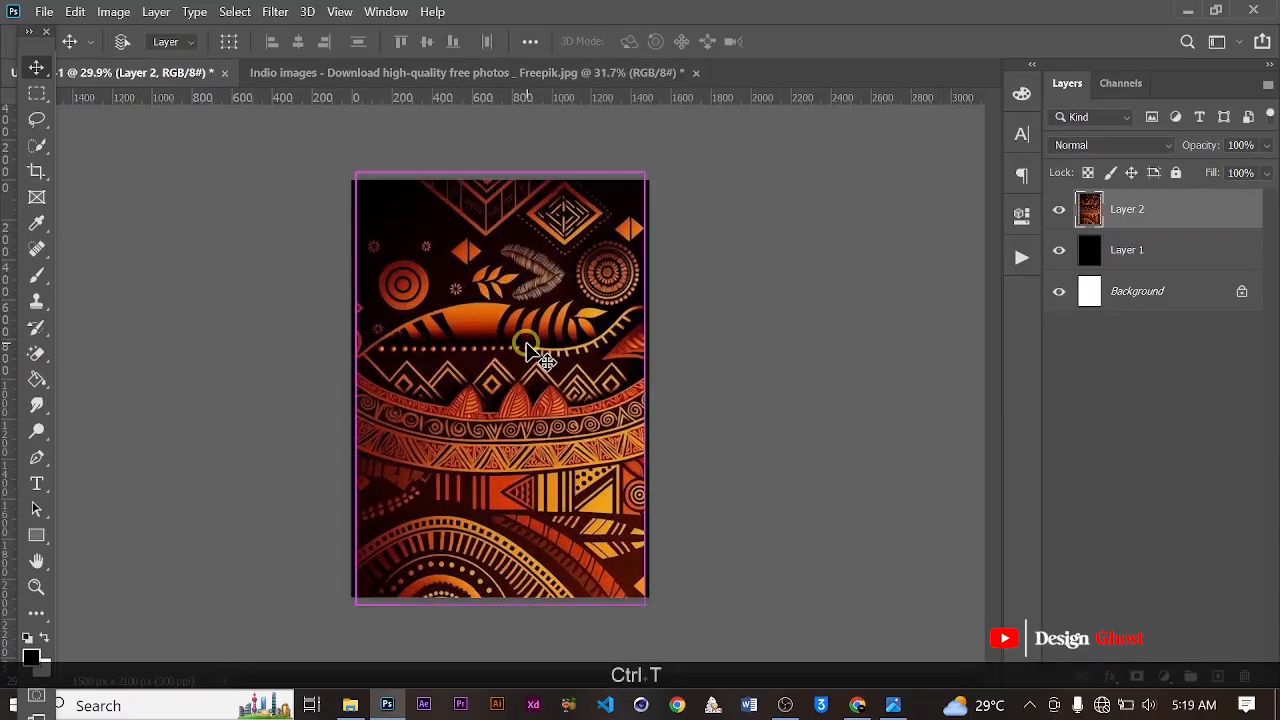
drag(612, 222, 616, 216)
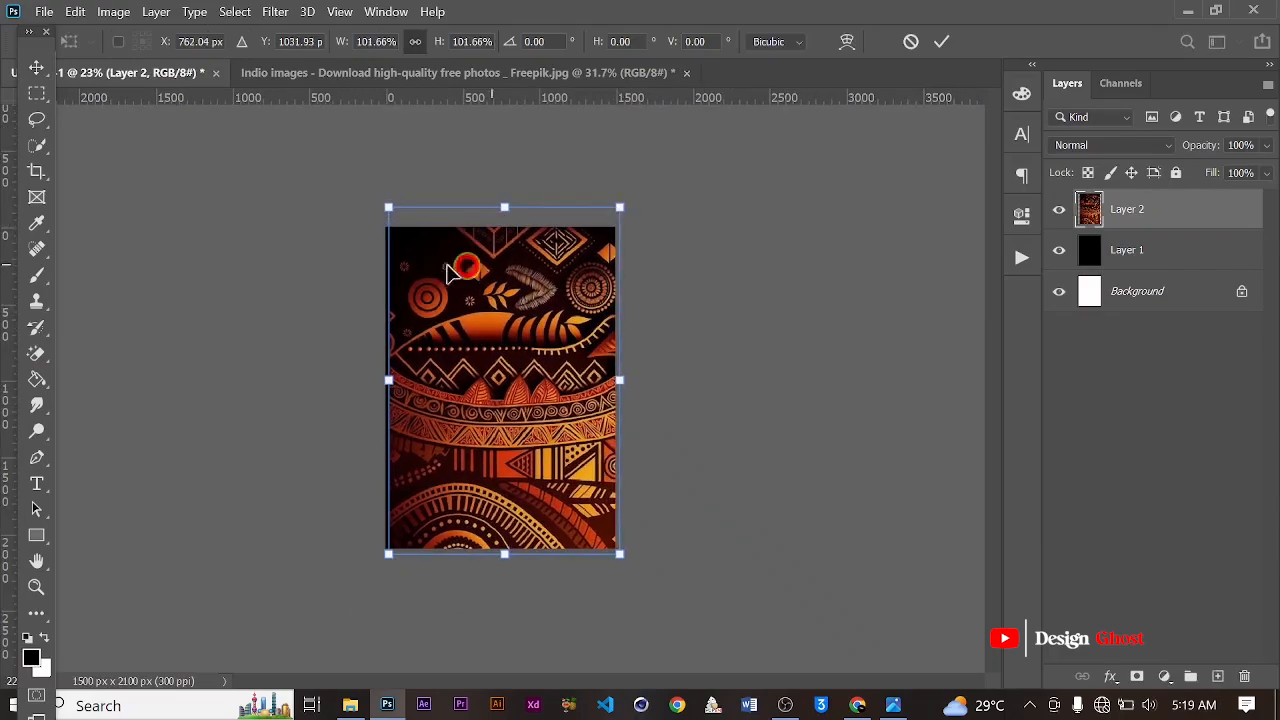
drag(388, 217, 384, 209)
key(ctrl+z)
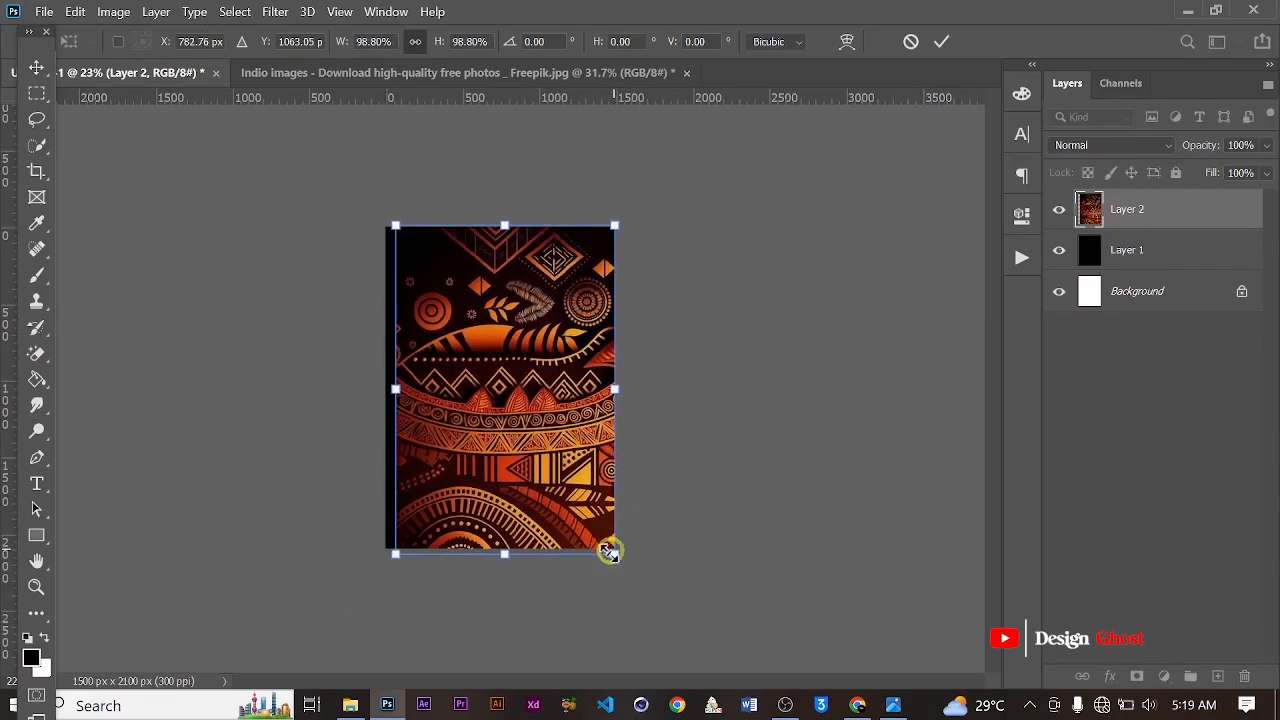
drag(389, 557, 372, 566)
key(Return)
key(ctrl+0)
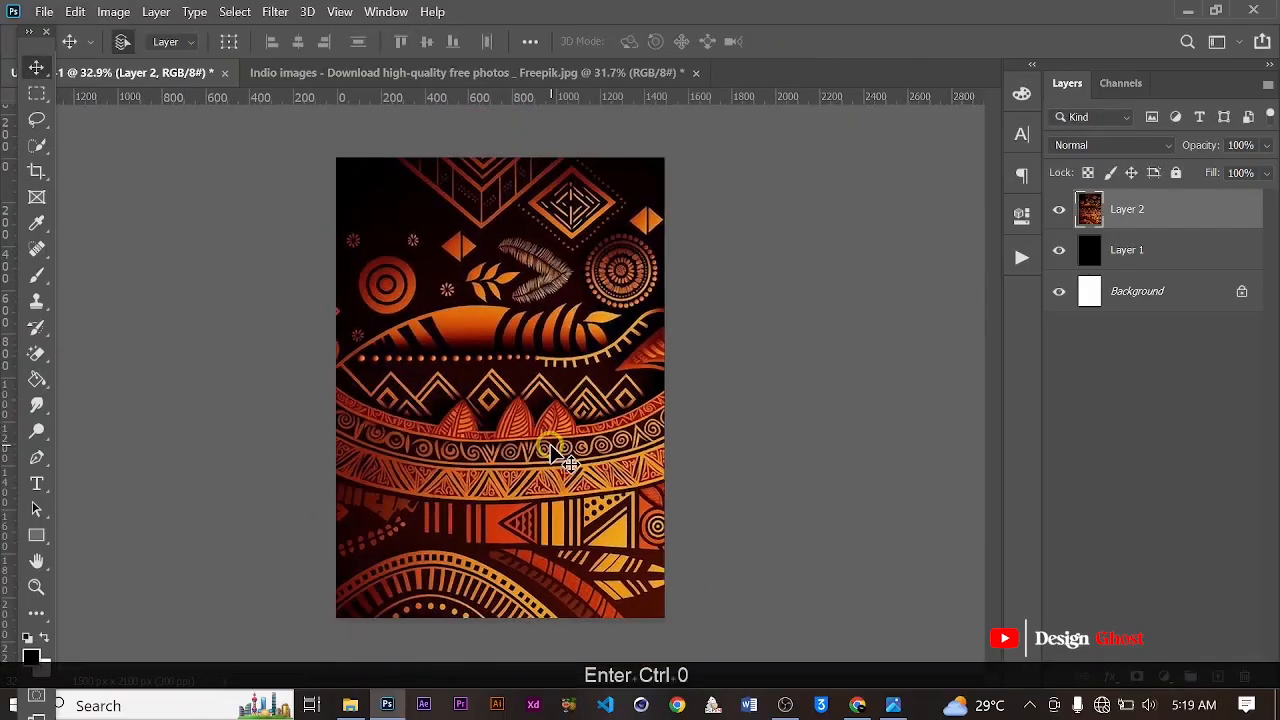
Nudge the tribal pattern layer slightly upward on the canvas.
key(Up)
key(Up)
key(Up)
key(Up)
key(Up)
key(Up)
key(Up)
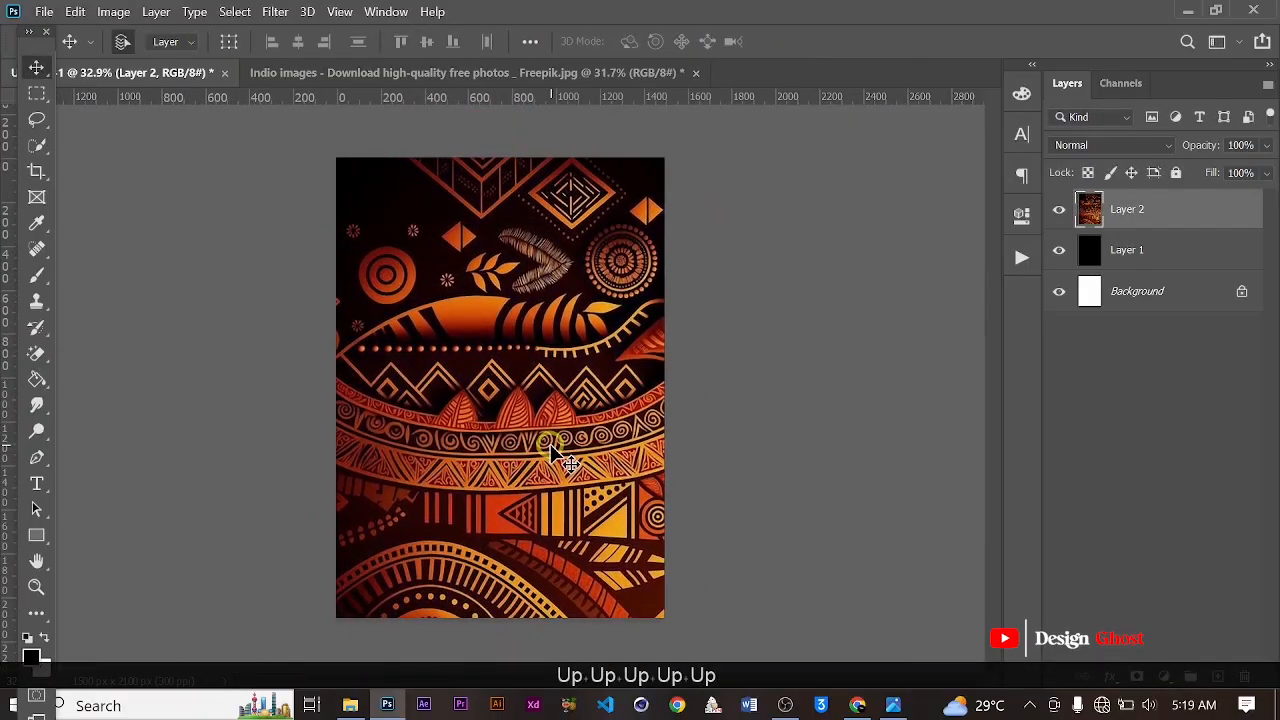
key(Return)
key(ctrl+0)
Duplicate the black Layer 1.
click(1135, 248)
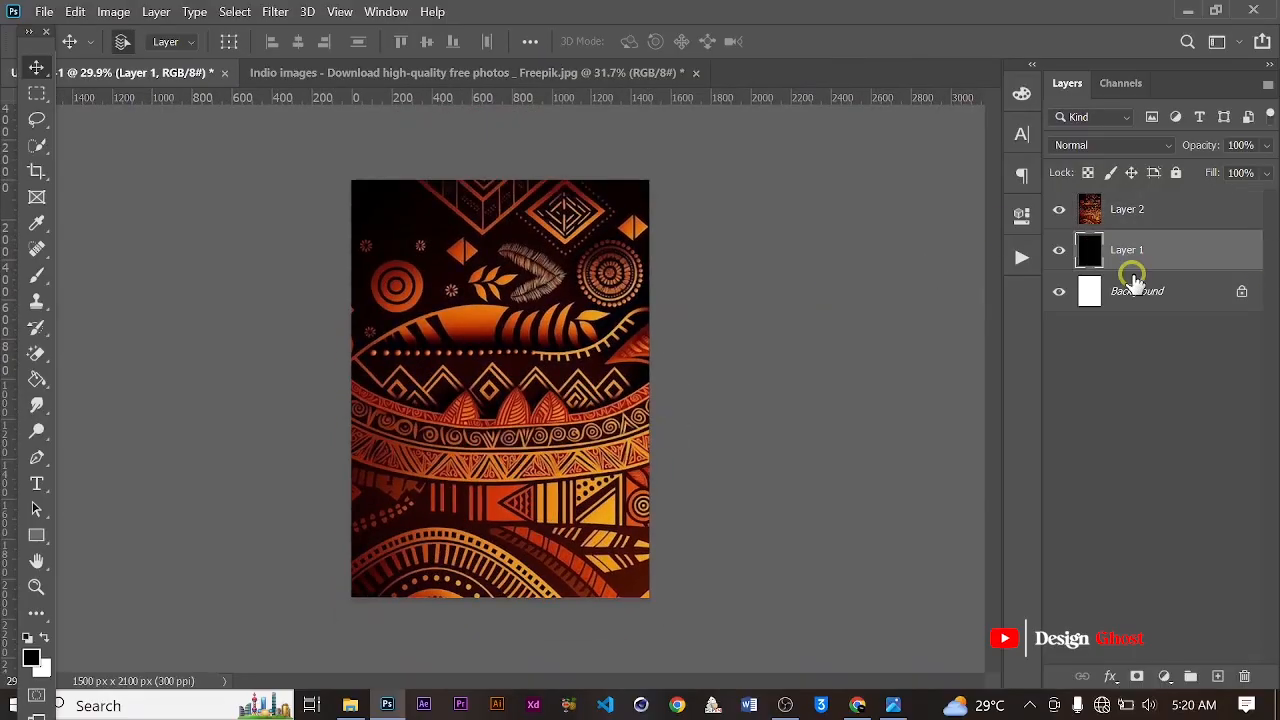
key(ctrl+j)
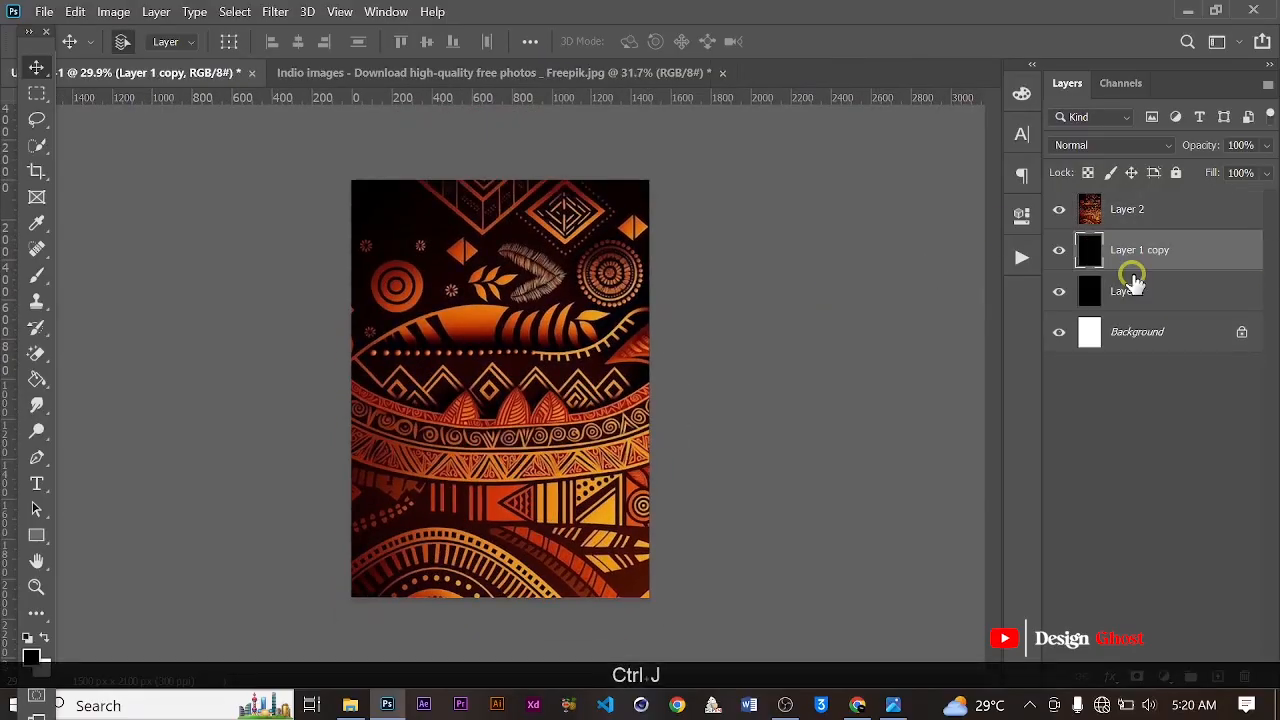
Bring the black layer copy above the tribal pattern layer and switch from the Magic Eraser to the standard Eraser tool.
key(ctrl+bracketright)
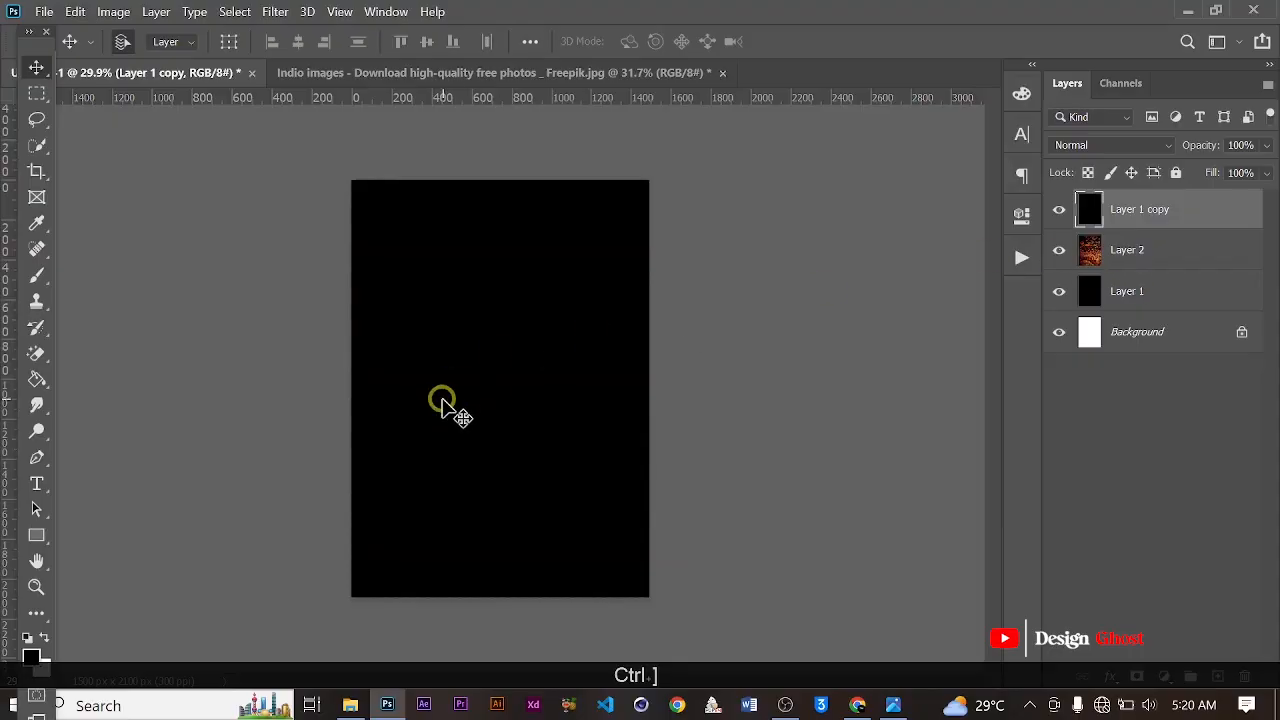
key(e)
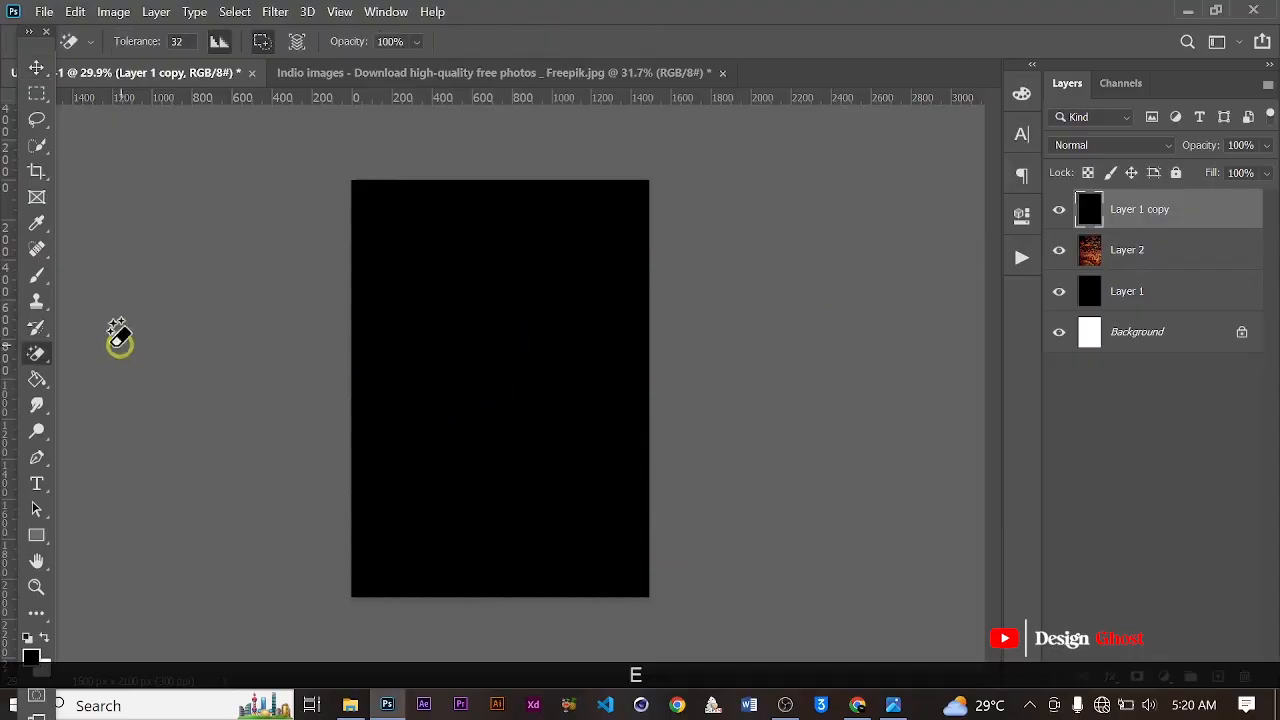
right_click(40, 345)
click(163, 346)
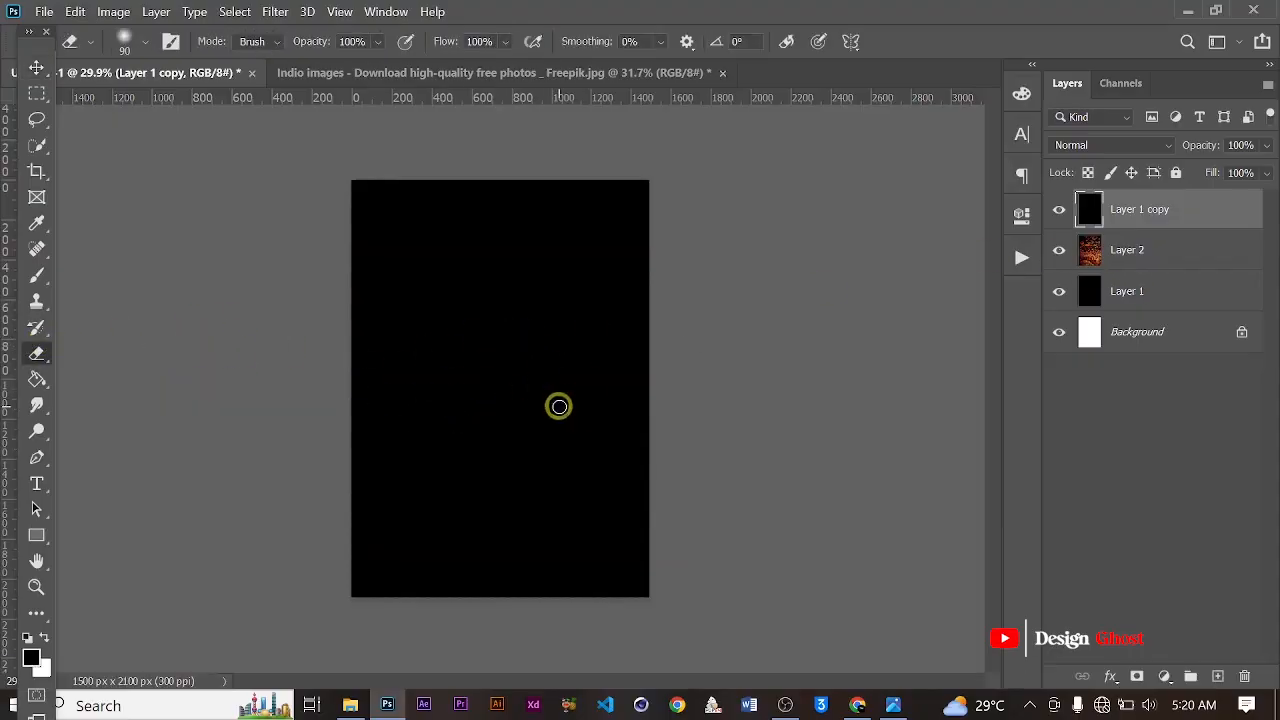
Enlarge the soft Eraser to 1400 px and erase the centre of the top black layer to reveal the tribal pattern.
key(bracketright)
key(bracketright)
key(bracketright)
key(bracketright)
key(bracketright)
key(bracketright)
key(bracketright)
key(bracketright)
key(bracketright)
key(bracketright)
key(bracketright)
key(bracketright)
key(bracketright)
key(bracketright)
key(bracketright)
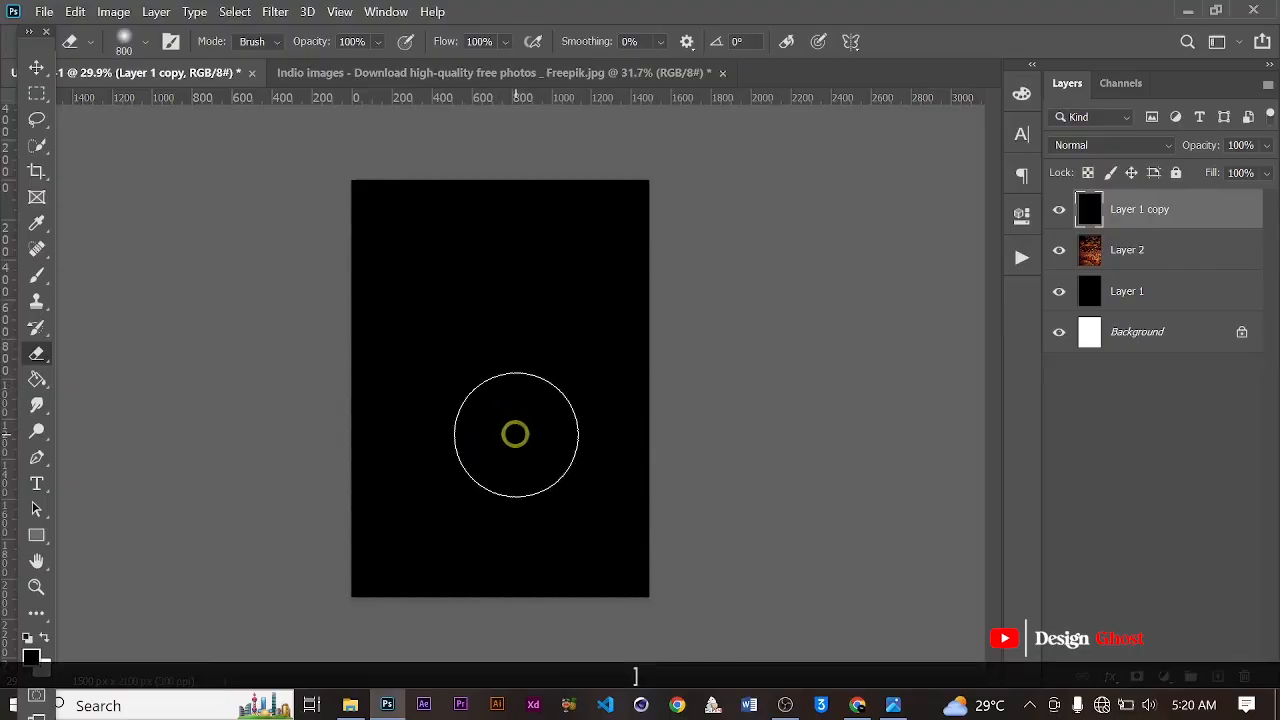
key(bracketright)
key(bracketright)
key(bracketright)
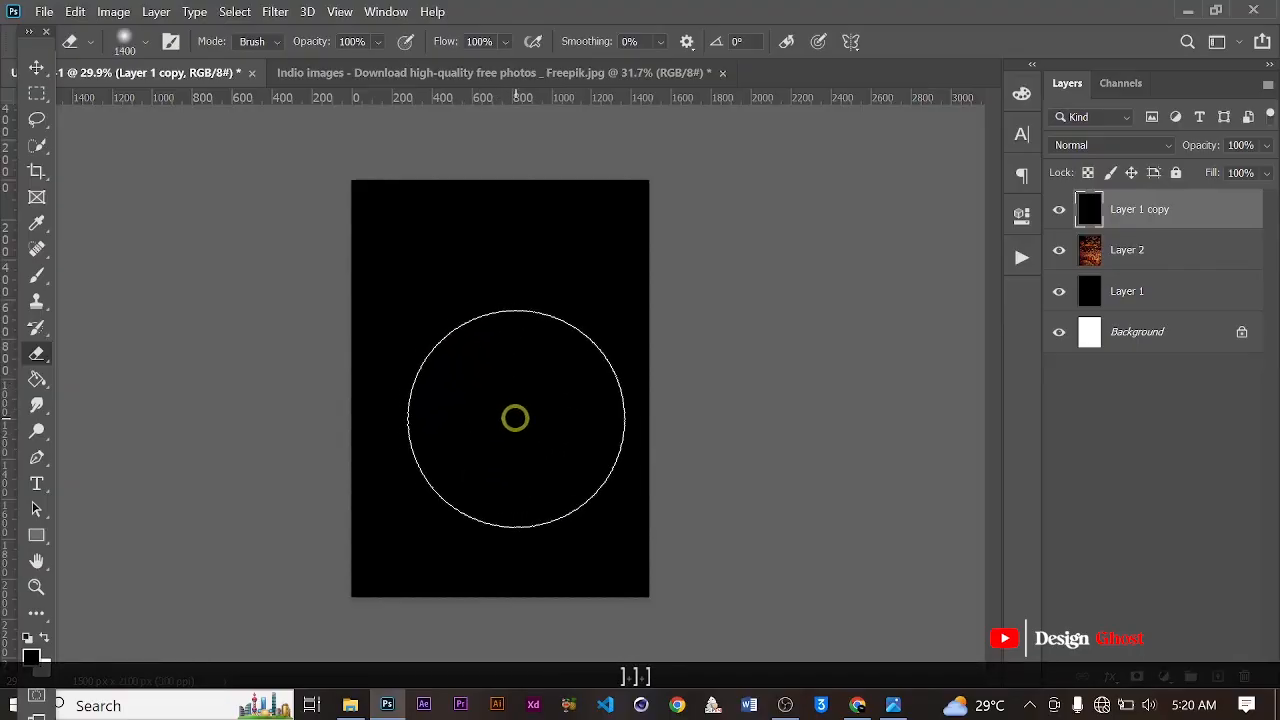
click(515, 418)
scroll(446, 417, up, 3)
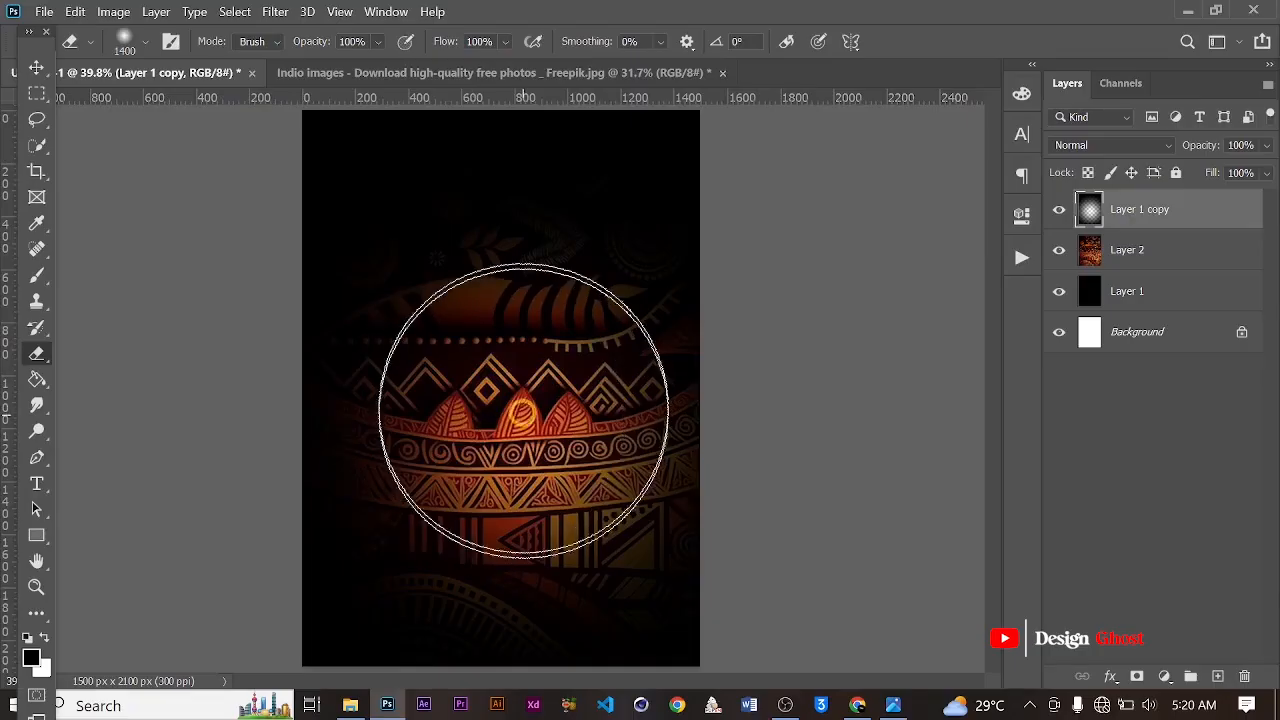
scroll(520, 354, down, 3)
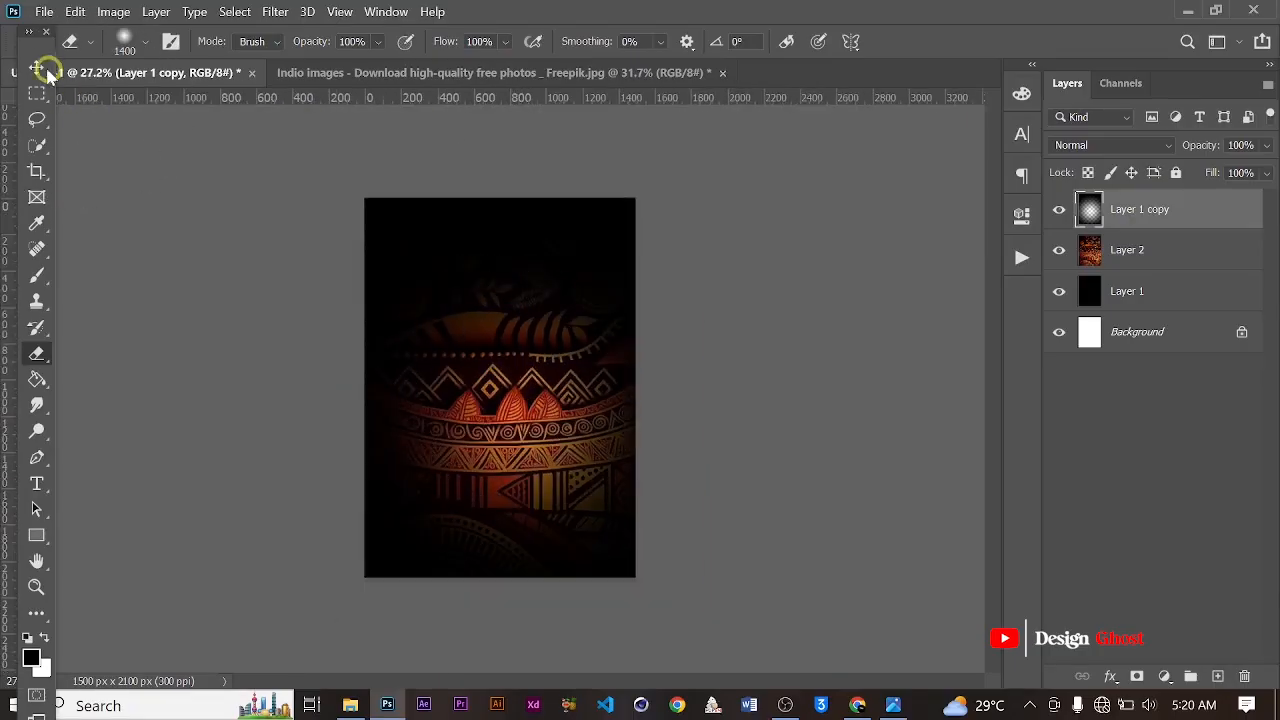
click(36, 67)
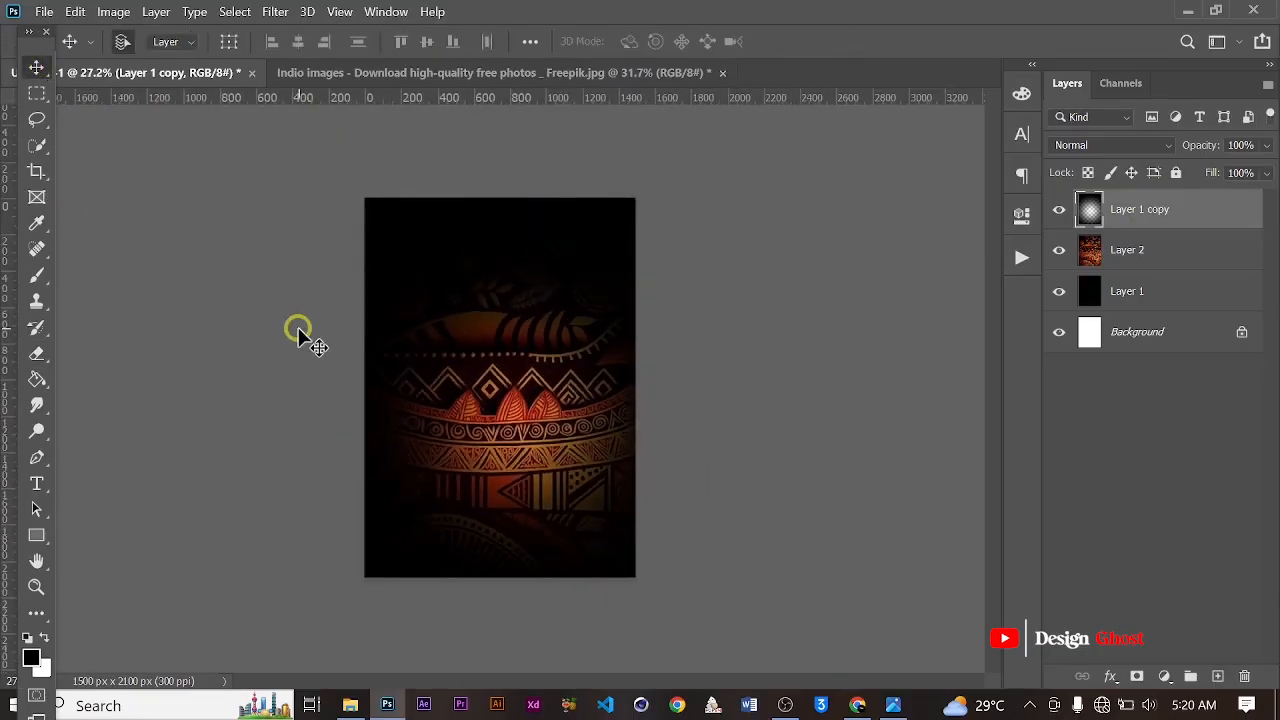
Set the Eraser flow to 45% and lightly erase the black layer around the flyer's upper corners.
key(e)
scroll(400, 271, up, 5)
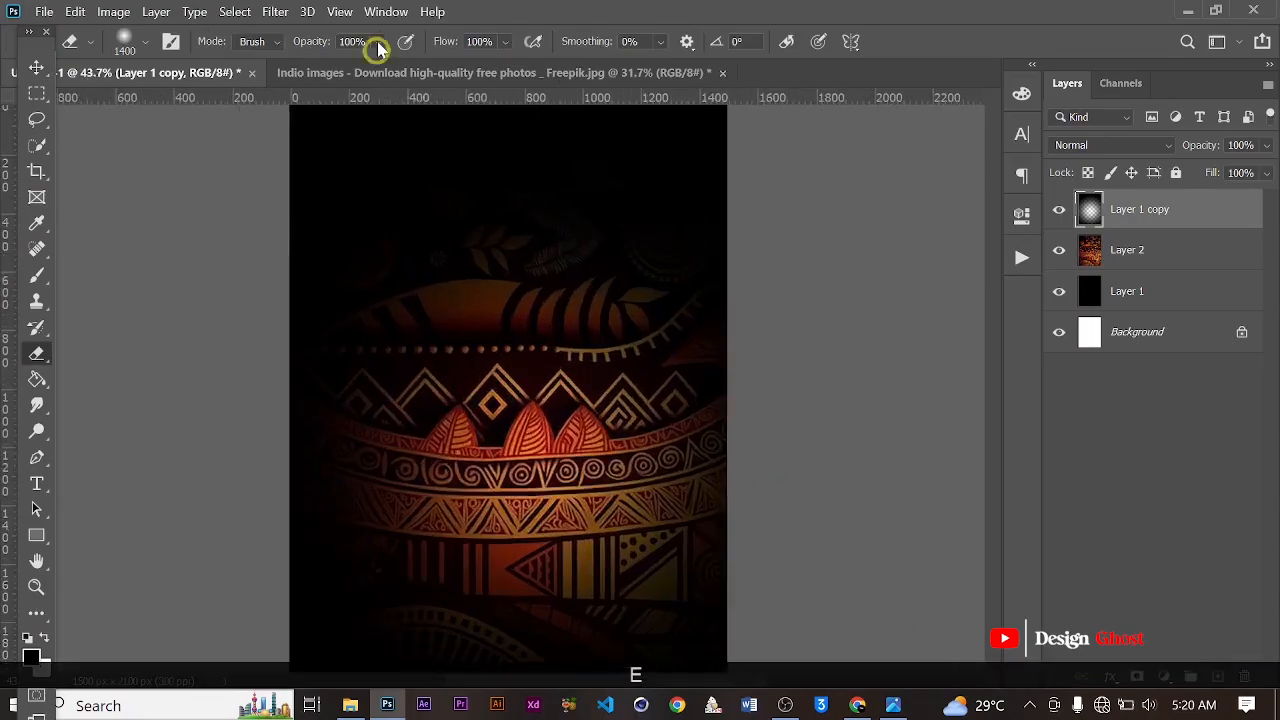
click(508, 41)
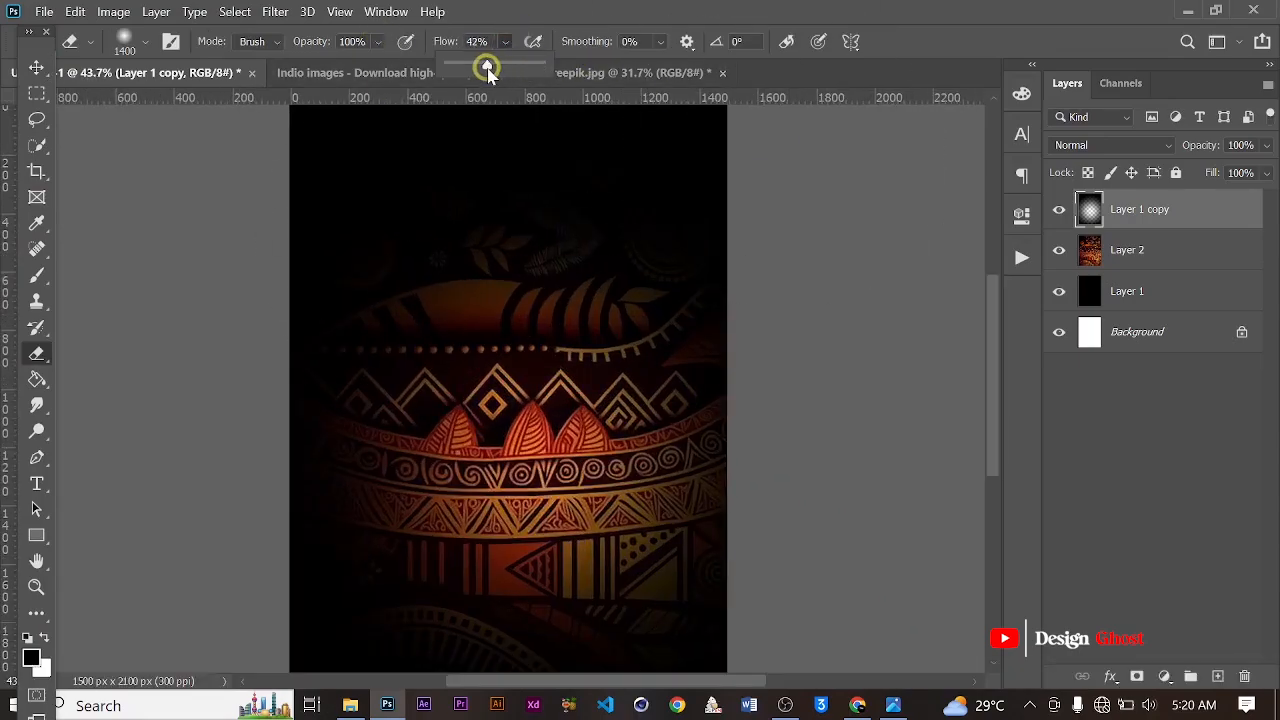
drag(488, 68, 496, 68)
scroll(623, 268, down, 6)
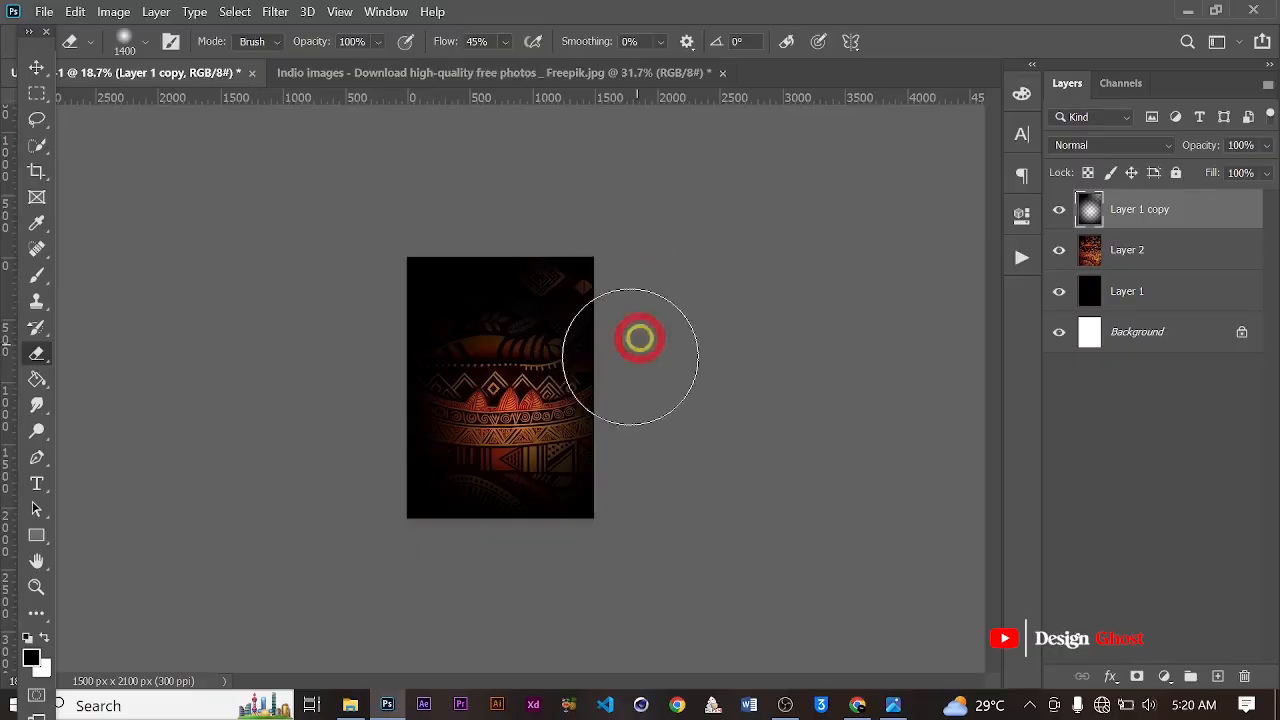
mouse_move(640, 338)
mouse_down()
mouse_move(546, 251)
mouse_move(634, 211)
mouse_up()
click(709, 360)
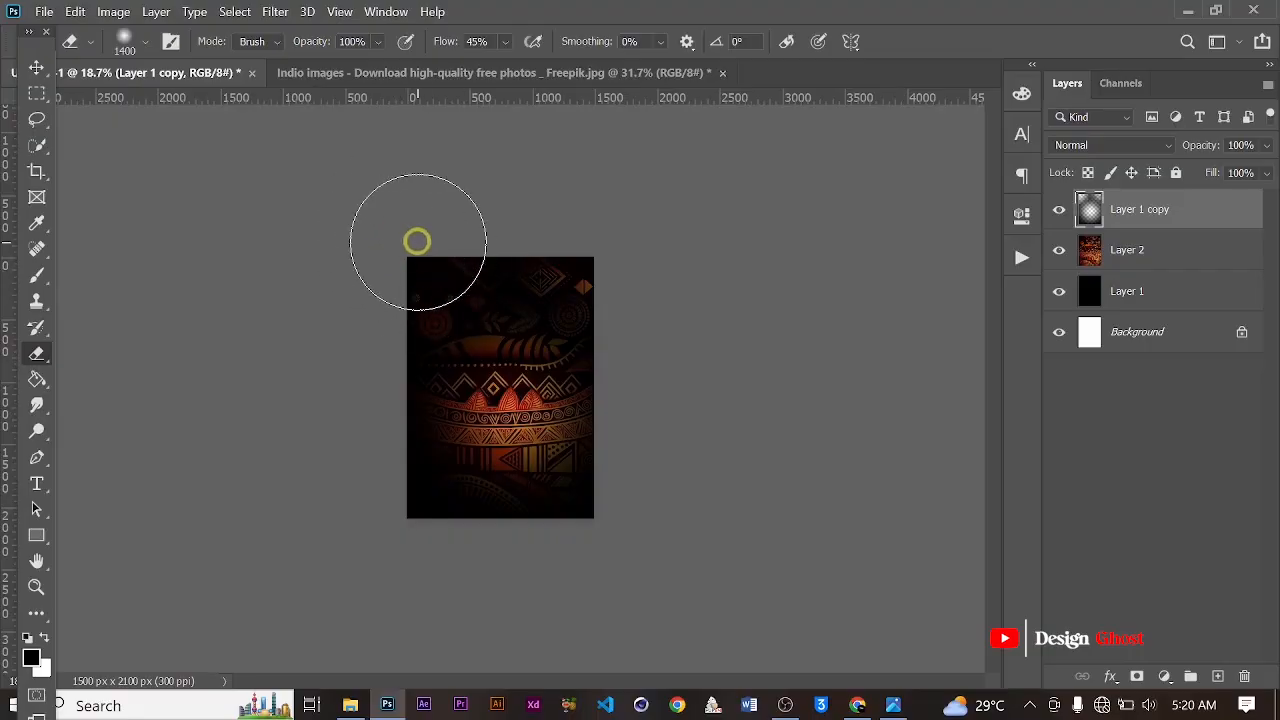
key(ctrl+plus)
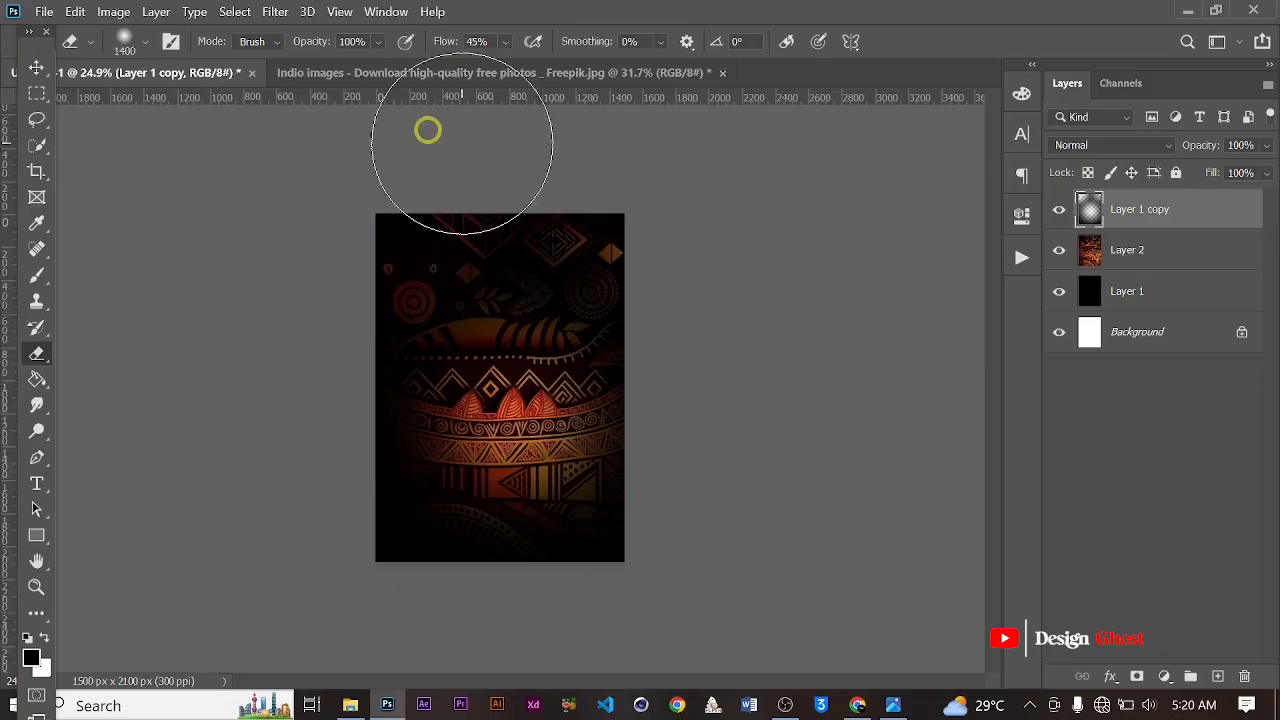
Examine how the pattern fades into black across the flyer, both close up and as a whole.
click(36, 67)
scroll(520, 316, up, 4)
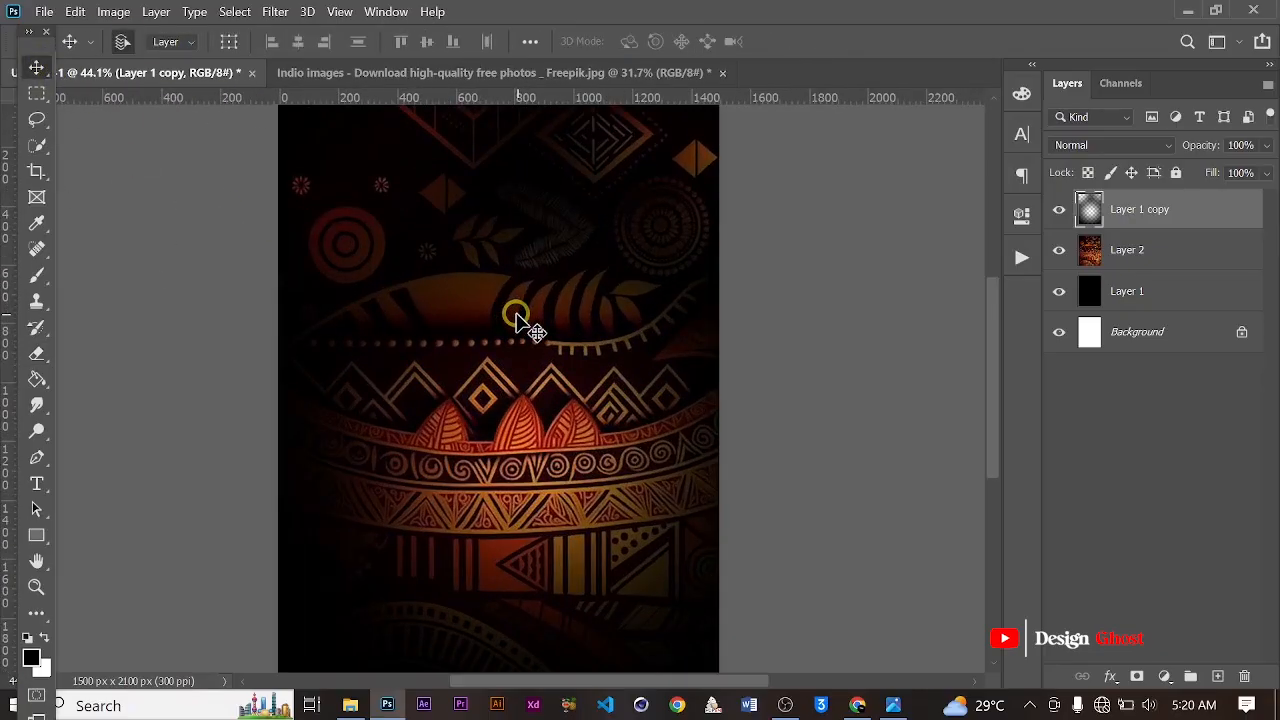
key(Return)
key(ctrl+0)
scroll(540, 418, up, 3)
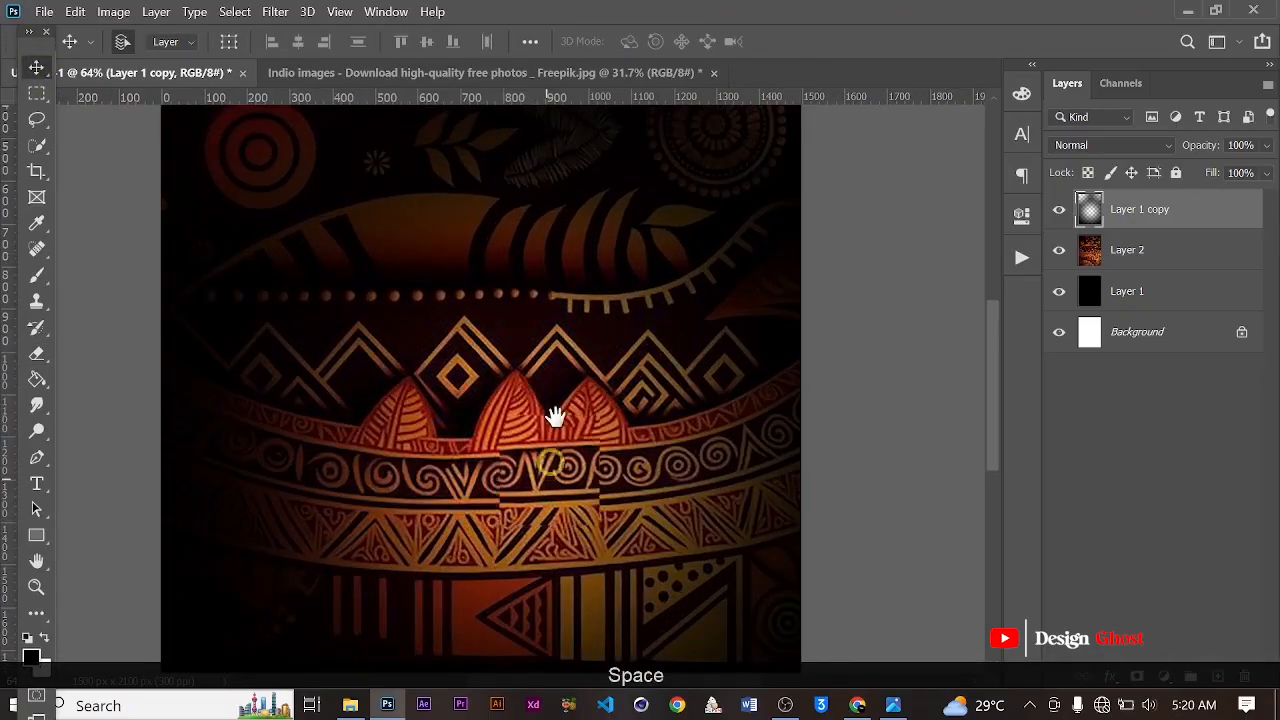
drag(555, 417, 557, 286)
scroll(560, 286, down, 2)
key(Return)
key(ctrl+0)
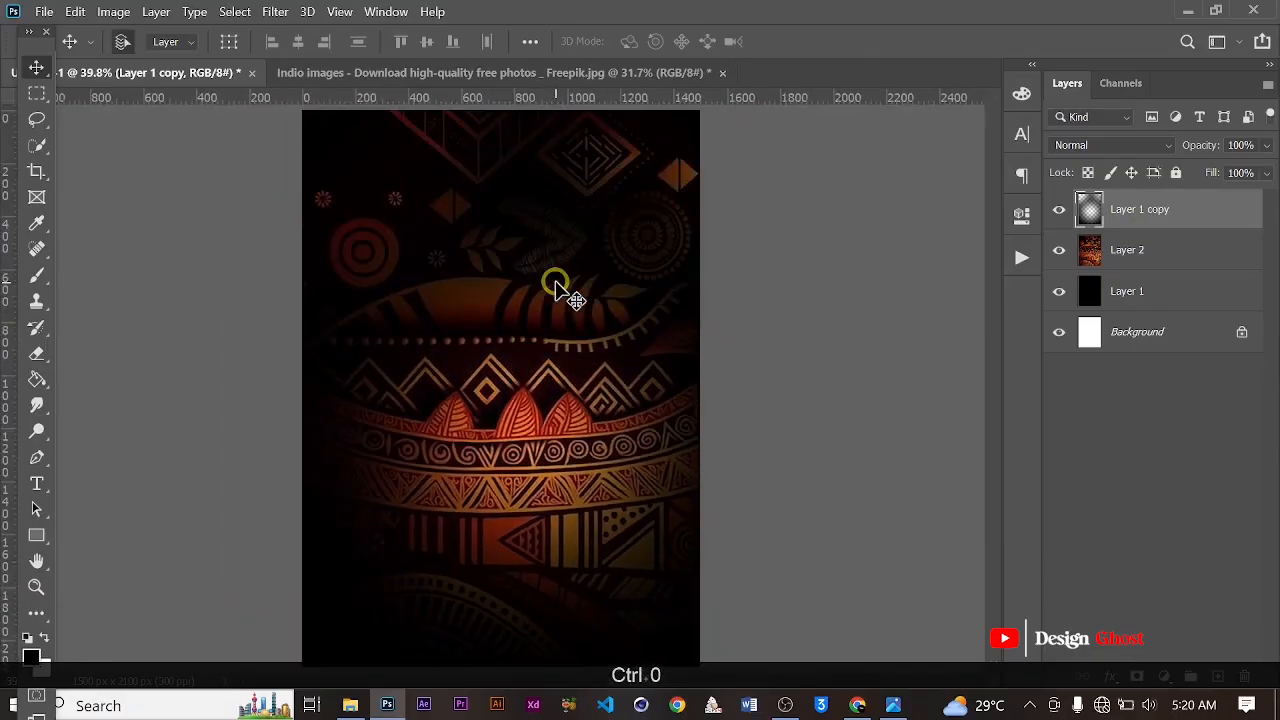
scroll(500, 445, down, 2)
scroll(500, 445, up, 1)
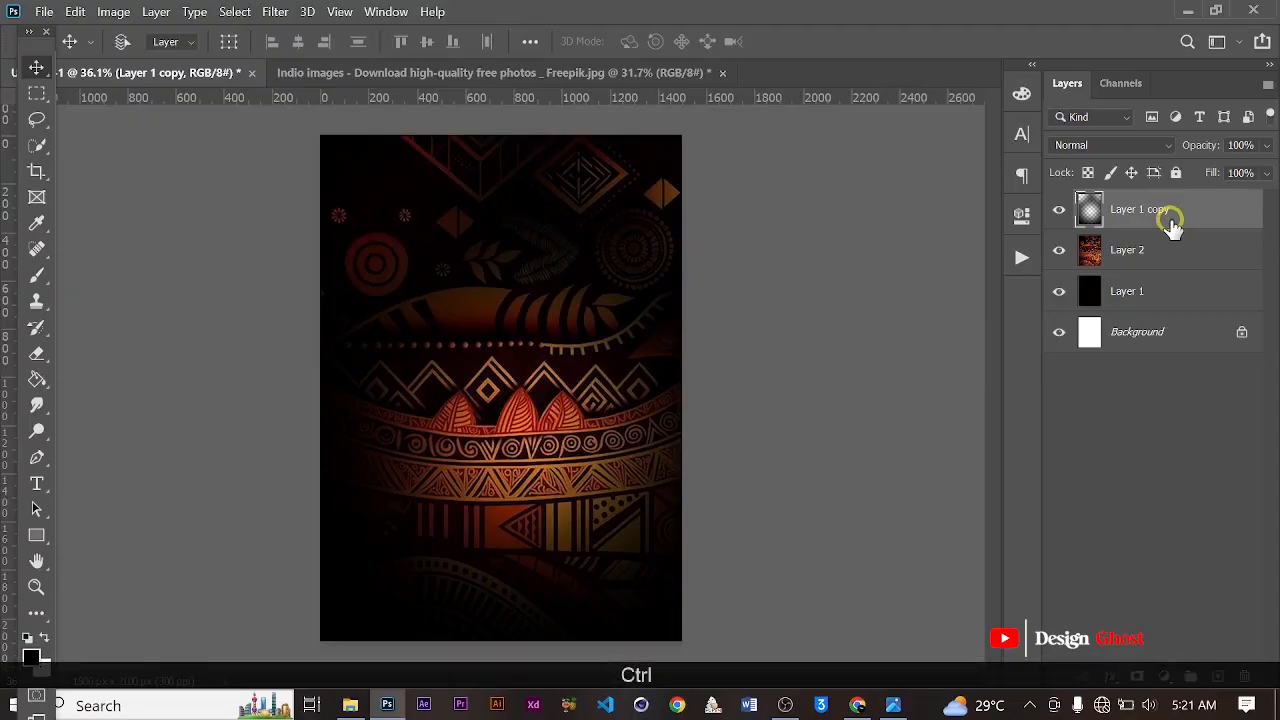
Duplicate the partly erased black layer and set the duplicate's opacity to 20%.
key(ctrl+j)
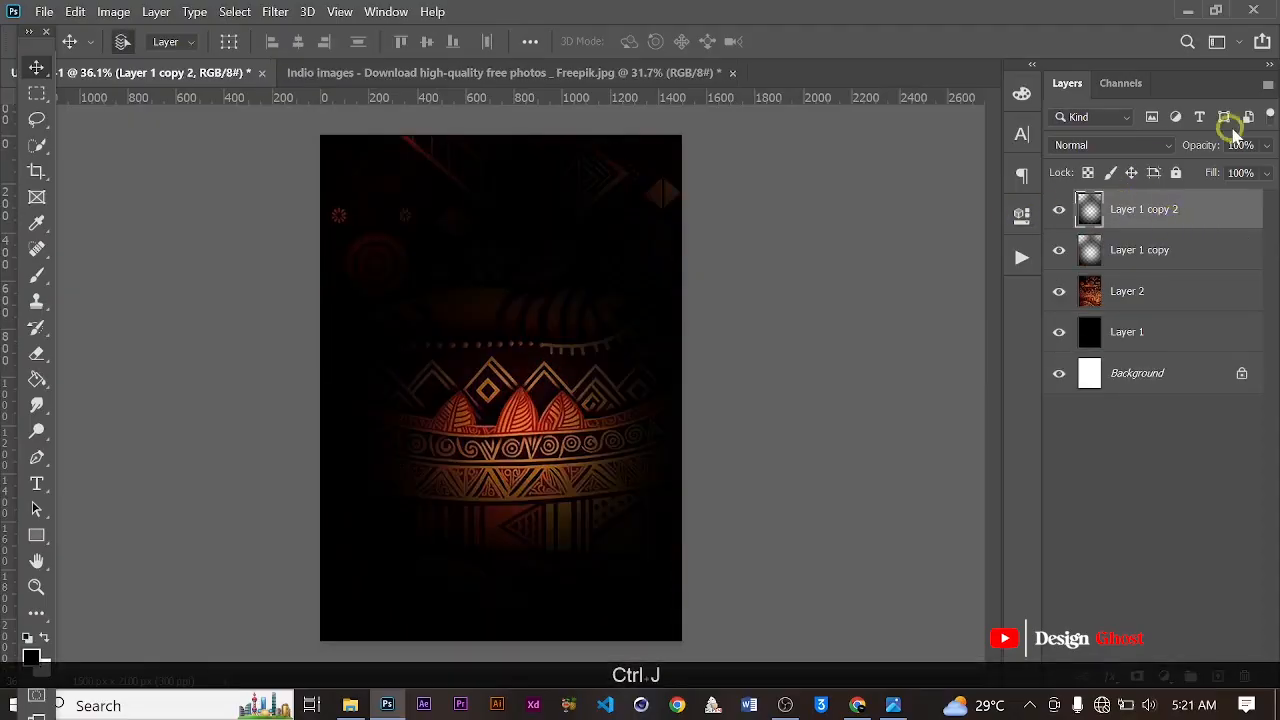
drag(1266, 148, 1201, 188)
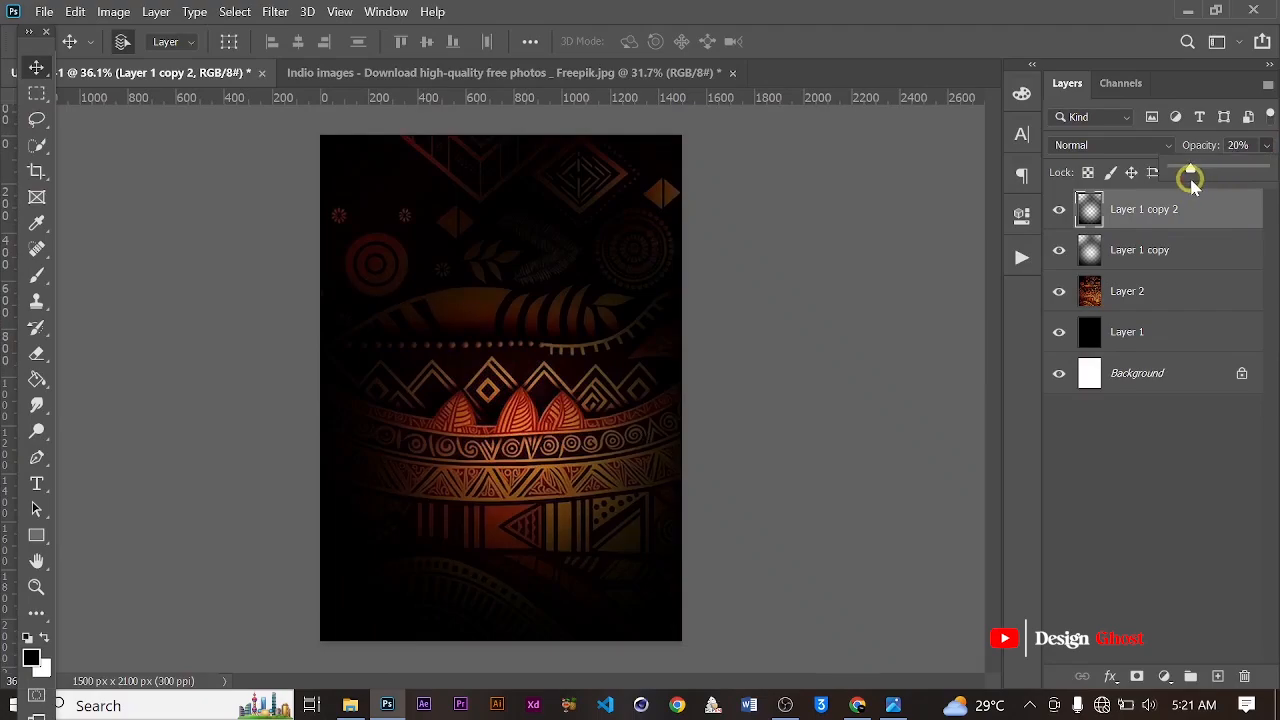
key(Return)
key(ctrl+0)
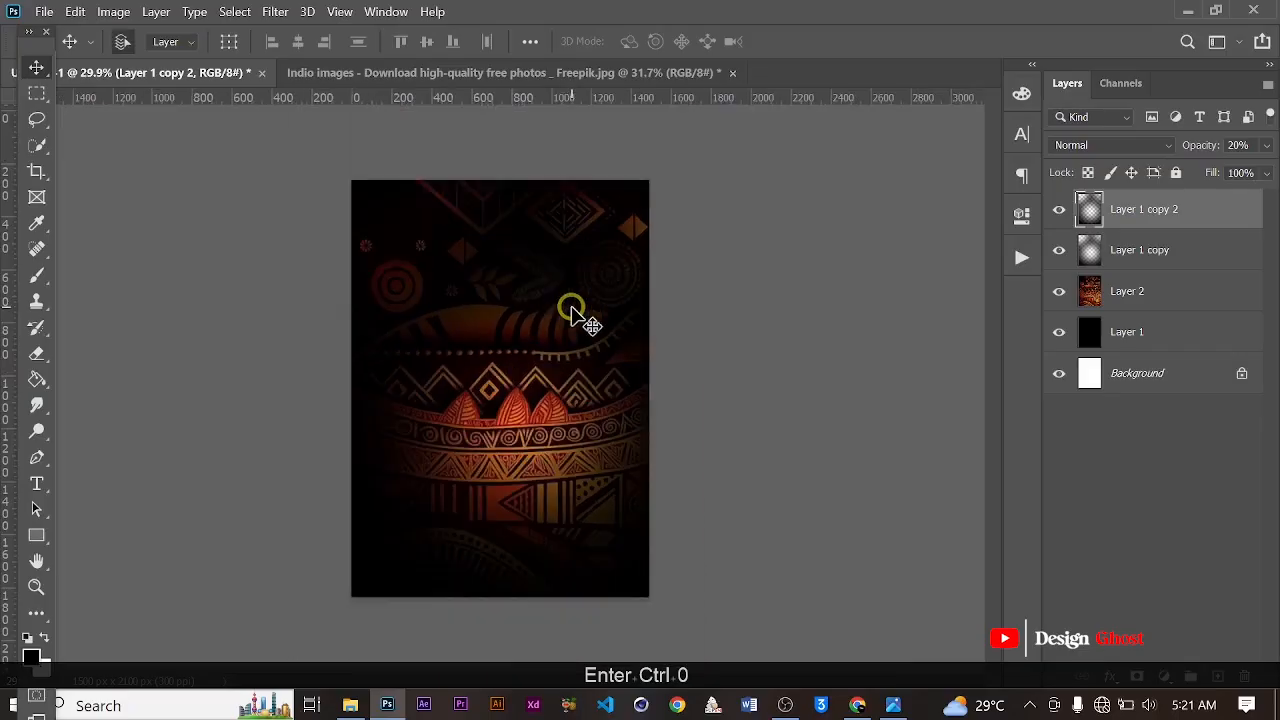
Close the Freepik tribal pattern image document.
click(726, 77)
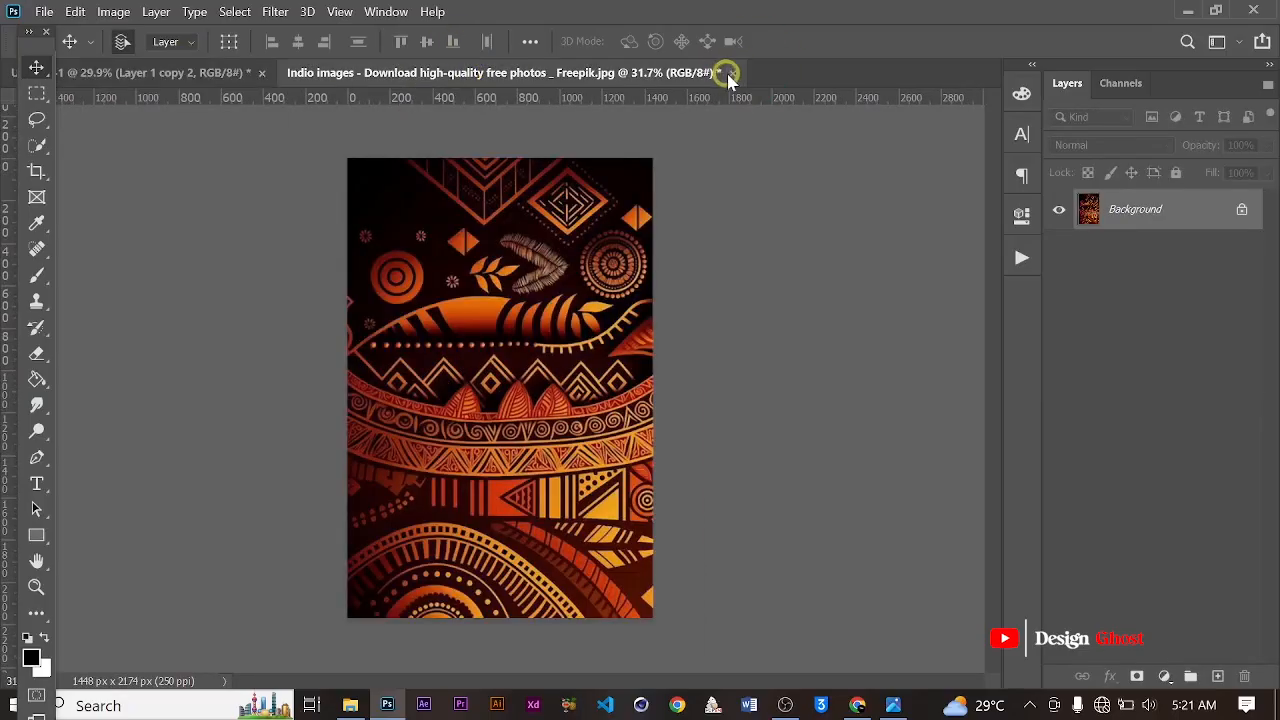
click(734, 74)
click(694, 291)
Open the AFRICAN_ART, African_Tribal_Mask and Décor_de_masque images from the Afro Vibe folder in Photoshop as separate documents.
click(362, 706)
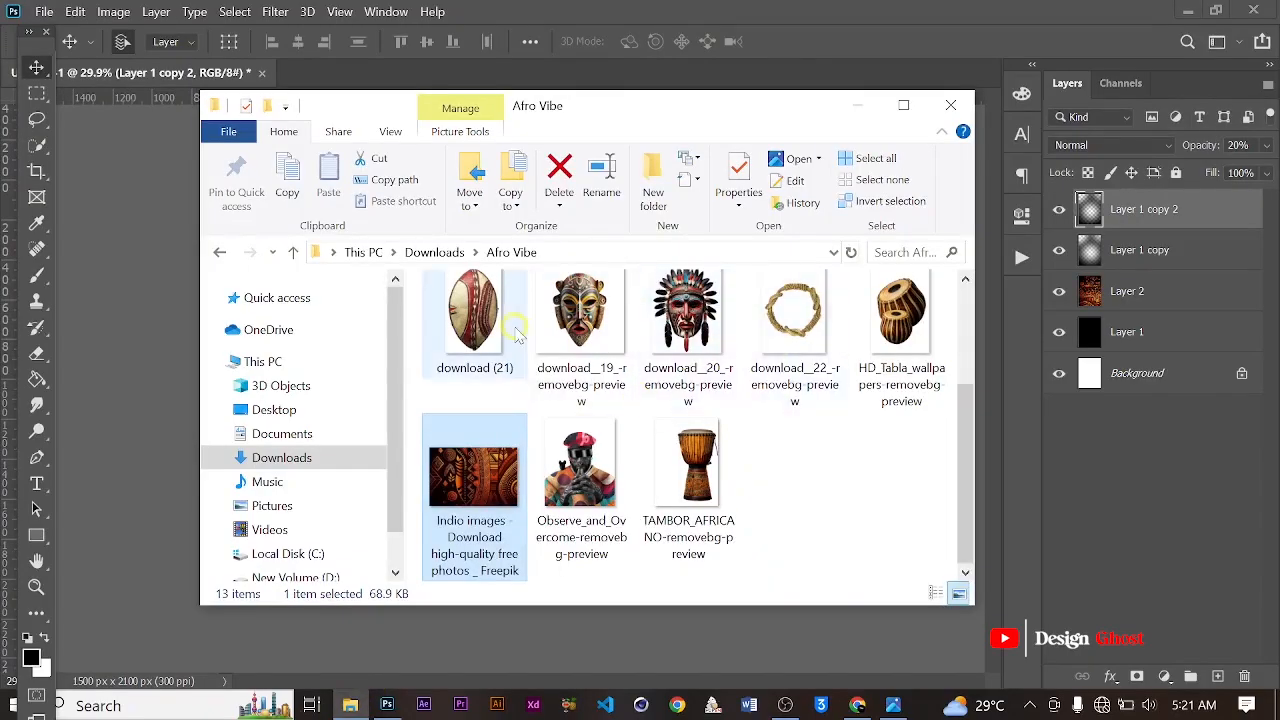
scroll(620, 350, up, 2)
click(688, 335)
scroll(795, 330, down, 1)
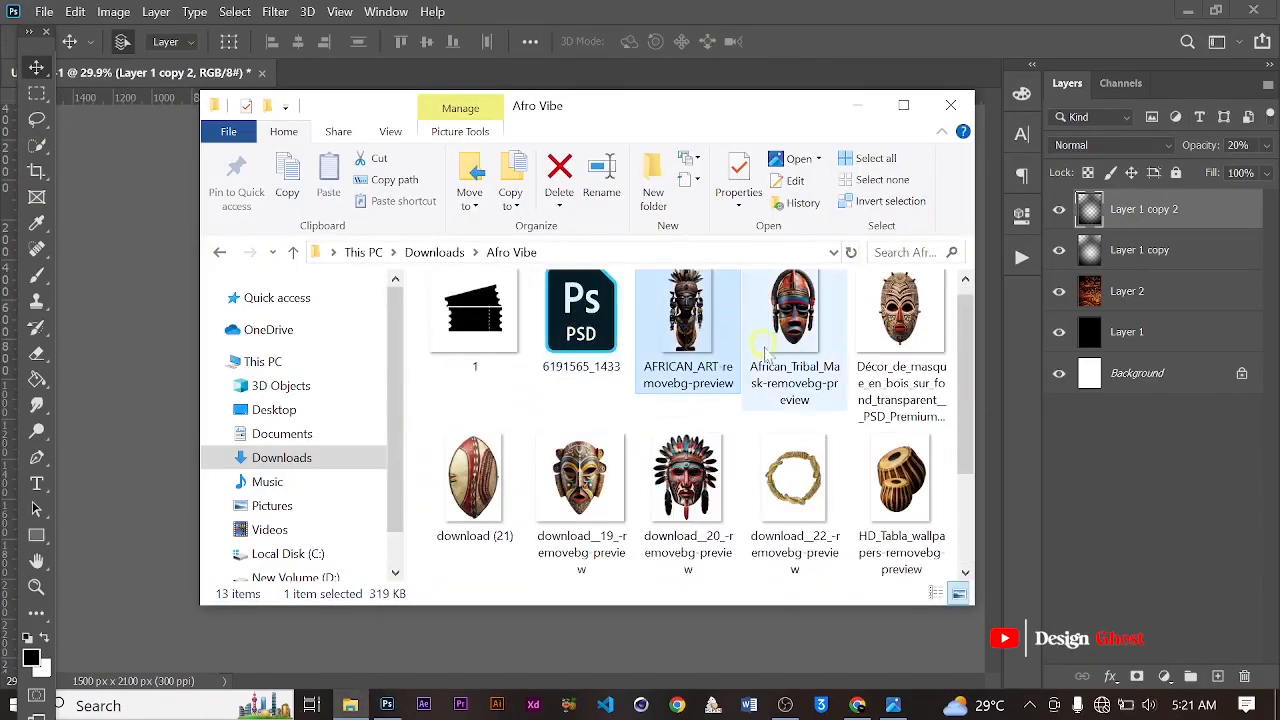
shift+click(900, 345)
scroll(860, 400, up, 1)
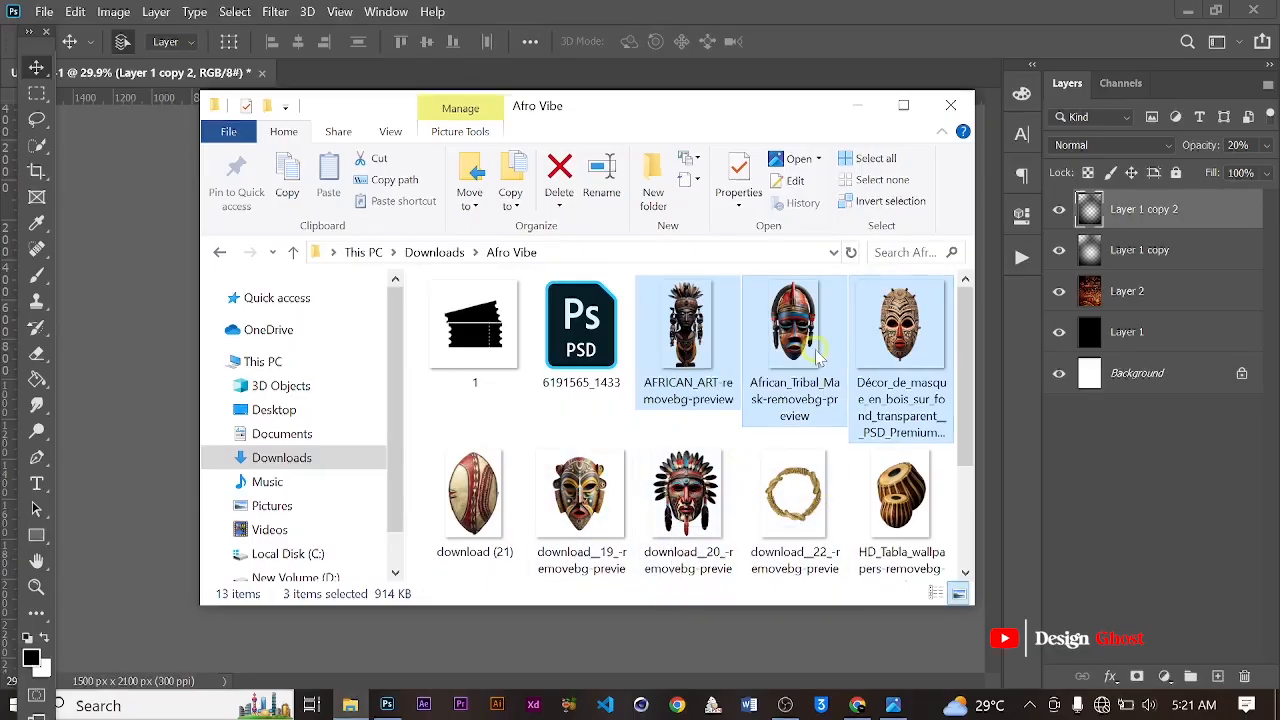
drag(812, 300, 763, 8)
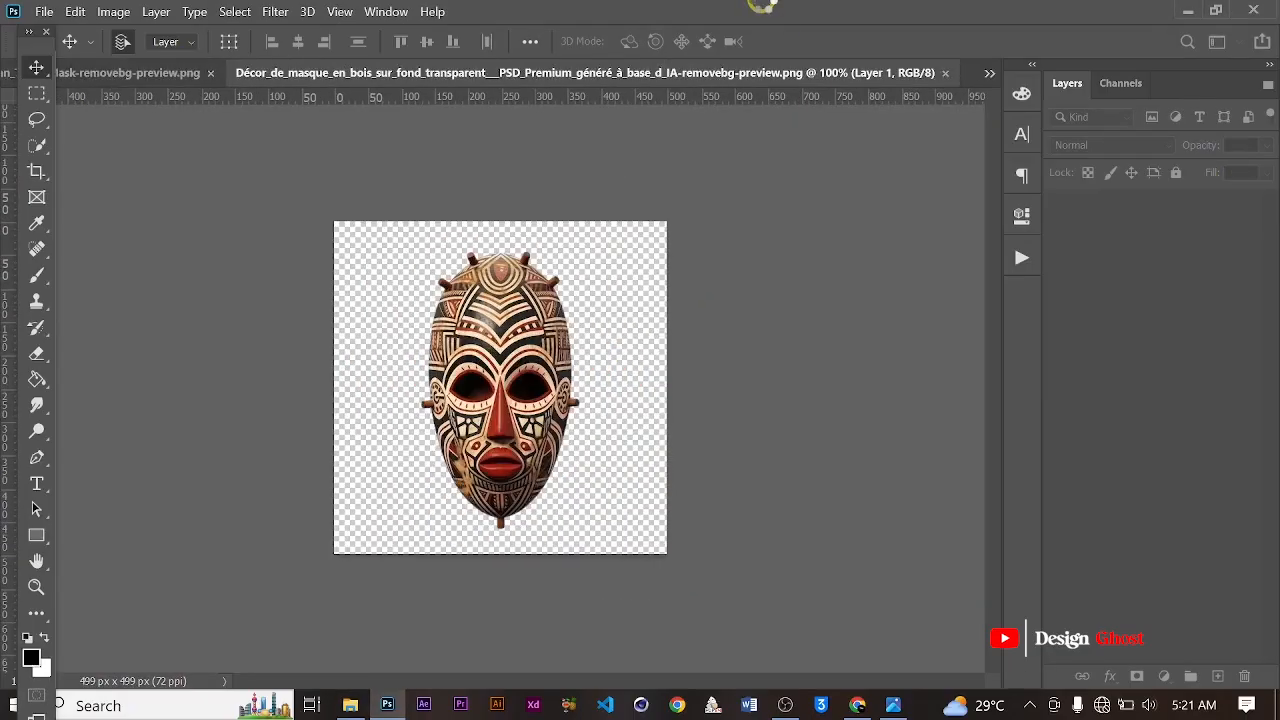
Copy the mask from African_Tribal_Mask-removebg-preview.png into the Untitled-1 flyer, placing it left of the centre.
click(988, 74)
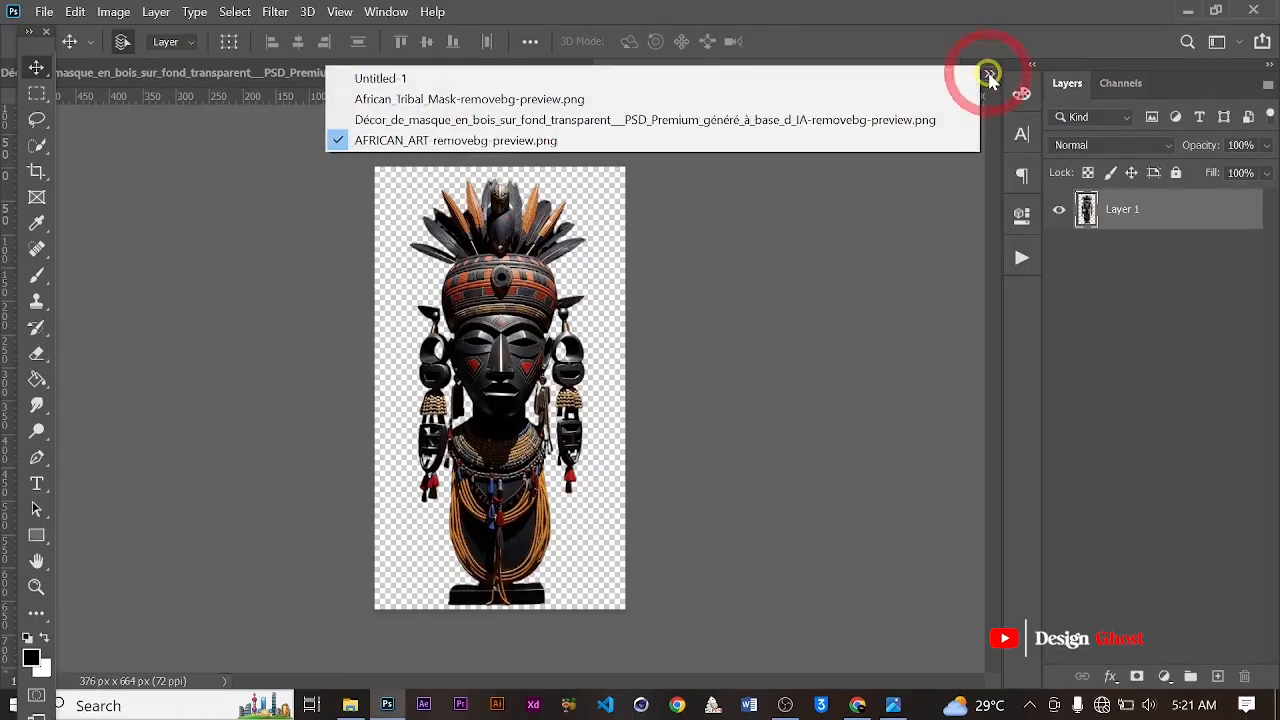
click(642, 99)
scroll(600, 149, down, 2)
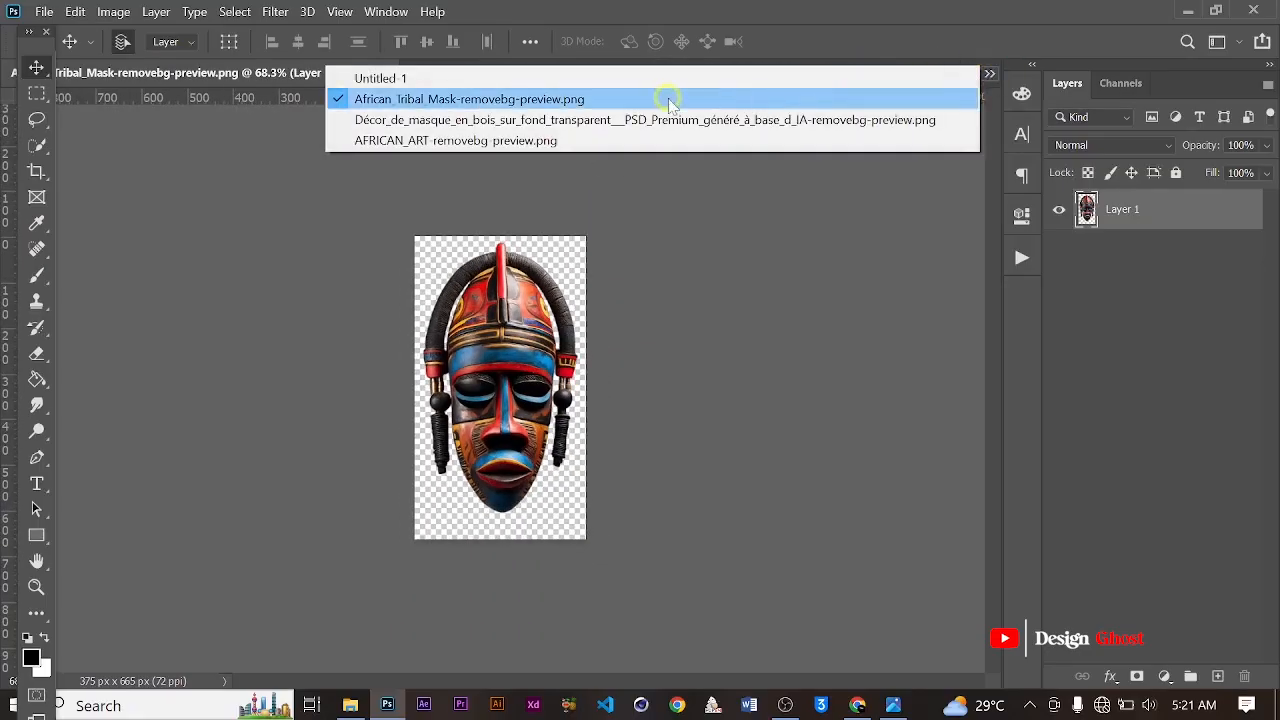
click(693, 80)
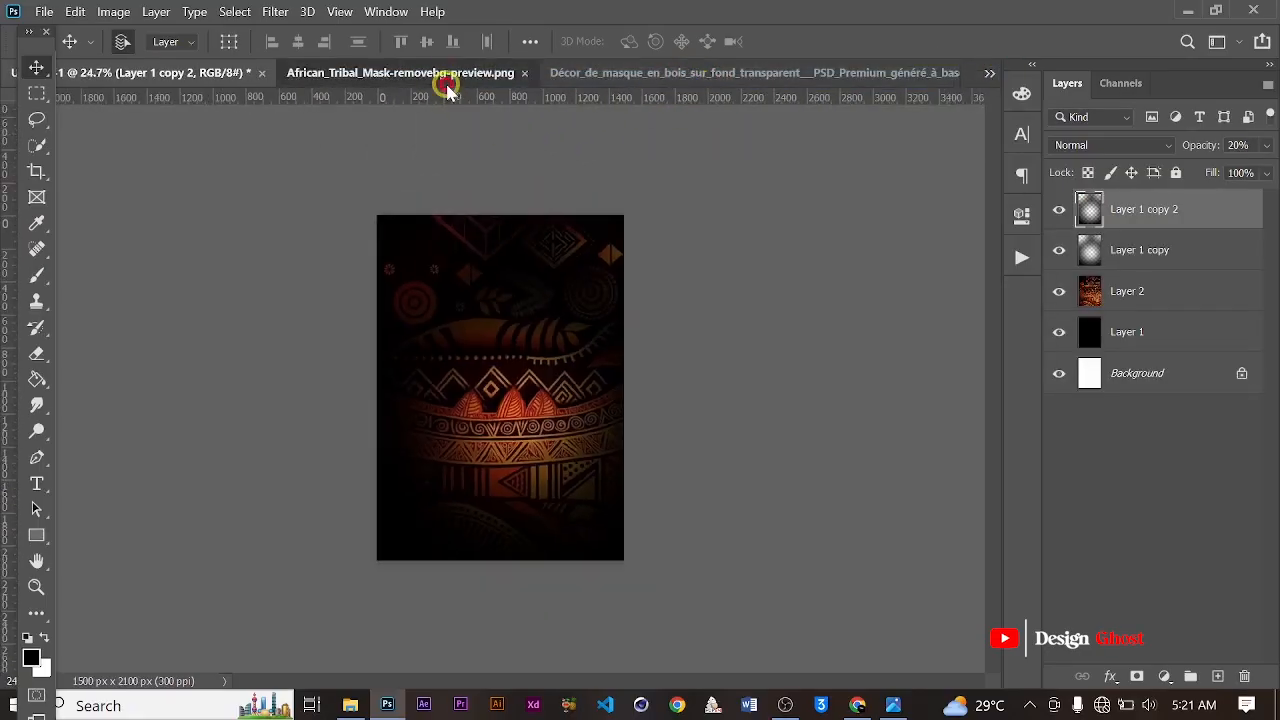
click(443, 76)
drag(500, 343, 486, 400)
scroll(495, 400, up, 3)
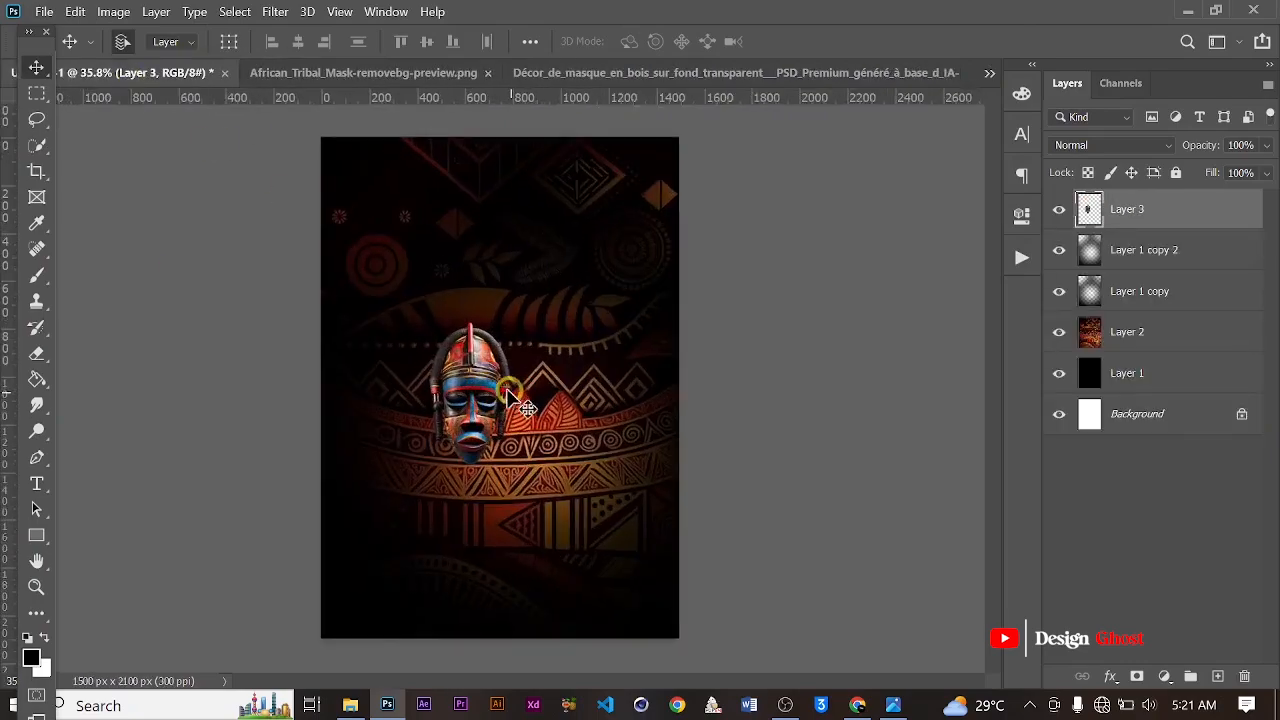
Rotate the tribal mask to -11.40 degrees, scale it to 103.70% and shift it slightly with Free Transform.
key(ctrl+t)
scroll(523, 306, up, 1)
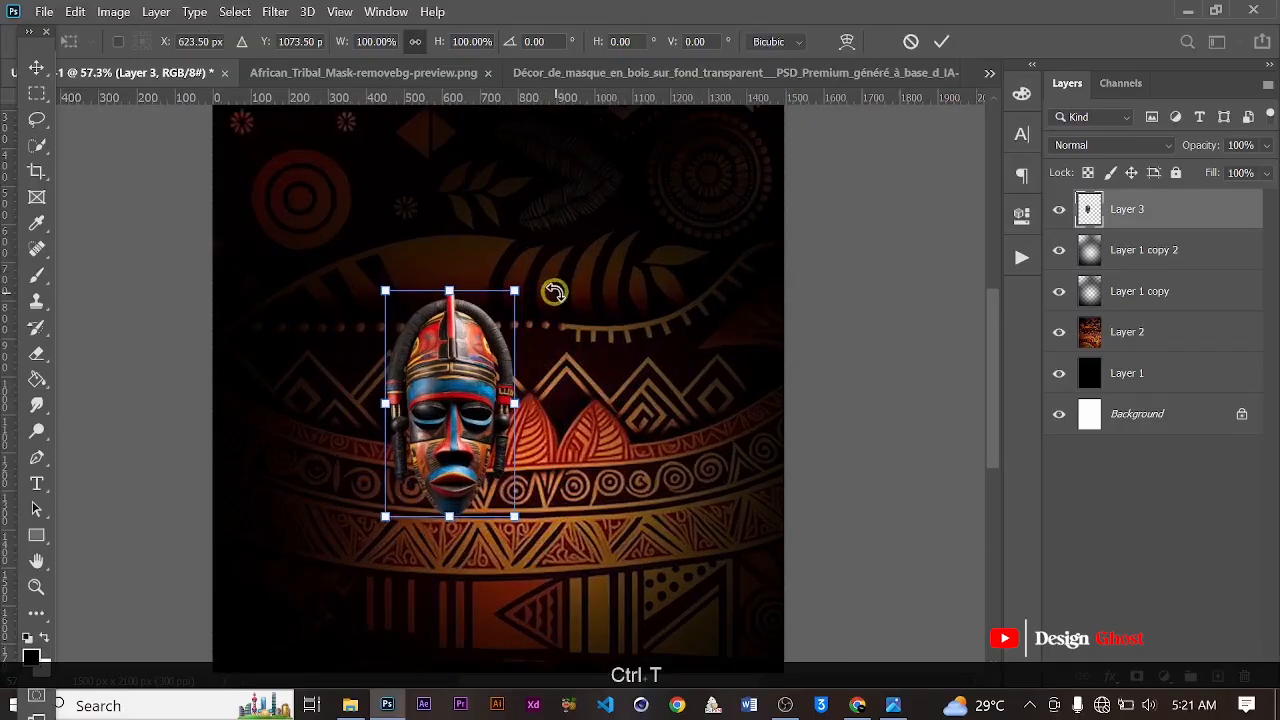
drag(554, 289, 504, 273)
scroll(520, 287, down, 1)
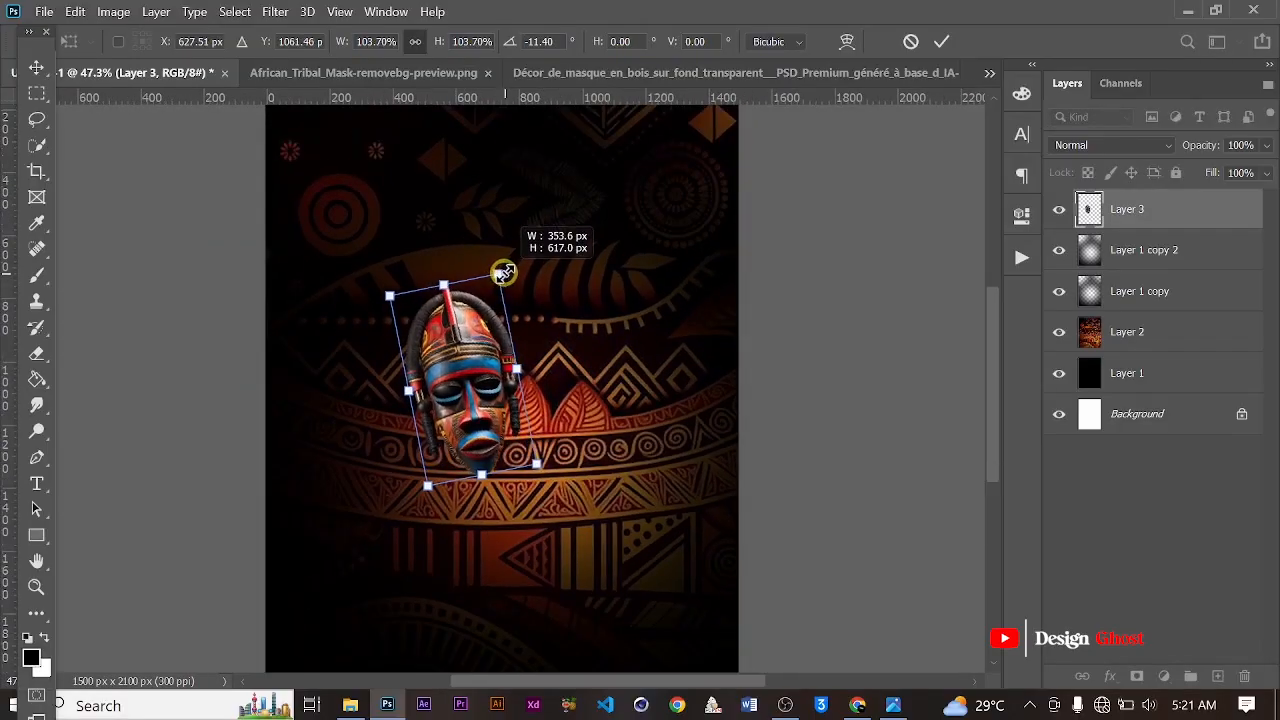
drag(474, 357, 475, 364)
key(ctrl+0)
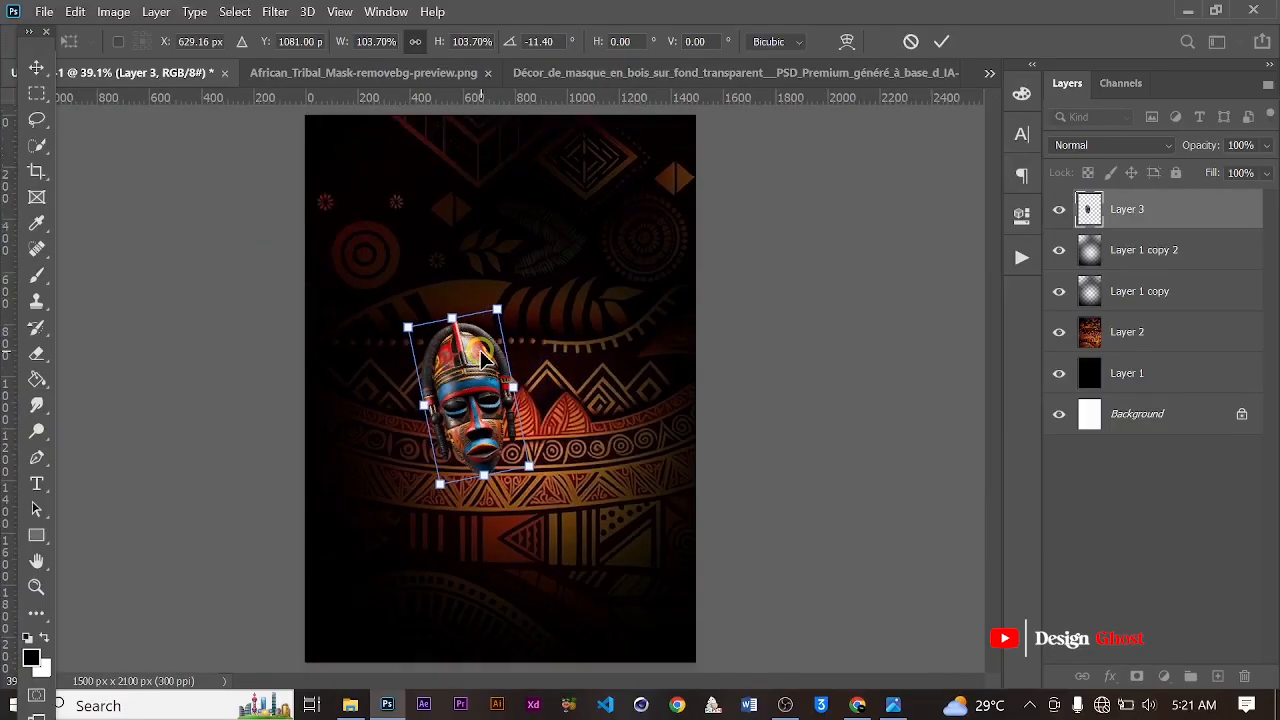
key(Return)
Move the tribal mask about 28 px left and 30 px up on the flyer.
scroll(500, 367, up, 5)
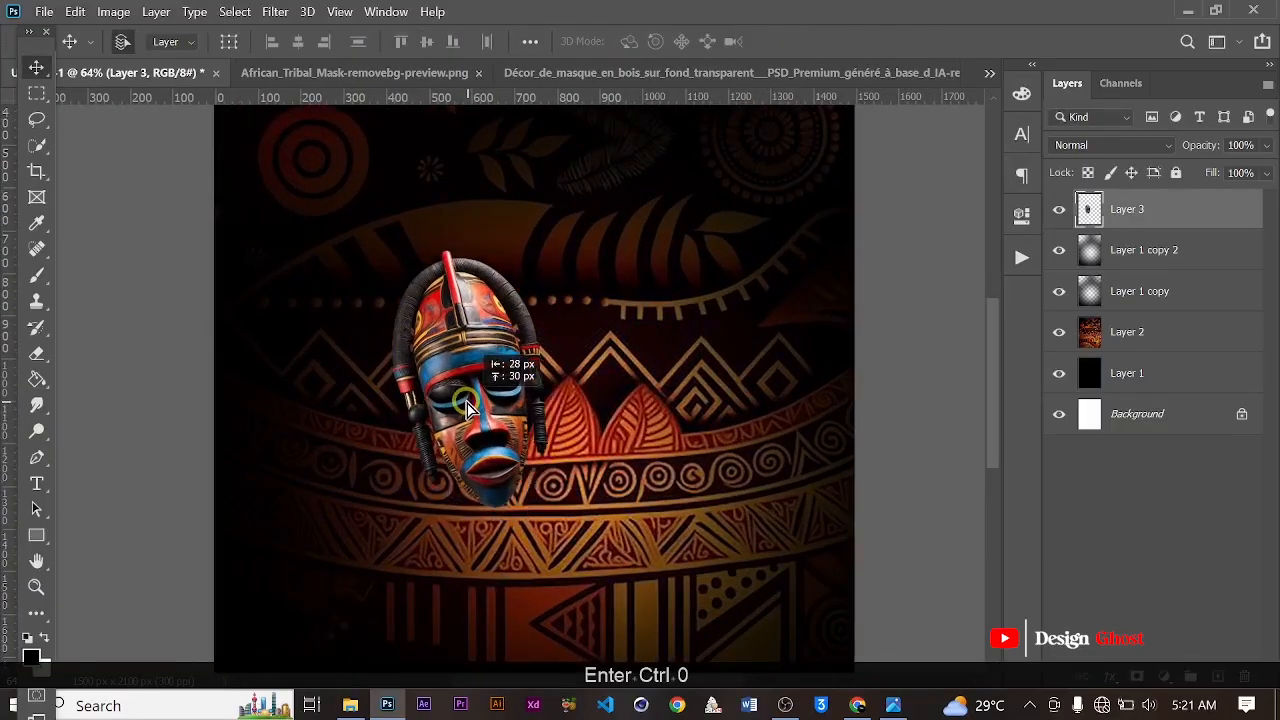
scroll(498, 410, down, 3)
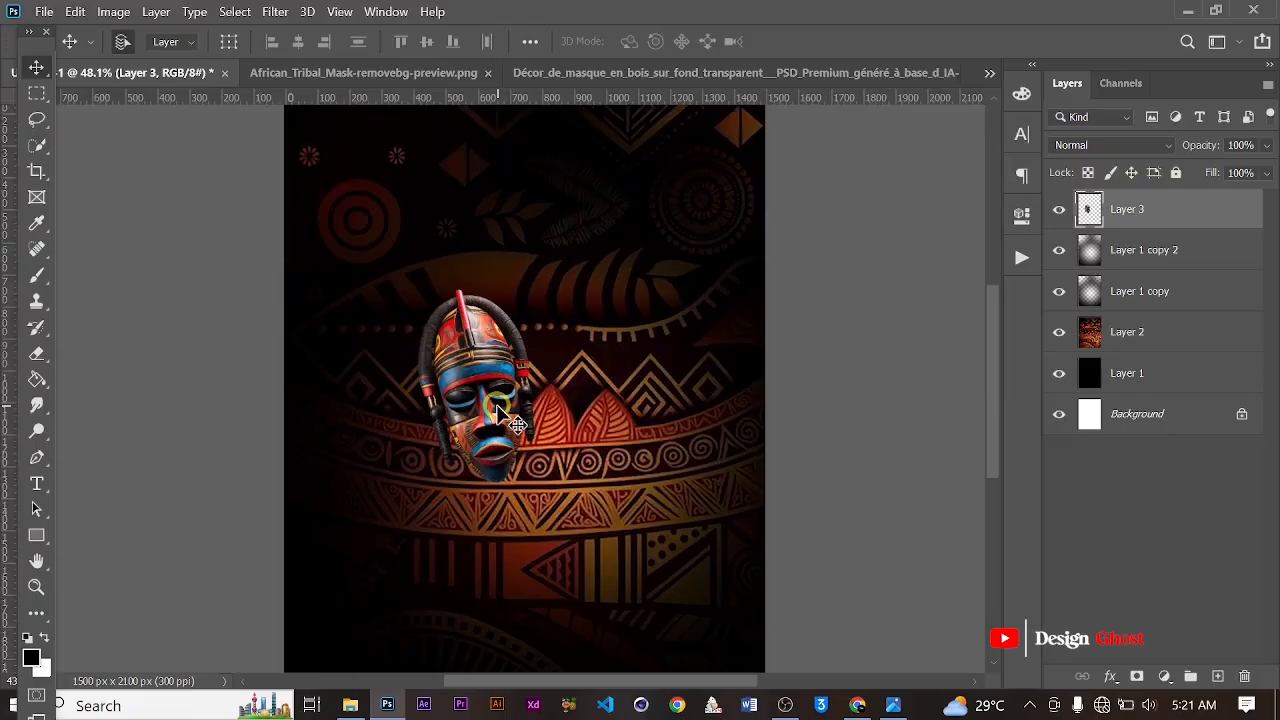
scroll(498, 410, down, 2)
scroll(498, 410, up, 2)
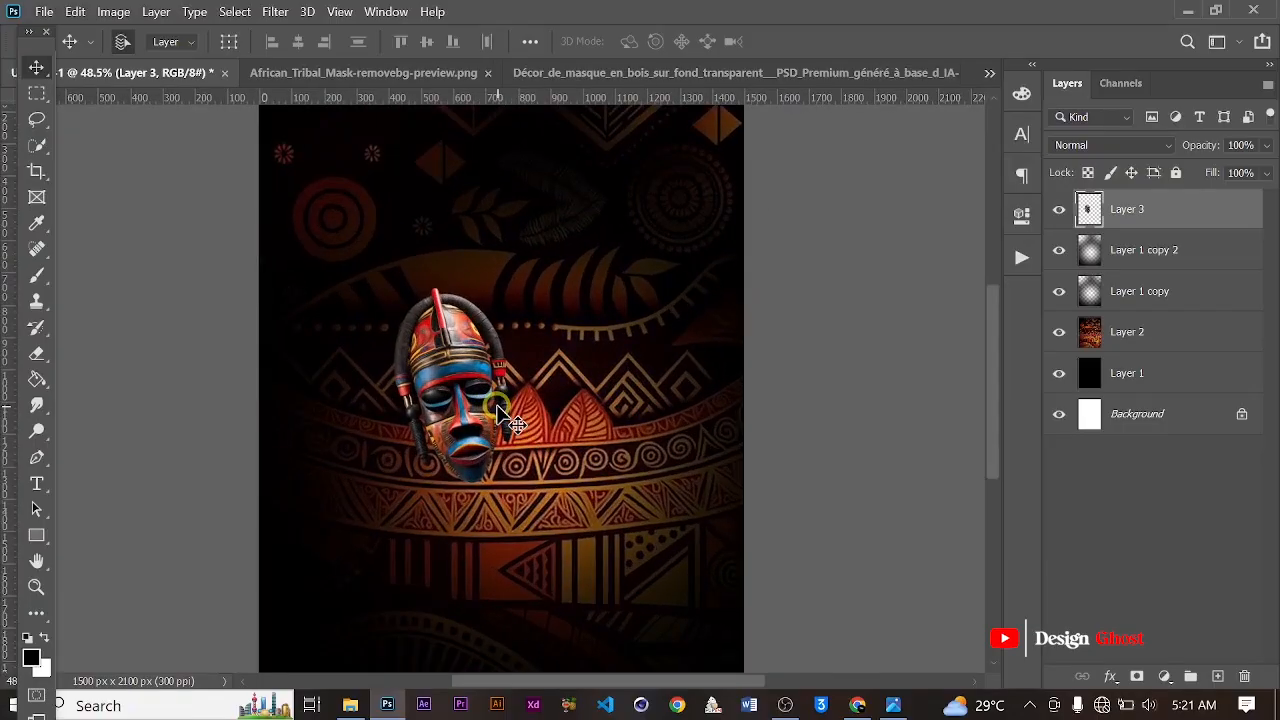
scroll(405, 372, up, 2)
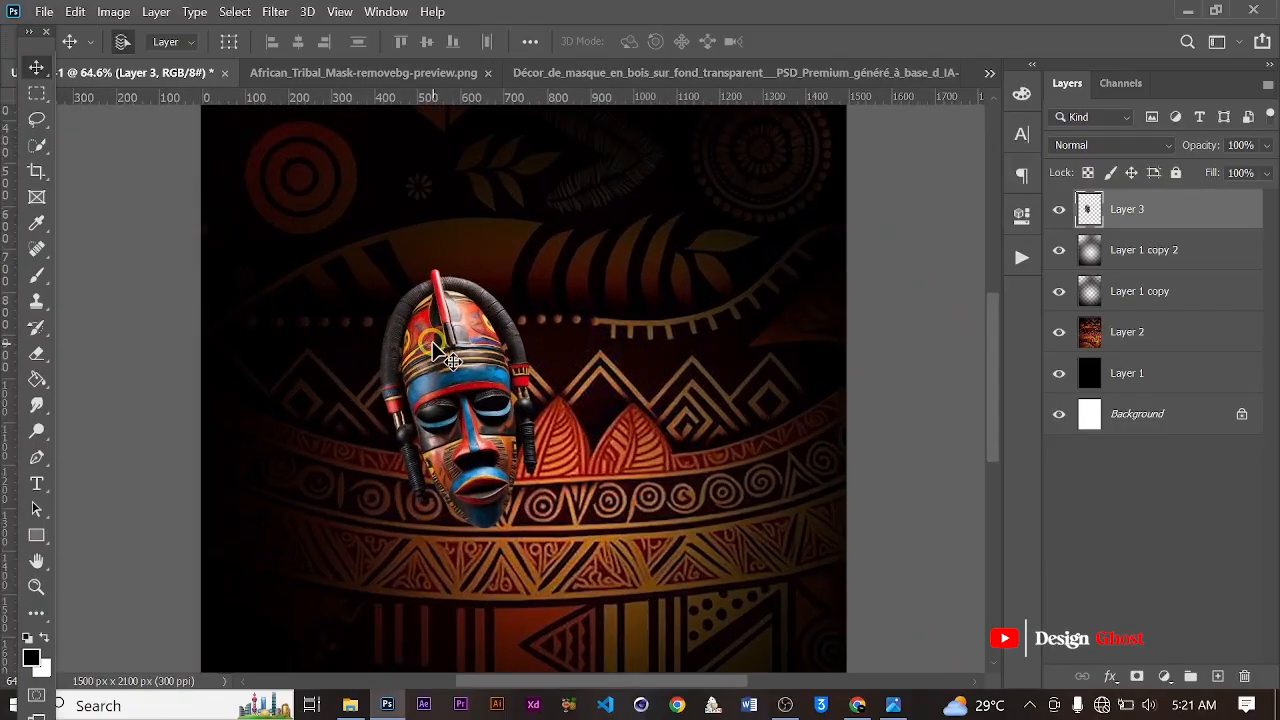
scroll(420, 360, down, 1)
key(Return)
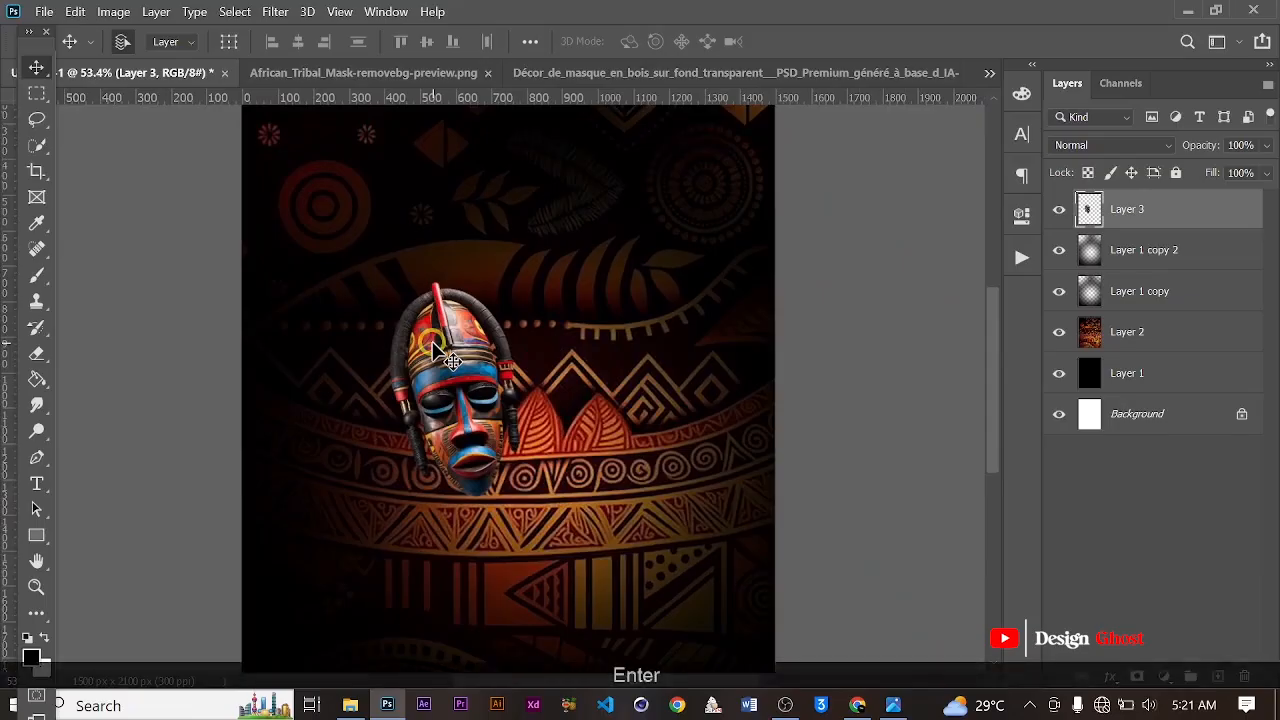
key(ctrl+0)
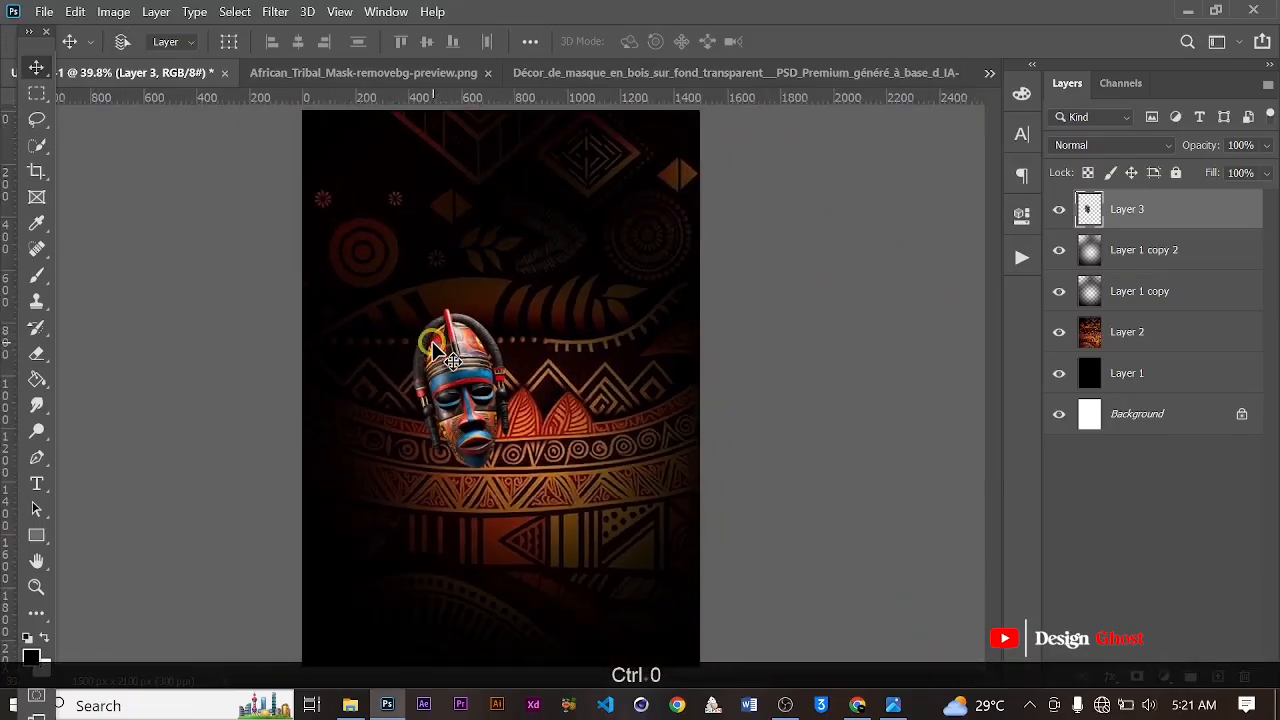
Paint soft black with an 800 px brush on Layer 1 copy 2, darkening the pattern around the top of the tribal mask.
click(1153, 256)
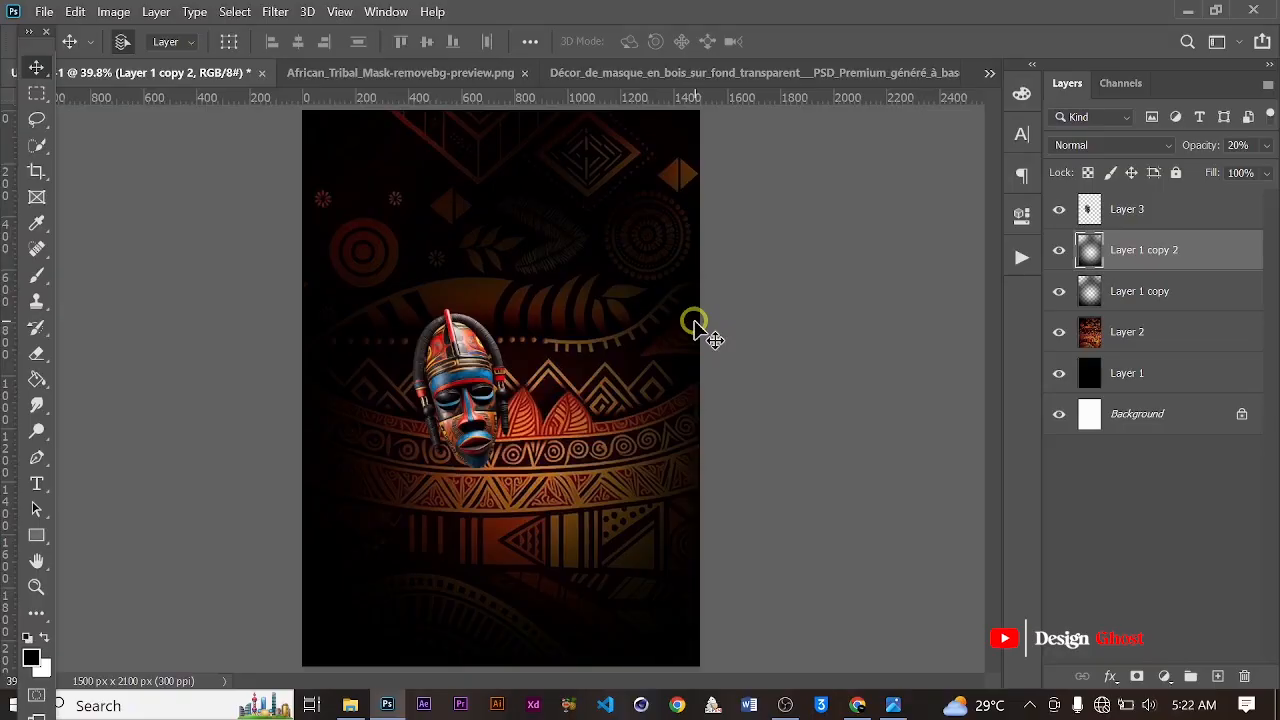
key(b)
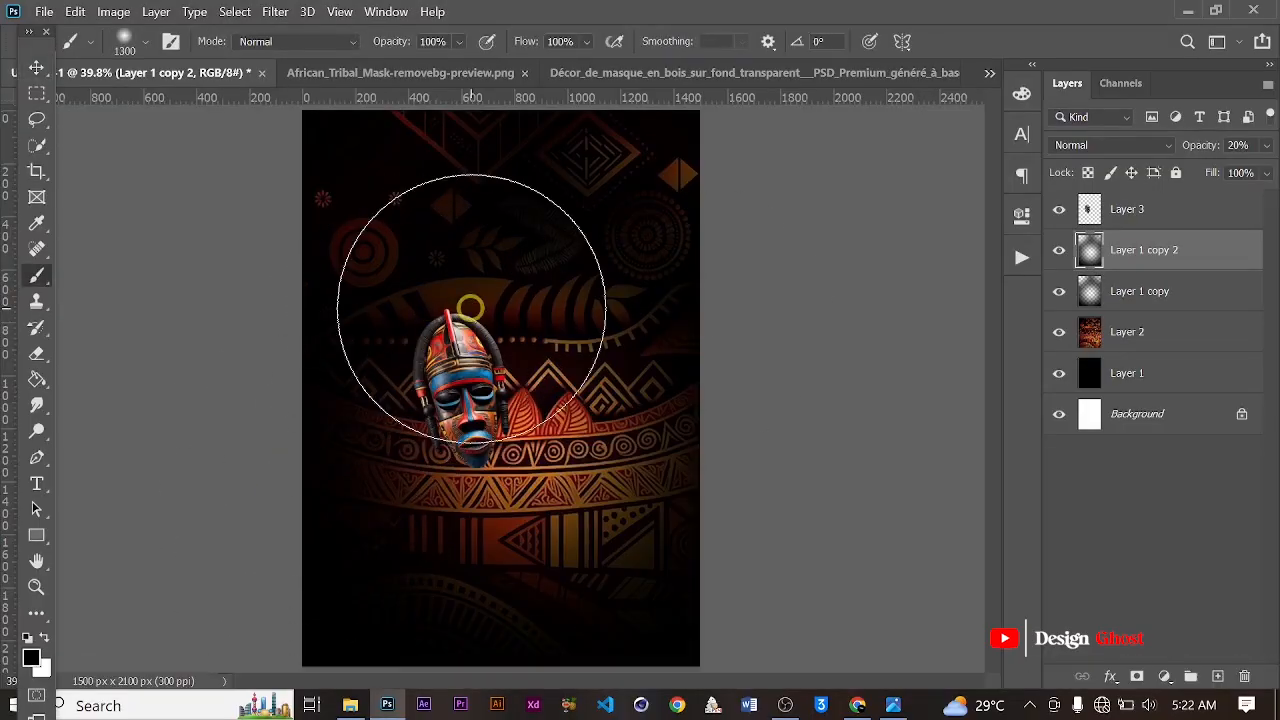
key(bracketleft)
key(bracketleft)
key(bracketleft)
key(bracketleft)
key(bracketleft)
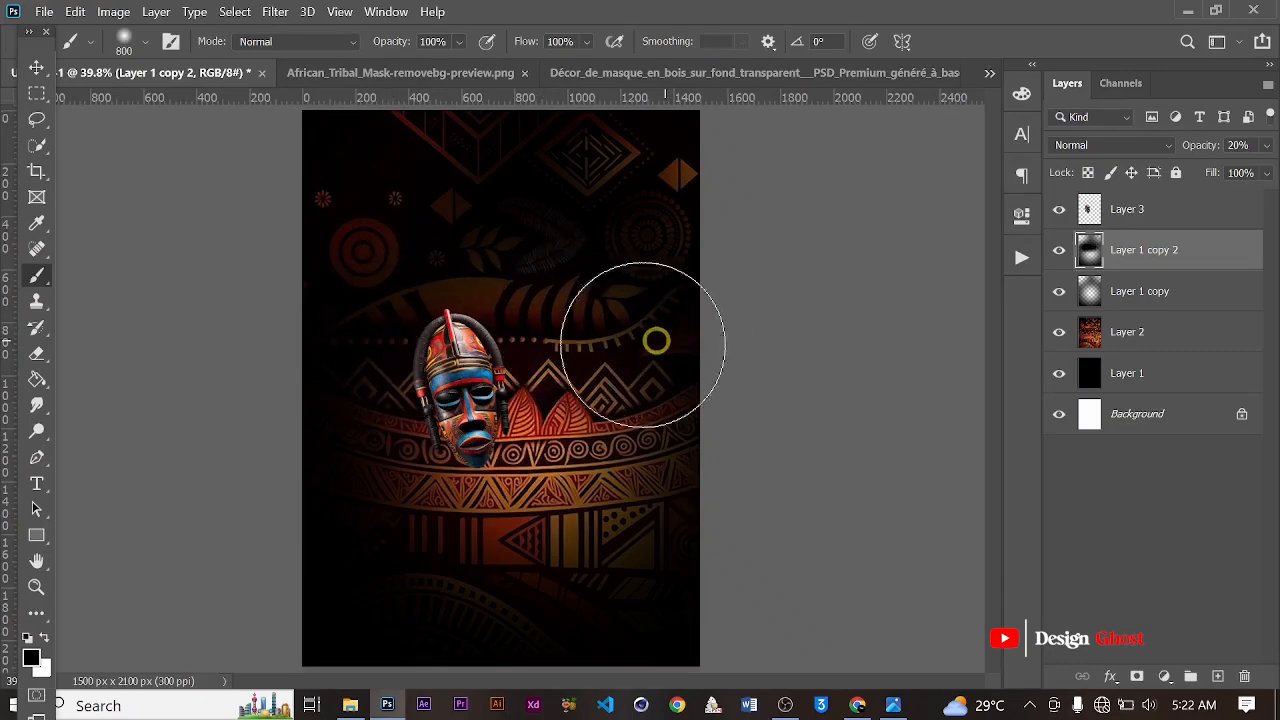
scroll(440, 403, up, 2)
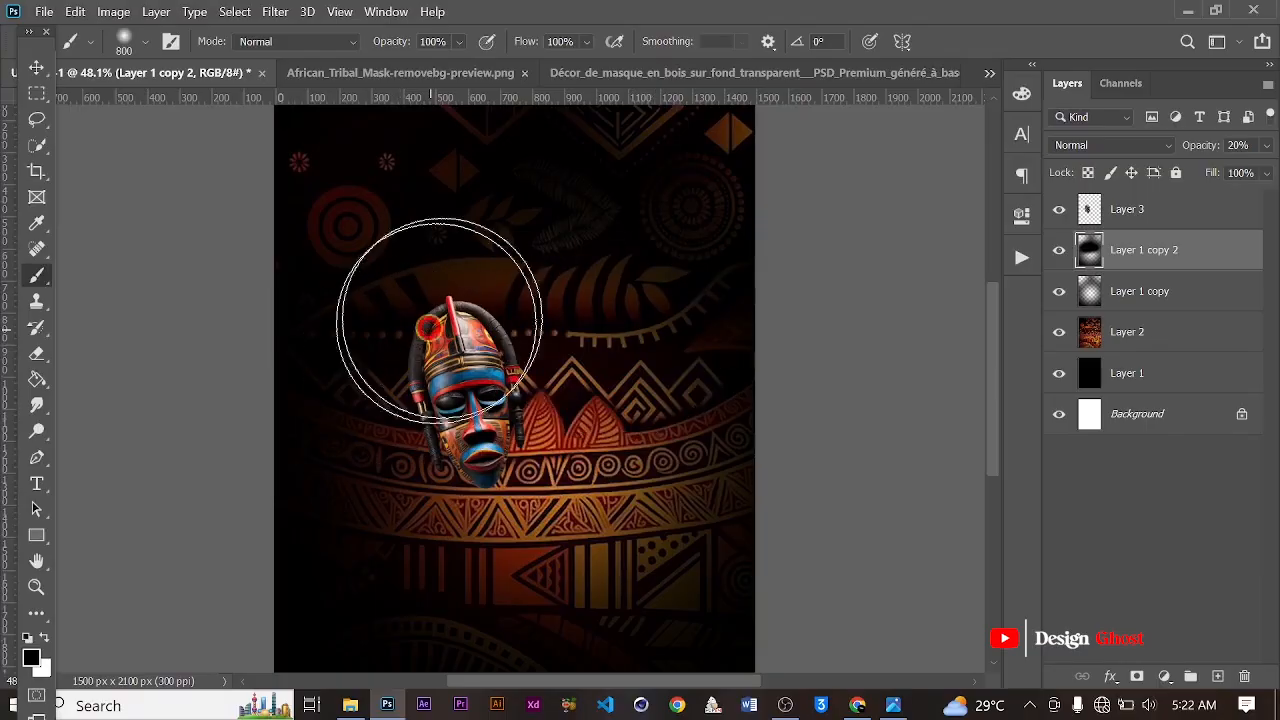
scroll(515, 347, down, 2)
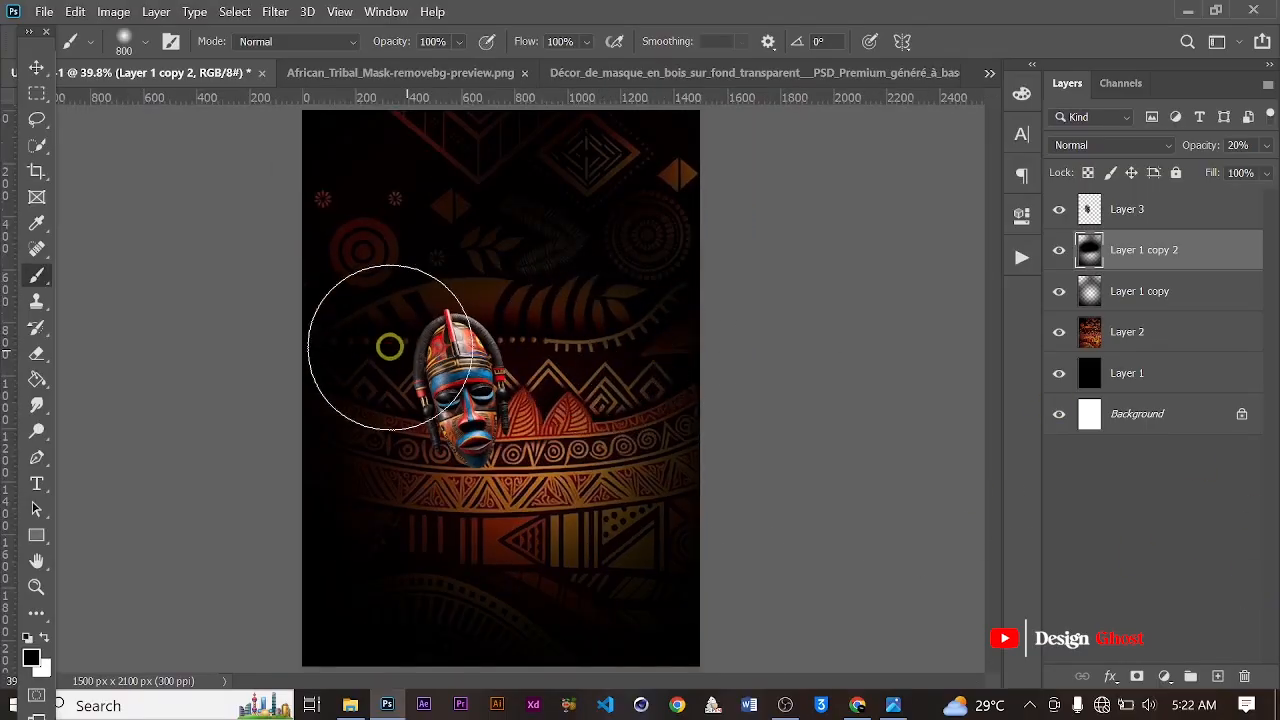
scroll(454, 335, up, 3)
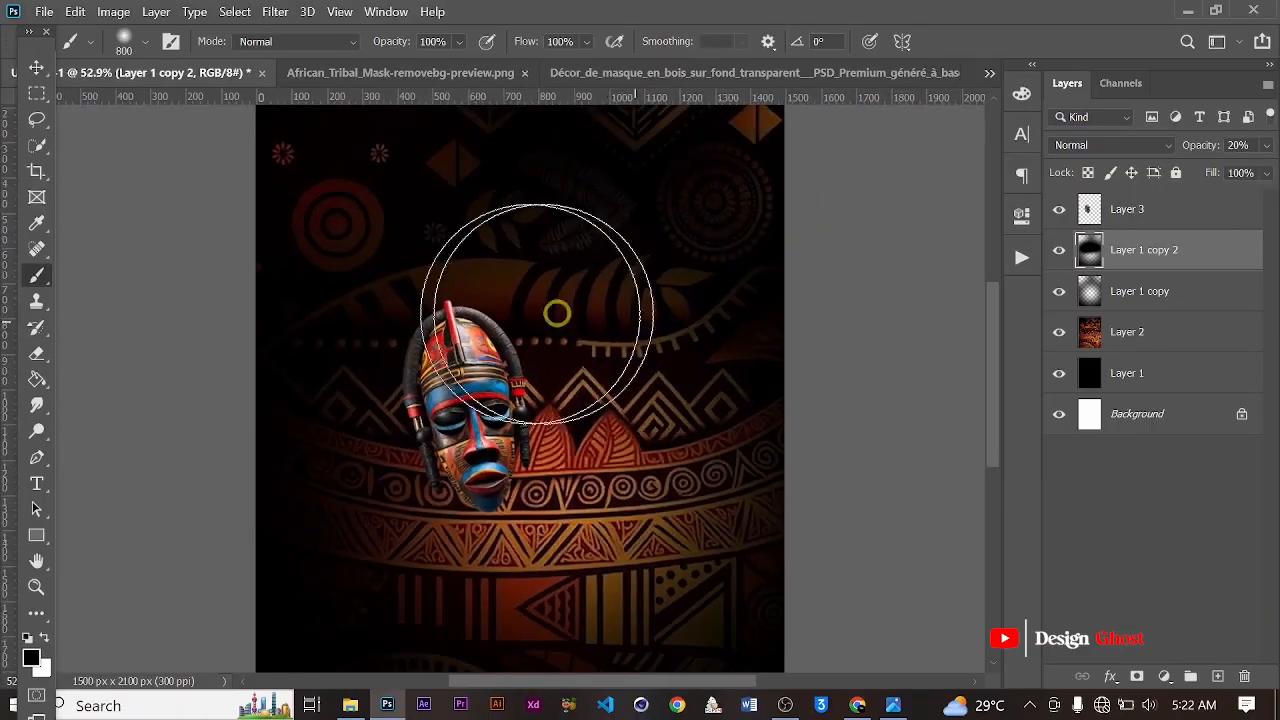
scroll(498, 340, down, 2)
scroll(941, 349, down, 1)
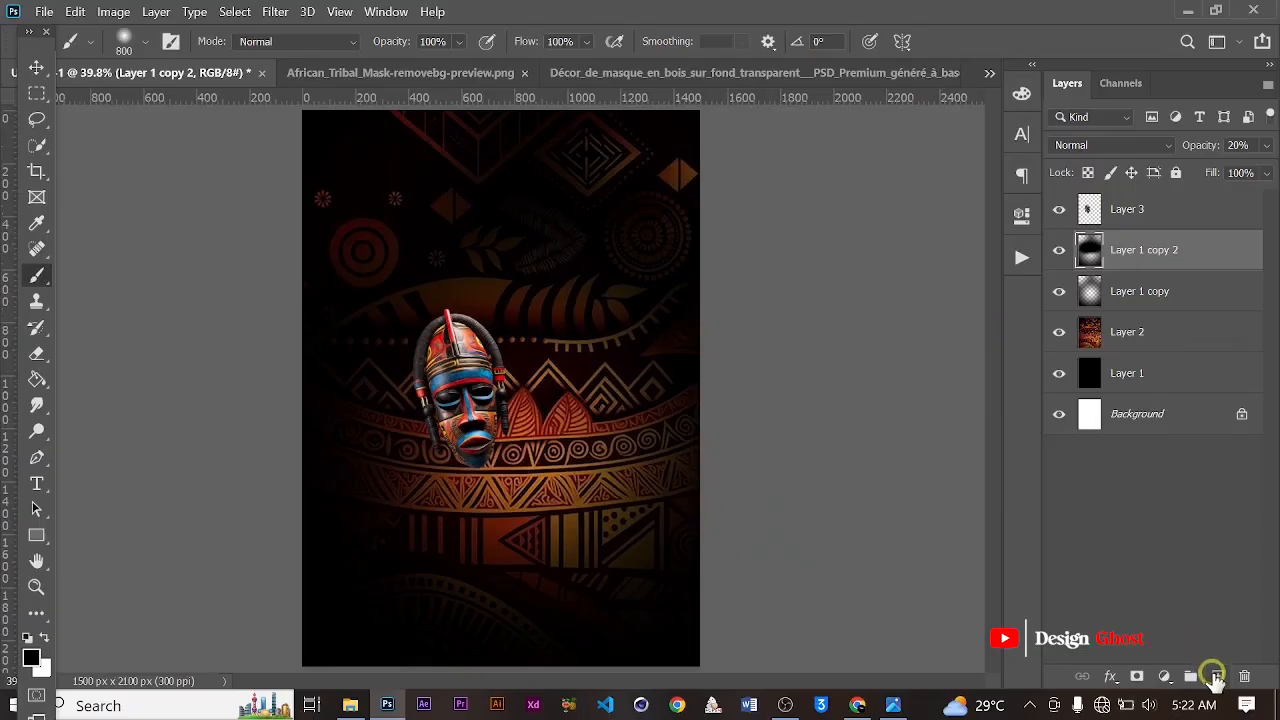
Add a new layer above Layer 1 copy 2 and brush soft black across the flyer's width behind the upper part of the mask.
click(1215, 678)
mouse_move(723, 403)
mouse_down()
mouse_move(640, 319)
mouse_move(527, 294)
mouse_move(367, 365)
mouse_up()
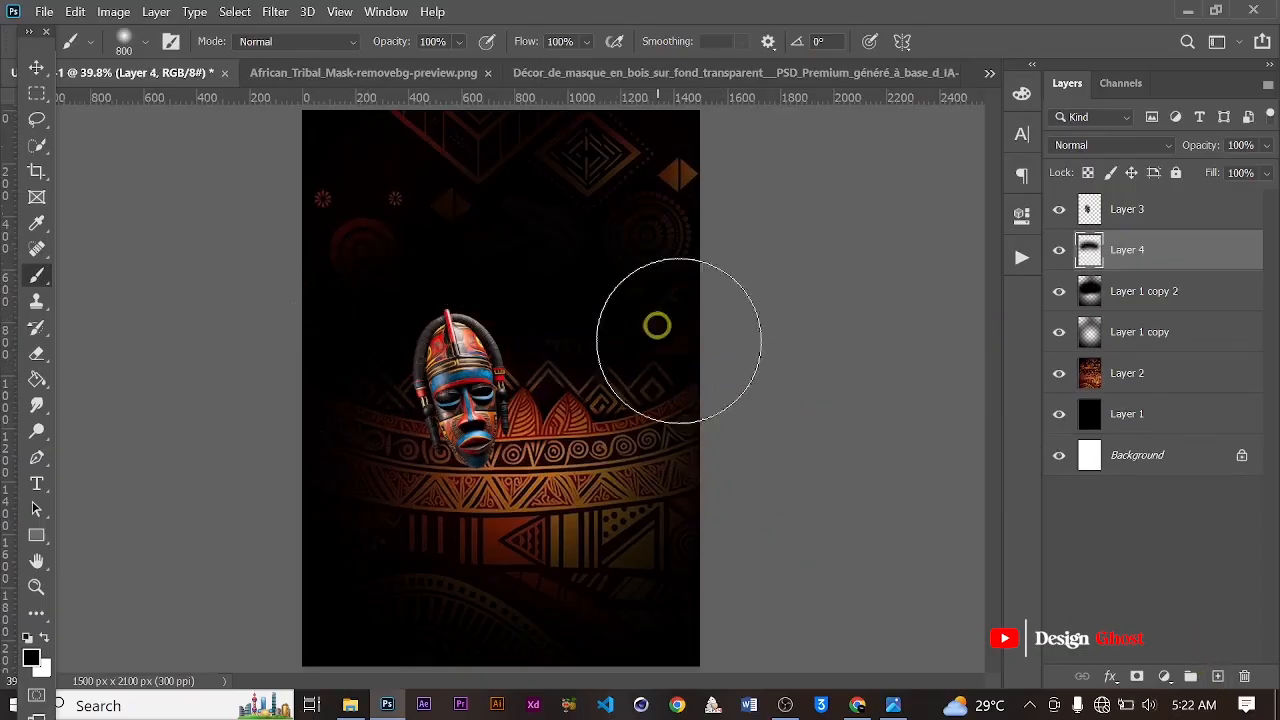
click(41, 67)
scroll(415, 310, up, 4)
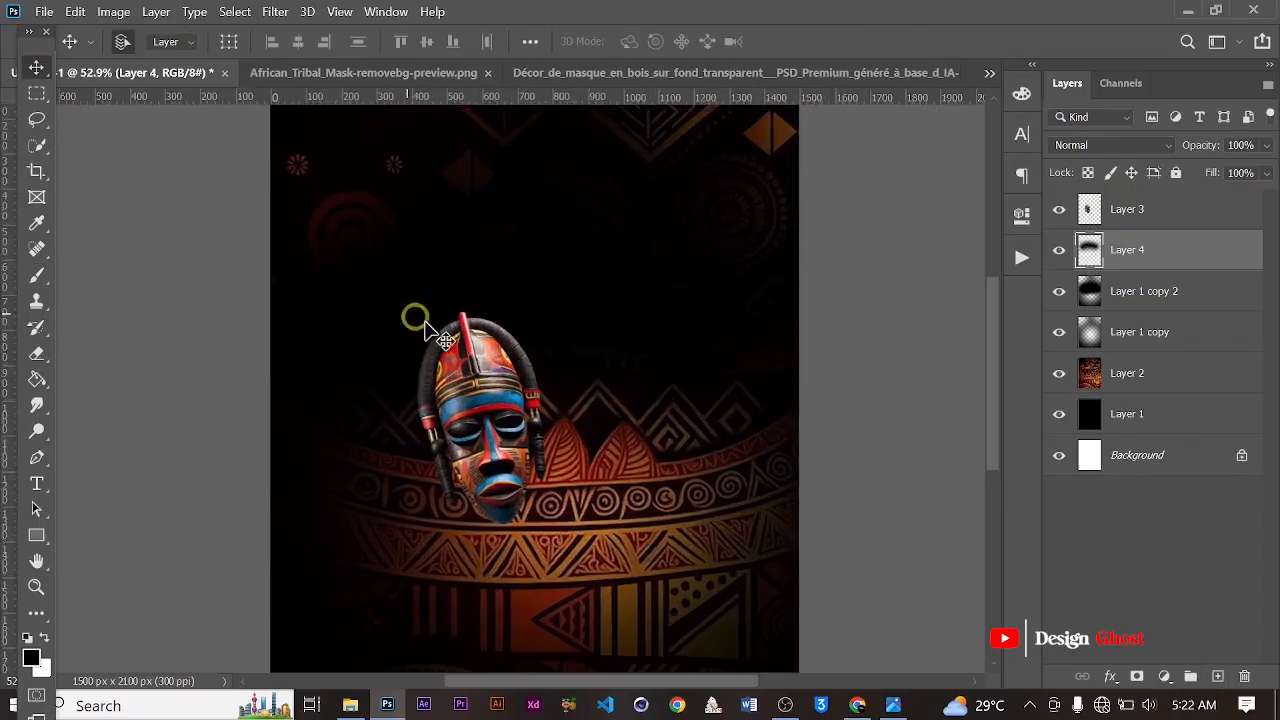
scroll(466, 344, down, 3)
key(Return)
key(ctrl+0)
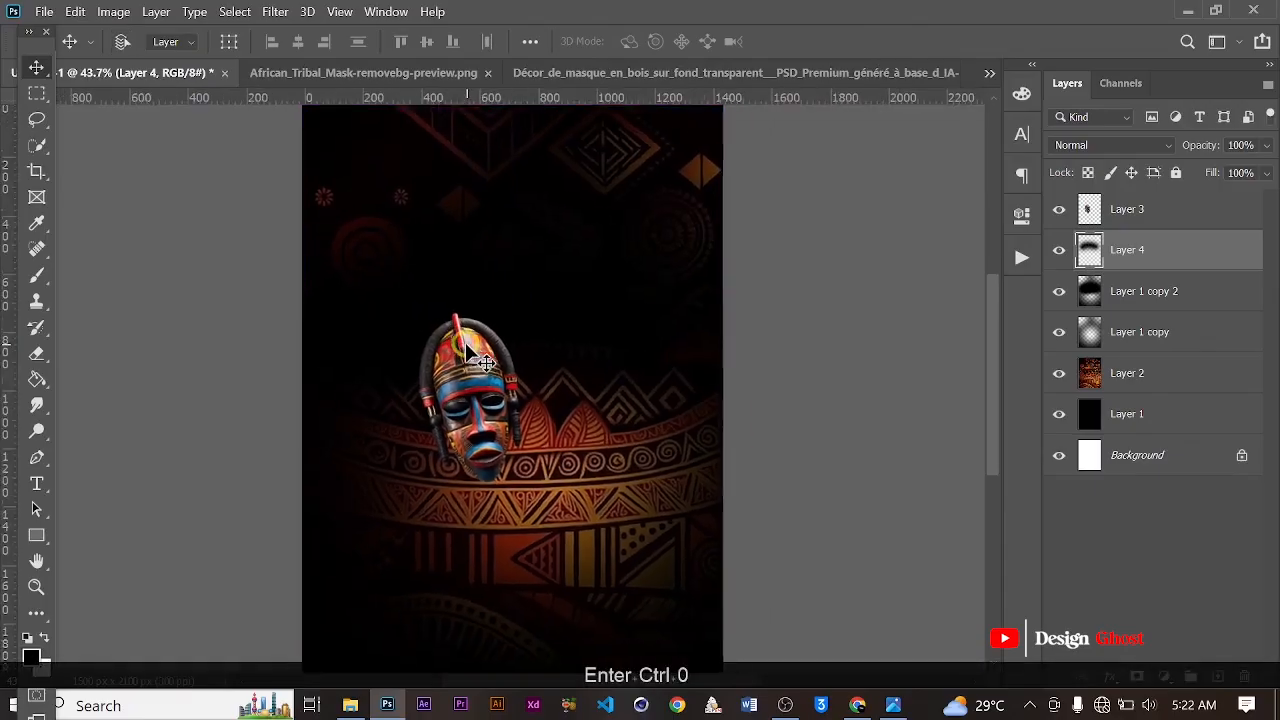
Close the African_Tribal_Mask document and copy the Décor_de_masque mask into the flyer, behind the tribal mask on its right side.
click(478, 70)
click(570, 73)
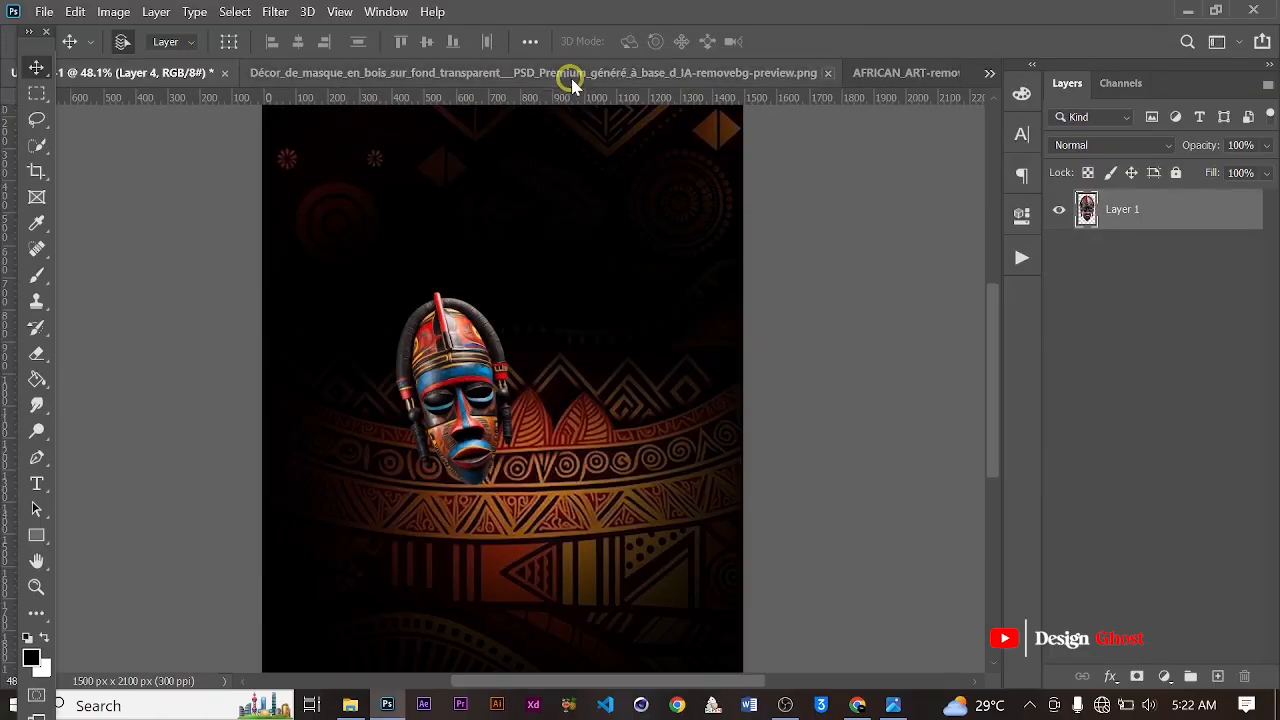
click(508, 74)
scroll(526, 166, down, 1)
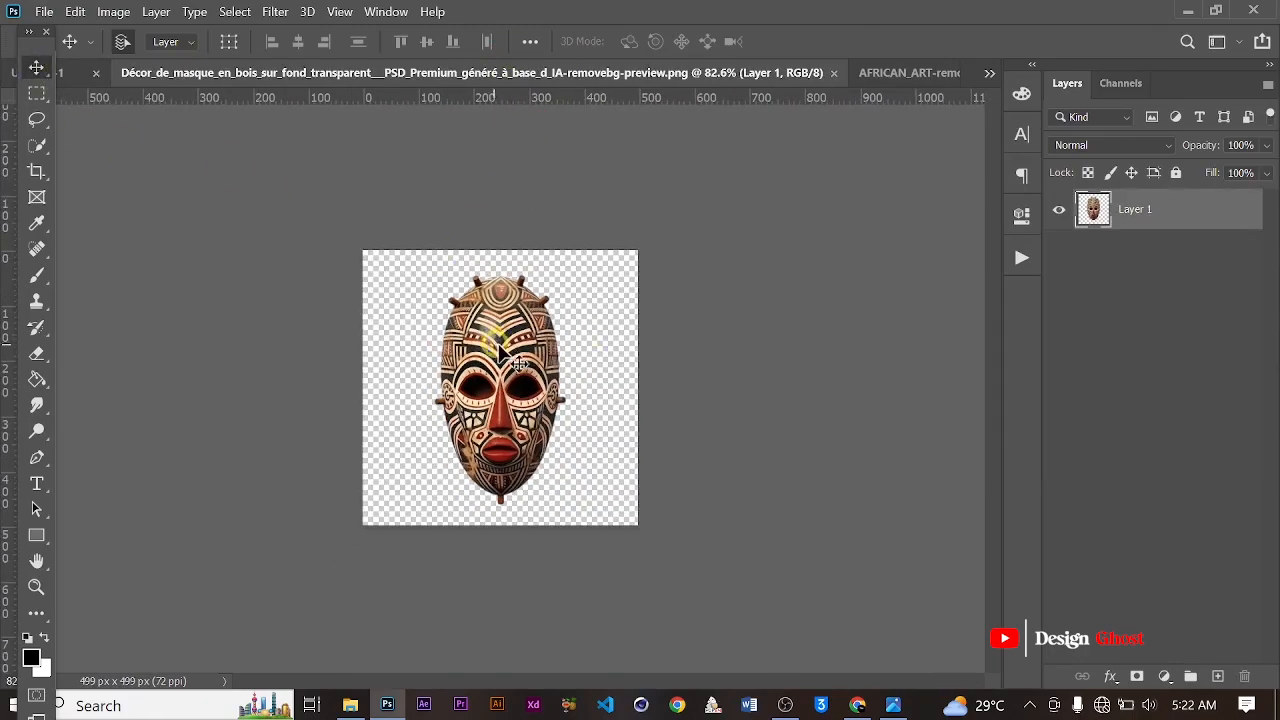
drag(498, 346, 540, 430)
scroll(549, 390, down, 1)
scroll(549, 390, up, 1)
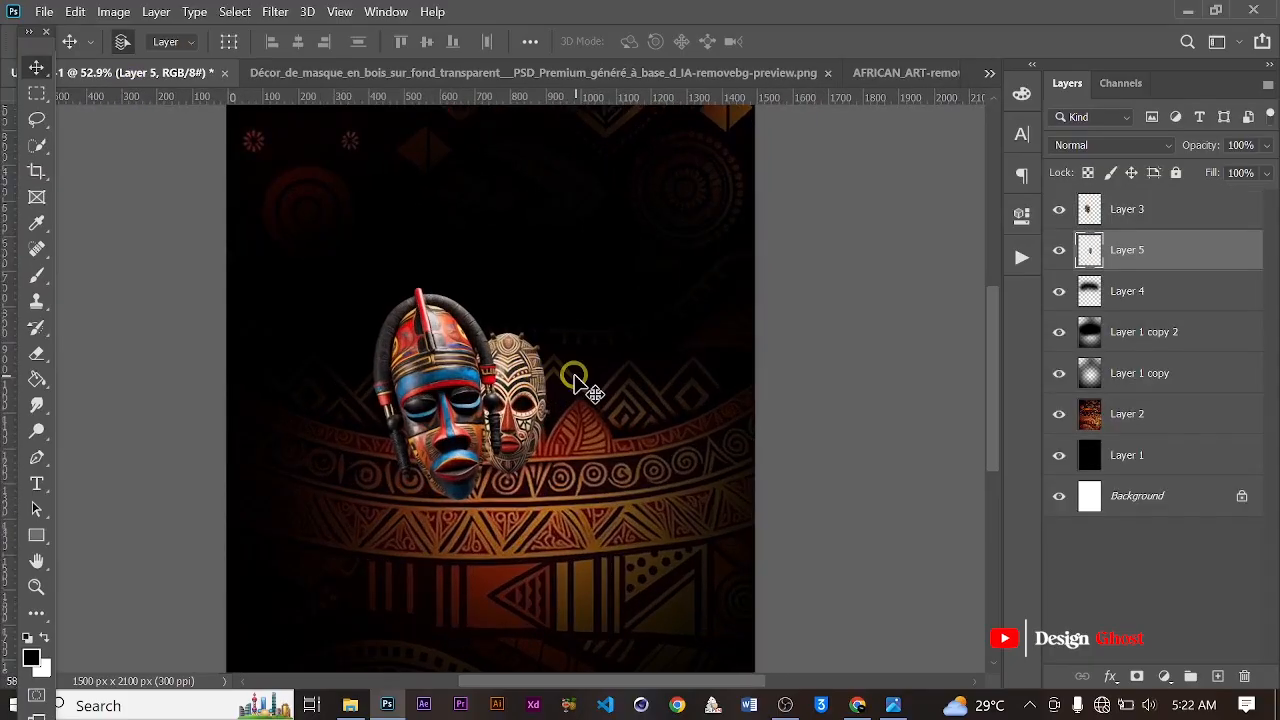
Enlarge the patterned Décor_de_masque mask slightly with Free Transform and apply it.
scroll(576, 379, up, 1)
key(ctrl+t)
drag(541, 325, 563, 297)
key(Return)
key(ctrl+0)
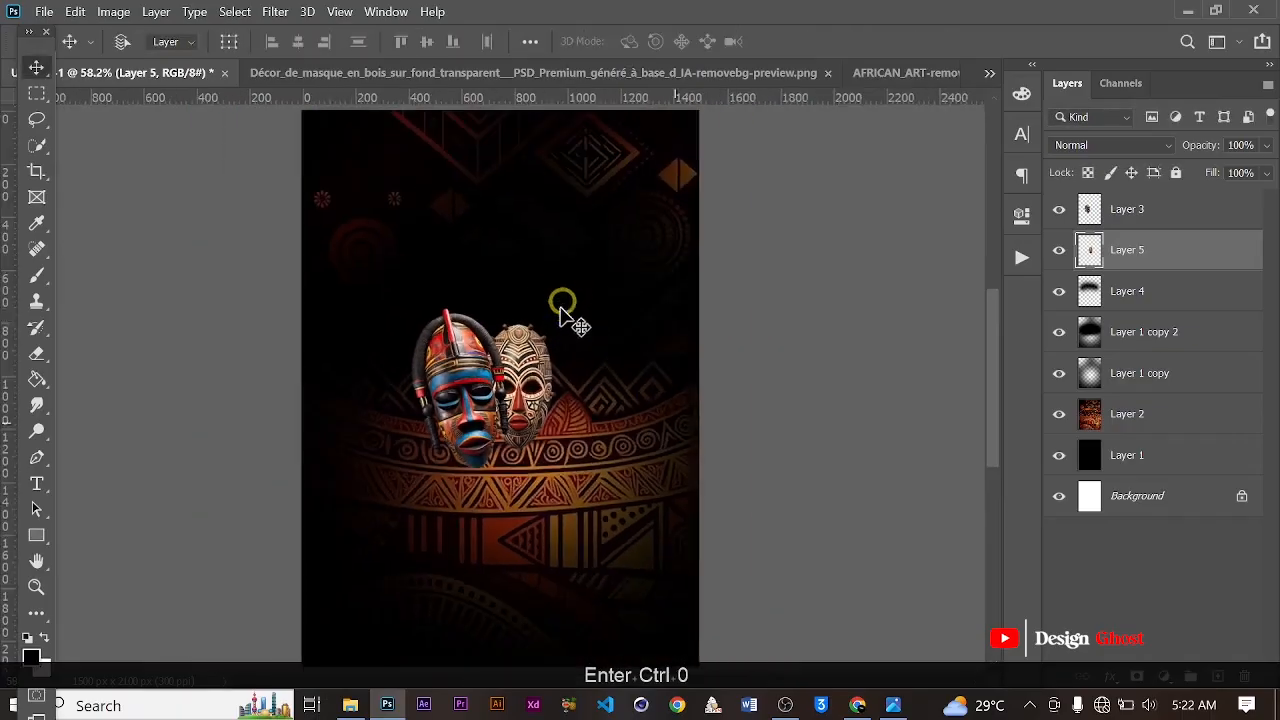
Select the tribal mask and Décor_de_masque layers together and nudge both slightly up the flyer.
ctrl+click(1135, 215)
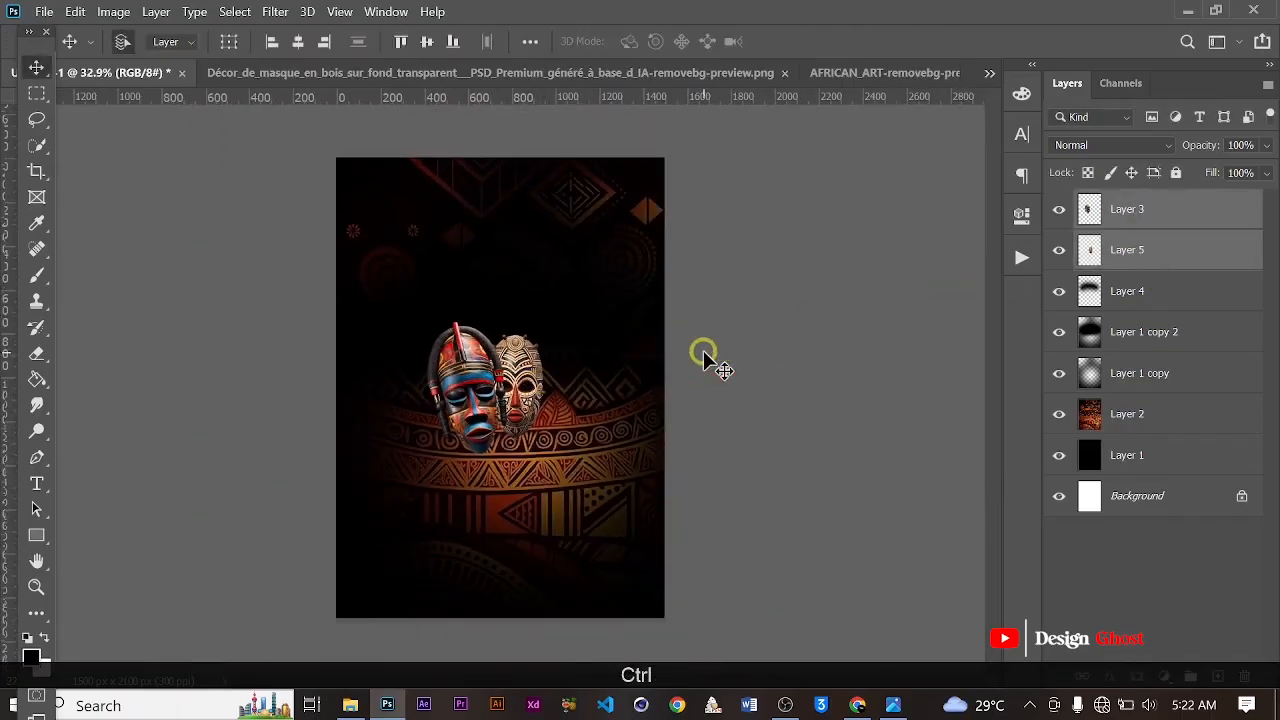
scroll(700, 351, down, 2)
key(Up)
key(Up)
key(Up)
key(Up)
key(Up)
key(Up)
key(Up)
key(Up)
key(Up)
key(Up)
key(Up)
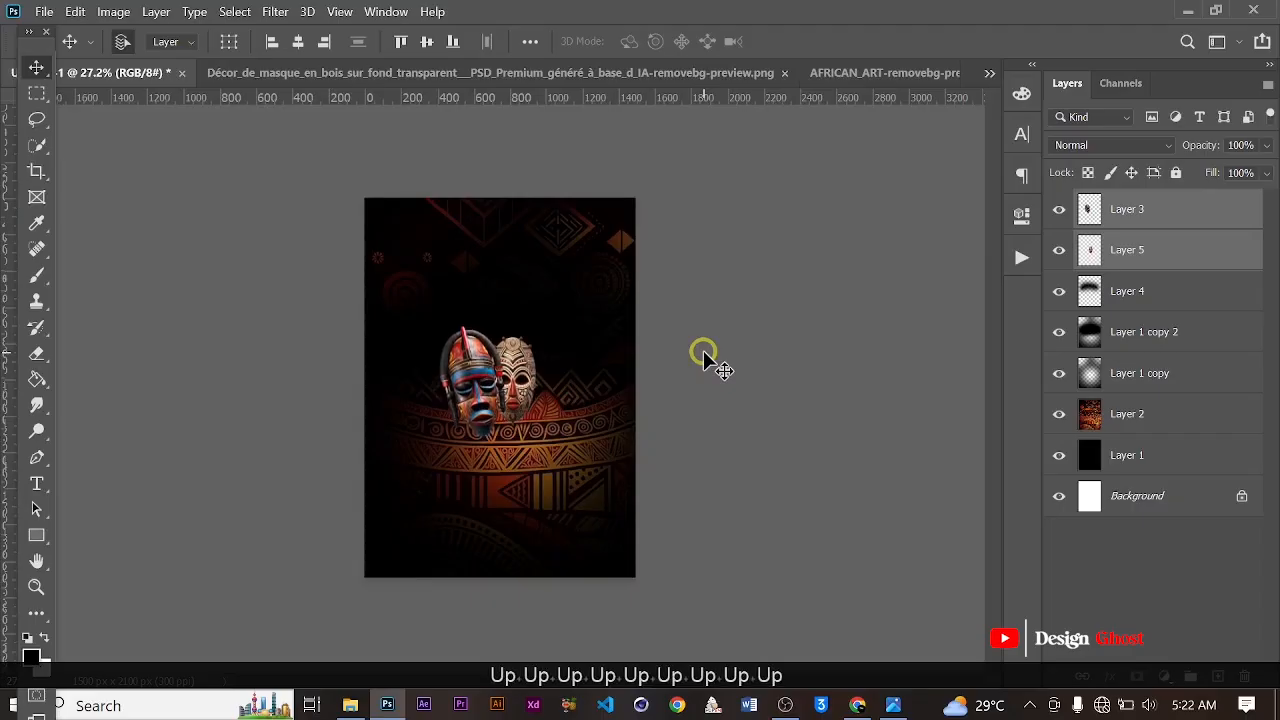
key(Up)
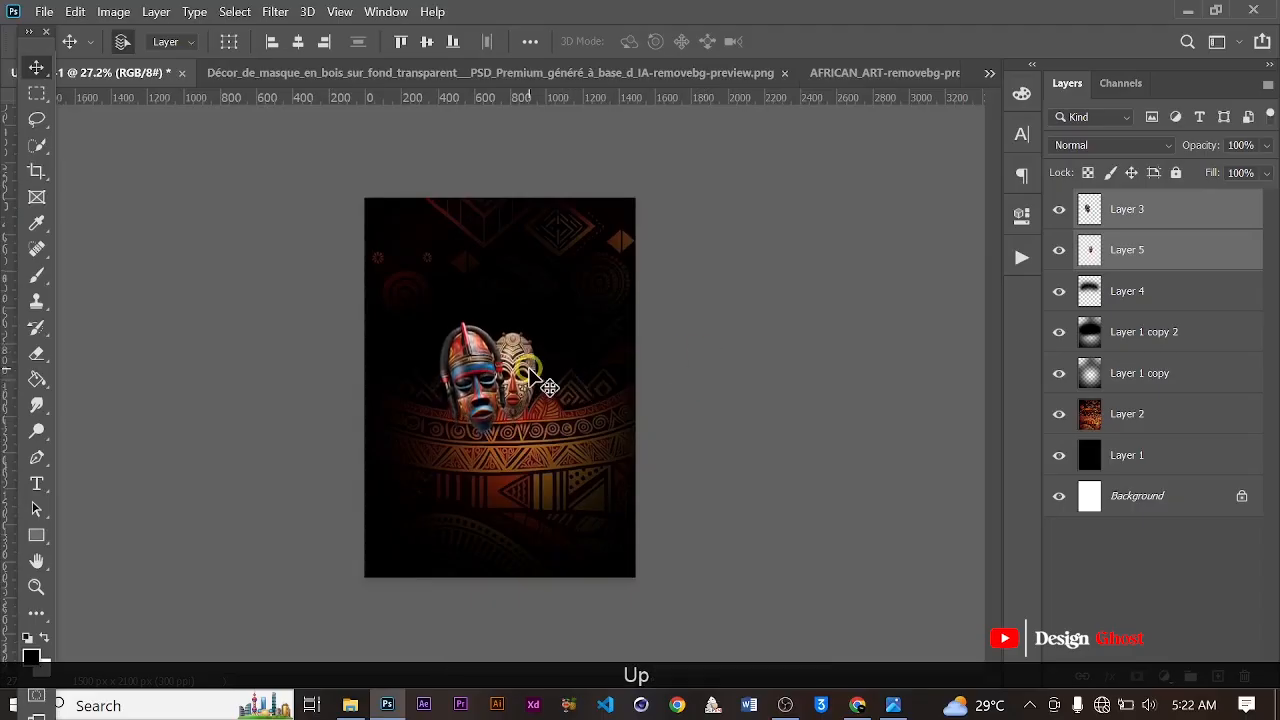
Close the Décor_de_masque document and copy the AFRICAN_ART statue into the flyer, below and to the right of the two masks.
scroll(538, 396, up, 1)
click(590, 74)
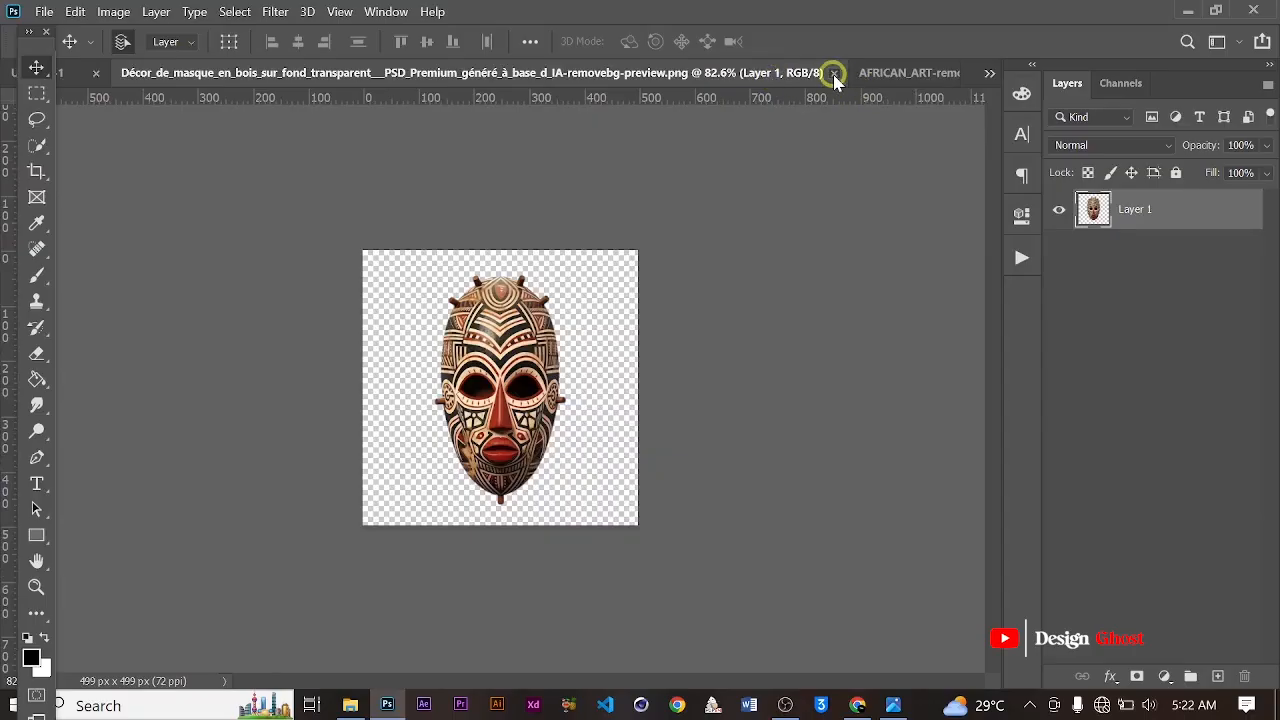
click(835, 75)
click(423, 74)
click(493, 322)
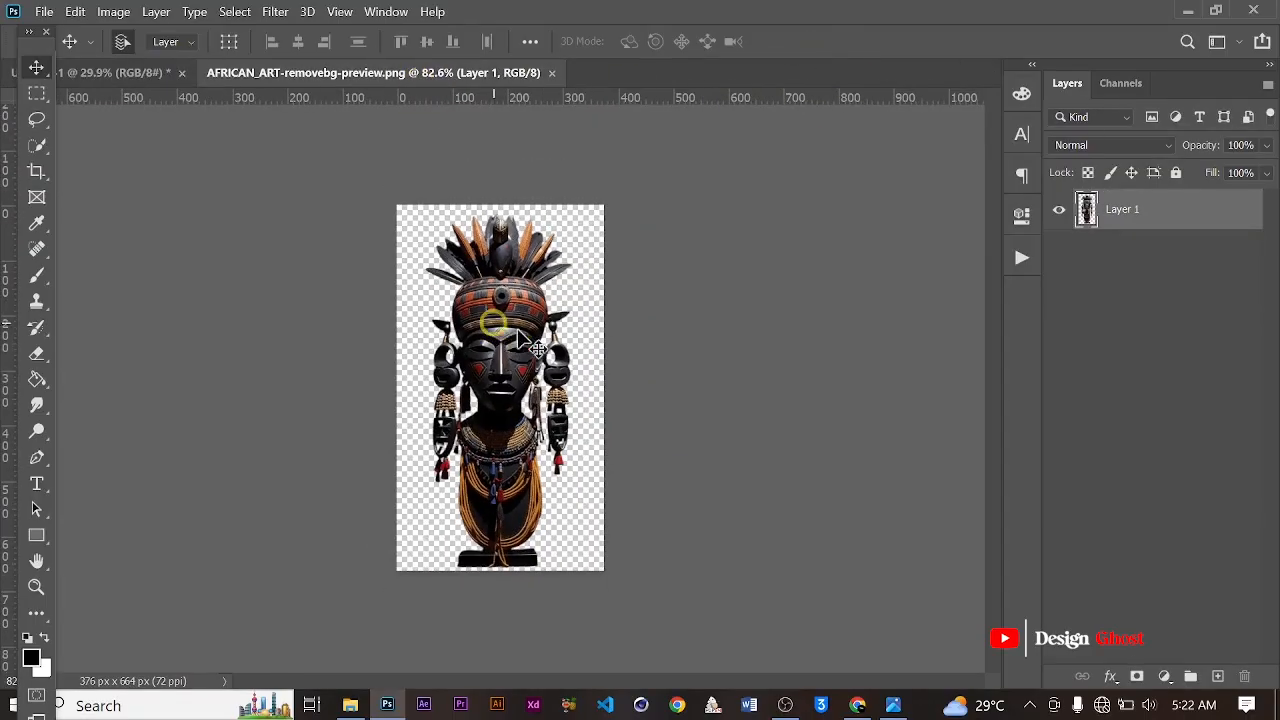
drag(495, 355, 415, 160)
drag(567, 455, 598, 483)
scroll(598, 483, up, 5)
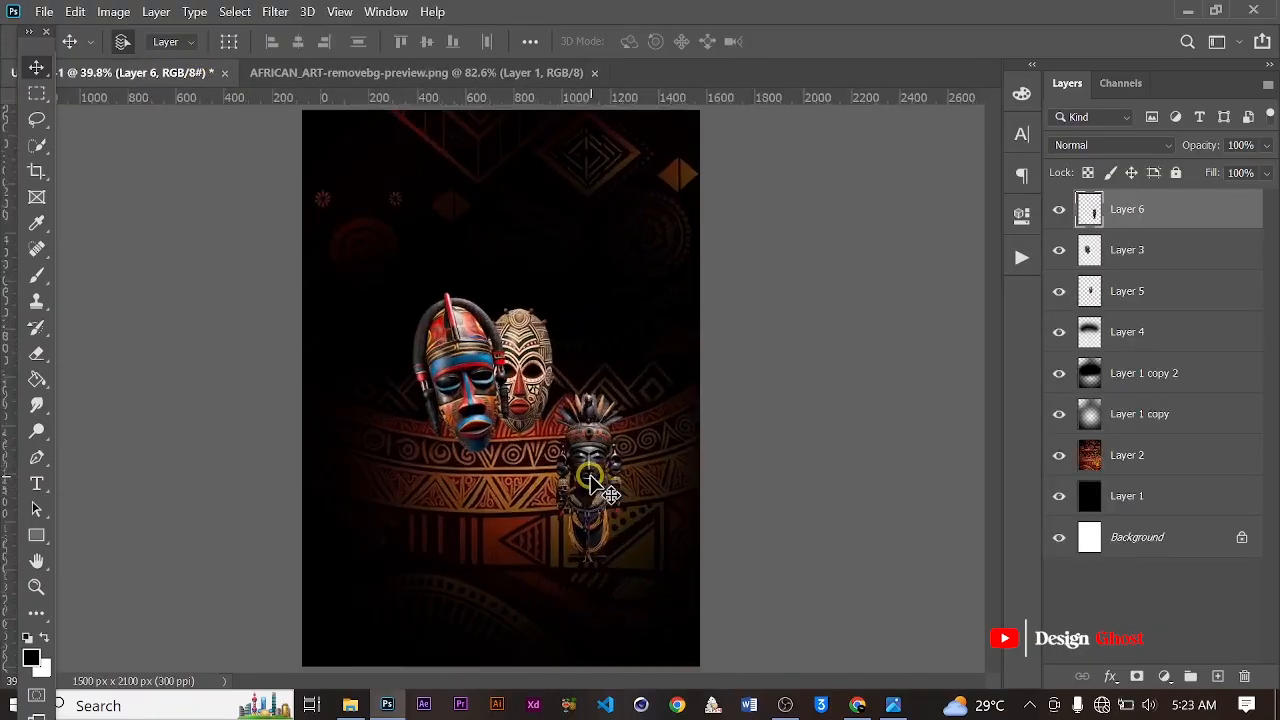
Scale the statue to 135.55%, rotate it 6.91 degrees and place it in the flyer's lower-right corner with Free Transform.
key(ctrl+t)
scroll(592, 482, down, 1)
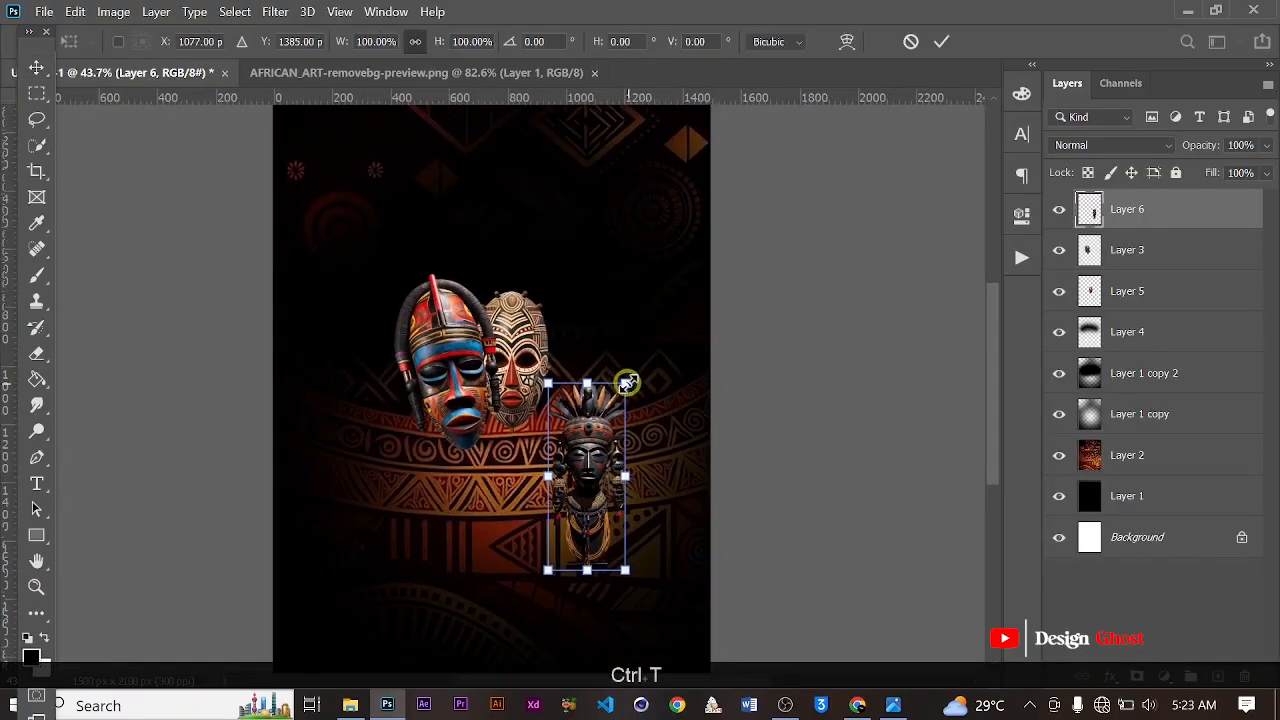
drag(627, 383, 655, 318)
drag(588, 397, 602, 489)
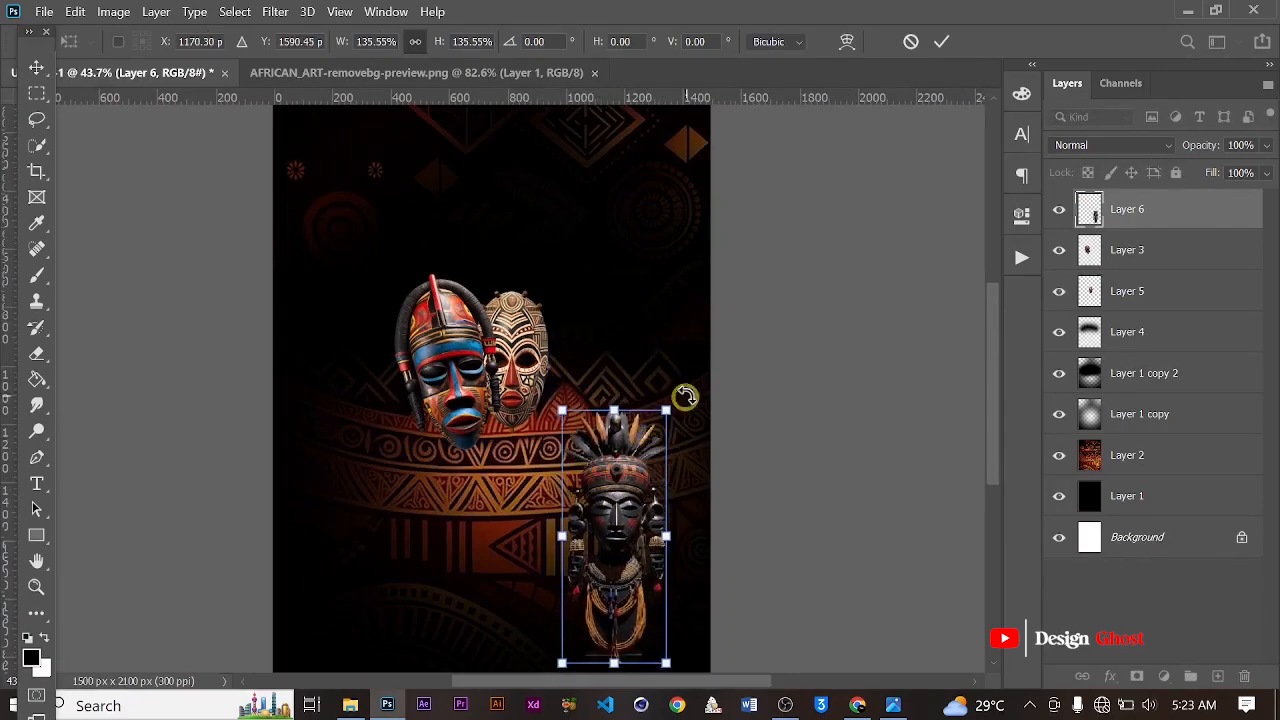
drag(685, 397, 725, 397)
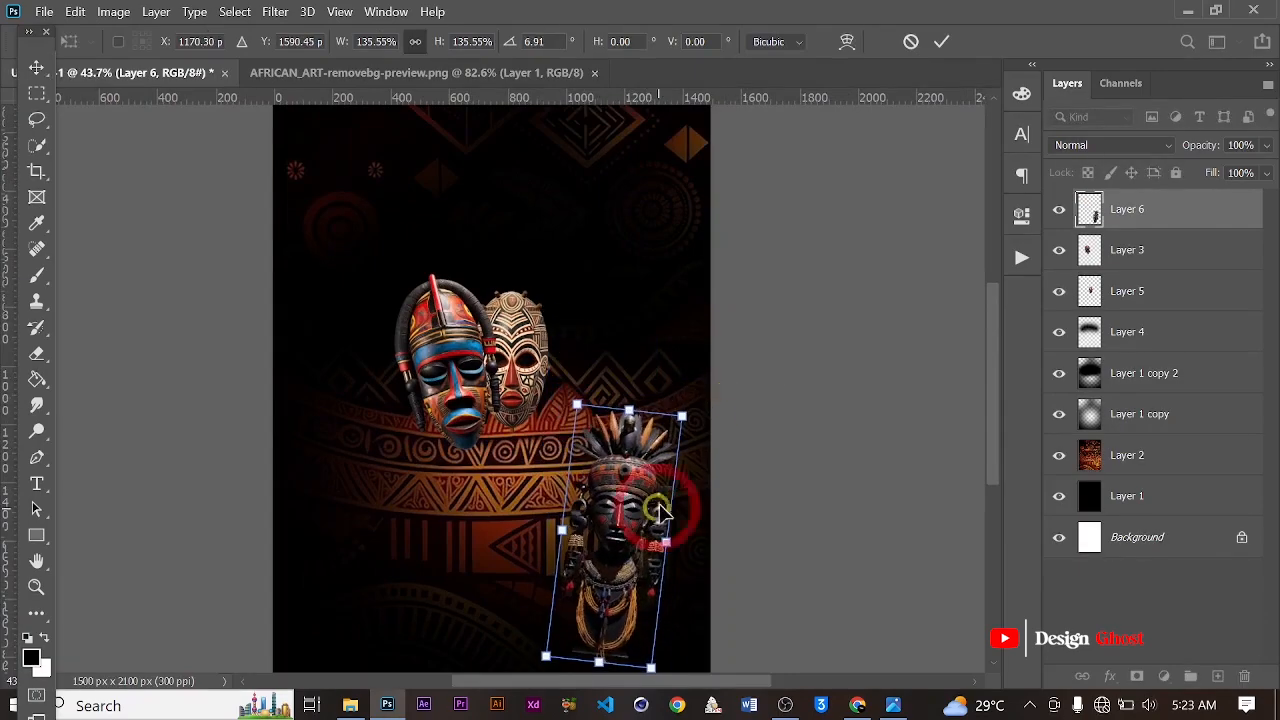
drag(660, 510, 659, 507)
key(Return)
key(ctrl+0)
key(ctrl+0)
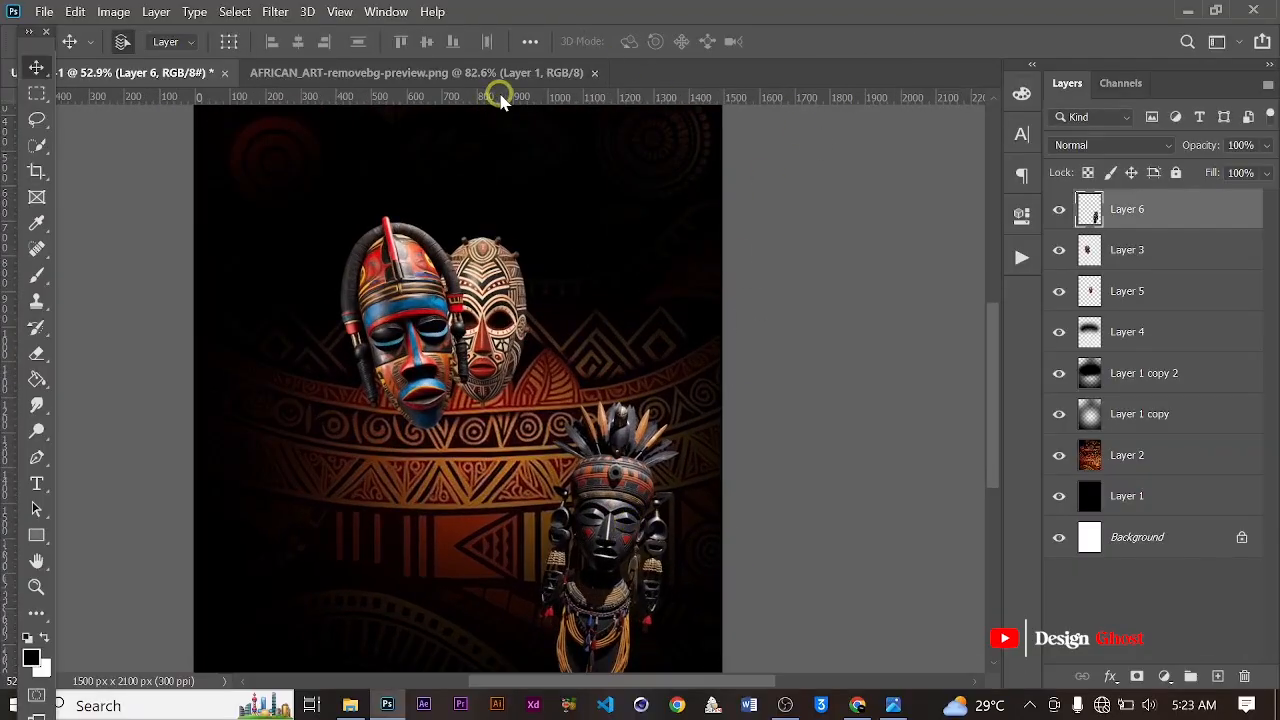
Close the AFRICAN_ART document and open download__19_ and download__20_ removebg-preview images from the Afro Vibe folder in Photoshop as separate documents.
click(592, 75)
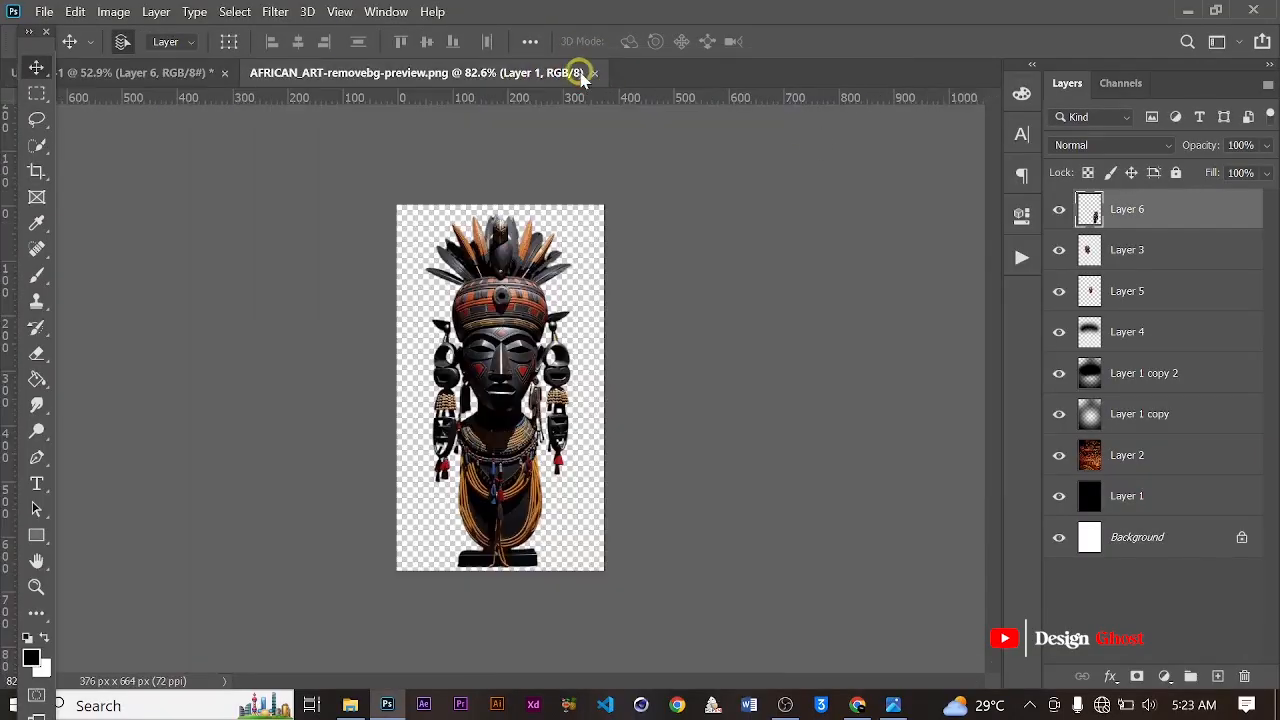
click(594, 74)
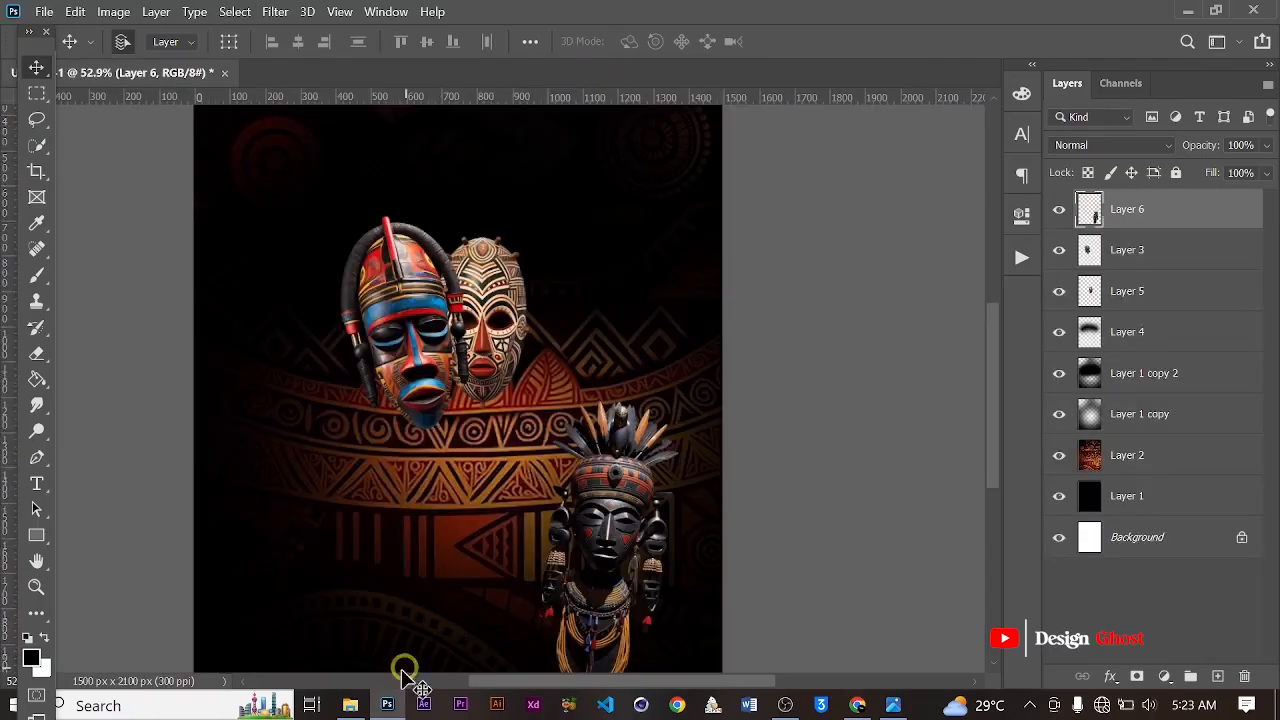
click(350, 707)
scroll(690, 400, down, 3)
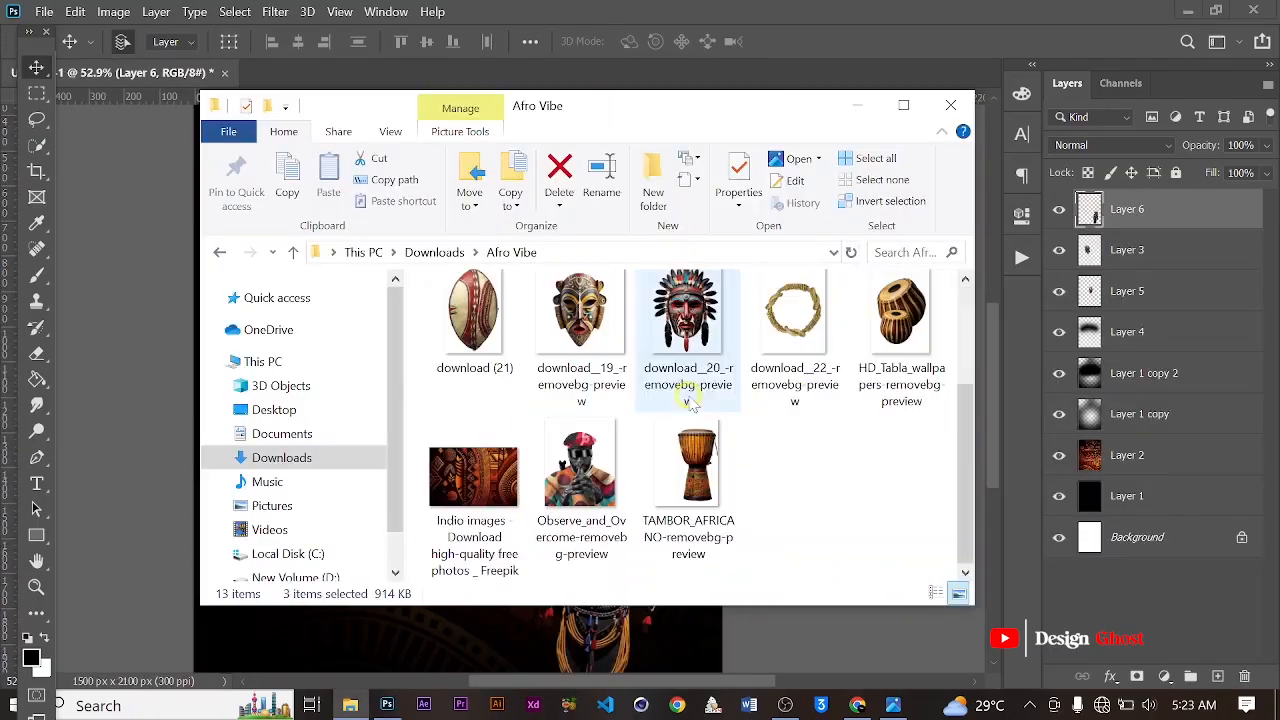
click(684, 330)
shift+click(562, 345)
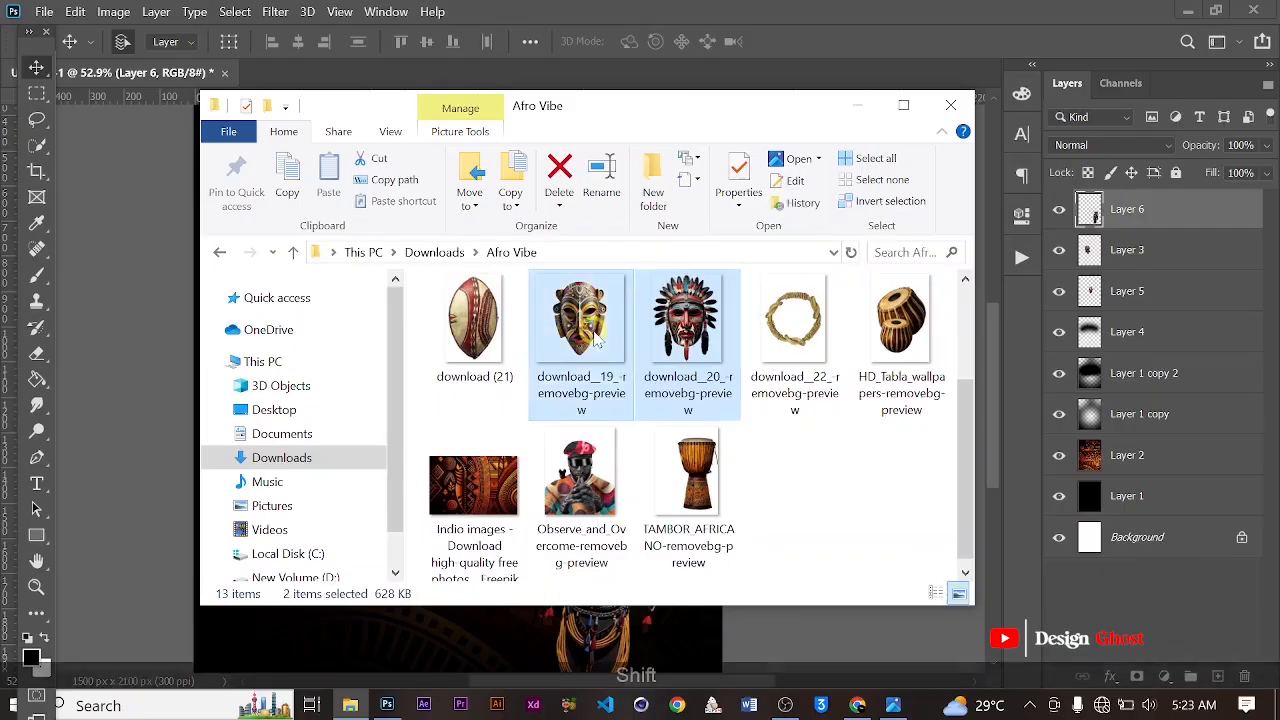
drag(664, 330, 702, 9)
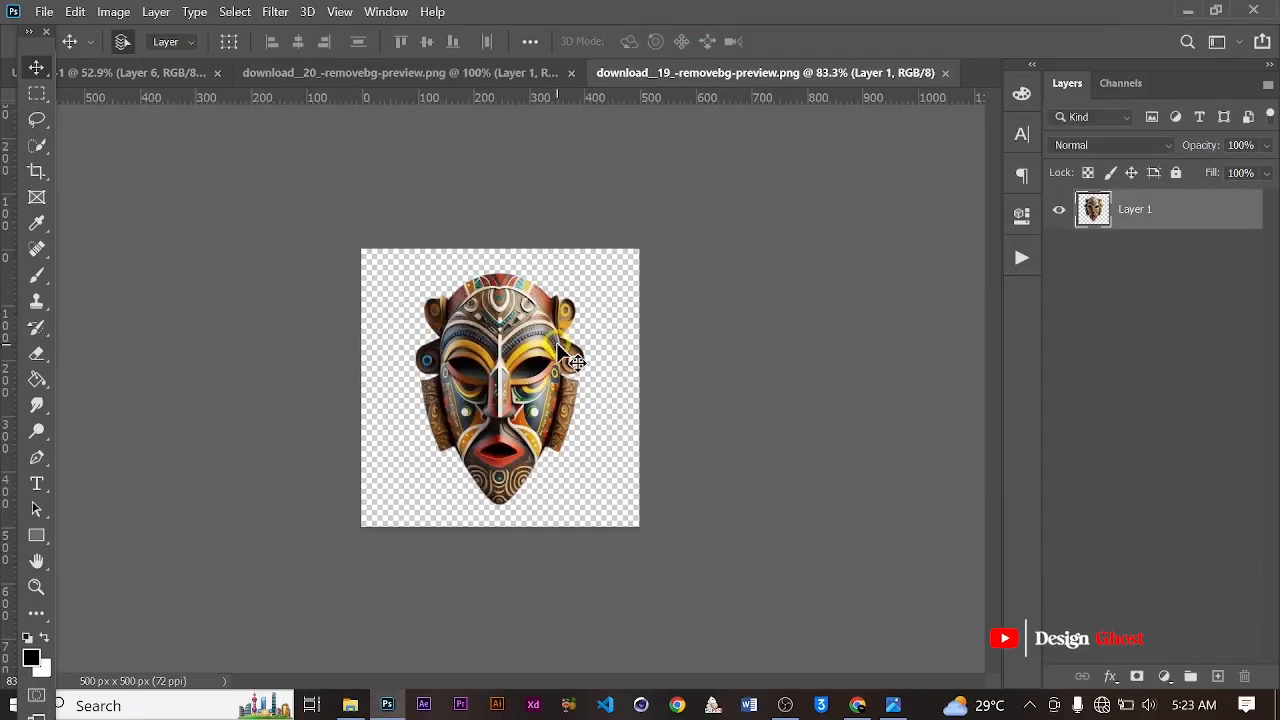
Copy the mask from download__19_-removebg-preview.png into the flyer, placing it just above the statue.
scroll(557, 343, down, 1)
scroll(491, 376, up, 2)
drag(493, 380, 588, 368)
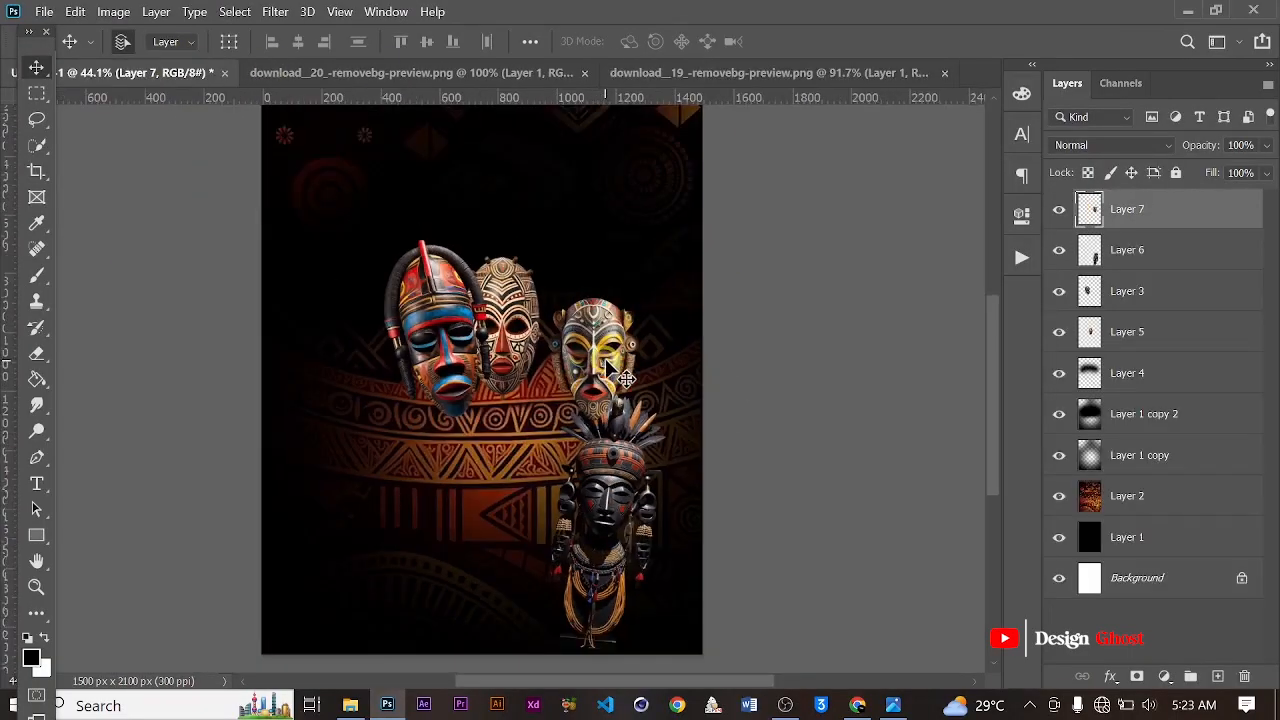
Scale the newly placed mask to 88.39%, rotate it about 23 degrees clockwise and place it above the statue with Free Transform.
key(ctrl+t)
scroll(649, 332, up, 2)
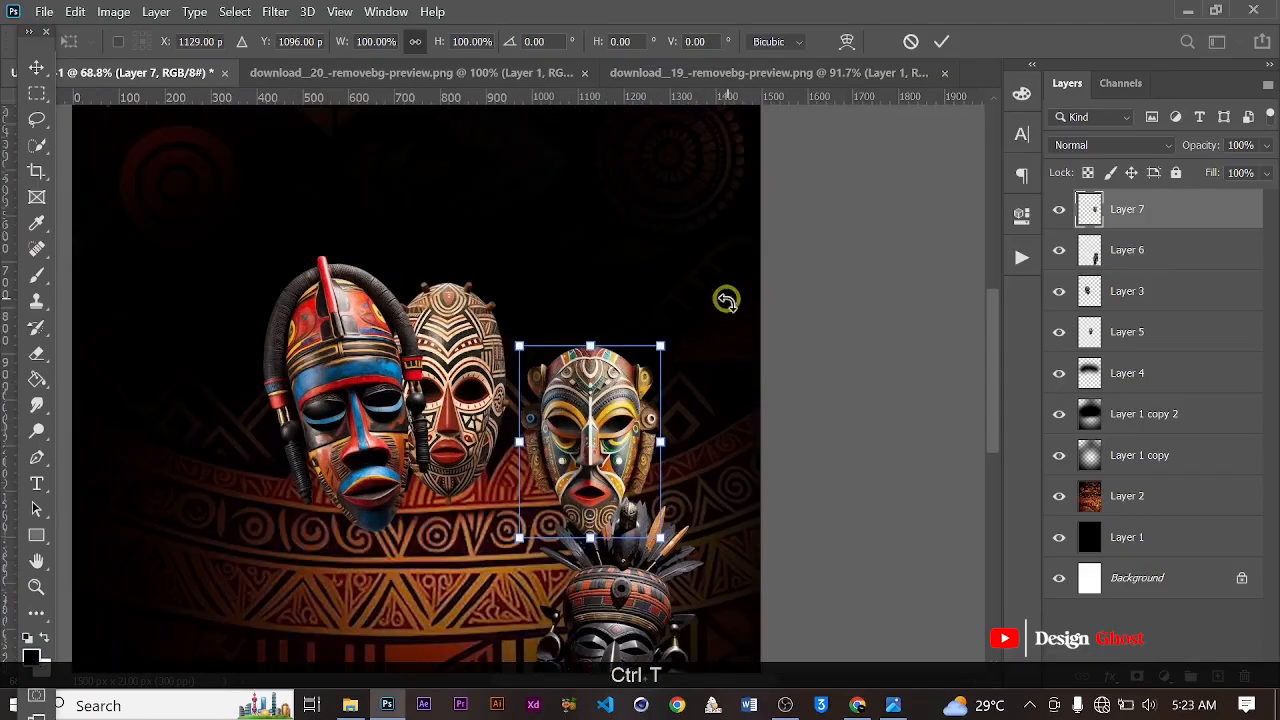
drag(726, 294, 731, 403)
drag(618, 410, 640, 346)
drag(754, 338, 699, 337)
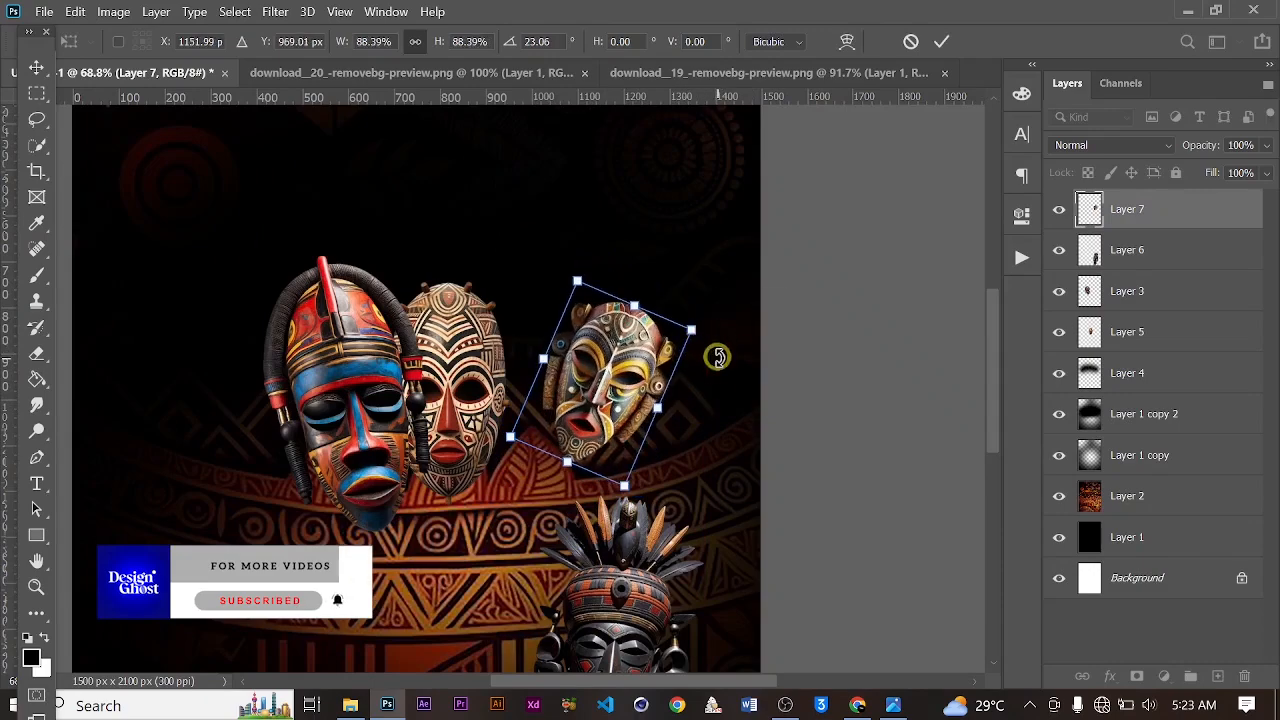
key(Return)
key(ctrl+0)
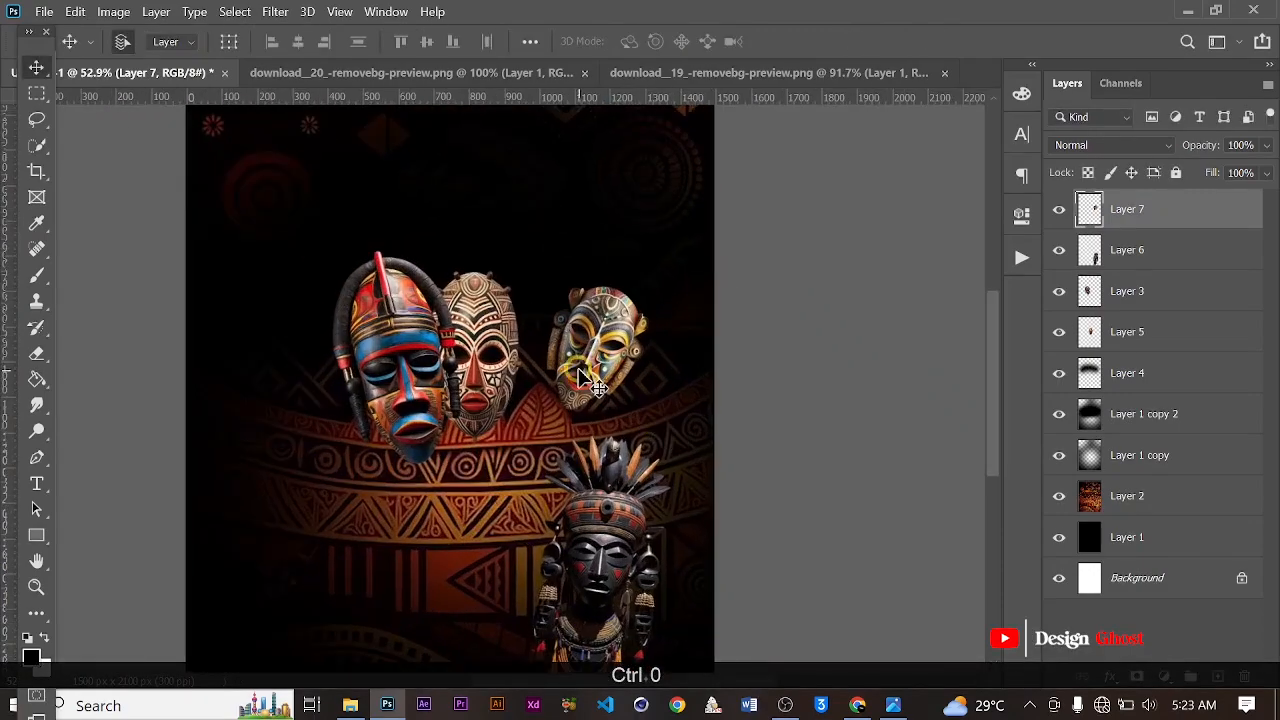
Examine the arrangement of the three masks and the statue across the whole flyer.
scroll(590, 382, up, 1)
scroll(590, 380, down, 2)
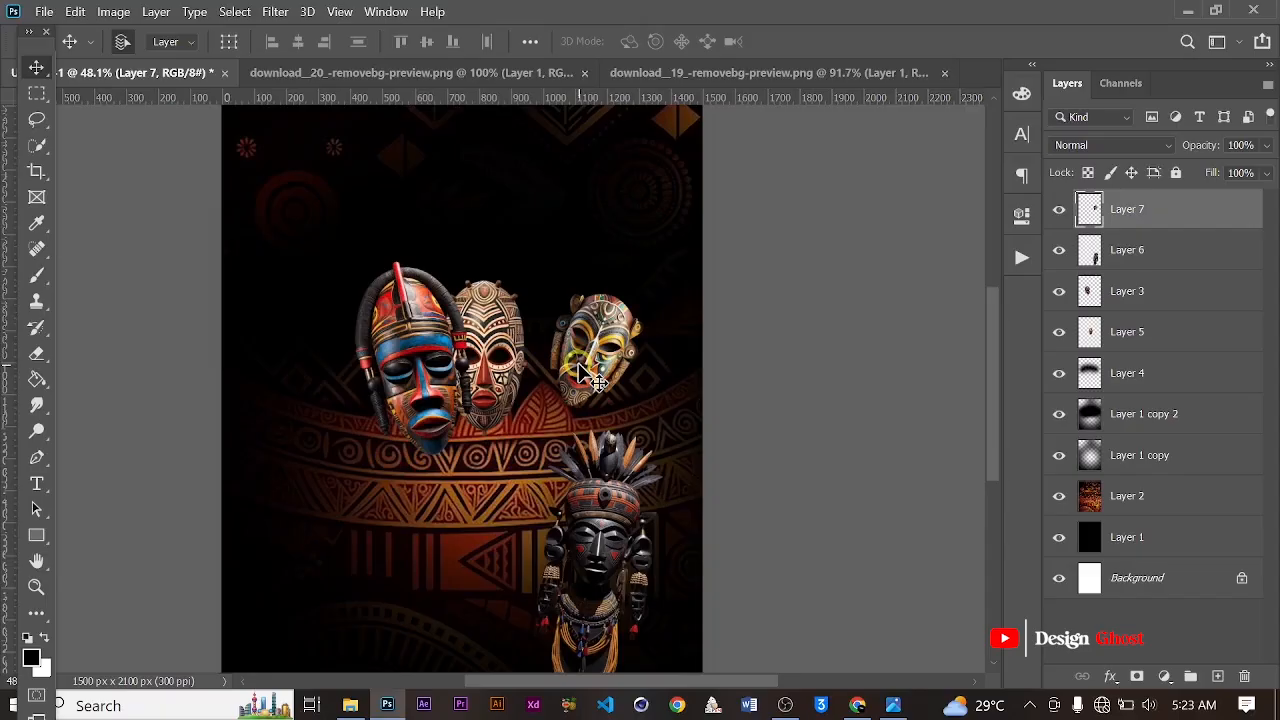
scroll(590, 378, down, 1)
scroll(590, 376, down, 1)
scroll(592, 386, up, 1)
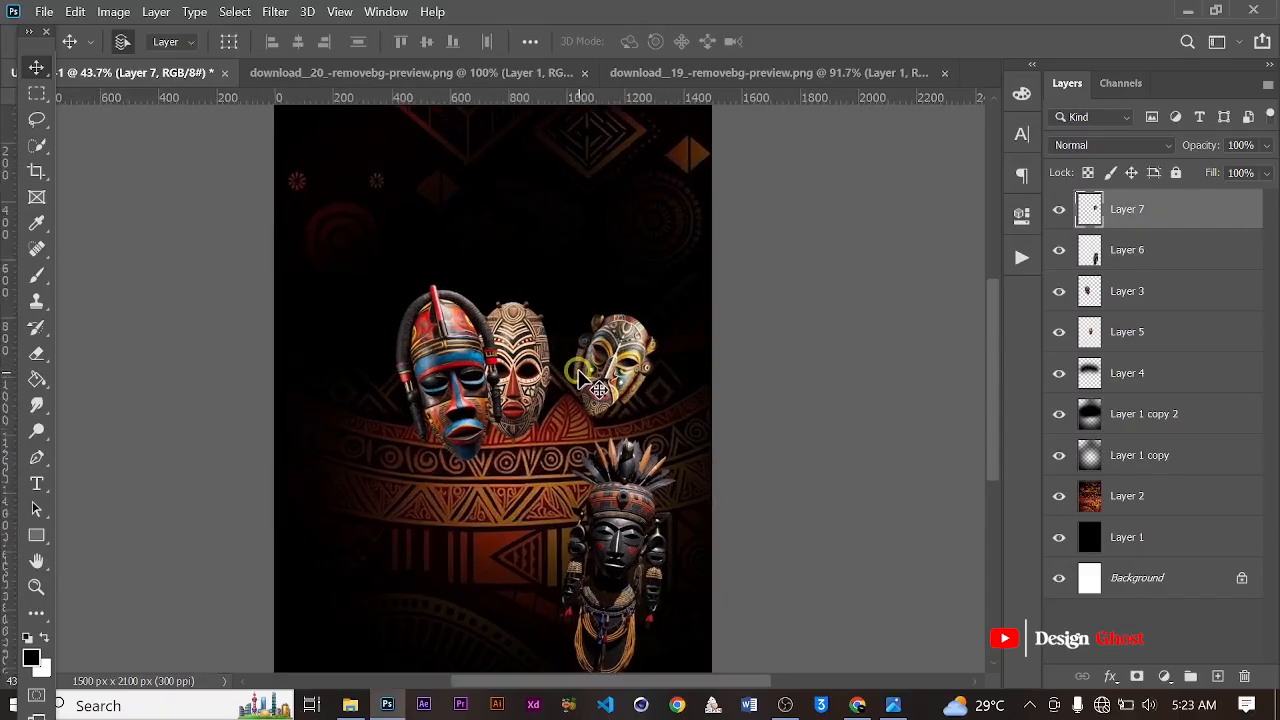
scroll(590, 382, up, 1)
key(Return)
key(ctrl)
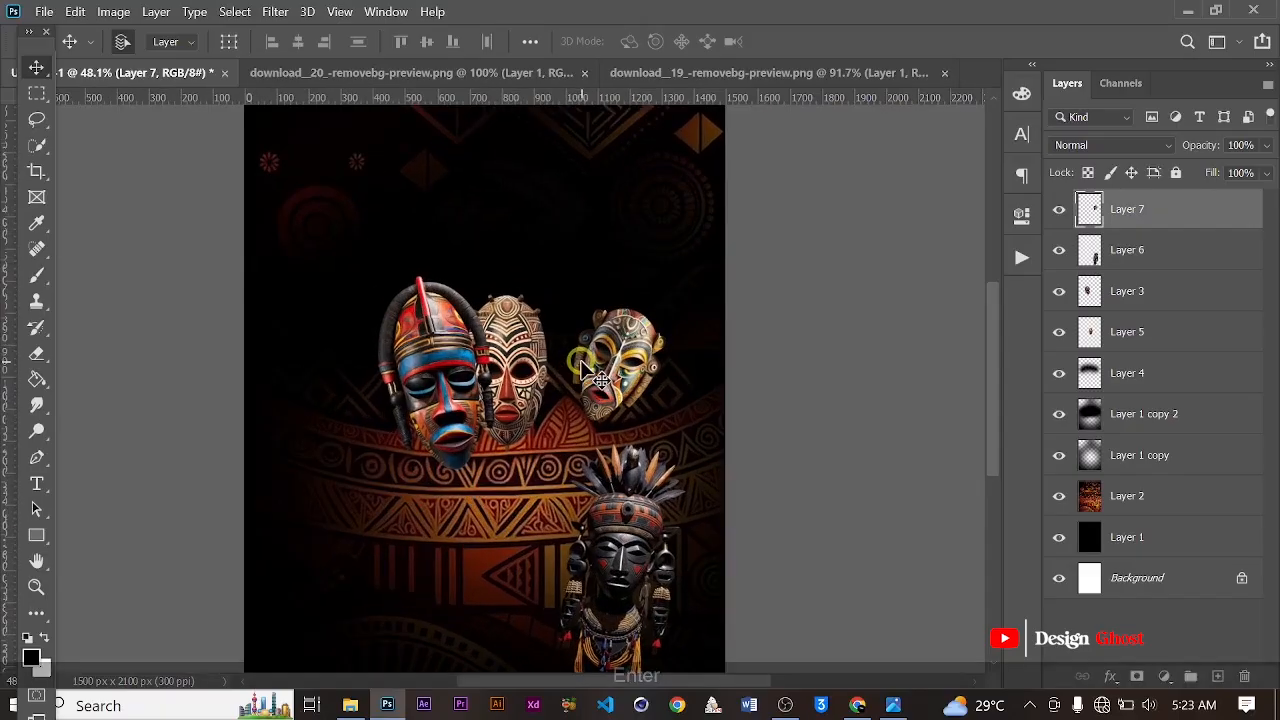
key(ctrl+0)
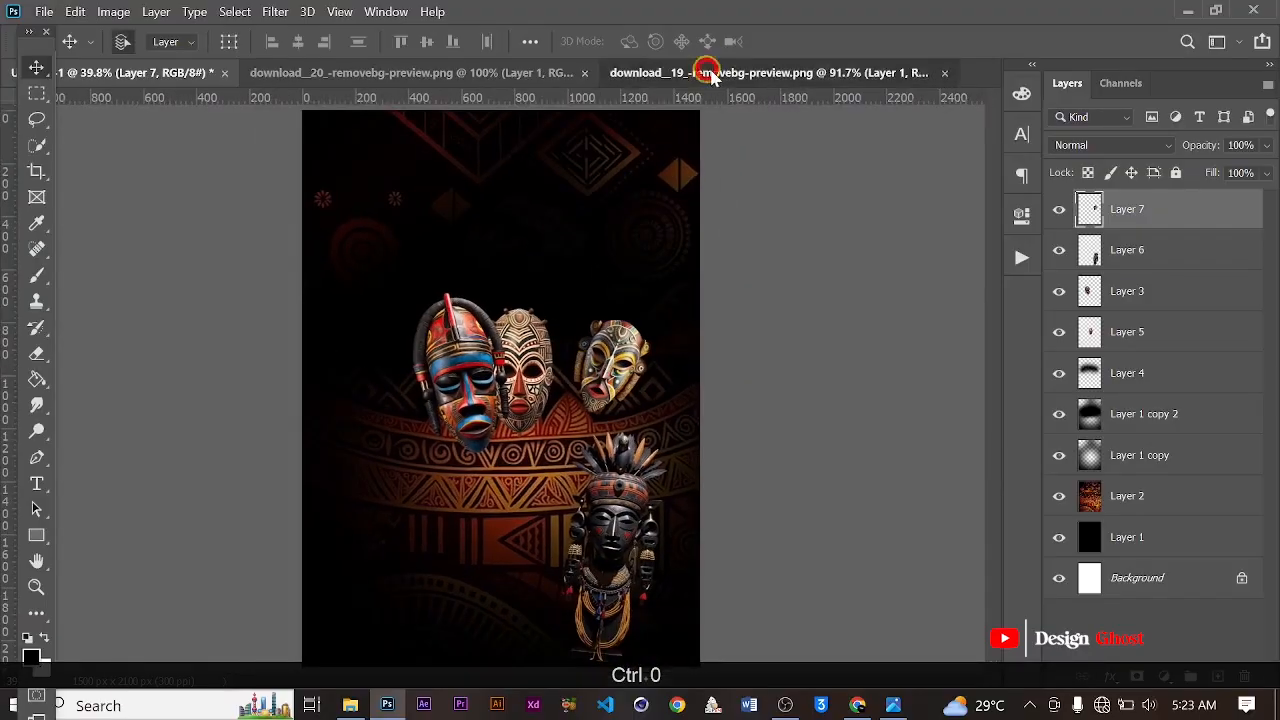
Close the download__19_-removebg-preview document and copy the feathered mask from download__20_-removebg-preview.png into the flyer.
click(709, 70)
key(ctrl+w)
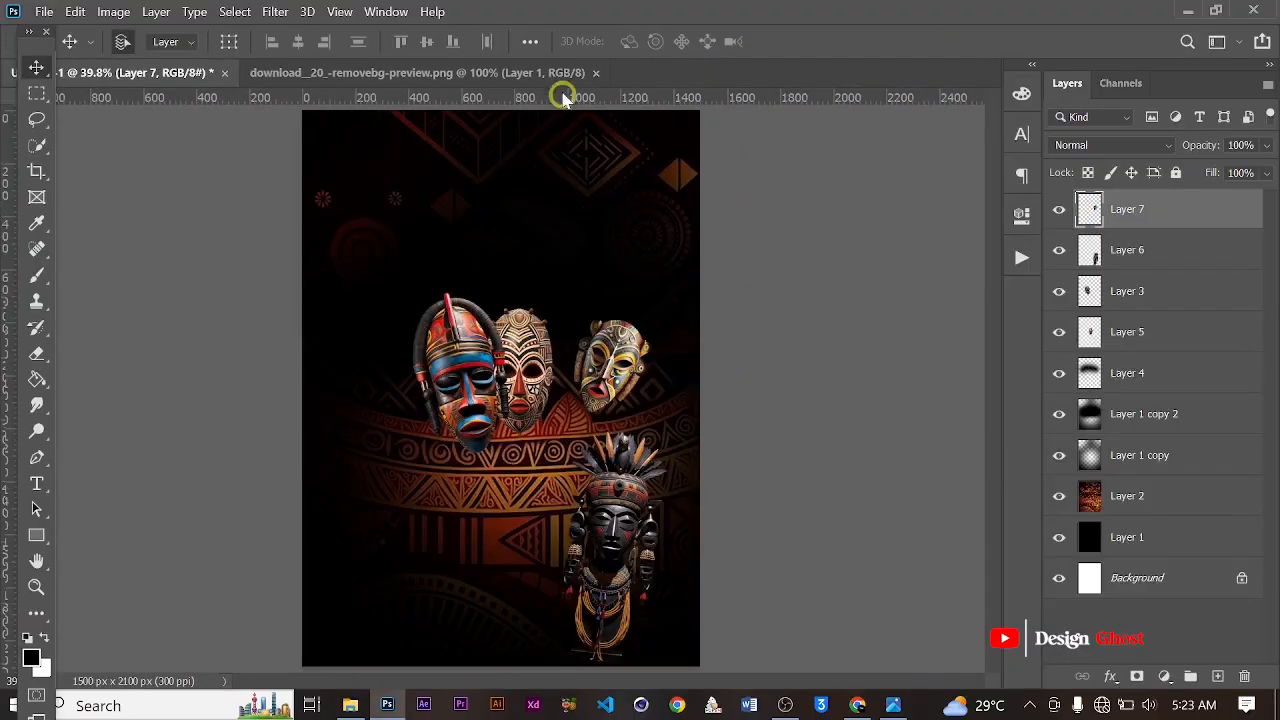
click(486, 75)
scroll(558, 283, down, 1)
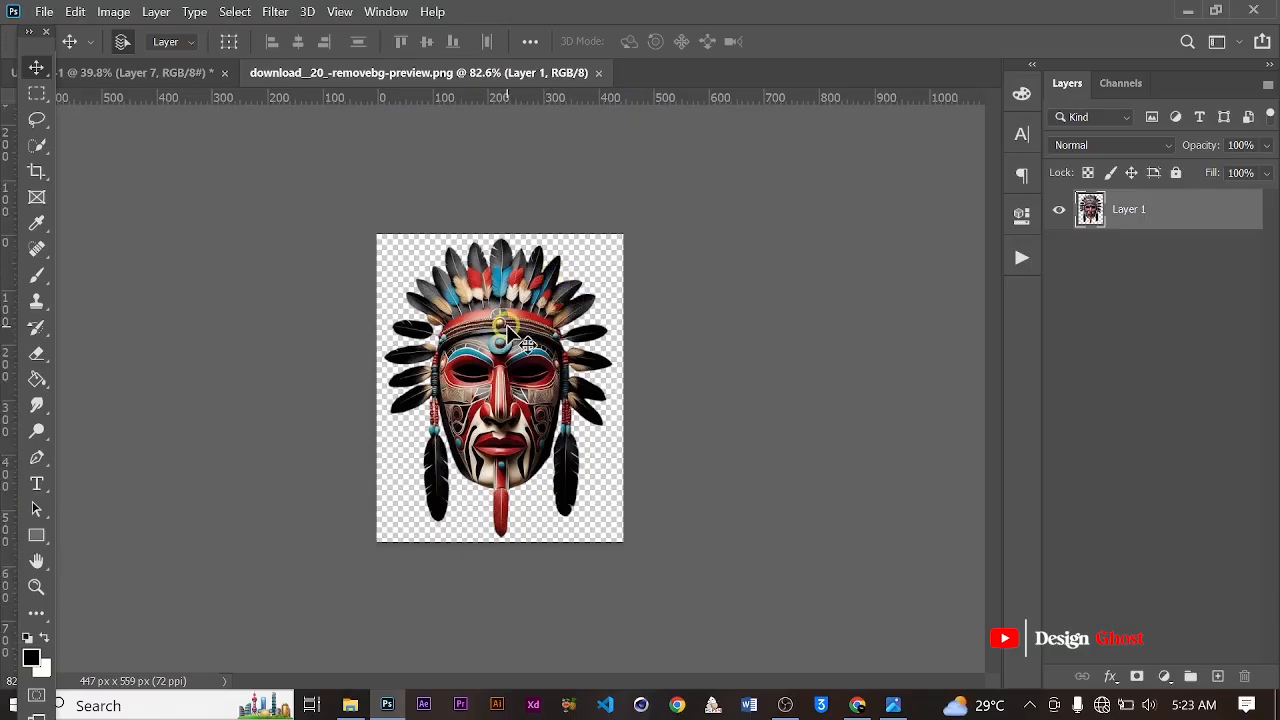
drag(507, 328, 258, 138)
drag(183, 72, 680, 415)
Move the feathered mask's layer directly below Layer 5 and place the mask partly behind the left side of the red-and-blue mask.
scroll(680, 415, up, 3)
drag(1172, 222, 1168, 378)
scroll(973, 257, up, 2)
scroll(600, 305, up, 3)
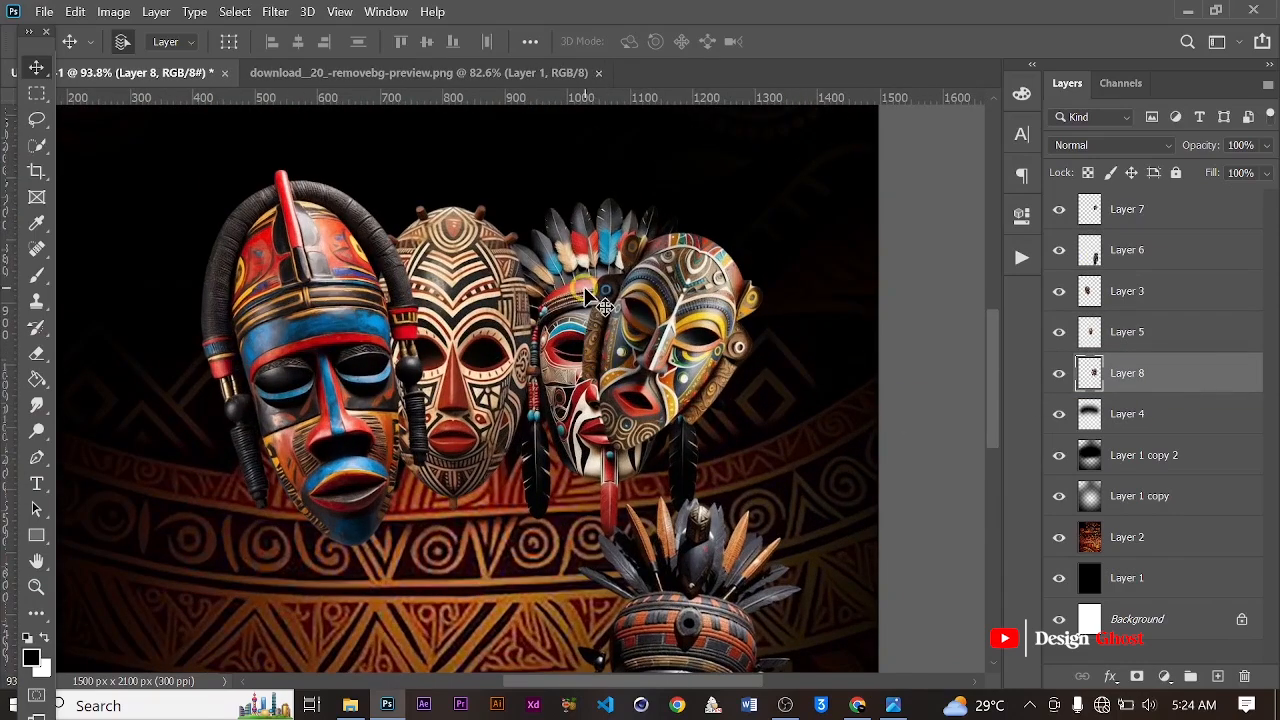
drag(585, 300, 394, 342)
scroll(512, 245, down, 6)
scroll(420, 415, up, 1)
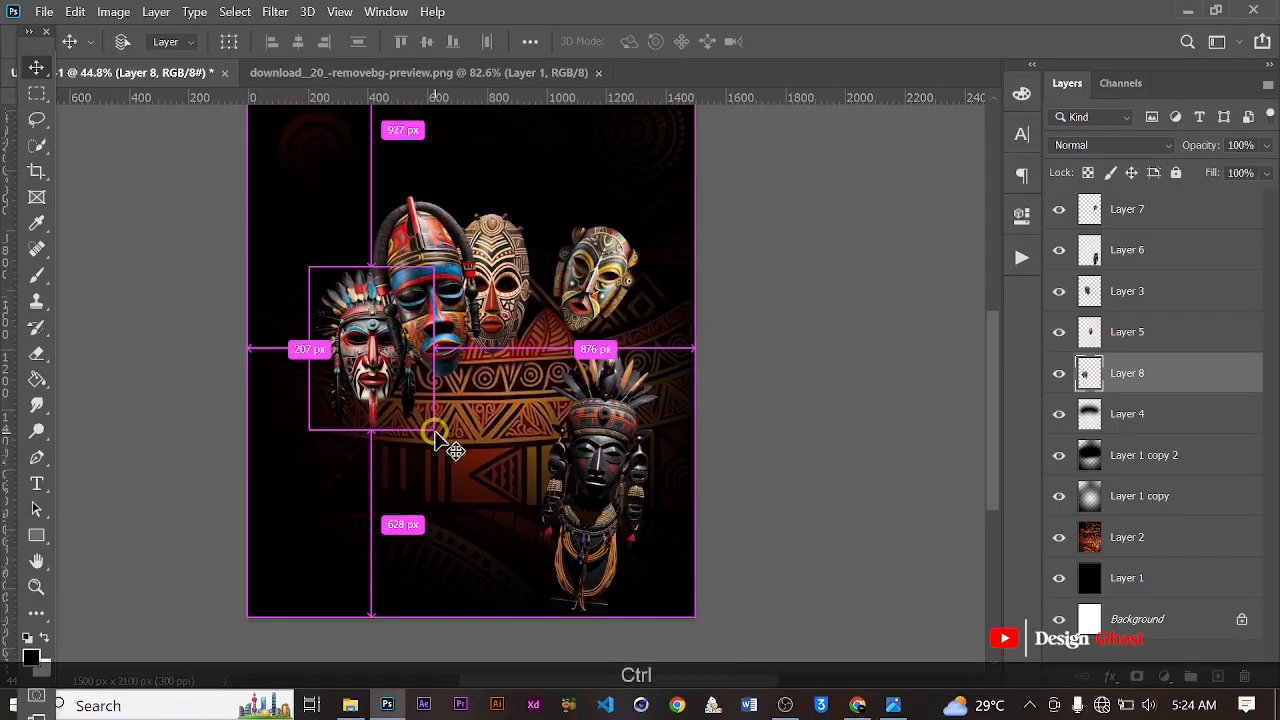
Rotate the feathered mask slightly counterclockwise with Free Transform.
key(ctrl+t)
drag(448, 465, 456, 432)
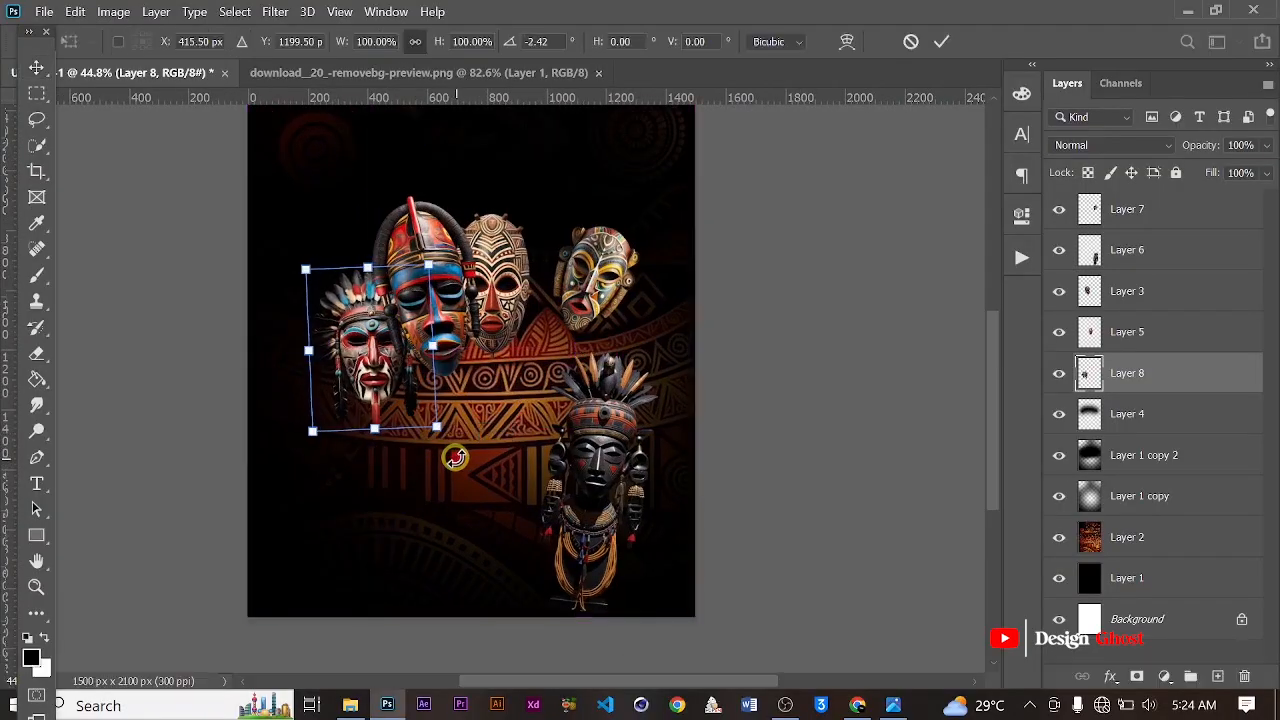
key(Return)
key(ctrl+0)
scroll(457, 460, down, 4)
scroll(458, 398, up, 4)
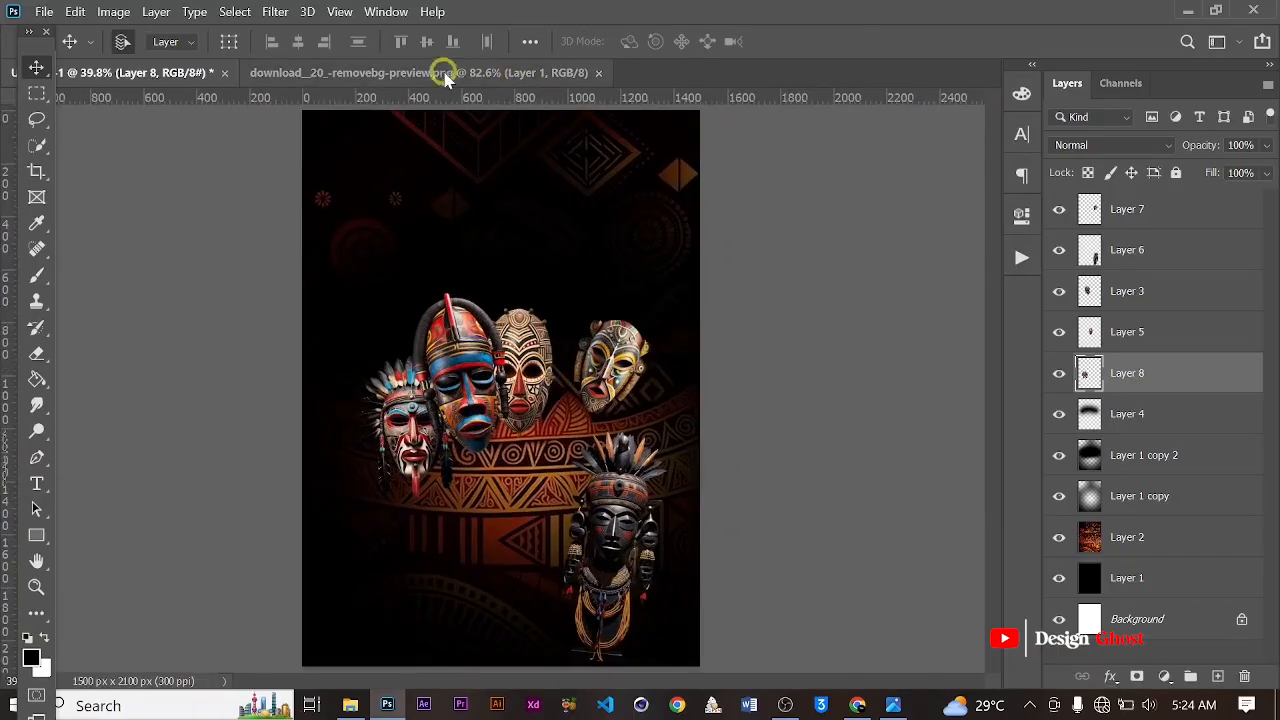
Close the download__20_-removebg-preview document and open download (21).jpg from the Afro Vibe folder in Photoshop.
click(585, 74)
click(598, 74)
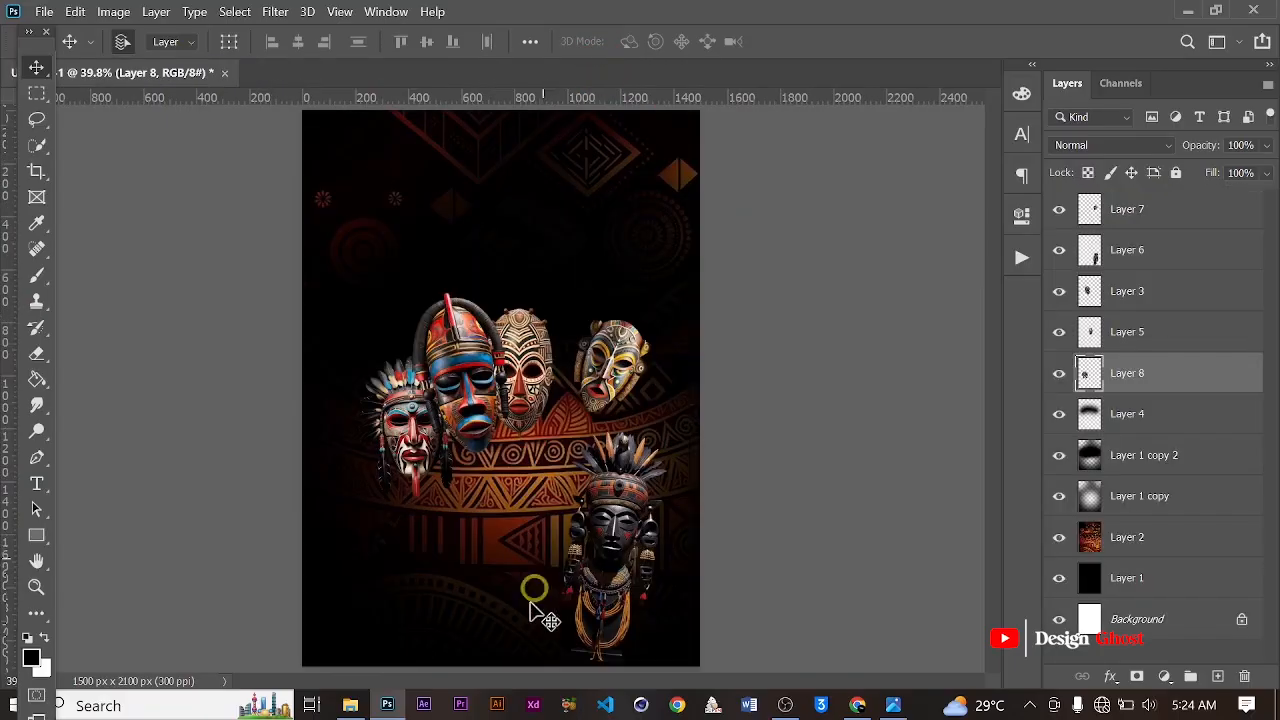
click(350, 705)
double_click(492, 322)
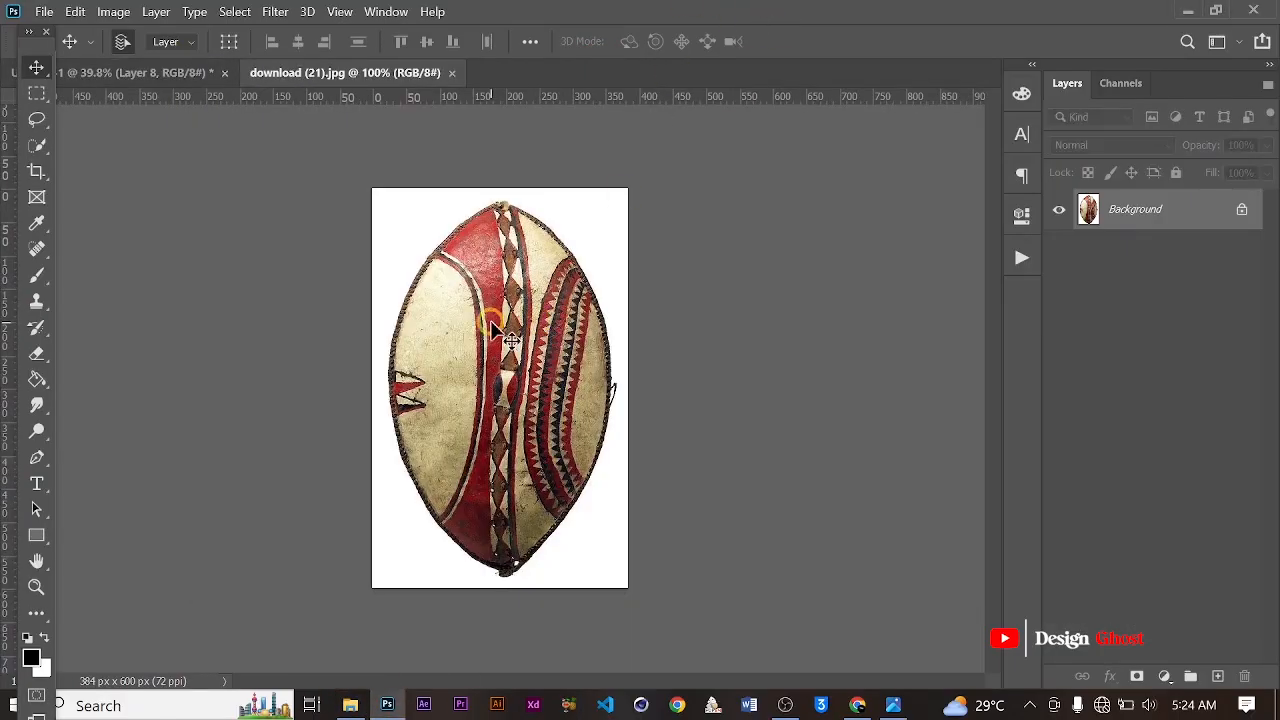
scroll(492, 326, up, 4)
scroll(514, 300, down, 3)
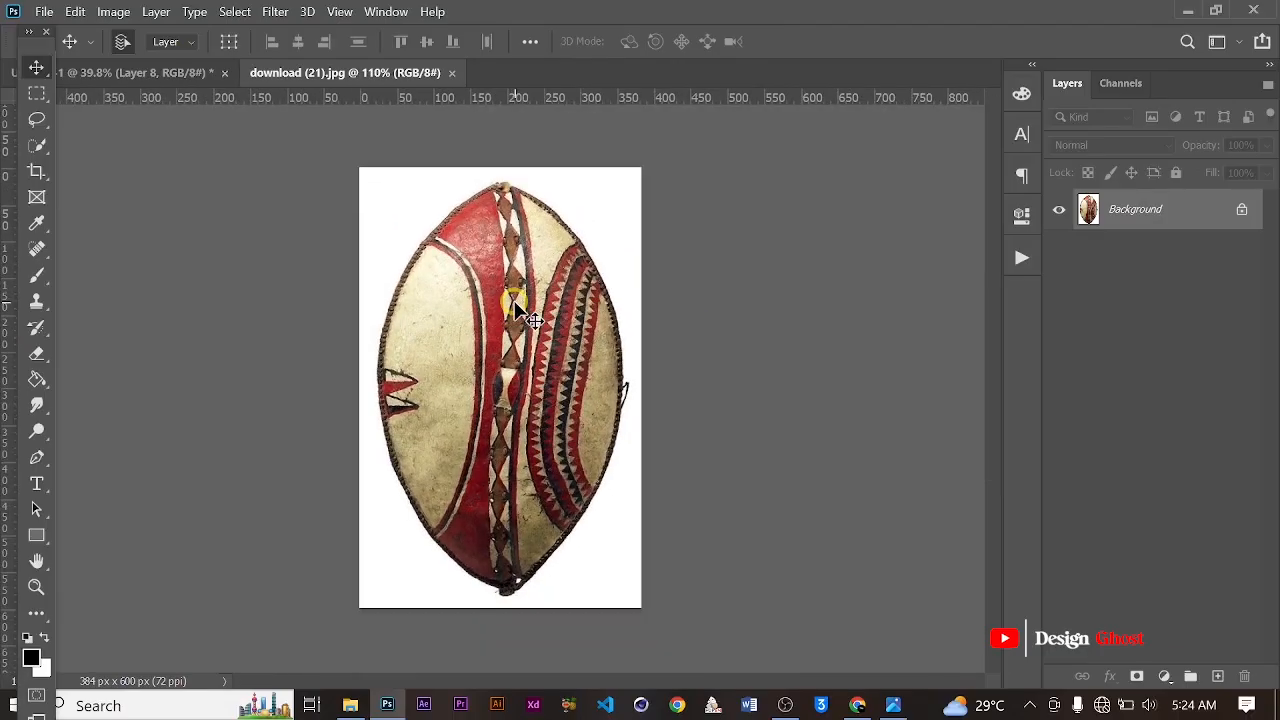
Remove the white background around the shield using the Magic Eraser with a tolerance of 32.
right_click(36, 355)
click(134, 389)
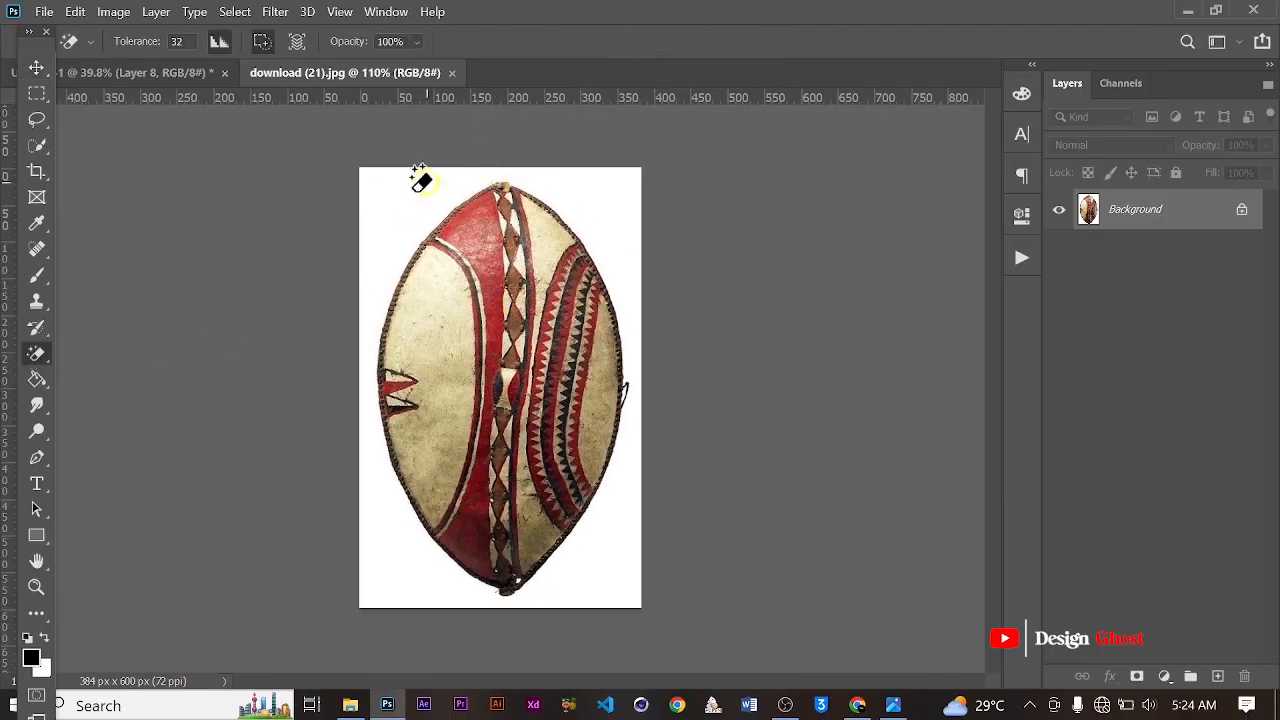
click(540, 207)
scroll(560, 330, up, 2)
scroll(586, 443, down, 4)
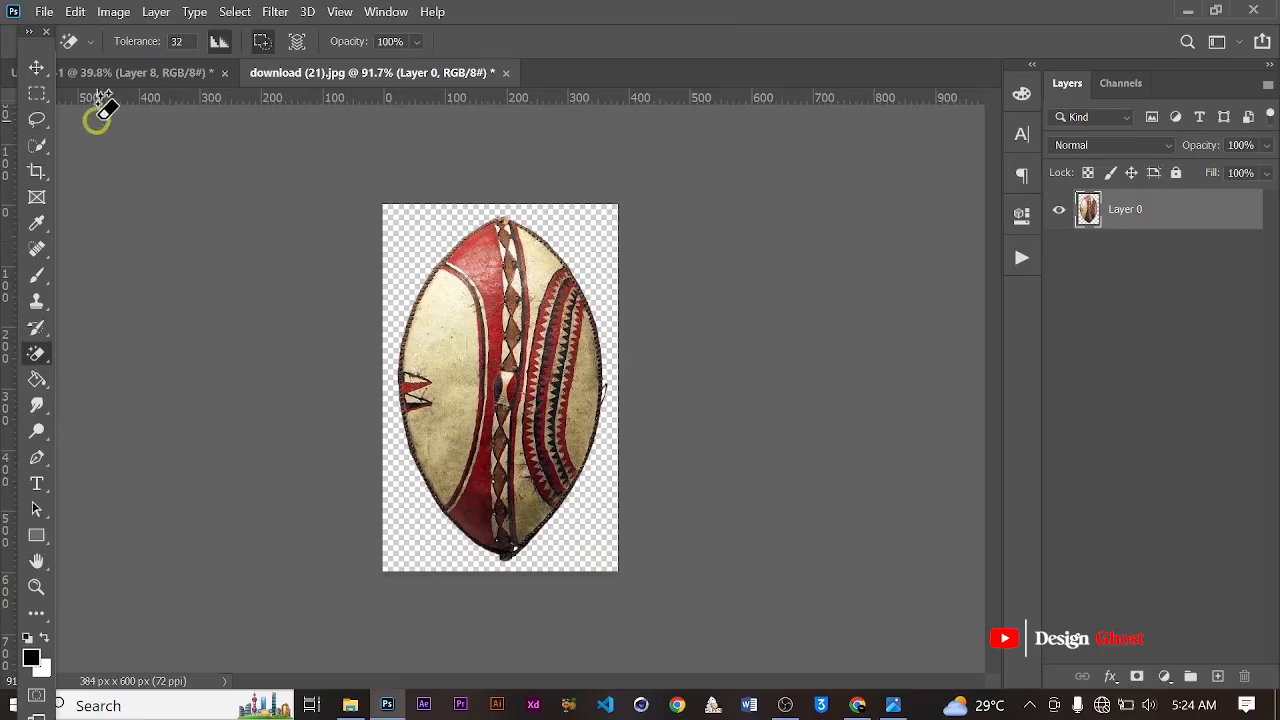
Copy the cut-out shield into the flyer at its left edge, below the feathered mask.
click(36, 67)
scroll(429, 337, down, 3)
drag(429, 337, 360, 450)
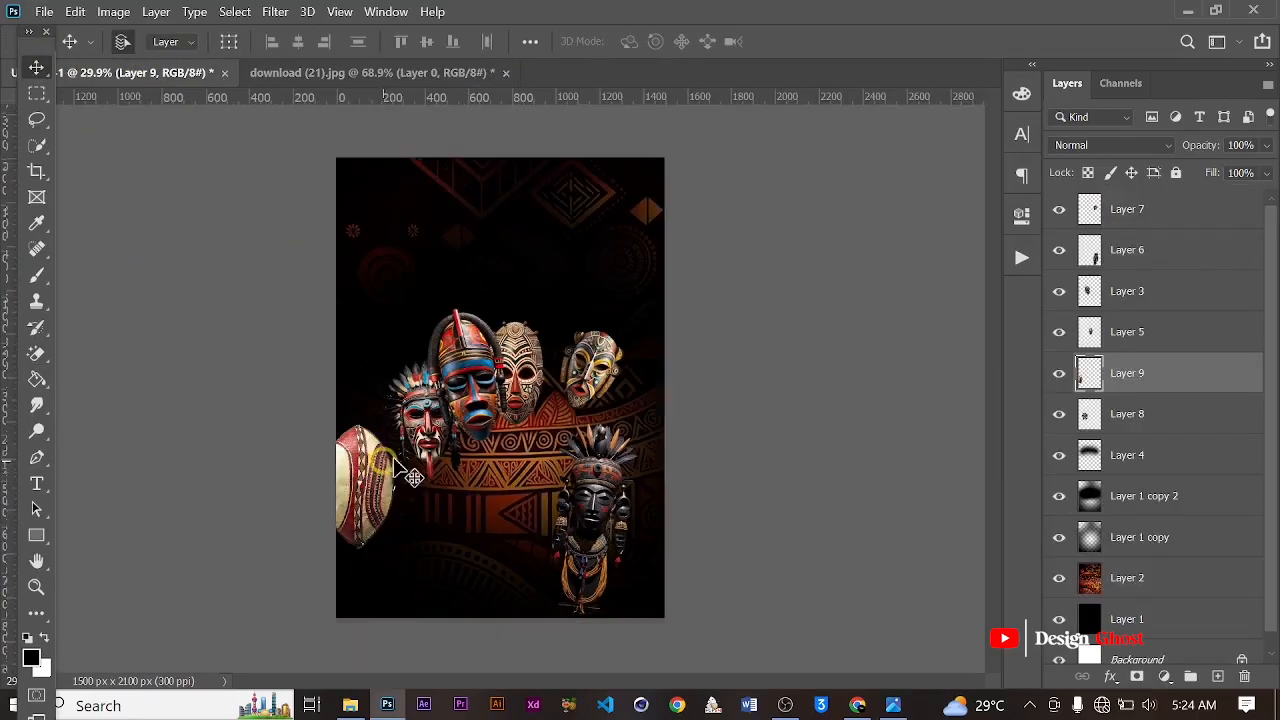
key(ctrl)
key(ctrl+t)
scroll(473, 444, down, 2)
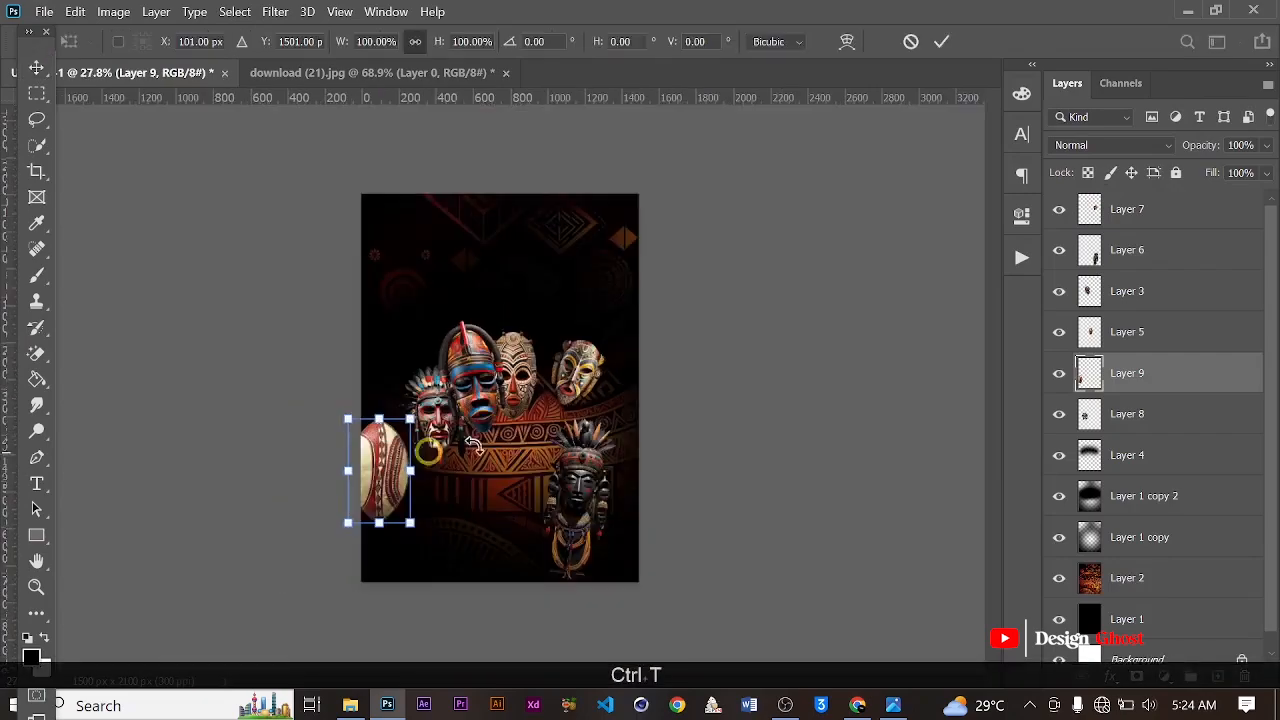
key(Return)
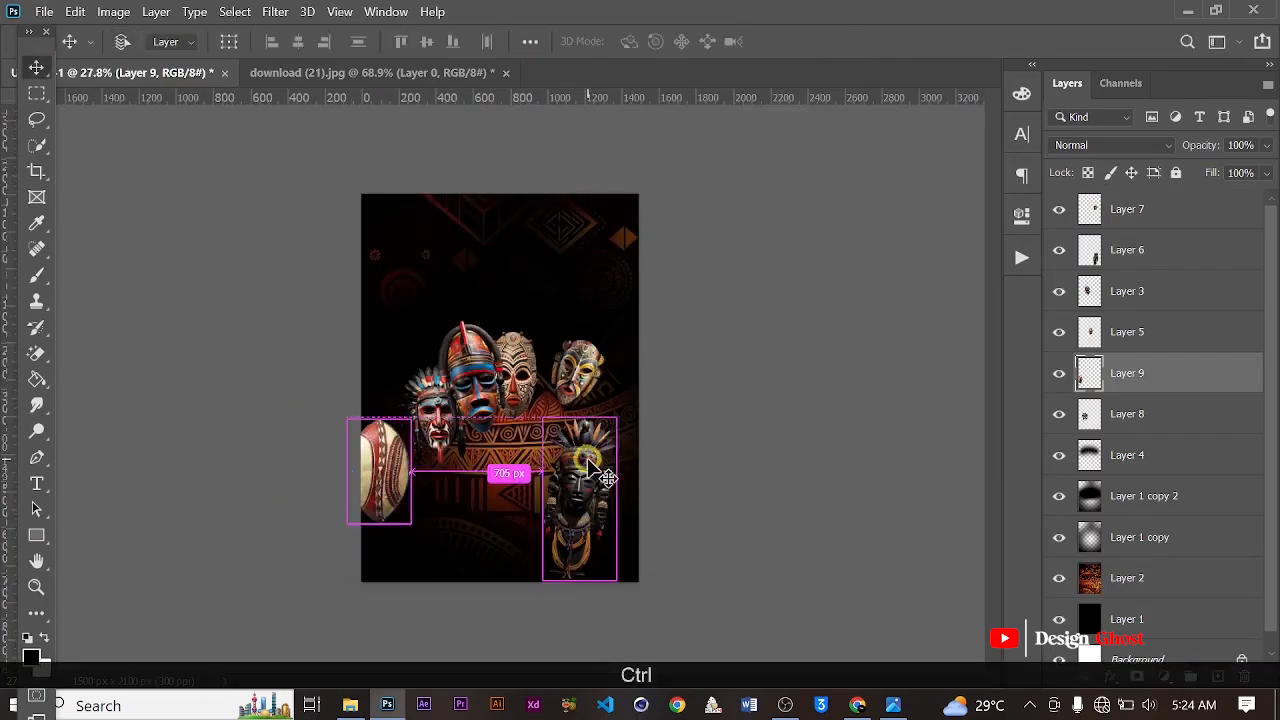
Bring the shield's layer to the top of the layer stack, above Layer 7.
key(ctrl+=)
key(ctrl+=)
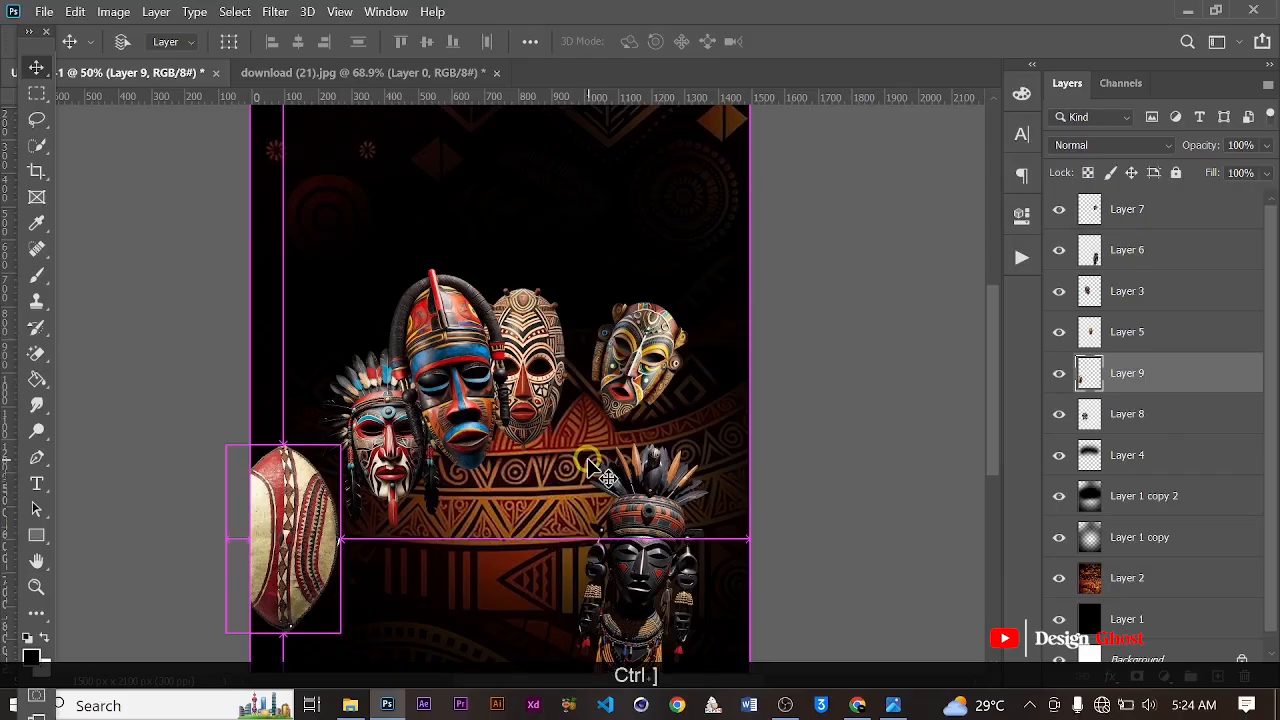
key(ctrl+bracketright)
key(ctrl+bracketright)
key(ctrl+bracketright)
key(ctrl+bracketright)
key(ctrl+bracketright)
key(ctrl+0)
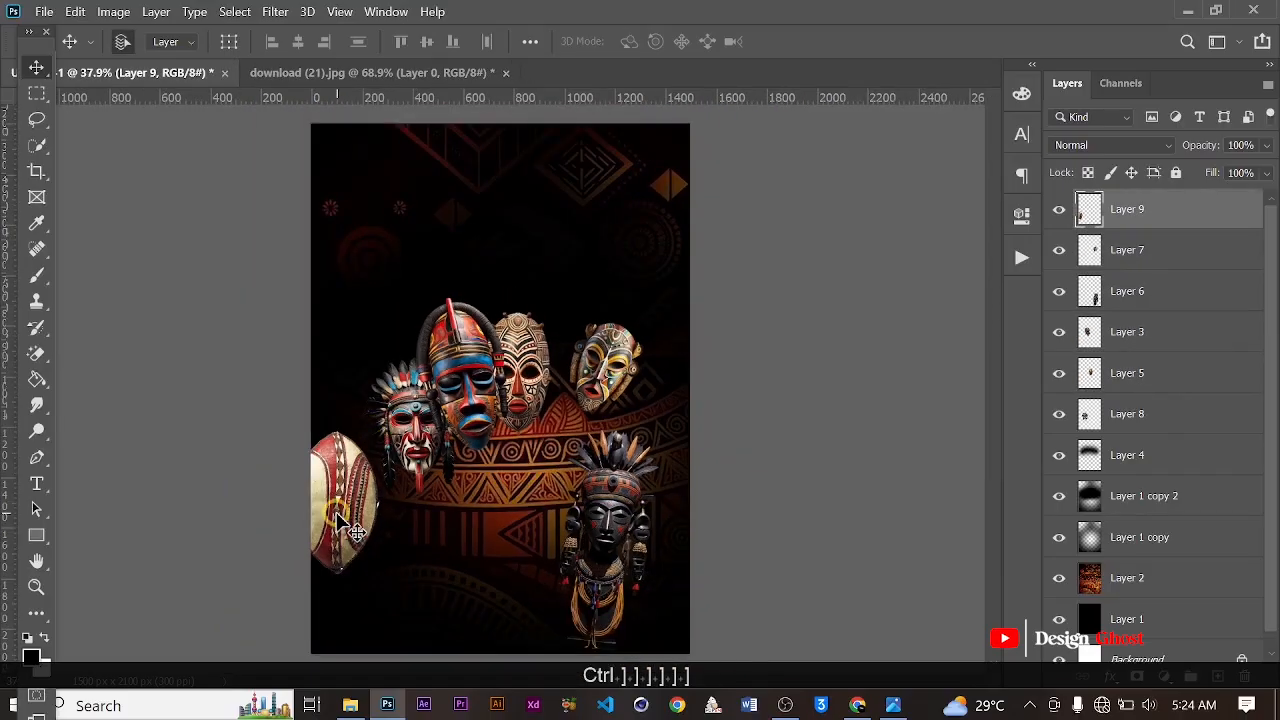
Enlarge the shield to about 183%, rotate it about 23 degrees counterclockwise and position it partly beyond the flyer's left edge.
drag(355, 530, 402, 456)
key(ctrl+t)
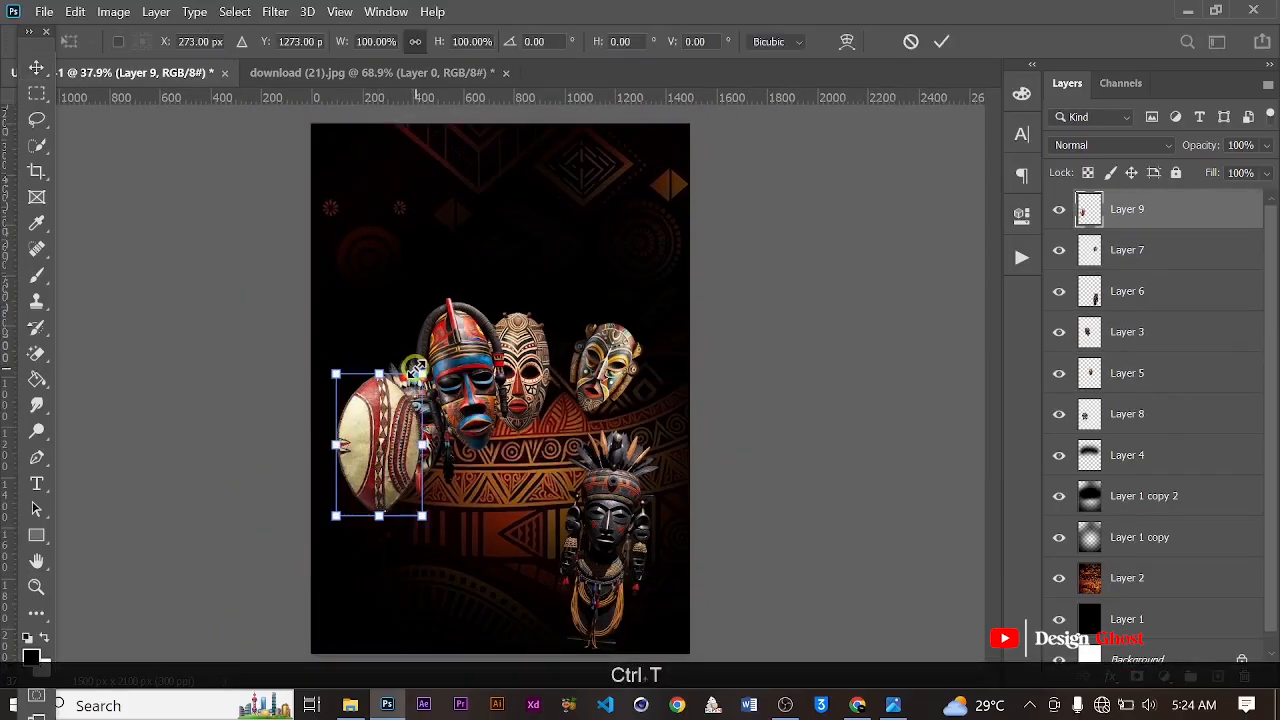
drag(415, 368, 490, 134)
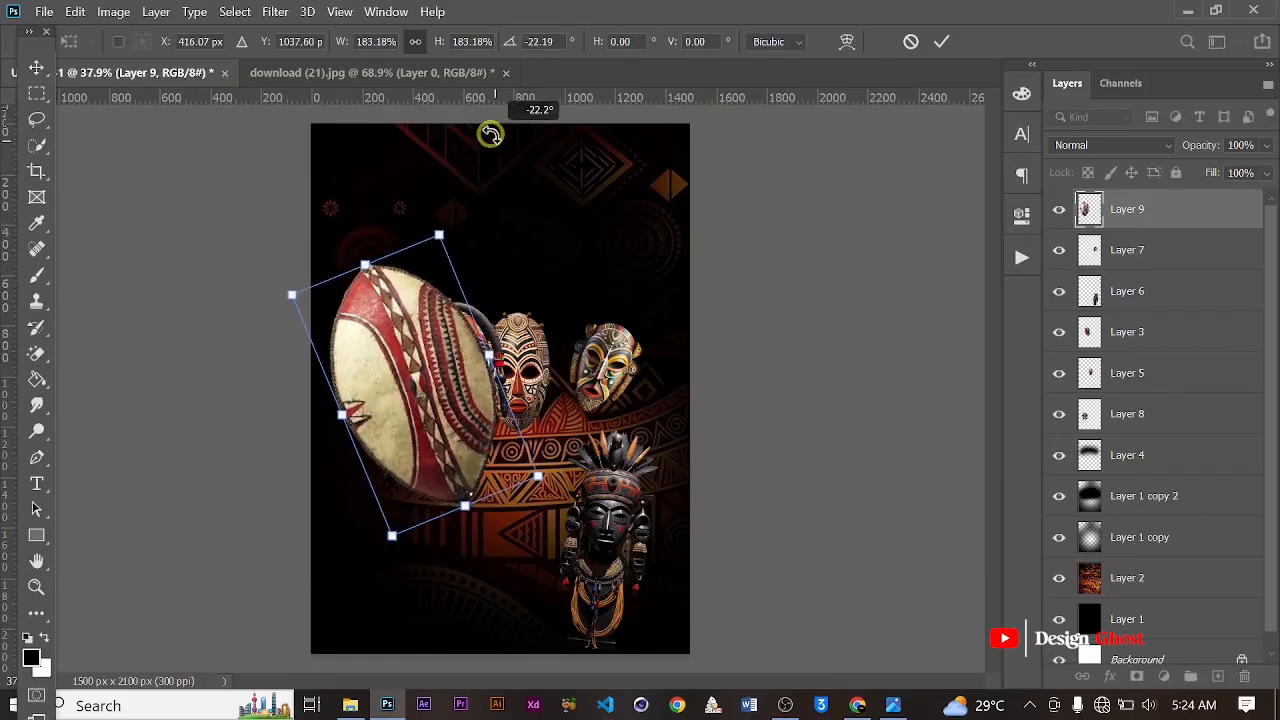
drag(492, 435, 430, 500)
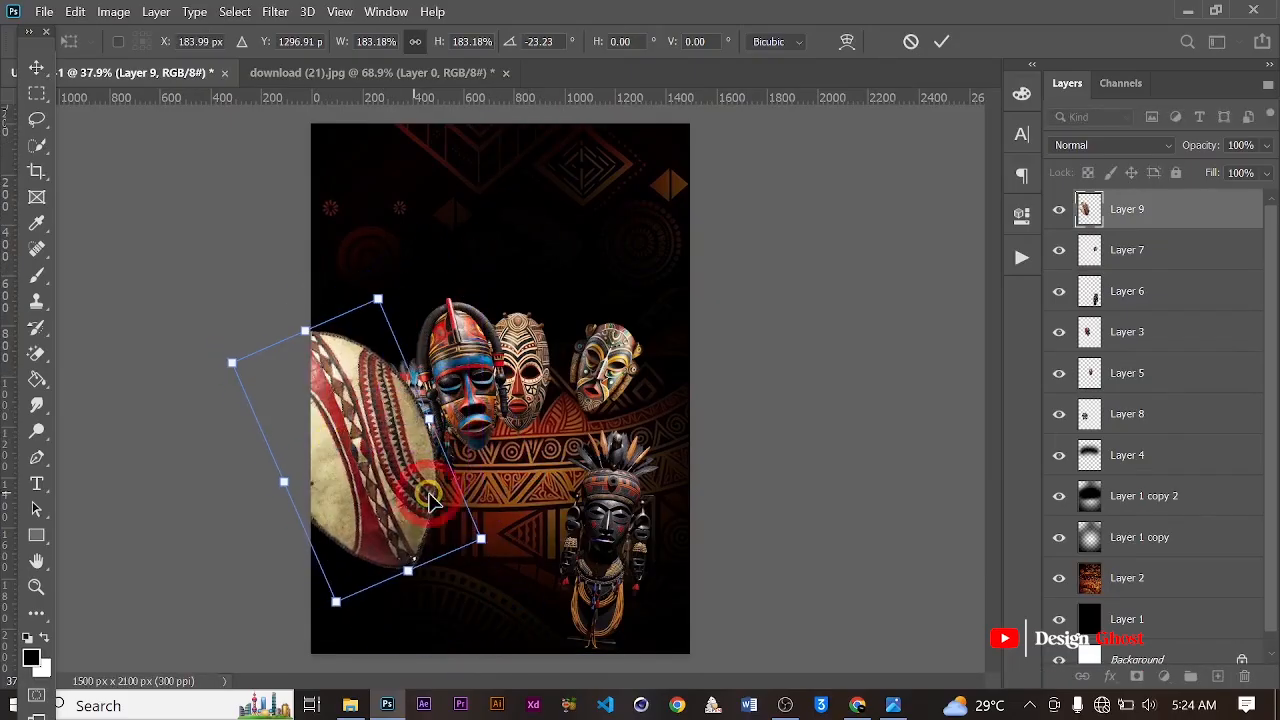
scroll(428, 500, up, 2)
drag(524, 566, 503, 563)
mouse_move(312, 425)
mouse_down()
mouse_move(300, 455)
mouse_move(305, 445)
mouse_up()
key(Return)
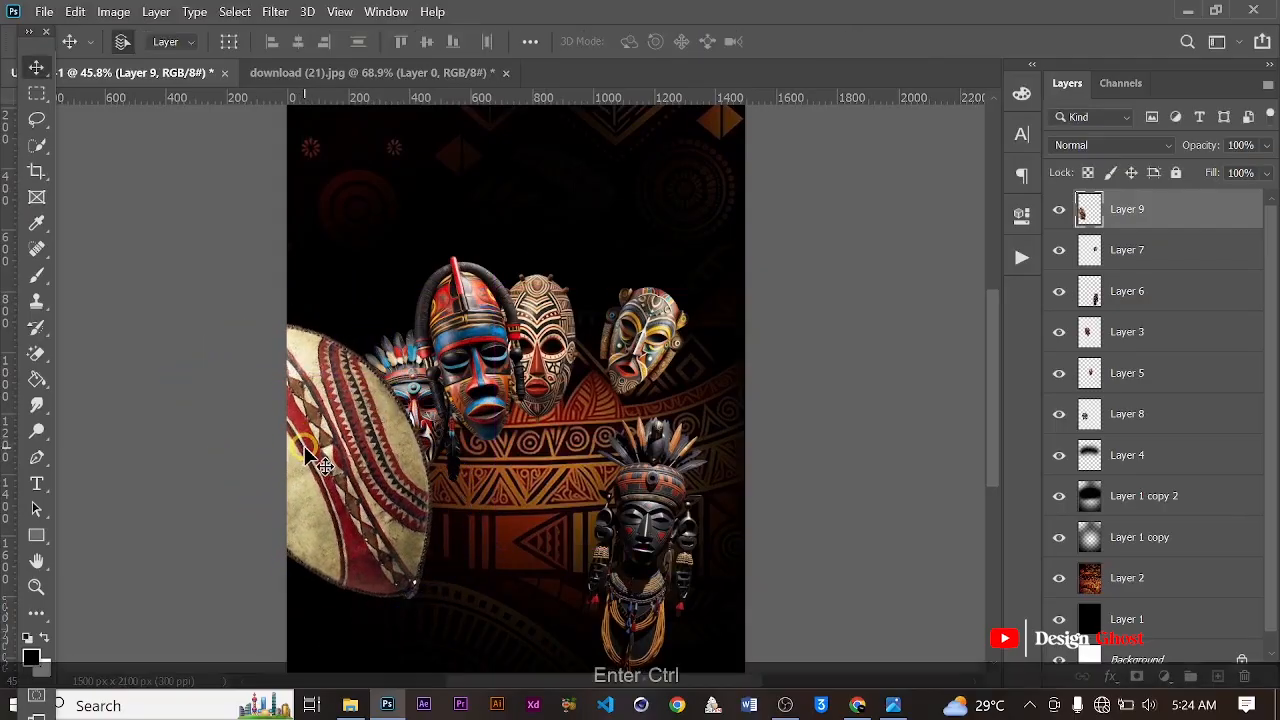
key(ctrl+0)
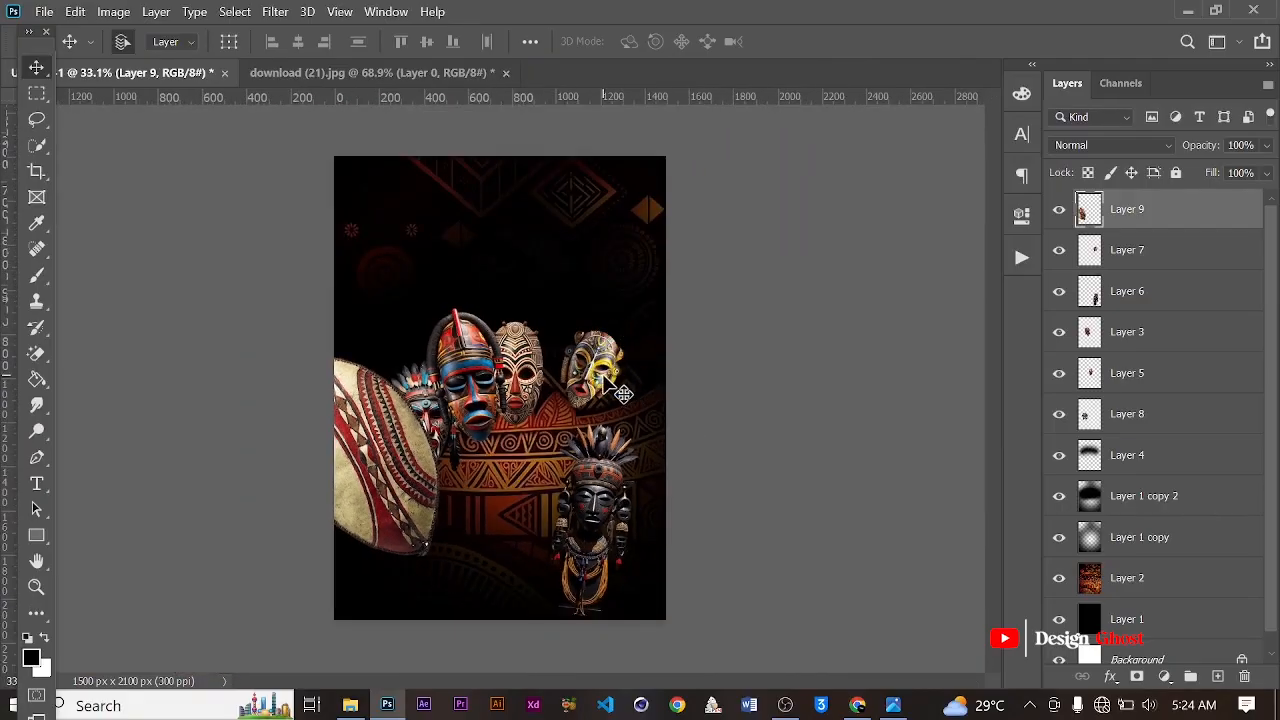
key(ctrl+0)
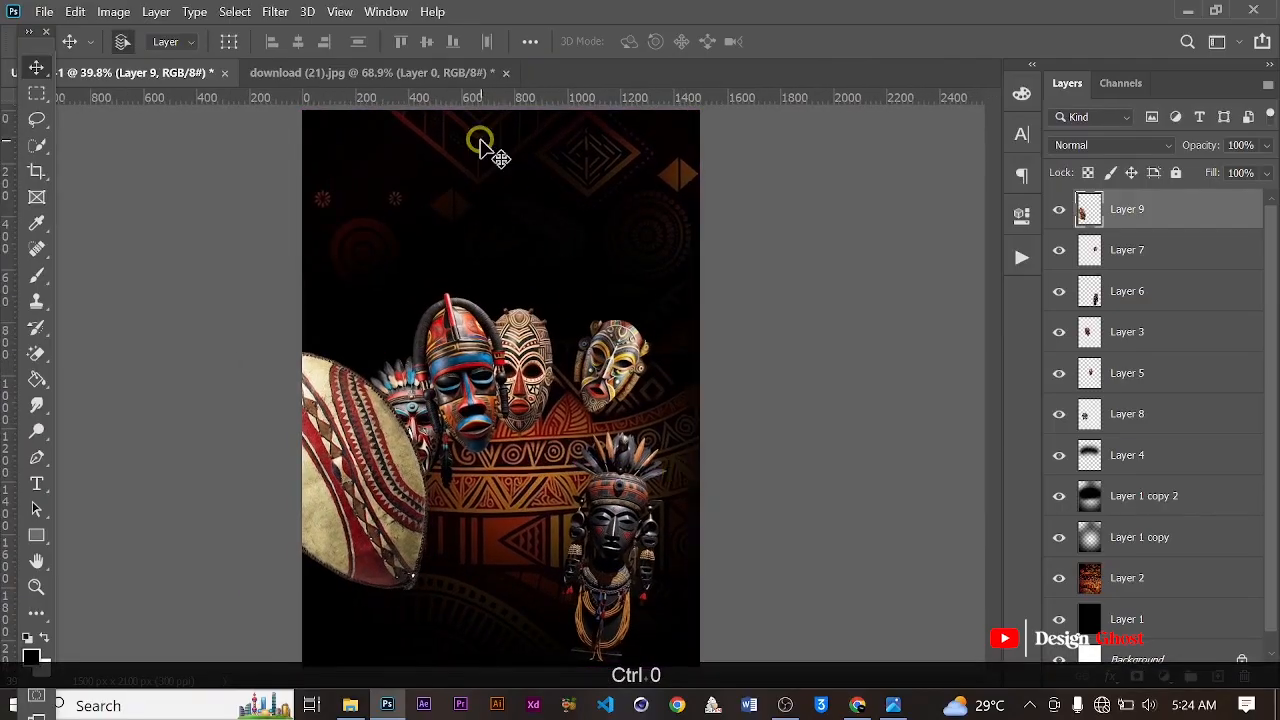
Close the download (21).jpg document without saving its changes.
click(430, 73)
click(505, 72)
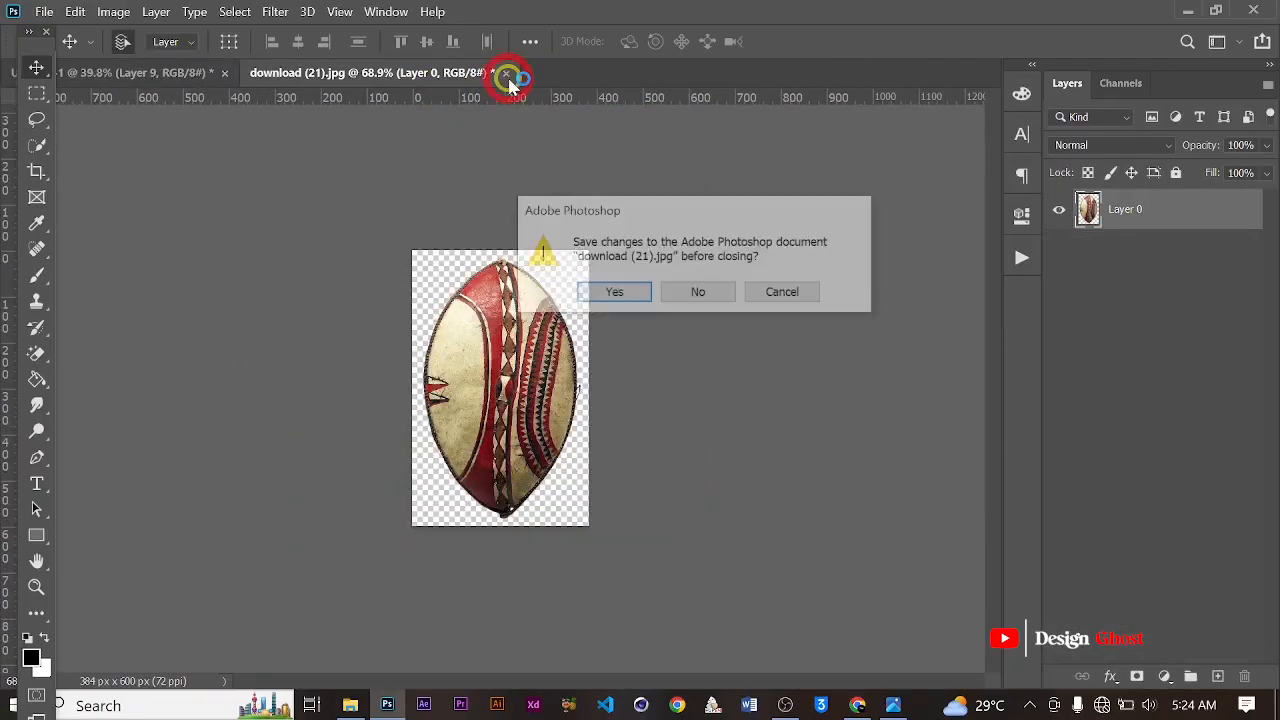
click(729, 294)
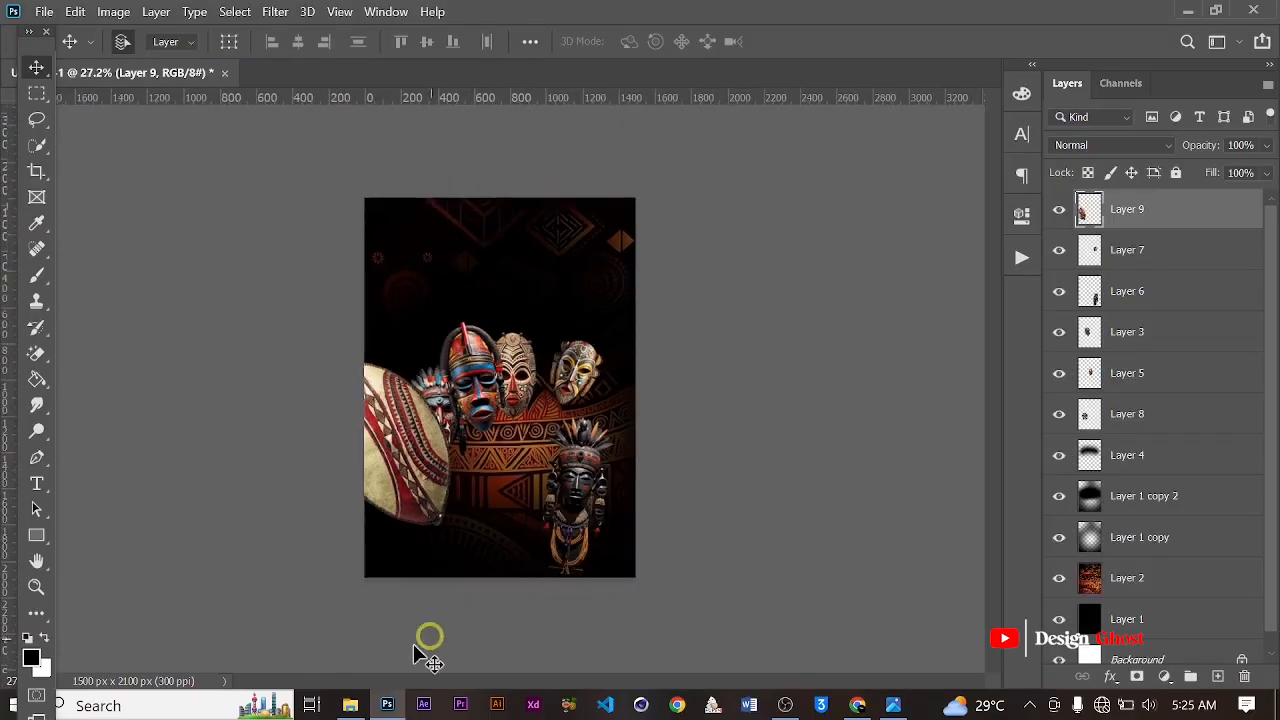
Open the HD_Tabla_wallpapers-removebg-preview and TAMBOR_AFRICANO-removebg-preview images from the Afro Vibe folder in Photoshop.
click(349, 706)
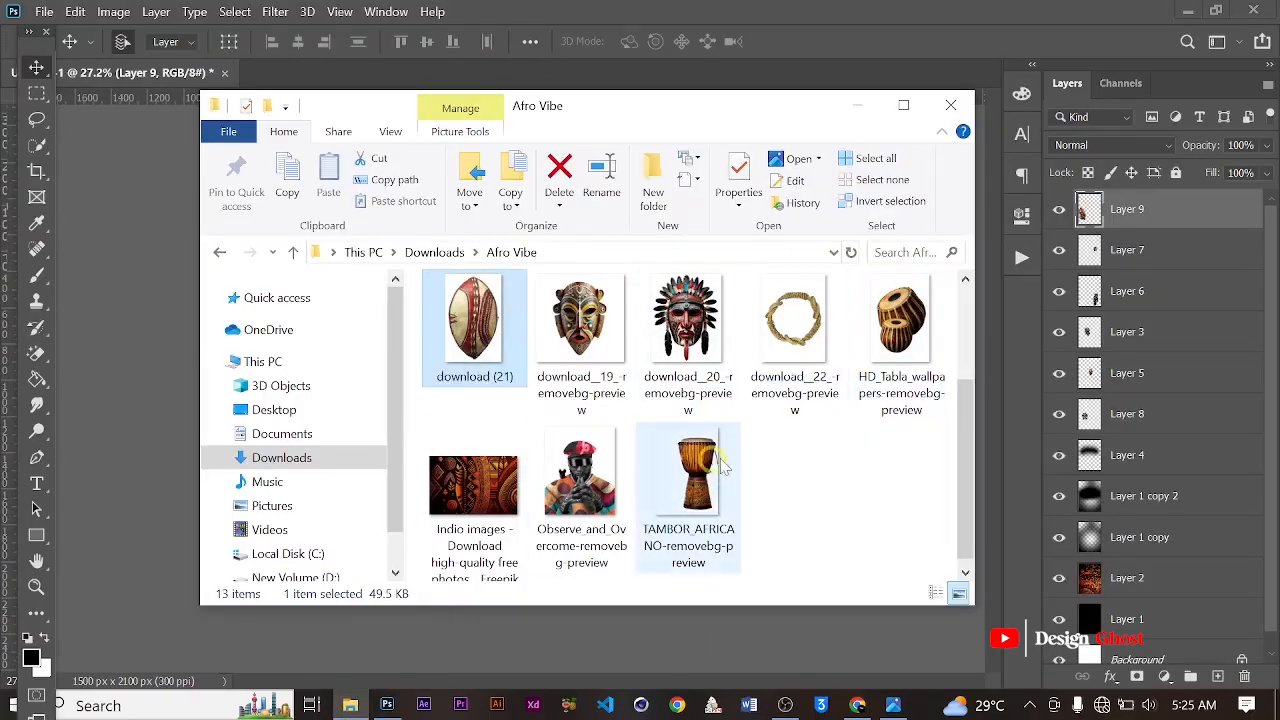
click(884, 328)
ctrl+click(690, 500)
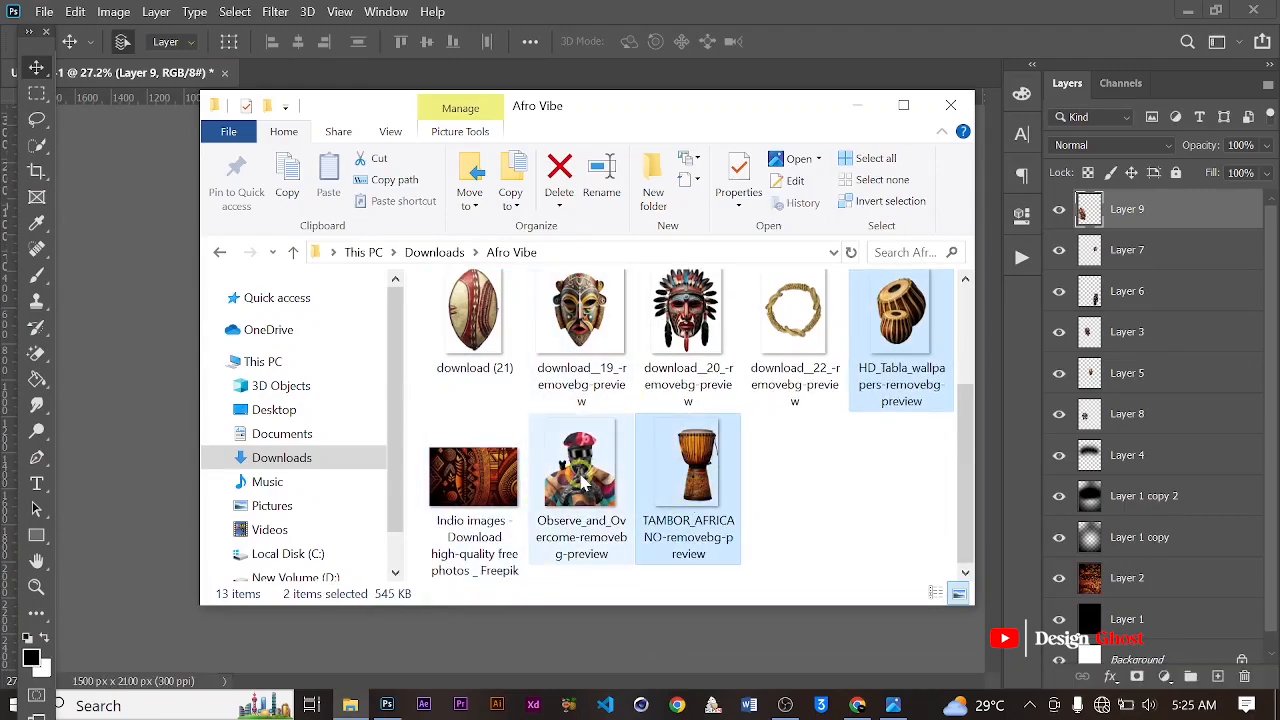
scroll(672, 435, up, 2)
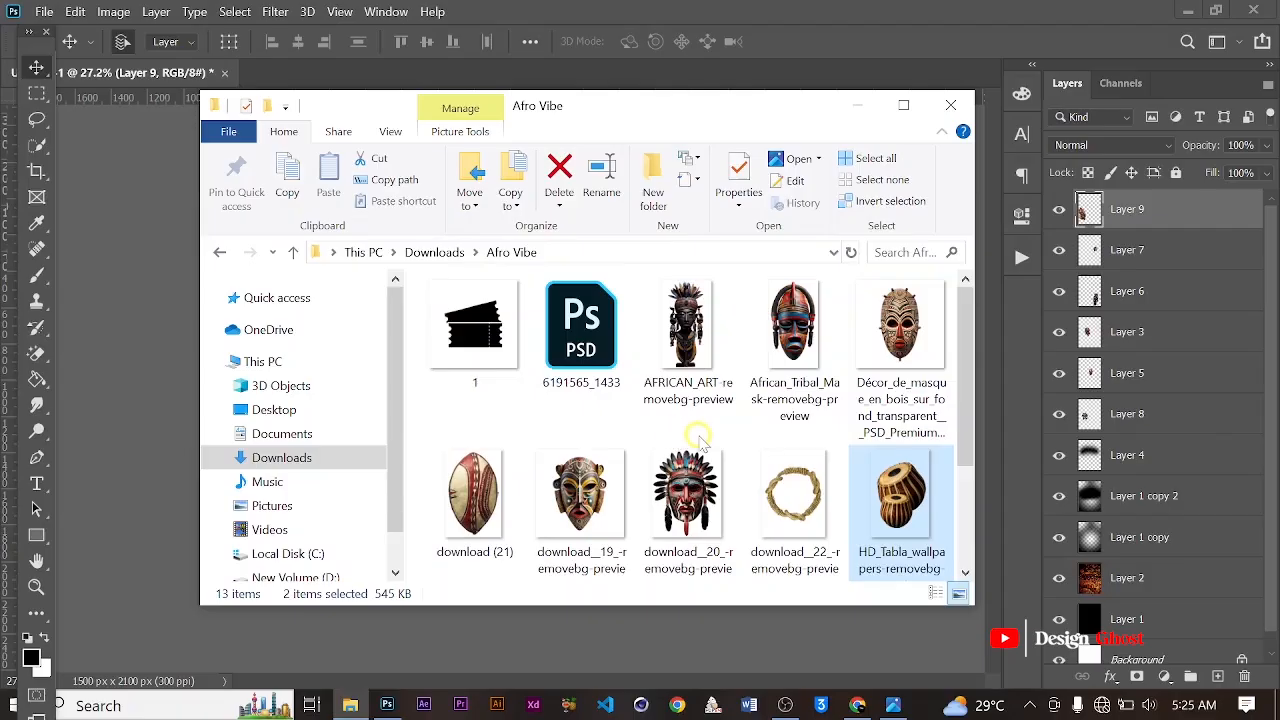
scroll(698, 440, down, 3)
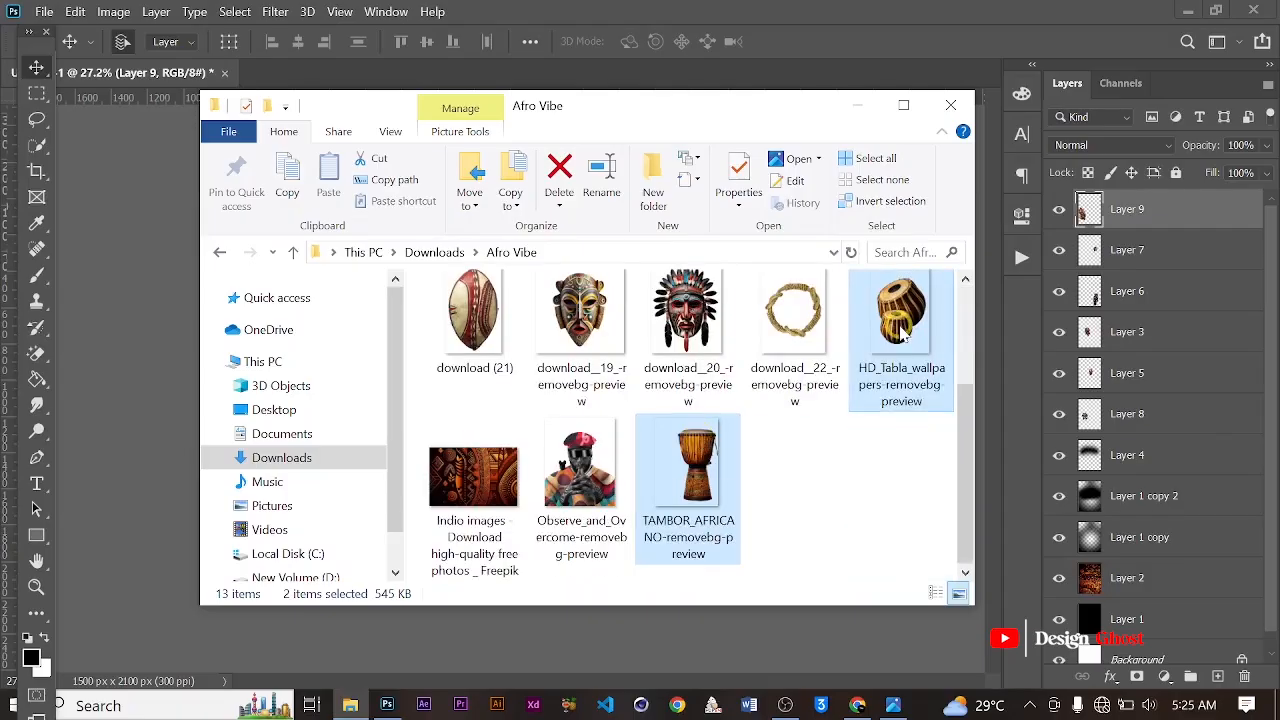
drag(823, 10, 823, 8)
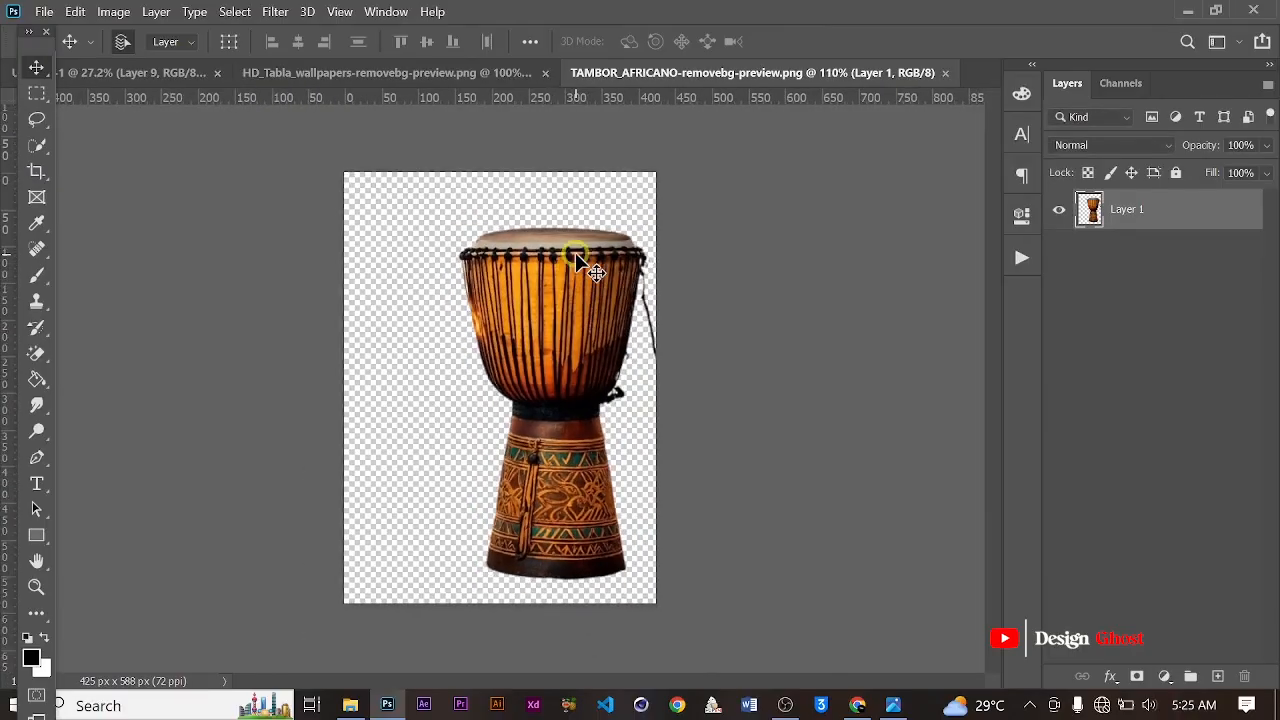
Copy the tall African drum into the flyer over the statue and enlarge it to about 141%.
drag(570, 316, 620, 435)
scroll(620, 440, up, 2)
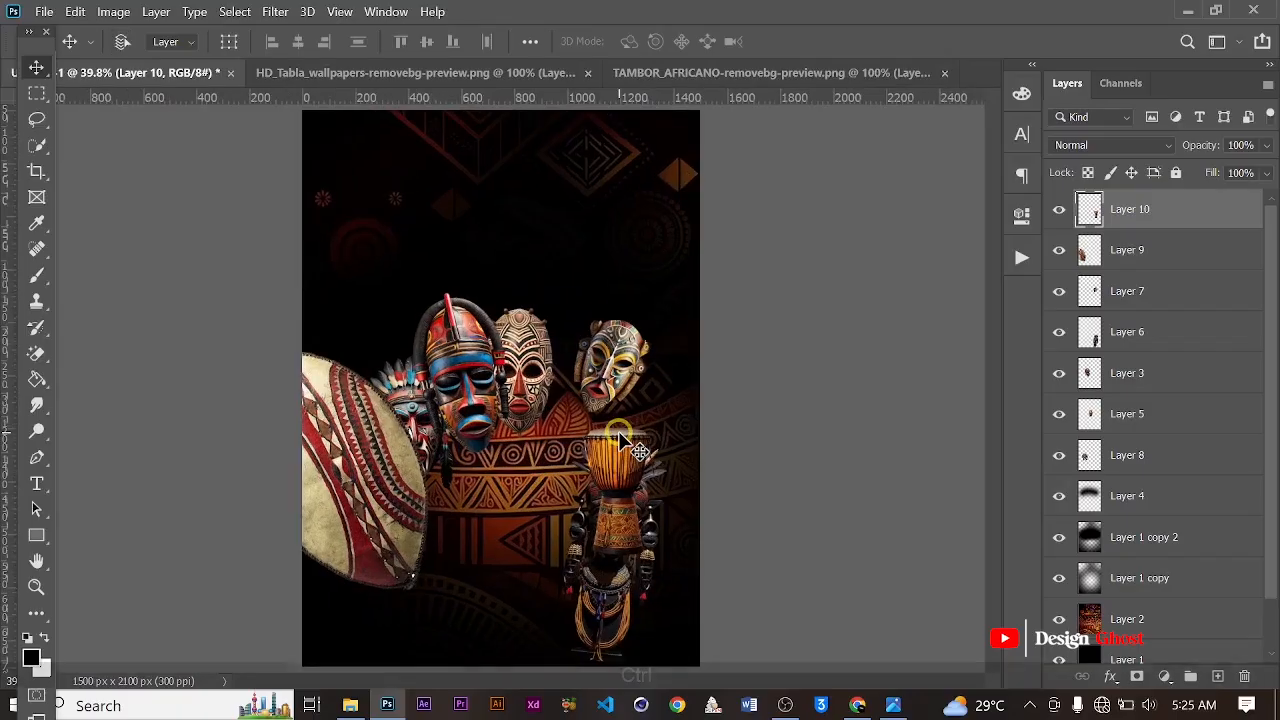
key(ctrl+t)
scroll(679, 407, up, 2)
drag(679, 427, 740, 352)
scroll(630, 417, down, 1)
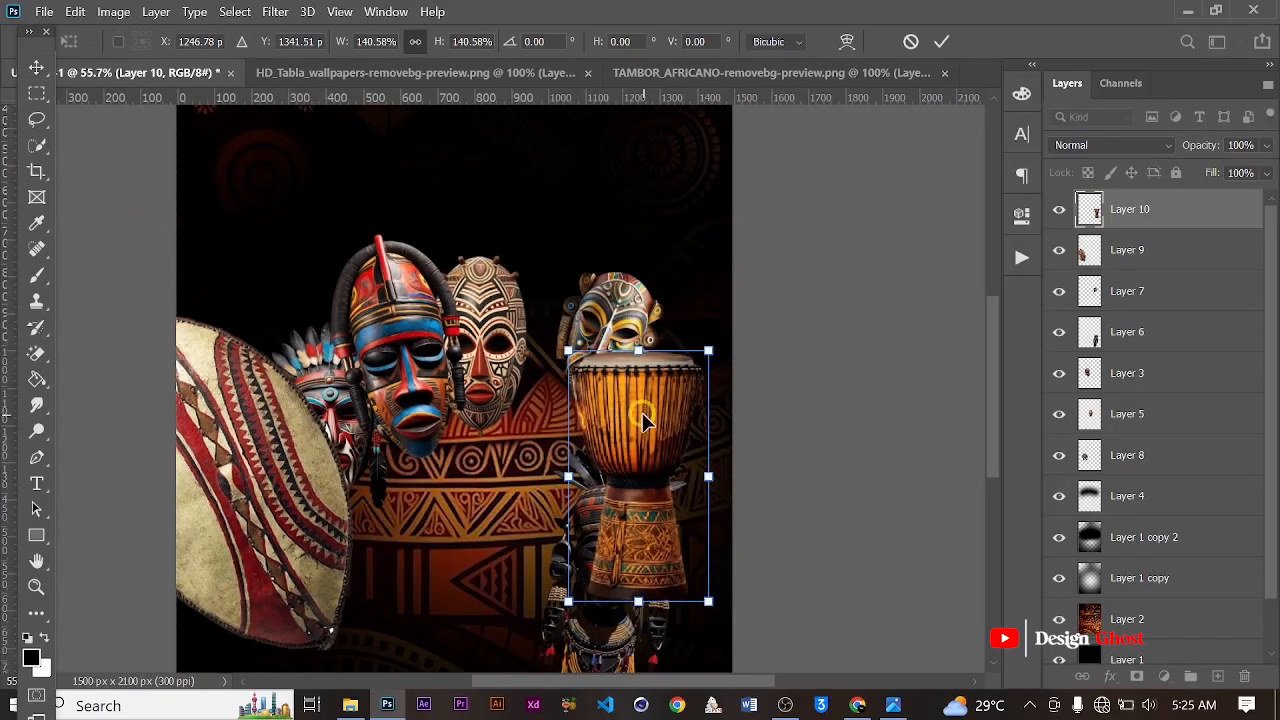
Move the drum slightly down and rotate it about 19 degrees clockwise, so its head meets the flyer's right edge.
drag(643, 420, 640, 464)
drag(759, 347, 761, 422)
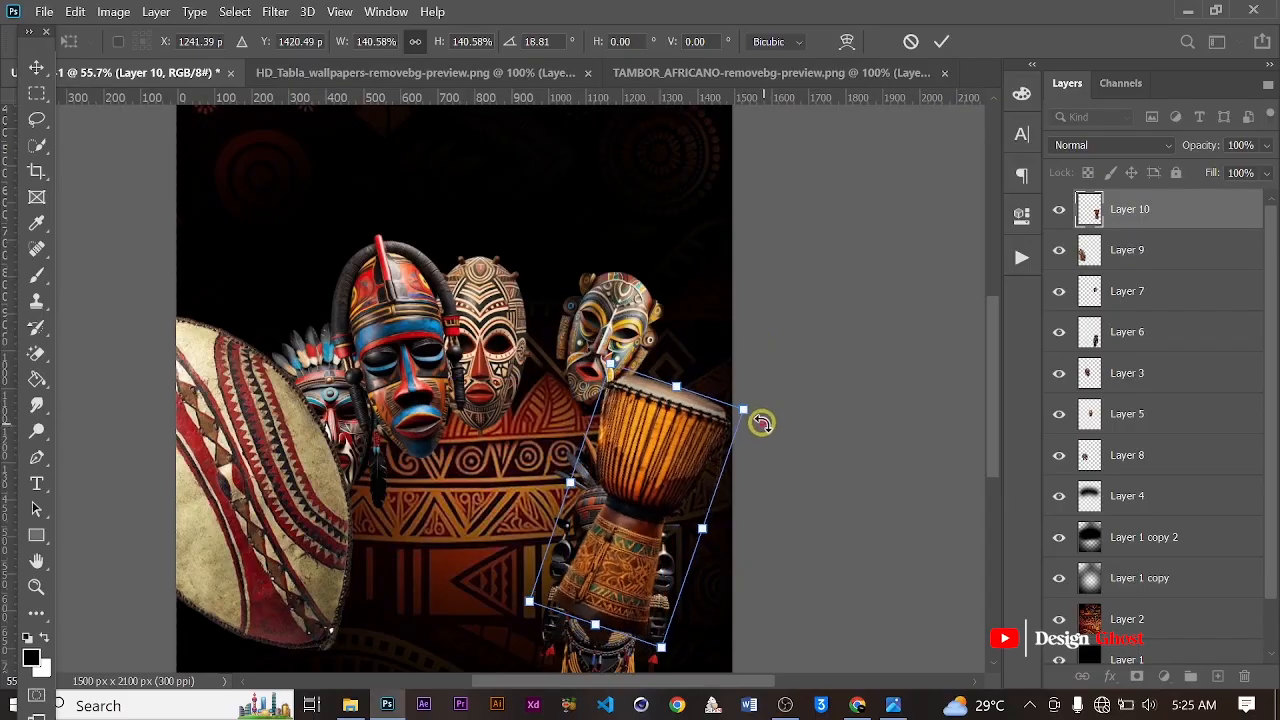
click(941, 41)
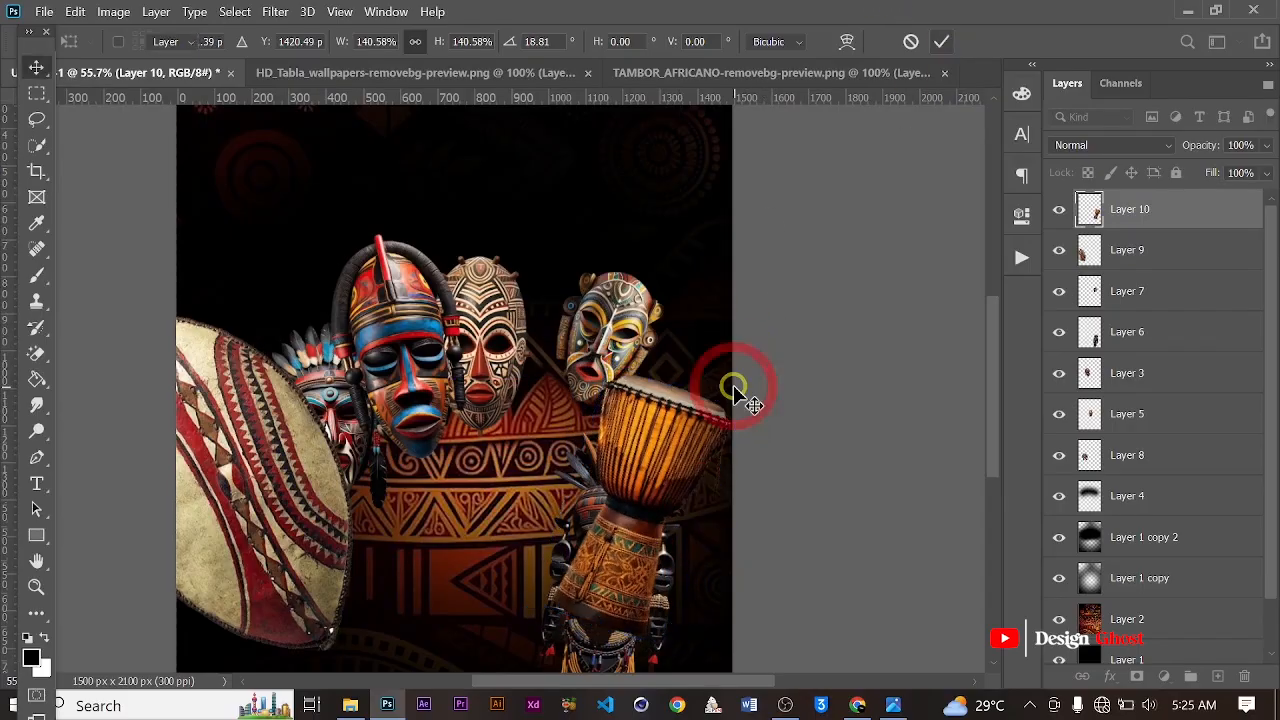
Duplicate the tilted drum's layer and hide the duplicate.
scroll(733, 388, up, 2)
drag(677, 479, 683, 287)
scroll(584, 392, up, 2)
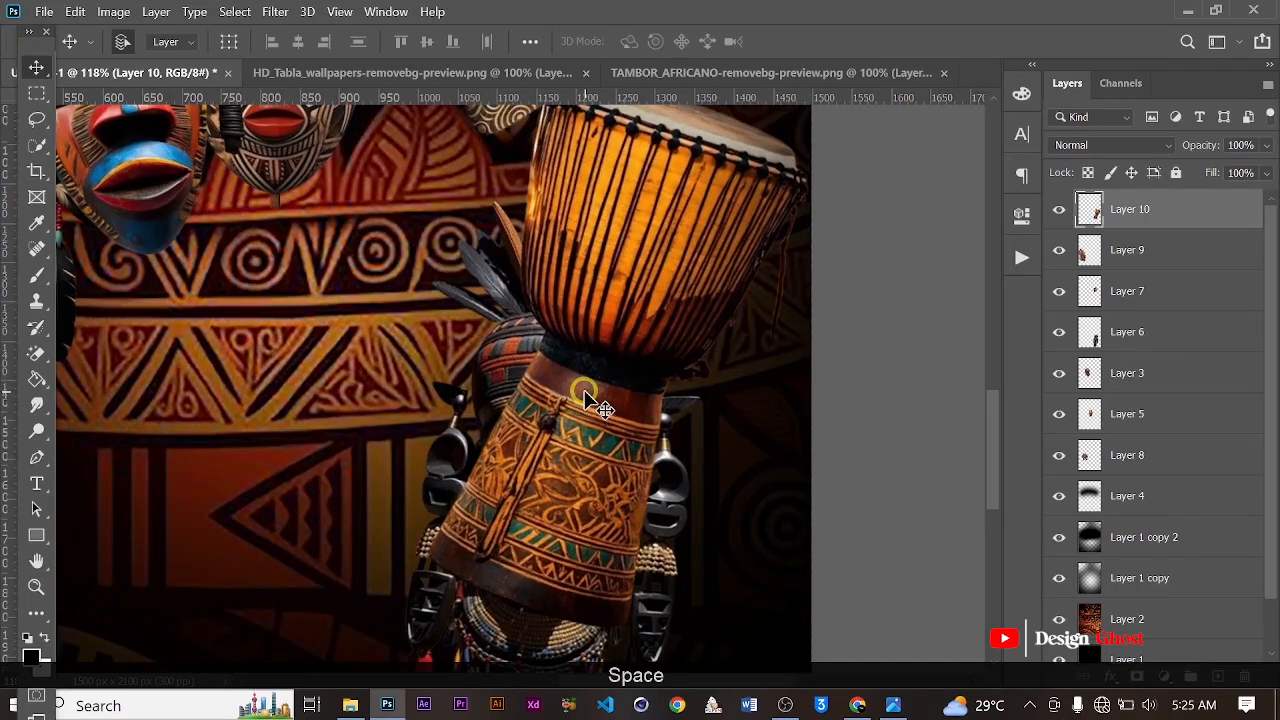
key(ctrl+j)
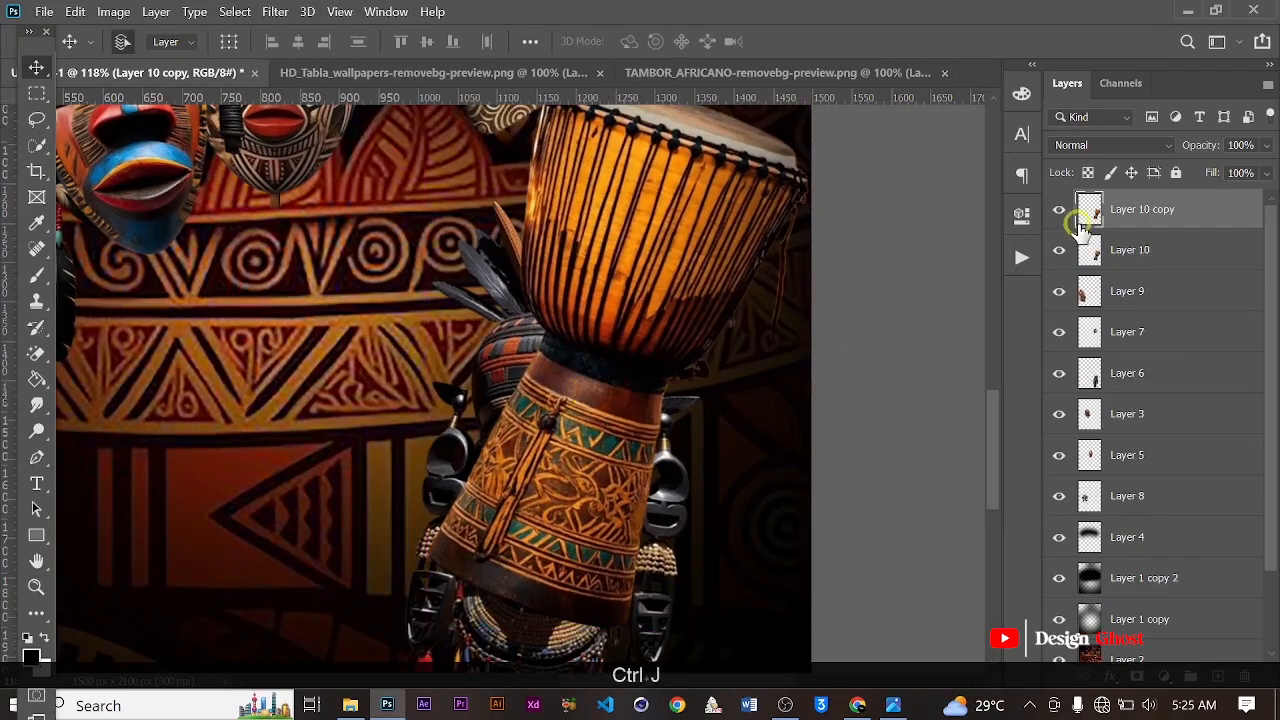
scroll(557, 334, up, 1)
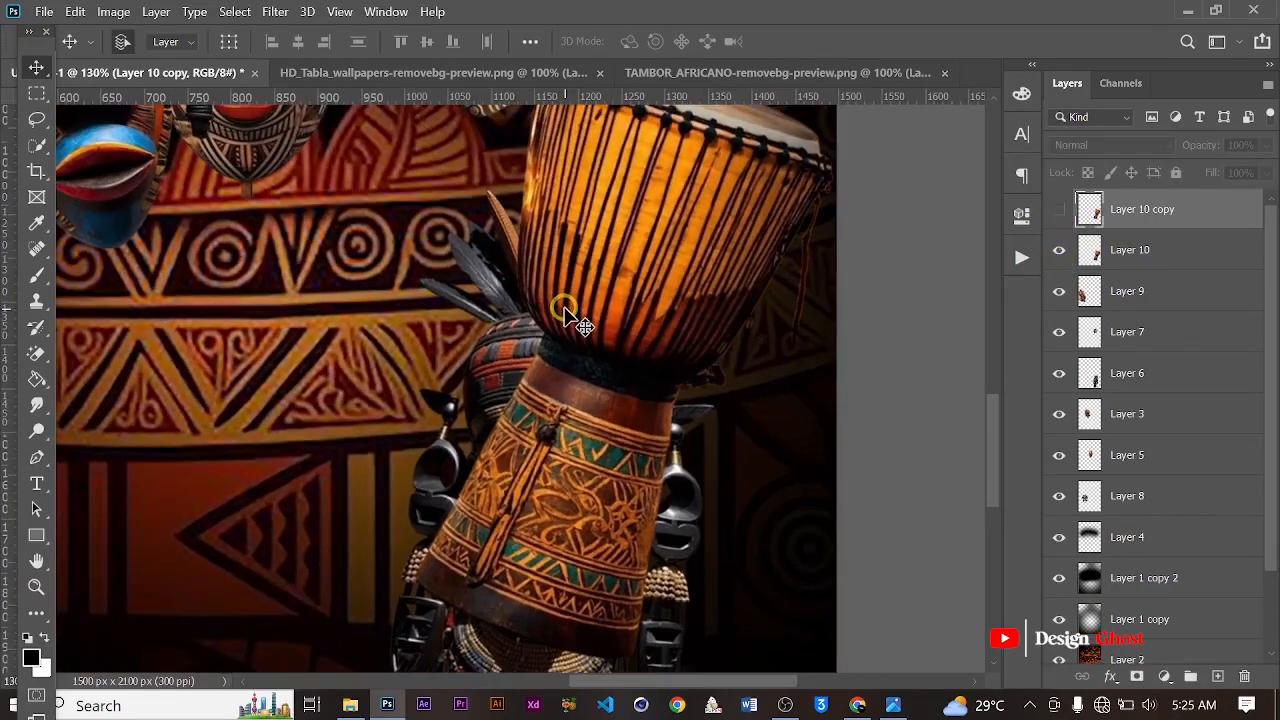
Draw a closed path with the Pen tool in Path mode around the drum's base, following the lower edge of its bowl.
key(p)
scroll(560, 380, up, 3)
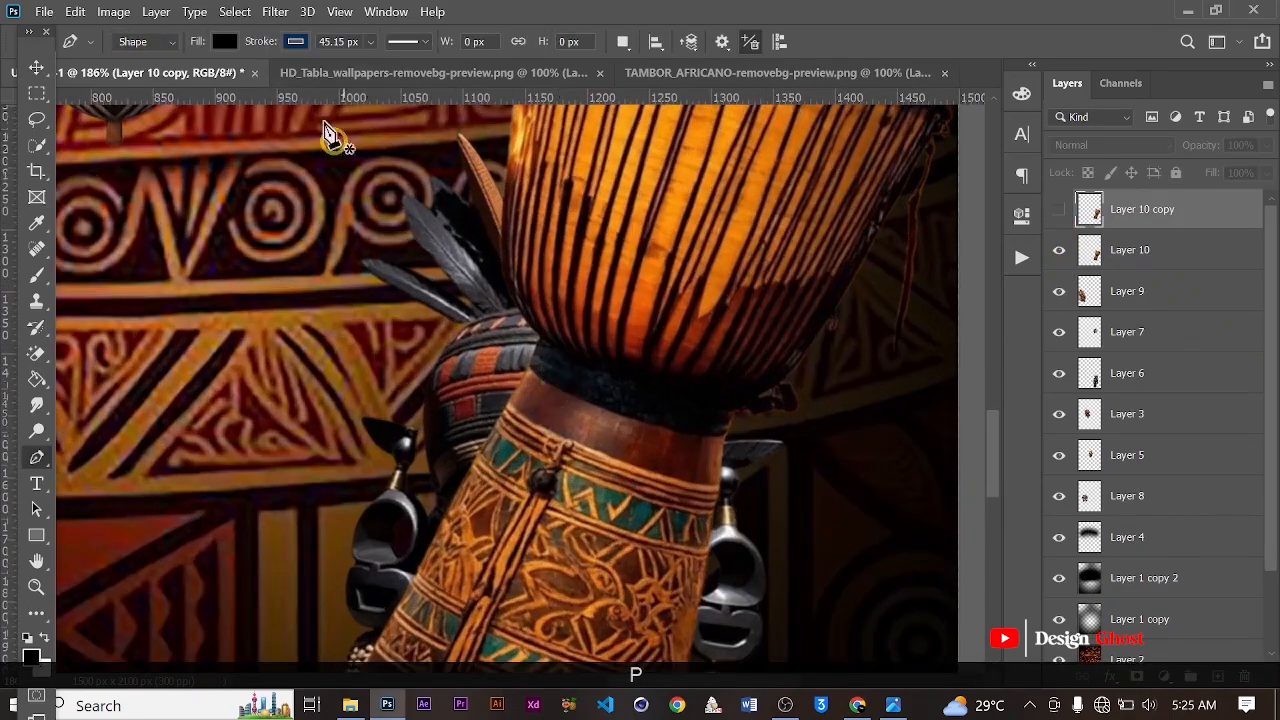
click(160, 43)
click(160, 78)
scroll(525, 335, up, 4)
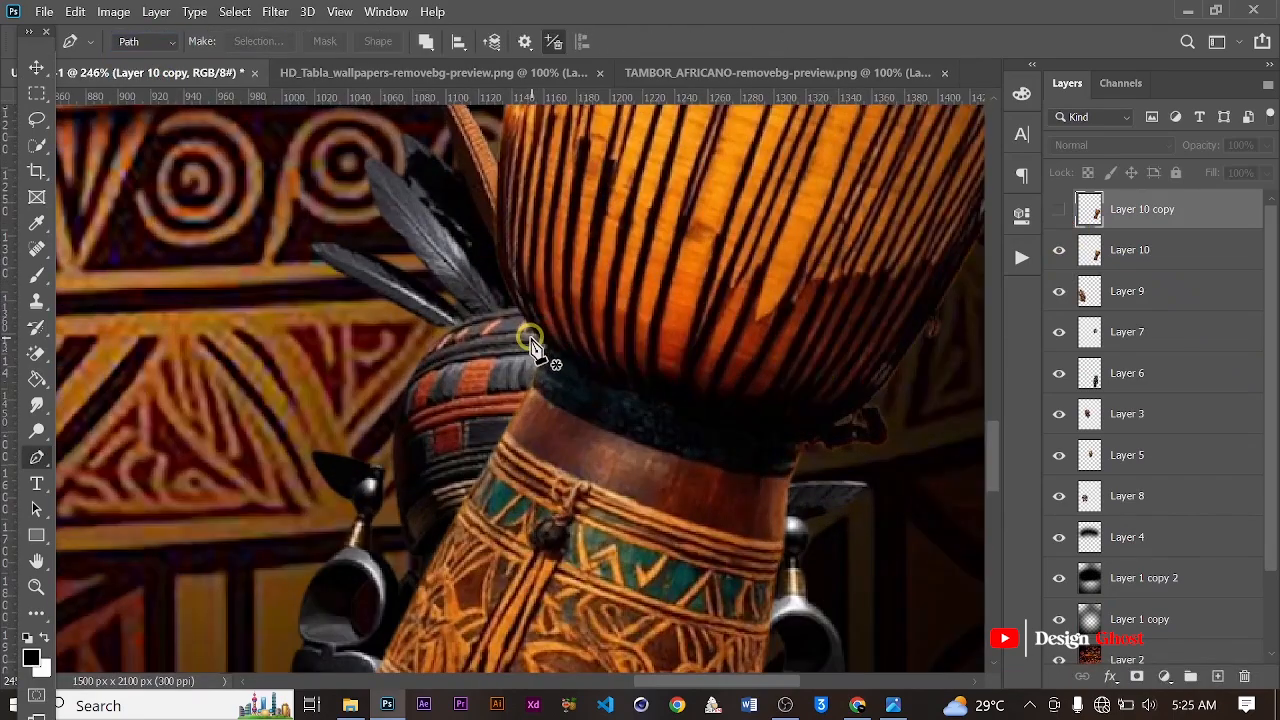
mouse_move(955, 449)
mouse_down()
mouse_move(1006, 437)
mouse_move(970, 463)
mouse_up()
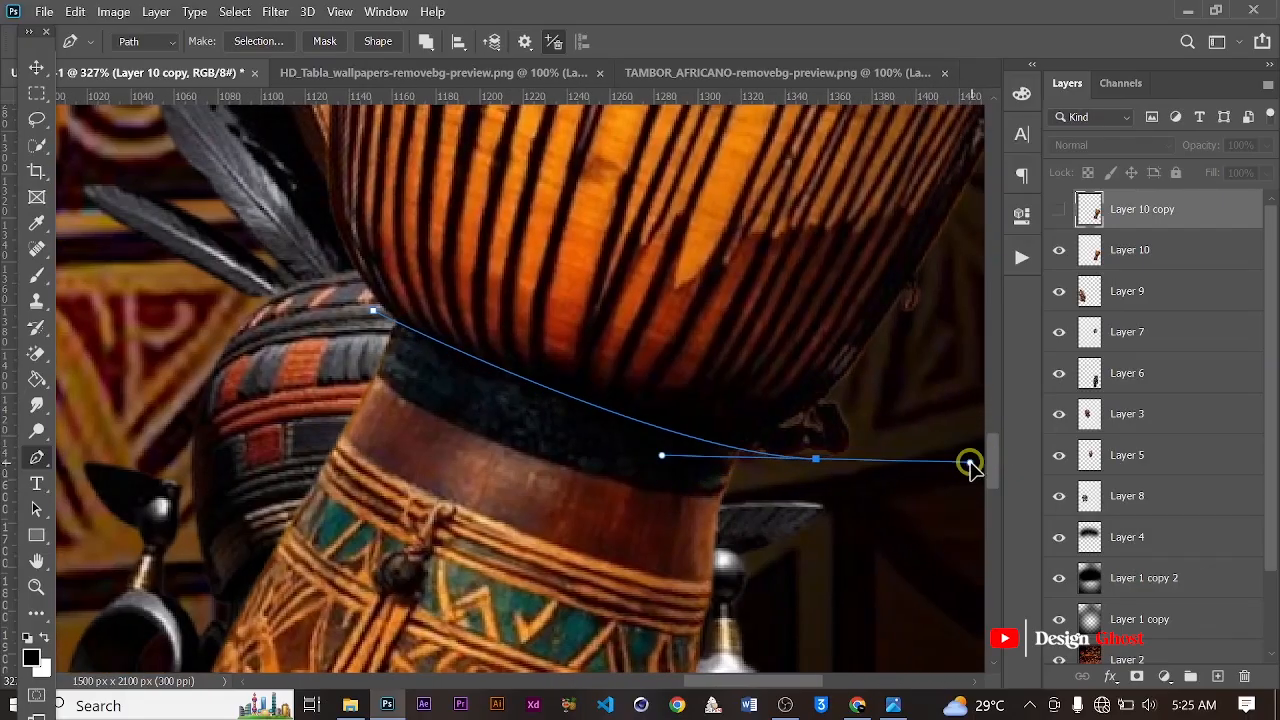
alt+click(817, 460)
scroll(818, 455, down, 6)
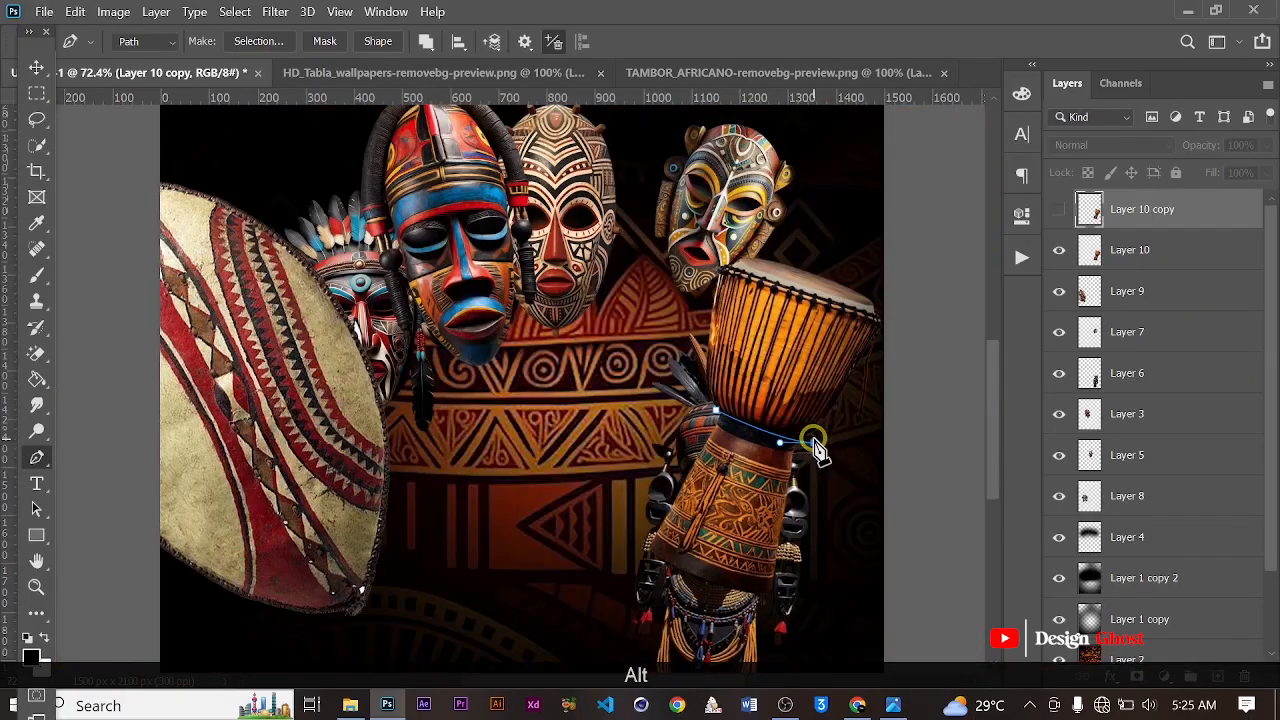
drag(820, 578, 816, 621)
drag(789, 645, 653, 638)
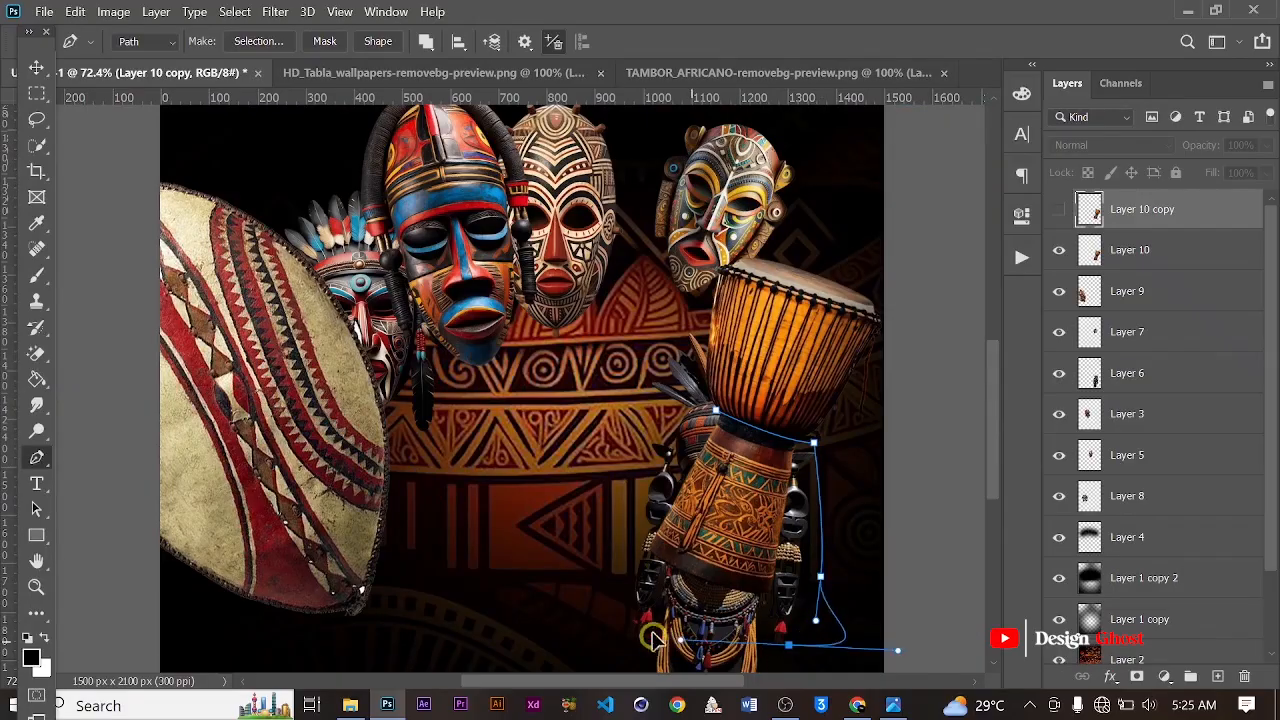
click(718, 420)
Convert the path to a selection, delete the drum's base from Layer 10 and deselect.
right_click(736, 546)
click(806, 152)
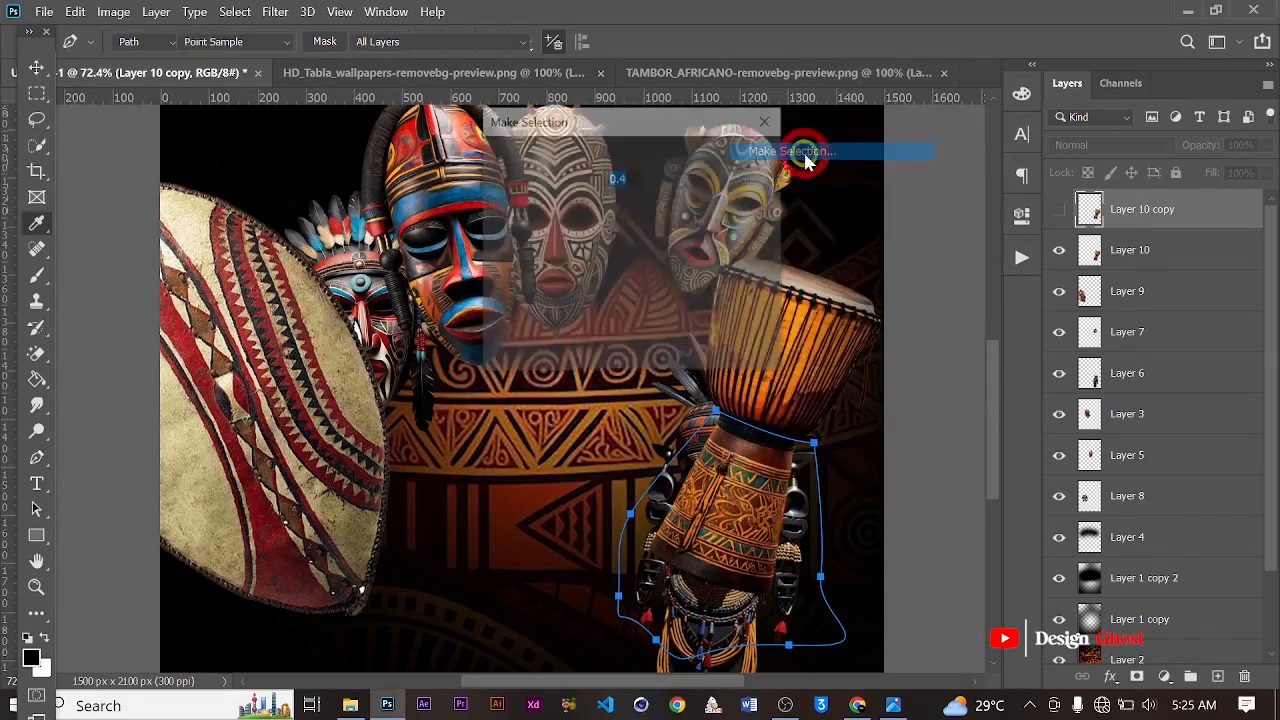
click(743, 164)
key(BackSpace)
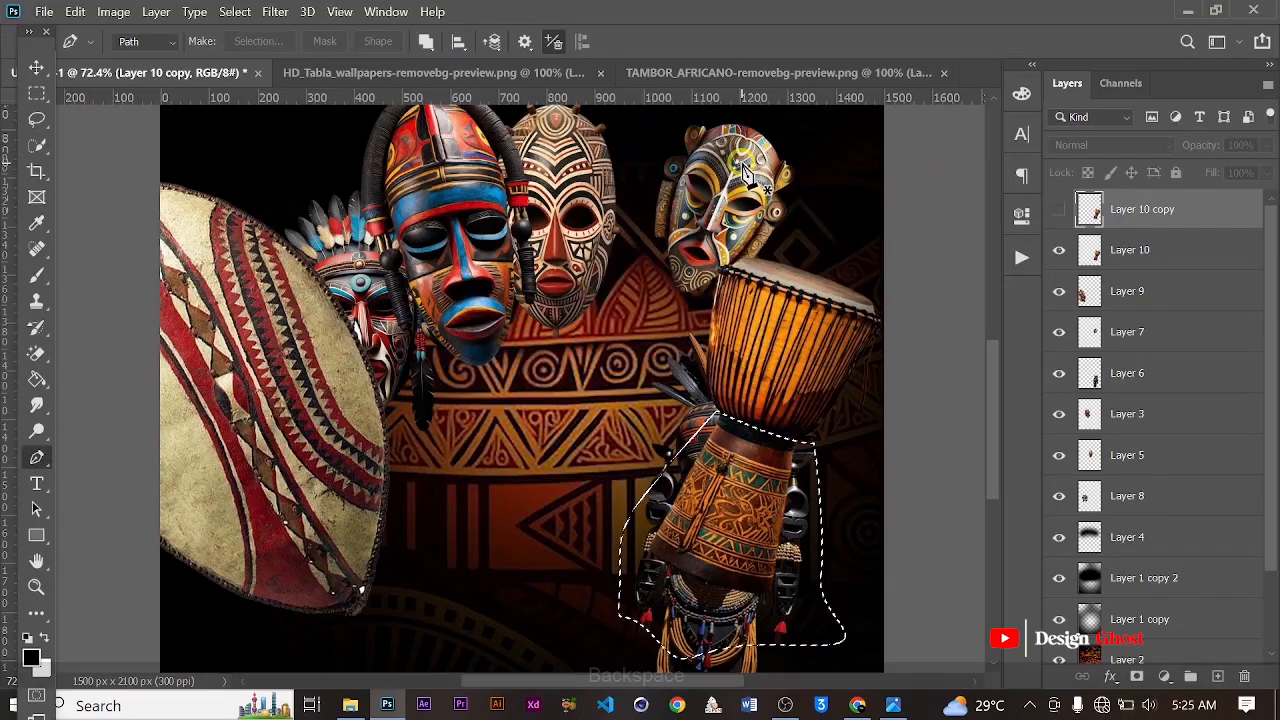
click(1138, 252)
key(BackSpace)
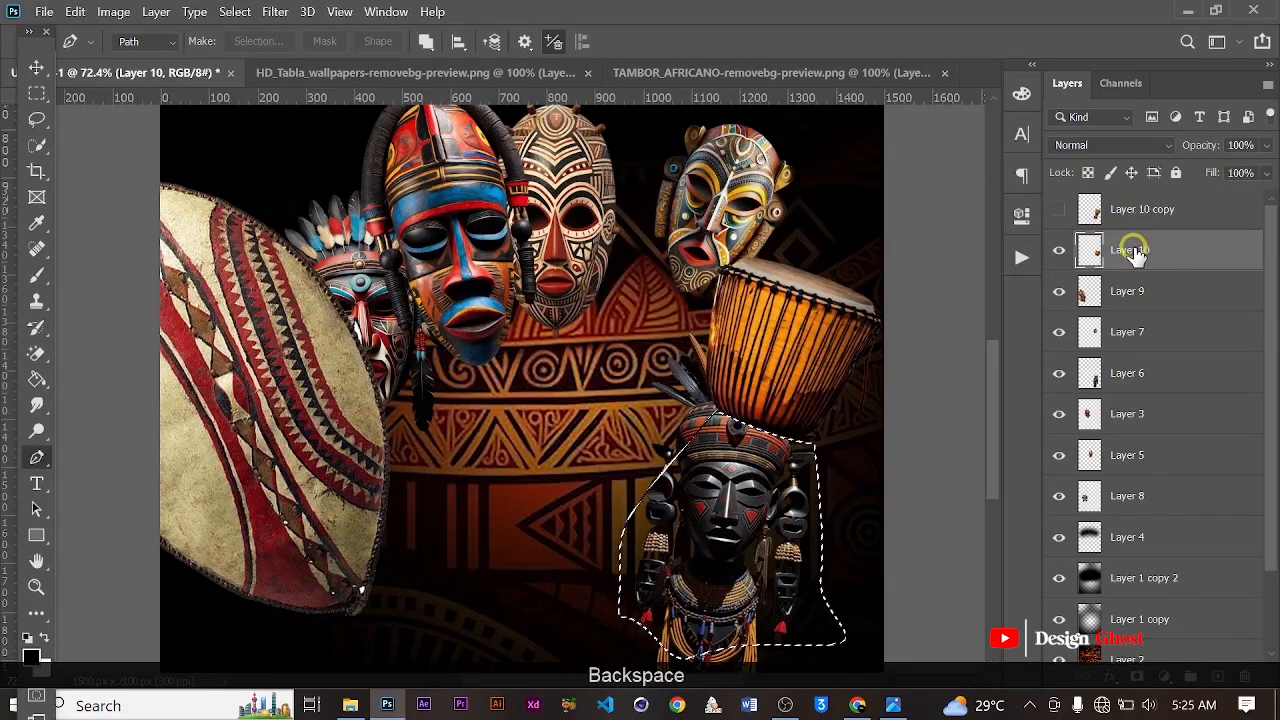
key(ctrl+d)
Show the full drum duplicate, reduce it to about 71% and rotate it about 13 degrees counterclockwise beside the large drum.
scroll(745, 255, down, 3)
click(36, 67)
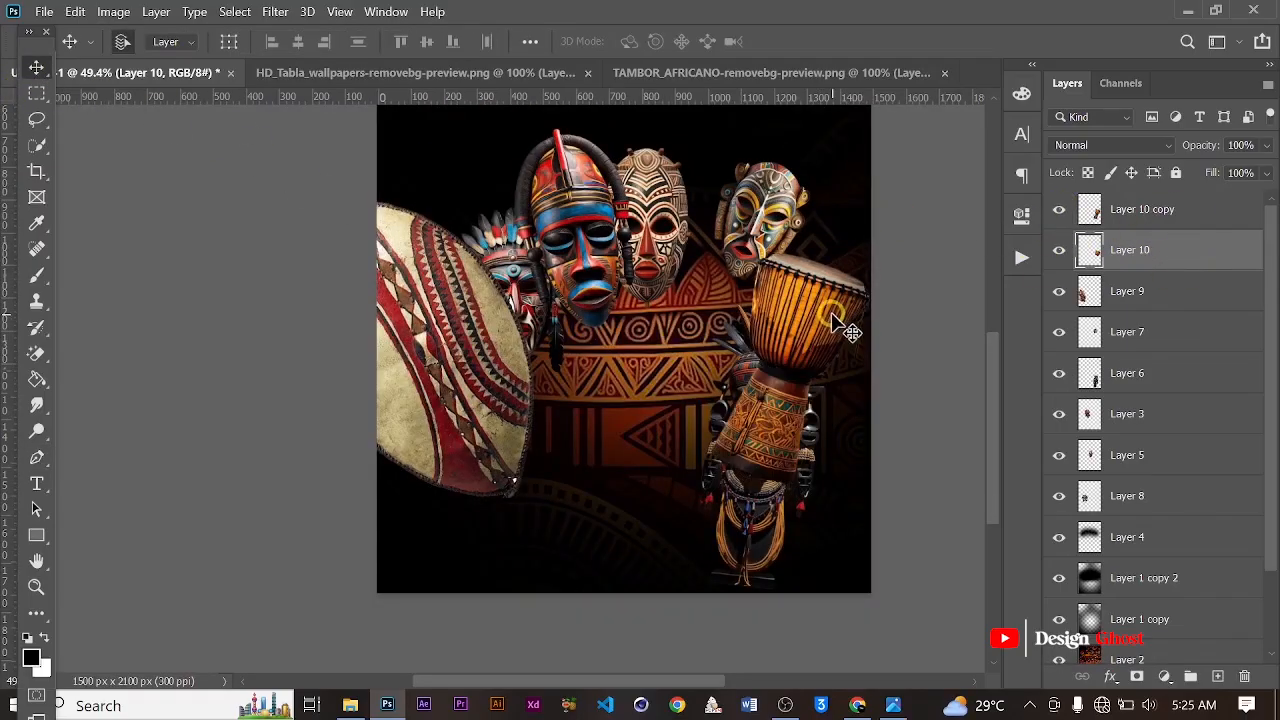
click(1200, 216)
key(ctrl+t)
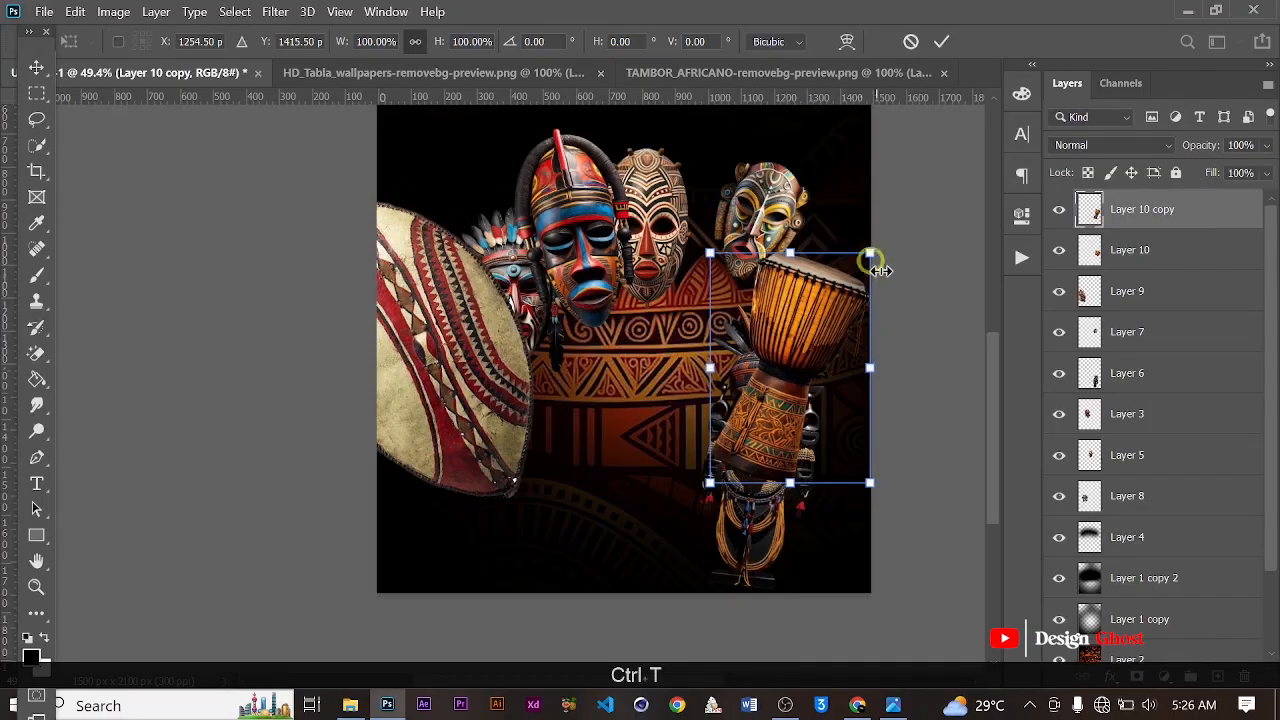
drag(866, 246, 822, 319)
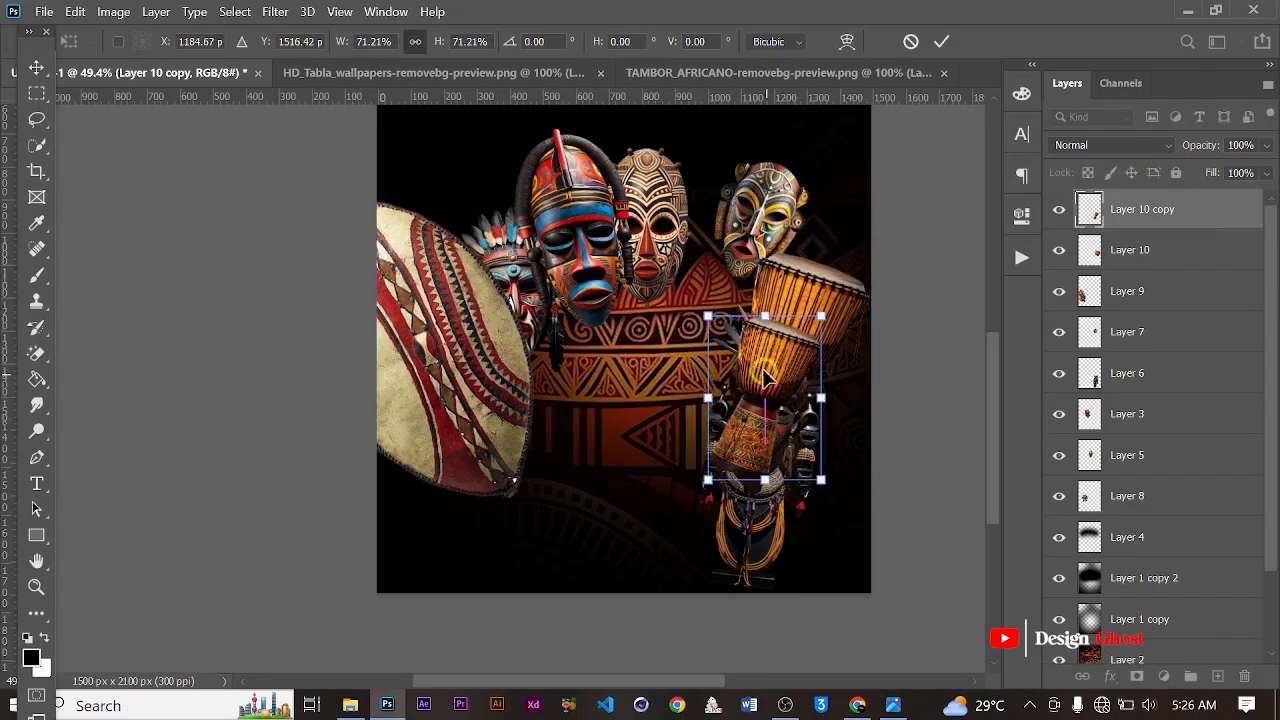
drag(821, 367, 768, 270)
scroll(779, 306, up, 2)
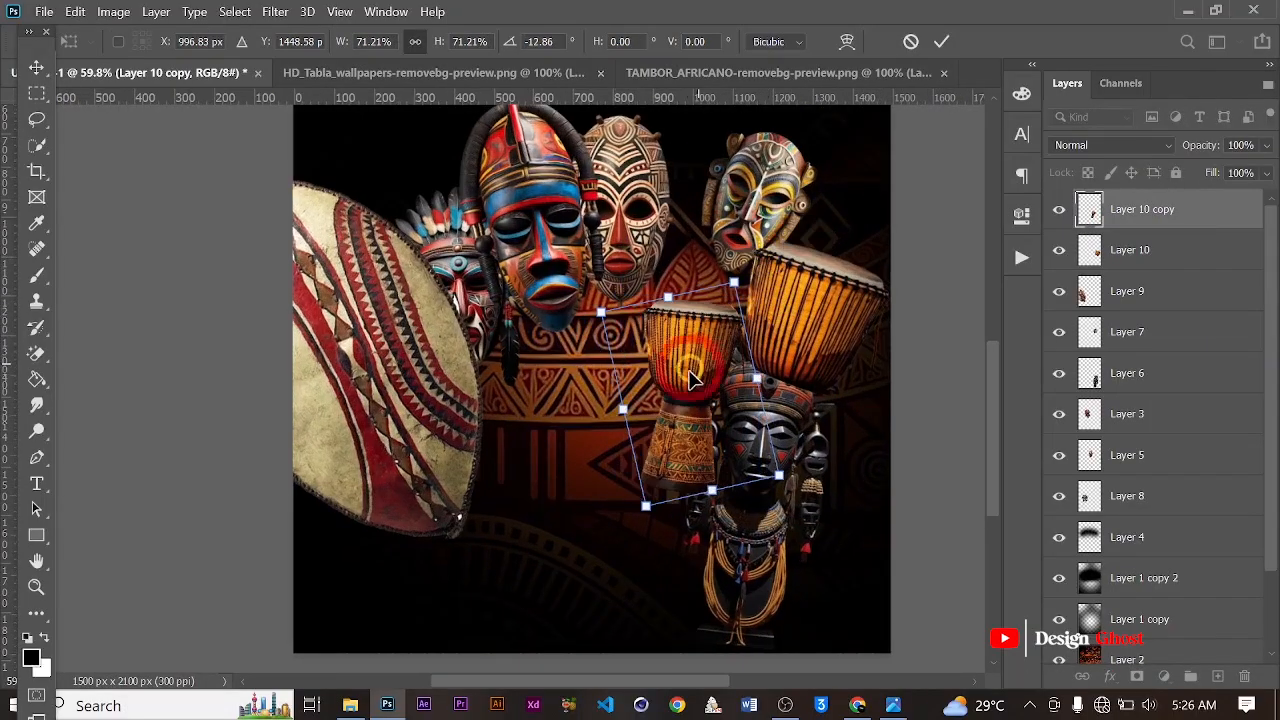
Fine-tune the small drum's rotation and position it just left of the large drum, beside the statue's headdress.
drag(683, 372, 687, 327)
drag(739, 231, 777, 238)
drag(695, 353, 715, 335)
key(Return)
key(ctrl+0)
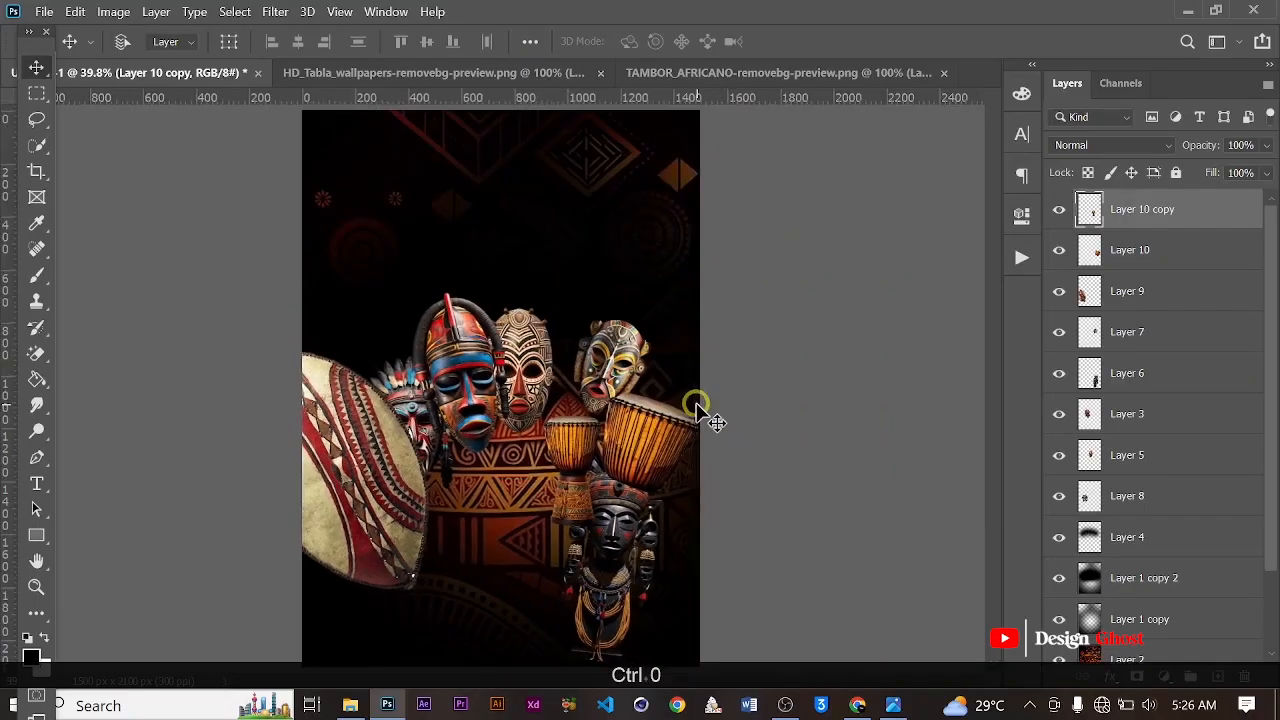
Duplicate the small drum and place the duplicate over the lower part of the shield.
scroll(655, 416, up, 7)
drag(668, 390, 830, 181)
scroll(630, 328, down, 3)
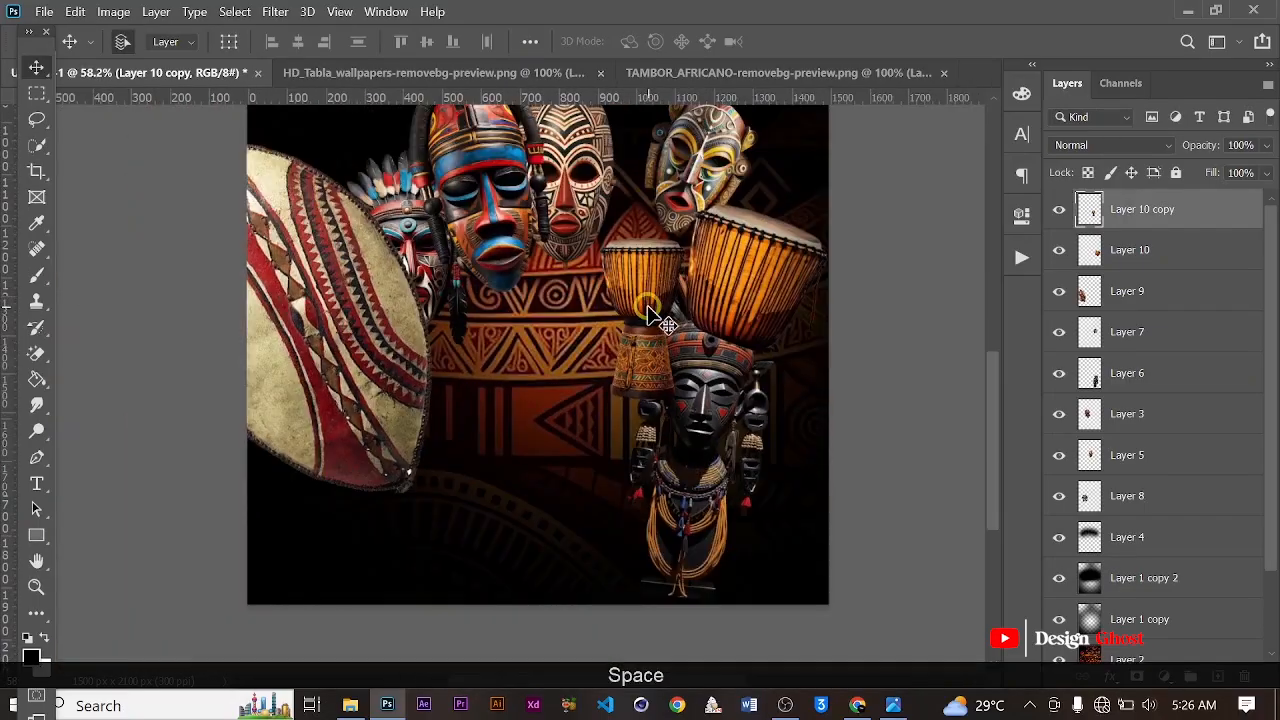
drag(650, 315, 408, 400)
scroll(406, 400, down, 1)
Enlarge the drum on the shield to about 119% and rotate it about 17 degrees counterclockwise.
key(ctrl+t)
scroll(400, 390, up, 1)
drag(400, 351, 419, 320)
drag(456, 314, 447, 237)
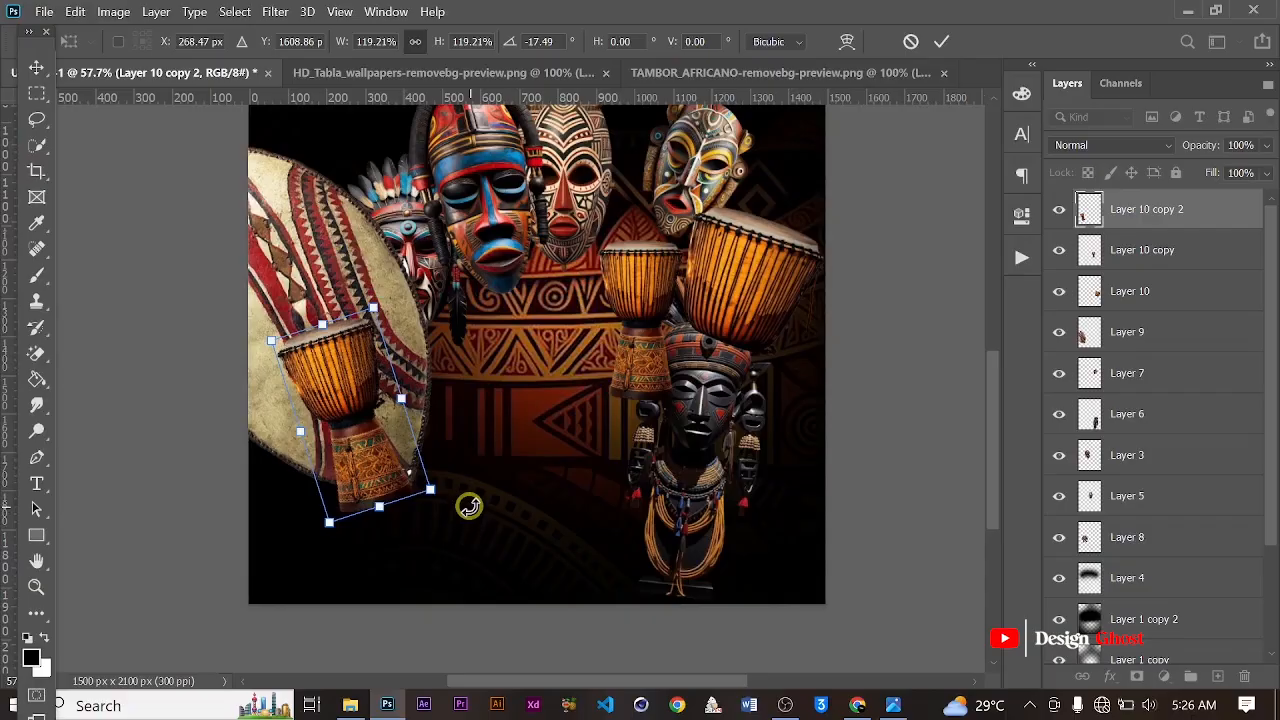
key(Return)
key(ctrl+0)
key(space)
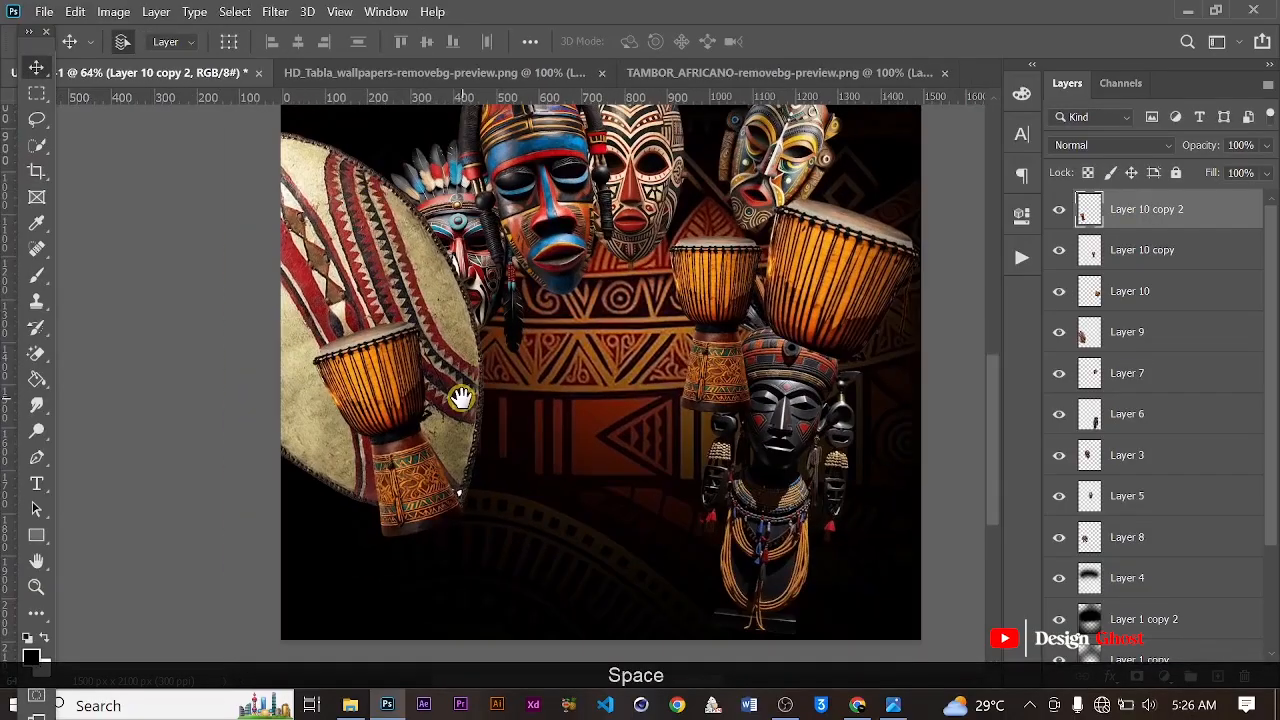
scroll(484, 397, down, 1)
Select the small drum beside the statue and close the TAMBOR_AFRICANO-removebg-preview.png document.
ctrl+click(701, 352)
scroll(712, 372, up, 2)
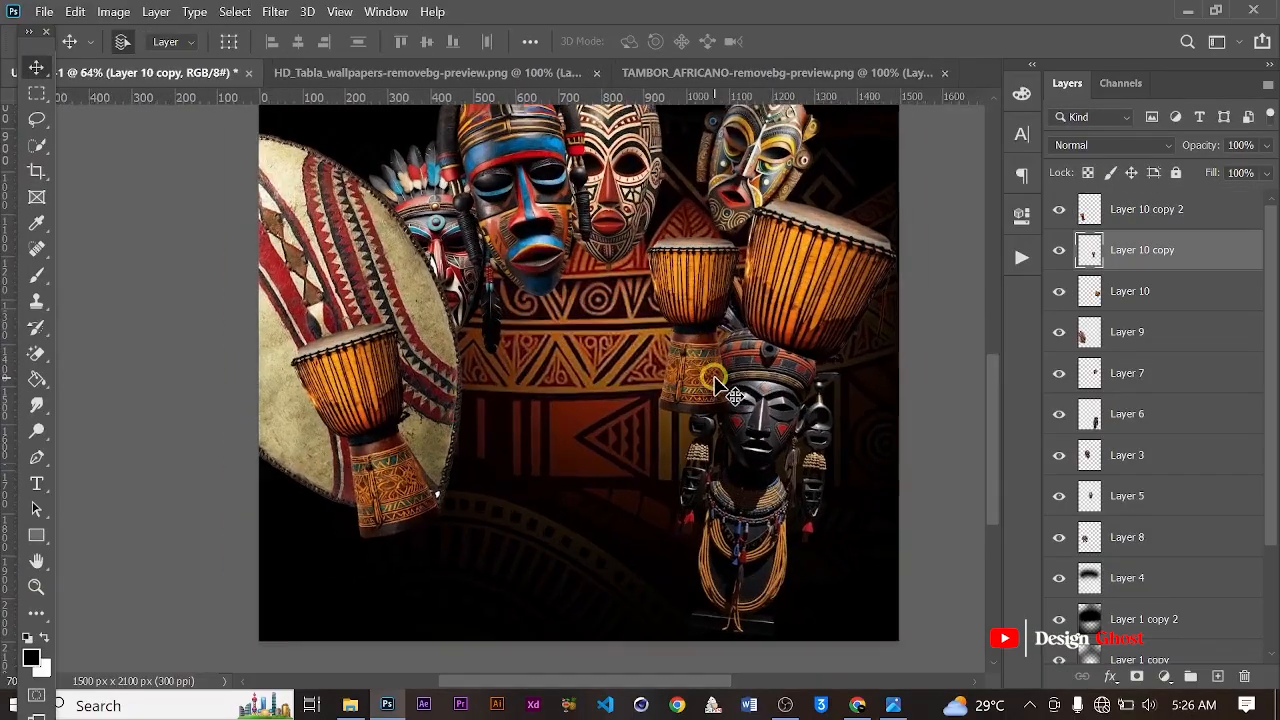
scroll(718, 384, down, 2)
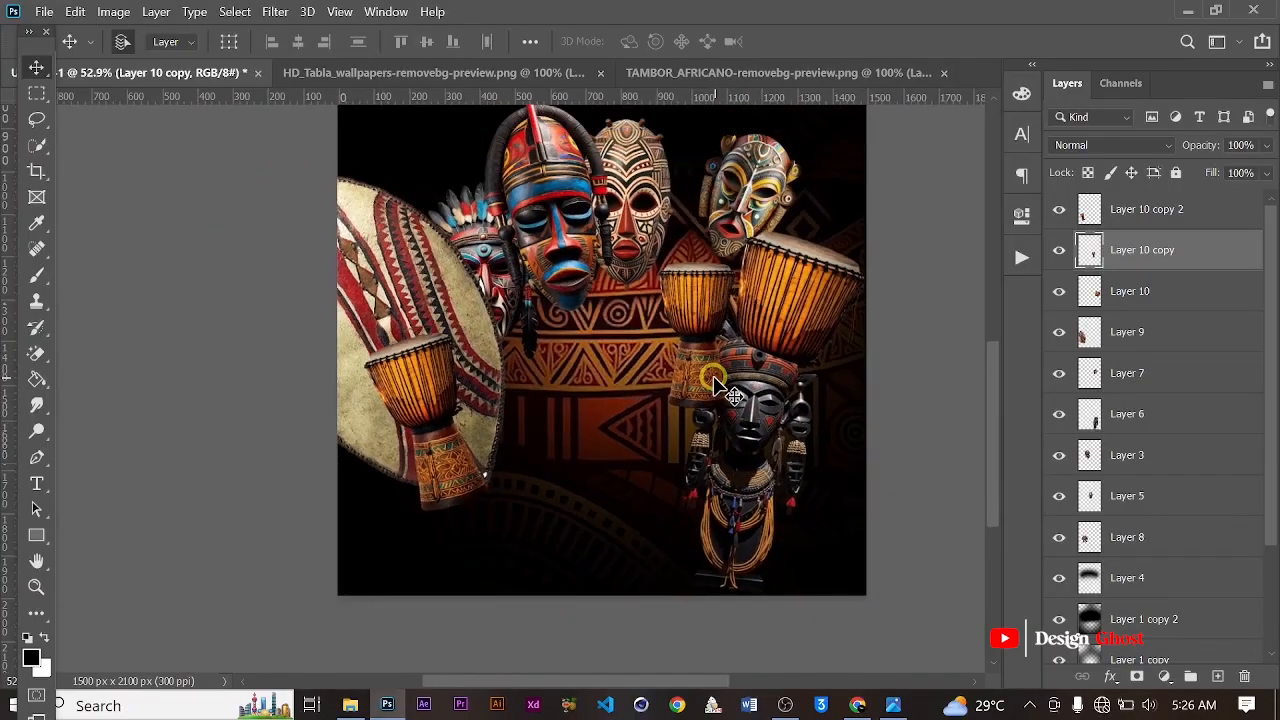
key(ctrl+0)
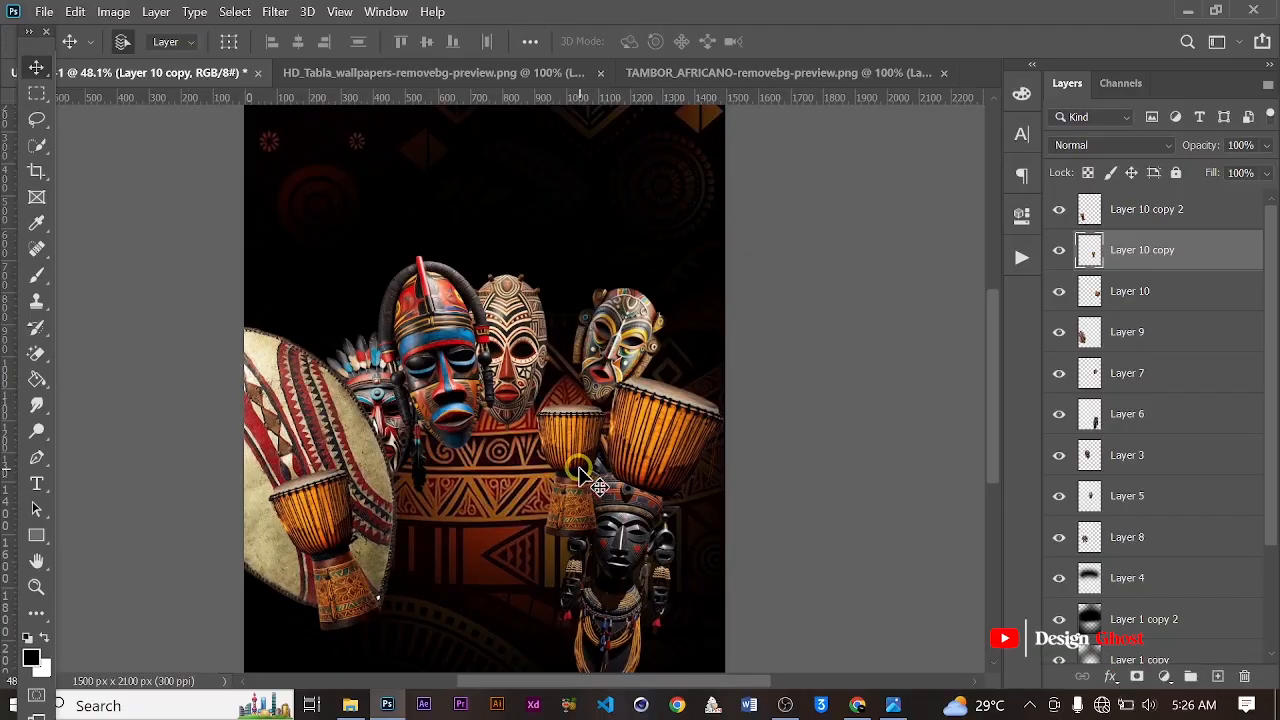
click(938, 77)
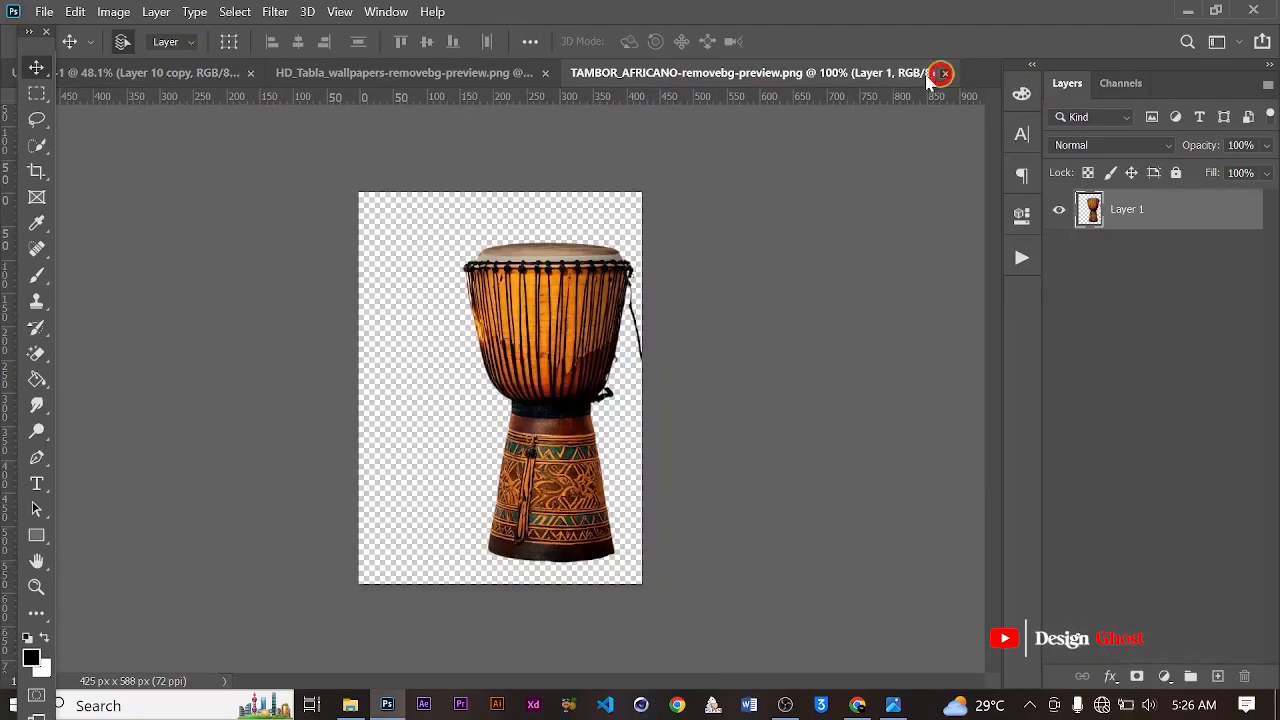
click(943, 73)
Copy the tabla drums into the flyer over the shield and bring their layer to the top, above Layer 10 copy 2.
click(435, 80)
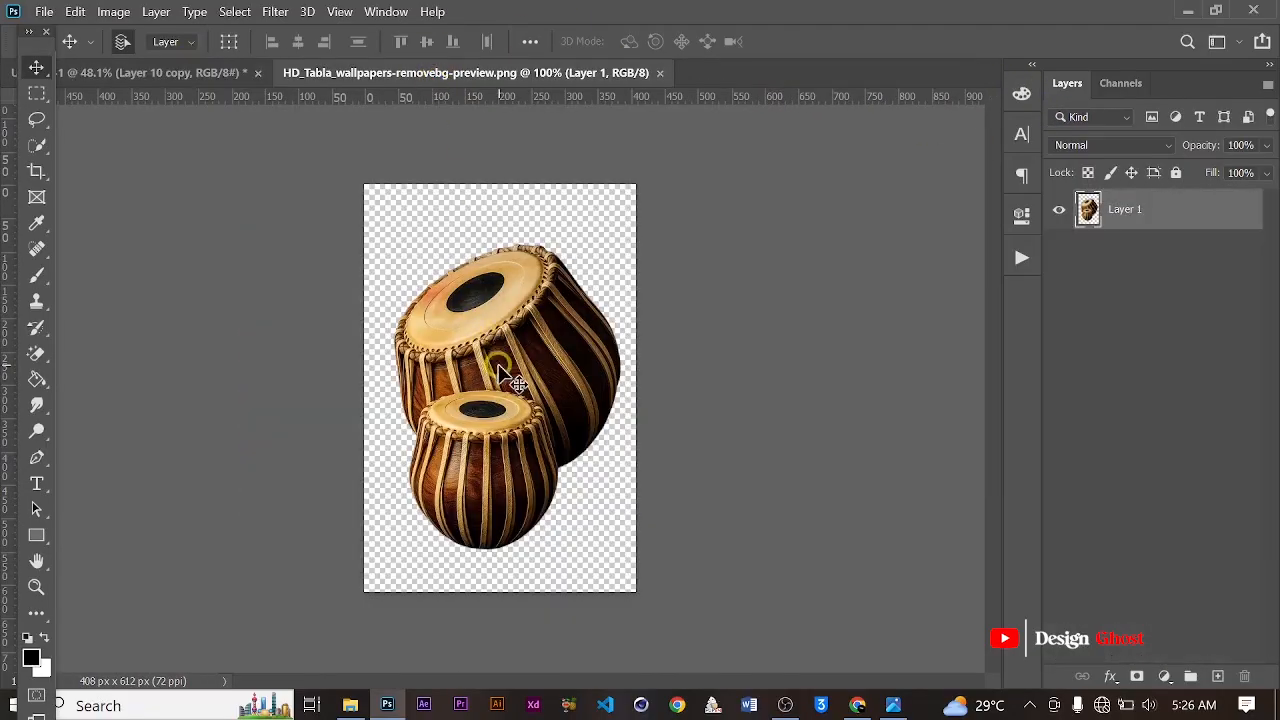
drag(498, 367, 425, 528)
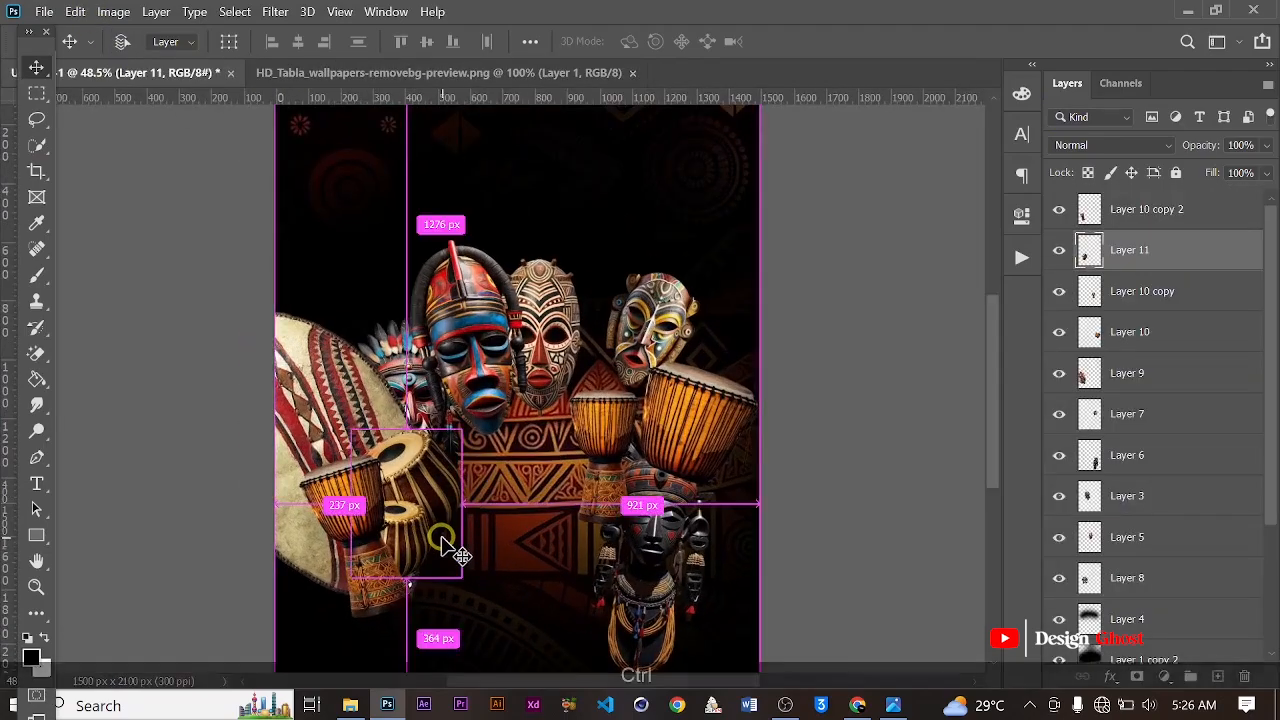
key(ctrl+equal)
key(ctrl+bracketright)
key(ctrl+bracketright)
scroll(443, 537, down, 1)
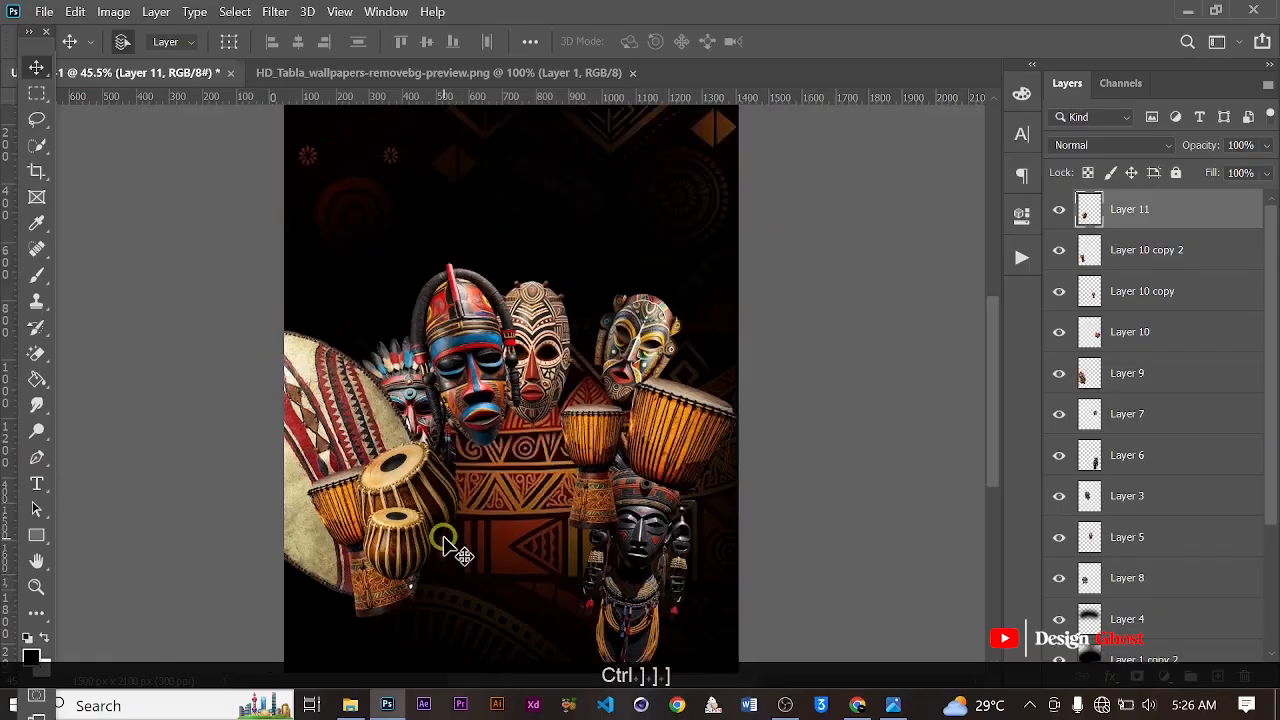
Scale the tabla drums to about 84%, rotate them about 46 degrees clockwise and place them against the djembe on the shield.
key(ctrl+t)
scroll(460, 480, up, 3)
drag(470, 437, 437, 540)
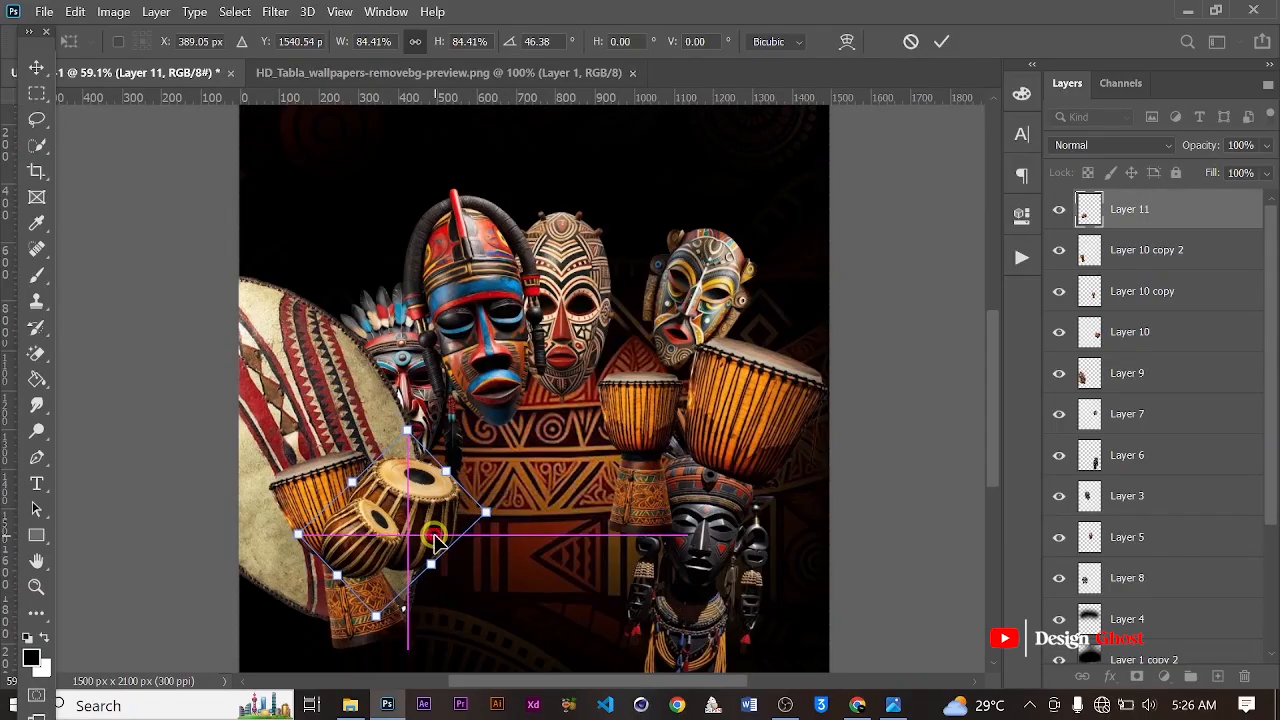
key(Return)
key(ctrl+0)
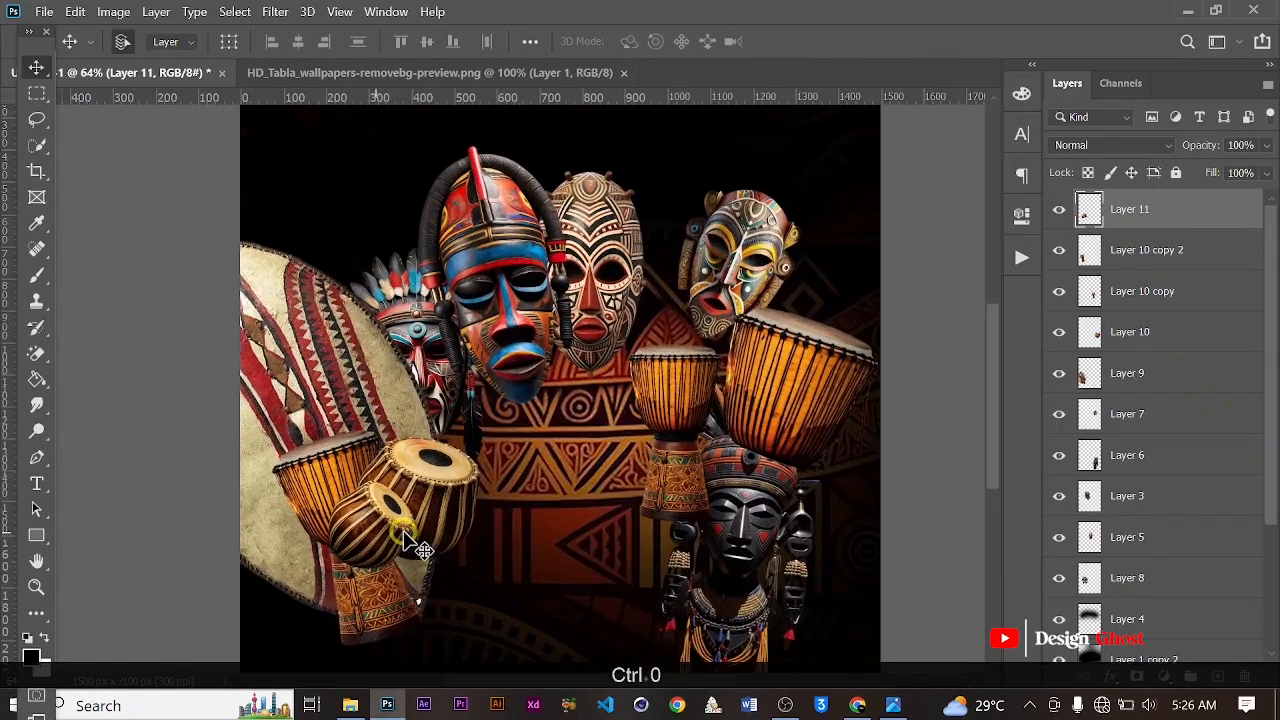
Move the tabla drums and the djembe behind them together slightly up and outward on the shield.
ctrl+click(1197, 255)
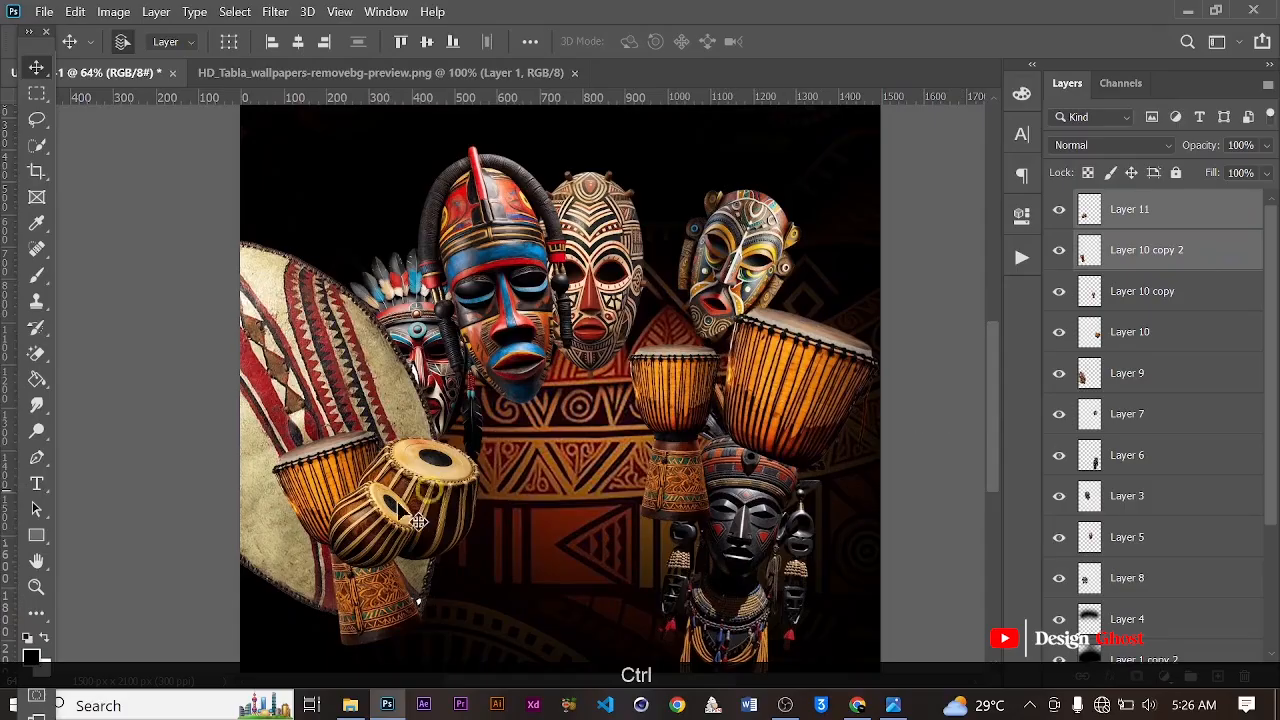
drag(375, 488, 349, 450)
key(Return)
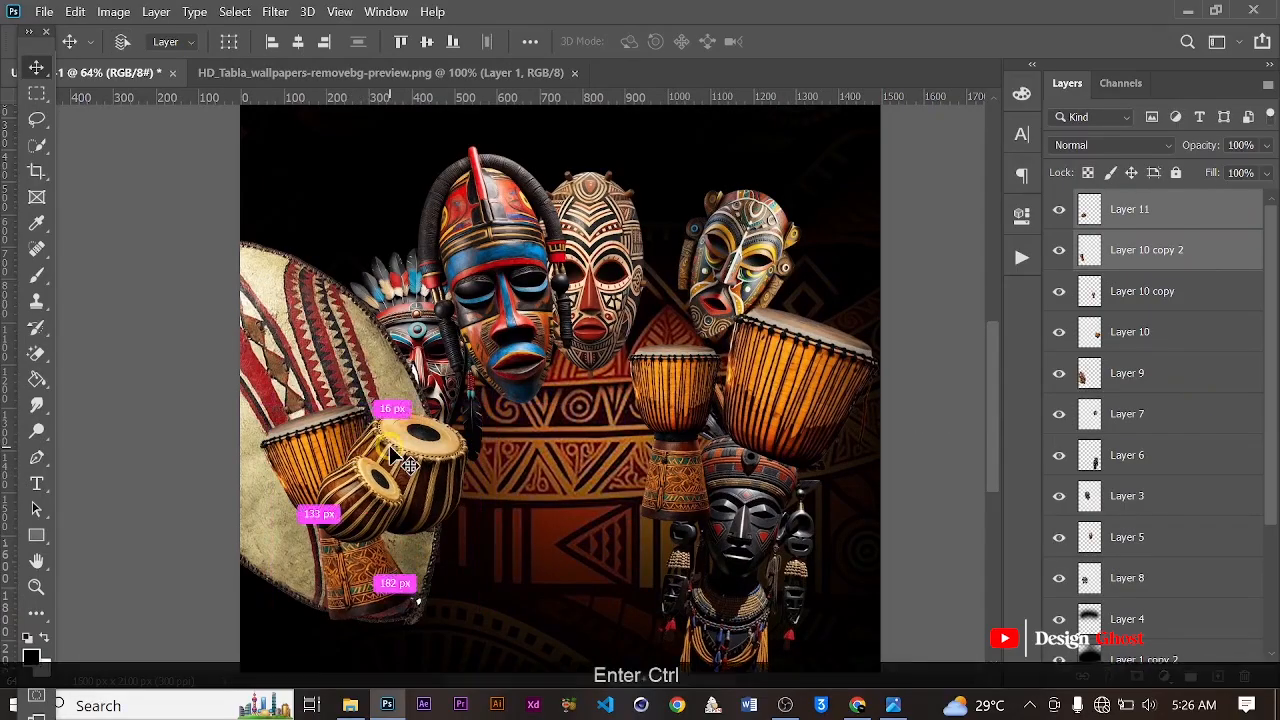
key(ctrl+0)
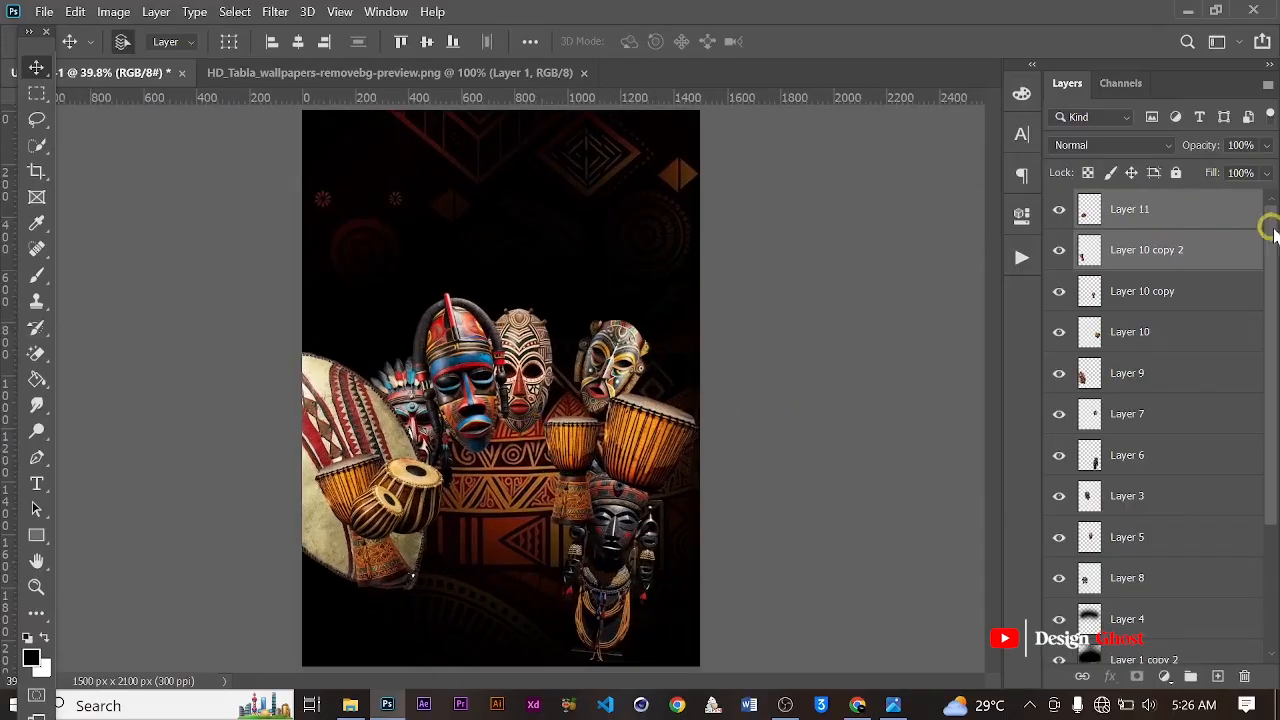
Group the layers from Layer 10 copy 2 down to Layer 8 and place Layer 11 at the top of that group.
scroll(1172, 405, down, 2)
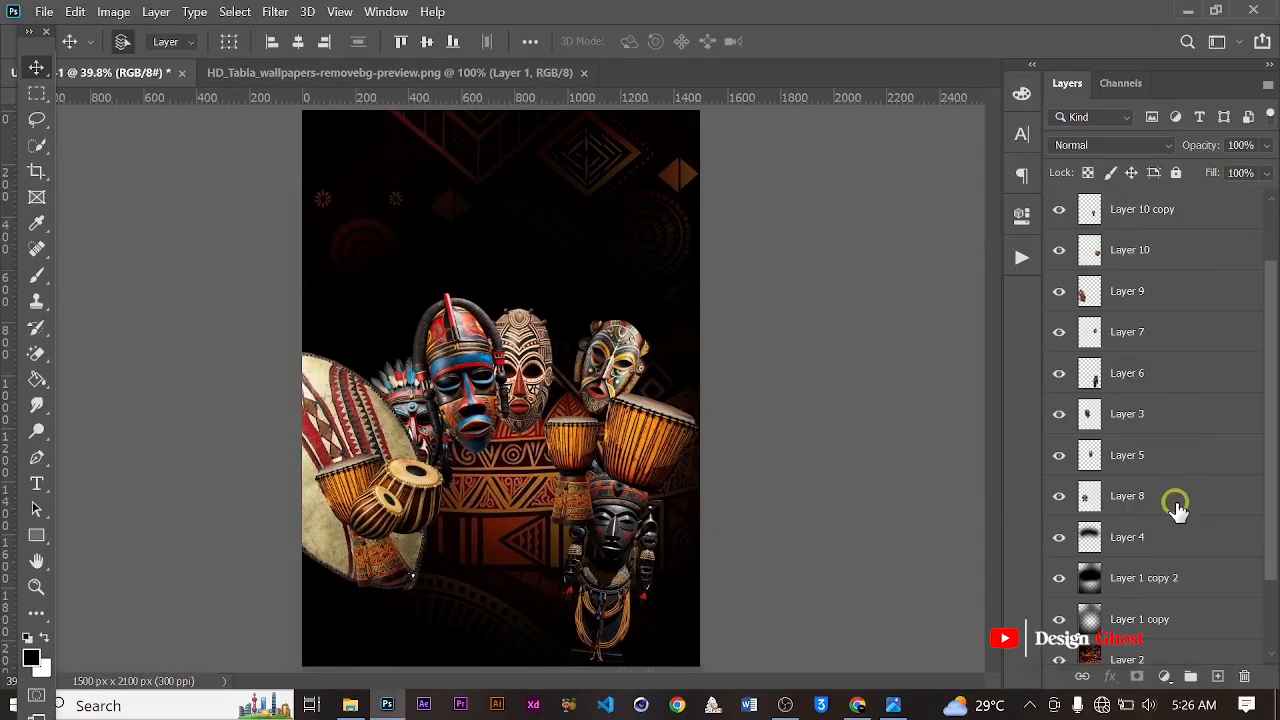
shift+click(1175, 508)
key(ctrl+g)
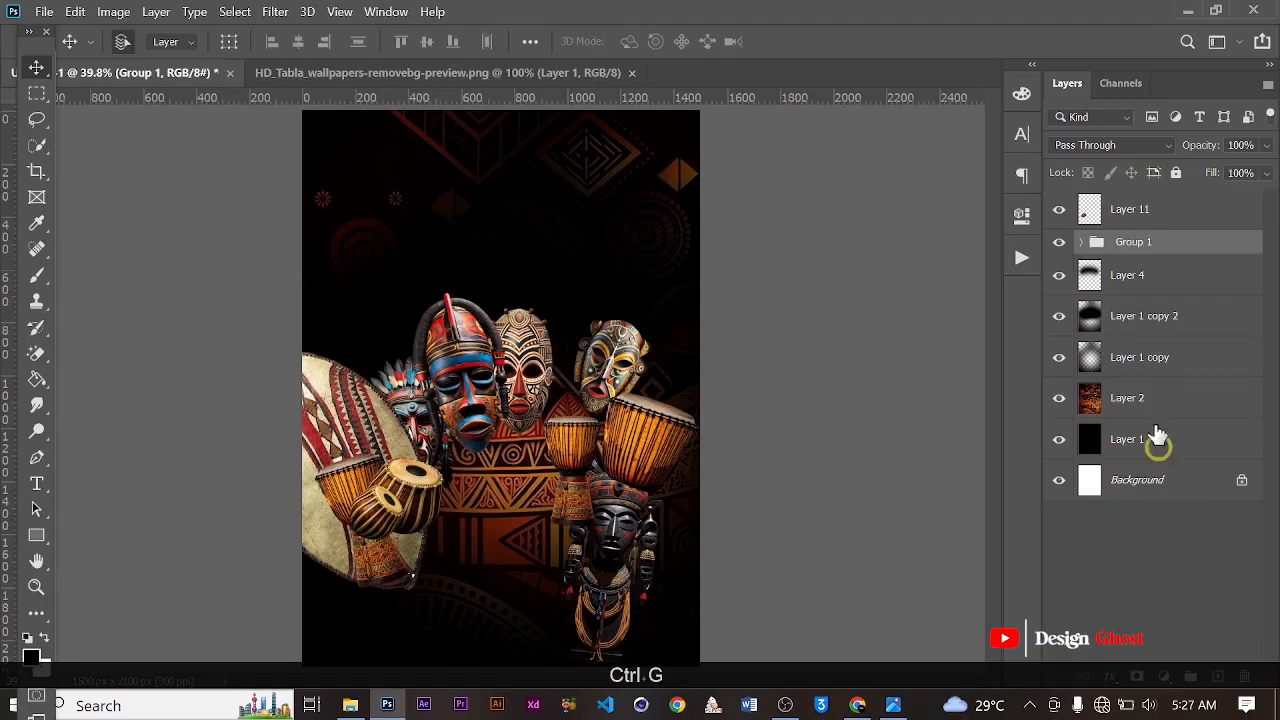
click(1081, 242)
click(1145, 210)
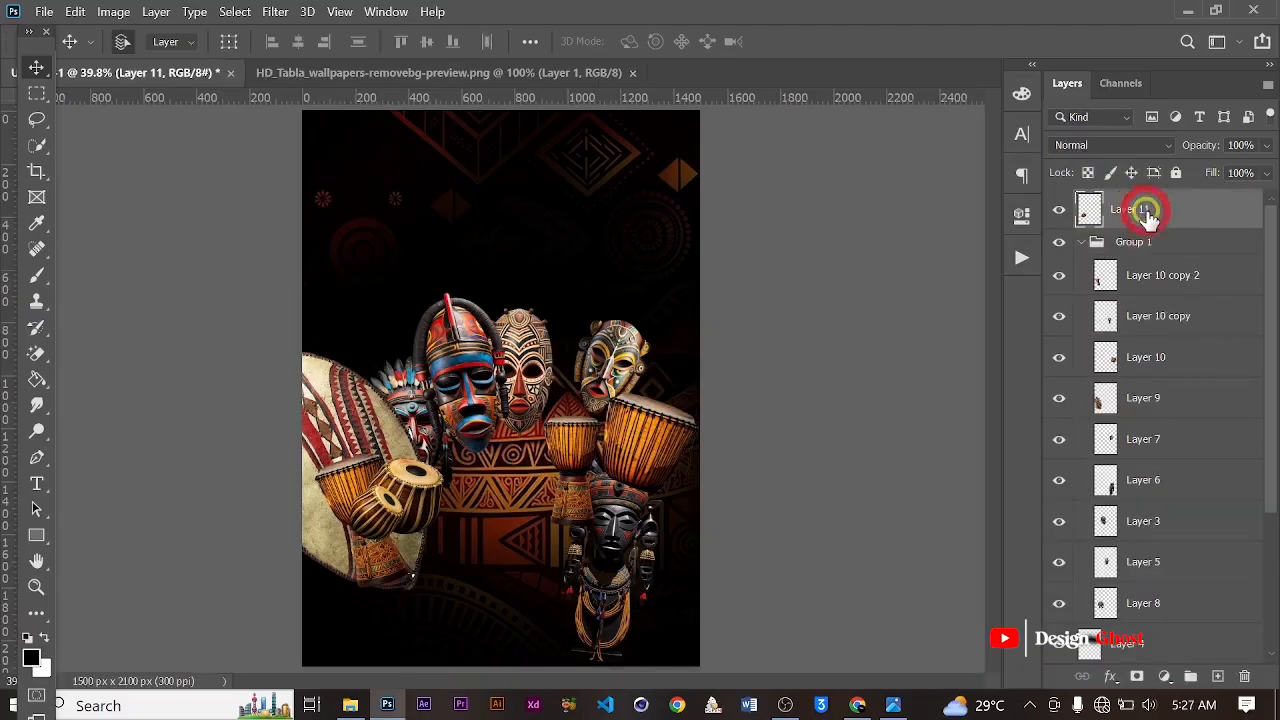
key(ctrl+bracketleft)
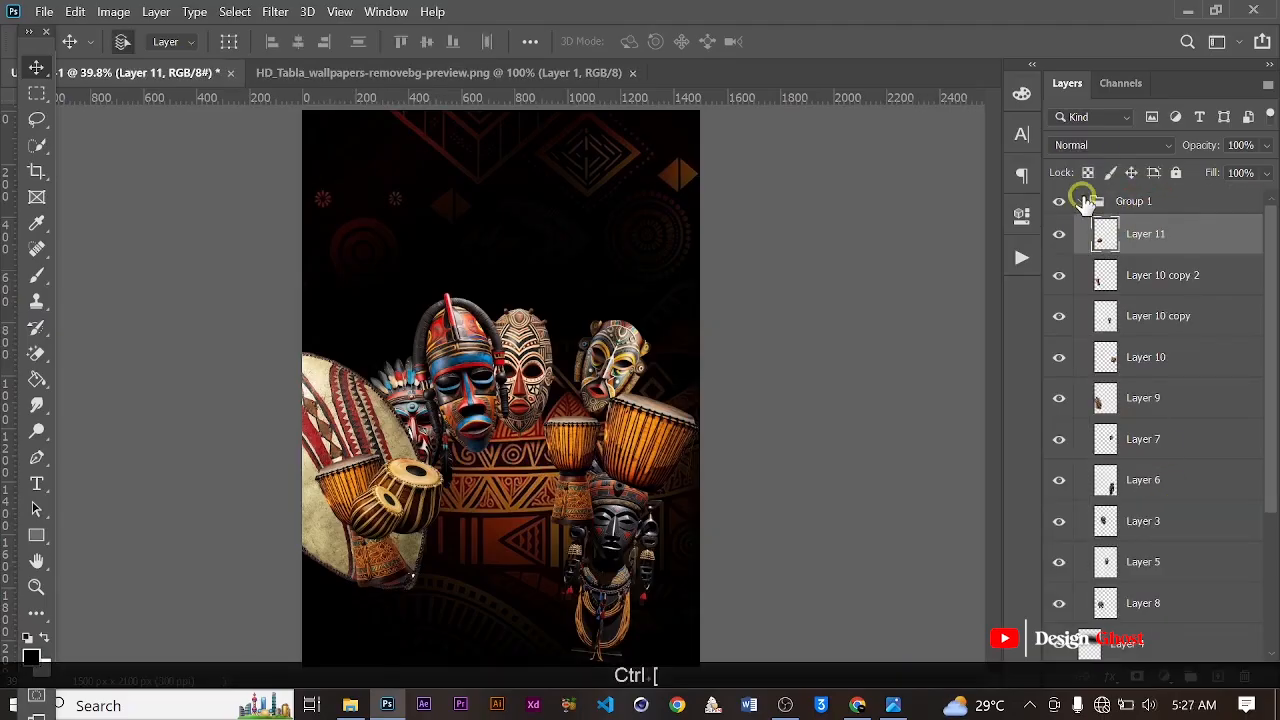
click(1081, 201)
Rename the layer group as Mask and dismiss the save dialog.
click(1170, 204)
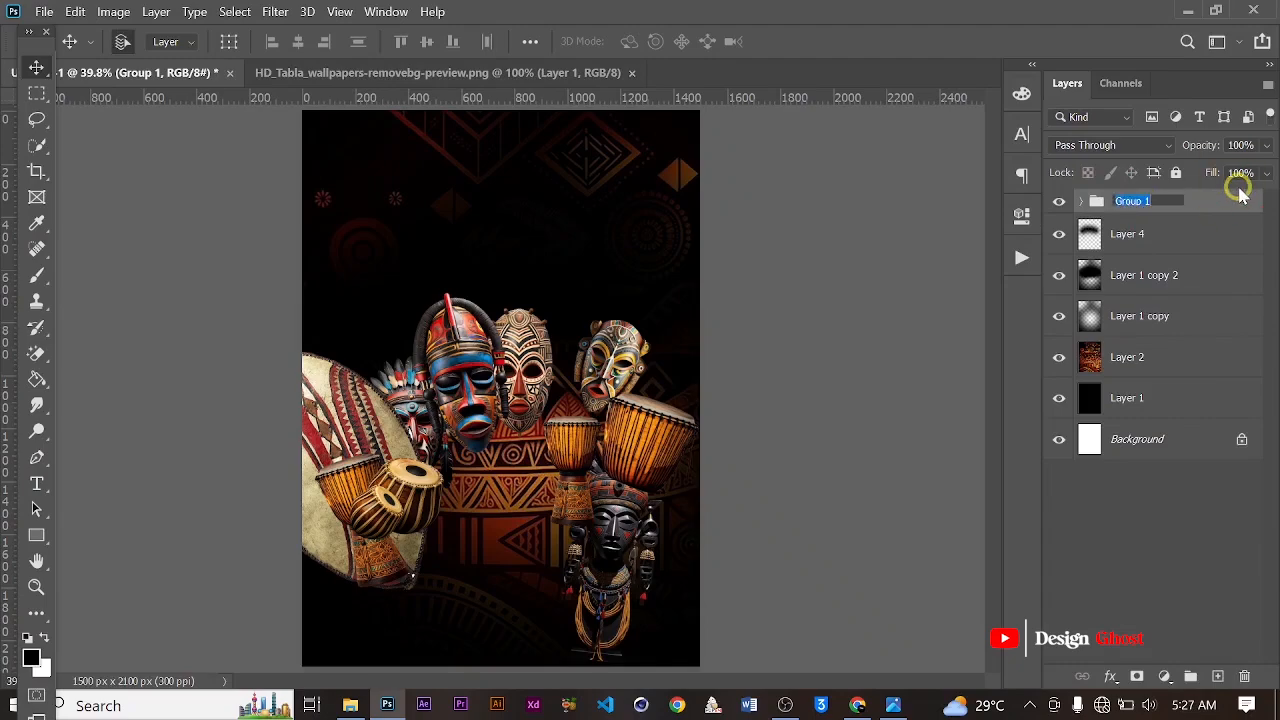
text(Mas)
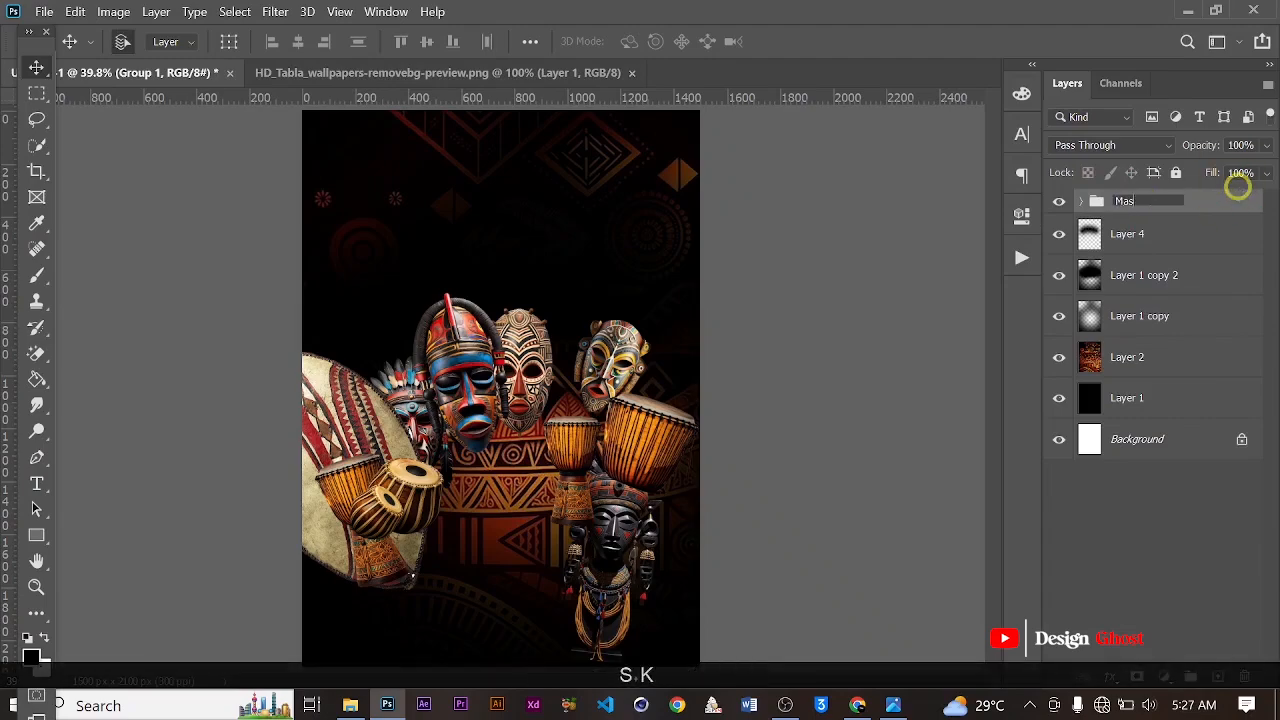
text(k)
key(Return)
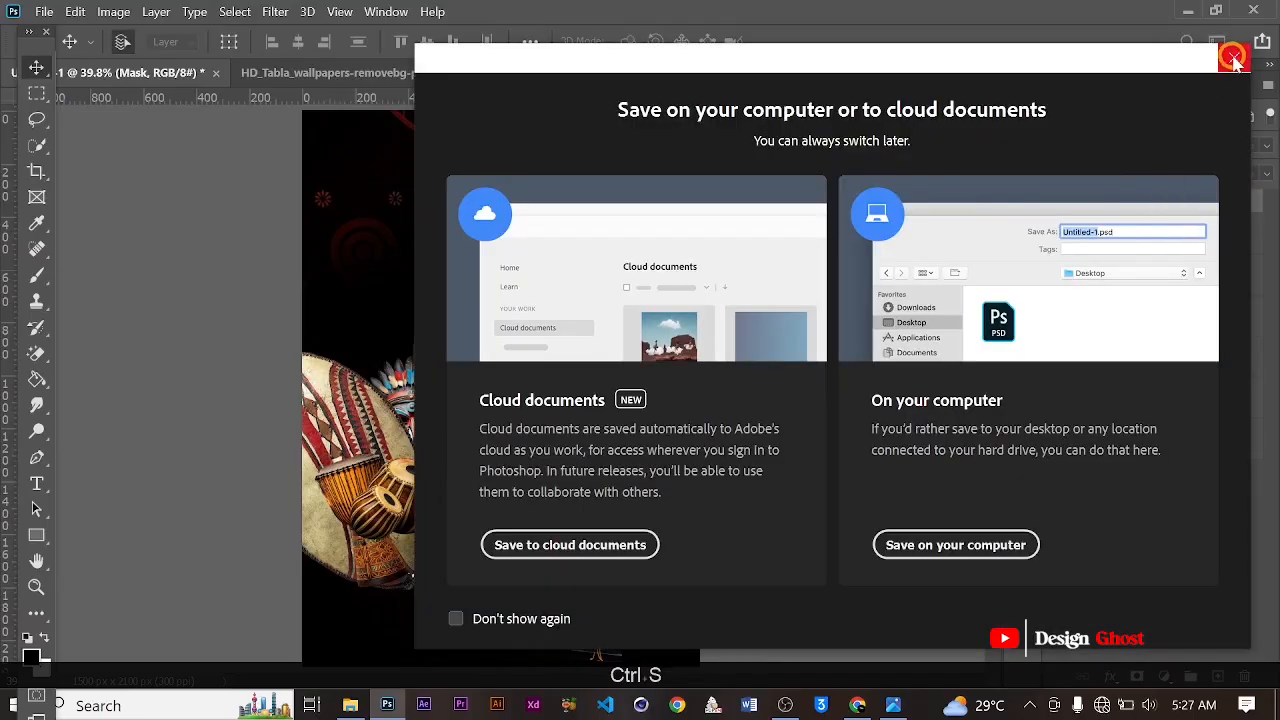
click(1232, 58)
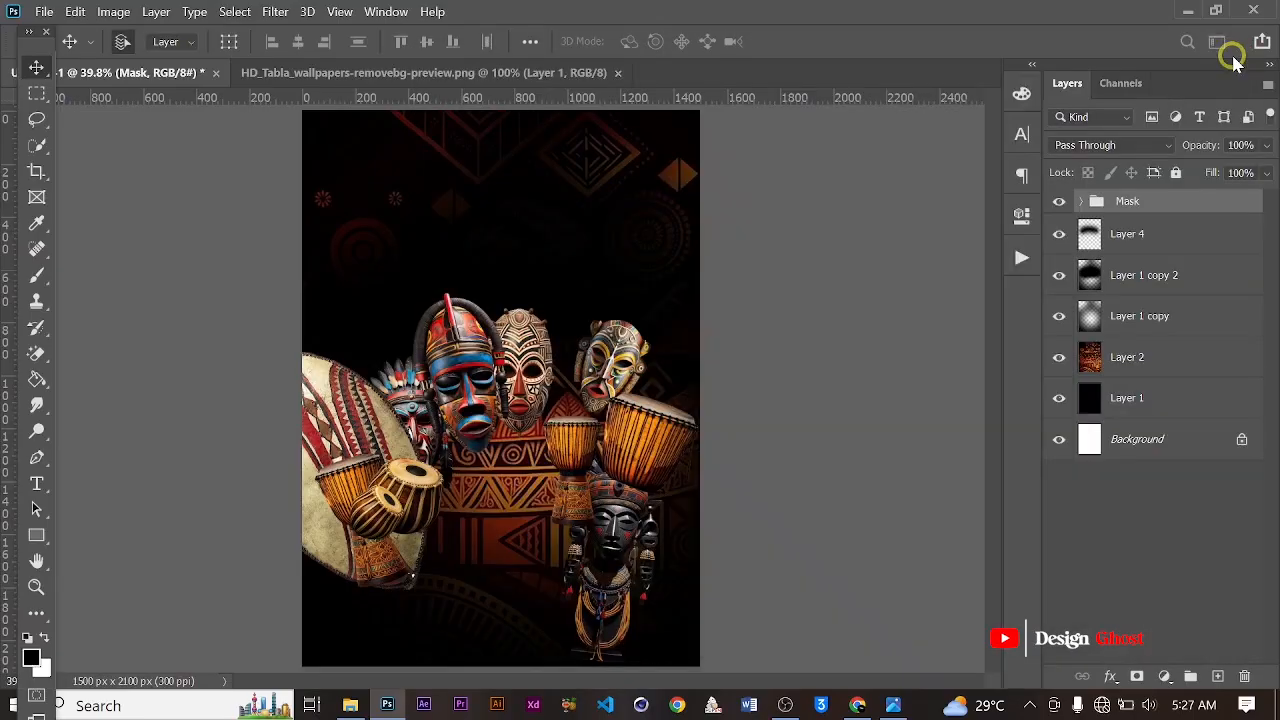
Examine the arrangement of masks, drums, shield and statue across the flyer.
scroll(570, 332, up, 3)
key(space)
drag(552, 388, 626, 337)
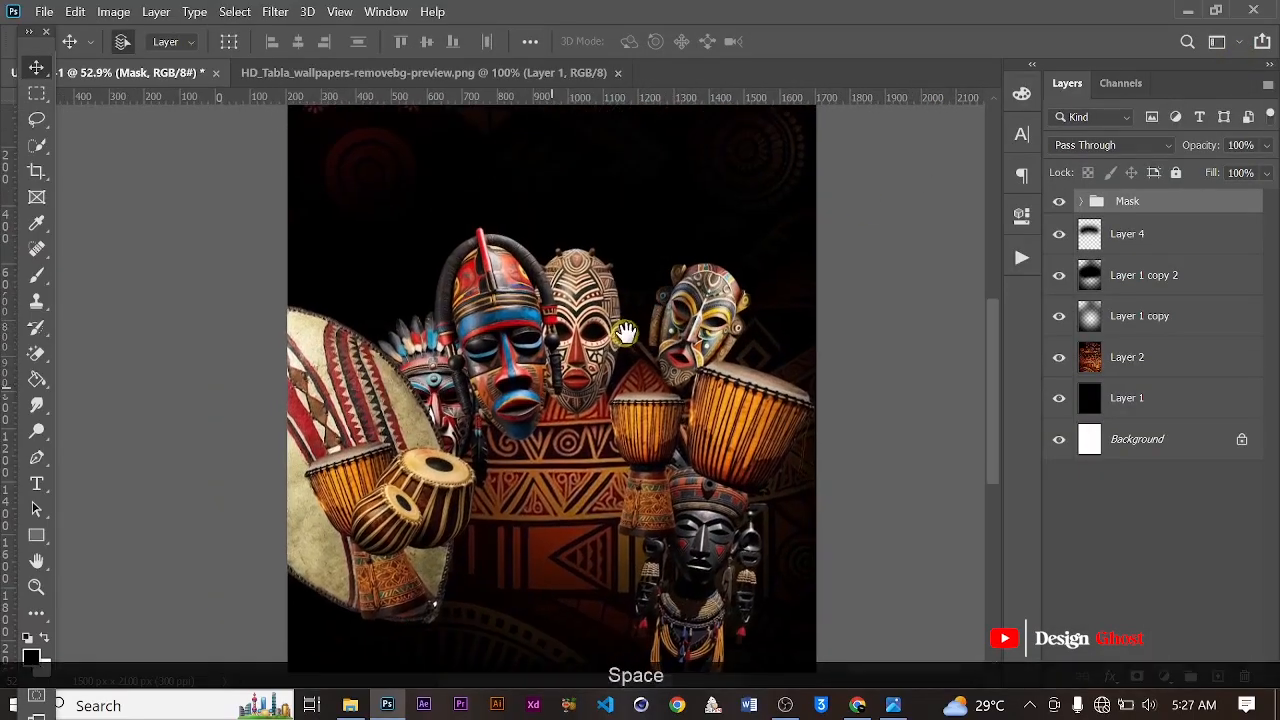
scroll(626, 336, down, 1)
scroll(626, 335, down, 1)
key(ctrl+0)
scroll(548, 363, up, 4)
key(space)
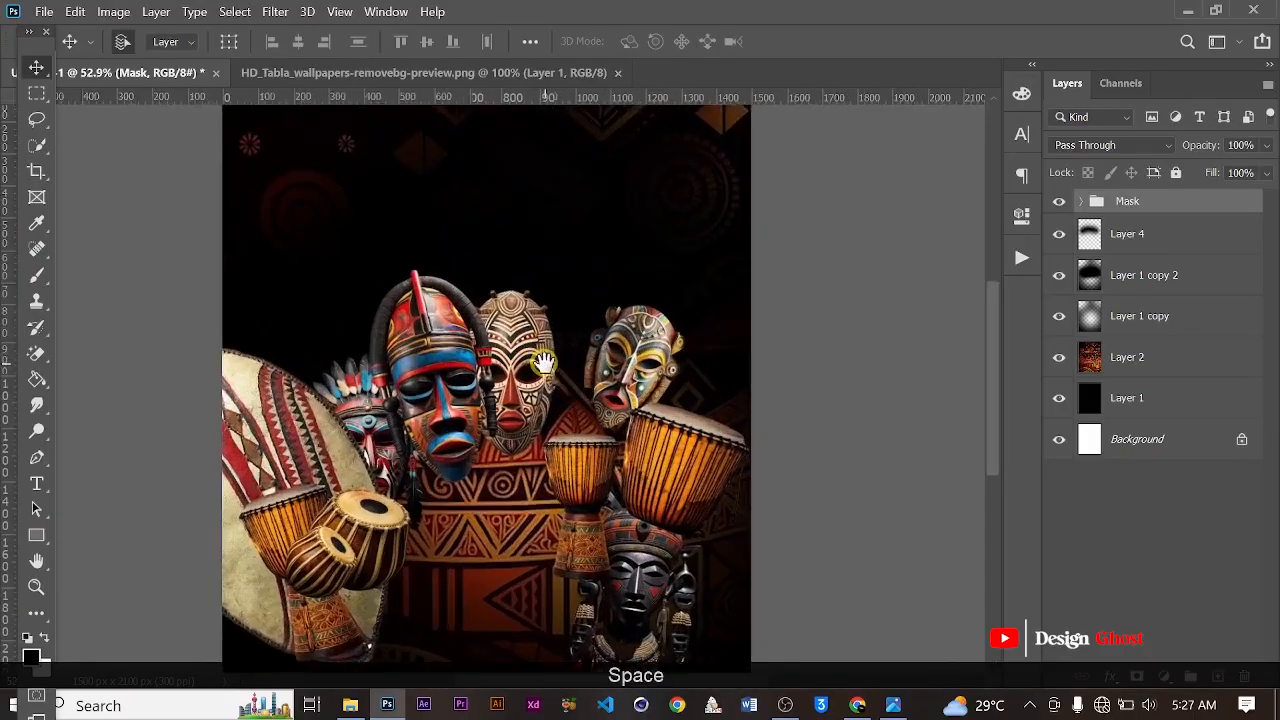
drag(548, 413, 582, 336)
scroll(582, 336, down, 1)
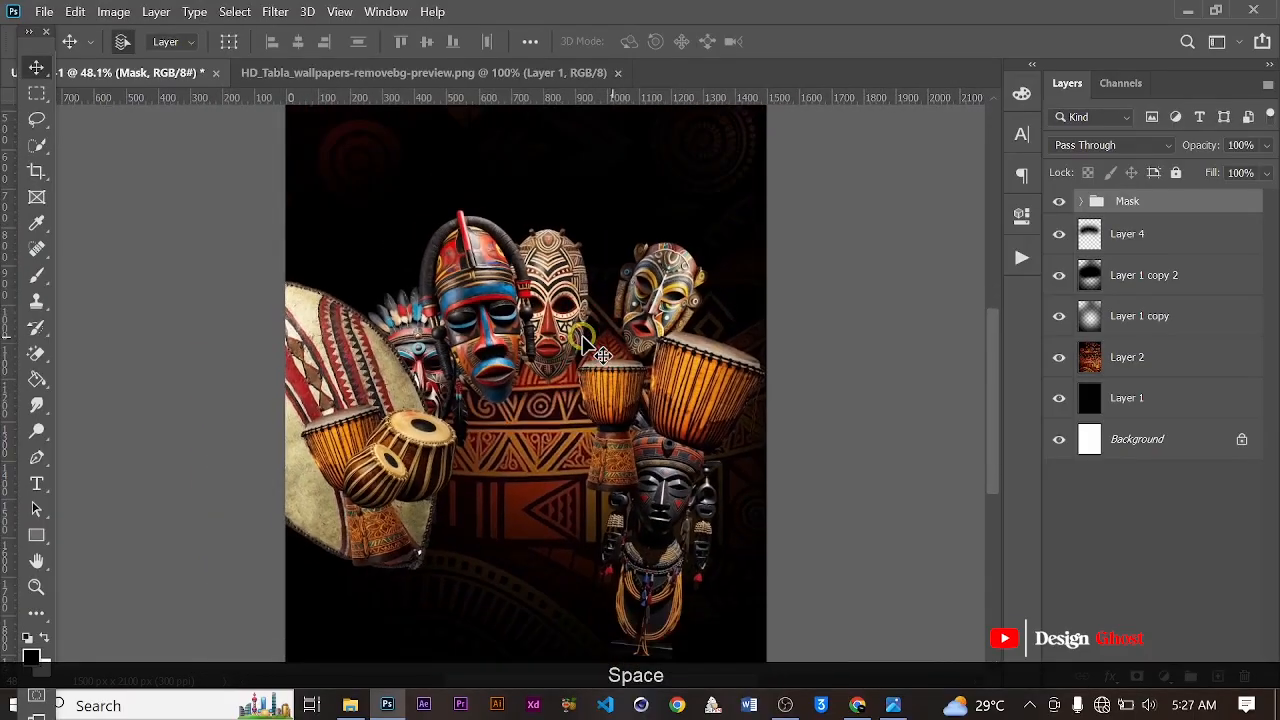
Move the black shadow of Layer 4 up so it darkens the pattern in the flyer's upper area.
click(1150, 240)
scroll(612, 240, down, 1)
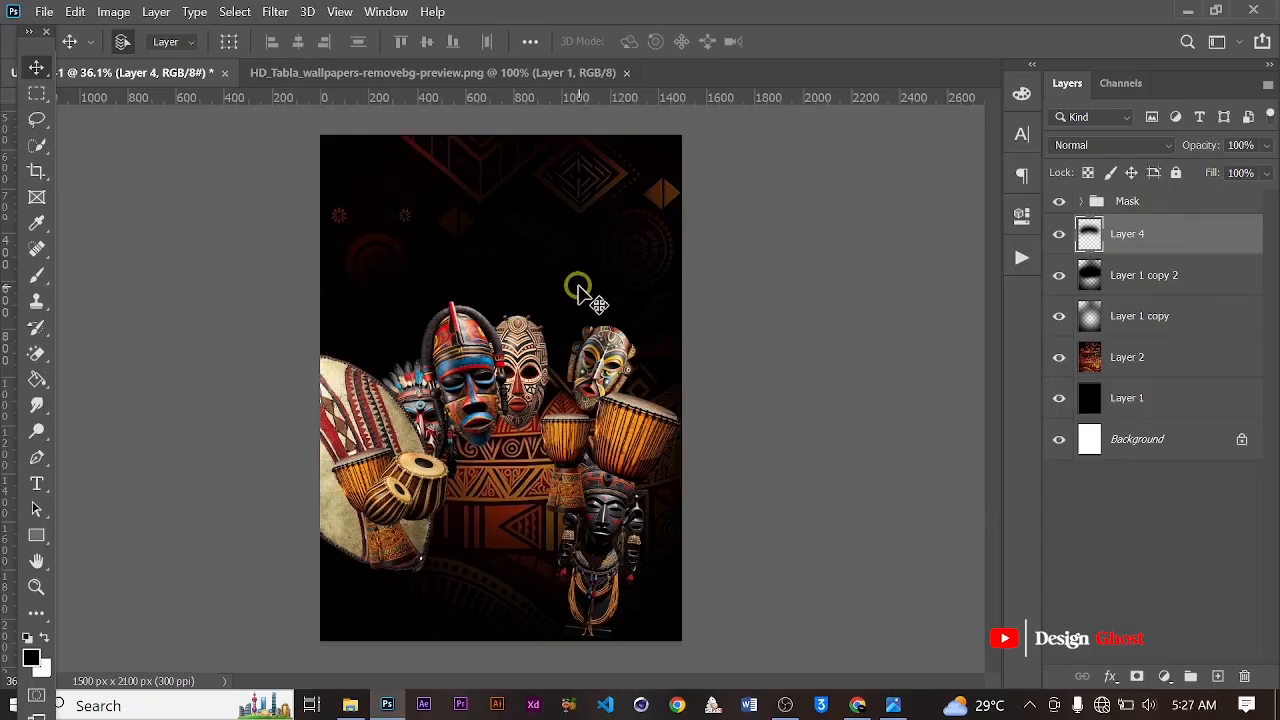
drag(580, 292, 572, 196)
key(Return)
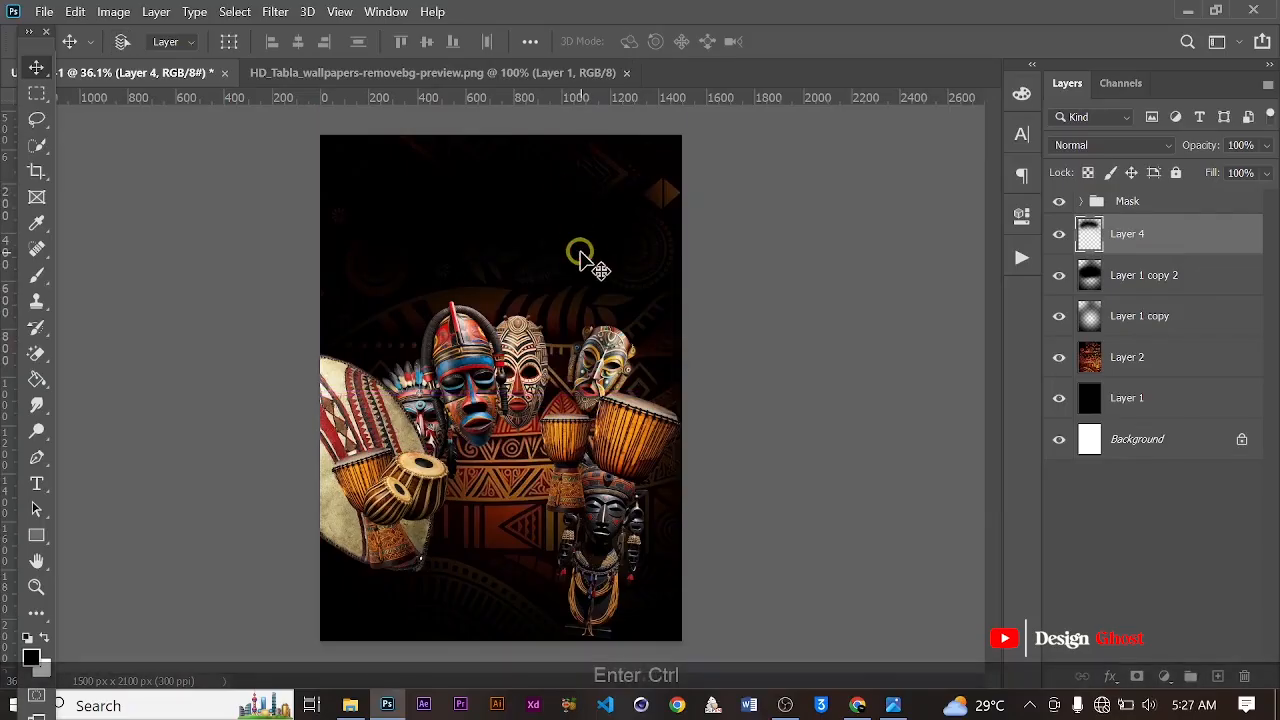
key(ctrl+0)
Unlock the Background layer and stamp all layers with the Mask group into a merged copy above them.
click(1151, 206)
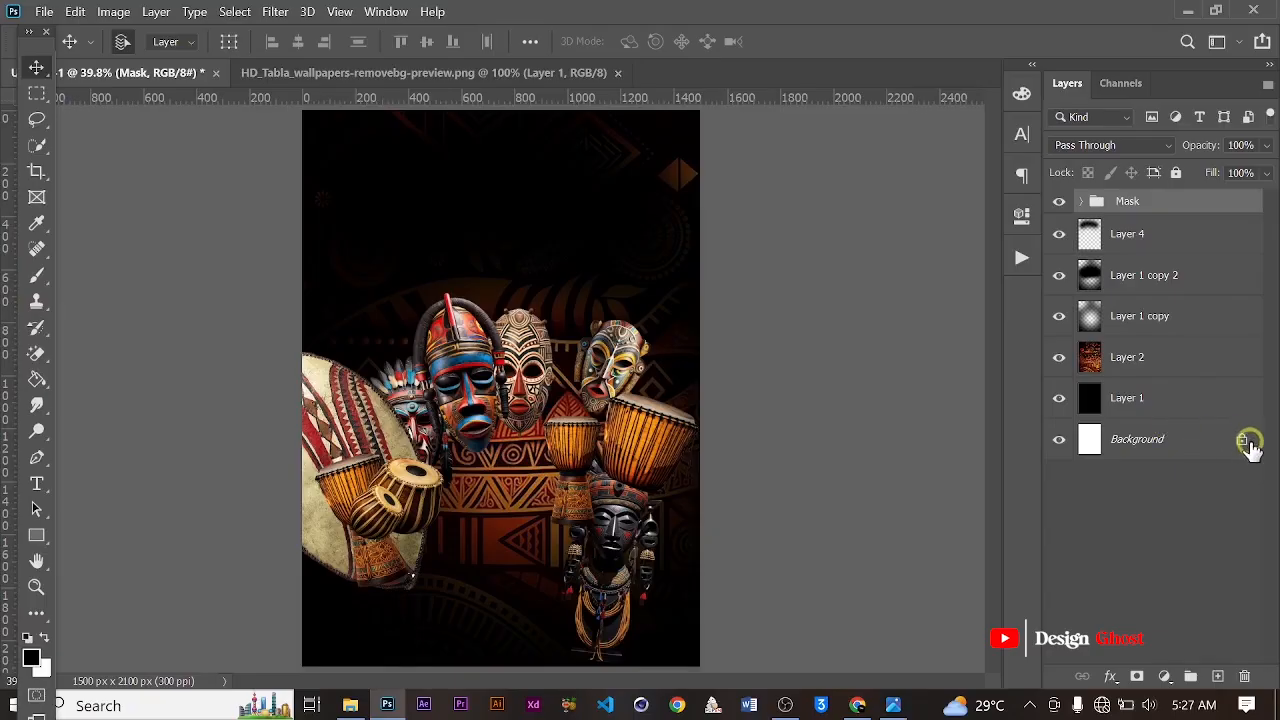
click(1245, 441)
shift+click(1151, 205)
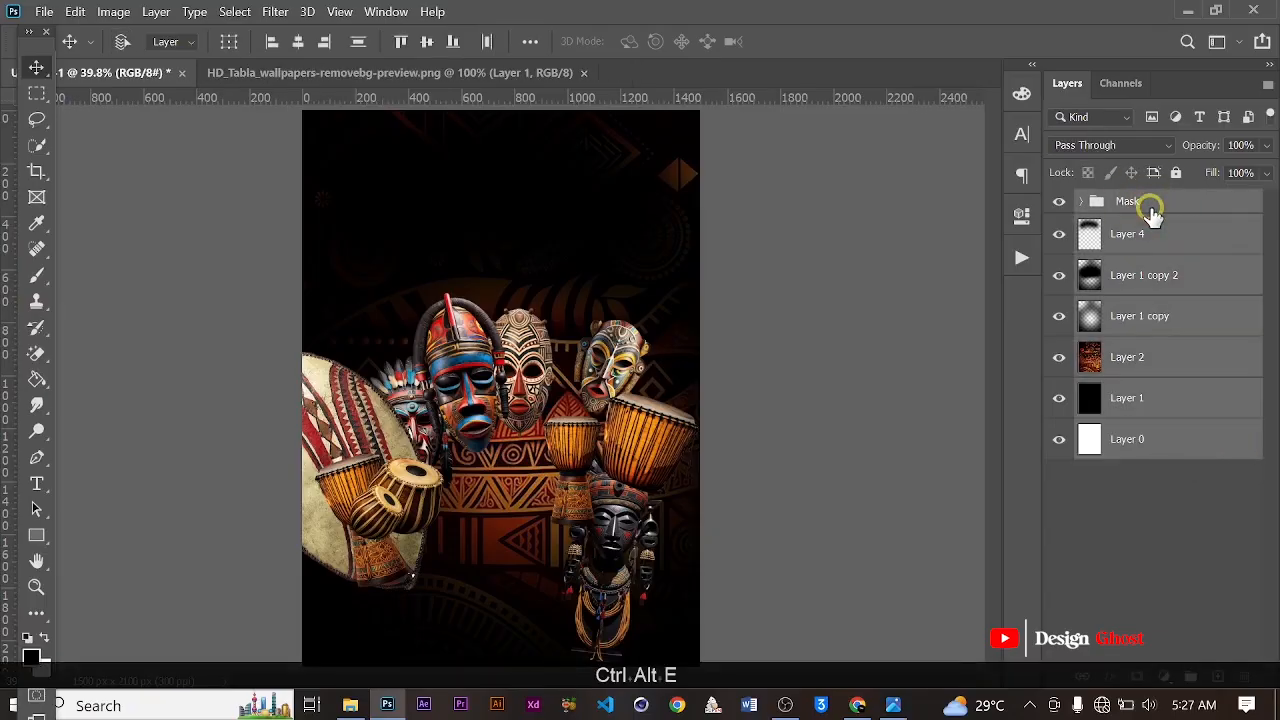
key(ctrl+alt+e)
scroll(777, 326, down, 2)
scroll(611, 386, up, 3)
key(Return)
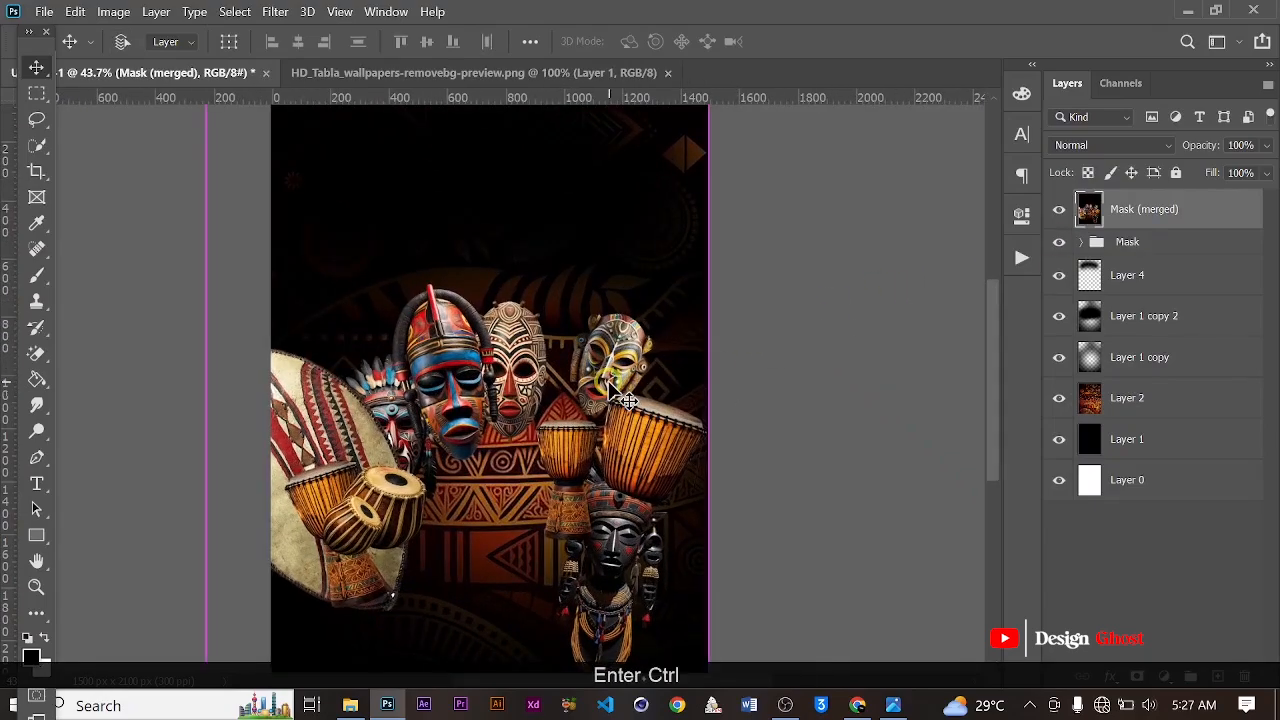
Add a new layer above the merged copy and set the foreground colour to orange, RGB 255, 90, 0.
key(ctrl+0)
scroll(534, 435, up, 5)
drag(609, 492, 636, 309)
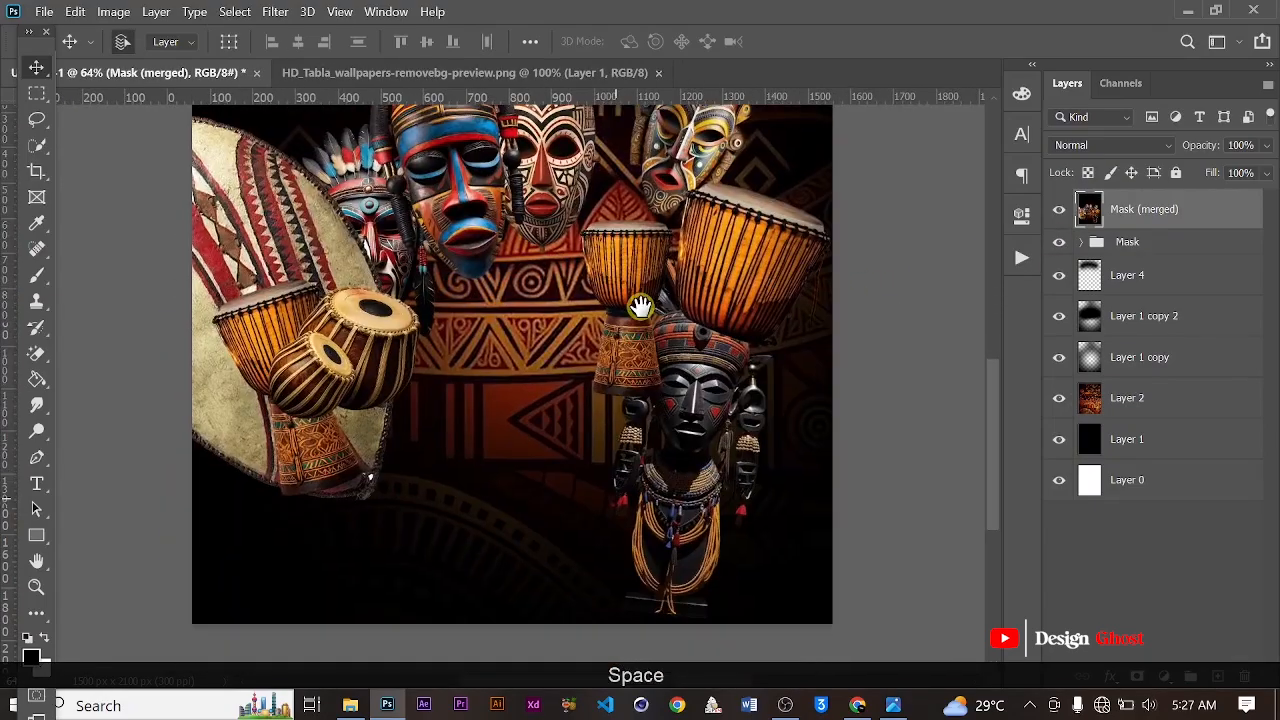
scroll(631, 315, down, 1)
scroll(632, 318, down, 1)
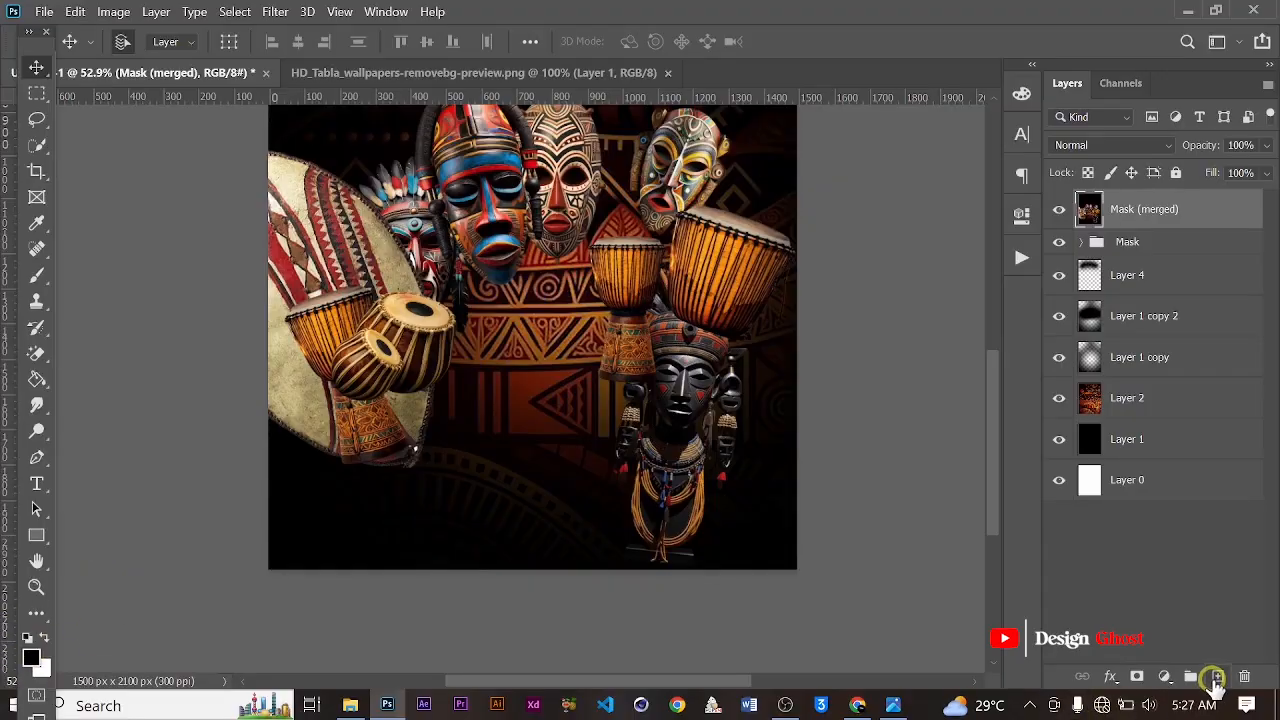
click(1216, 677)
click(32, 657)
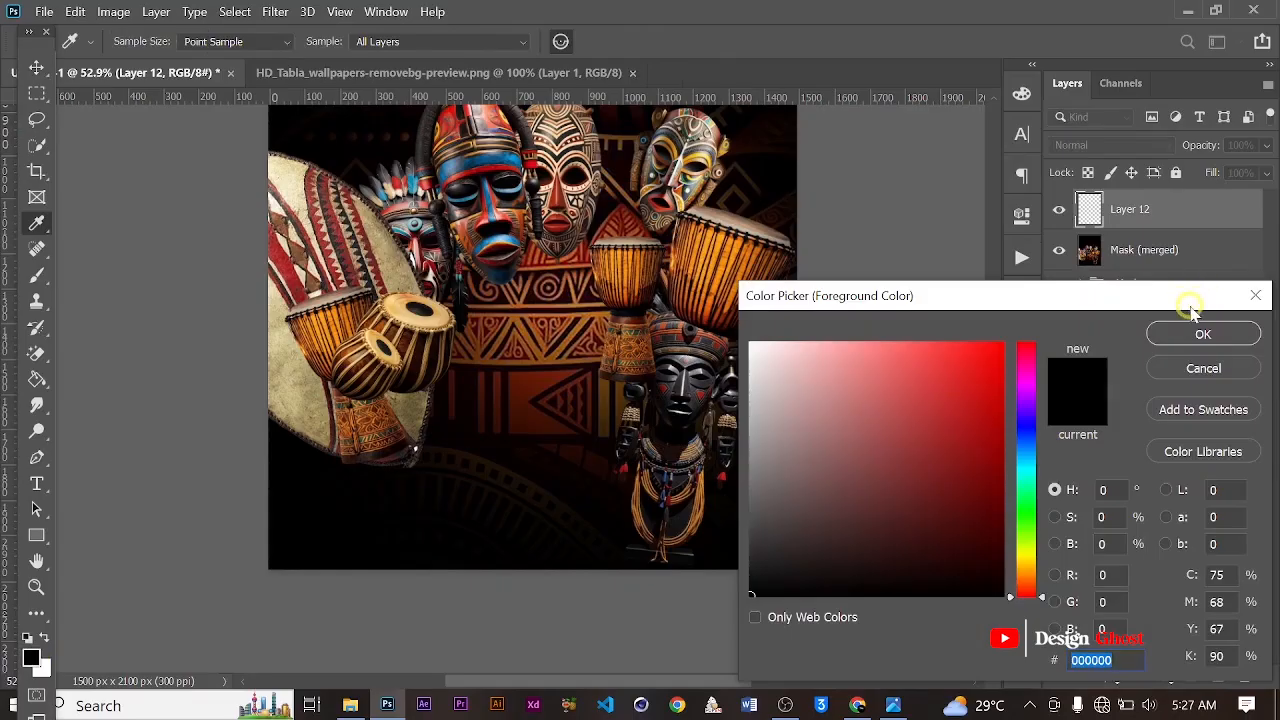
drag(1180, 313, 1172, 299)
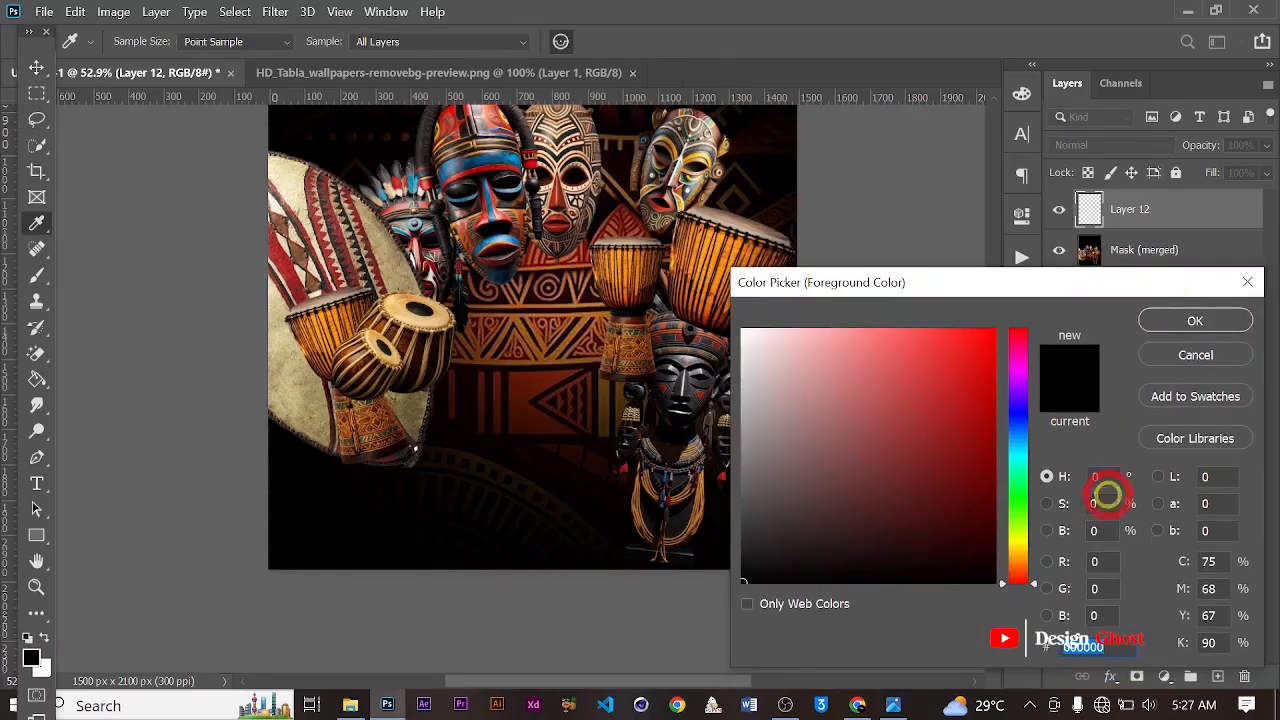
click(1021, 561)
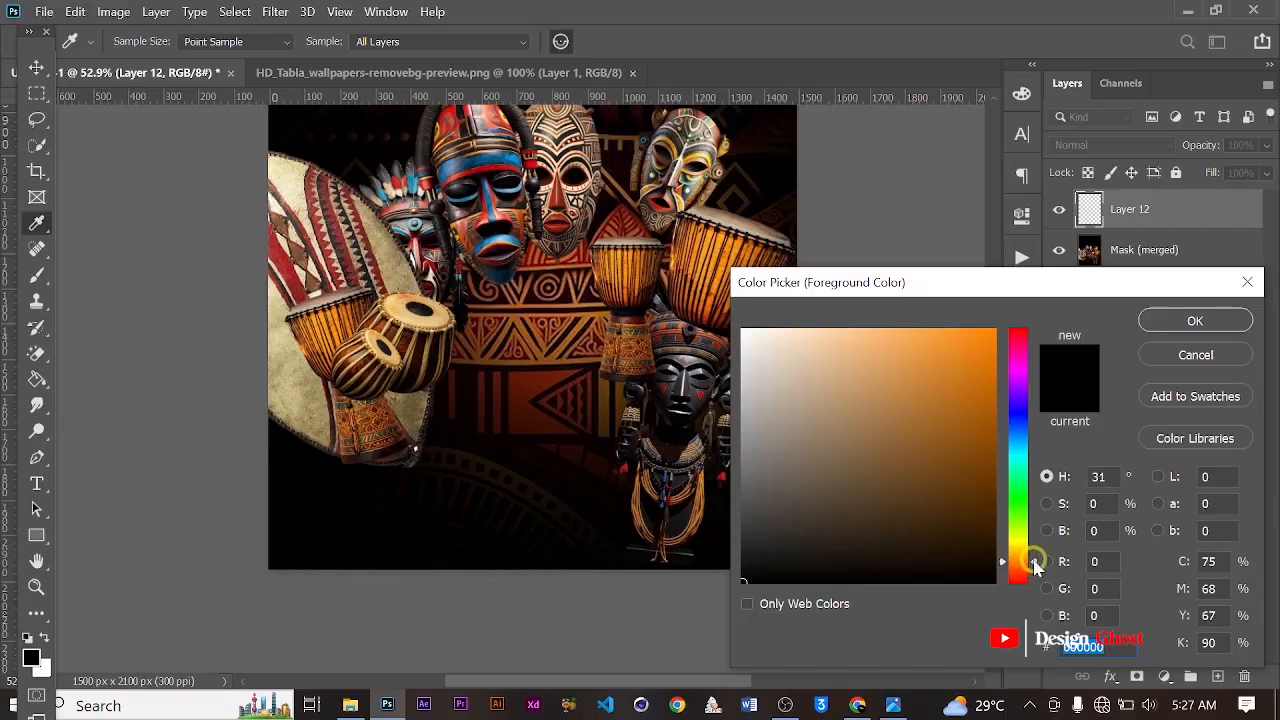
drag(1033, 562, 1034, 569)
mouse_move(956, 364)
mouse_down()
mouse_move(997, 397)
mouse_move(1025, 323)
mouse_up()
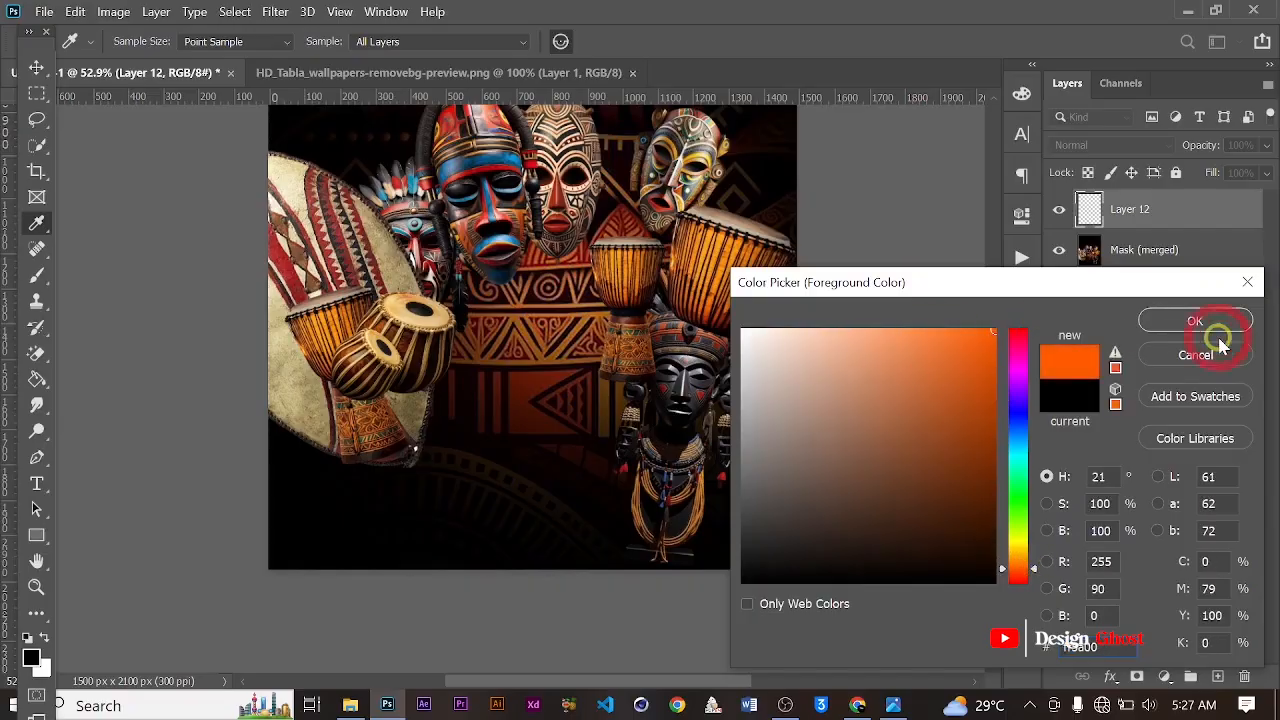
click(1194, 320)
key(v)
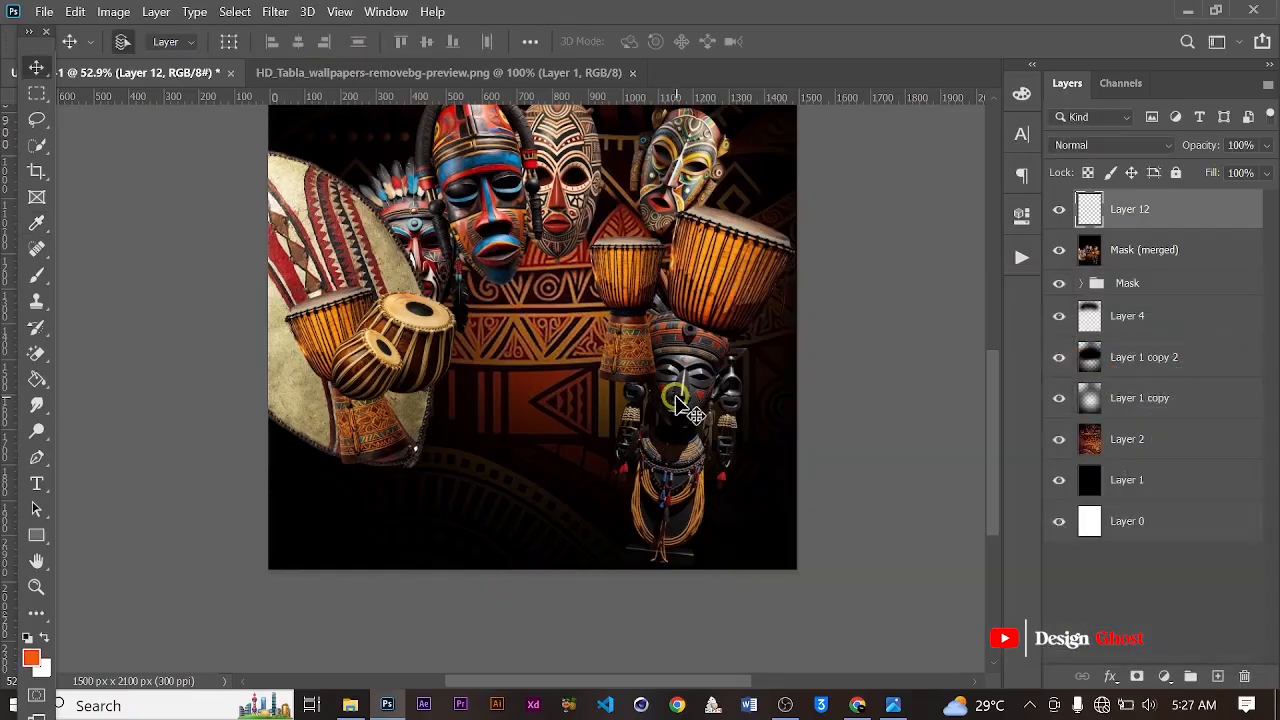
Enlarge the soft brush to 1300 px and paint one orange glow between the shield drums and the statue.
key(b)
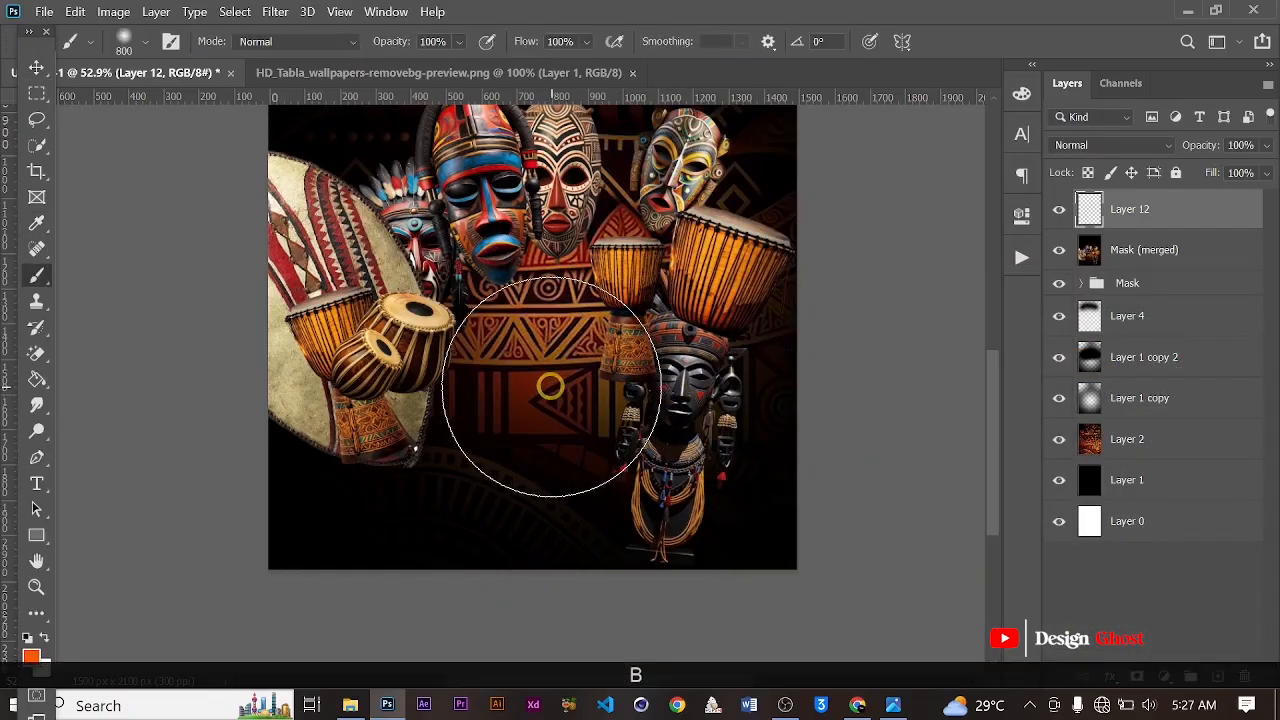
key(bracketright)
key(bracketright)
key(bracketright)
key(bracketright)
key(bracketright)
click(552, 380)
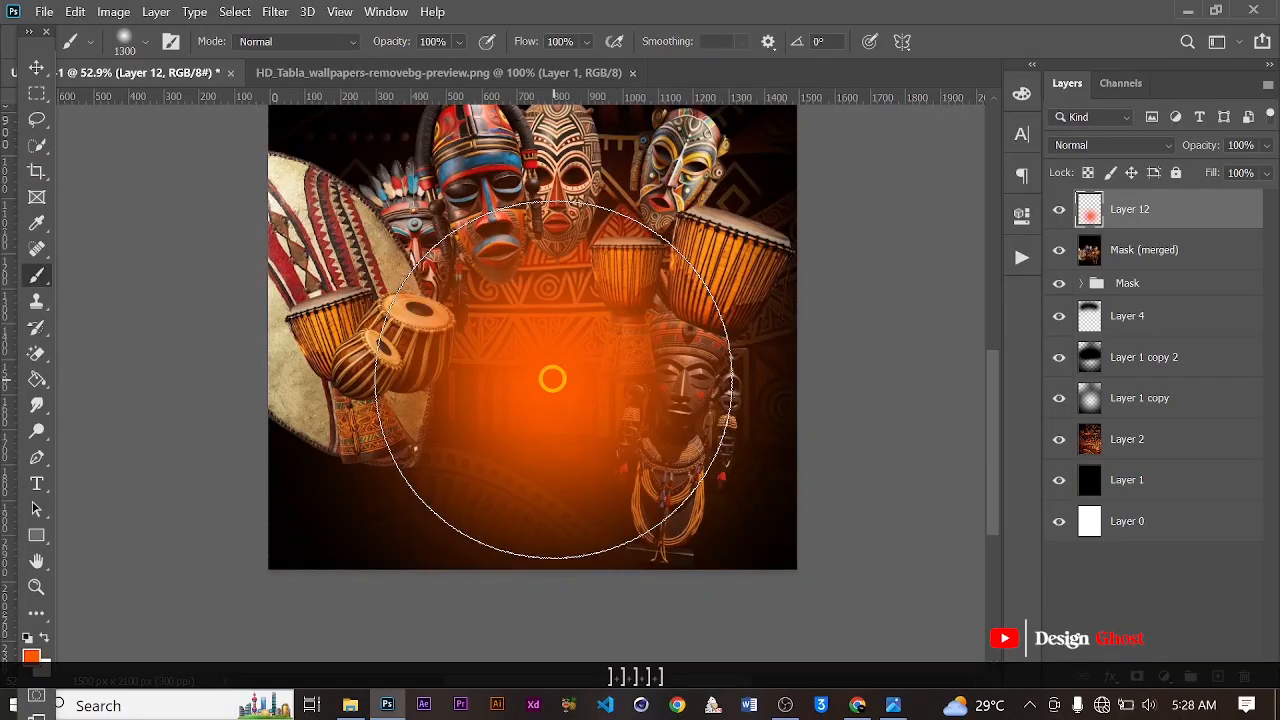
Move the orange glow slightly higher, centred between the drums and the statue.
click(38, 69)
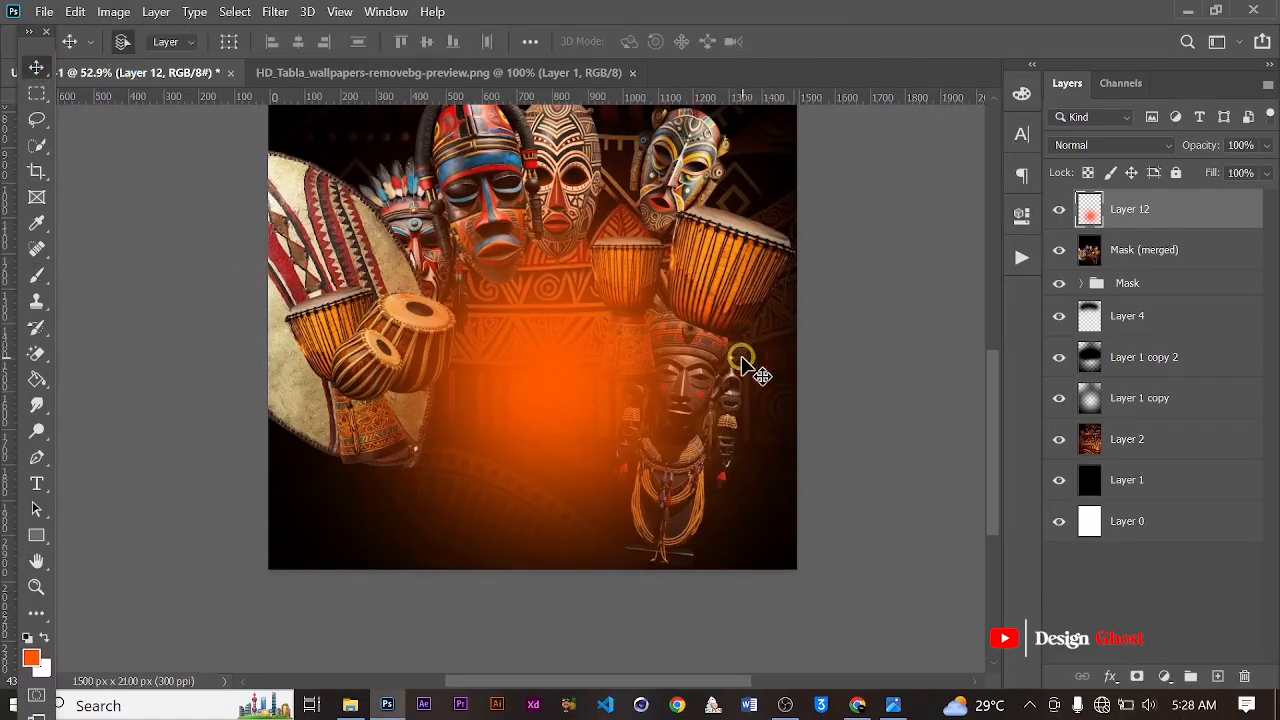
scroll(743, 366, down, 1)
drag(560, 423, 566, 392)
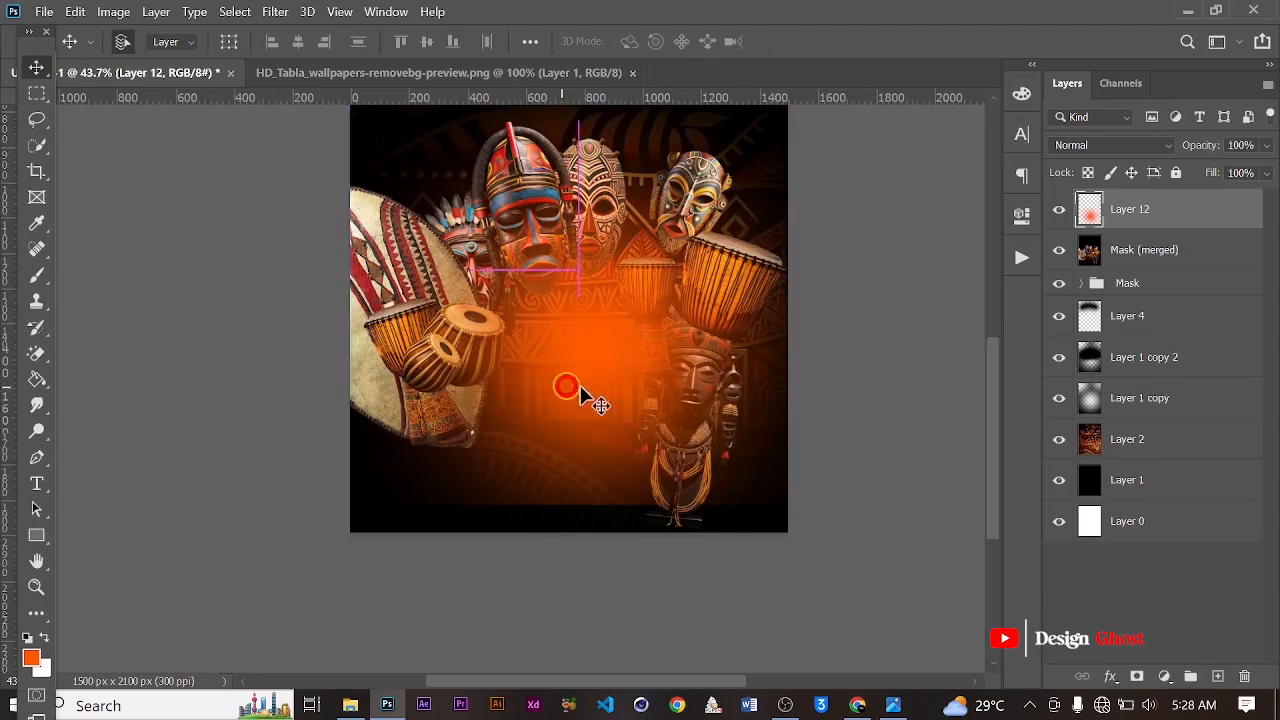
scroll(666, 408, up, 1)
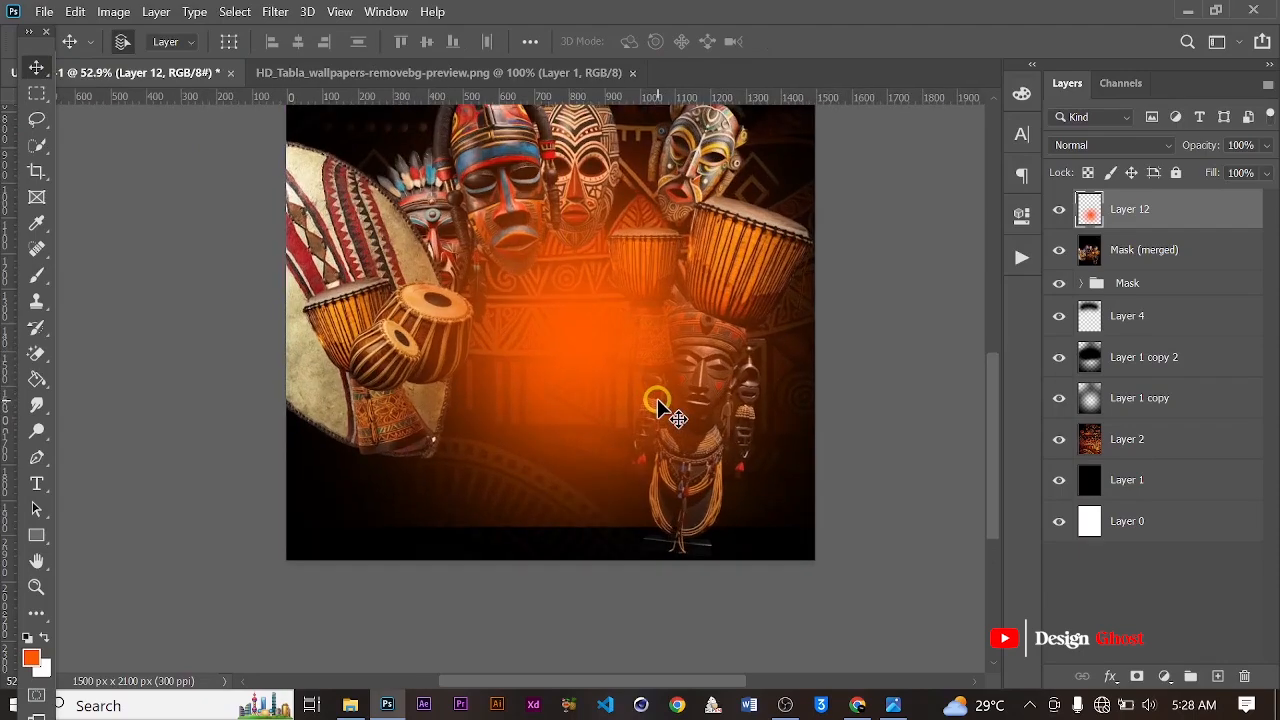
key(Return)
Erase the lower edge of the orange glow on Layer 12 using the soft Eraser tool reduced to 1000 px.
key(ctrl+0)
scroll(571, 480, up, 3)
key(space)
drag(531, 510, 555, 265)
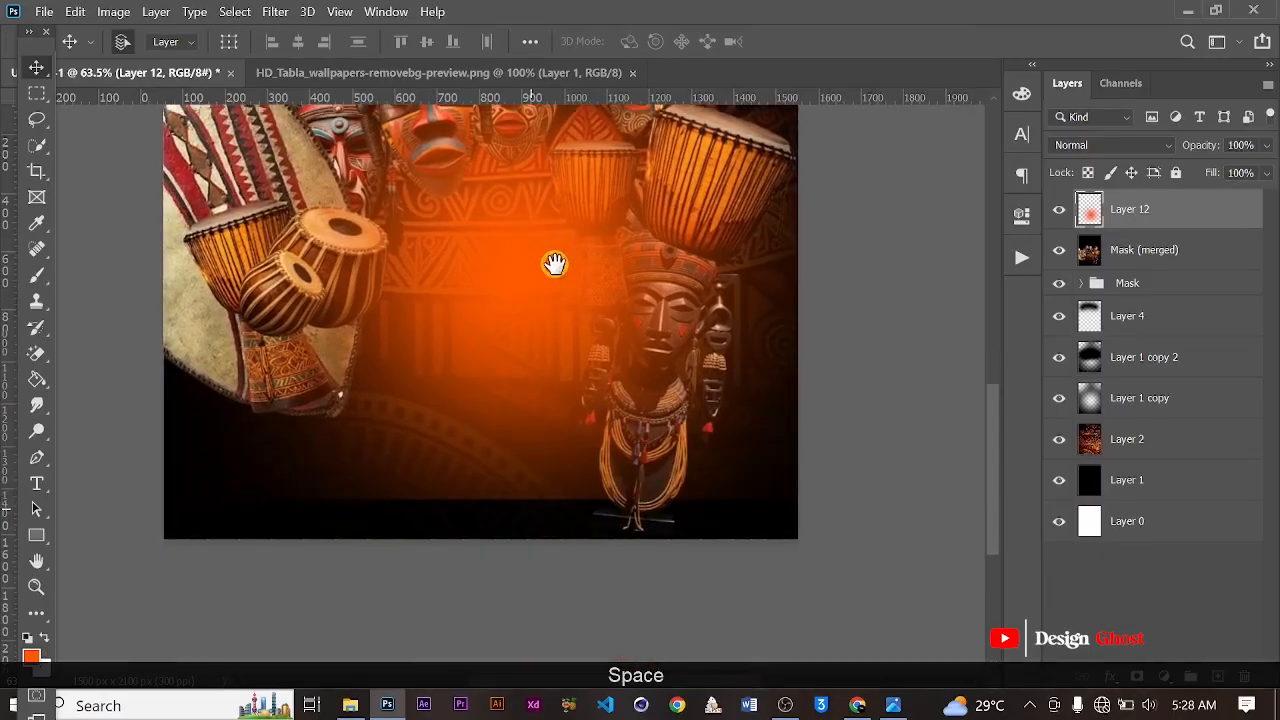
scroll(521, 333, up, 3)
scroll(755, 455, down, 3)
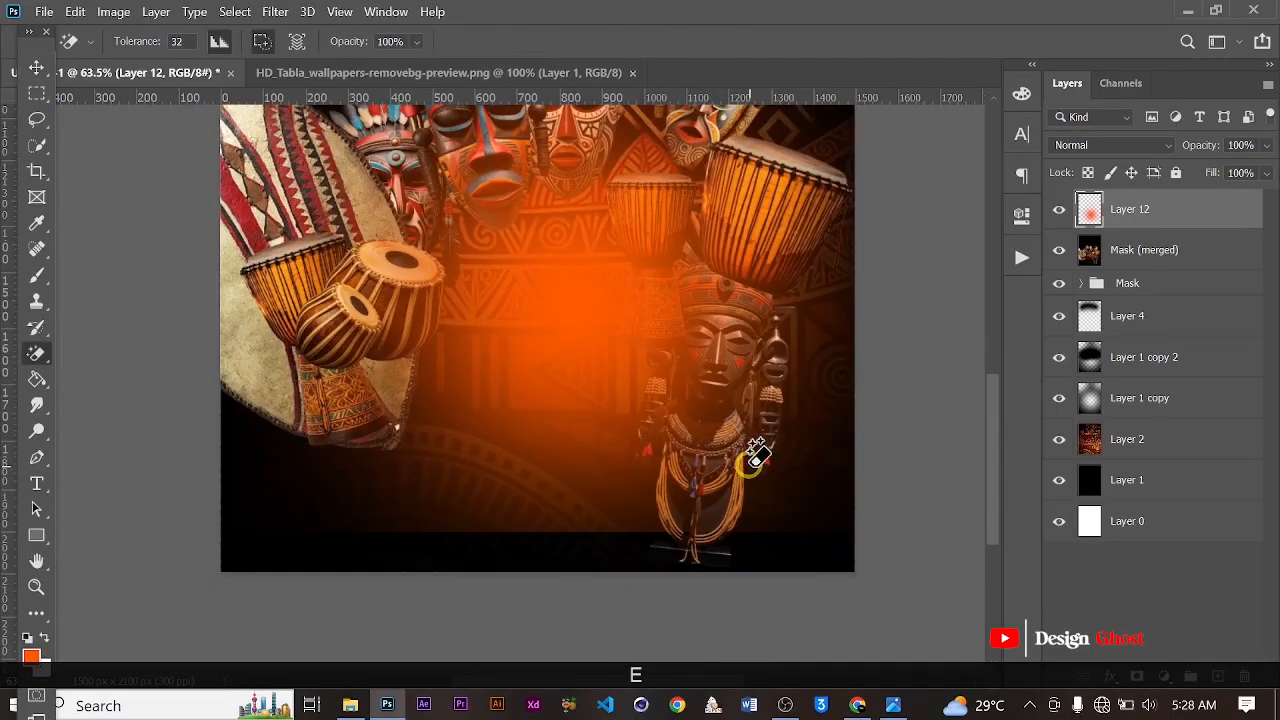
right_click(30, 358)
click(110, 350)
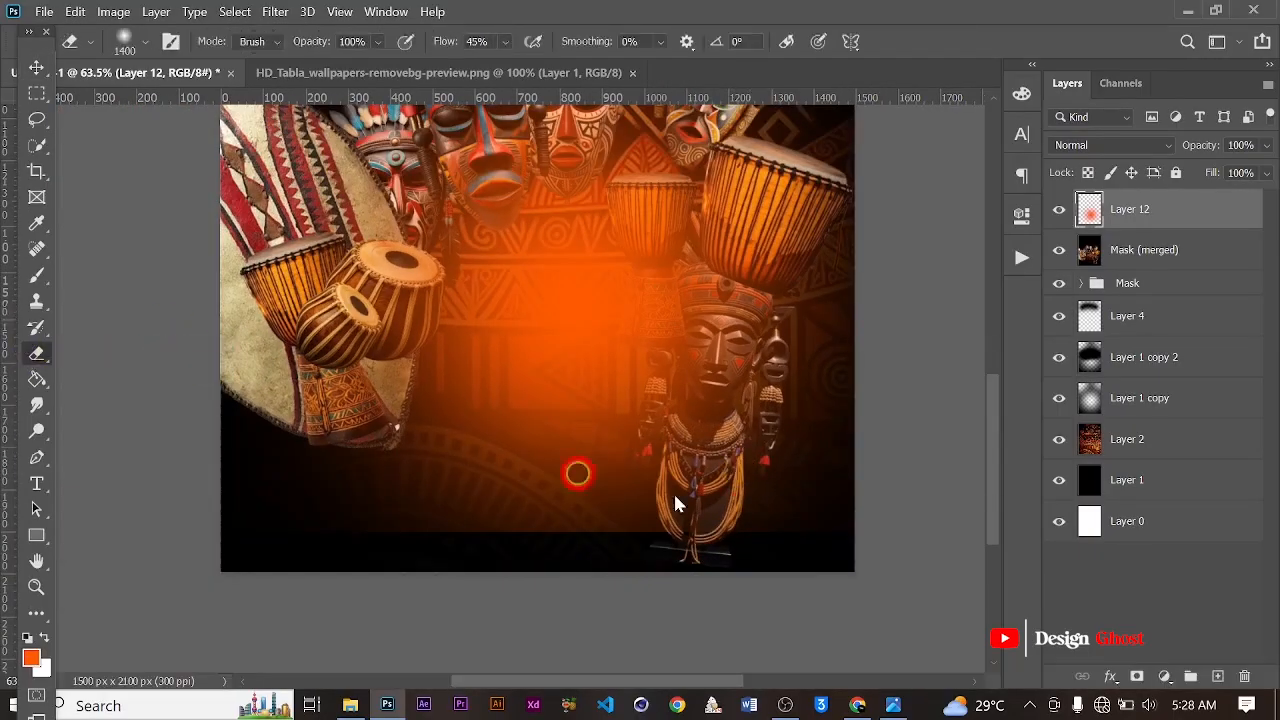
scroll(752, 500, down, 2)
key(bracketleft)
key(bracketleft)
key(bracketleft)
key(bracketleft)
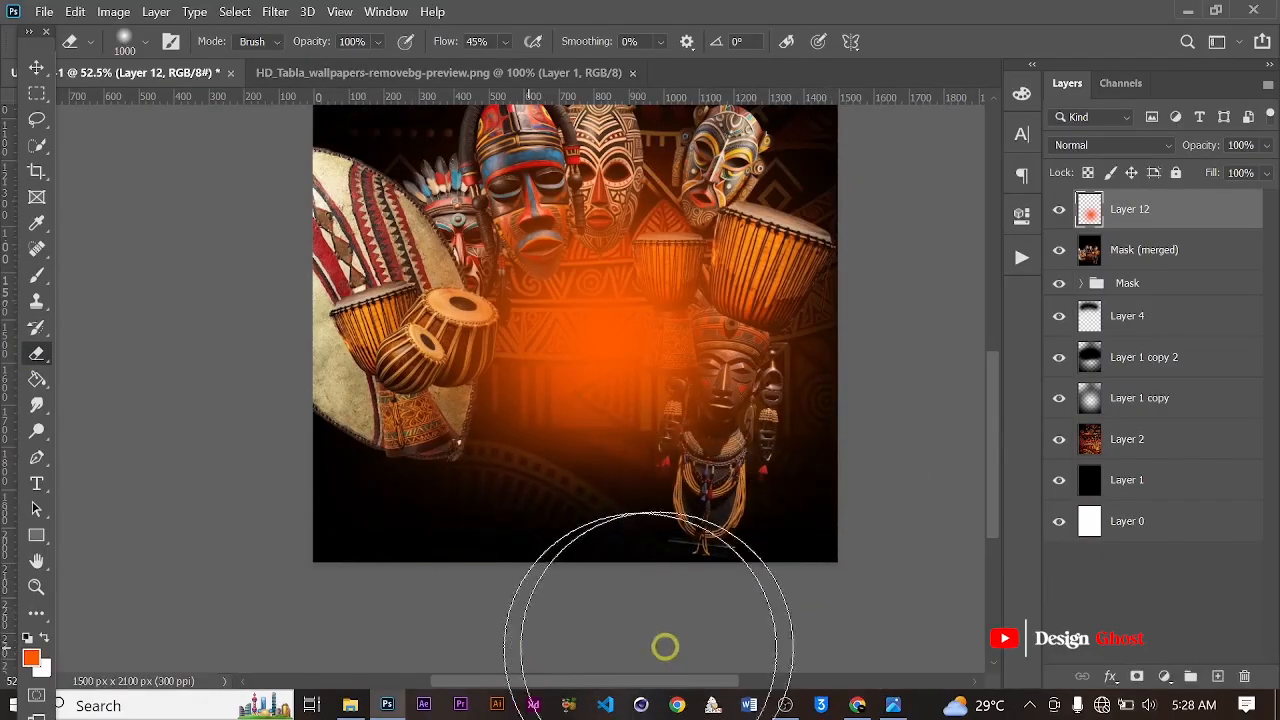
click(30, 66)
Duplicate the orange glow layer in place to intensify the light.
scroll(543, 229, down, 4)
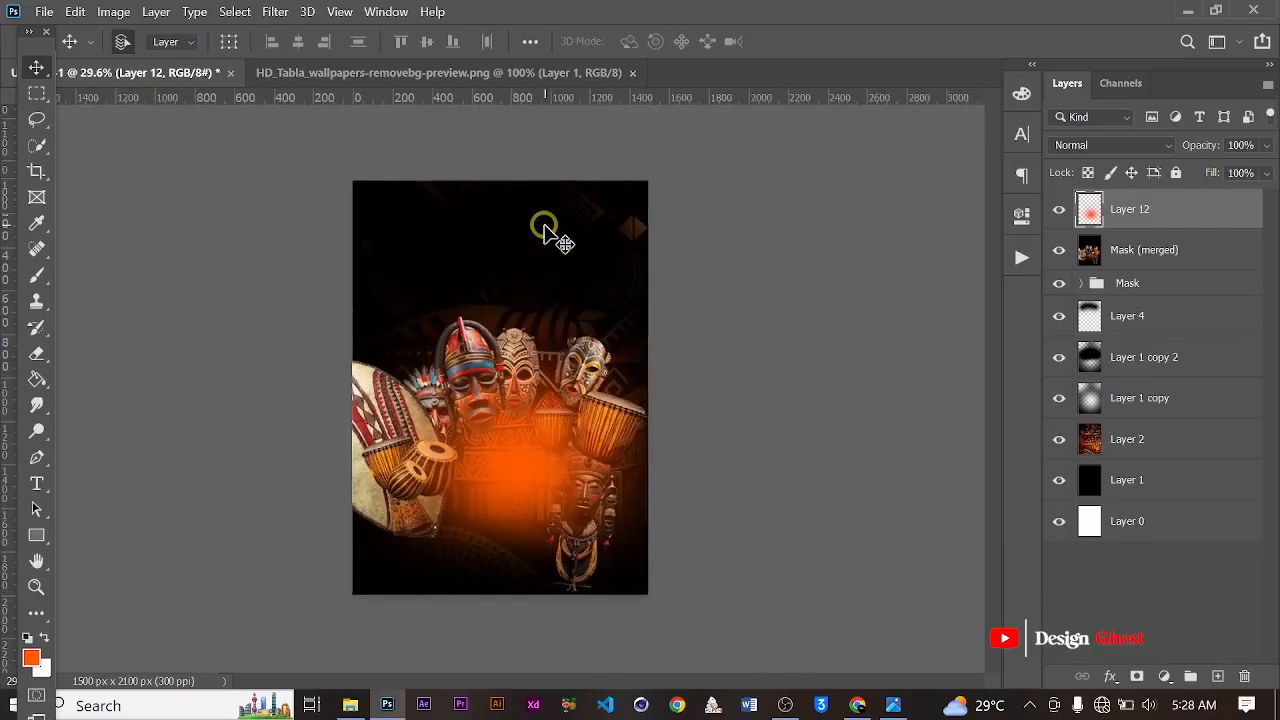
key(ctrl)
key(ctrl+j)
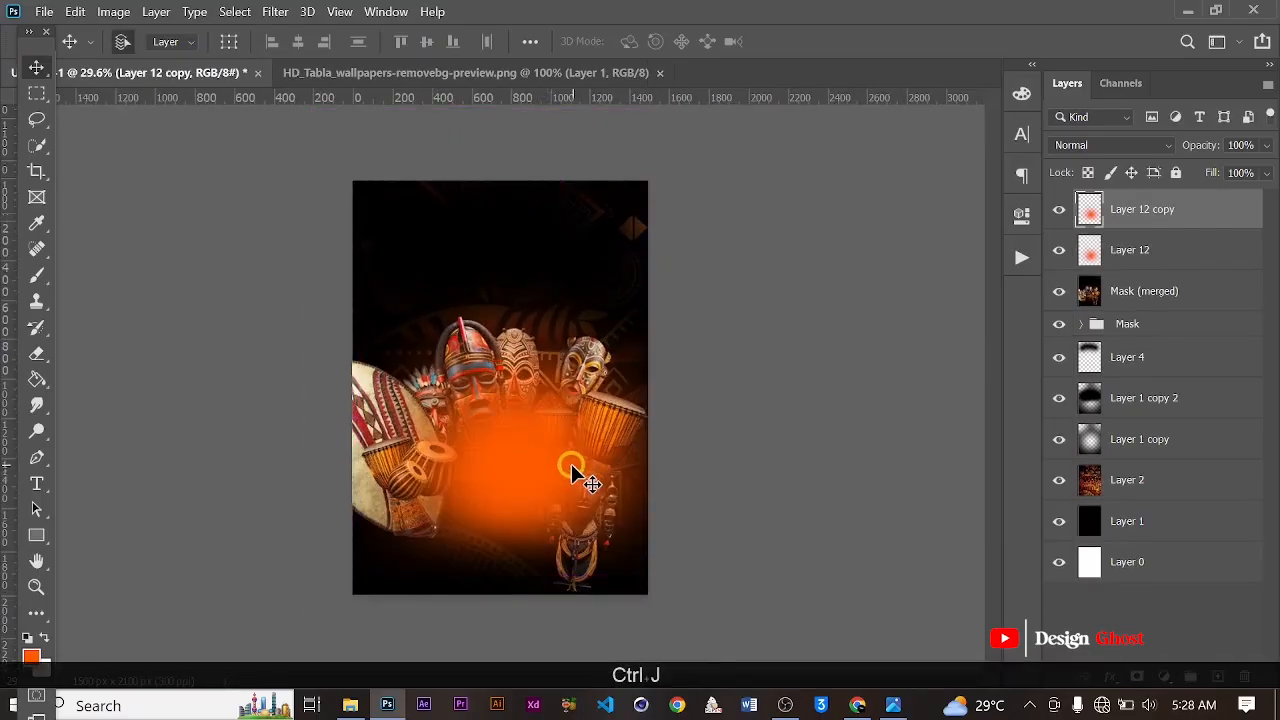
key(space)
scroll(570, 440, up, 5)
scroll(537, 343, up, 2)
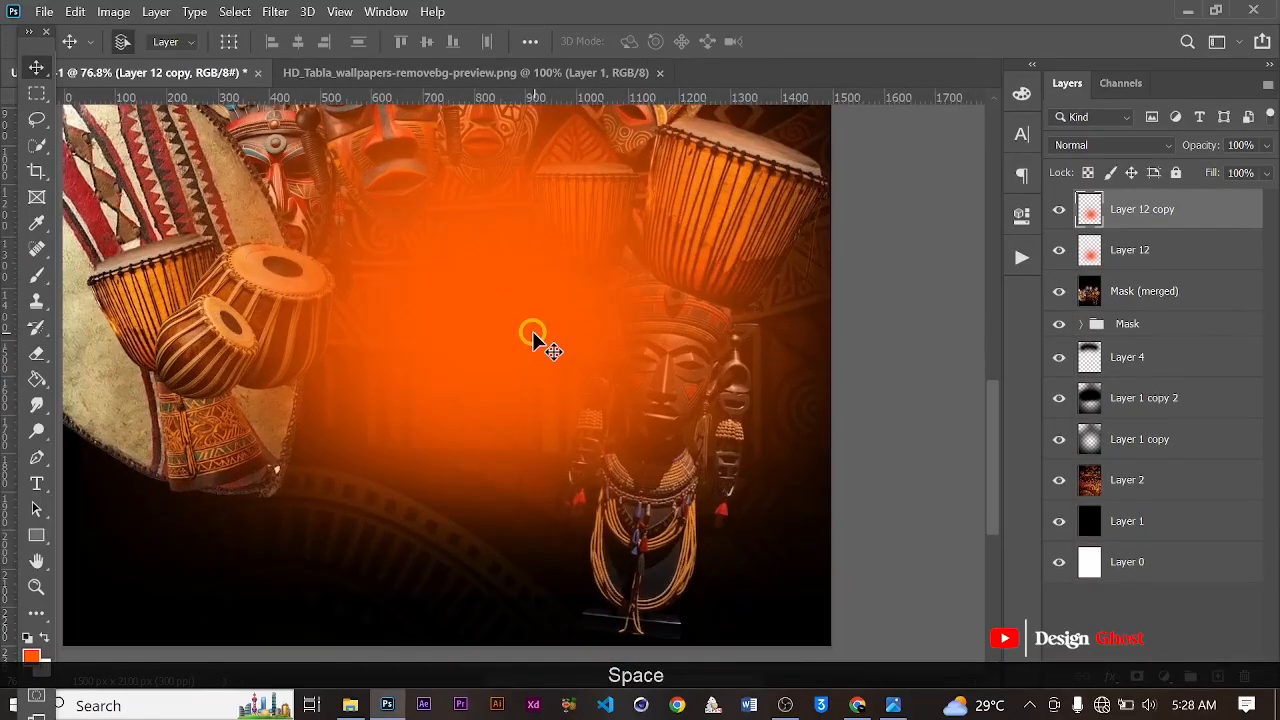
scroll(533, 334, down, 5)
key(Return)
key(ctrl+0)
scroll(533, 334, up, 4)
scroll(560, 480, up, 1)
key(space)
drag(557, 485, 568, 262)
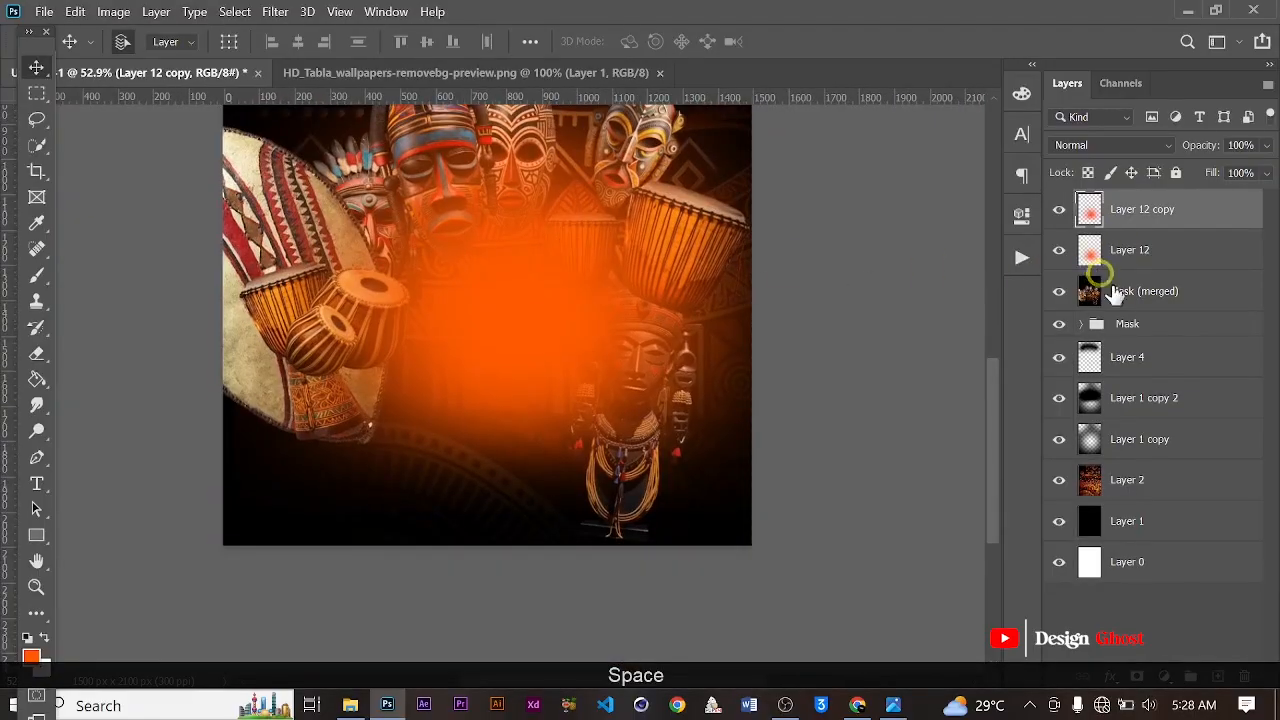
Add a new layer above the duplicated glow and set the foreground colour to yellow, RGB 255, 246, 0.
click(1217, 677)
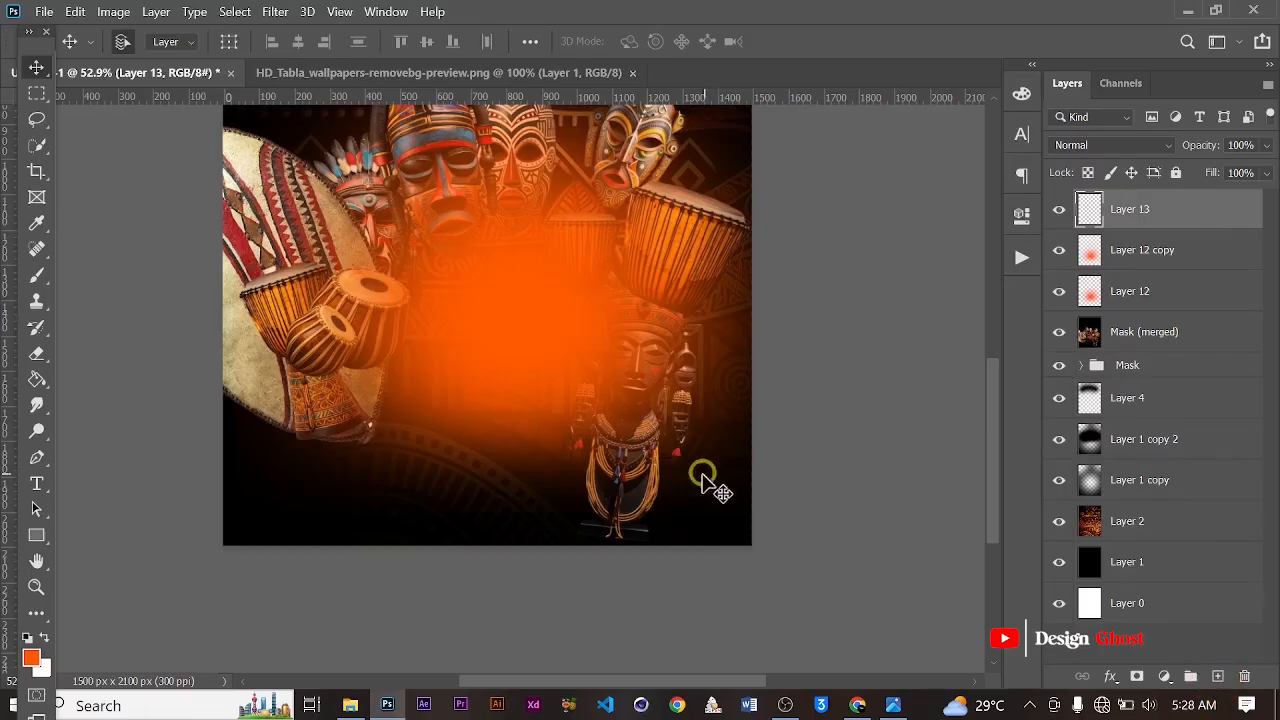
click(33, 659)
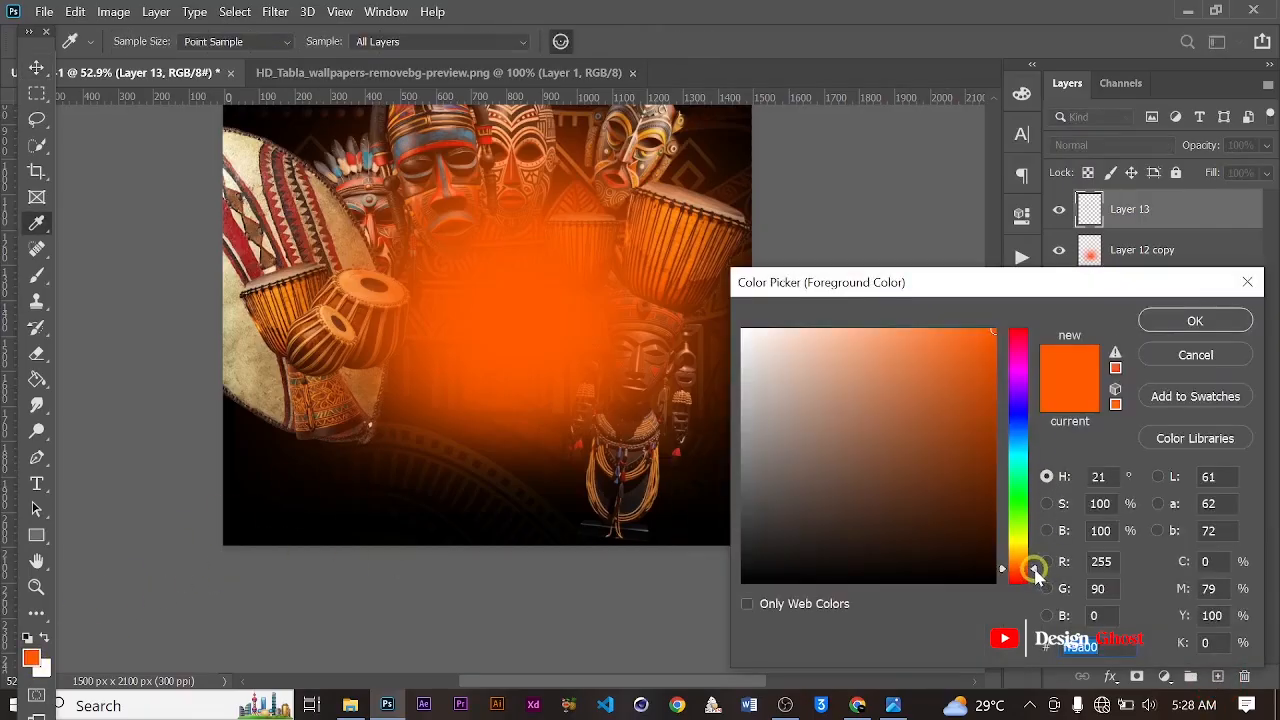
drag(1037, 575, 1035, 550)
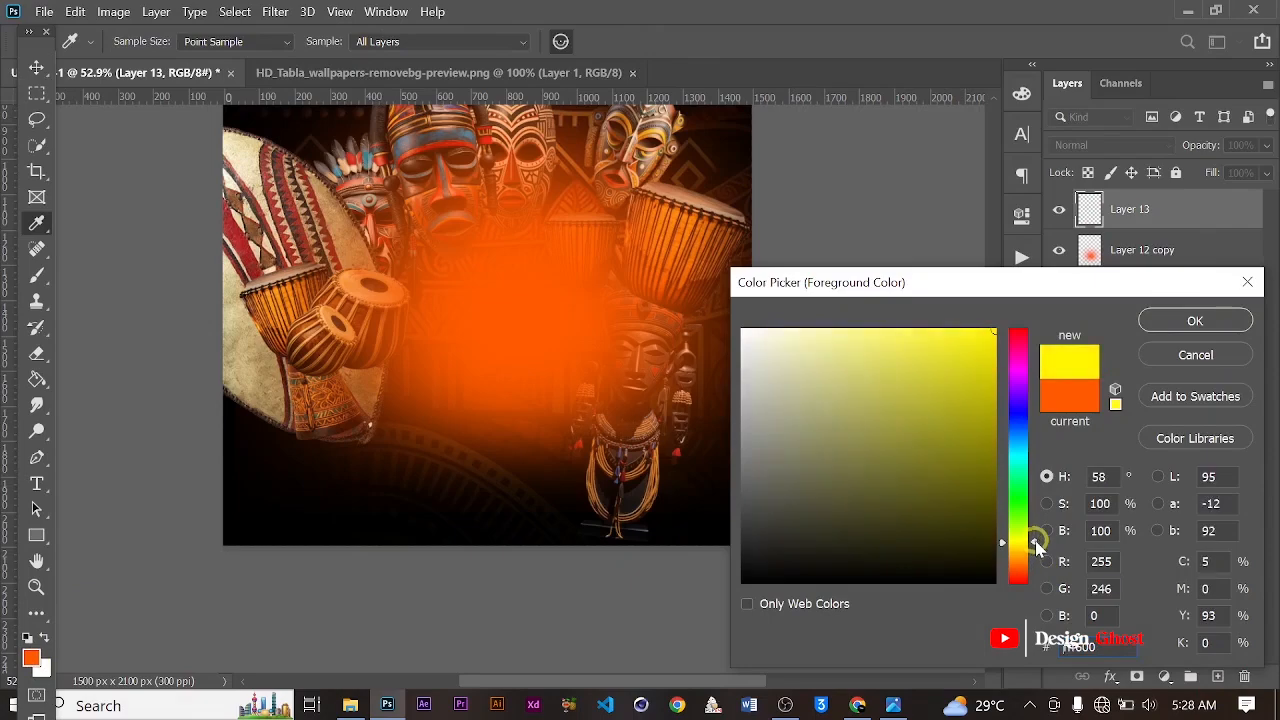
click(1208, 333)
Reduce the soft brush to 700 px and paint one yellow glow at the centre of the orange glow.
key(ctrl+0)
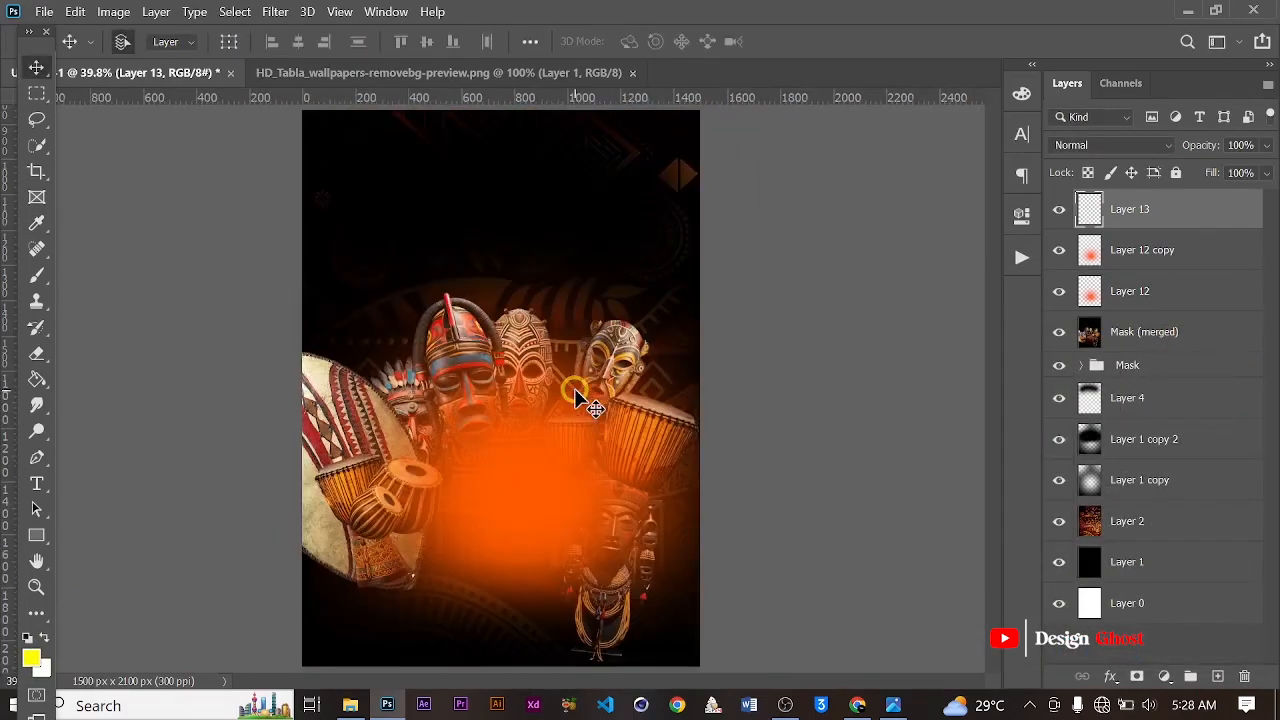
key(b)
key(bracketleft)
key(bracketleft)
key(bracketleft)
key(bracketleft)
key(bracketleft)
key(bracketleft)
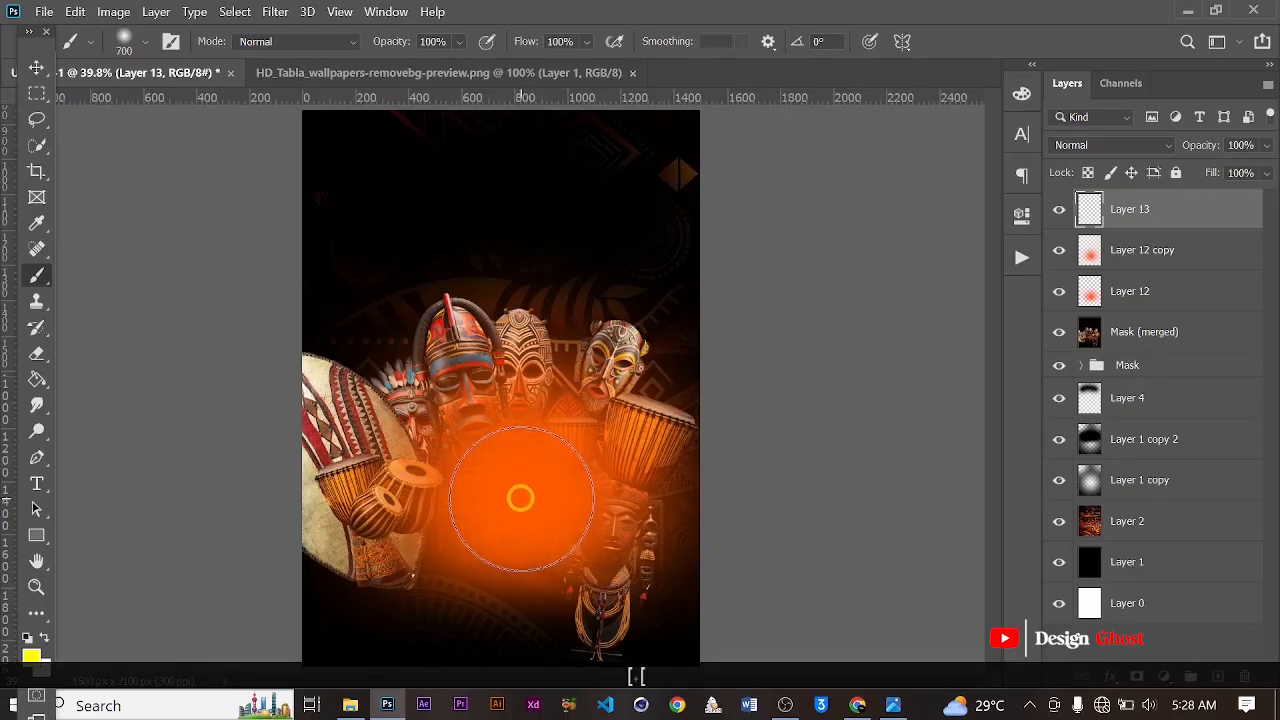
click(520, 497)
scroll(520, 497, up, 6)
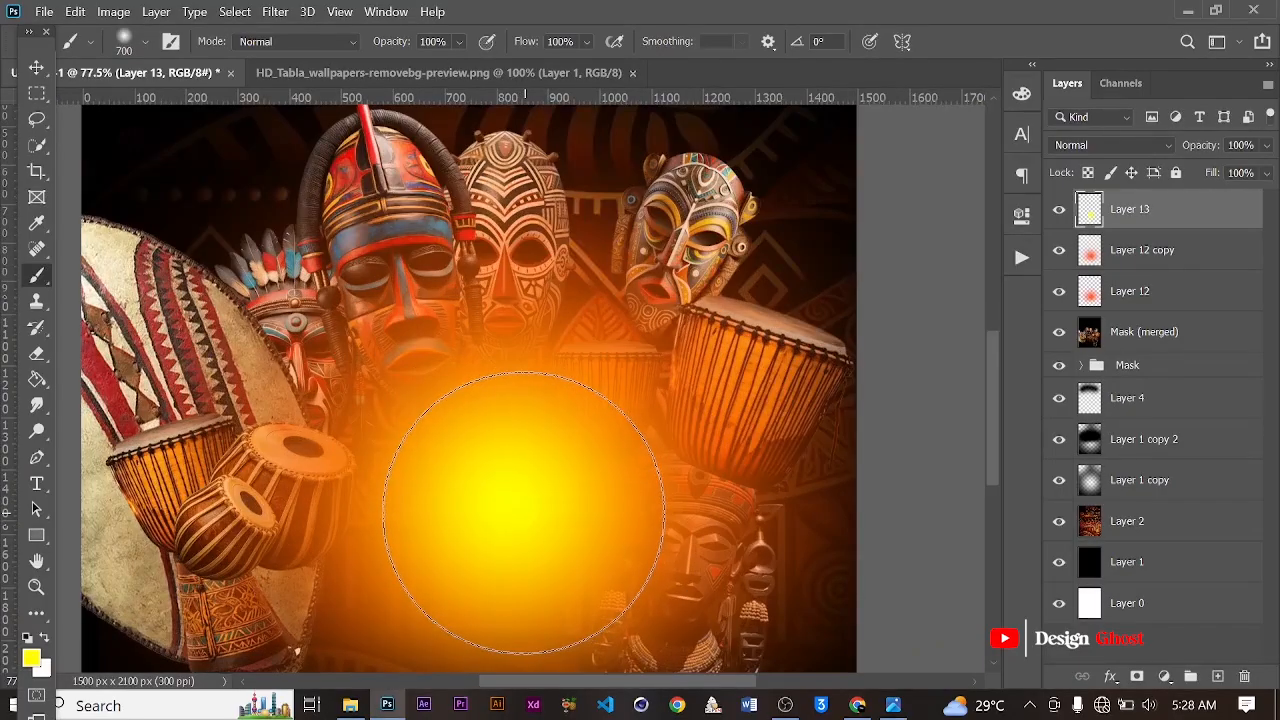
scroll(260, 405, down, 3)
click(37, 67)
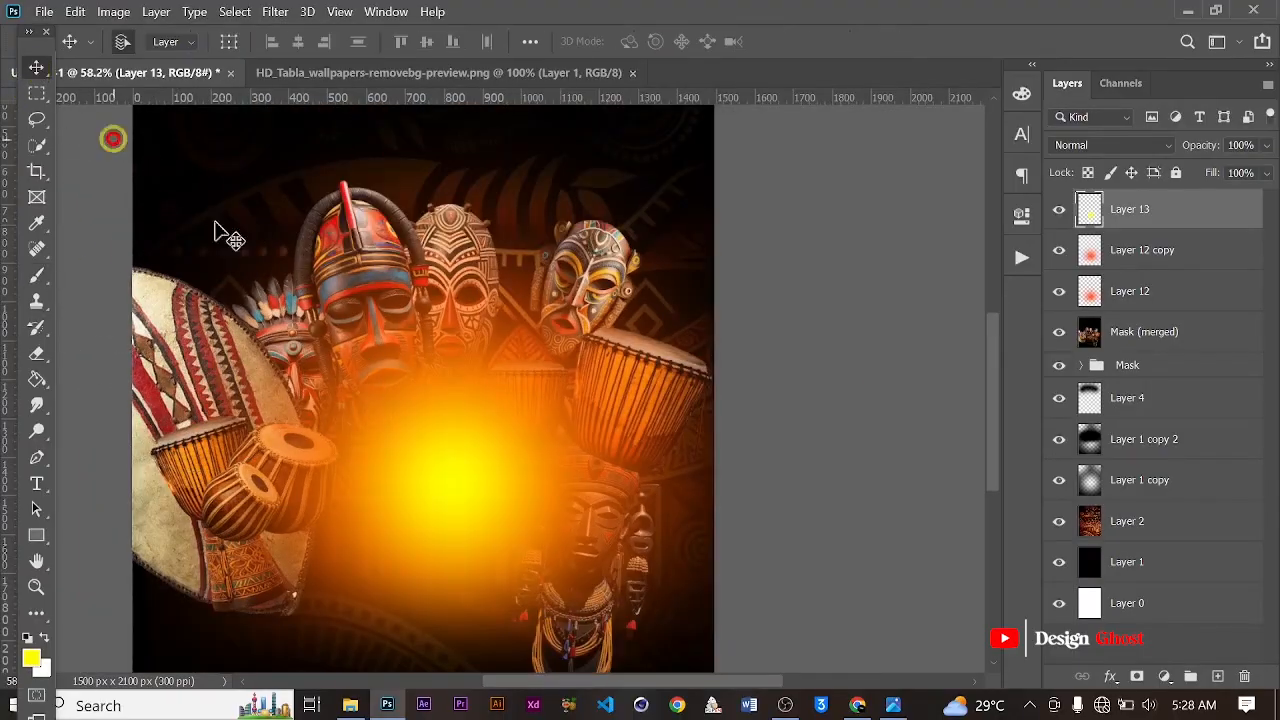
scroll(587, 437, down, 4)
scroll(587, 437, up, 3)
key(ctrl+0)
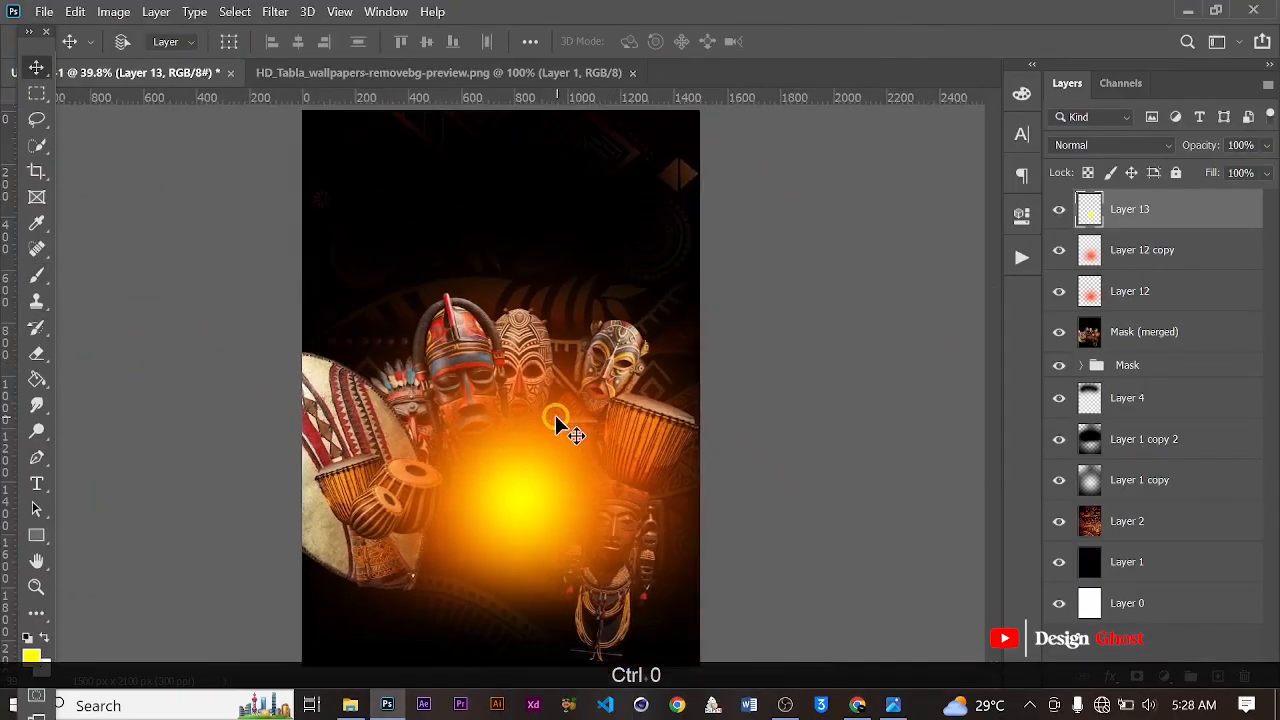
scroll(556, 416, up, 4)
mouse_move(591, 431)
mouse_down()
mouse_move(595, 381)
mouse_move(588, 445)
mouse_up()
scroll(588, 445, down, 4)
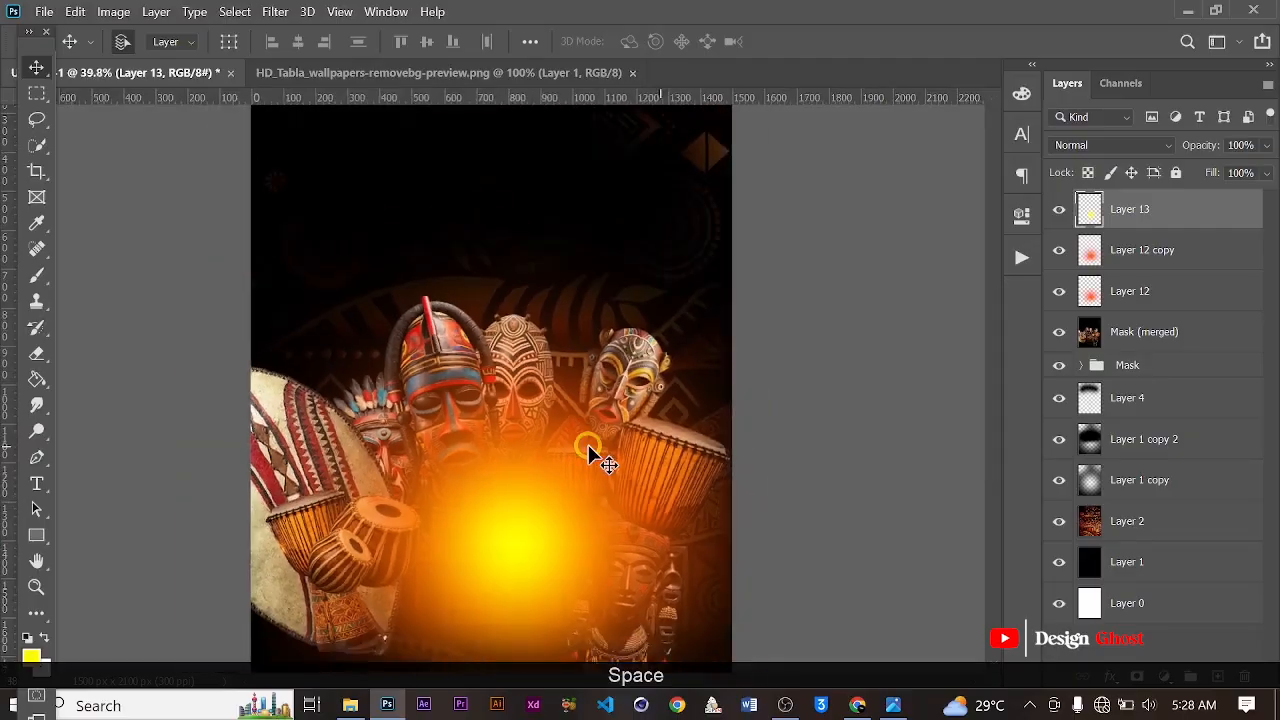
Lightly erase Layer 4's shading at the flyer's upper corners with the 1000 px soft eraser at 45% flow.
click(1143, 403)
scroll(534, 391, up, 2)
scroll(590, 251, up, 2)
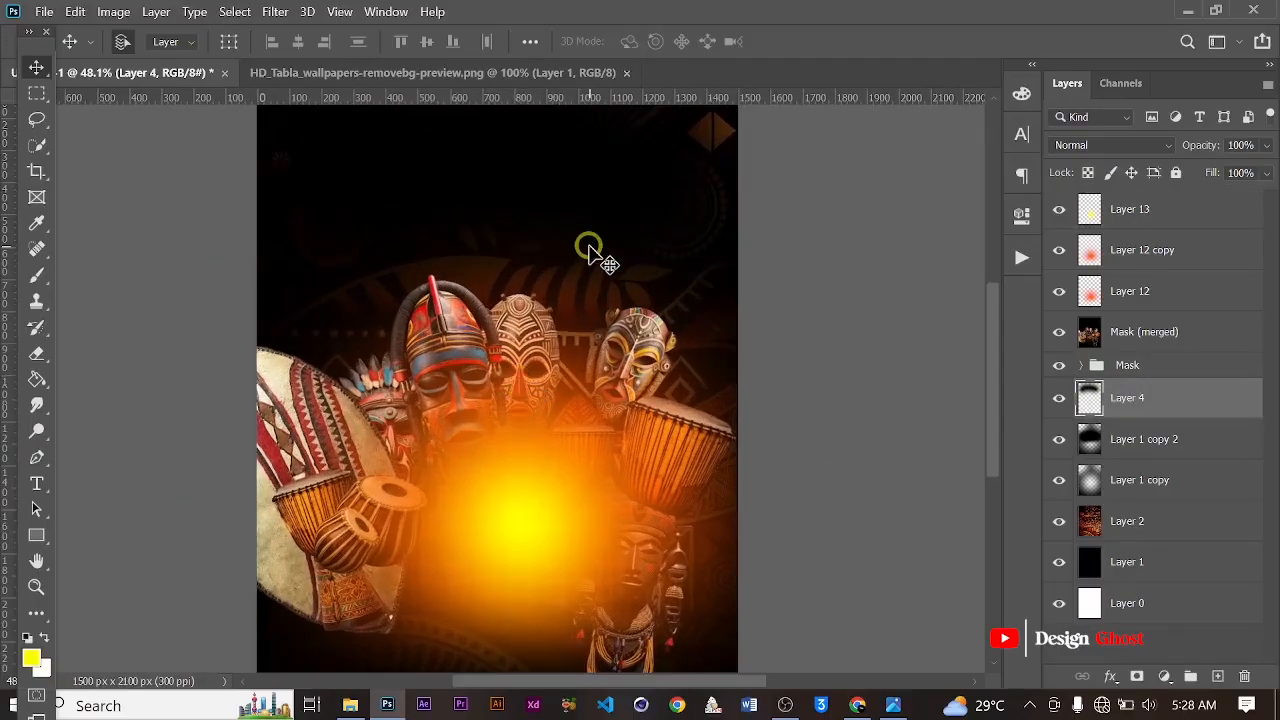
scroll(590, 250, down, 5)
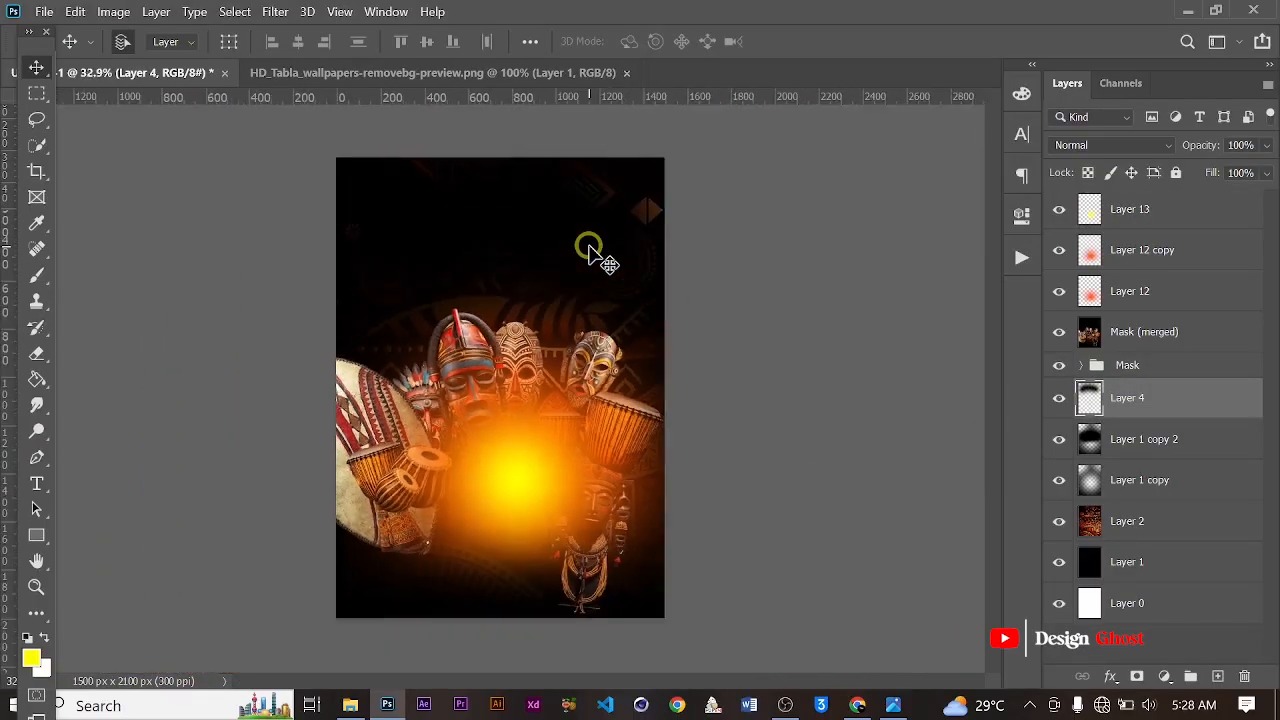
key(e)
click(680, 165)
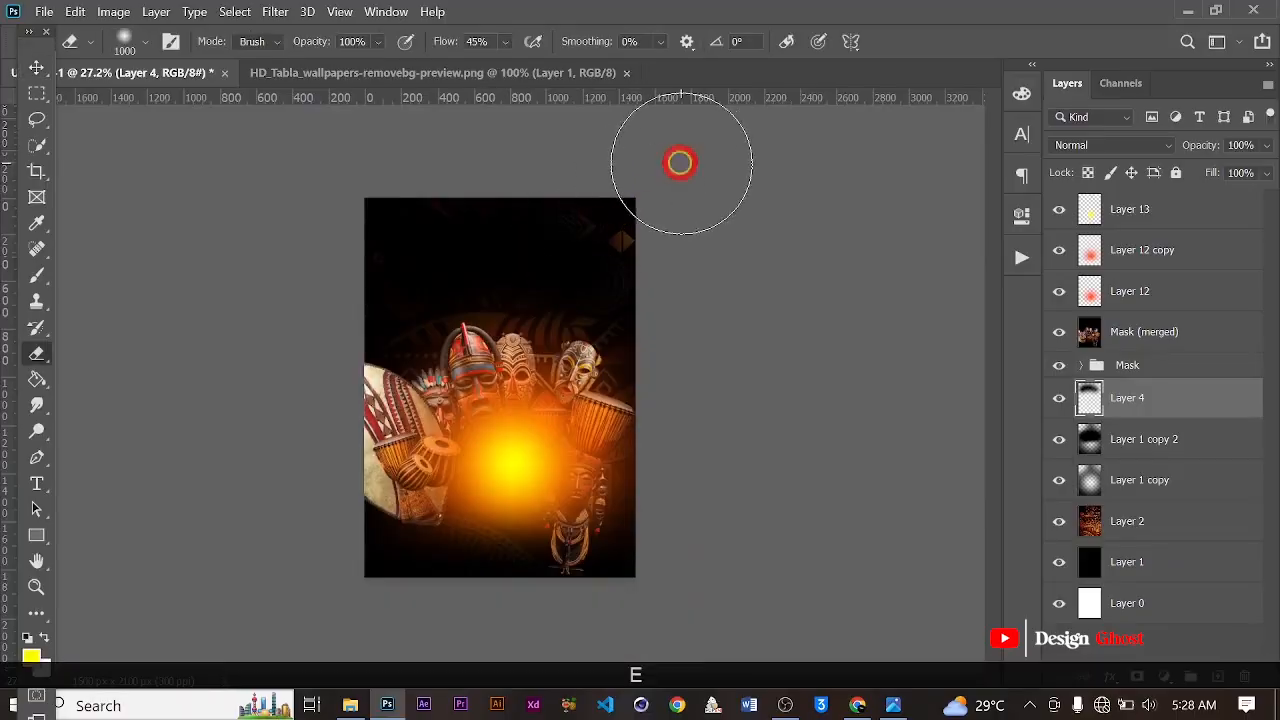
click(700, 183)
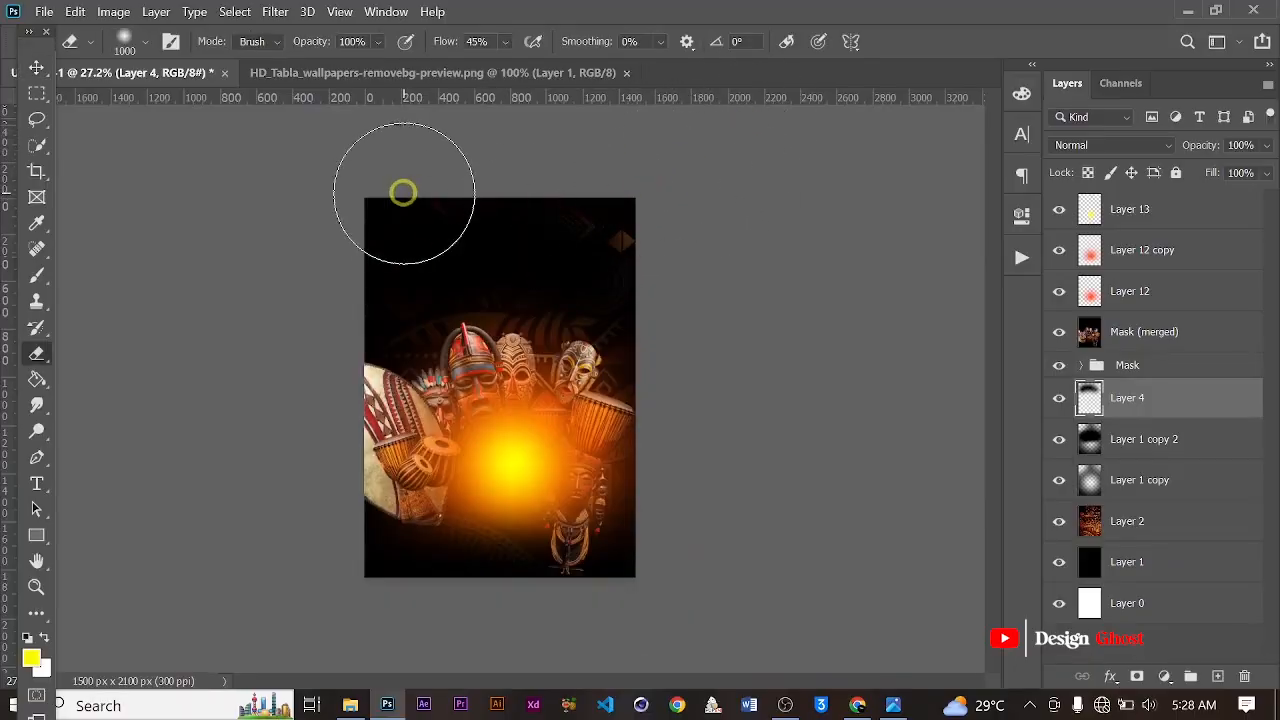
click(317, 138)
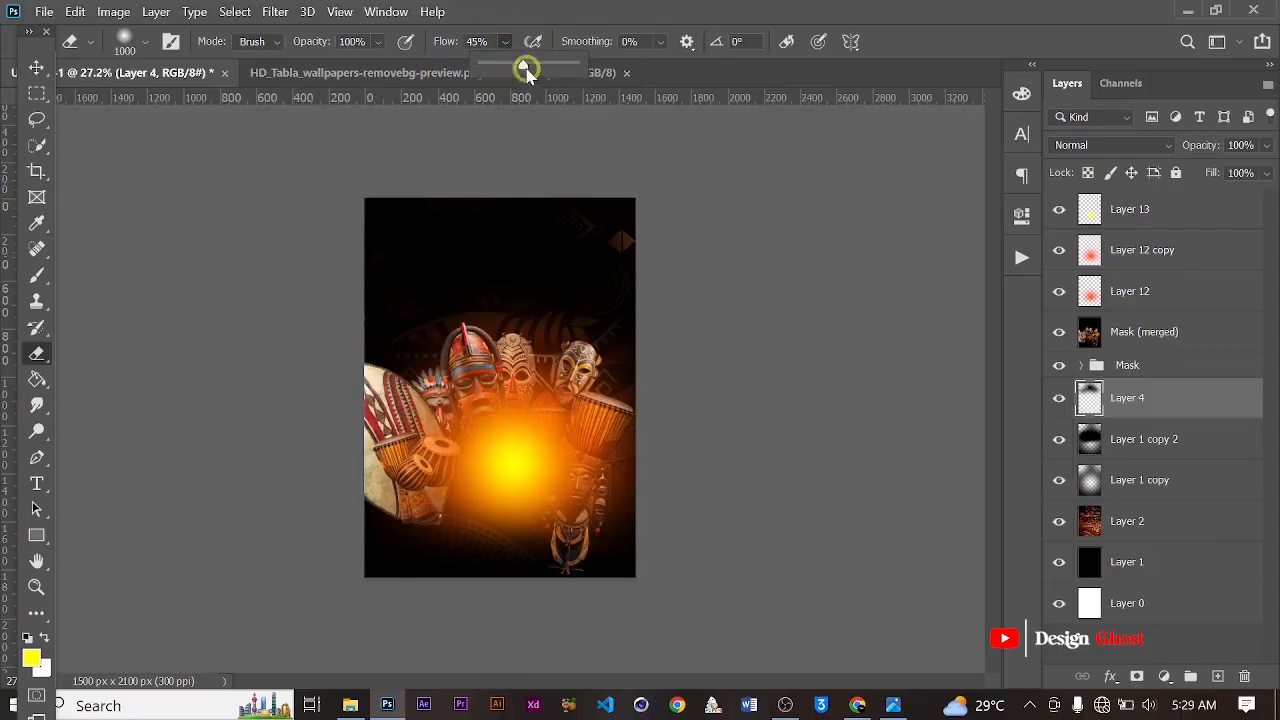
Raise the eraser flow to 100% and erase more of Layer 4's shading around the flyer's upper edges.
click(553, 174)
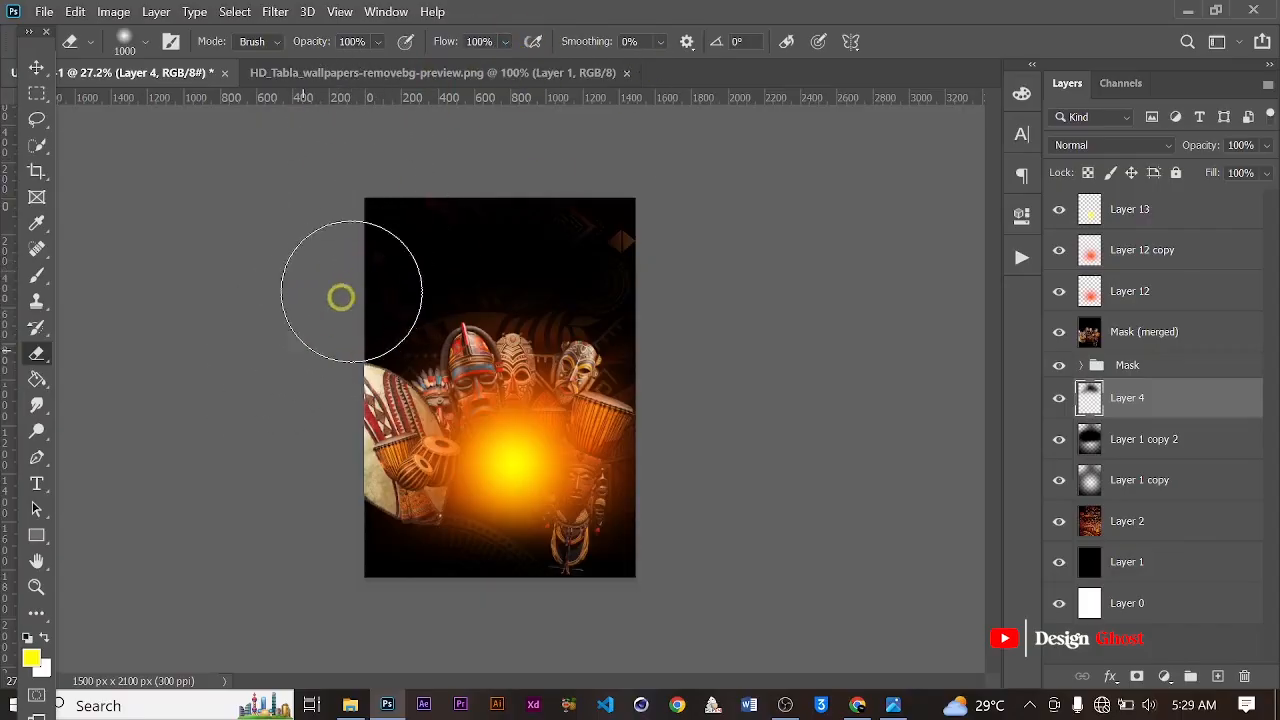
click(360, 240)
scroll(360, 208, up, 5)
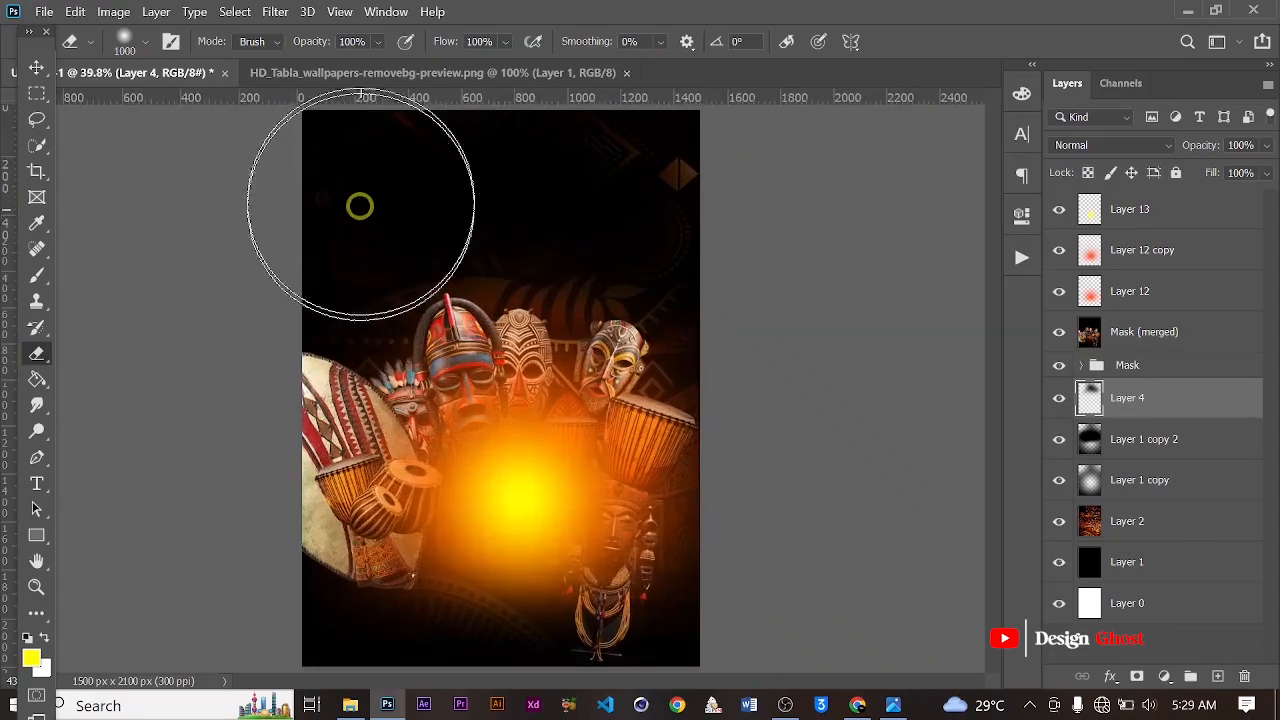
key(space)
drag(486, 242, 503, 354)
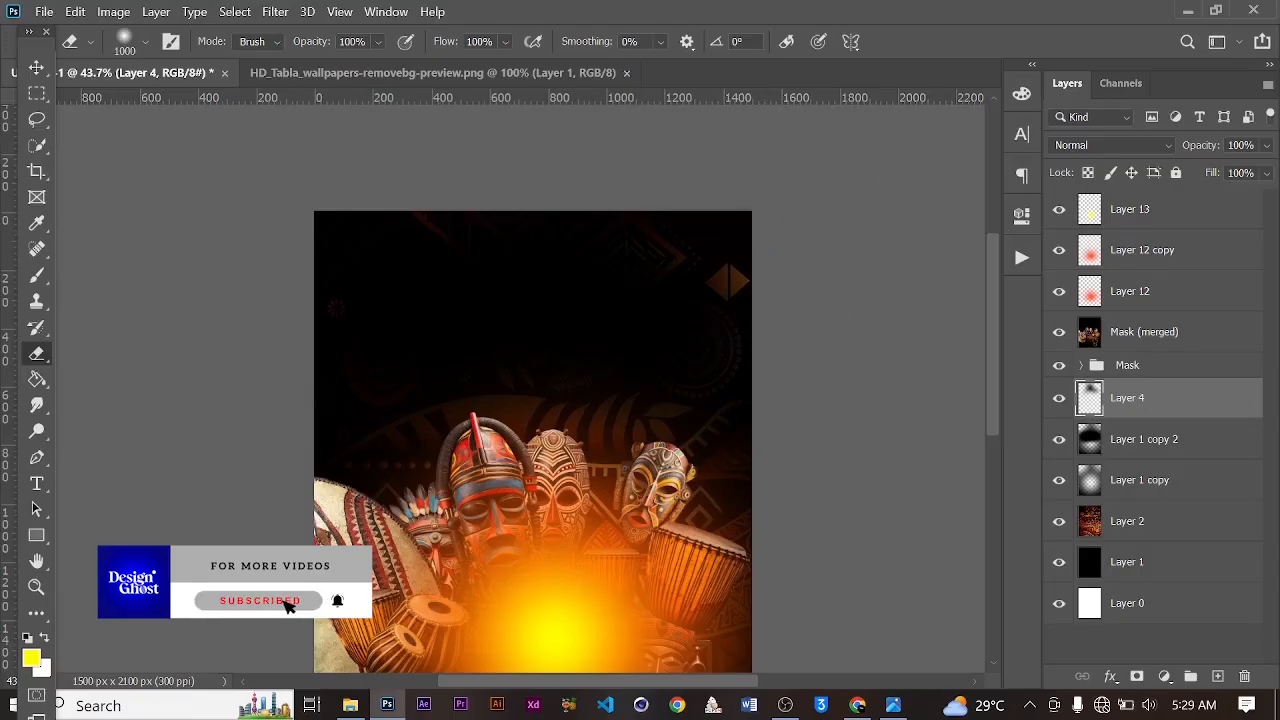
Erase the upper corners of the Layer 1 copy 2 shading with the 1000 px soft eraser.
click(1168, 437)
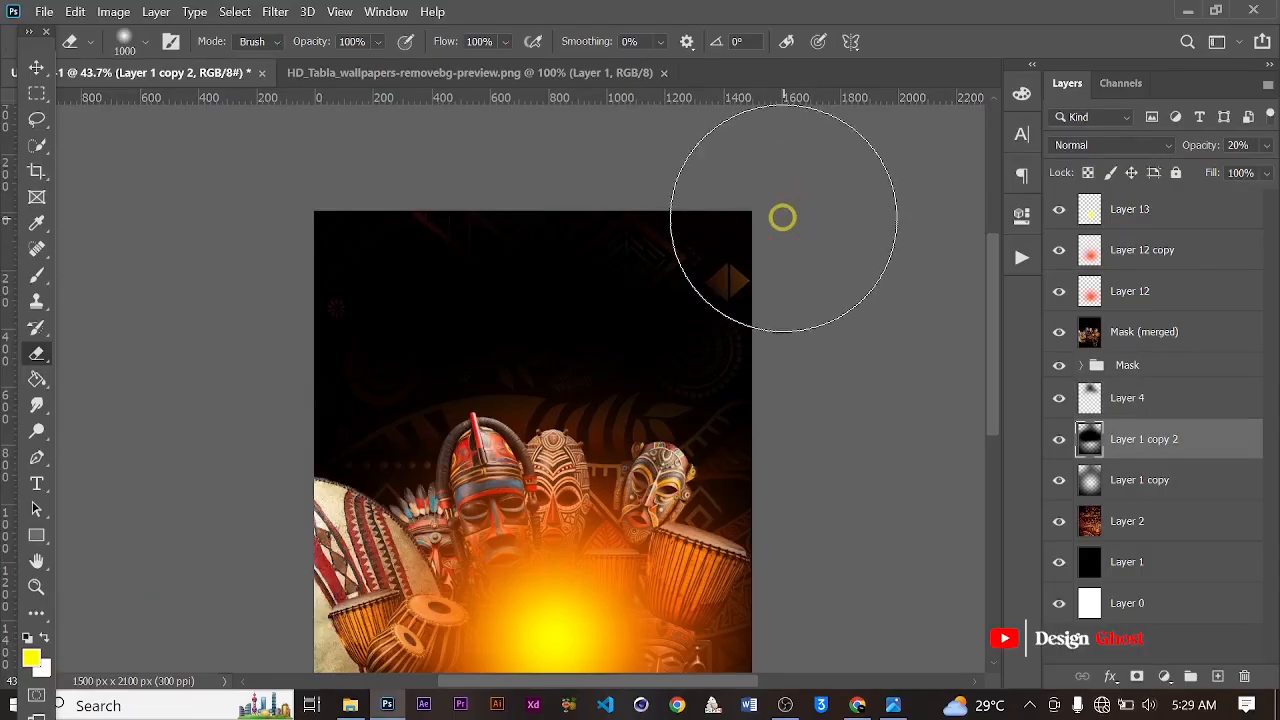
click(775, 219)
click(300, 238)
click(317, 240)
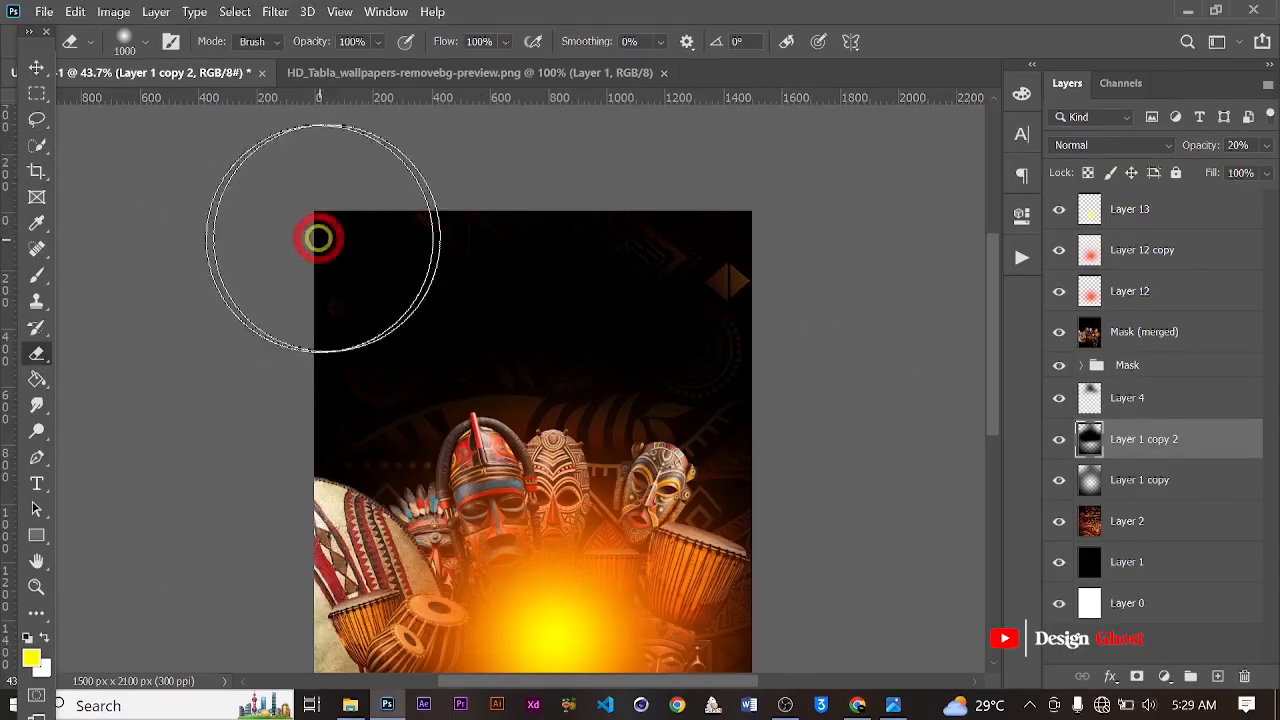
click(314, 250)
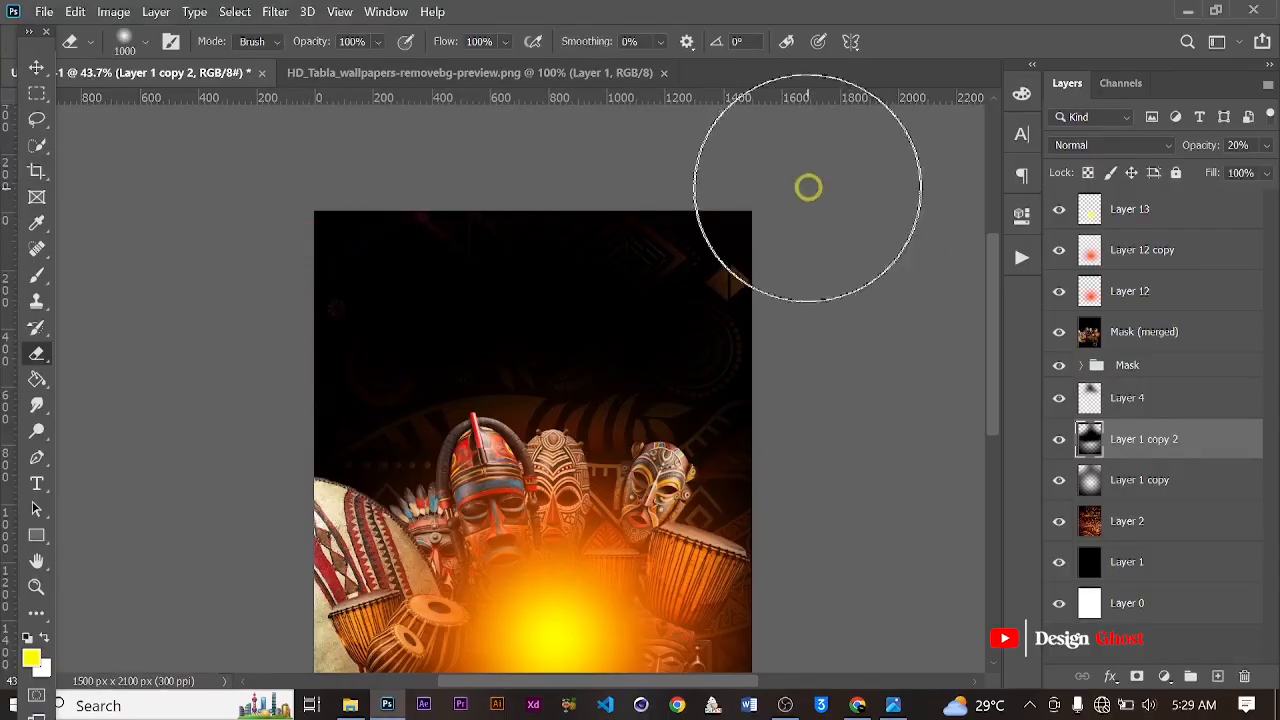
scroll(737, 237, down, 2)
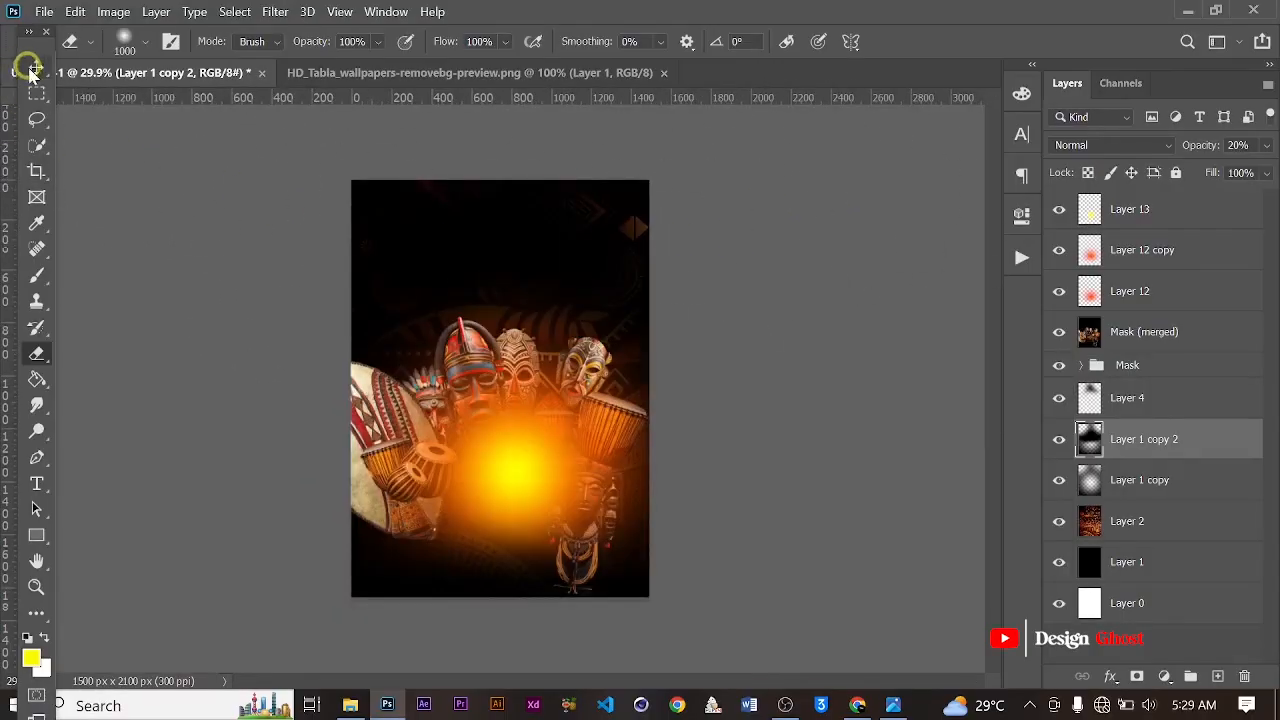
Switch to the Move tool and hide the Layer 1 copy 2 shading layer.
click(33, 69)
click(610, 294)
scroll(612, 296, up, 1)
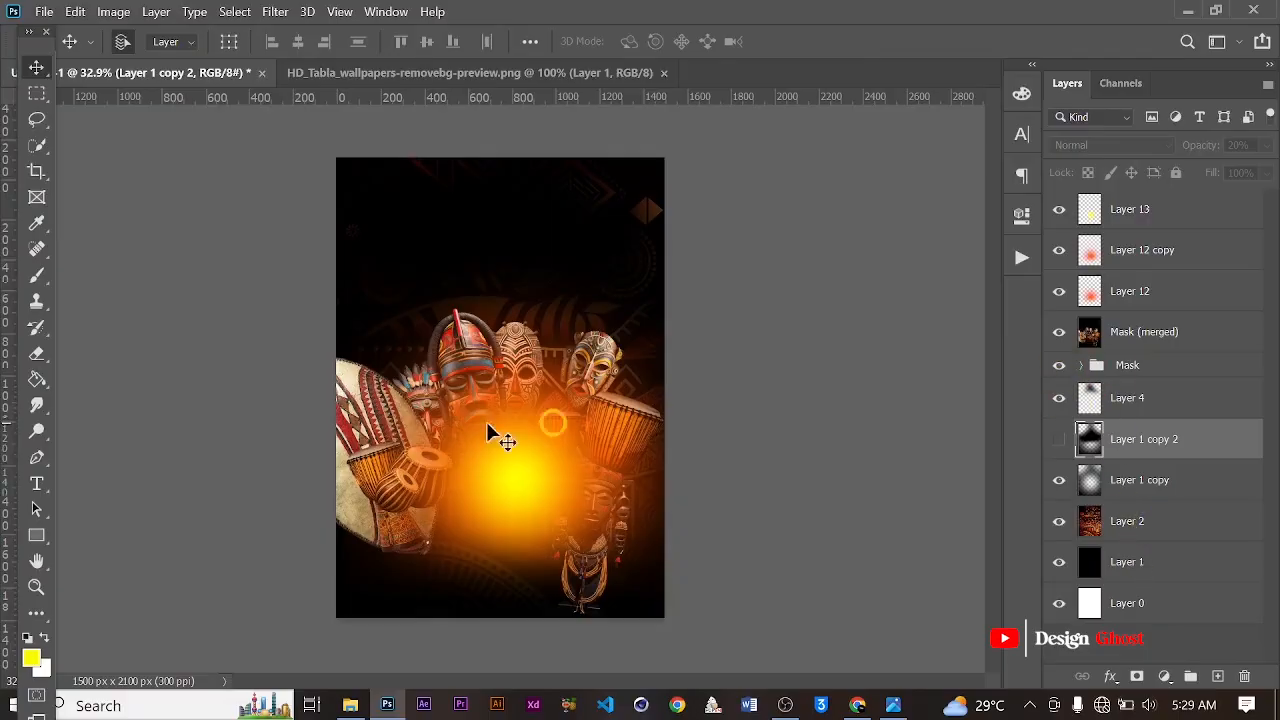
scroll(515, 412, down, 2)
scroll(523, 407, up, 3)
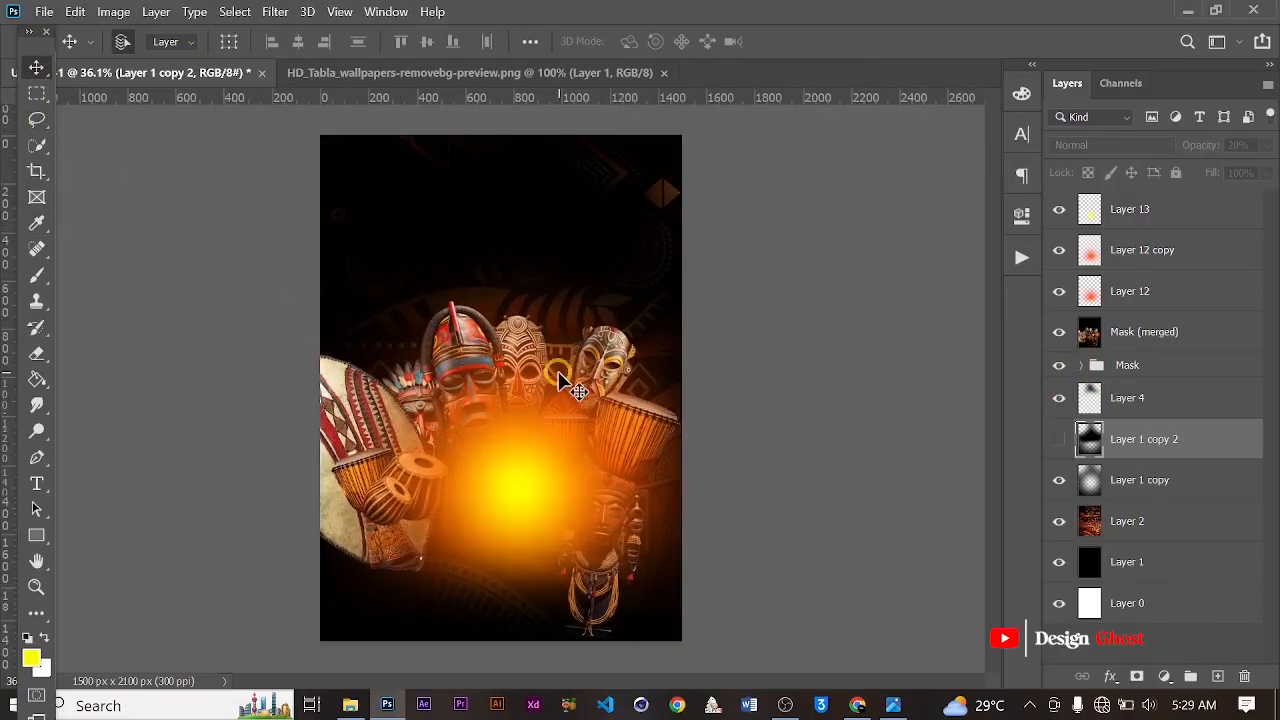
scroll(571, 386, up, 1)
key(ctrl+0)
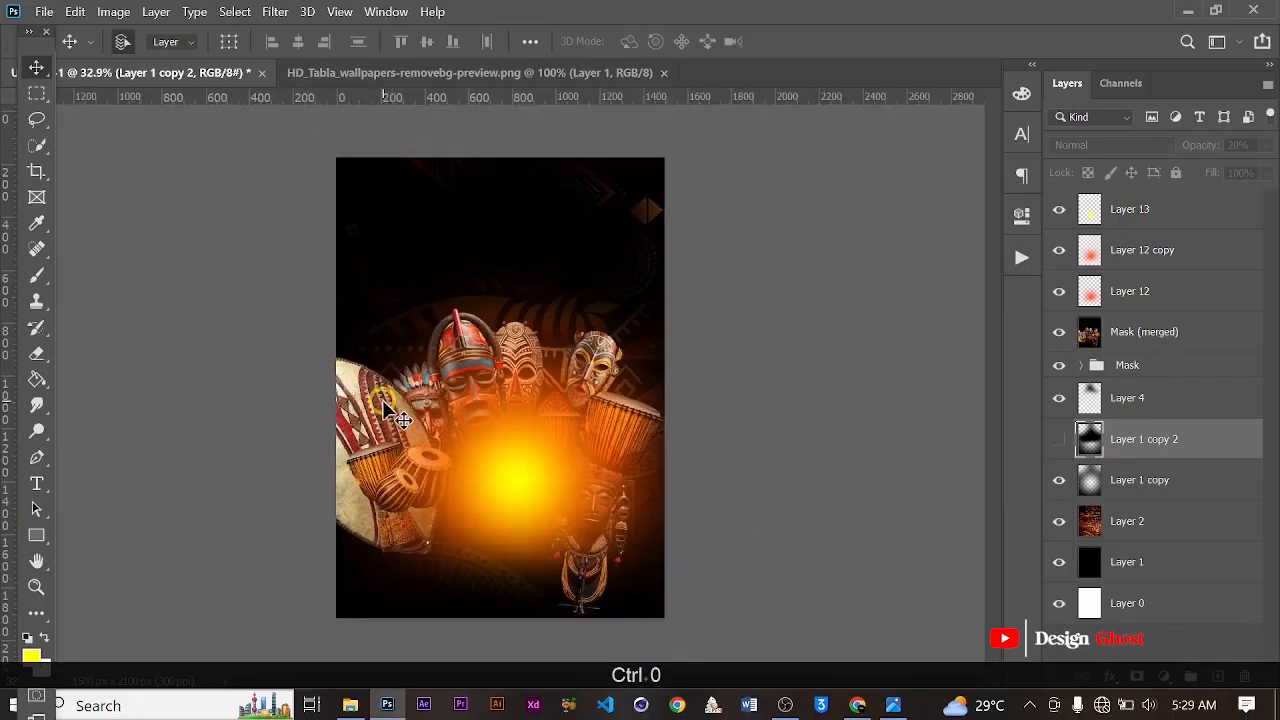
scroll(500, 405, up, 1)
Select all layers from Layer 13 down to Layer 0 and stamp them into a merged copy on top.
key(ctrl)
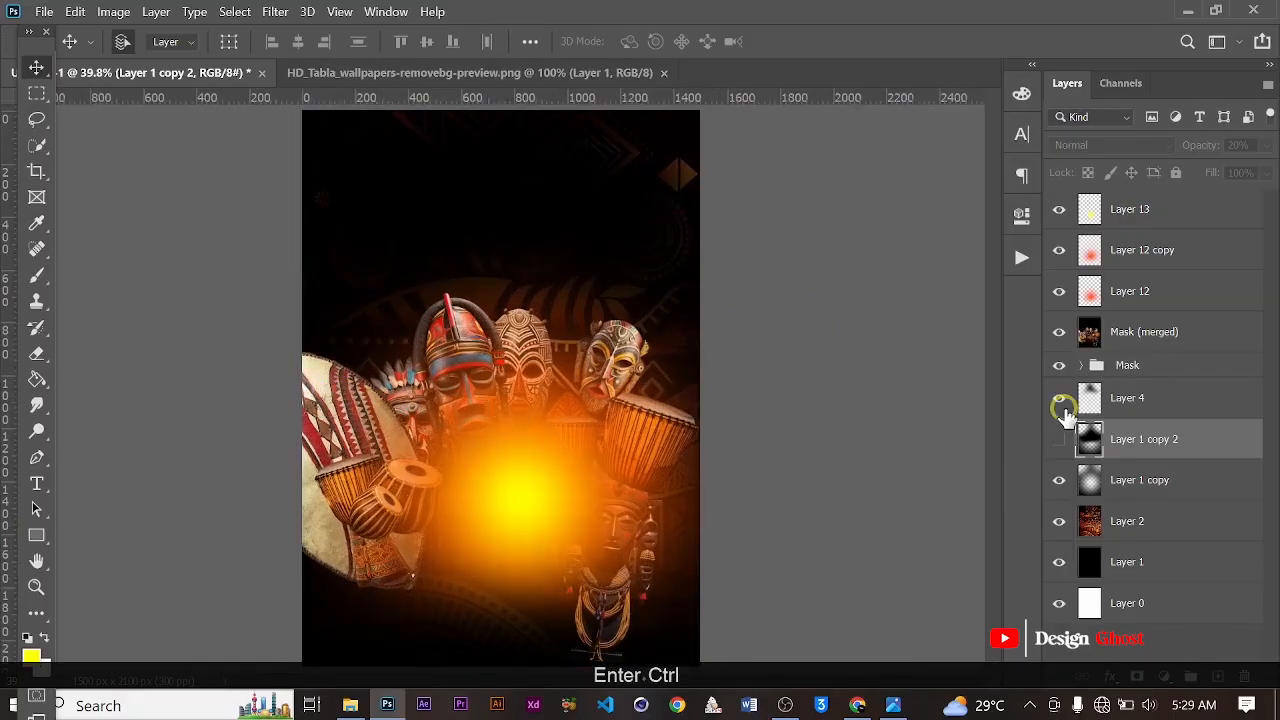
click(1160, 210)
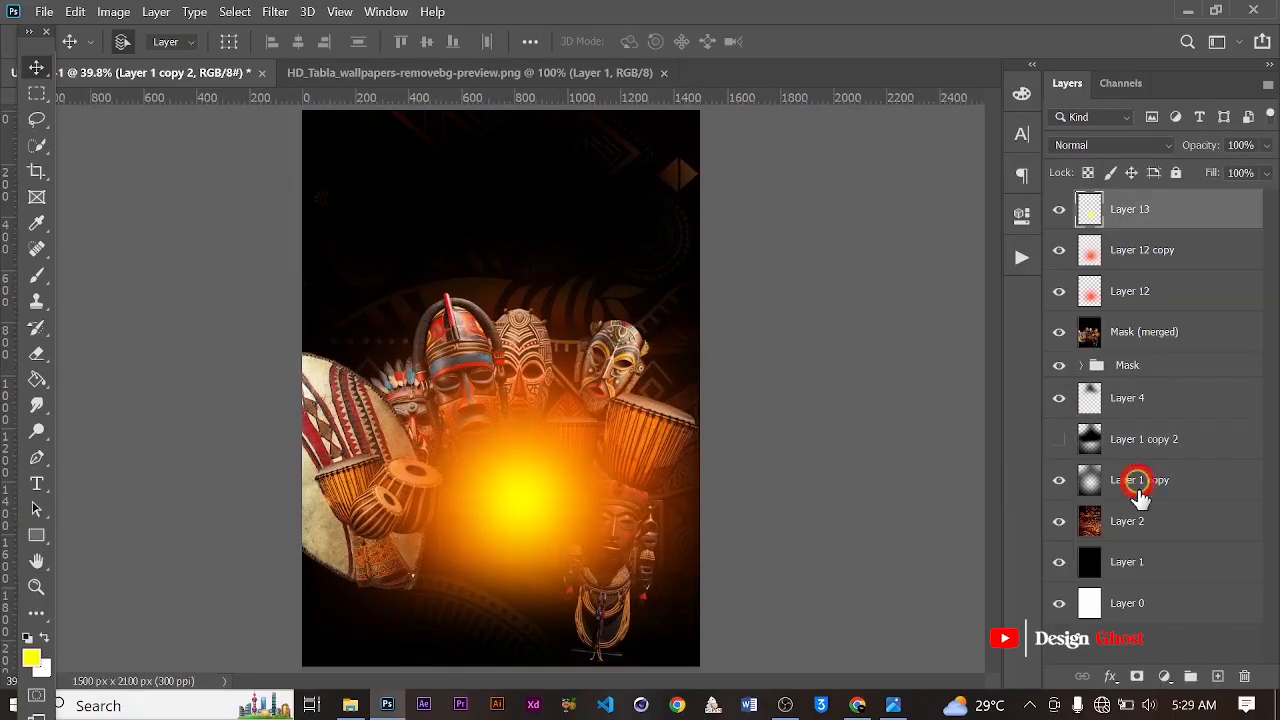
shift+click(1140, 608)
key(ctrl+alt+e)
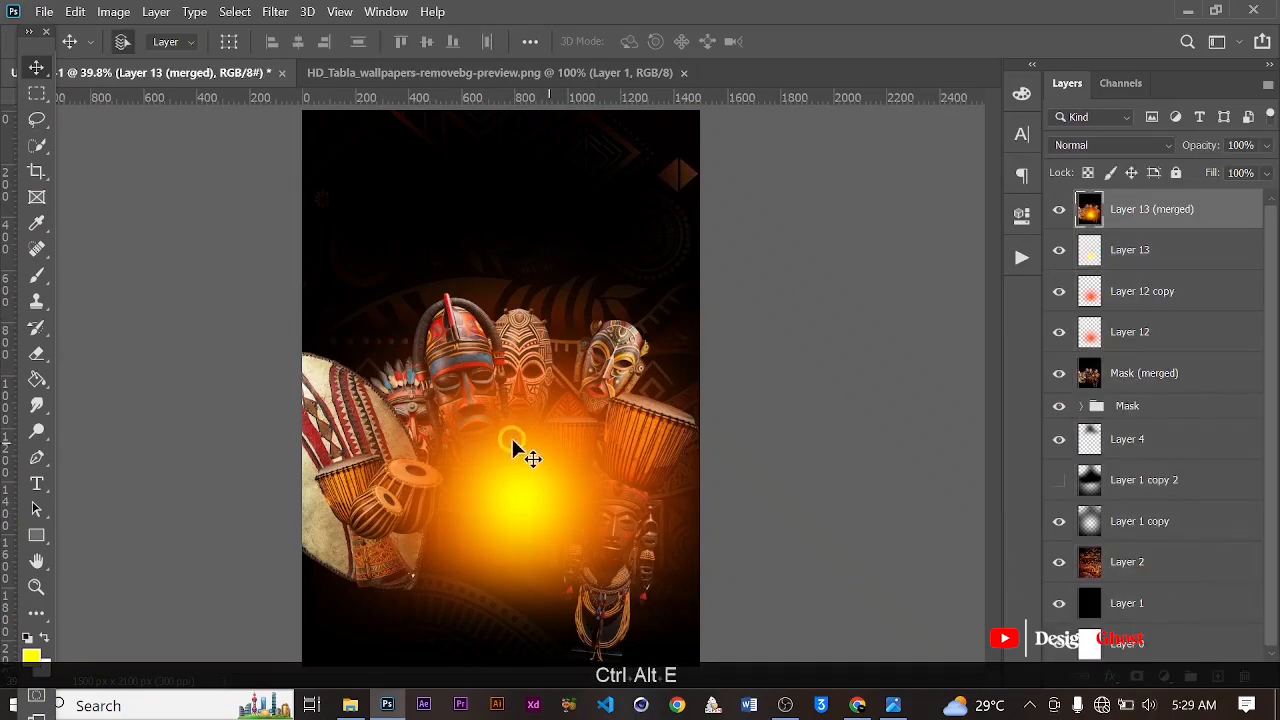
Open a Color Lookup adjustment on the Layer 13 merged copy and load the TensionGreen.3DL LUT.
scroll(514, 443, down, 5)
scroll(420, 268, up, 3)
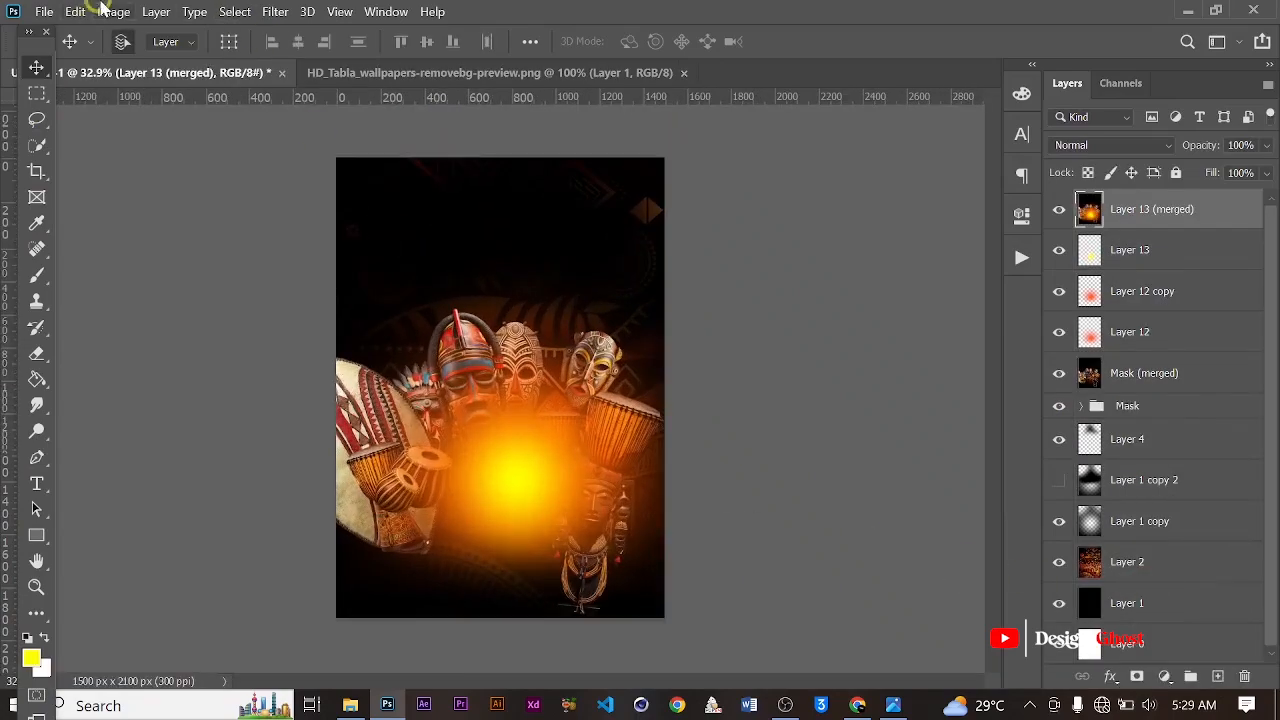
click(108, 11)
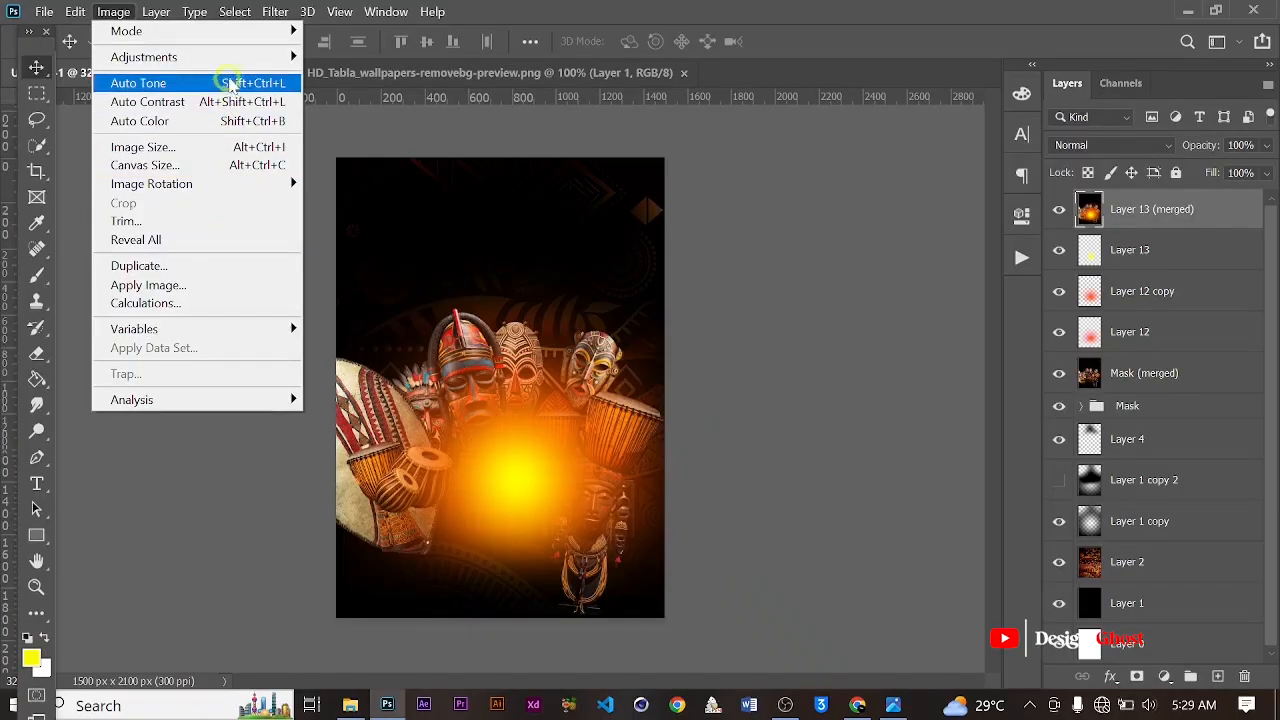
mouse_move(257, 56)
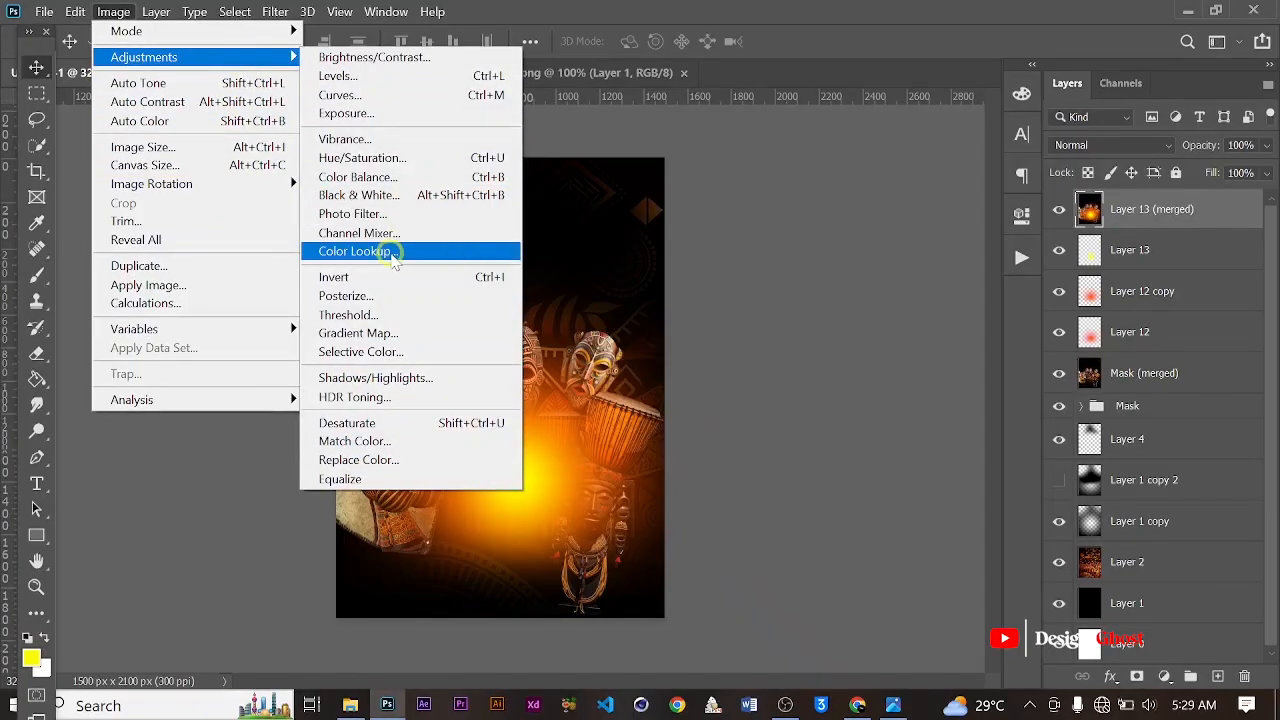
click(393, 252)
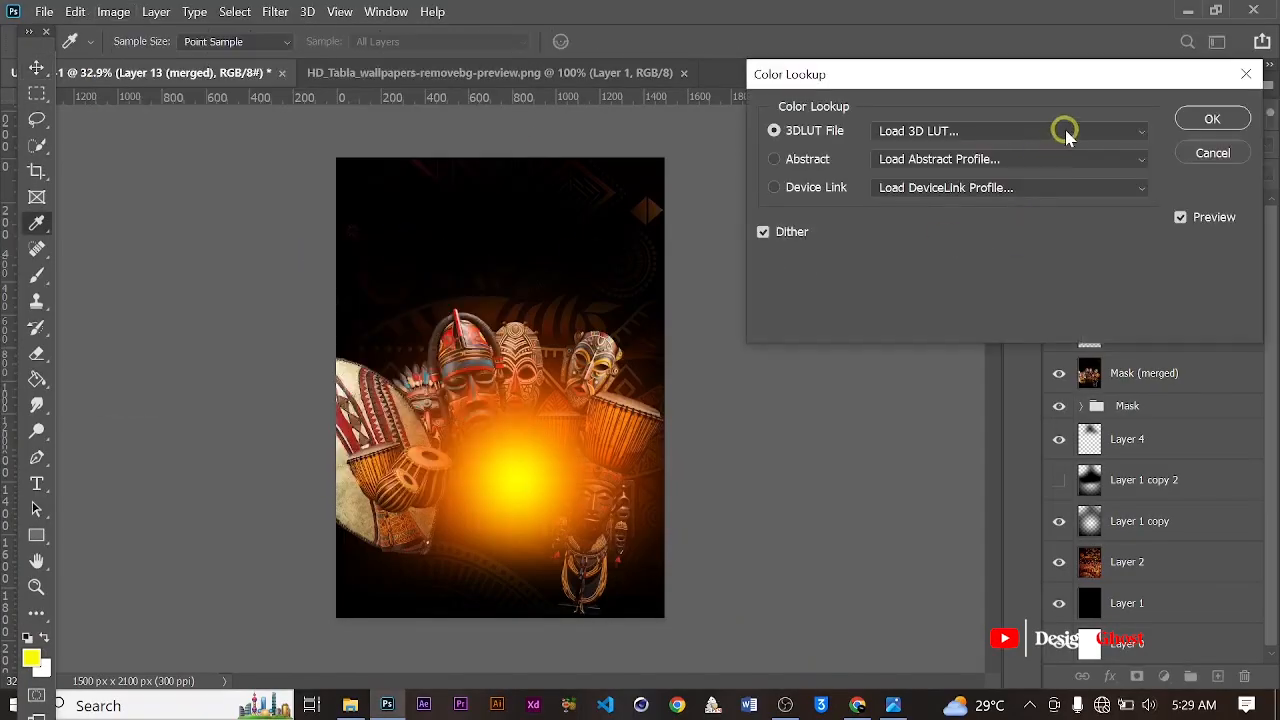
click(1072, 138)
click(877, 655)
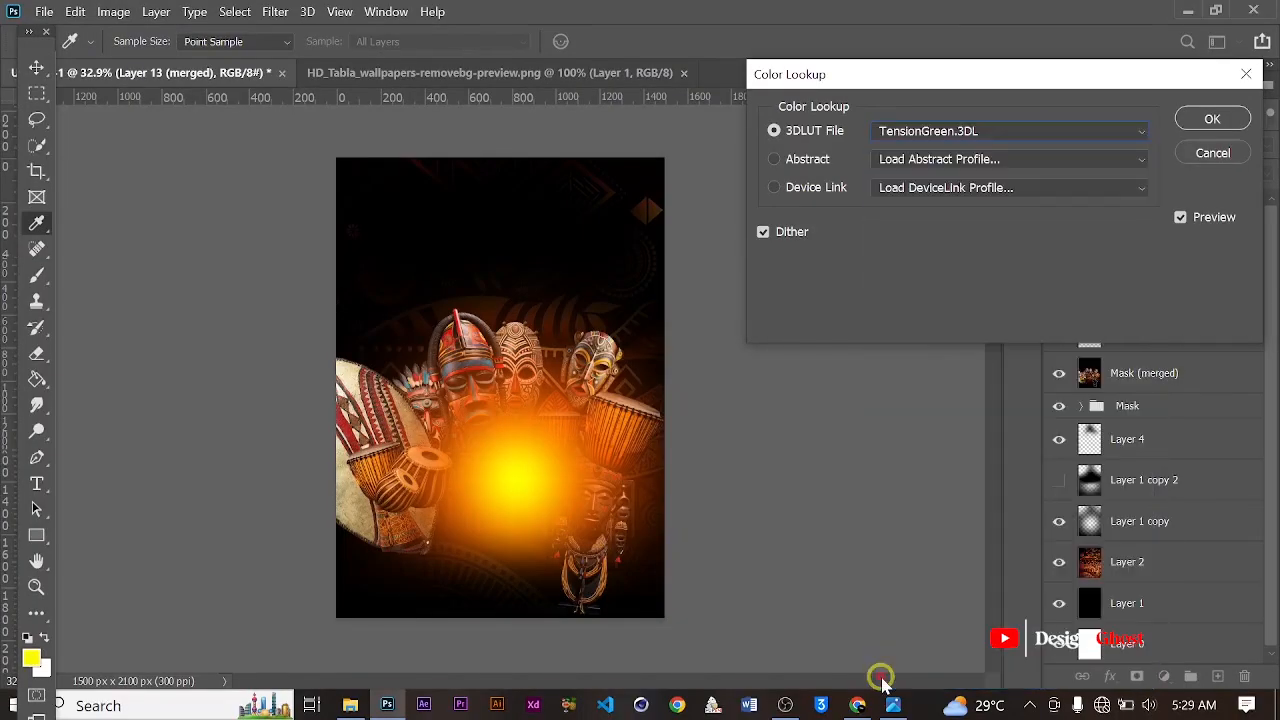
Preview the preceding 3D LUTs one after another, back to Kodak 5205 Fuji 3510 (by Adobe).cube.
key(Up)
key(Up)
key(Up)
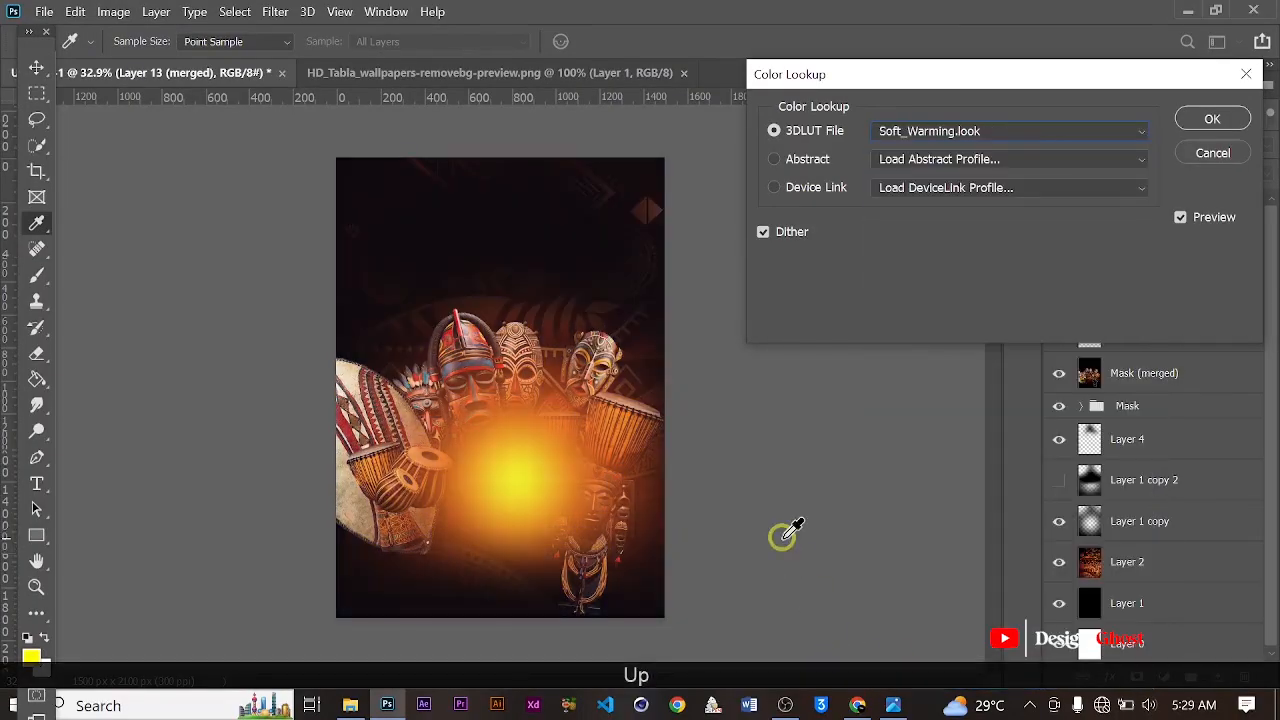
key(Up)
key(Up)
key(Up)
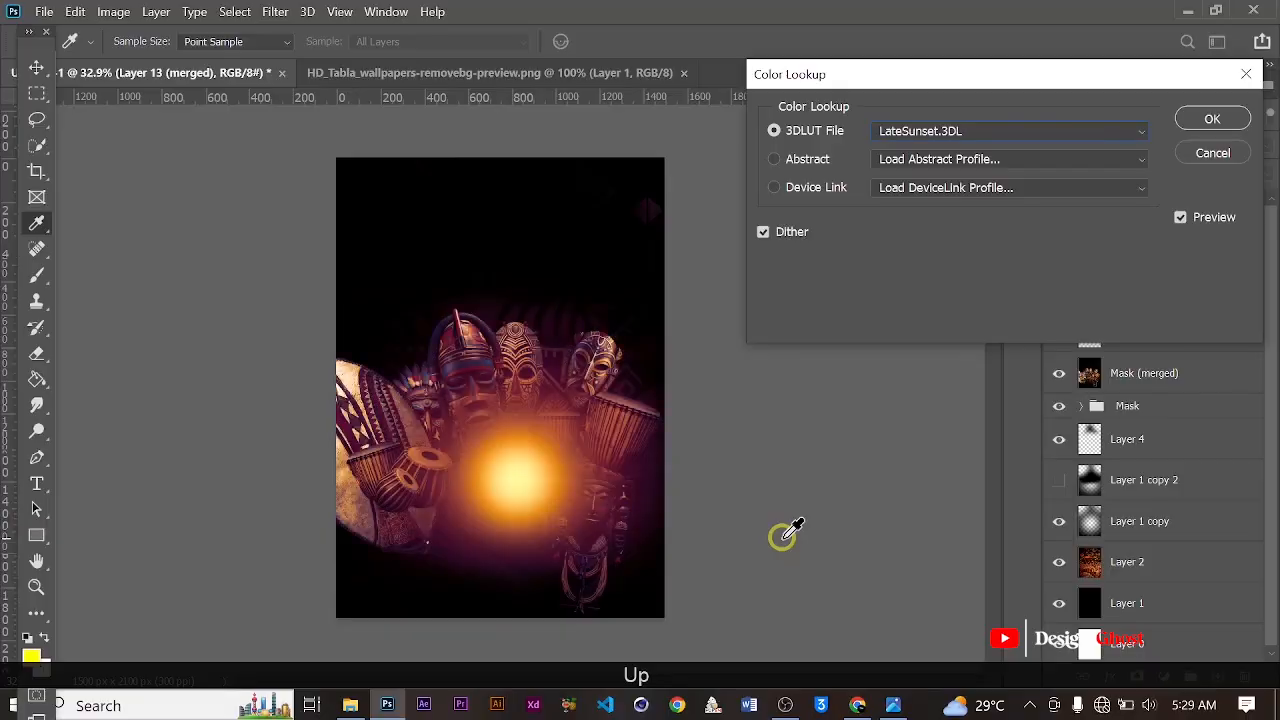
key(Up)
key(Up)
key(Up)
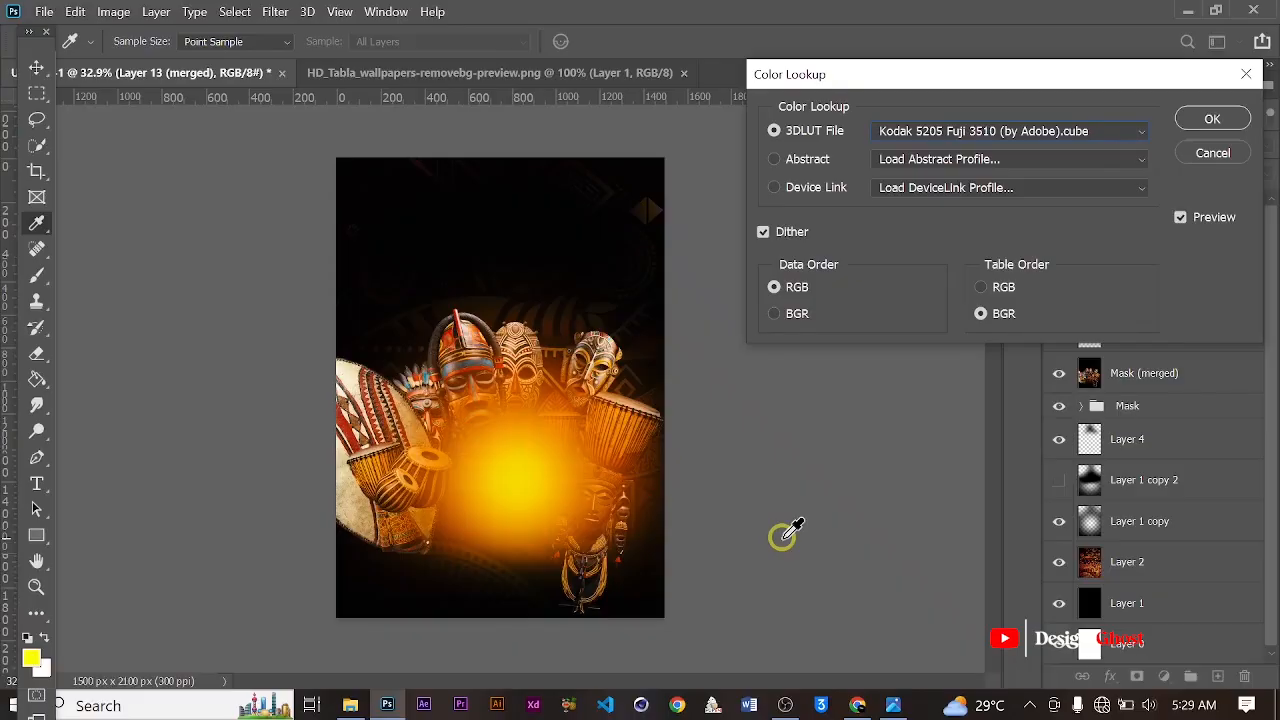
Compare the neighbouring 3D LUTs and apply Kodak 5205 Fuji 3510 (by Adobe).cube to the merged layer.
key(Down)
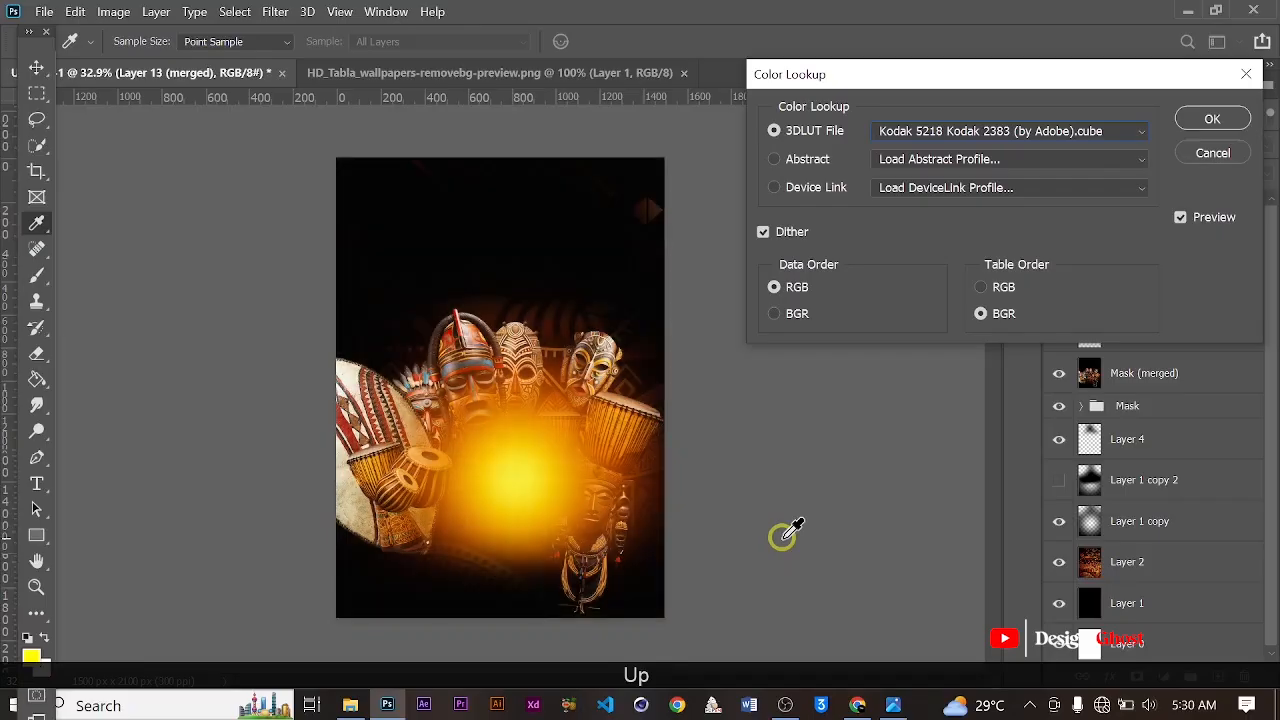
key(Up)
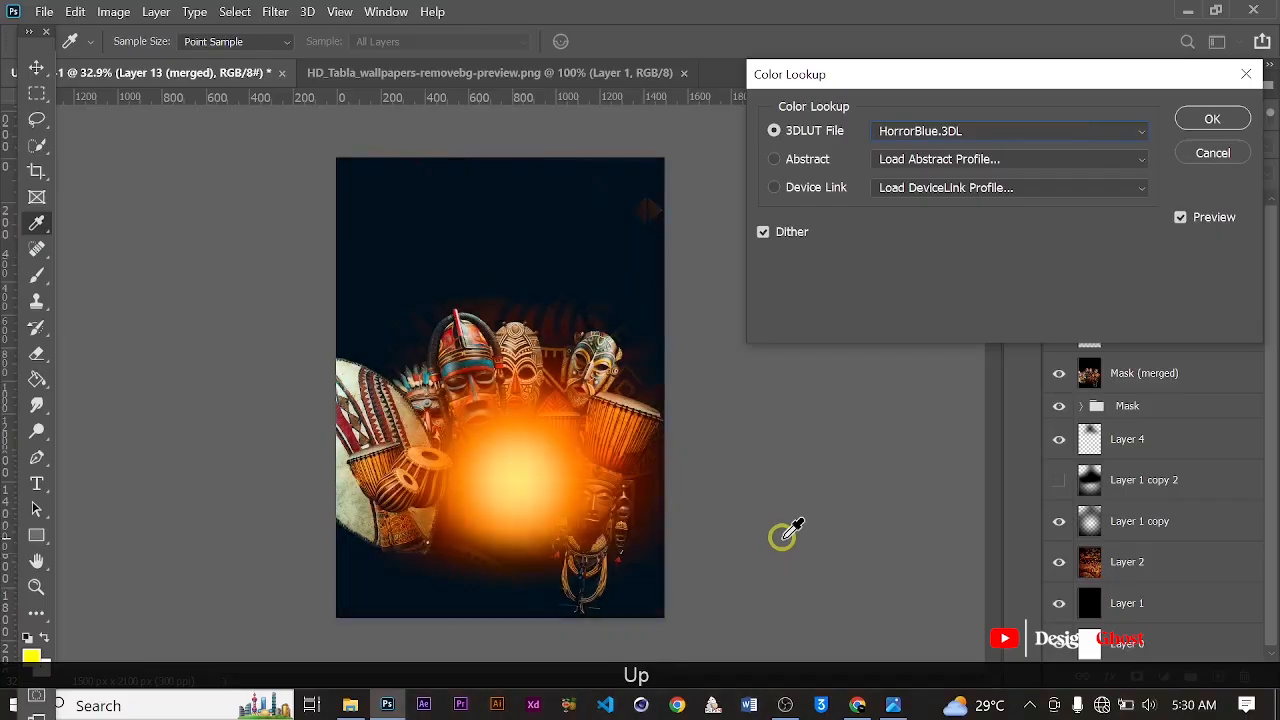
key(Down)
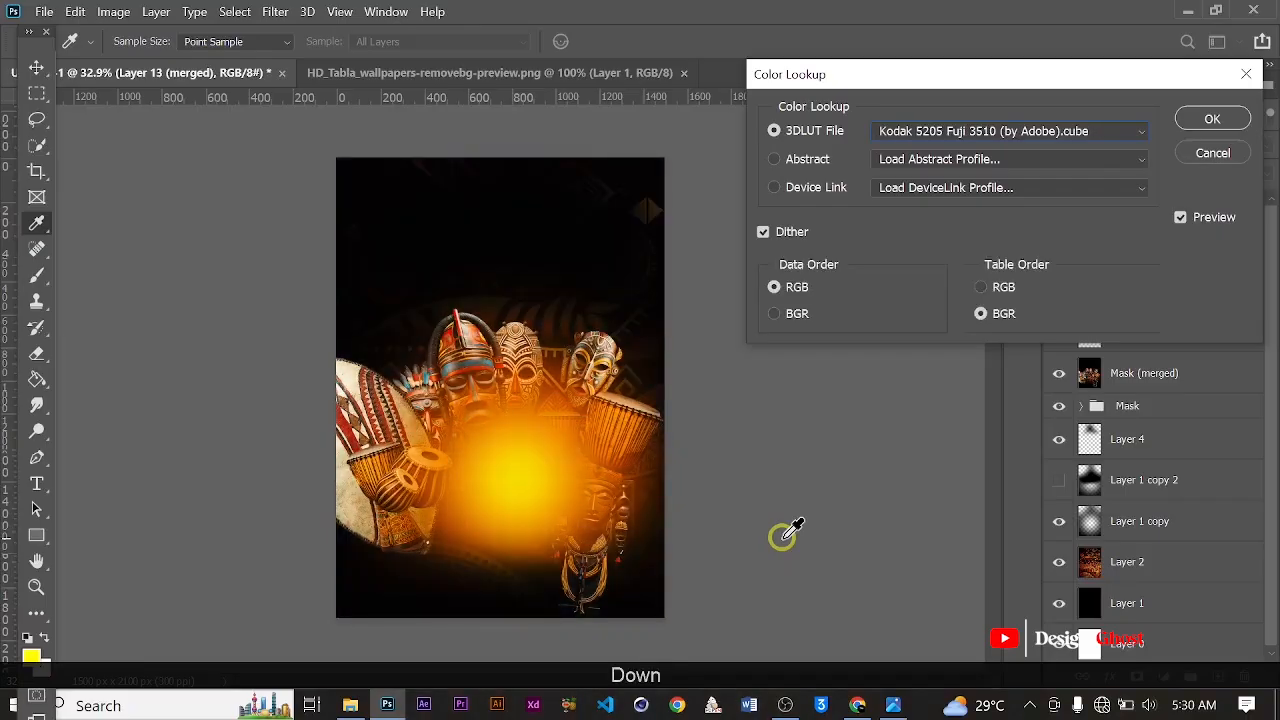
key(Return)
key(Return)
Duplicate the tribal pattern Layer 2 and bring the copy to the top of the layer stack.
click(1148, 566)
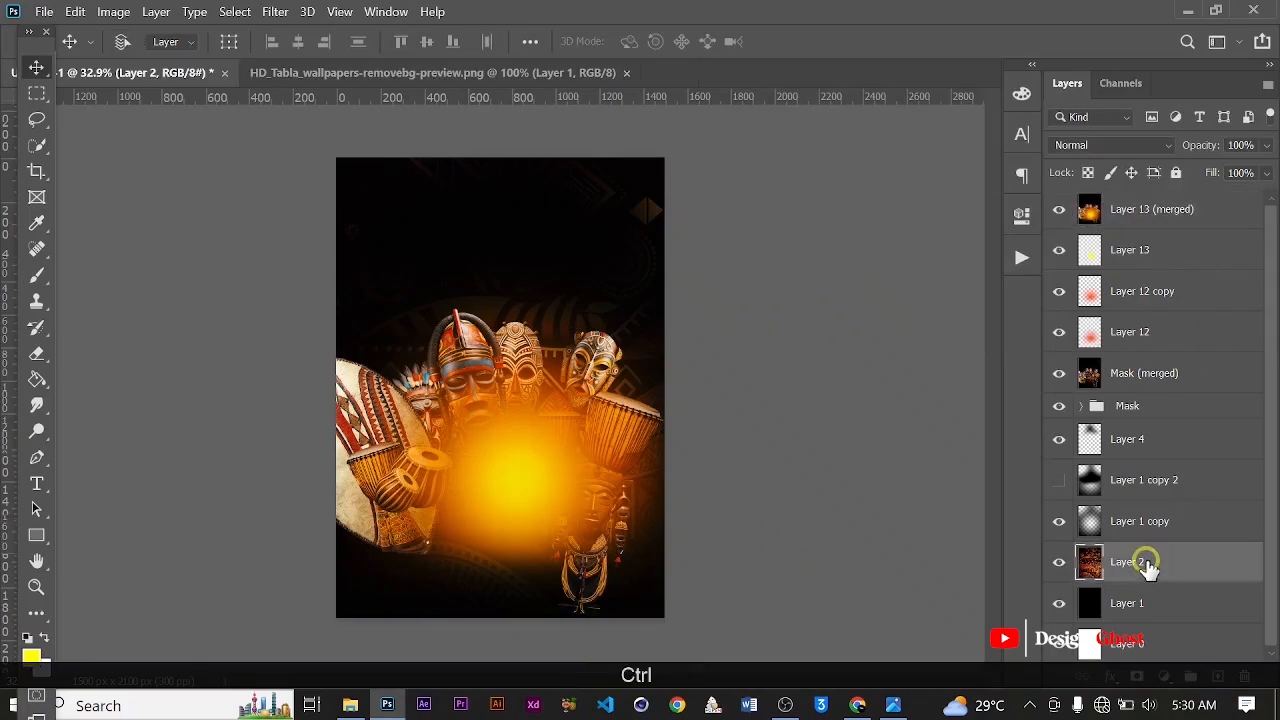
key(ctrl+j)
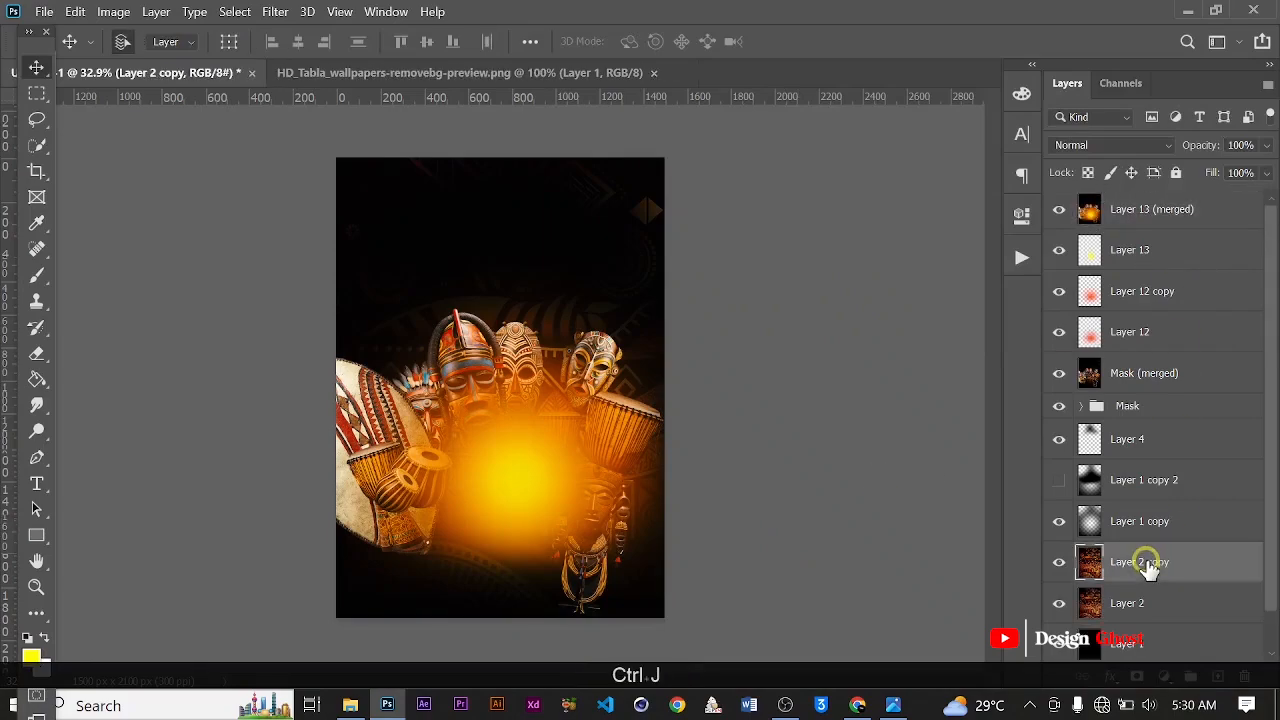
key(ctrl+bracketright)
key(ctrl+bracketright)
key(ctrl+bracketright)
key(ctrl+bracketright)
key(ctrl+bracketright)
key(ctrl+bracketright)
key(ctrl+bracketright)
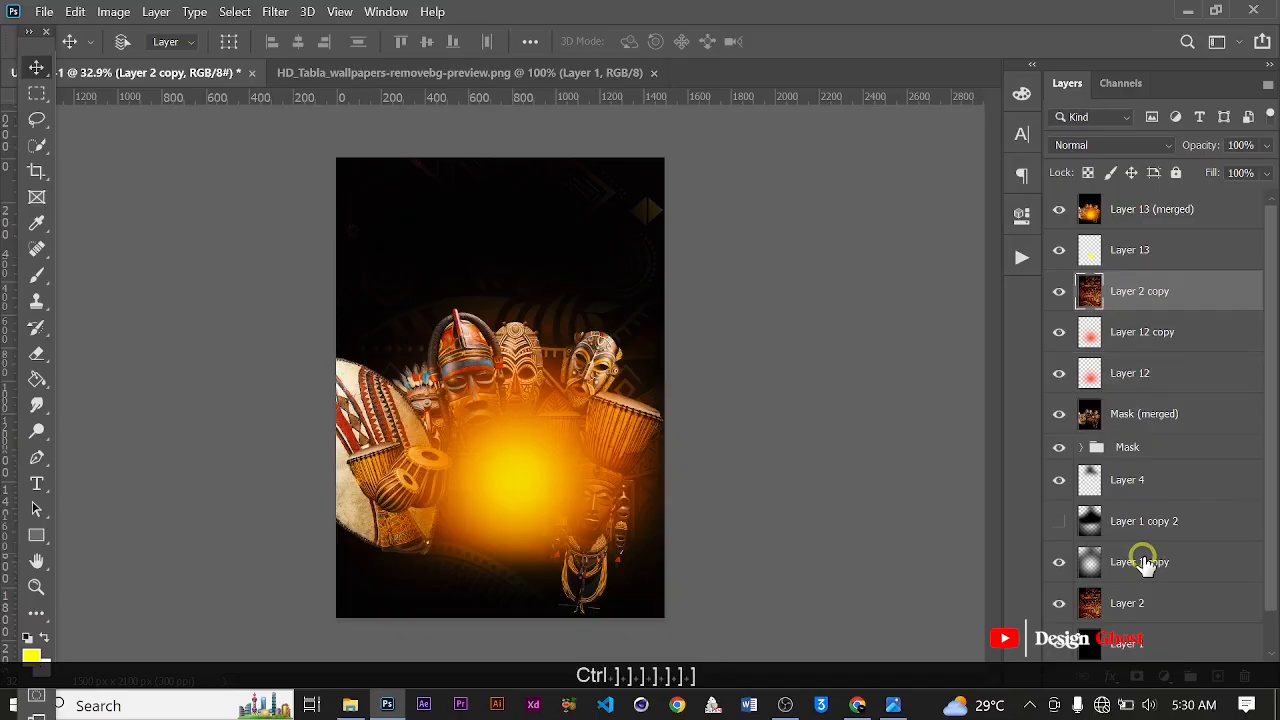
key(ctrl+bracketright)
key(ctrl+bracketright)
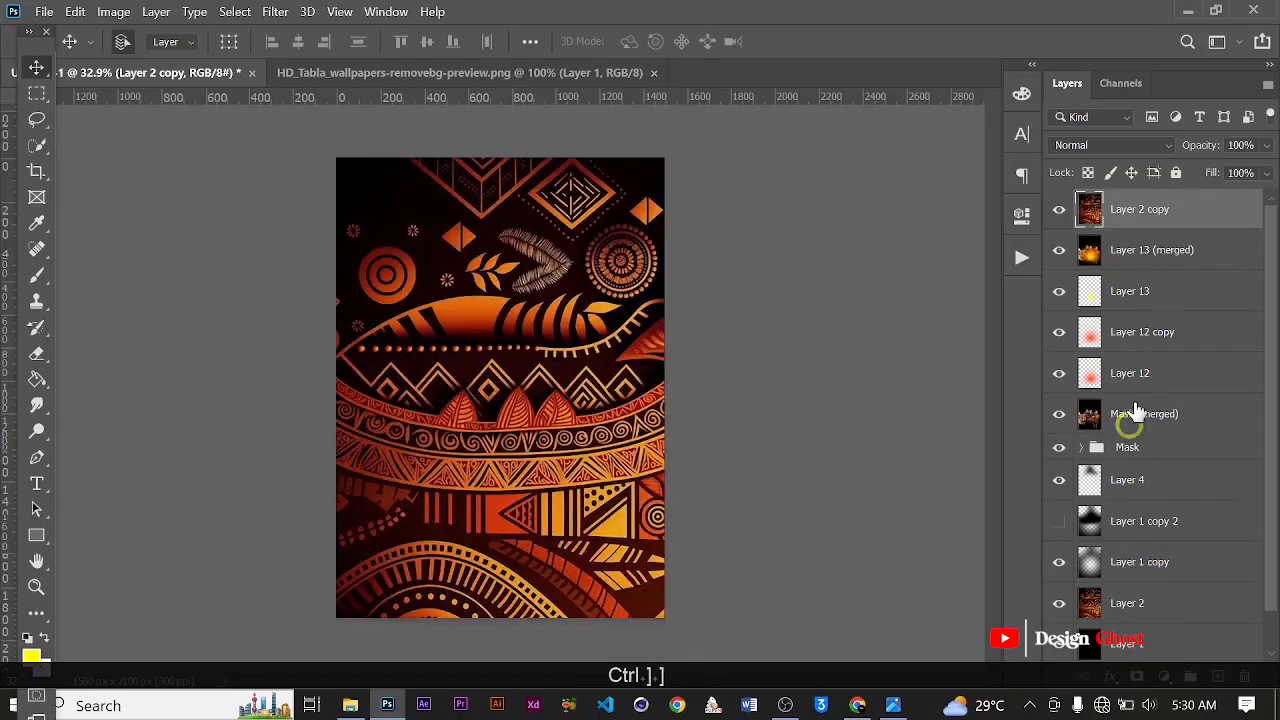
Set the blend mode of Layer 2 copy to Pin Light.
click(1148, 148)
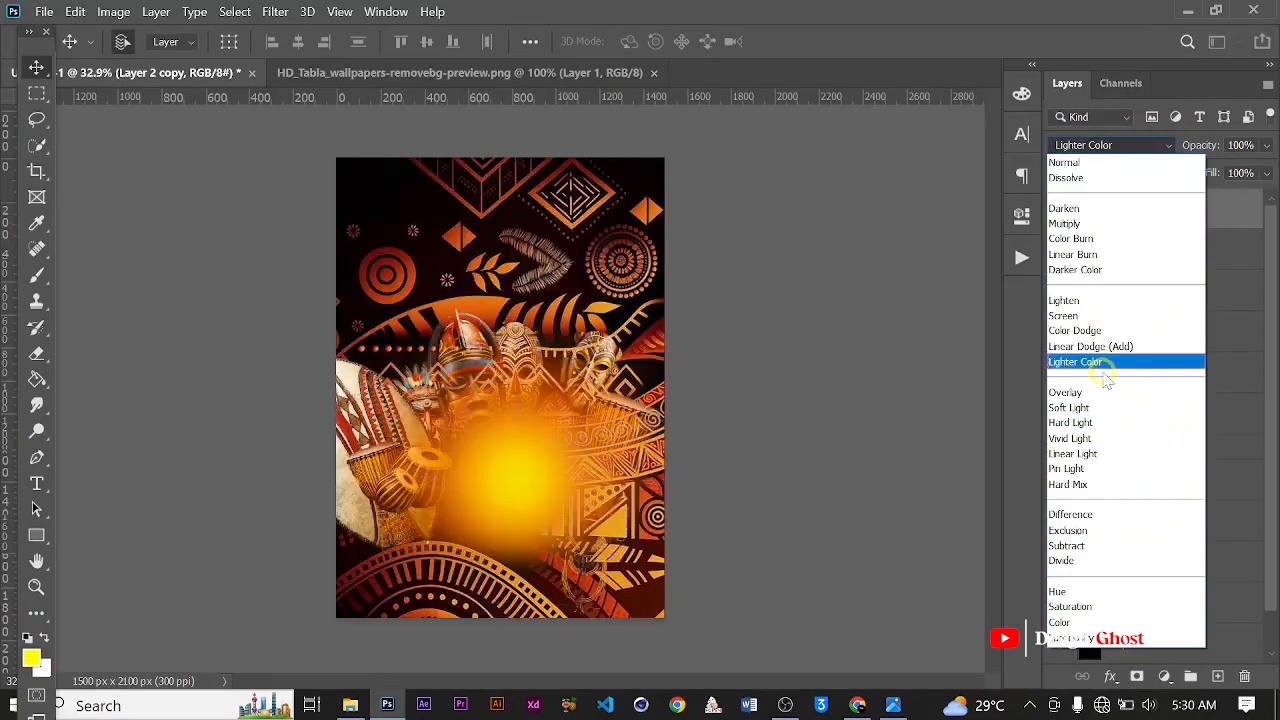
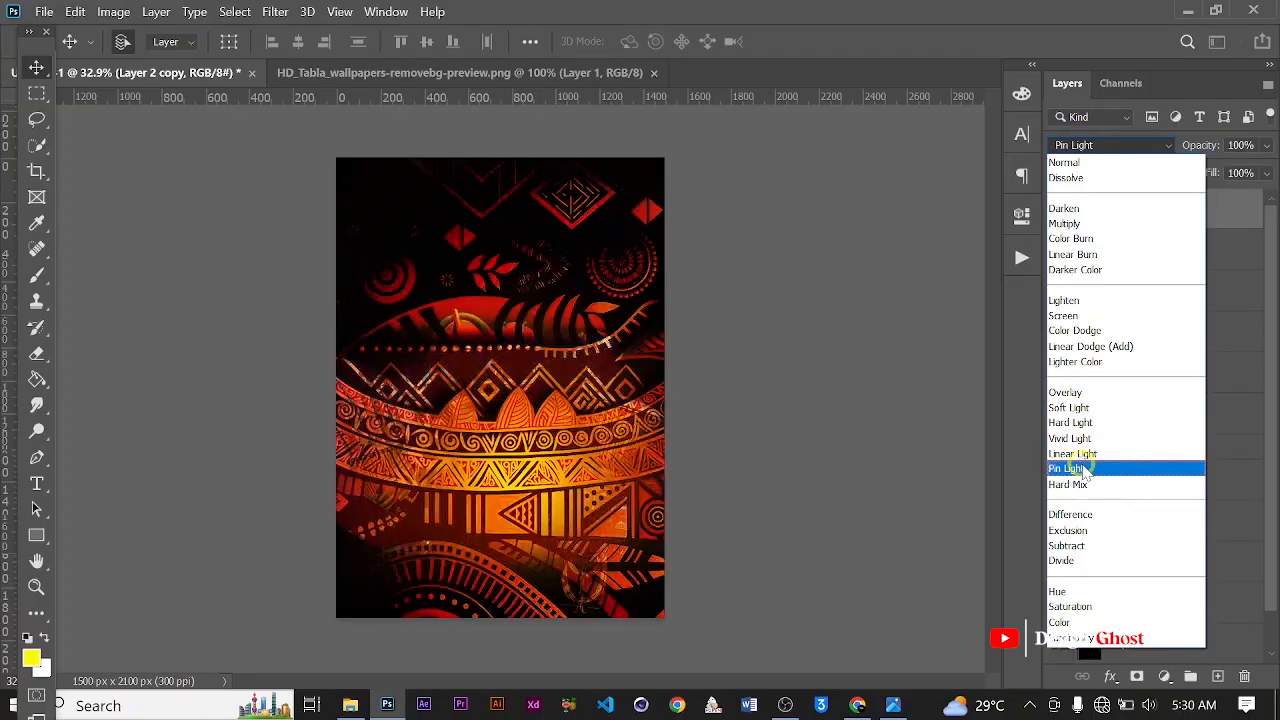
click(1083, 469)
key(Return)
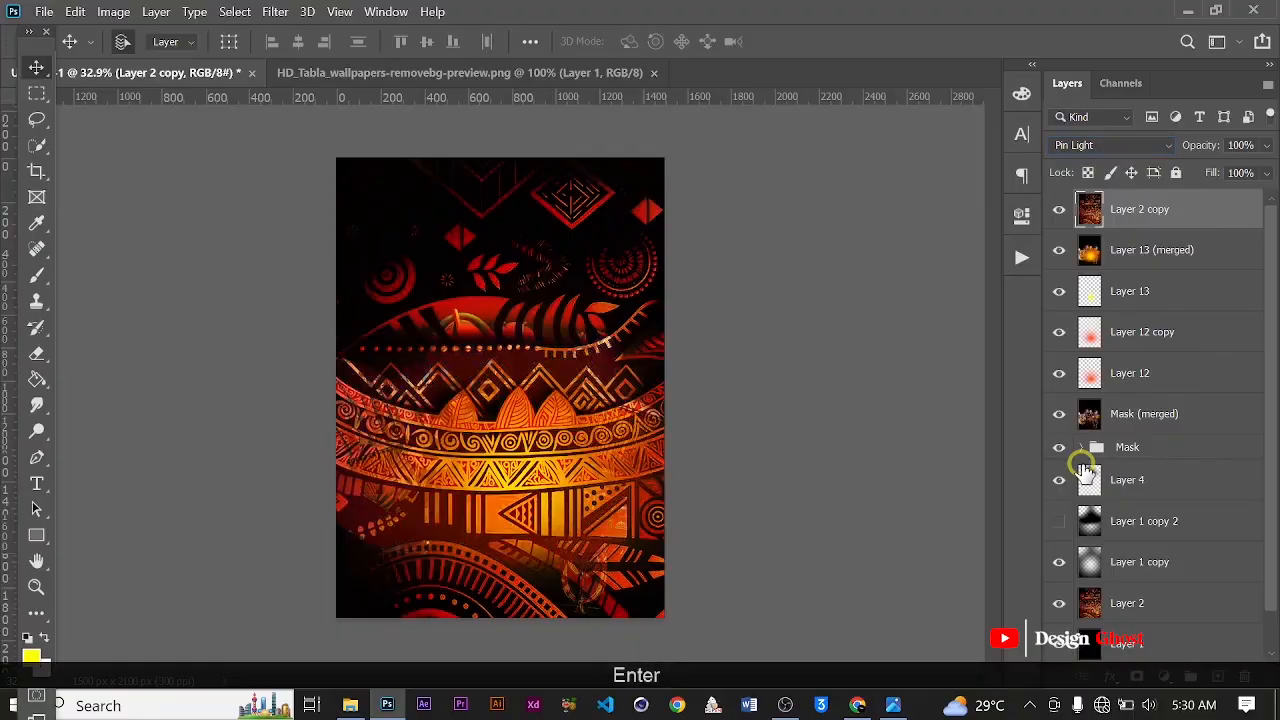
Erase the Layer 2 copy pattern over the masks, drums and central glow with a 1300 px soft eraser.
key(e)
scroll(652, 305, down, 3)
scroll(578, 497, up, 2)
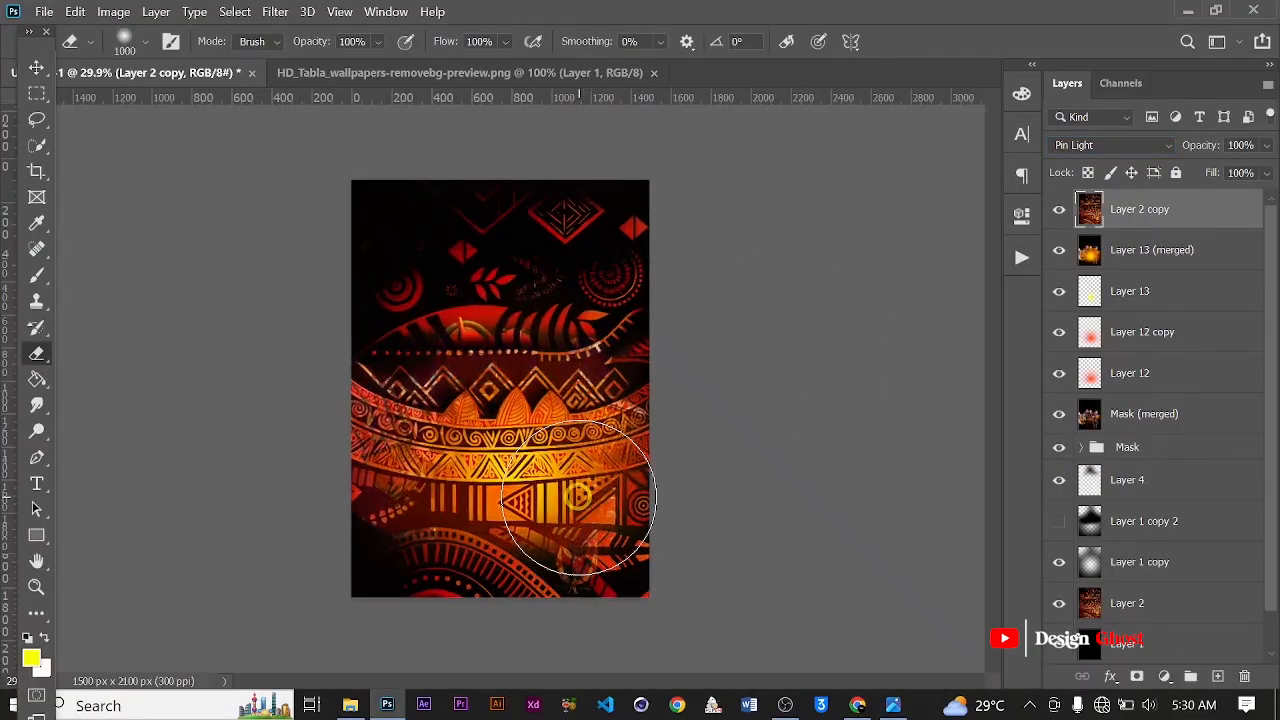
key(bracketright)
key(bracketright)
key(bracketright)
mouse_move(516, 441)
mouse_down()
mouse_move(437, 445)
mouse_move(429, 410)
mouse_move(478, 521)
mouse_move(551, 563)
mouse_move(569, 506)
mouse_move(552, 565)
mouse_move(534, 463)
mouse_up()
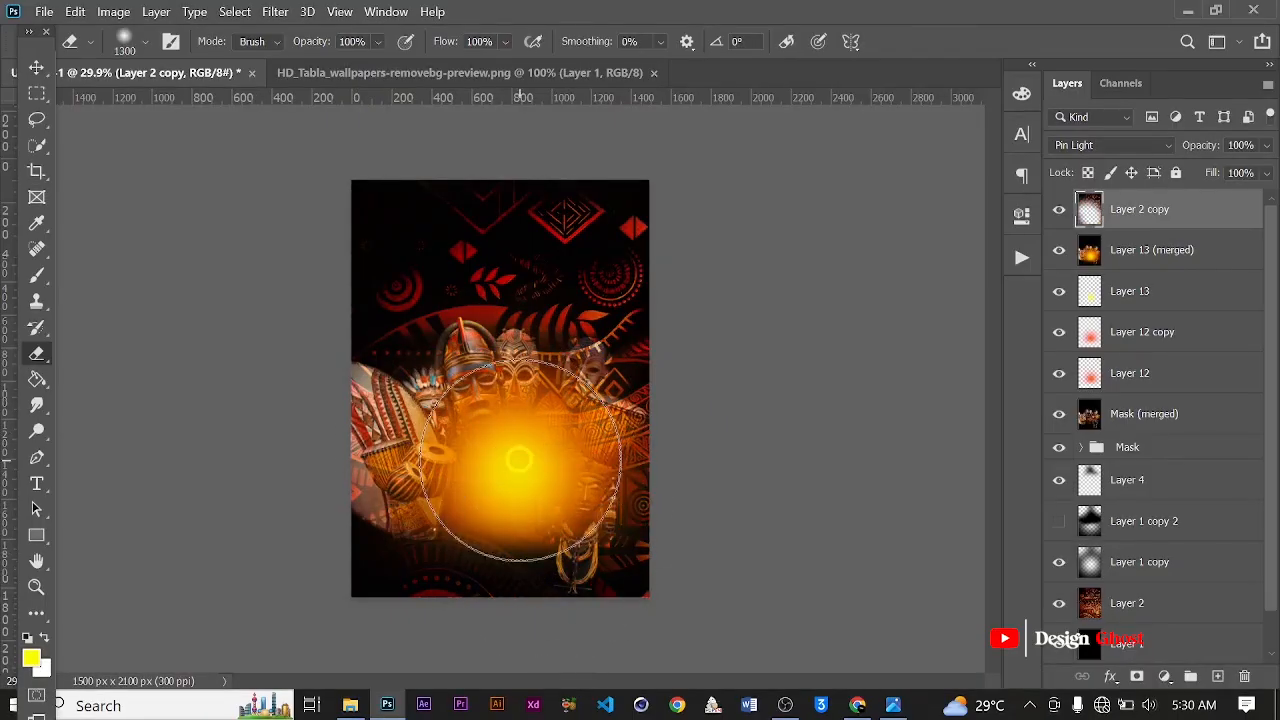
scroll(534, 463, up, 3)
click(597, 461)
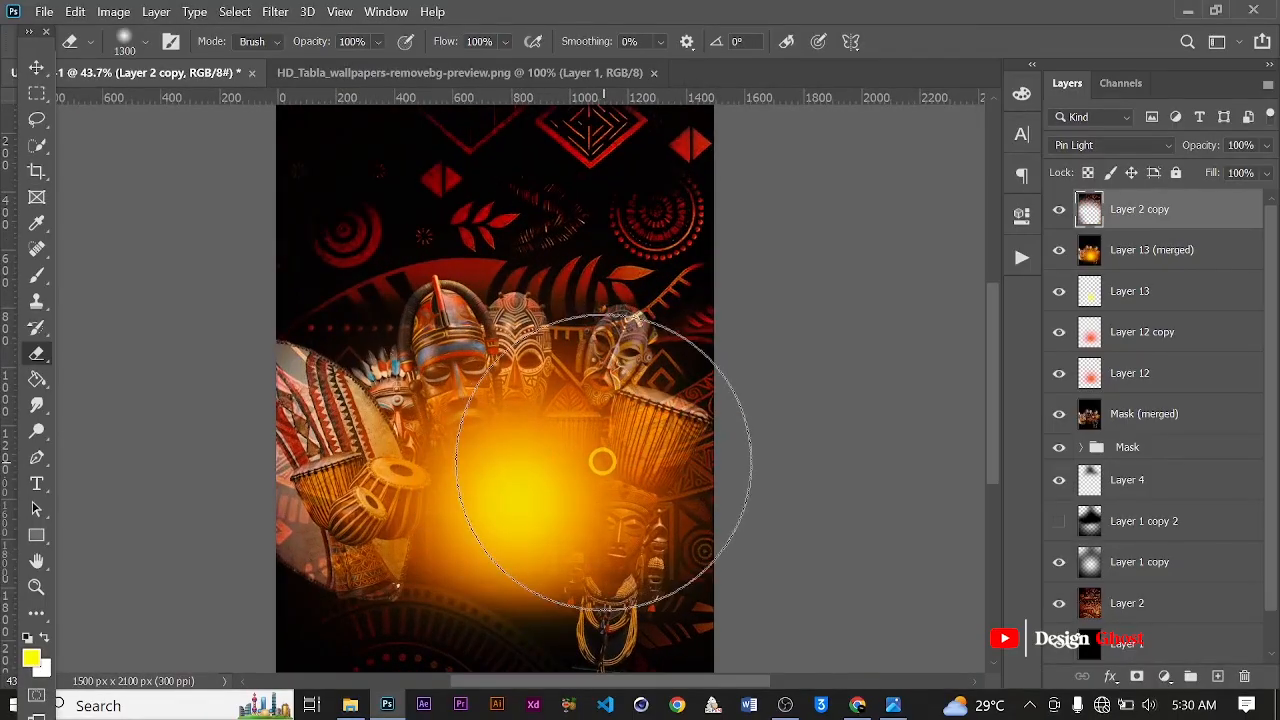
Reduce the eraser to 800 px and erase the Layer 2 copy pattern in the flyer's upper middle area.
scroll(589, 443, up, 1)
scroll(593, 441, down, 5)
scroll(590, 430, down, 2)
scroll(505, 185, up, 1)
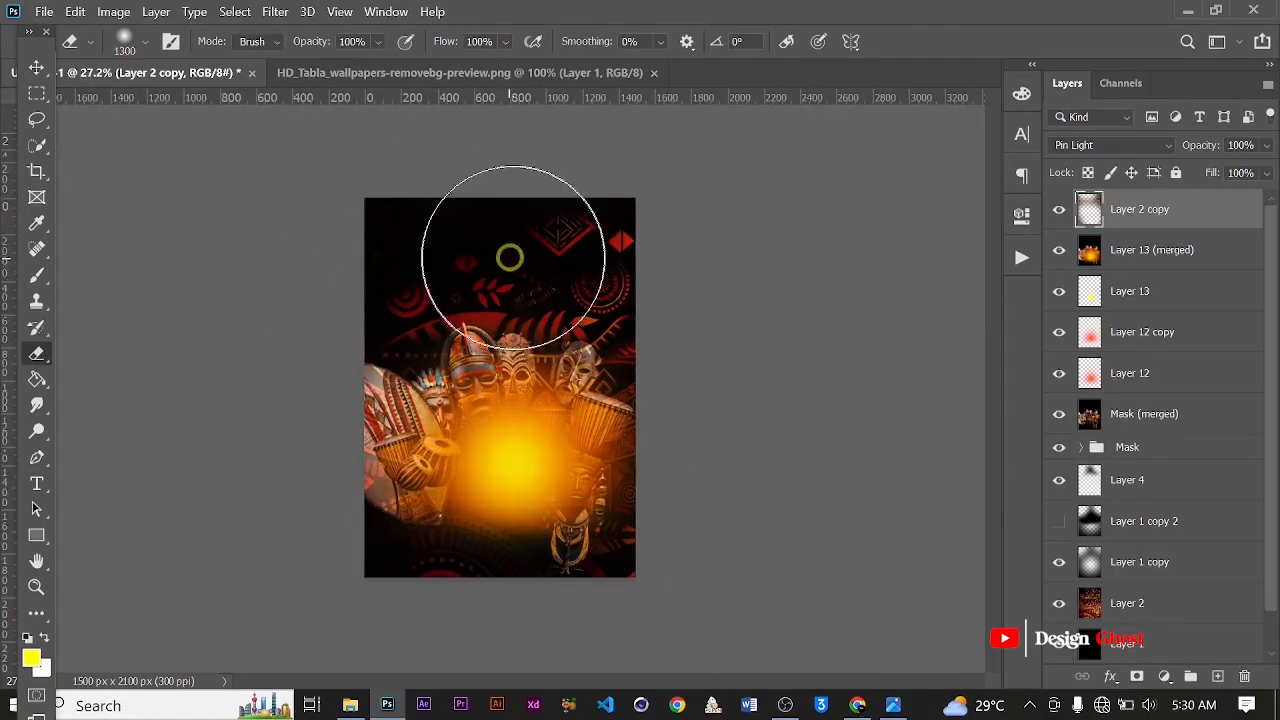
scroll(509, 295, up, 2)
key(bracketleft)
key(bracketleft)
key(bracketleft)
key(bracketleft)
key(bracketleft)
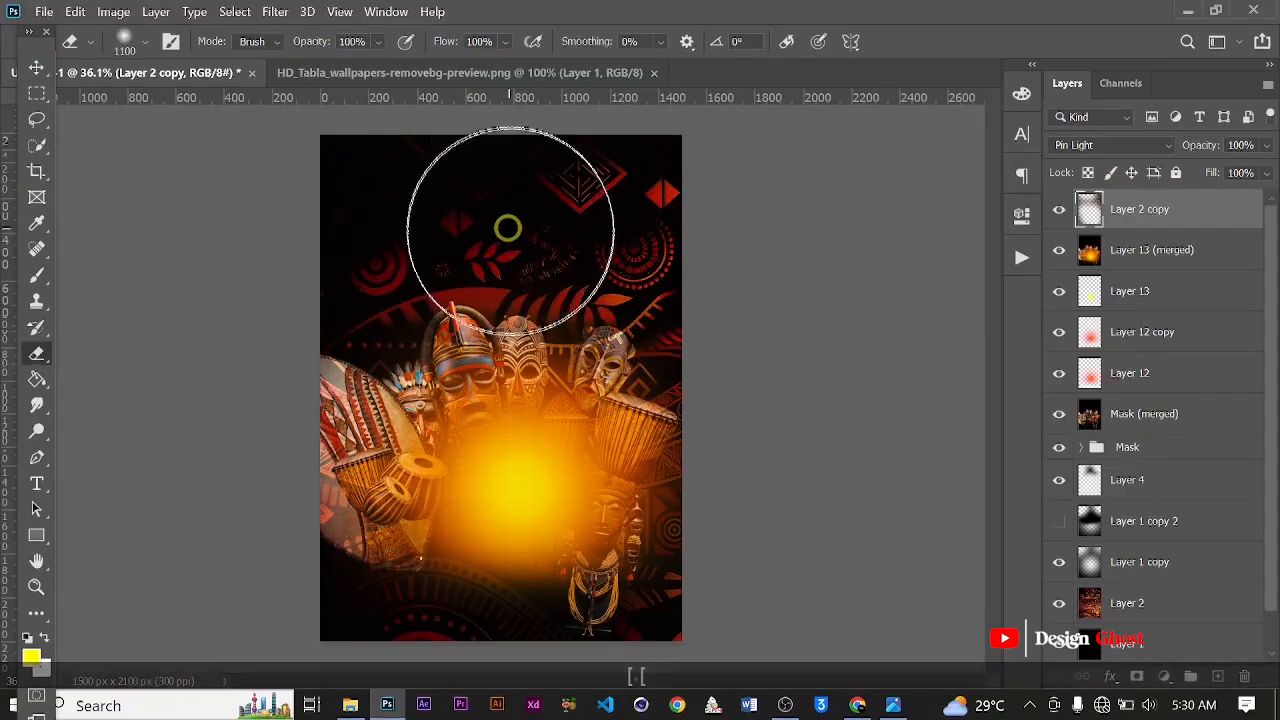
click(478, 261)
mouse_move(478, 261)
mouse_down()
mouse_move(555, 259)
mouse_move(568, 245)
mouse_move(453, 261)
mouse_up()
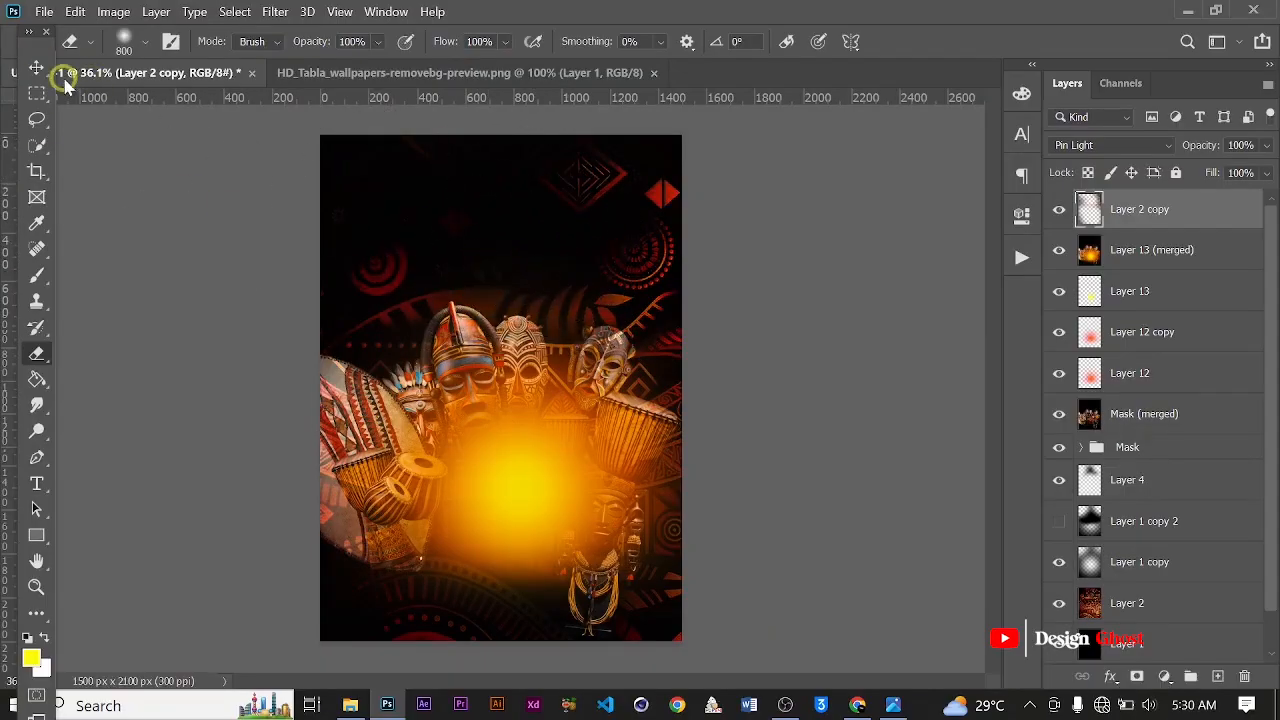
Switch to the Move tool and stamp all layers from Layer 2 copy down to Layer 0 into a merged copy.
click(33, 68)
key(ctrl+minus)
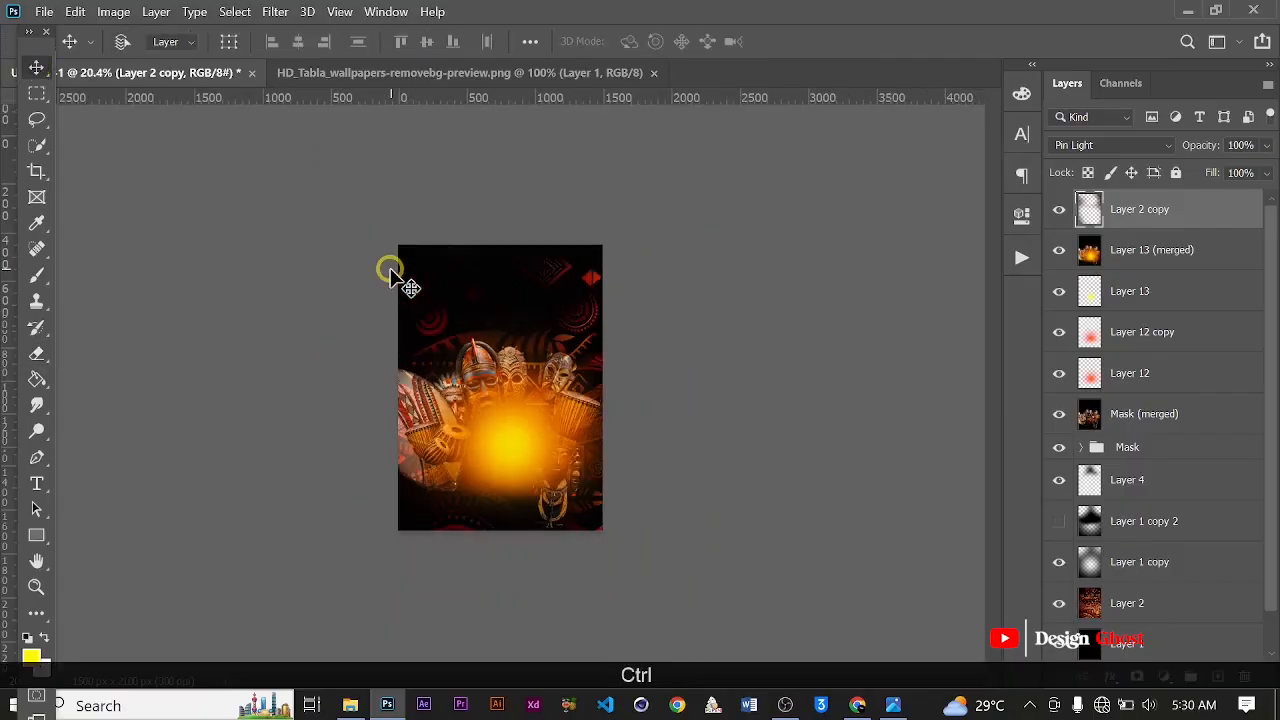
key(ctrl+0)
scroll(1188, 477, down, 1)
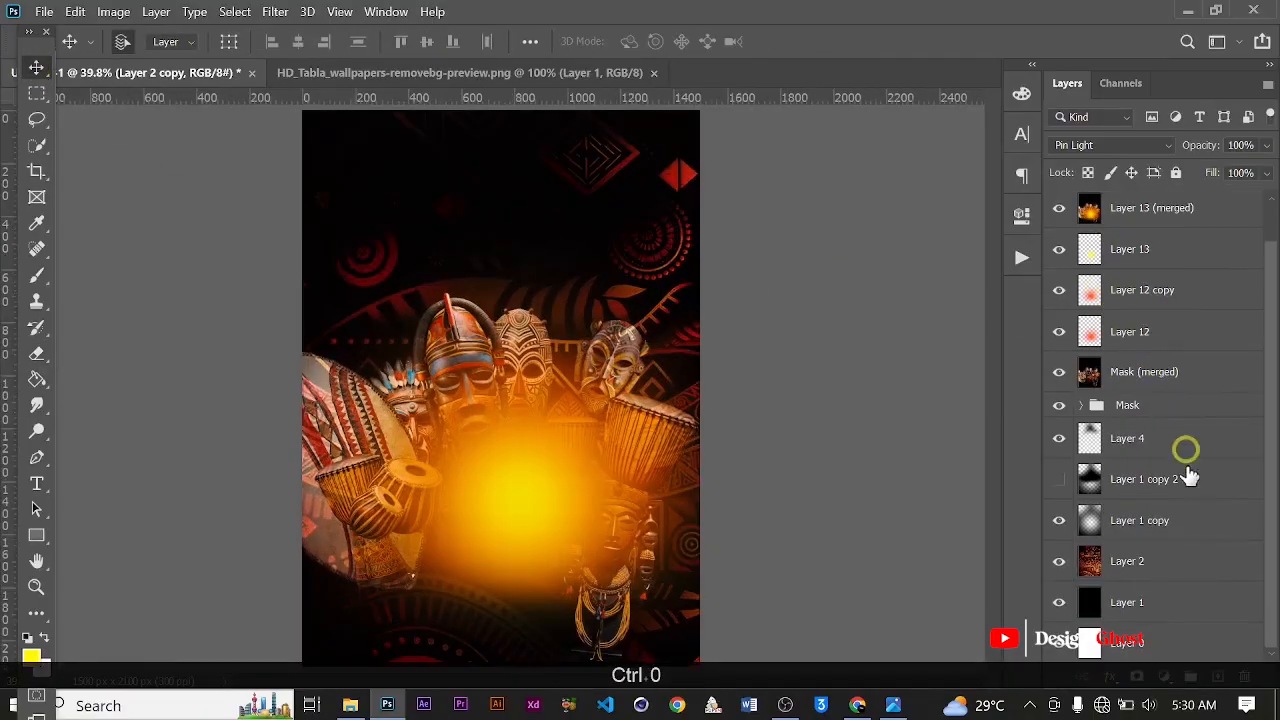
shift+click(1133, 645)
key(ctrl+alt+e)
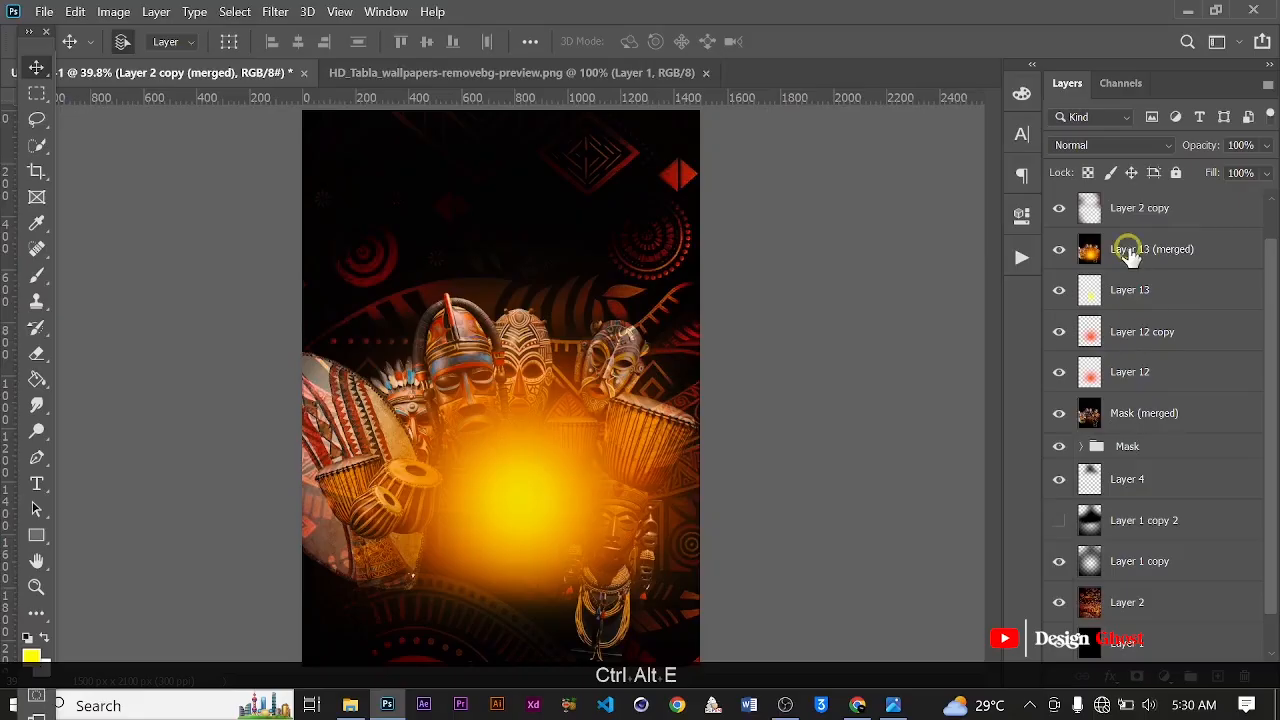
Open the Camera Raw filter on the new merged copy and set the Split Toning highlights hue to 32.
scroll(1128, 250, up, 1)
scroll(488, 484, down, 5)
scroll(534, 328, up, 5)
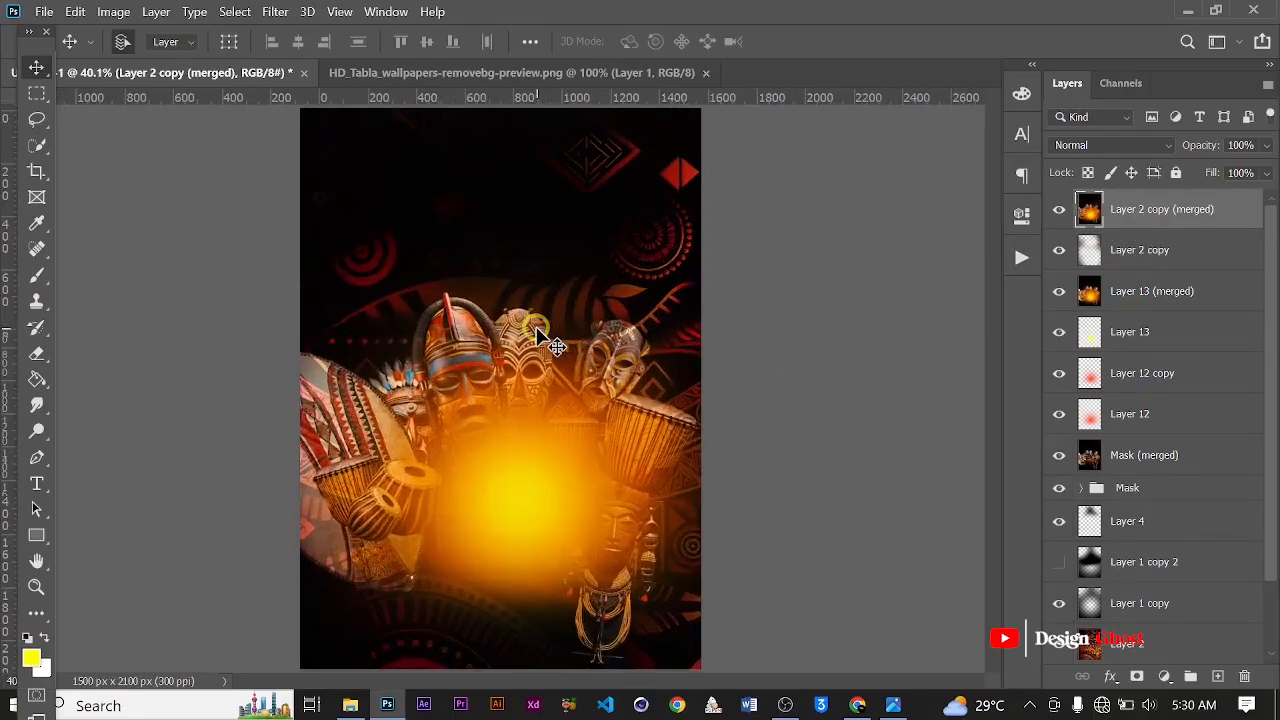
scroll(537, 332, up, 1)
key(ctrl+0)
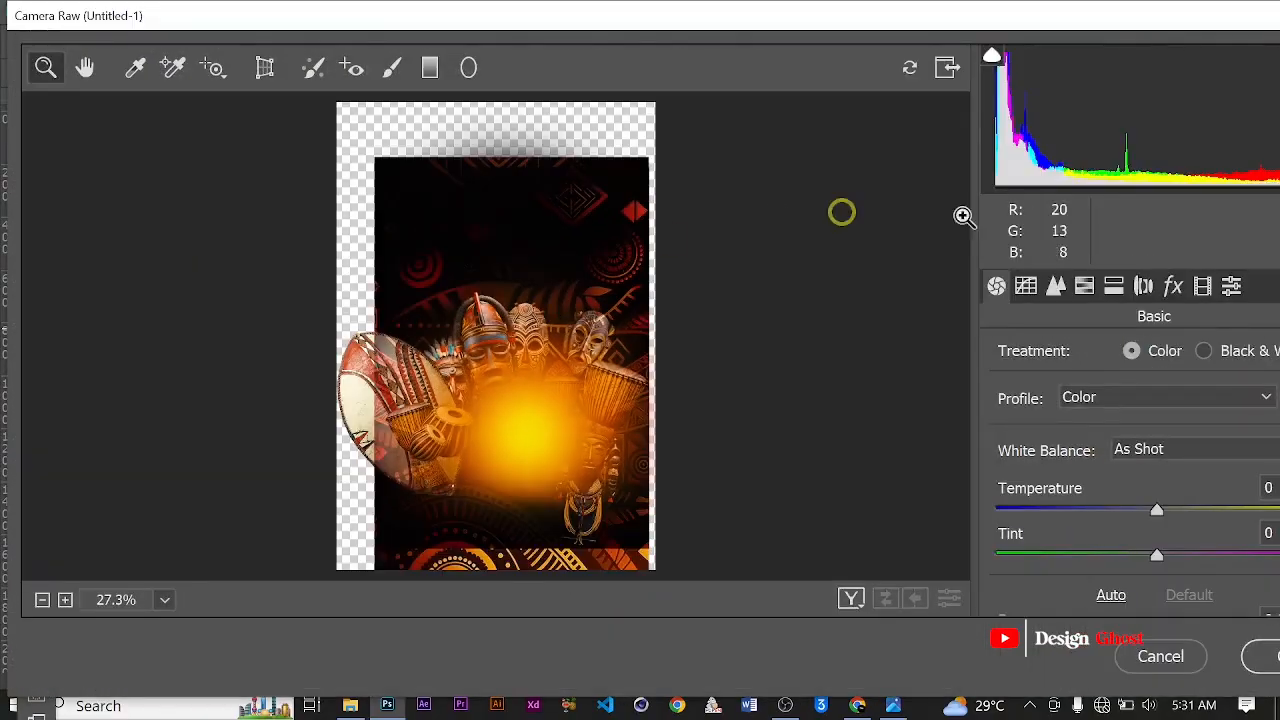
drag(1042, 11, 923, 10)
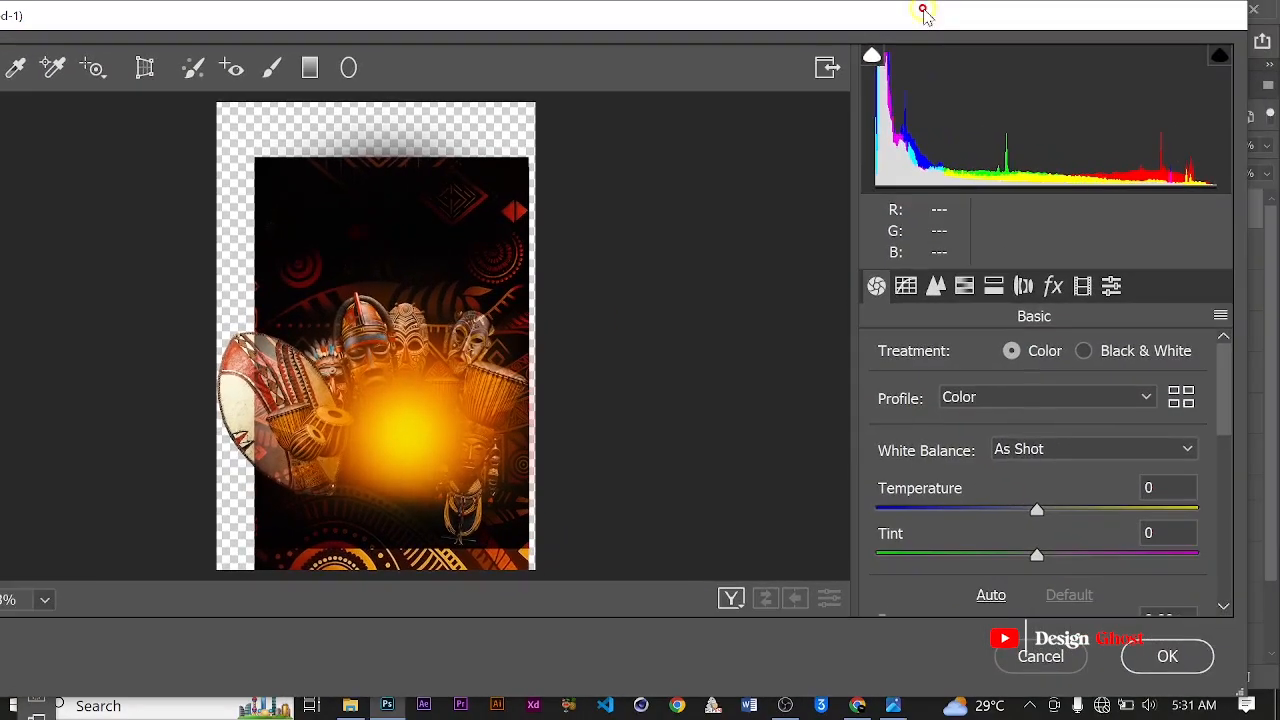
click(986, 297)
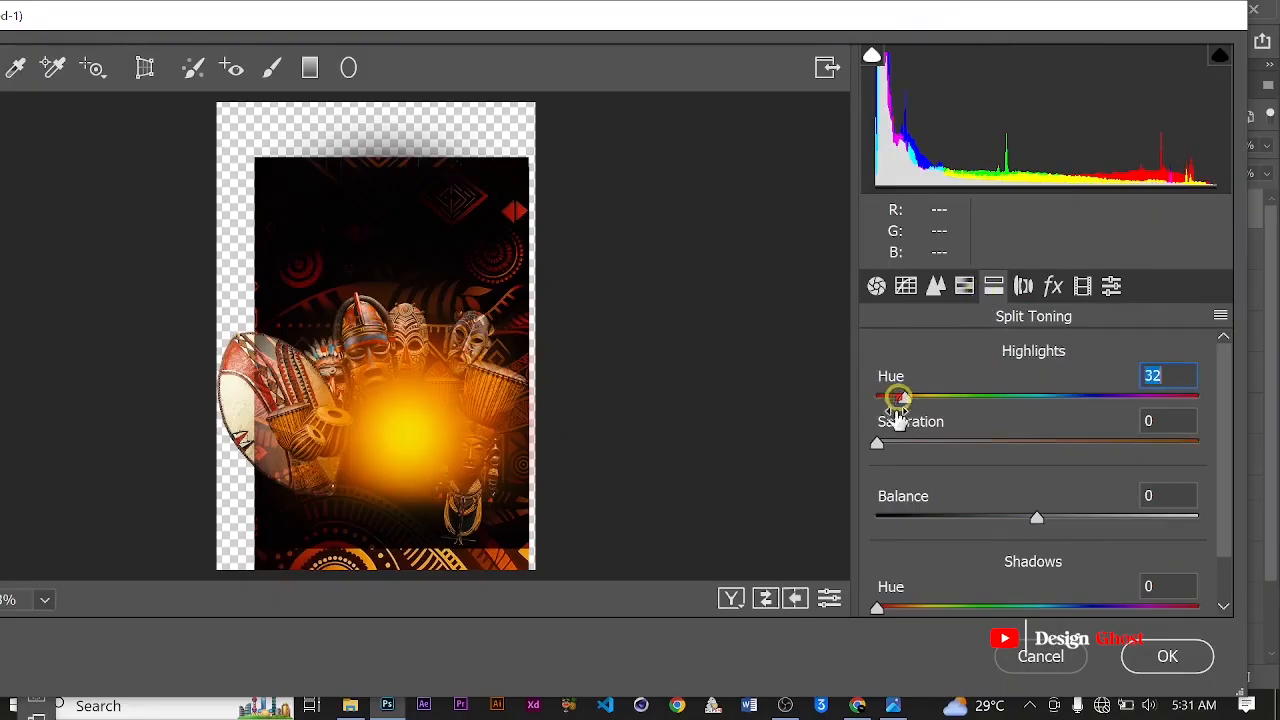
Set the Split Toning highlights saturation to 68 and apply the Camera Raw filter.
drag(882, 450, 1017, 453)
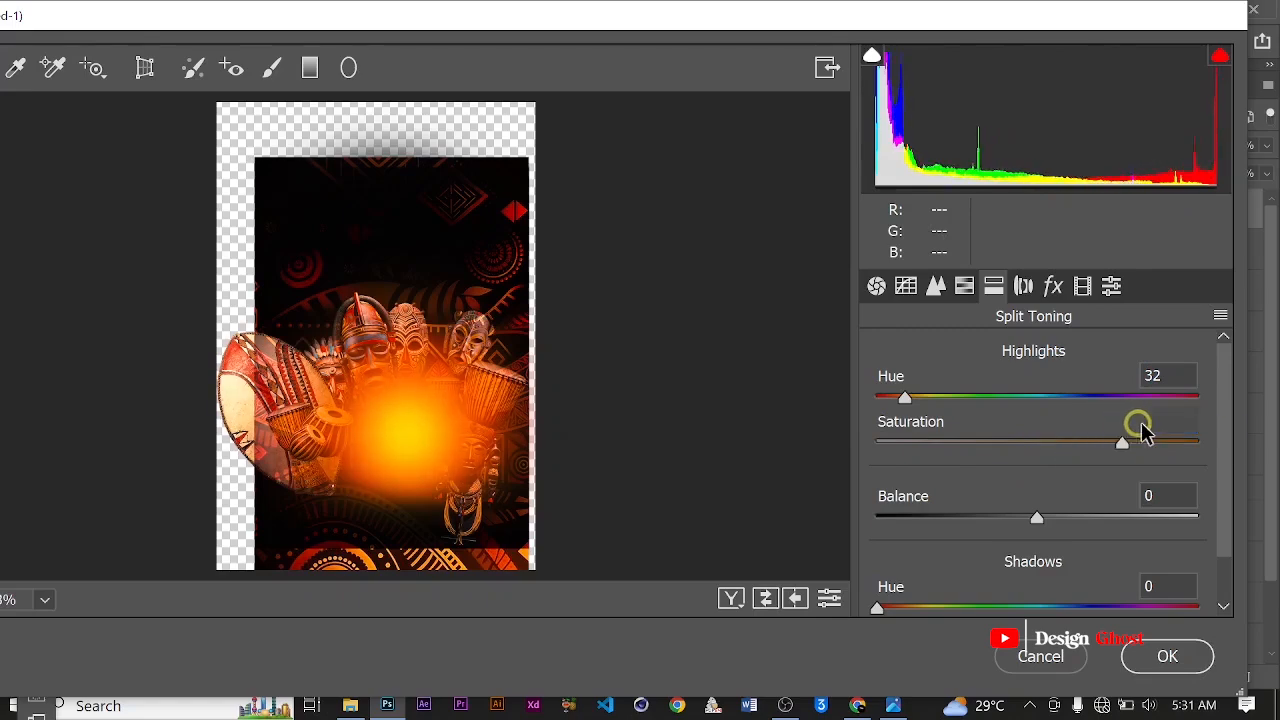
drag(1143, 428, 1093, 465)
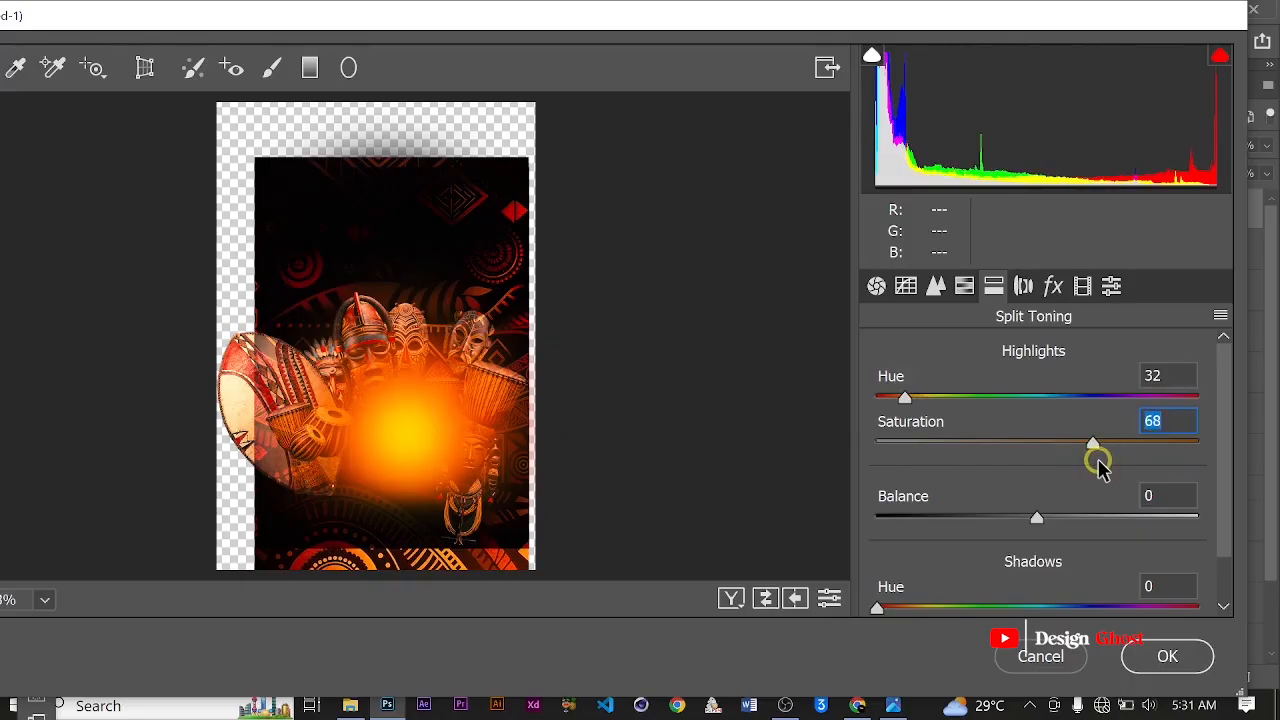
key(Return)
key(Return)
scroll(487, 422, up, 2)
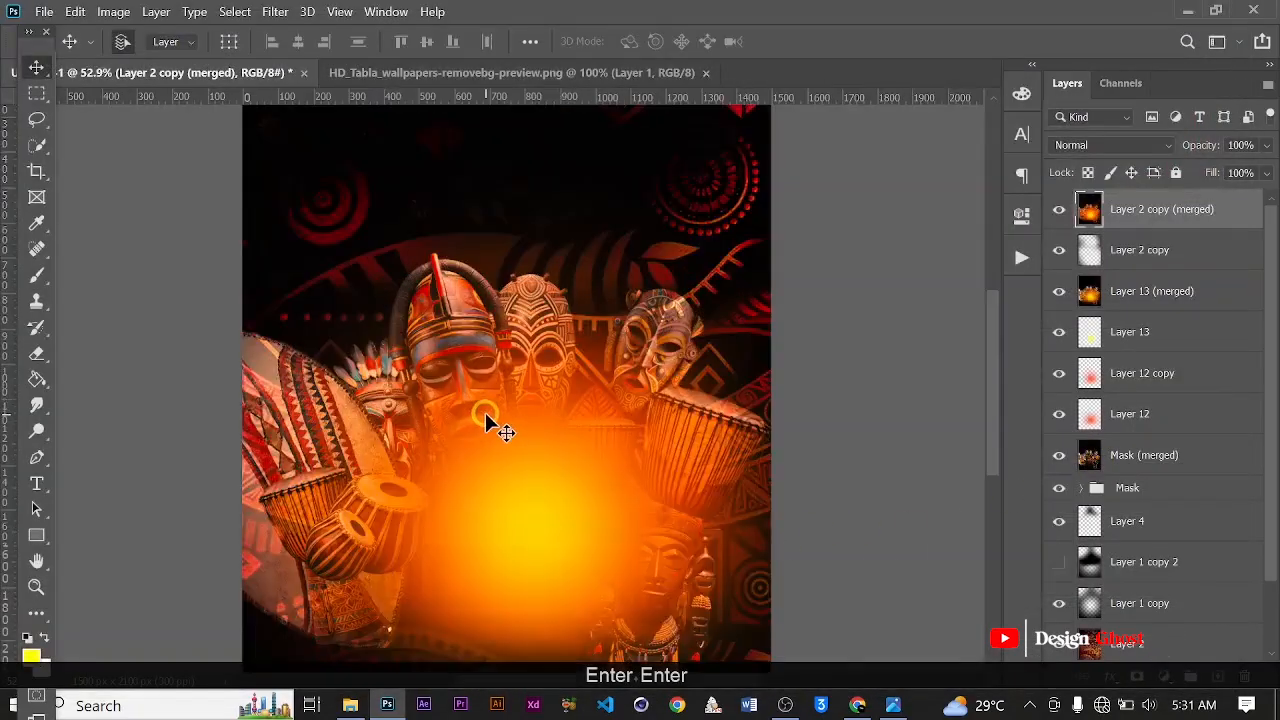
scroll(485, 413, up, 3)
drag(587, 497, 589, 400)
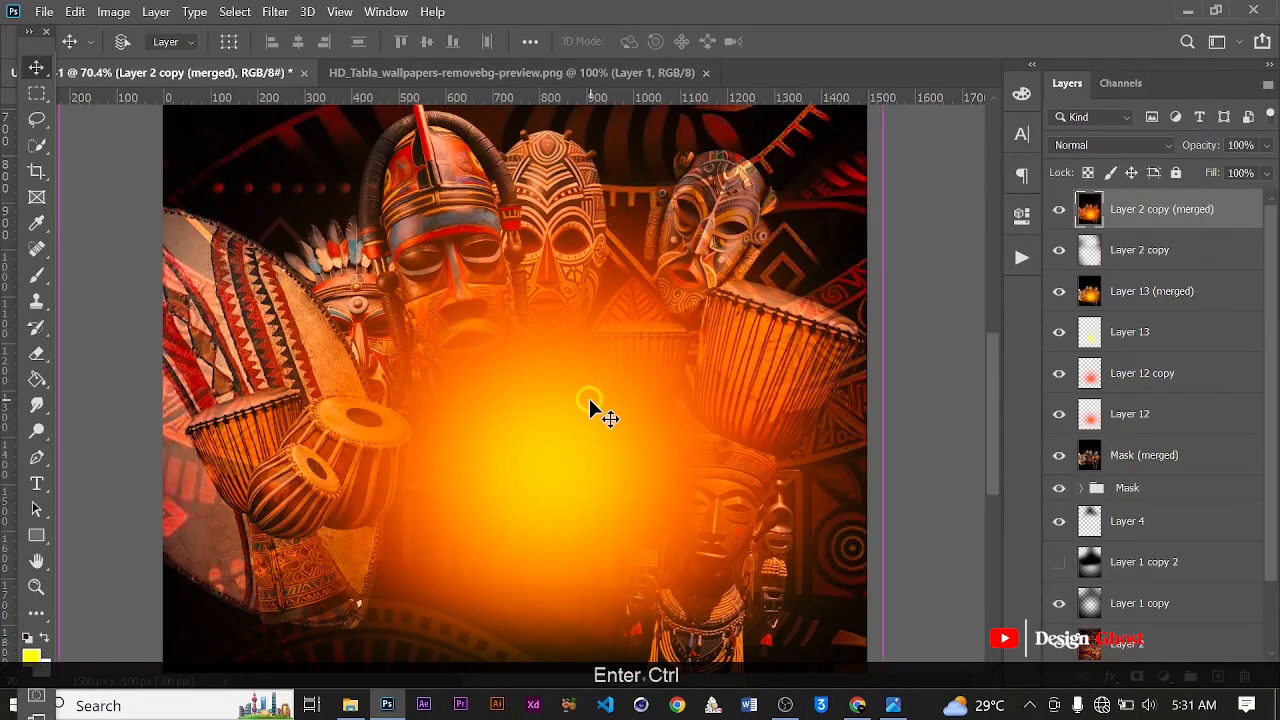
key(ctrl+0)
scroll(531, 448, up, 4)
drag(546, 512, 583, 387)
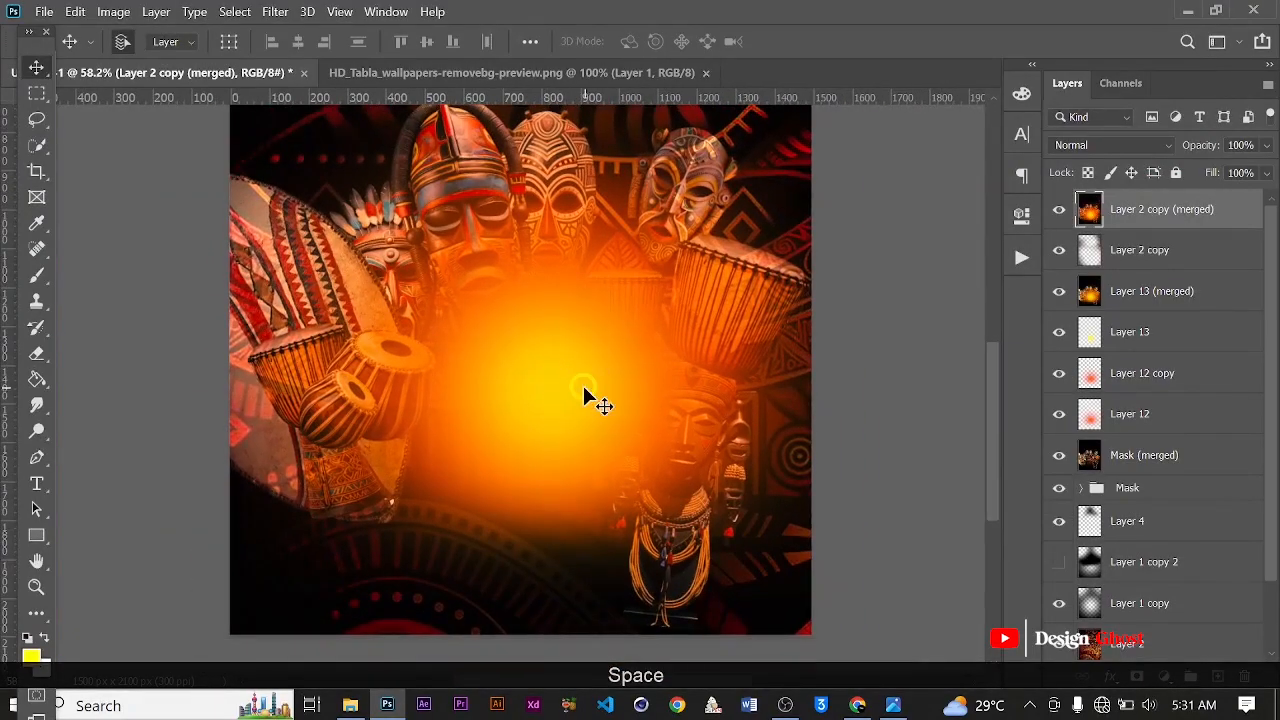
key(Return)
key(ctrl+0)
scroll(557, 509, up, 3)
drag(557, 509, 600, 366)
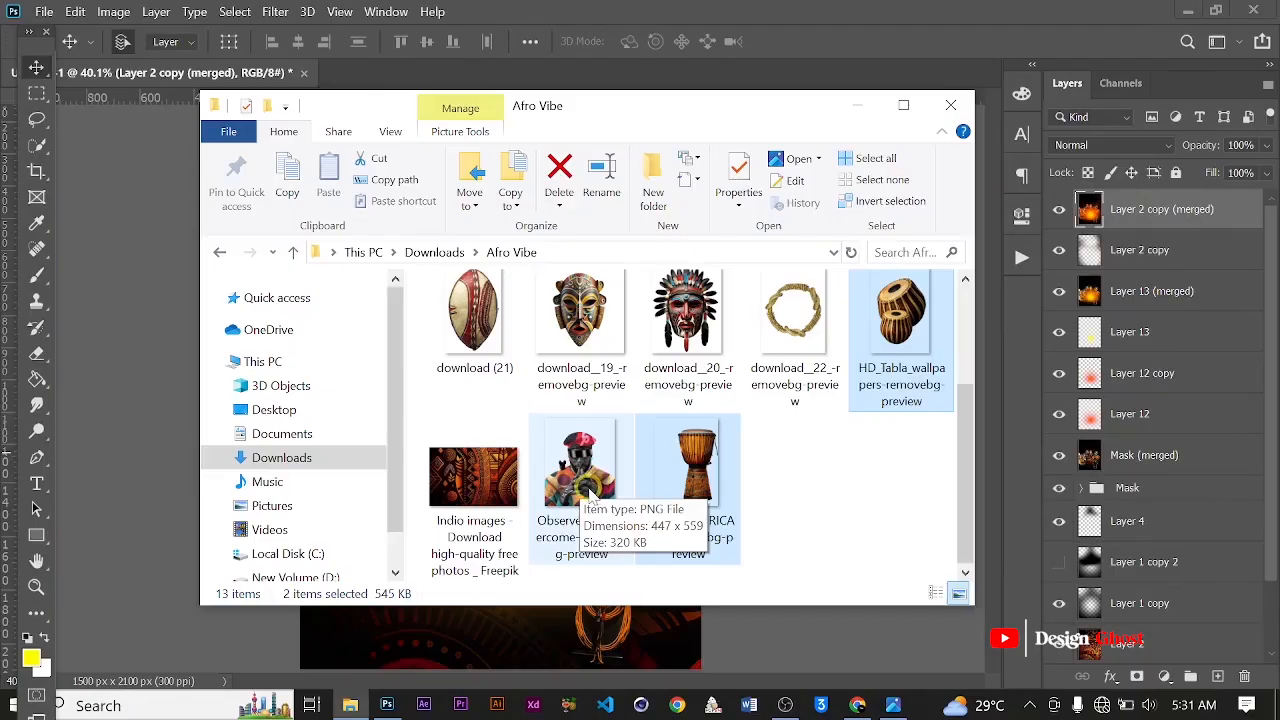
Open Observe_and_Overcome-removebg-preview.png from the Afro Vibe folder.
double_click(588, 492)
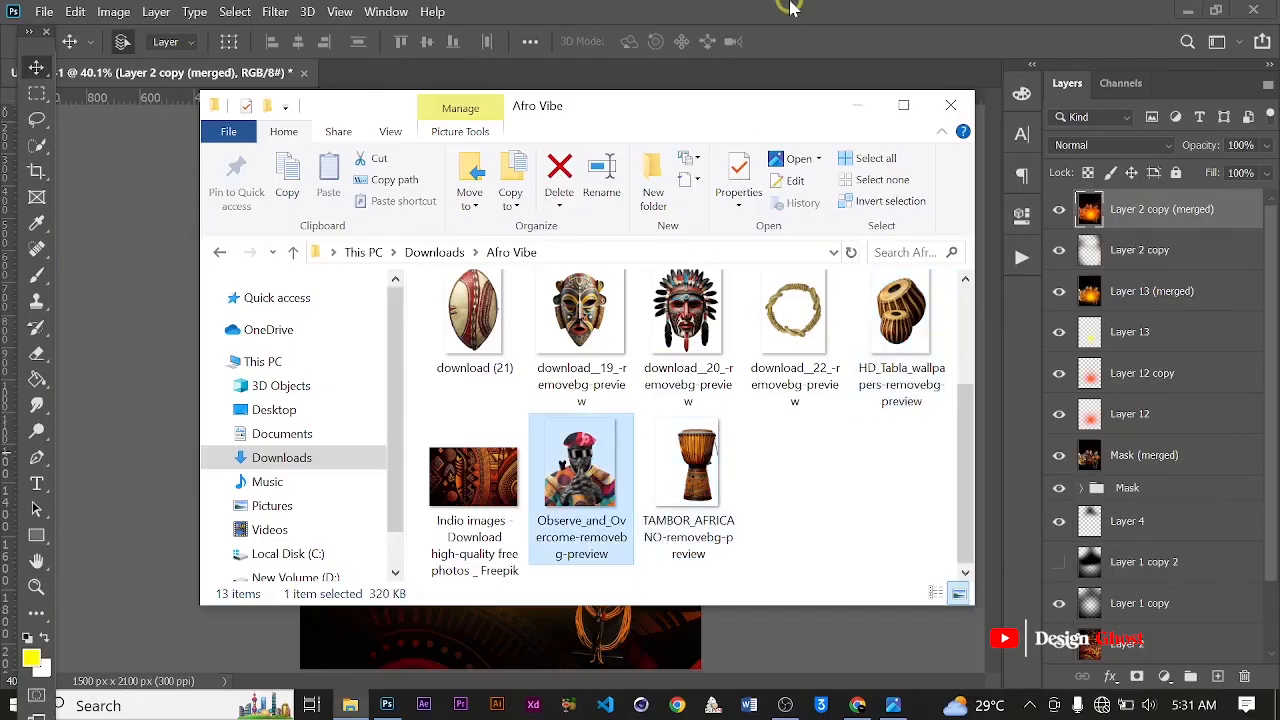
scroll(540, 398, up, 4)
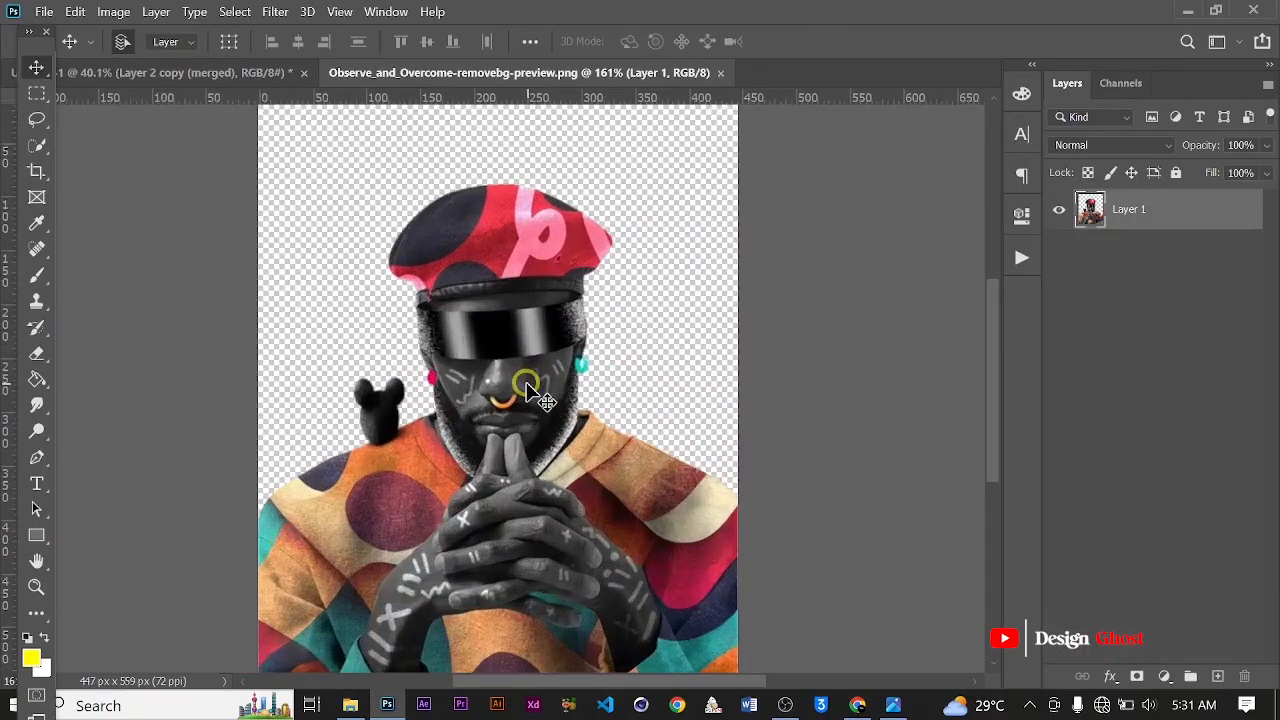
scroll(540, 398, down, 4)
key(ctrl+0)
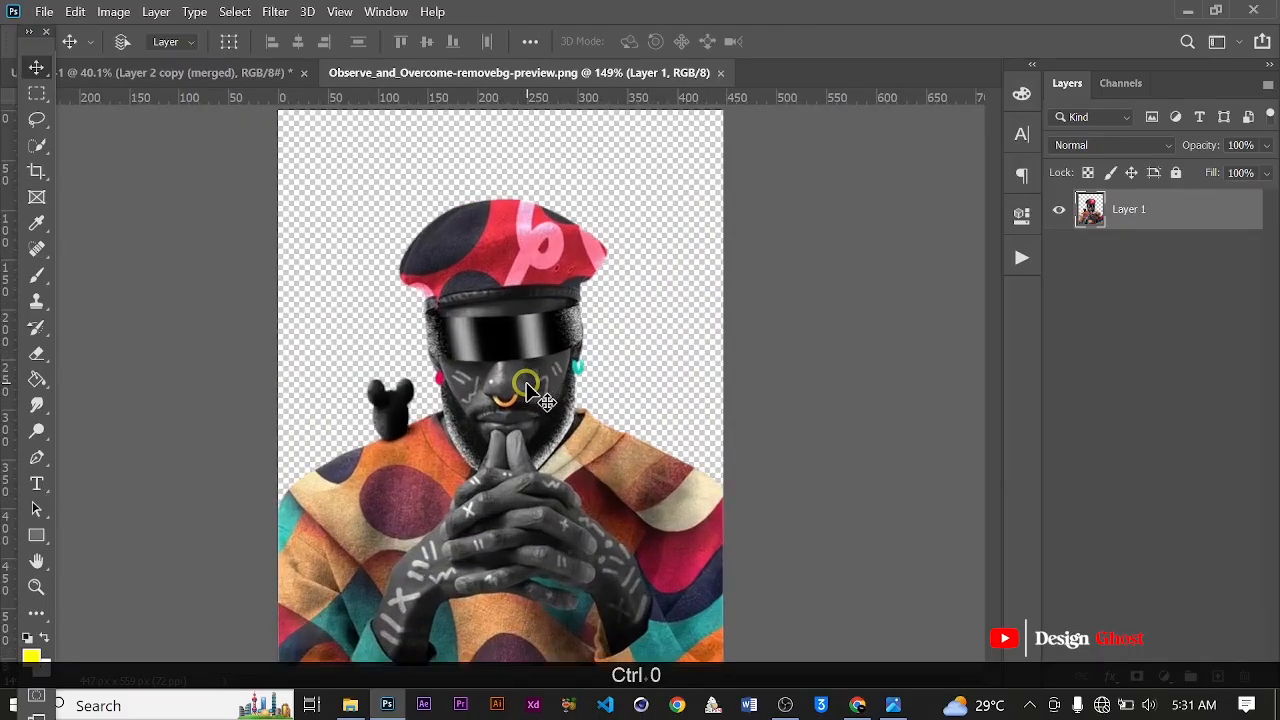
Set the resolution of the opened cutout image to 150 pixels/inch.
key(ctrl+alt)
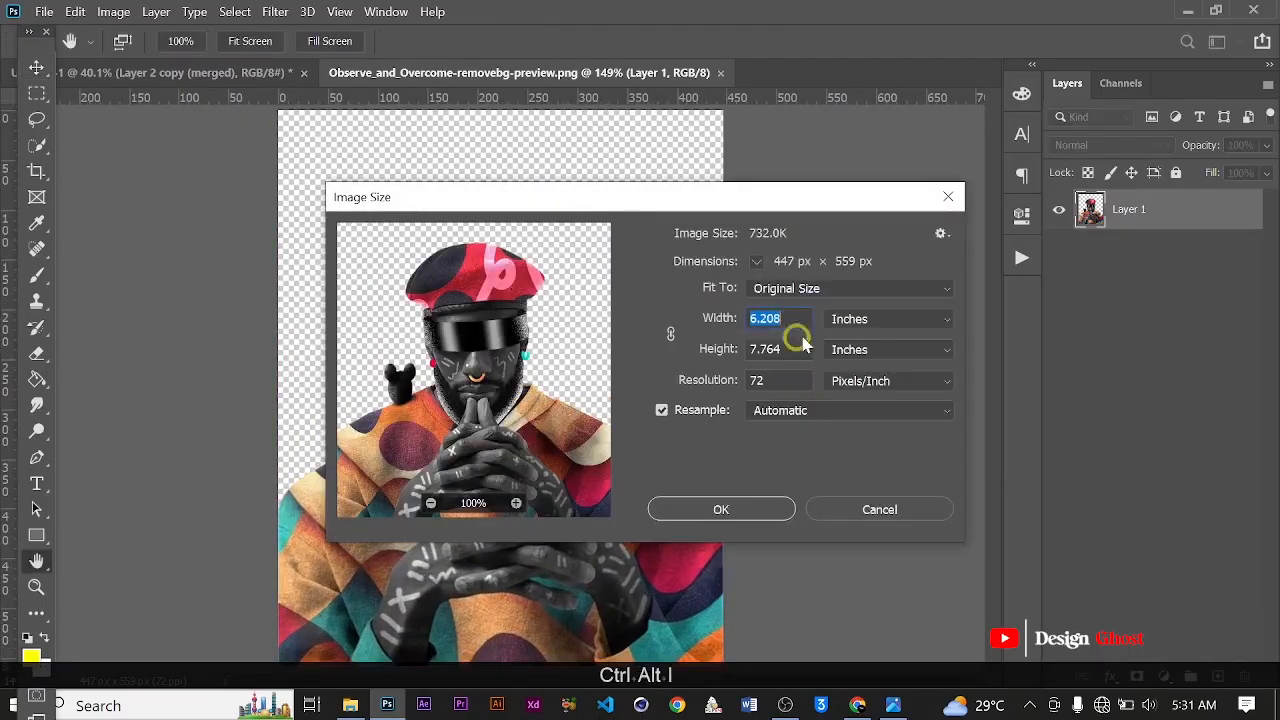
click(686, 380)
text(150)
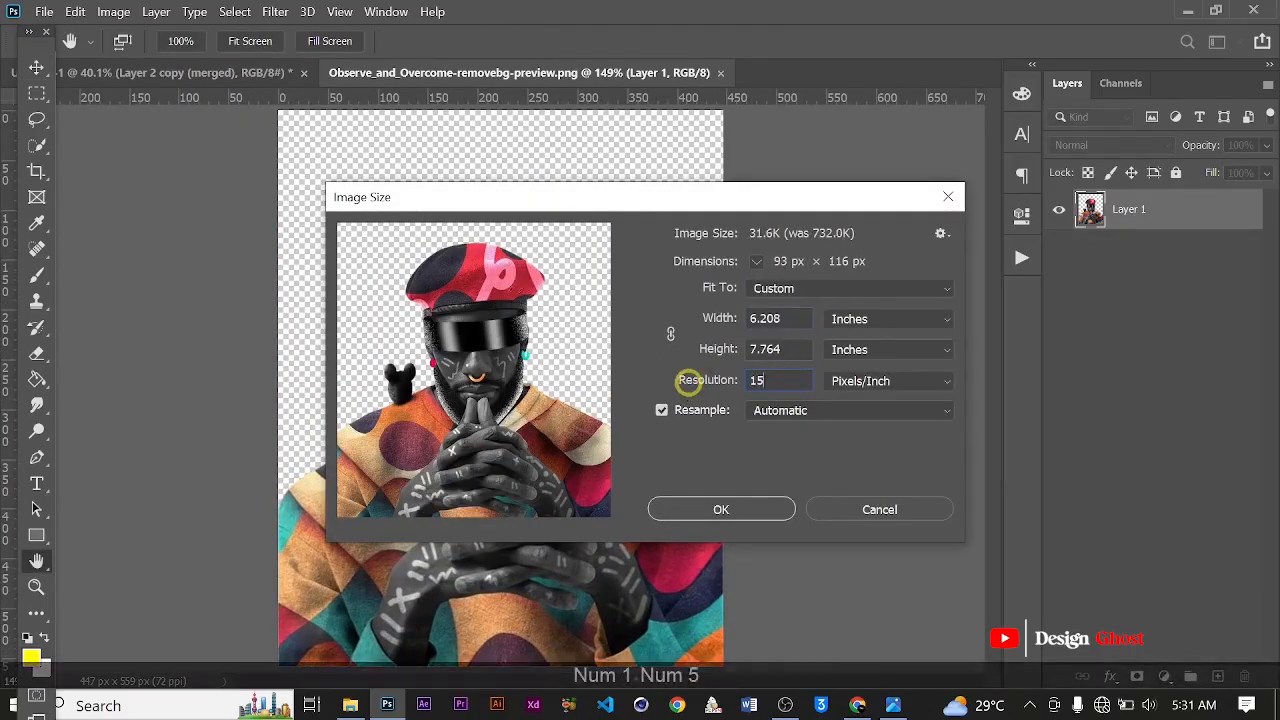
key(Return)
key(ctrl+0)
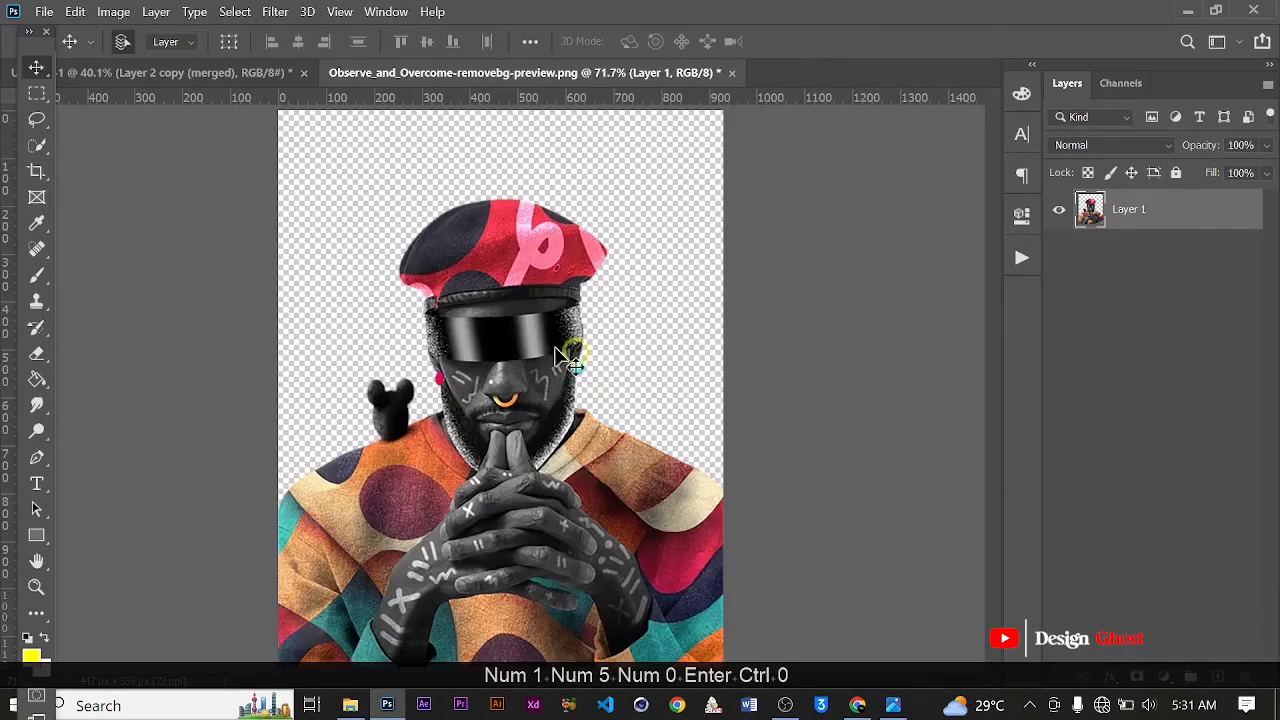
Bring the cutout of the man with the red beret into the flyer and place it over the glow.
drag(503, 378, 545, 502)
scroll(584, 416, down, 2)
scroll(575, 425, up, 4)
drag(551, 429, 551, 291)
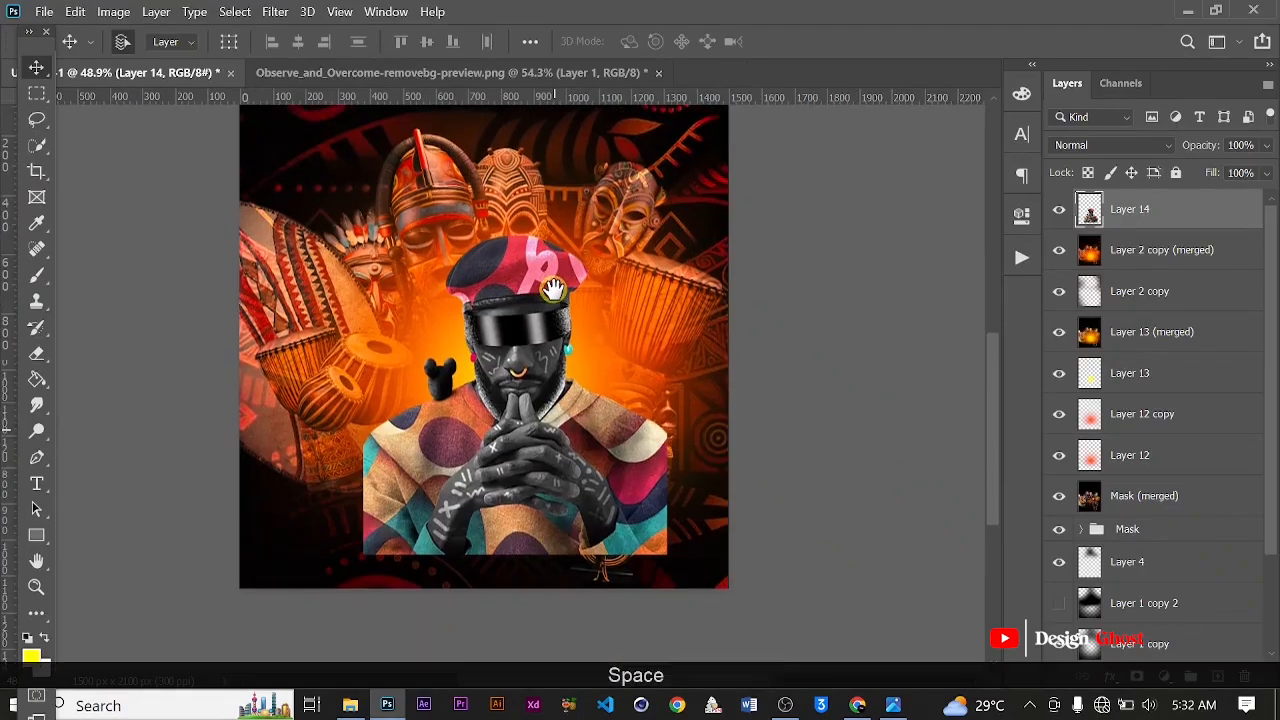
scroll(535, 342, up, 3)
drag(526, 381, 538, 488)
scroll(532, 440, down, 5)
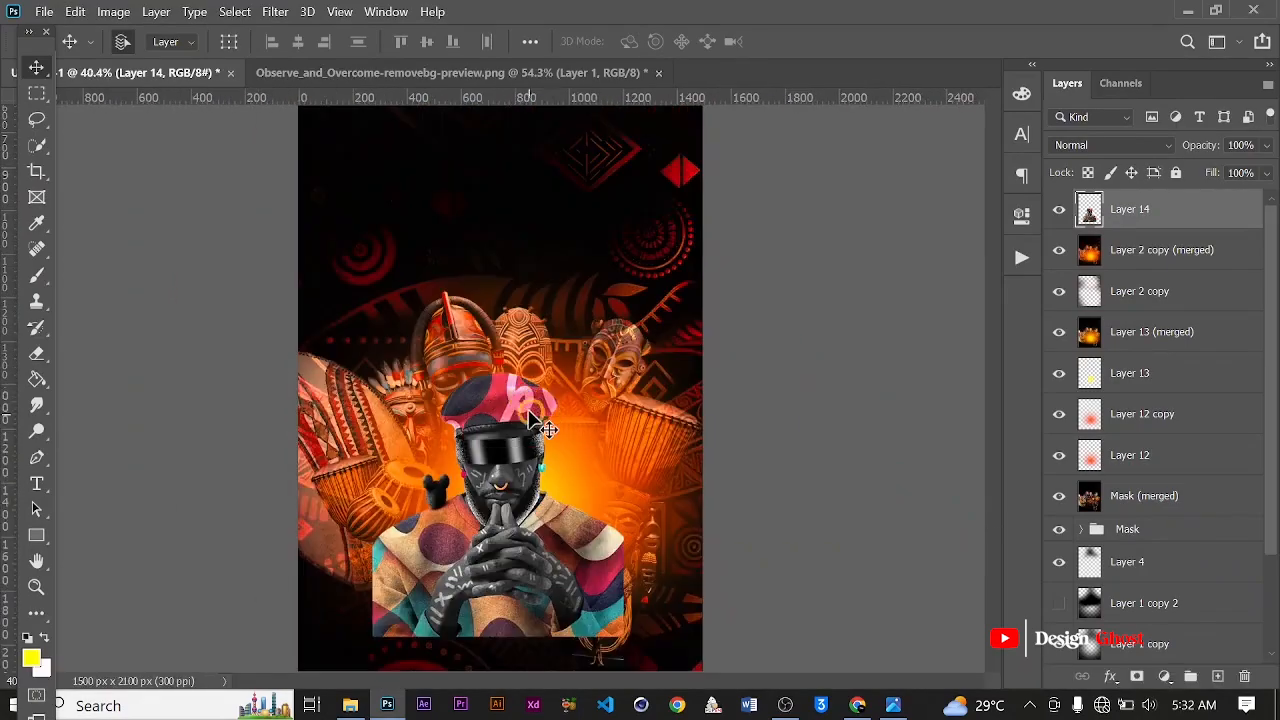
Shift the man slightly down so his cut-off lower edge sits close to the flyer's bottom edge.
scroll(528, 411, up, 2)
scroll(523, 460, up, 4)
drag(605, 374, 603, 252)
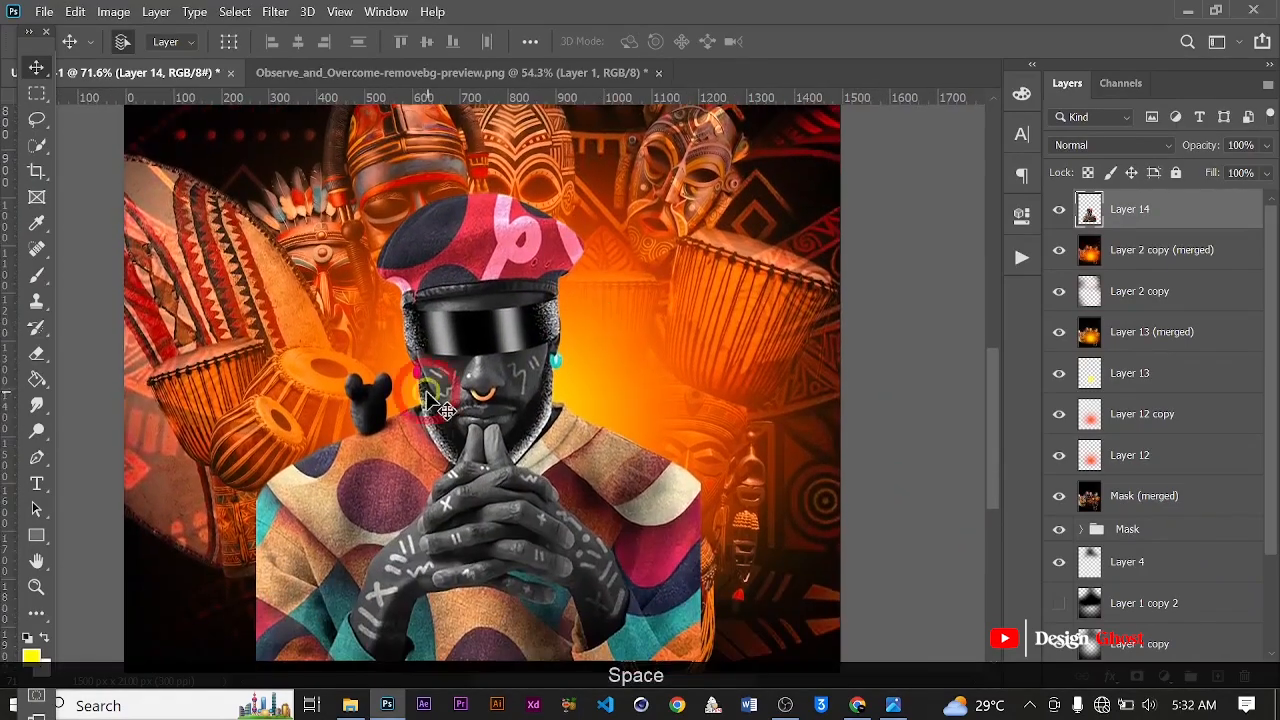
scroll(488, 355, up, 2)
drag(488, 355, 510, 420)
scroll(545, 338, down, 8)
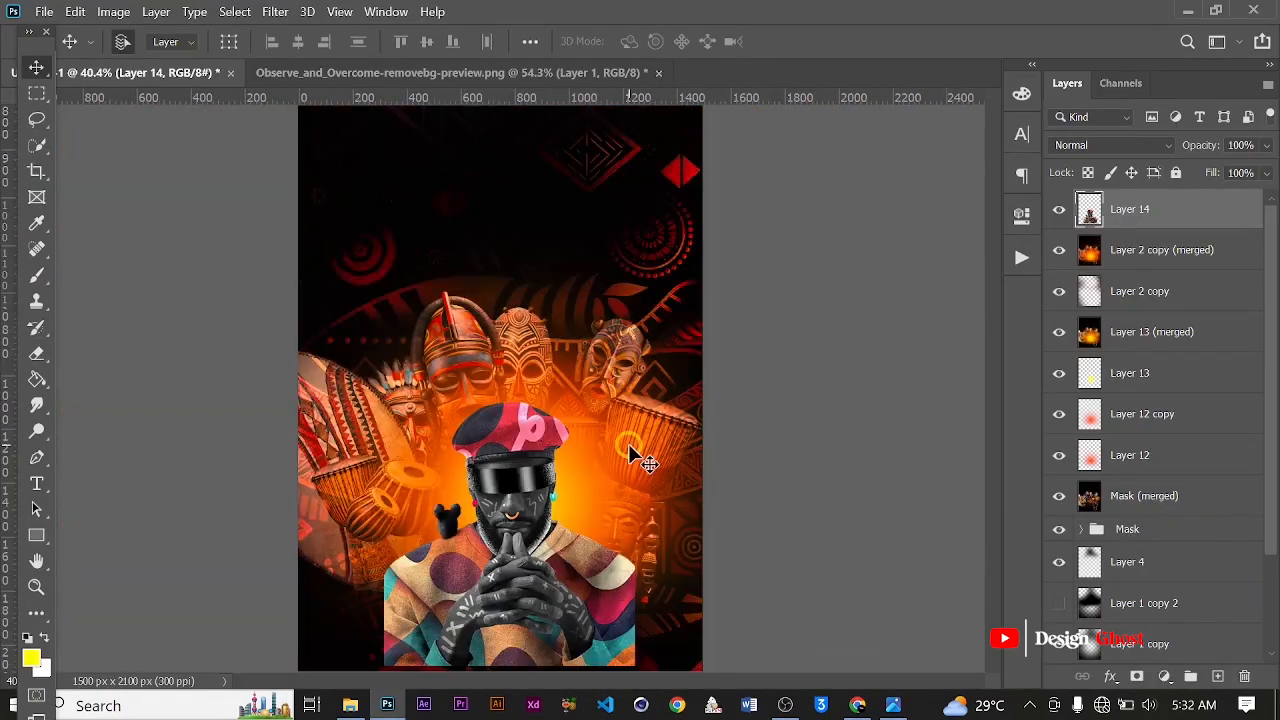
Enlarge the man to nearly the full flyer width and position him centred, extending past the bottom edge.
key(ctrl+t)
scroll(620, 448, down, 3)
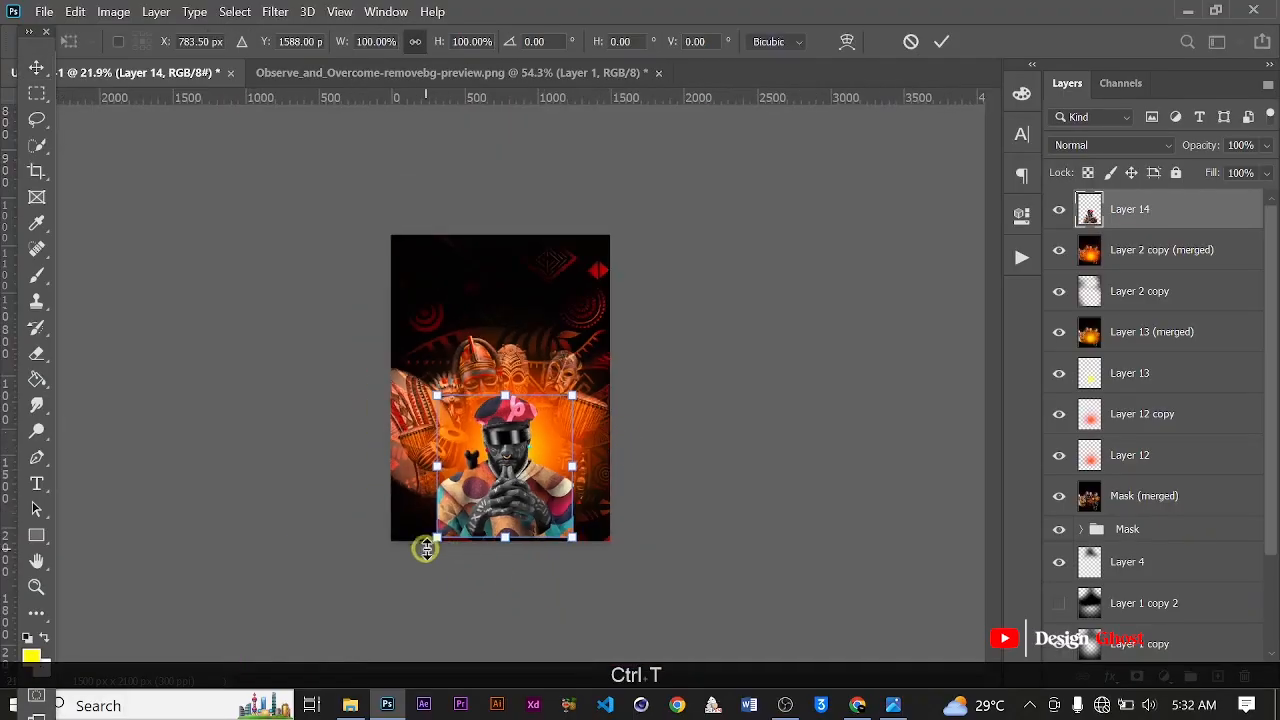
drag(425, 549, 394, 582)
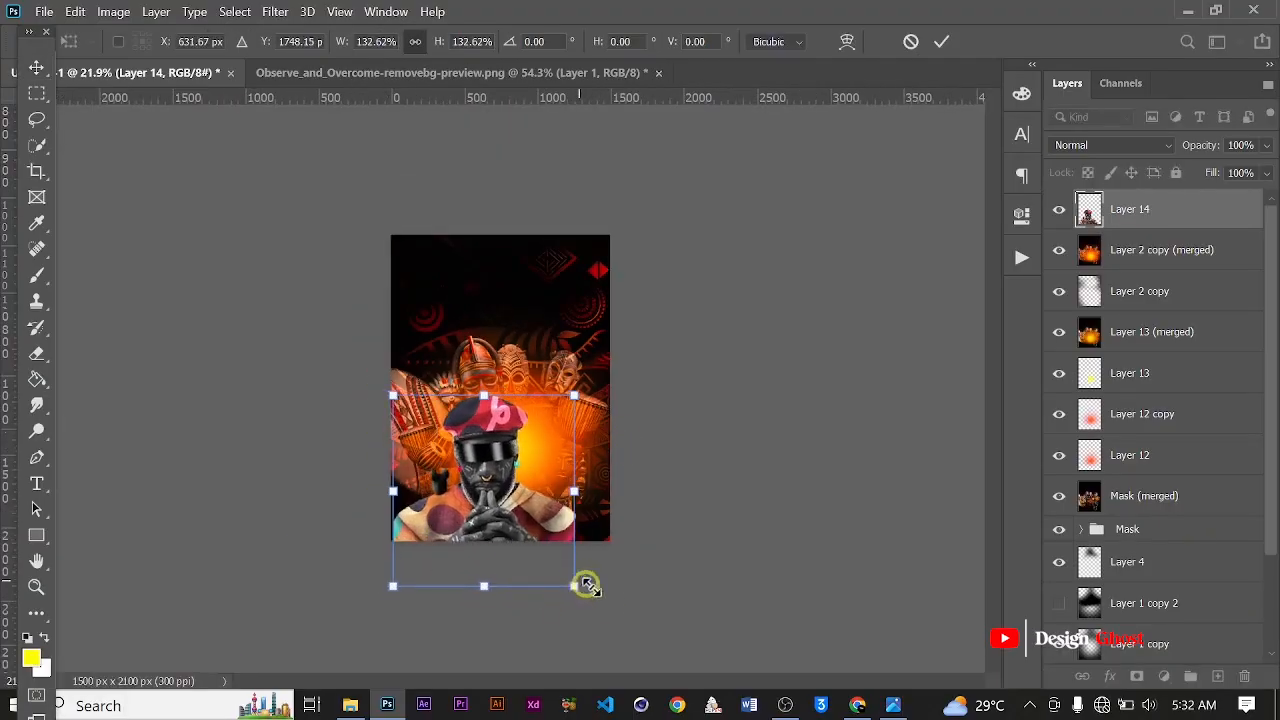
drag(586, 585, 612, 610)
drag(518, 457, 640, 213)
scroll(545, 430, up, 2)
key(Return)
key(ctrl+0)
scroll(543, 447, up, 5)
key(space)
drag(556, 240, 563, 295)
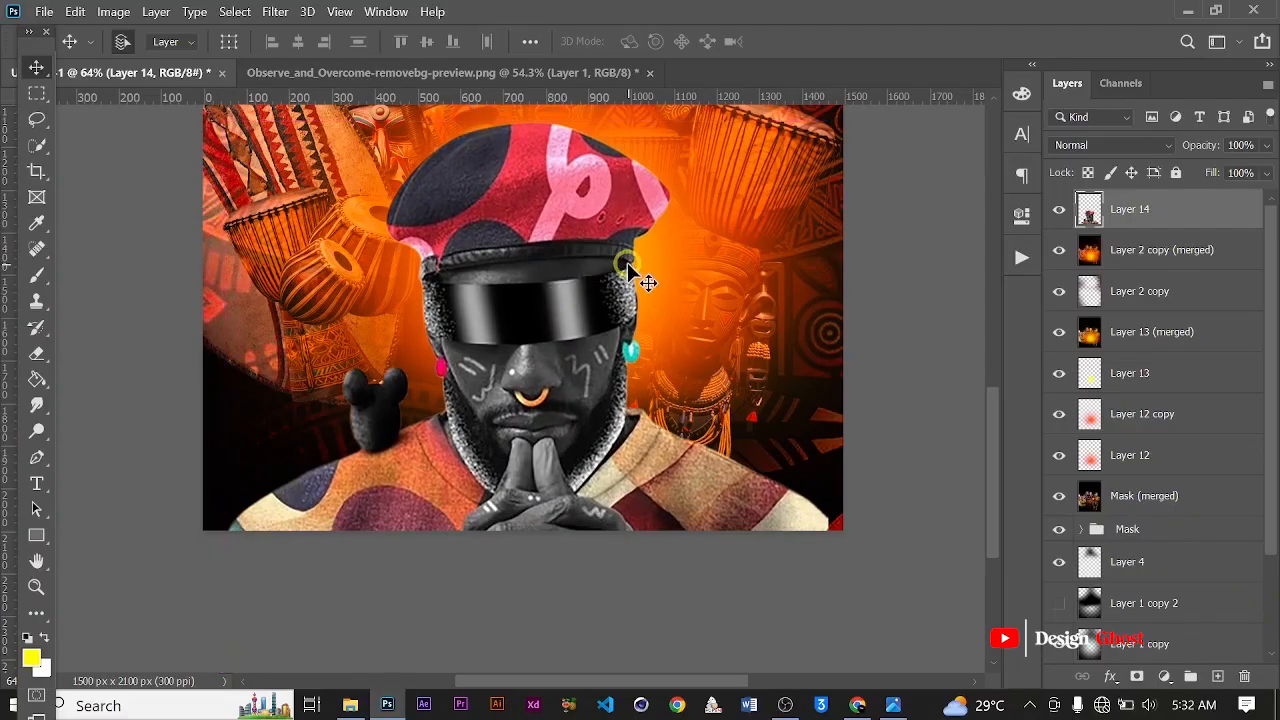
scroll(625, 263, up, 4)
scroll(625, 263, down, 9)
scroll(530, 470, up, 1)
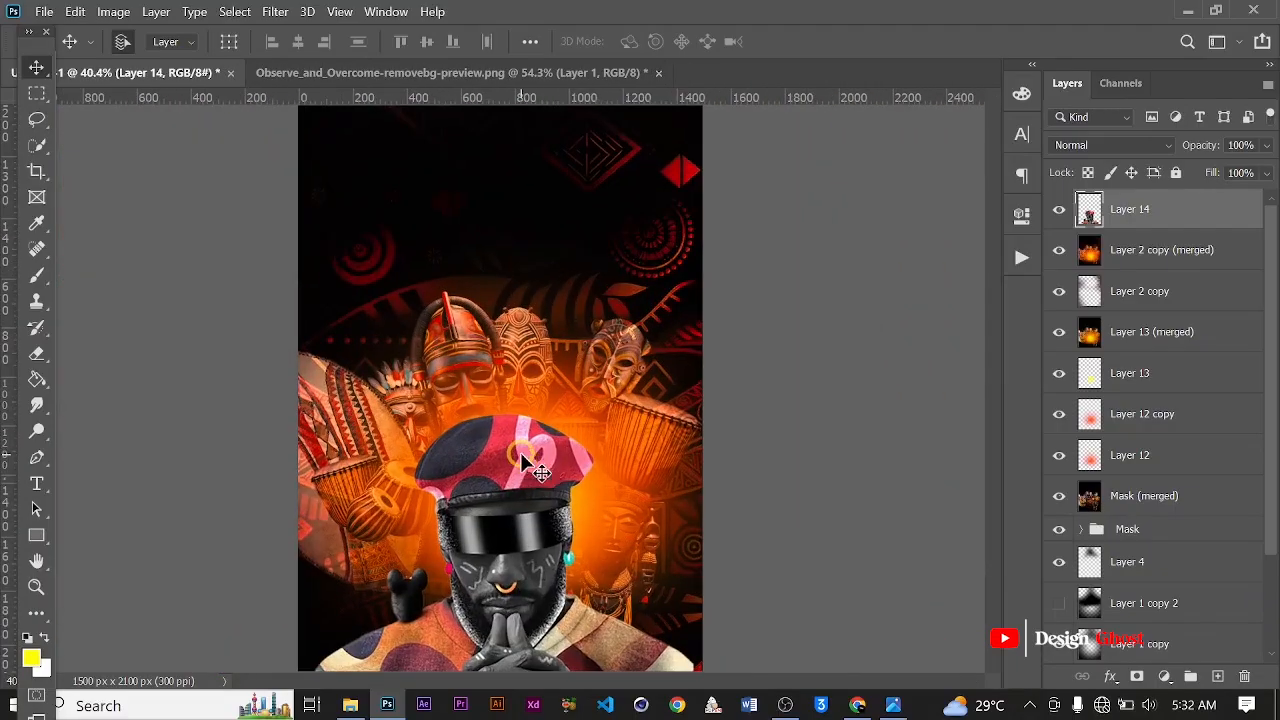
Scale the man down to about 80 percent and move him up so his hands show above the flyer's bottom edge.
key(ctrl+t)
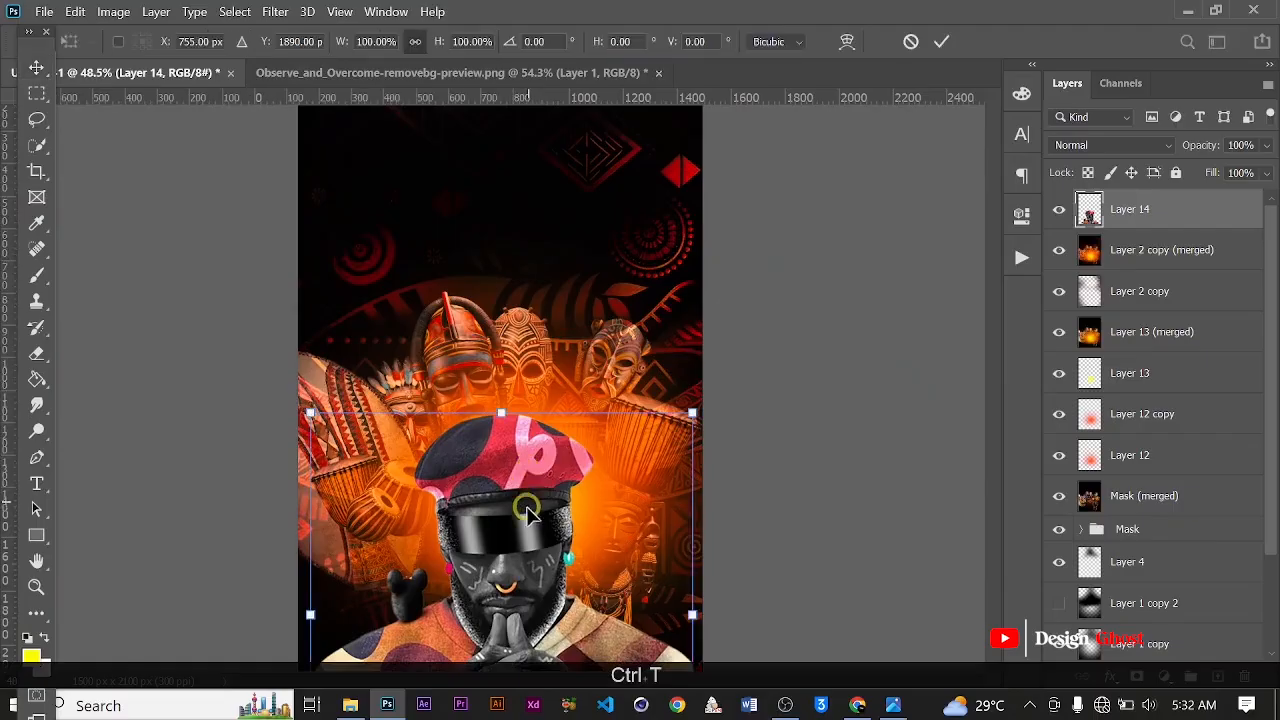
scroll(530, 478, up, 2)
drag(528, 480, 525, 470)
drag(731, 346, 644, 438)
drag(484, 503, 530, 410)
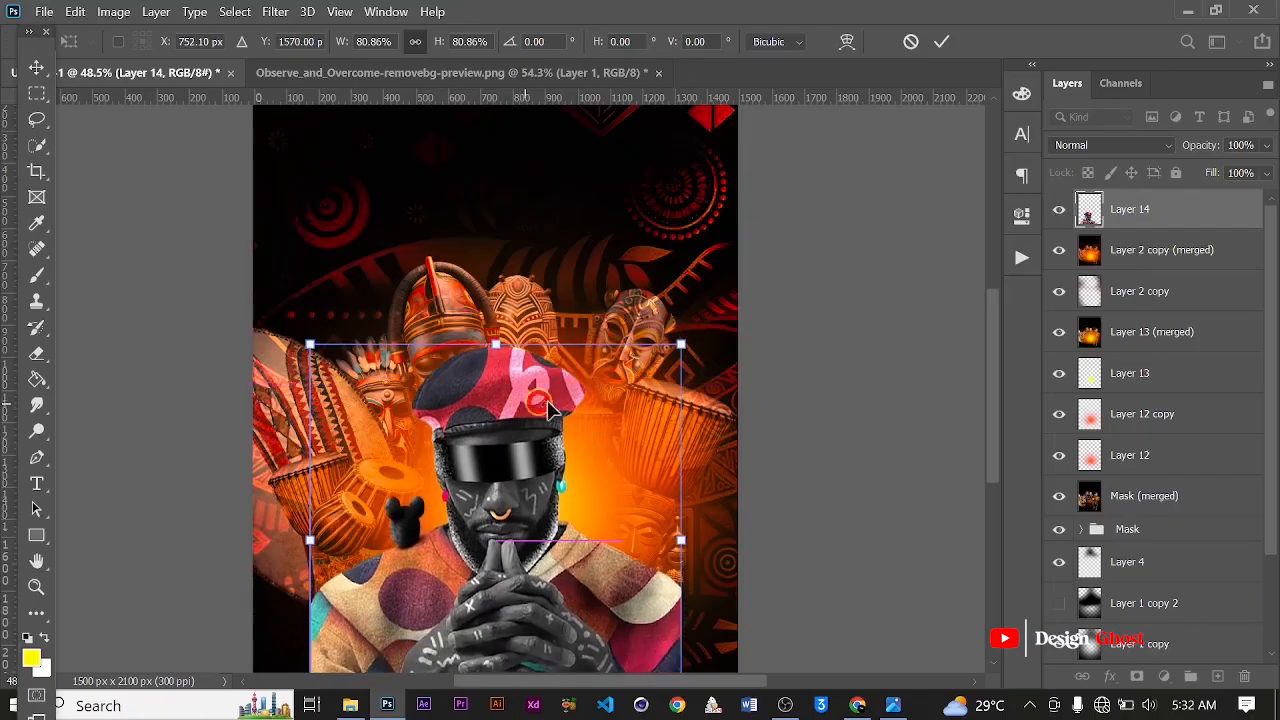
drag(688, 346, 678, 350)
drag(498, 452, 508, 448)
key(Return)
key(ctrl+0)
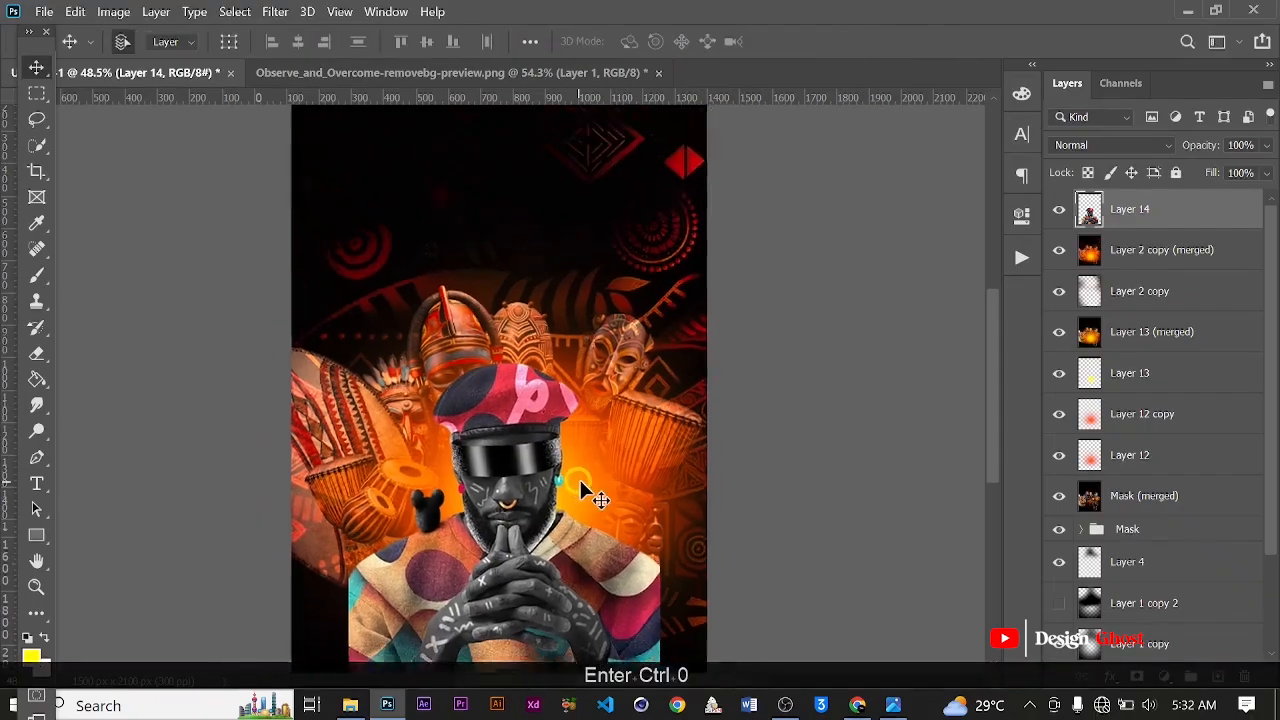
Add a new layer above the man and paint a soft black fade along the flyer's bottom with a 1200 px brush.
scroll(572, 520, up, 5)
drag(594, 603, 609, 354)
key(ctrl+0)
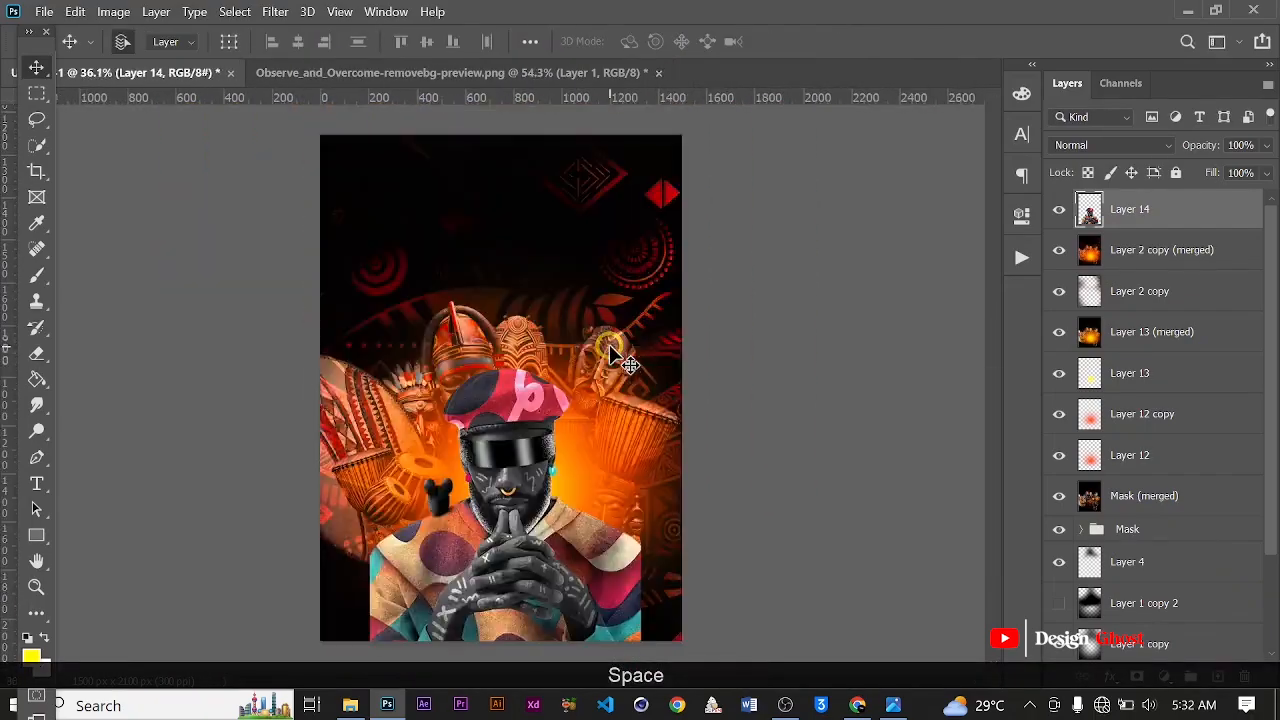
scroll(516, 515, up, 3)
drag(517, 516, 537, 353)
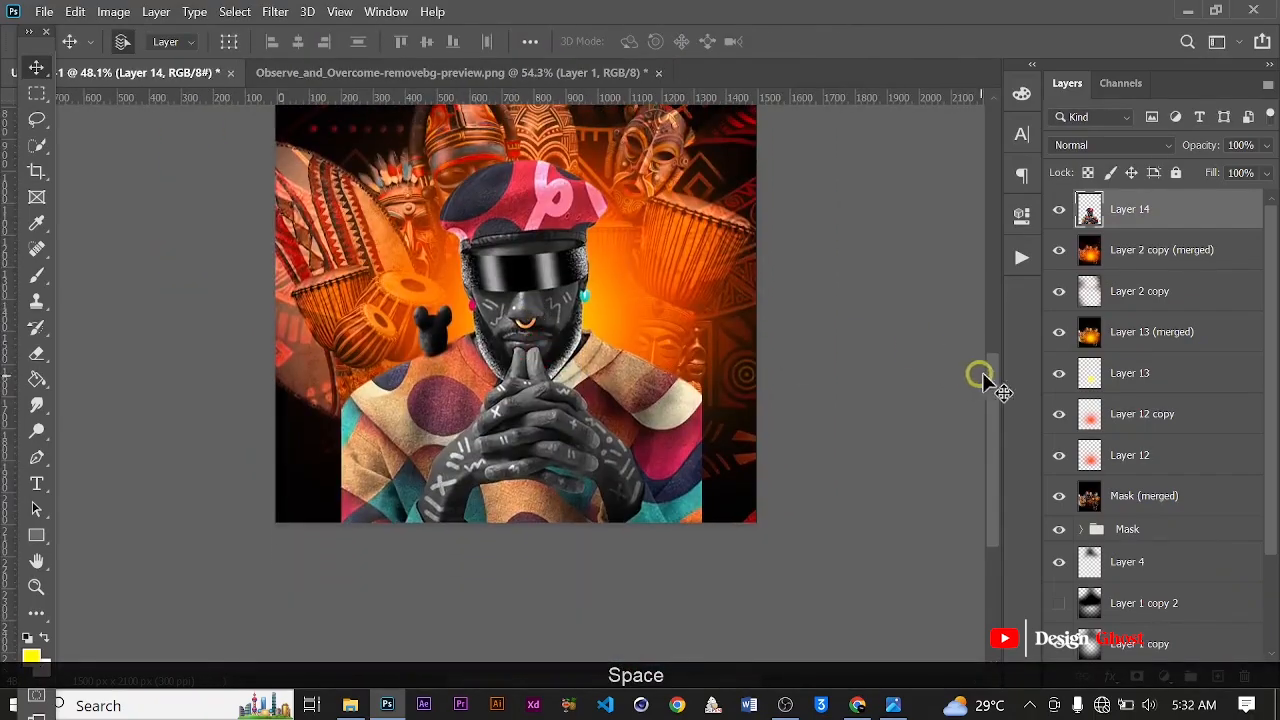
click(1216, 678)
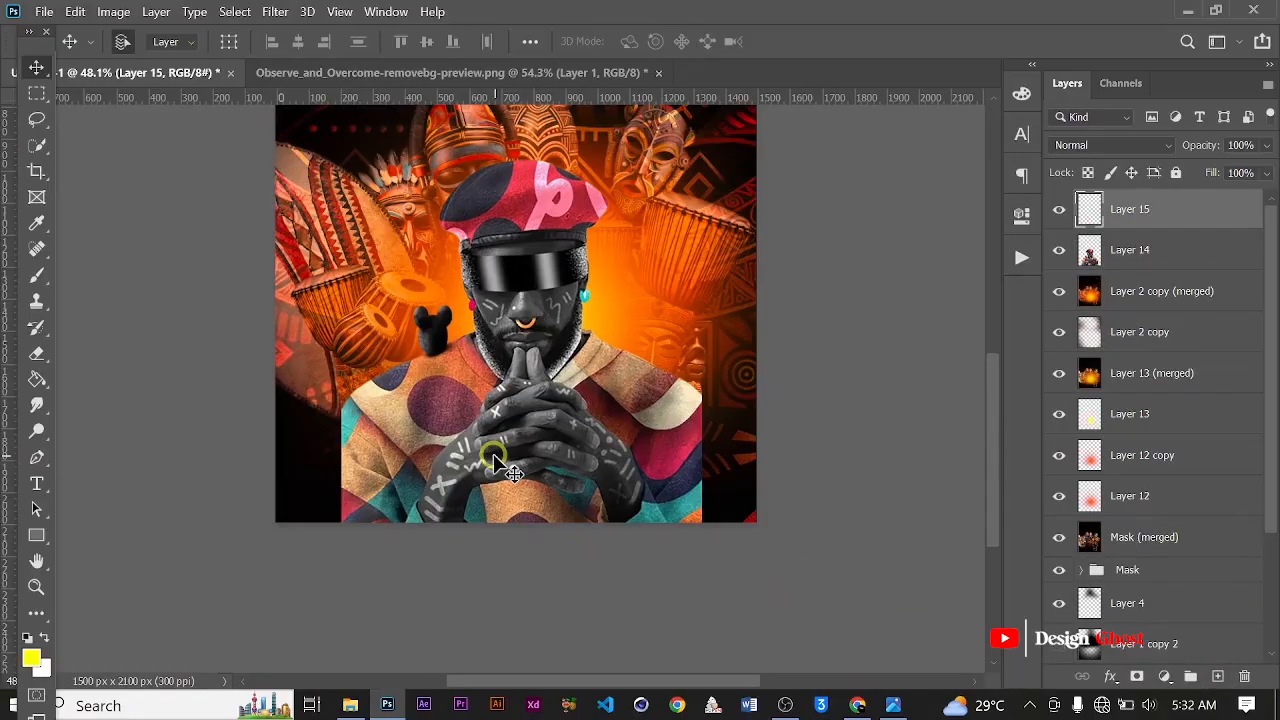
key(d)
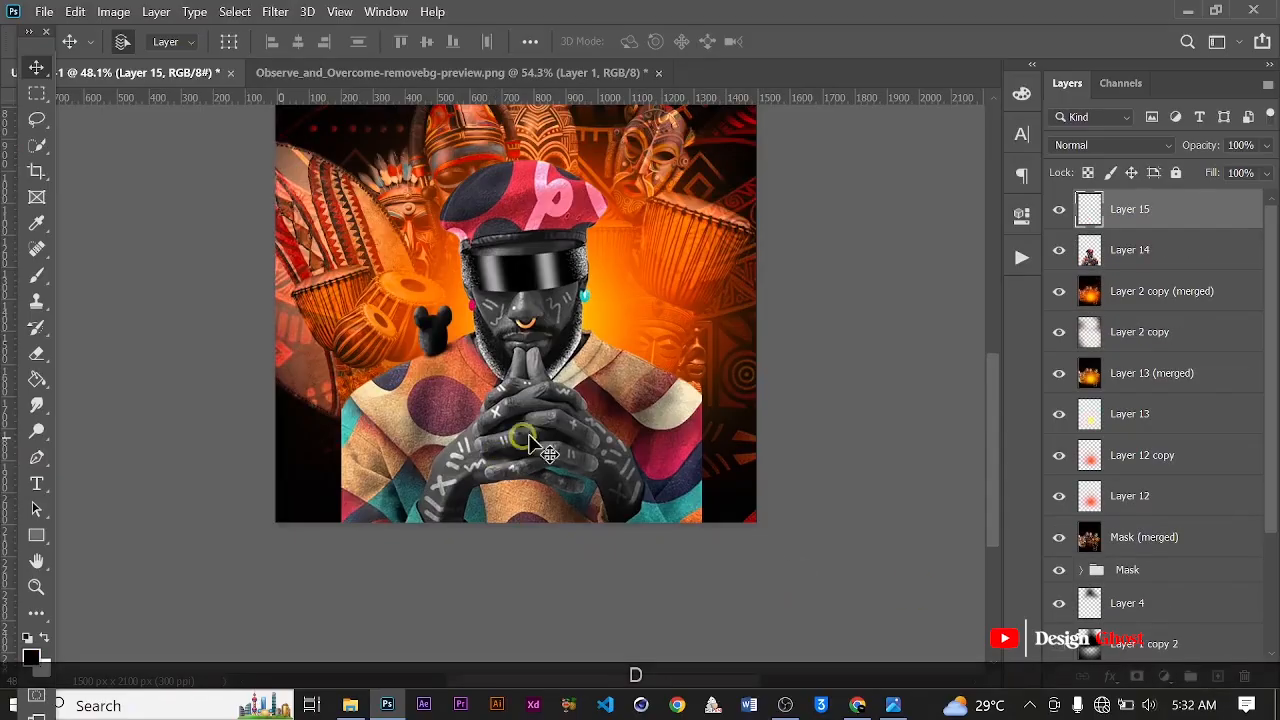
key(b)
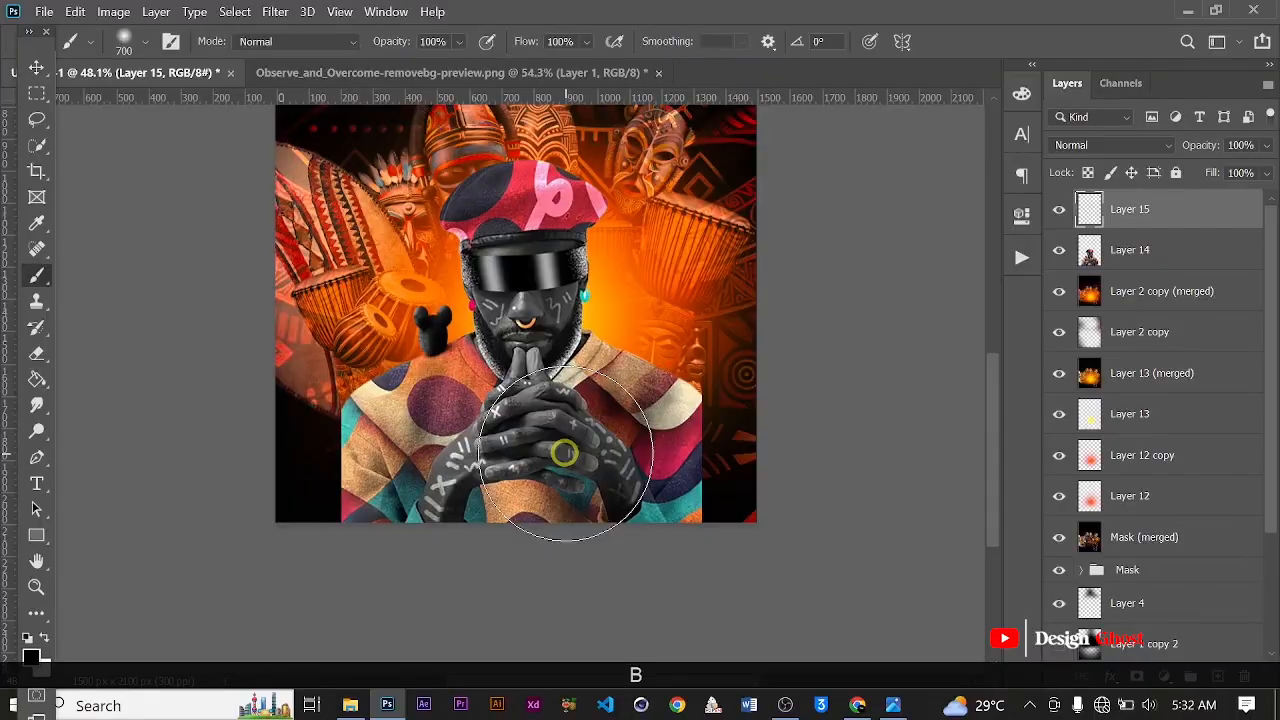
key(bracketright)
key(bracketright)
key(bracketright)
mouse_move(655, 467)
mouse_down()
mouse_move(731, 491)
mouse_move(763, 476)
mouse_move(644, 512)
mouse_move(333, 550)
mouse_move(241, 512)
mouse_move(211, 460)
mouse_move(269, 489)
mouse_move(295, 446)
mouse_move(367, 537)
mouse_move(507, 569)
mouse_move(628, 571)
mouse_up()
mouse_move(512, 528)
mouse_down()
mouse_move(640, 580)
mouse_move(625, 577)
mouse_up()
scroll(597, 548, down, 3)
scroll(519, 597, down, 2)
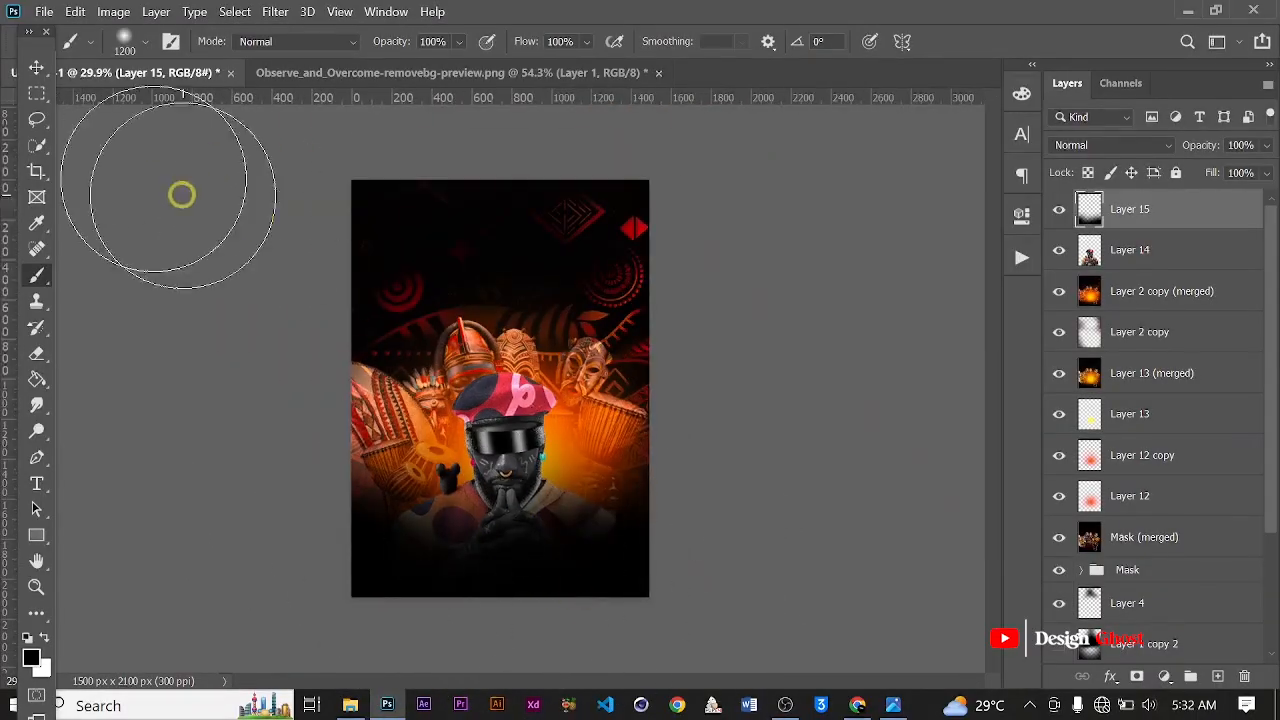
Nudge all layers from Layer 14 down to Mask (merged) upward together, and lower Layer 14 slightly on its own.
click(36, 68)
scroll(537, 311, up, 7)
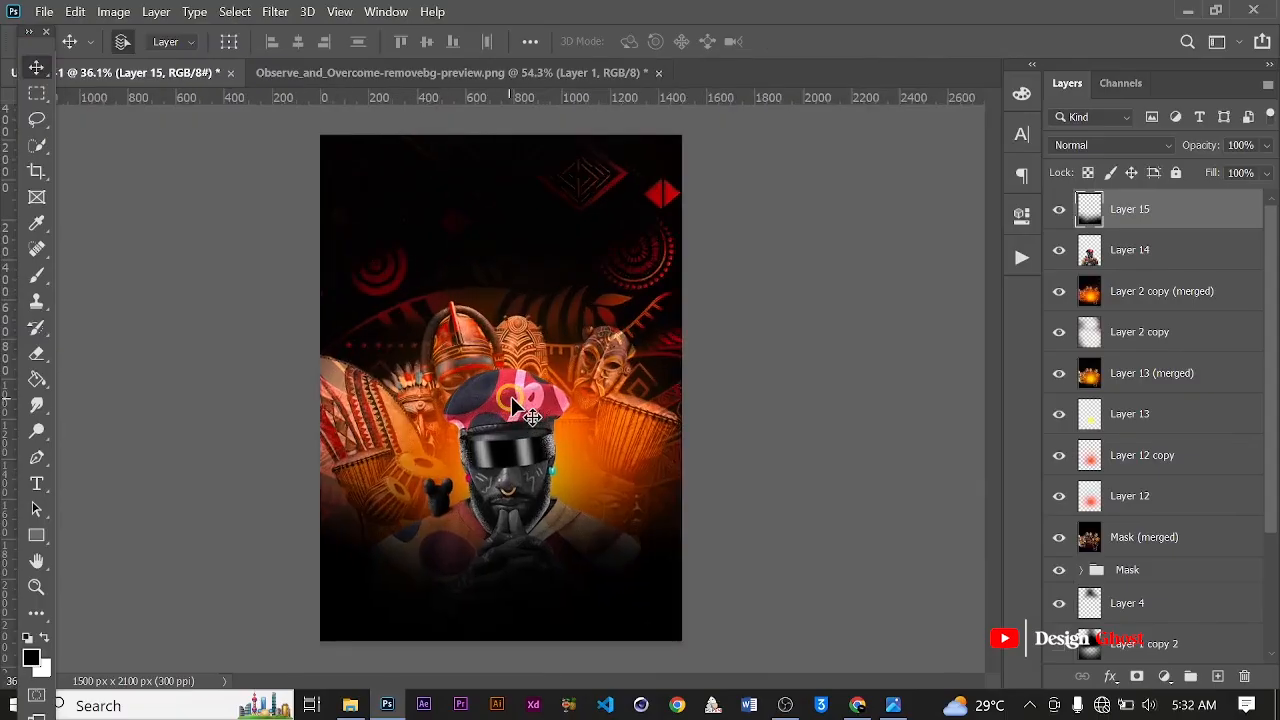
scroll(537, 311, up, 1)
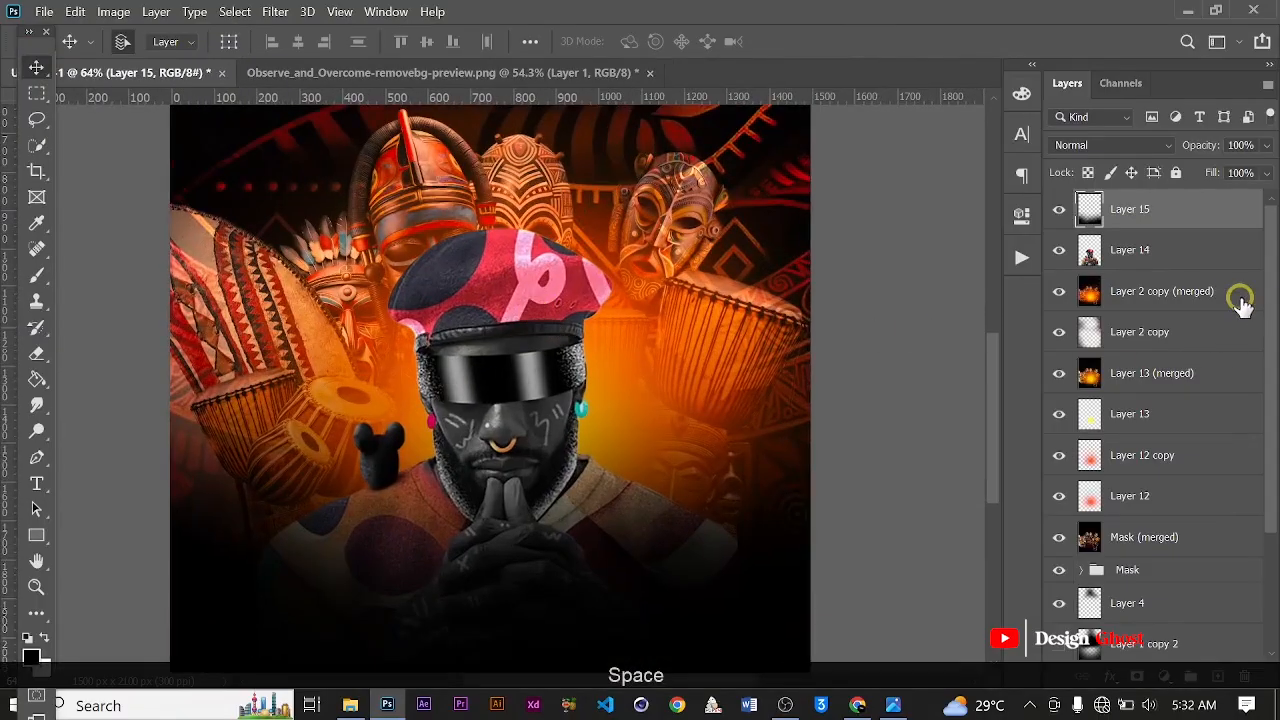
scroll(1210, 310, down, 3)
scroll(1210, 312, up, 3)
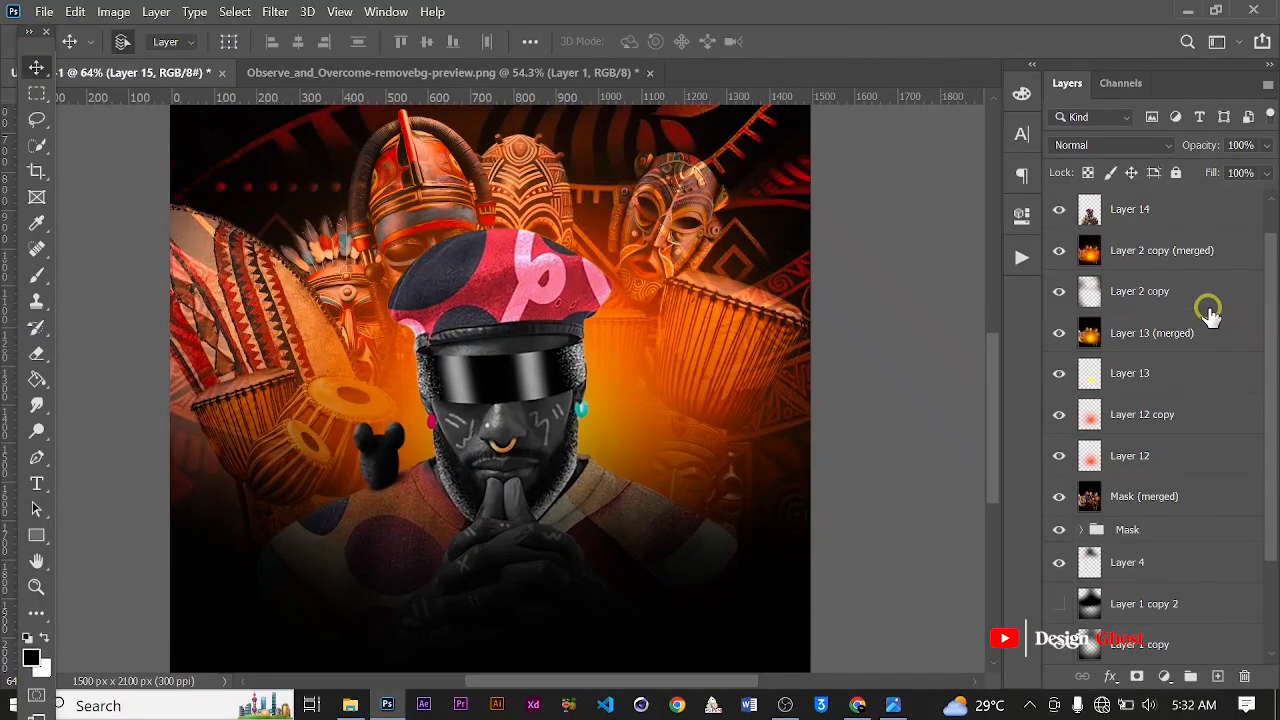
click(1149, 266)
scroll(1155, 325, down, 2)
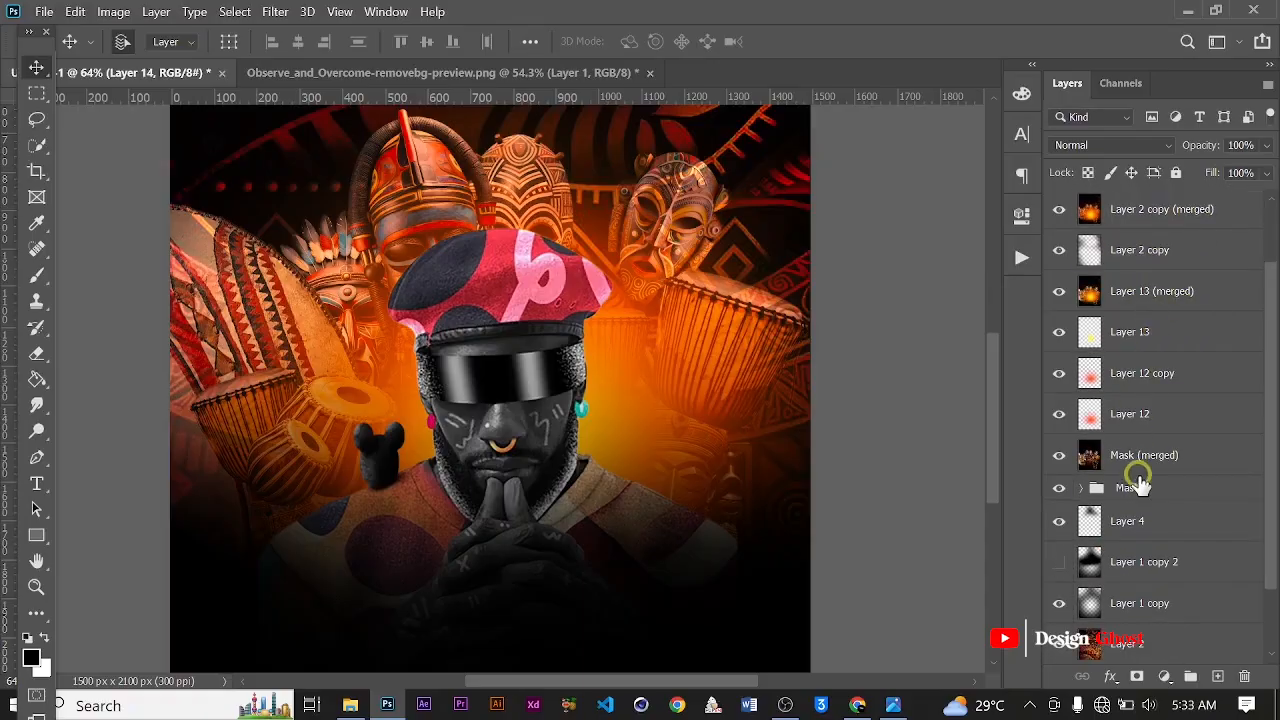
scroll(1140, 505, down, 1)
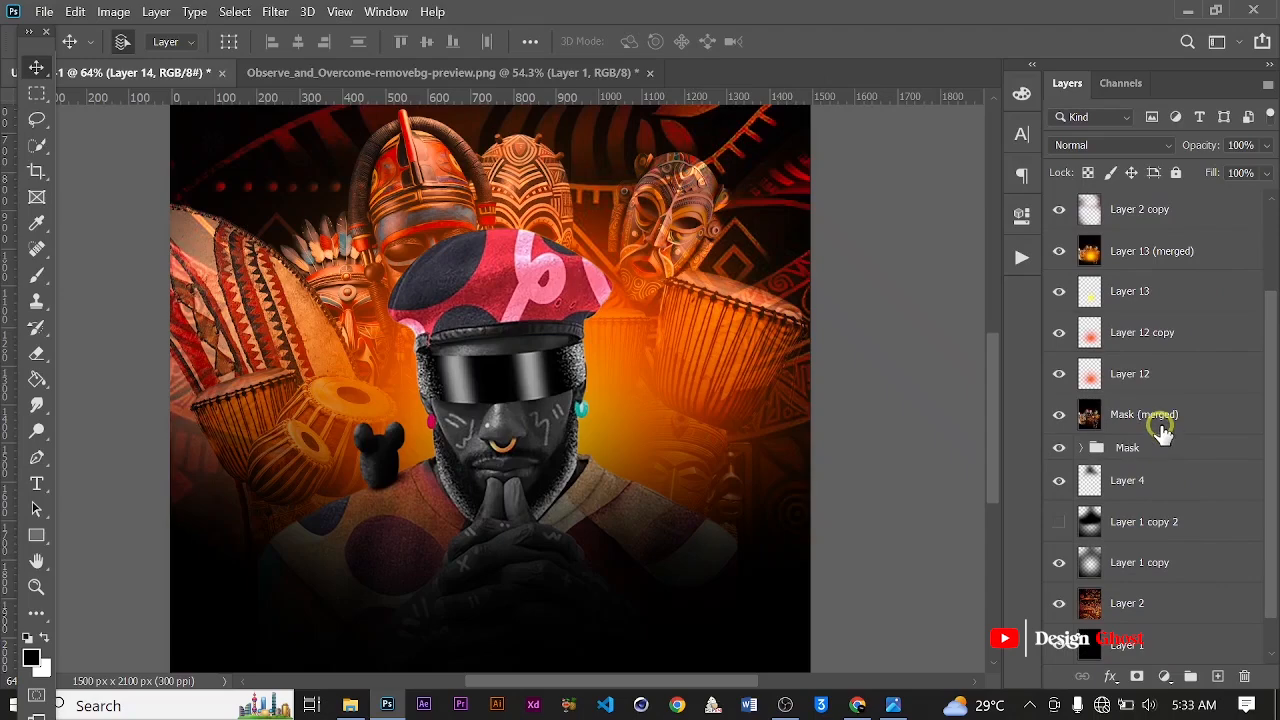
scroll(1155, 430, down, 1)
shift+click(1168, 385)
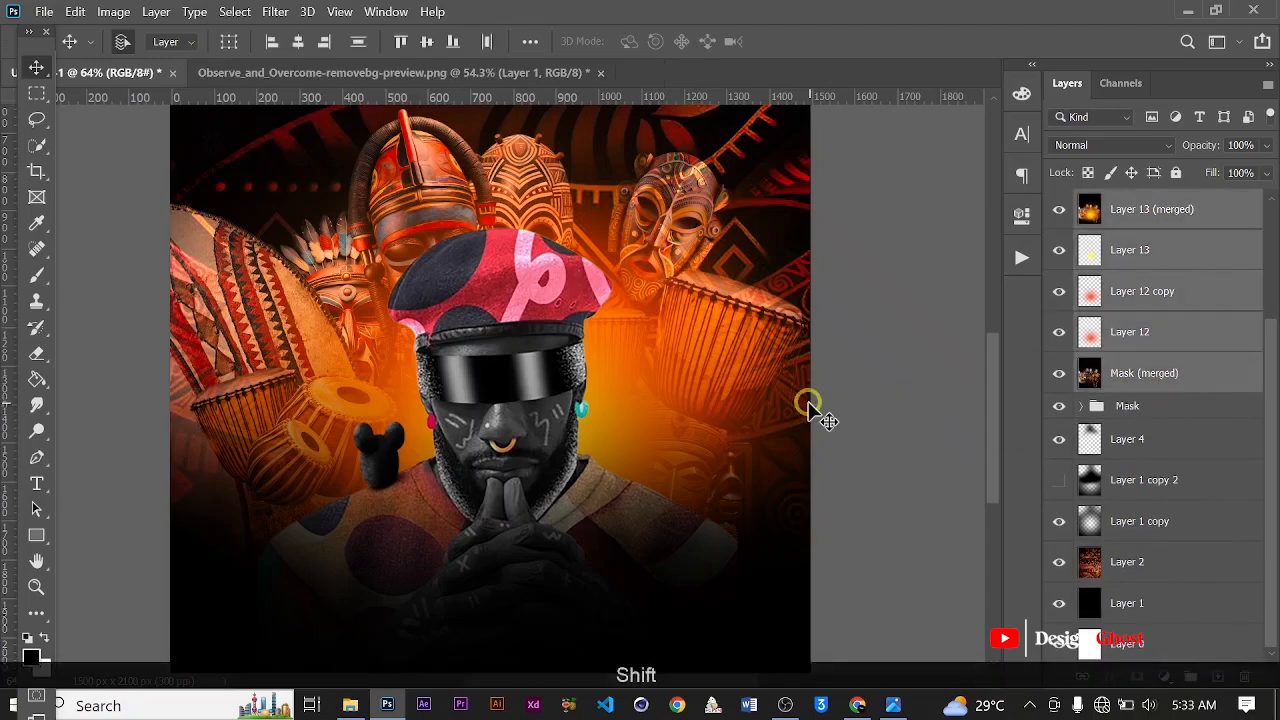
scroll(811, 414, down, 2)
scroll(640, 394, down, 2)
key(Up)
key(Up)
key(Up)
key(Up)
key(Up)
key(Up)
key(Up)
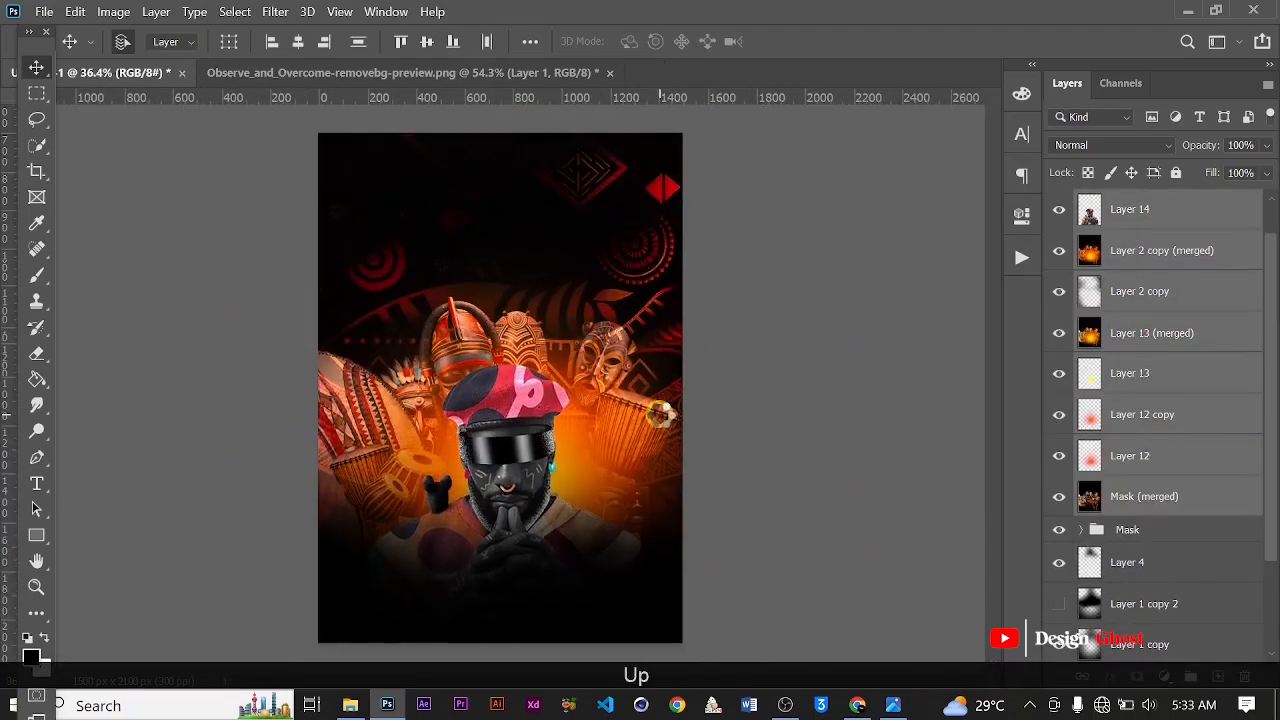
key(Up)
key(Up)
key(Up)
key(Up)
key(Up)
key(Up)
key(Up)
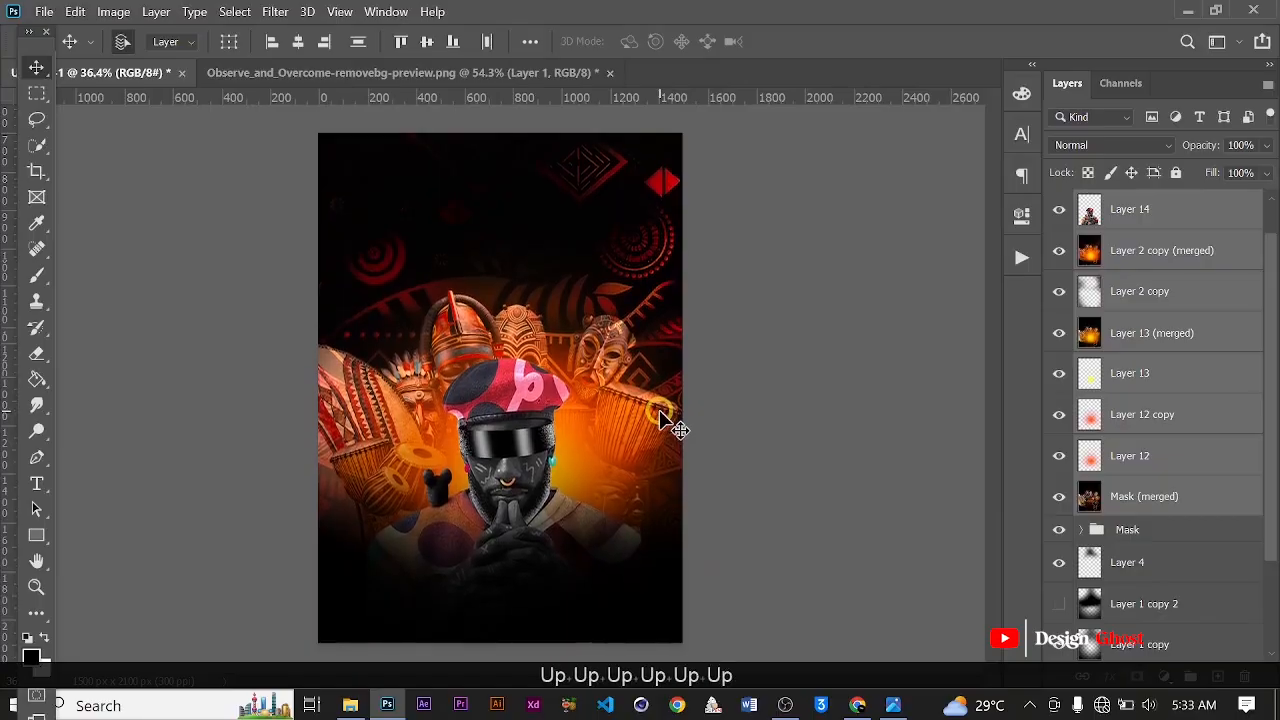
key(Up)
key(Up)
key(Up)
key(Up)
key(Up)
key(Up)
key(Up)
key(Up)
key(Up)
key(Up)
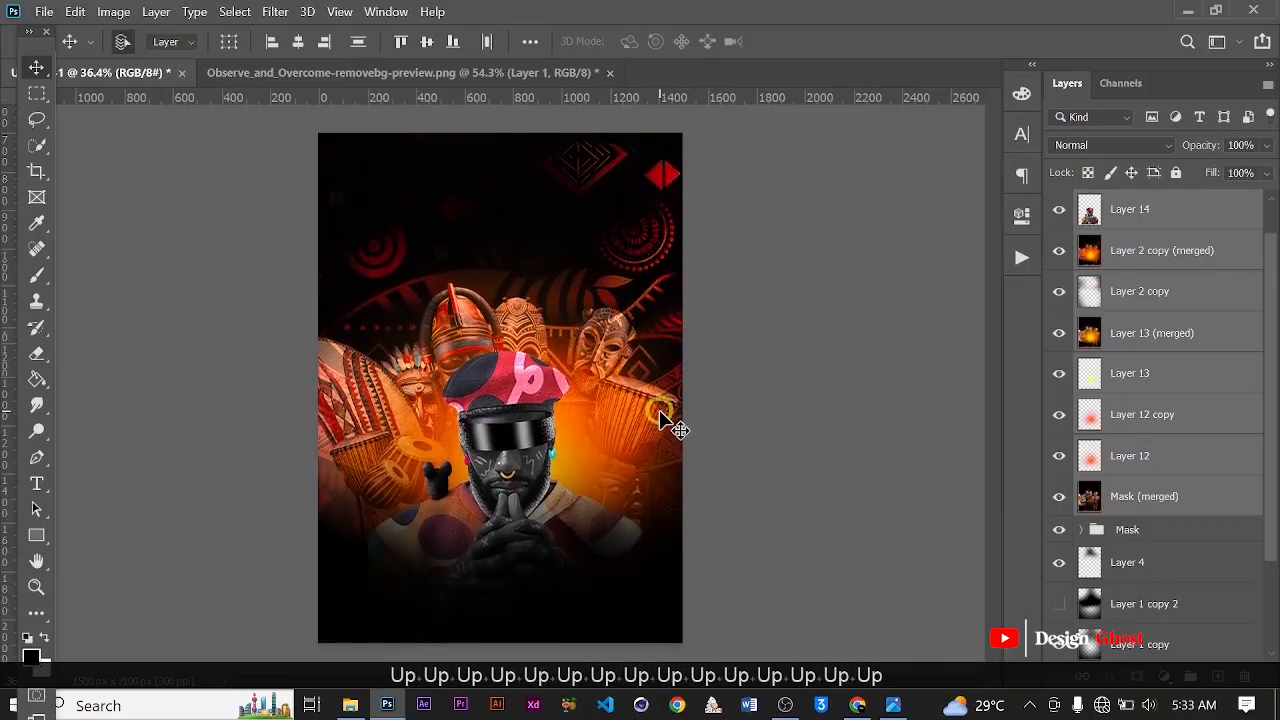
key(Up)
key(Up)
key(Down)
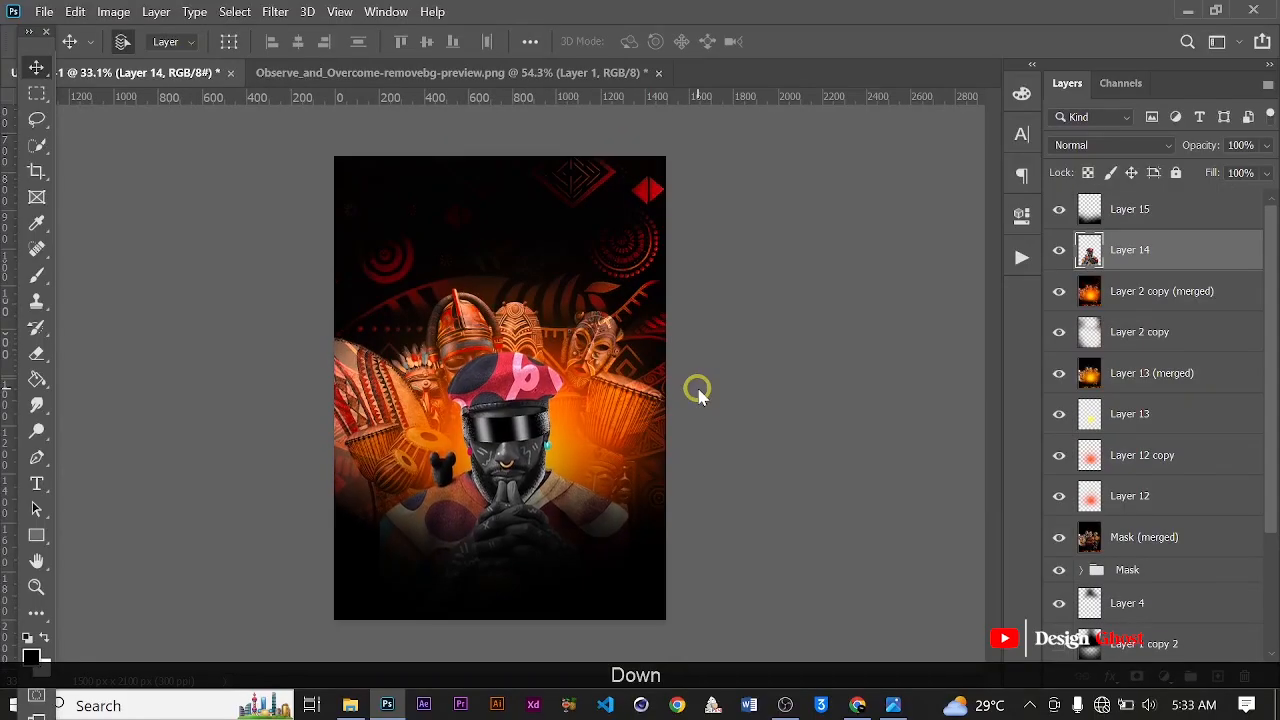
Nudge the man on Layer 14 slightly lower on the flyer.
key(Down)
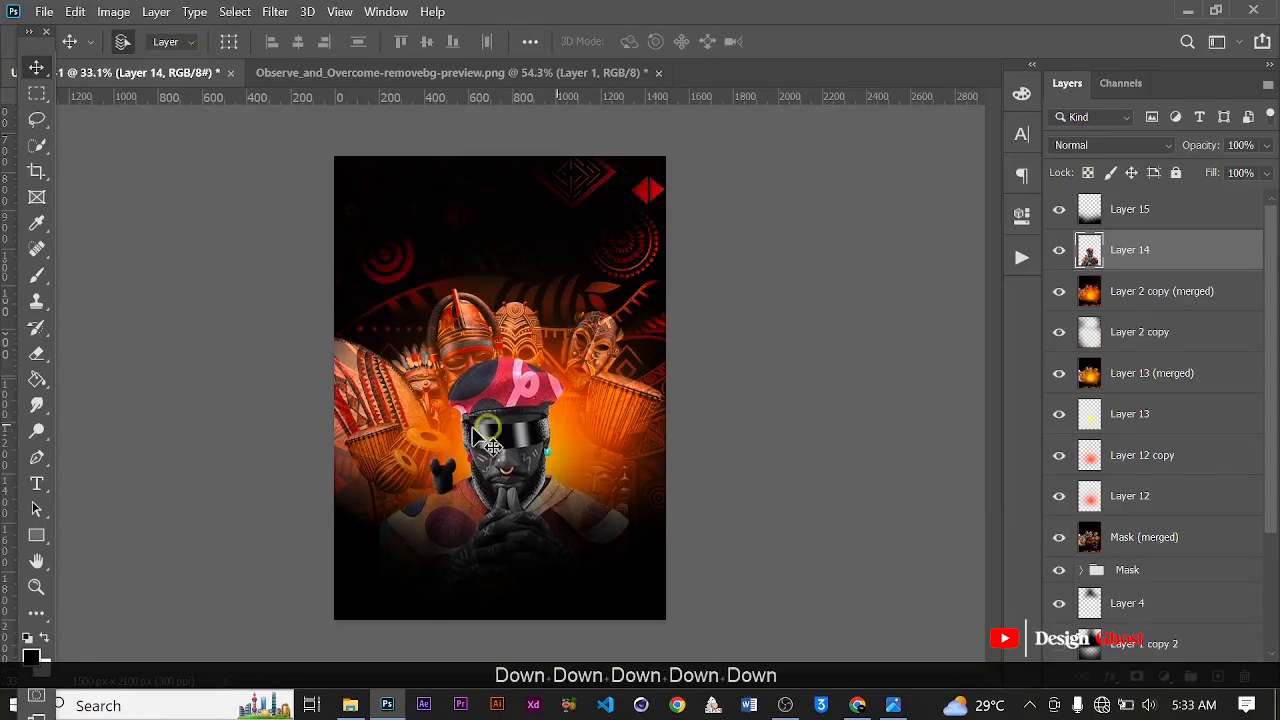
scroll(462, 425, up, 3)
key(Return)
key(ctrl+0)
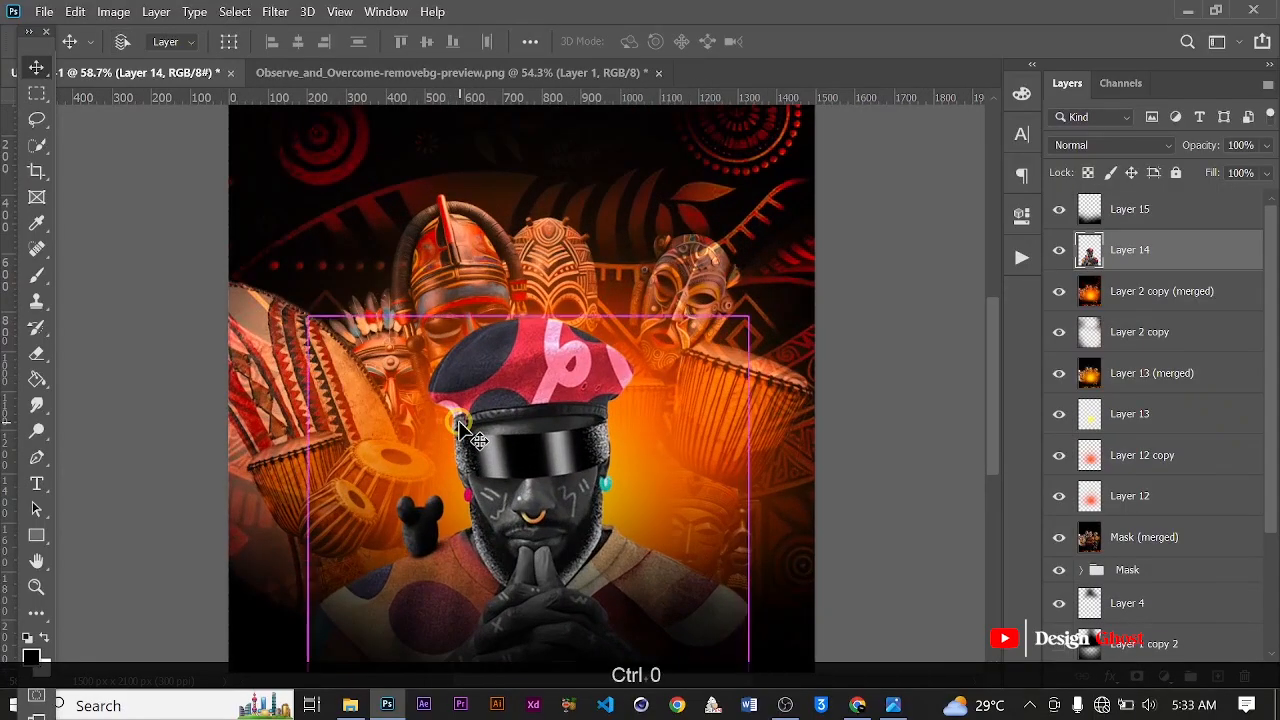
Inspect how the man sits against the masks, drums and glow, both close up and at full-page view.
scroll(508, 423, up, 5)
key(space)
drag(571, 455, 573, 410)
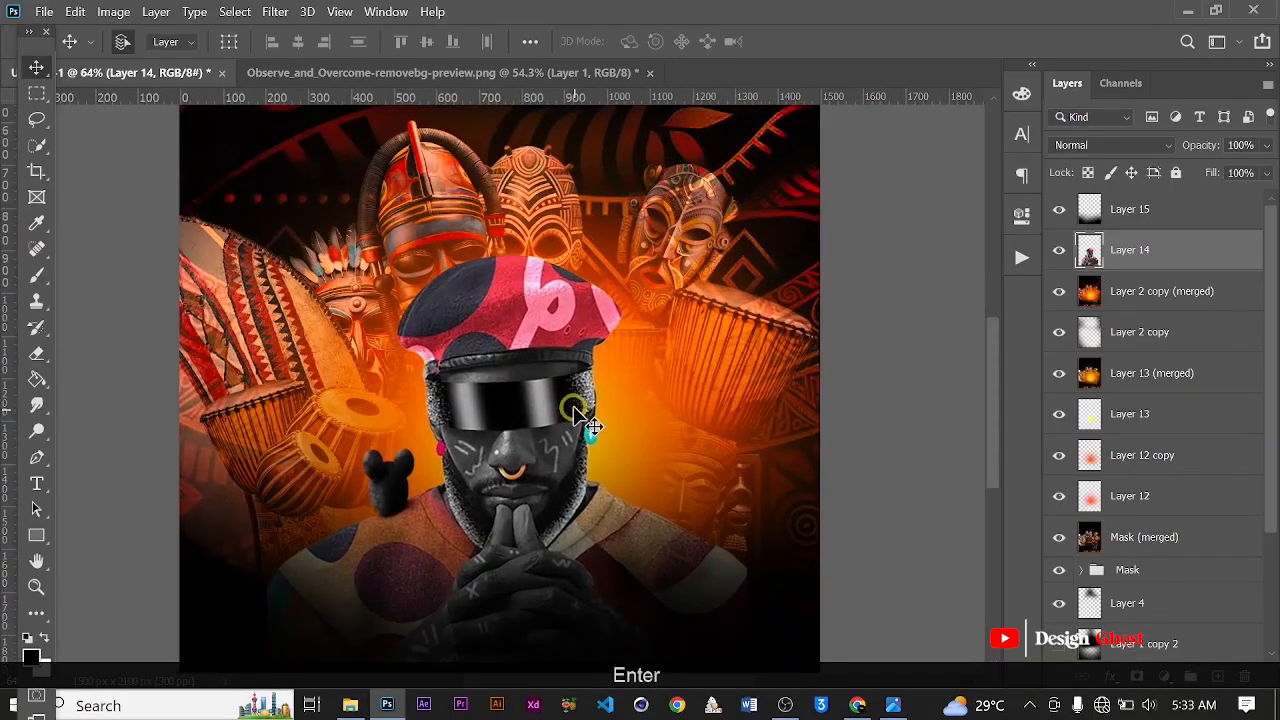
key(ctrl+0)
scroll(574, 418, up, 4)
key(space)
drag(536, 476, 536, 440)
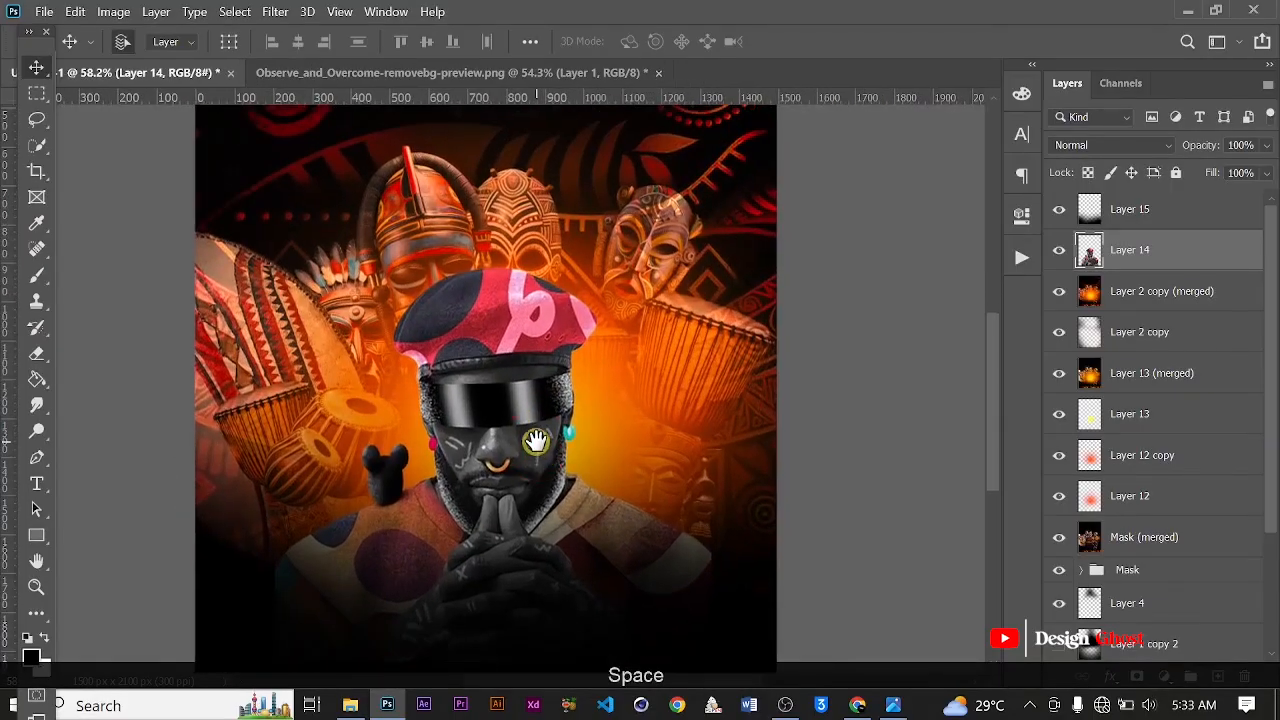
scroll(536, 440, down, 3)
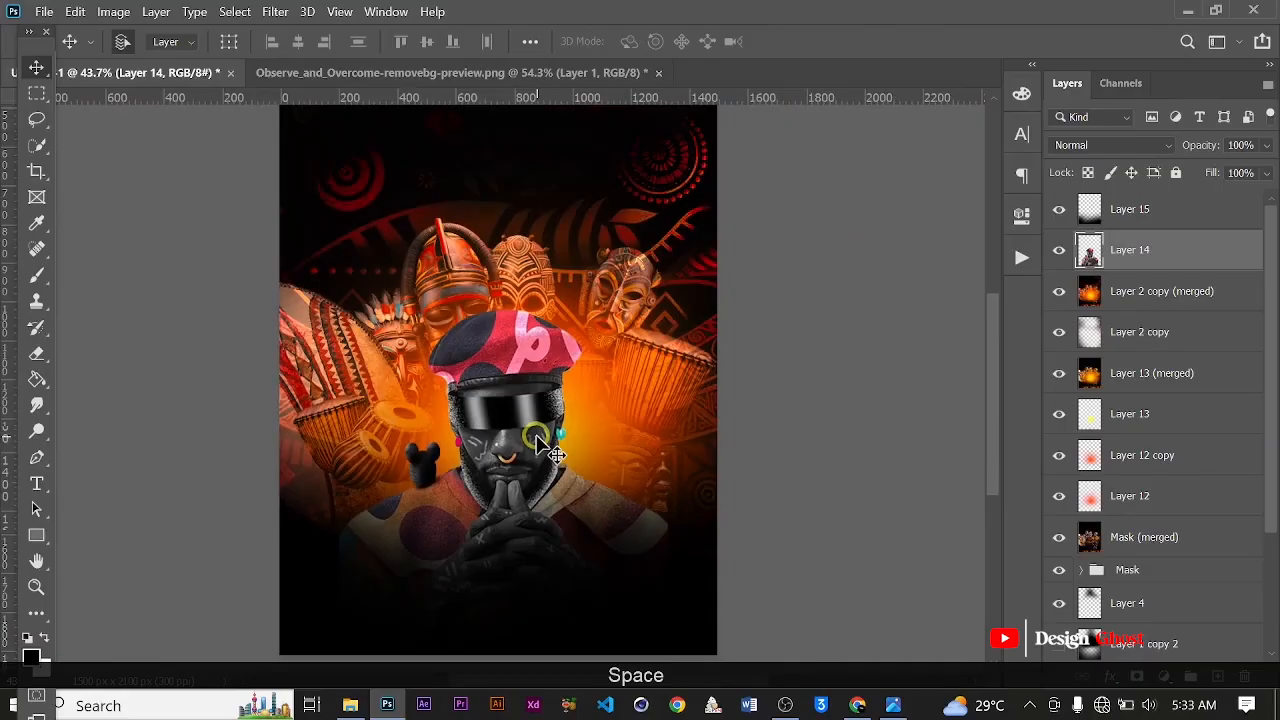
scroll(536, 440, up, 4)
scroll(537, 443, down, 3)
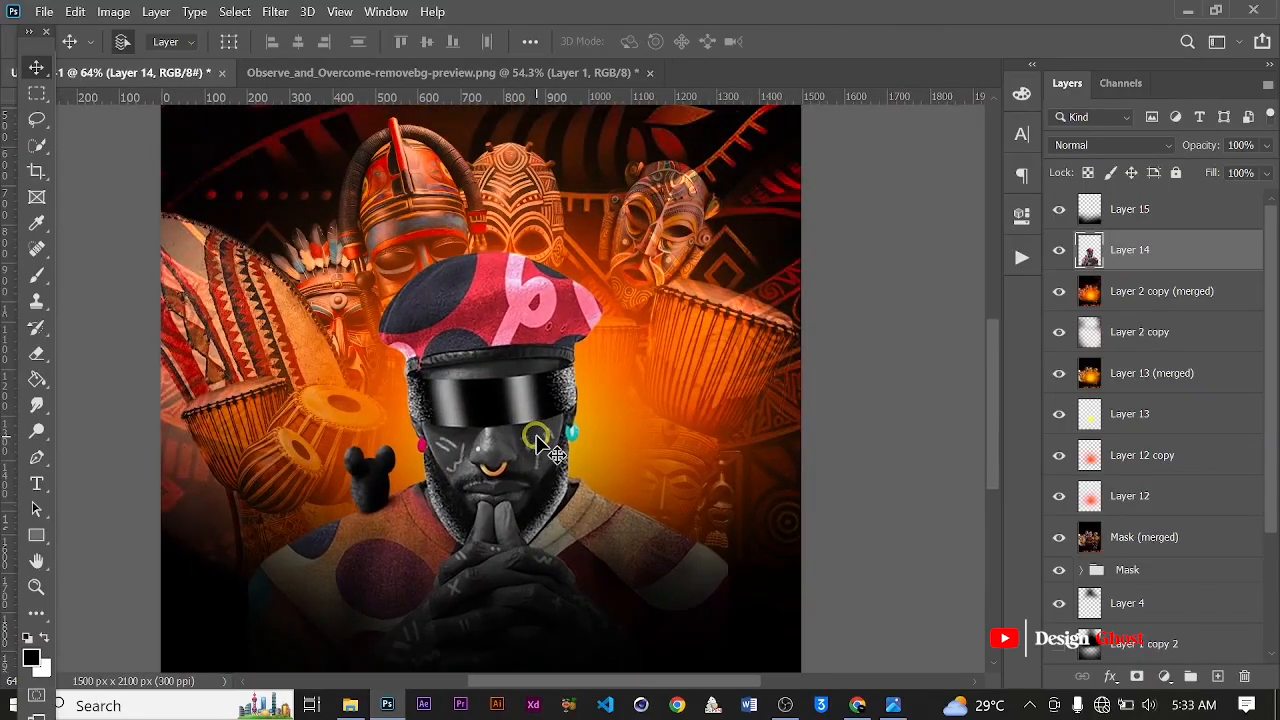
scroll(537, 443, up, 3)
key(Return)
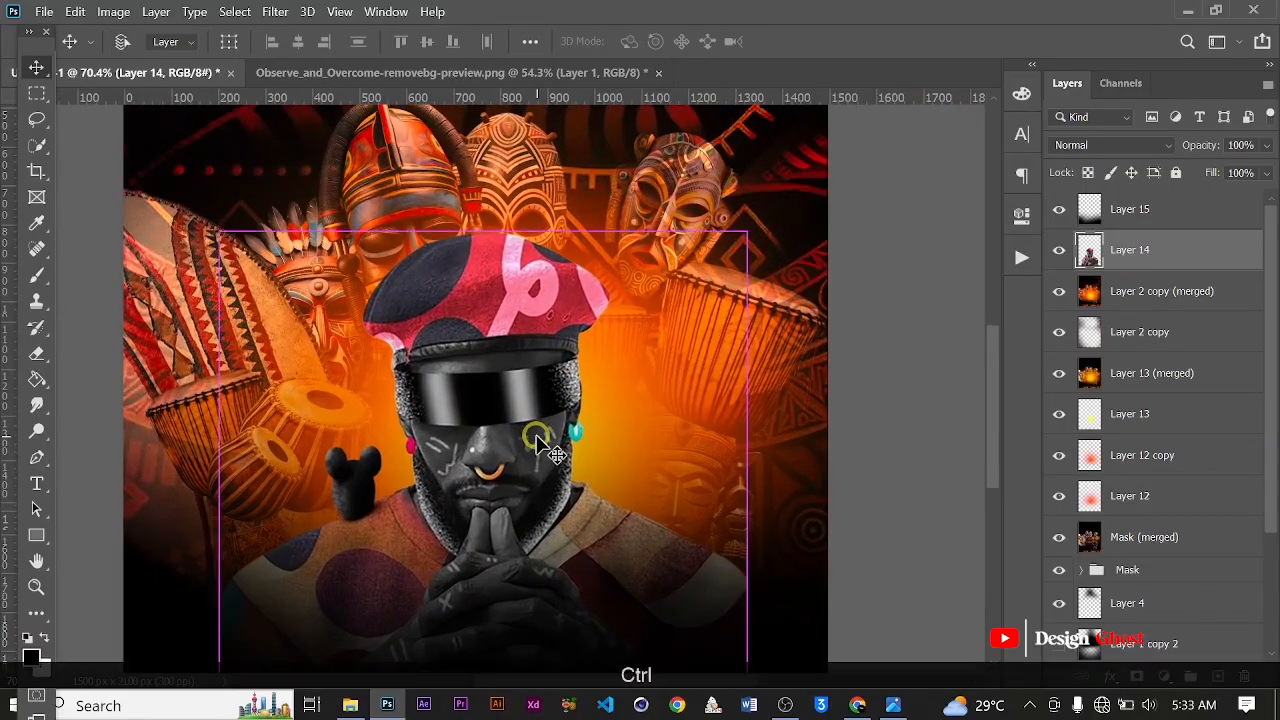
key(ctrl+0)
scroll(548, 447, up, 3)
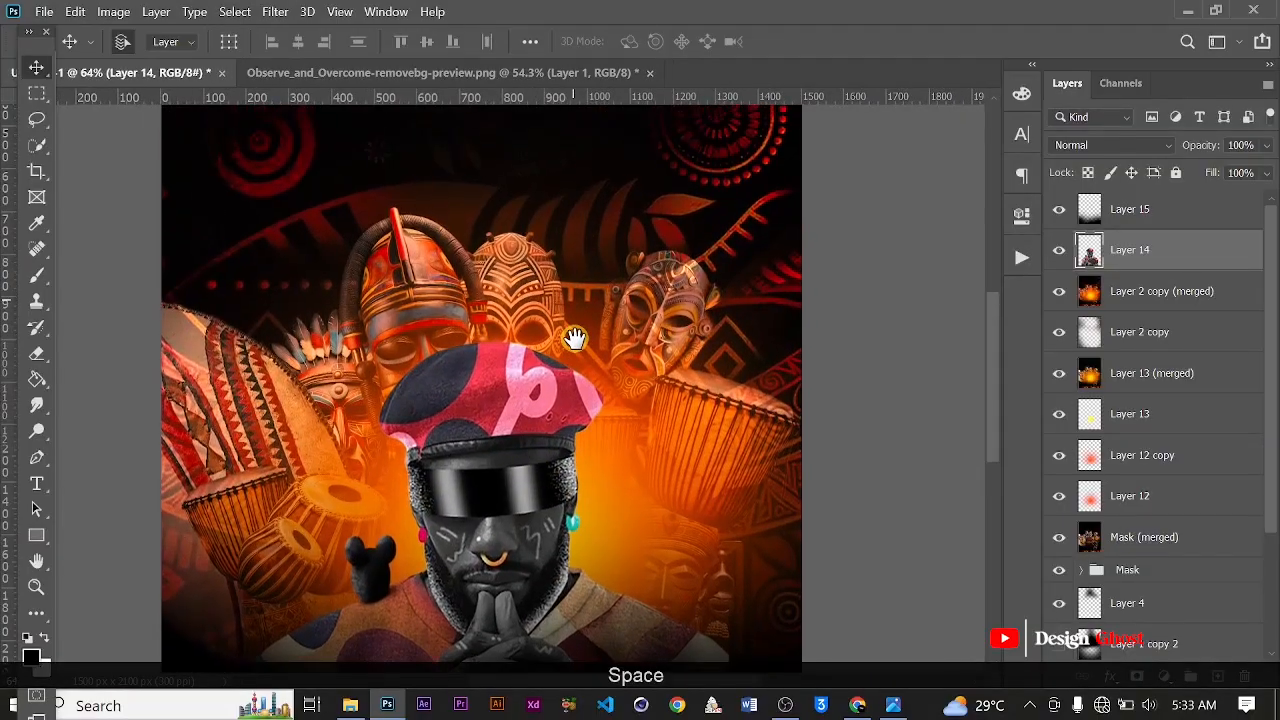
scroll(586, 351, down, 2)
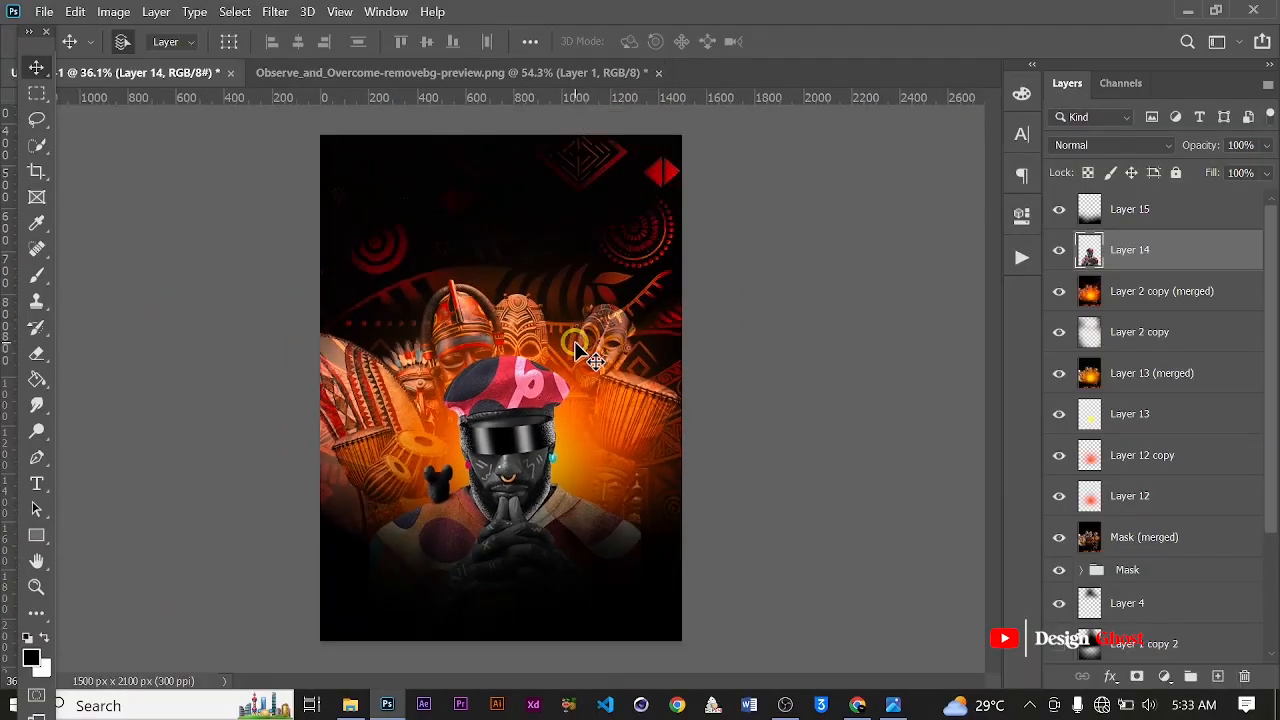
key(Return)
key(ctrl+0)
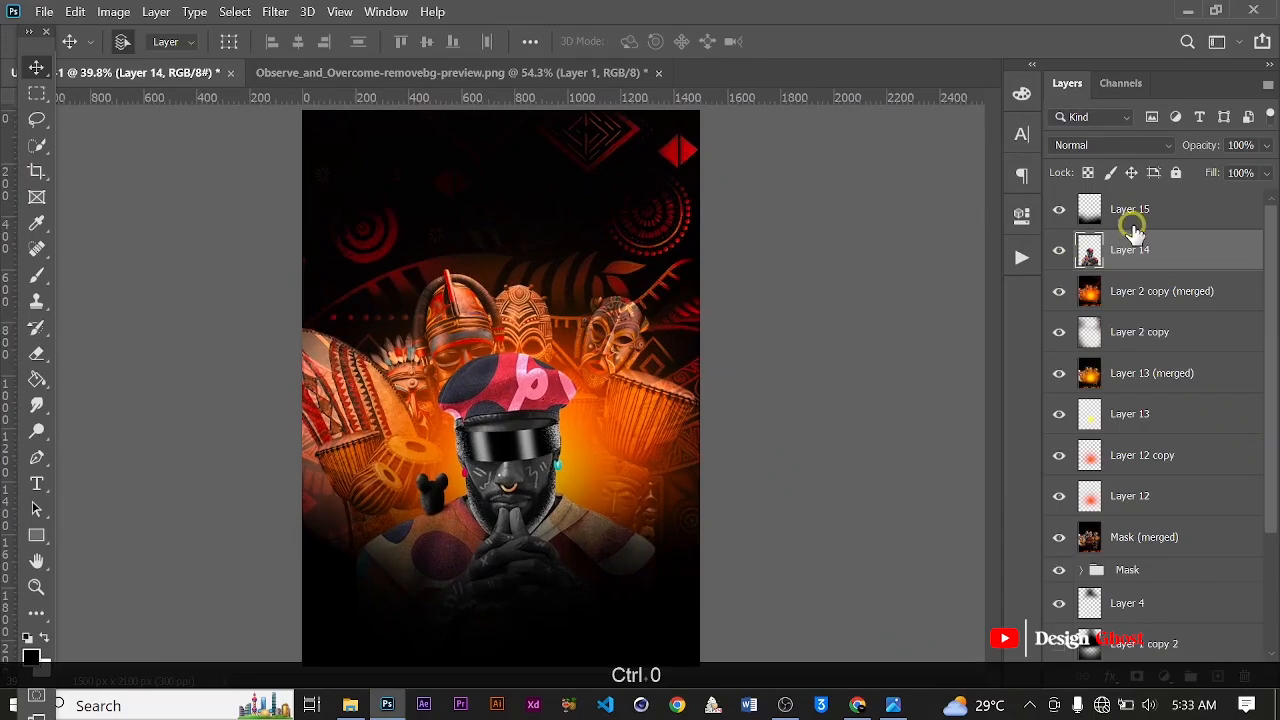
Stretch the black fade on Layer 15 upward to about 107 percent height, keeping its width and bottom edge.
click(1133, 226)
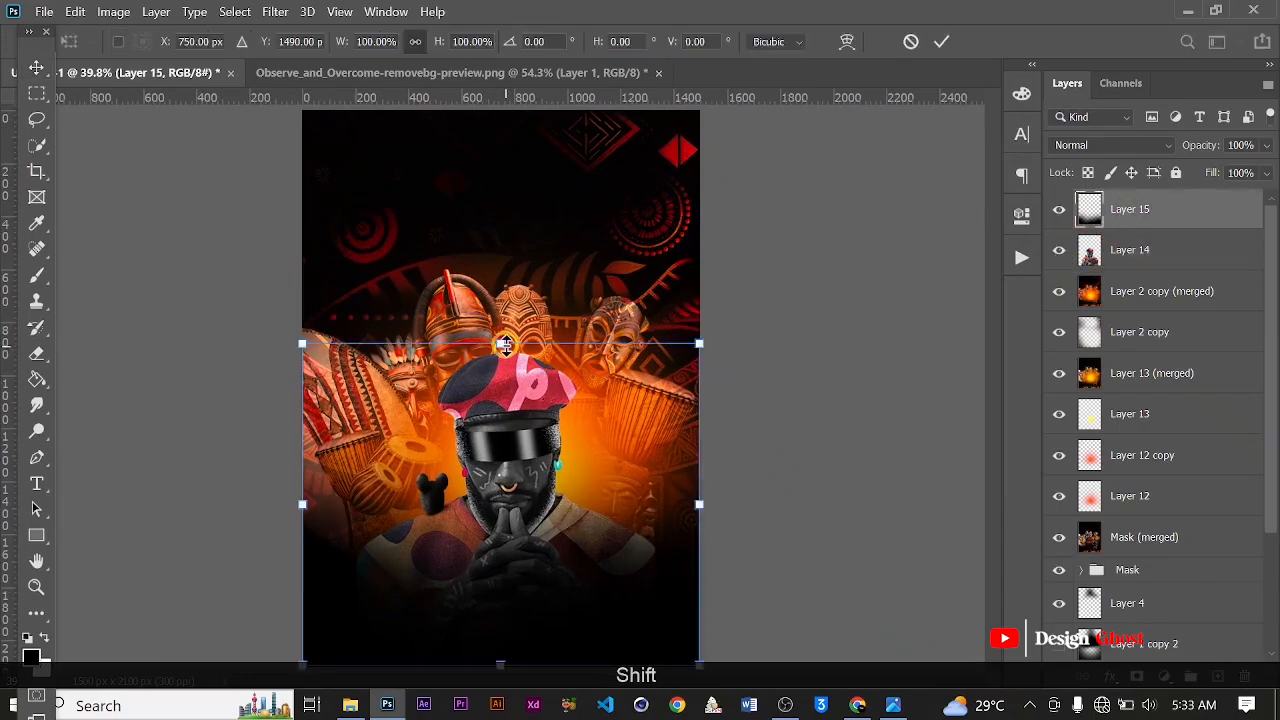
drag(505, 345, 502, 321)
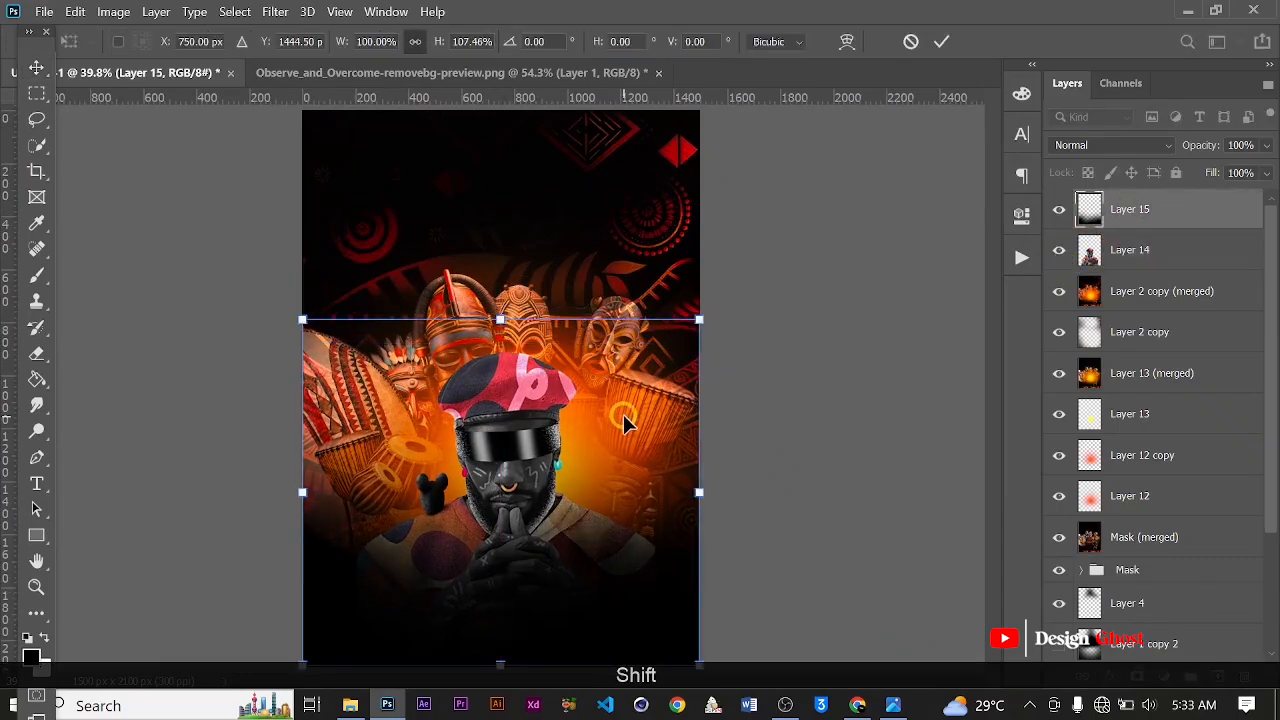
key(Return)
scroll(565, 568, up, 2)
drag(587, 455, 597, 378)
key(ctrl+0)
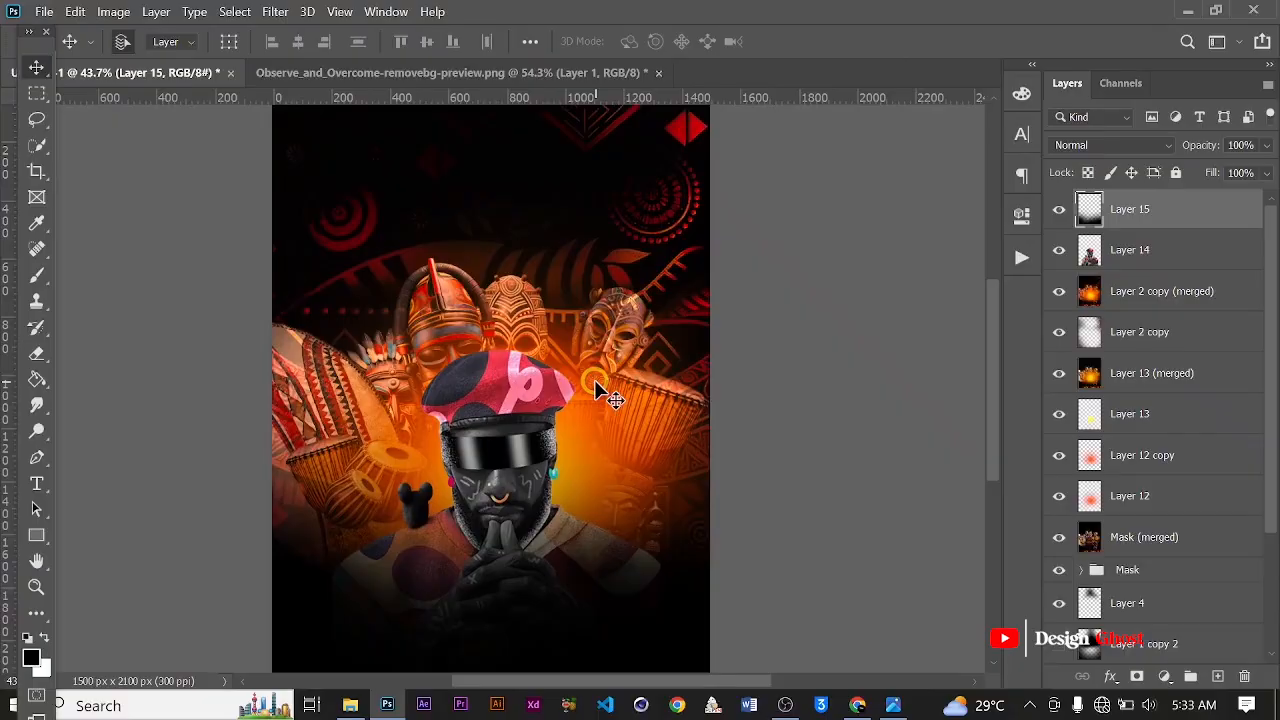
Group all layers from Layer 15 down to Layer 0 and name the group Background.
scroll(1093, 416, down, 3)
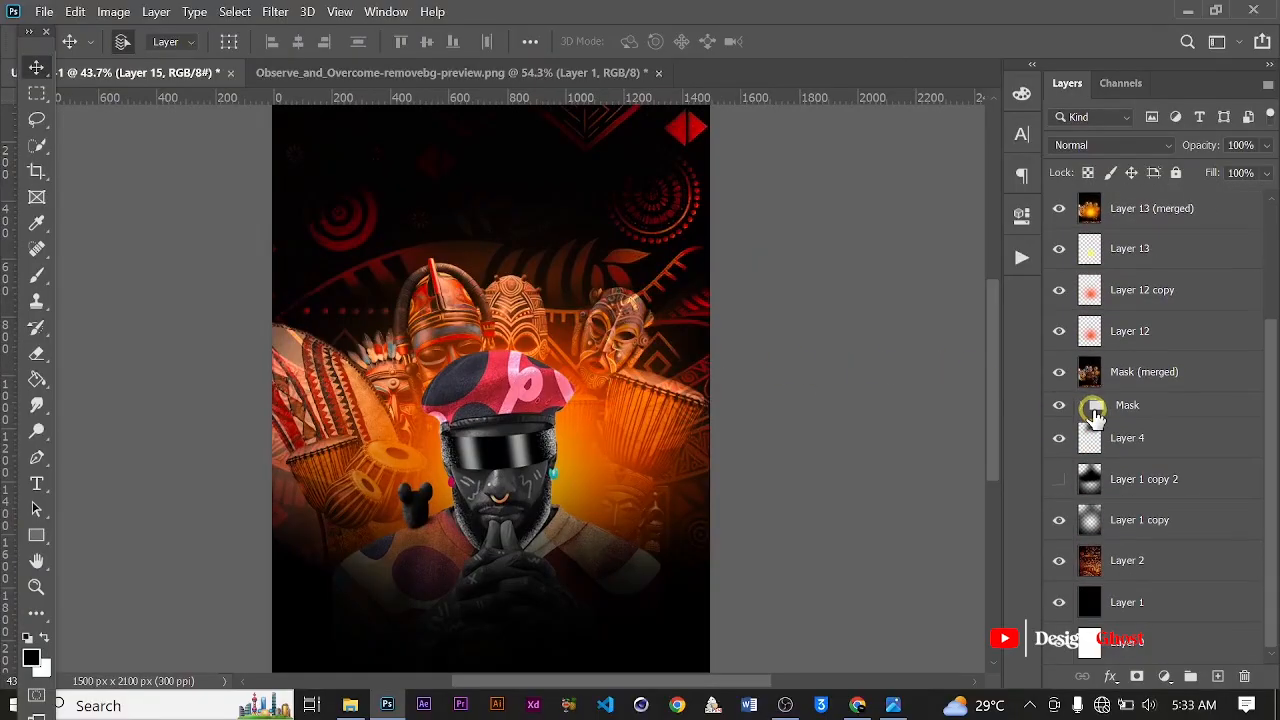
shift+click(1130, 652)
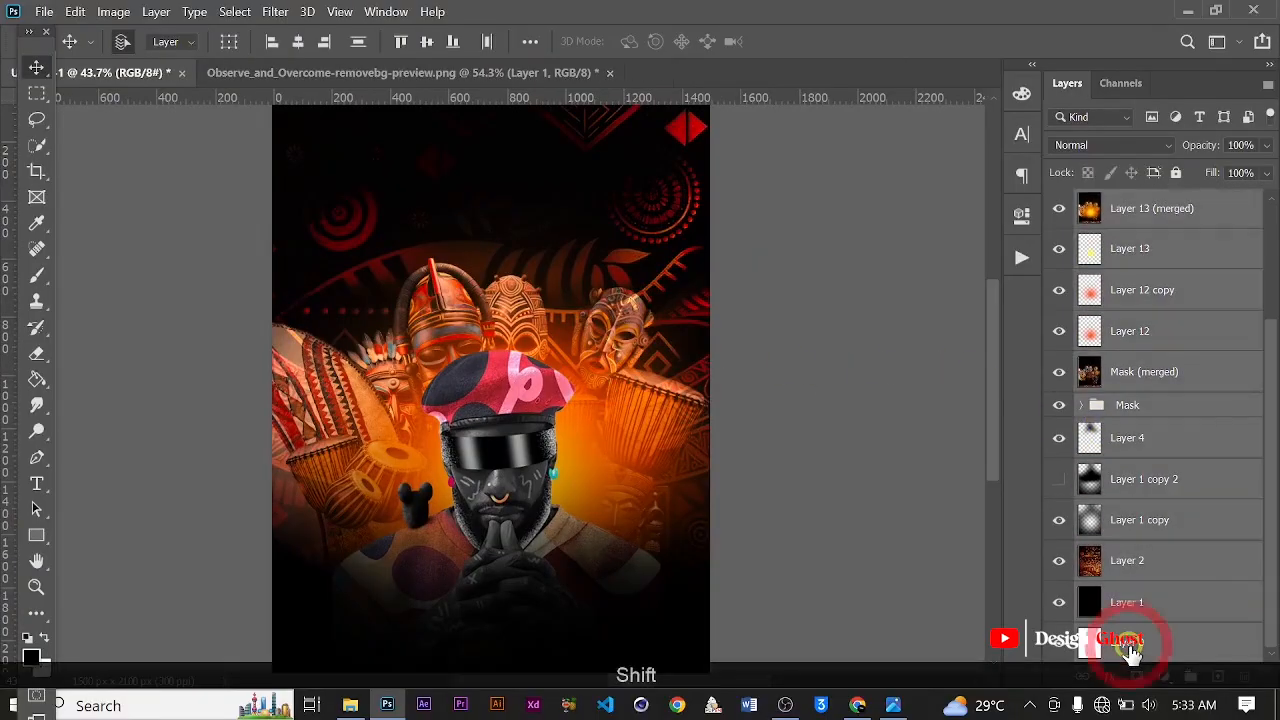
key(ctrl+g)
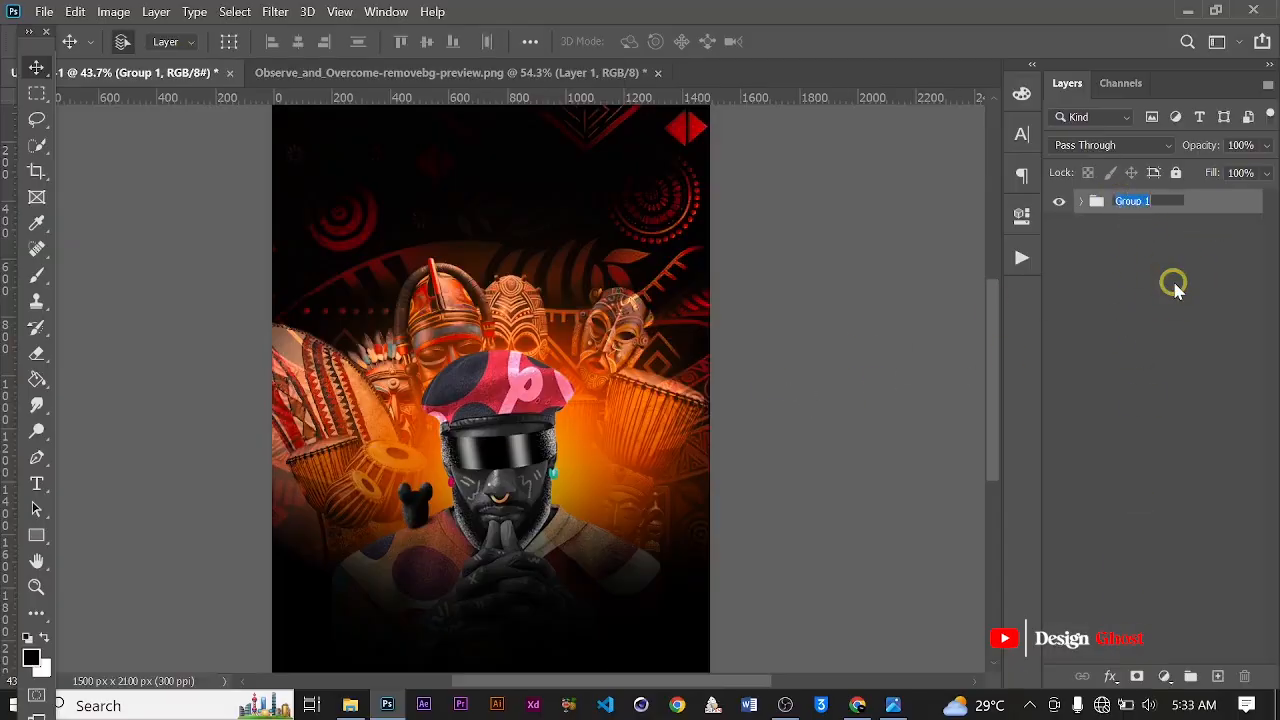
text(Background)
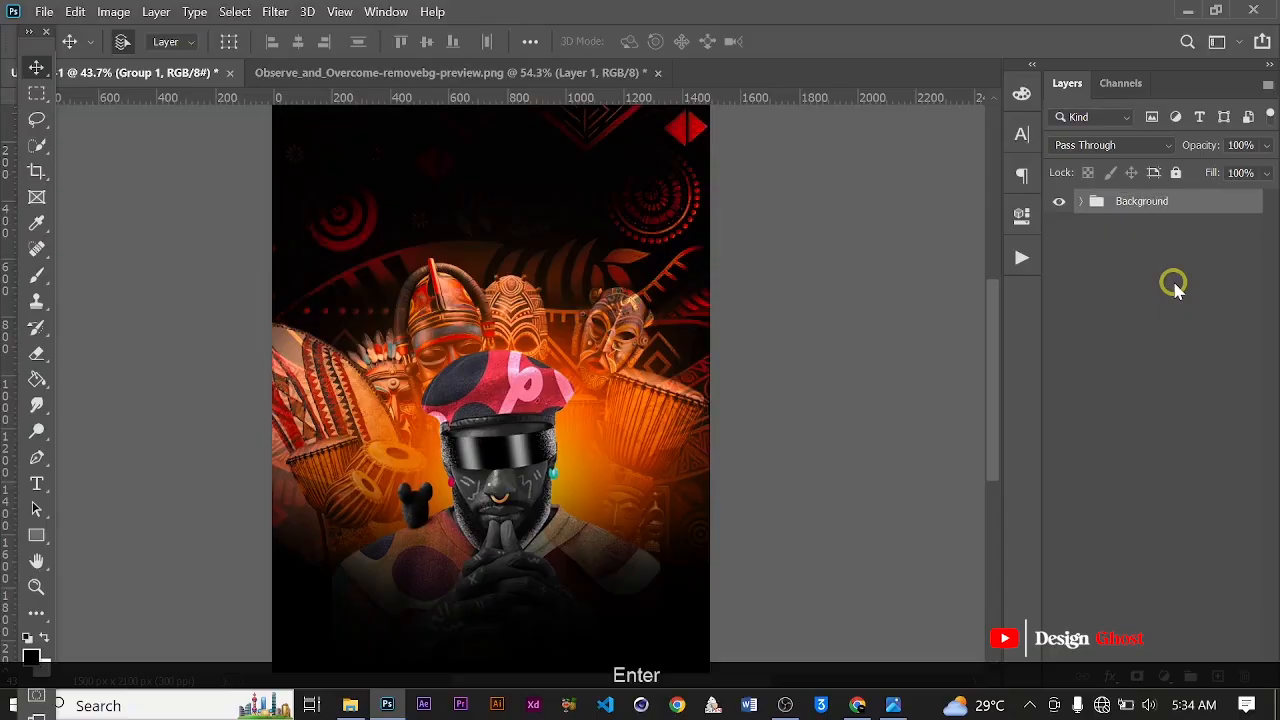
Review the grouped flyer composition, checking the man, masks and bottom fade at several magnifications.
scroll(591, 423, down, 2)
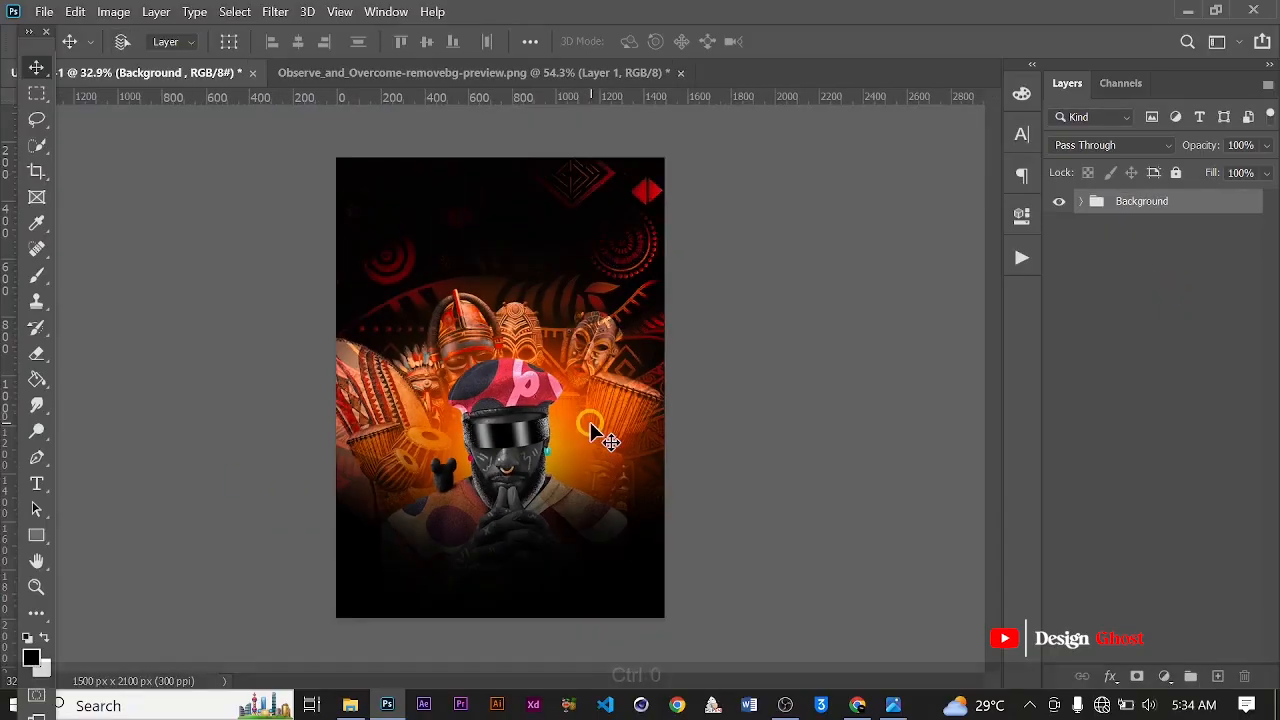
key(ctrl+0)
scroll(603, 401, down, 2)
scroll(603, 401, up, 2)
key(space)
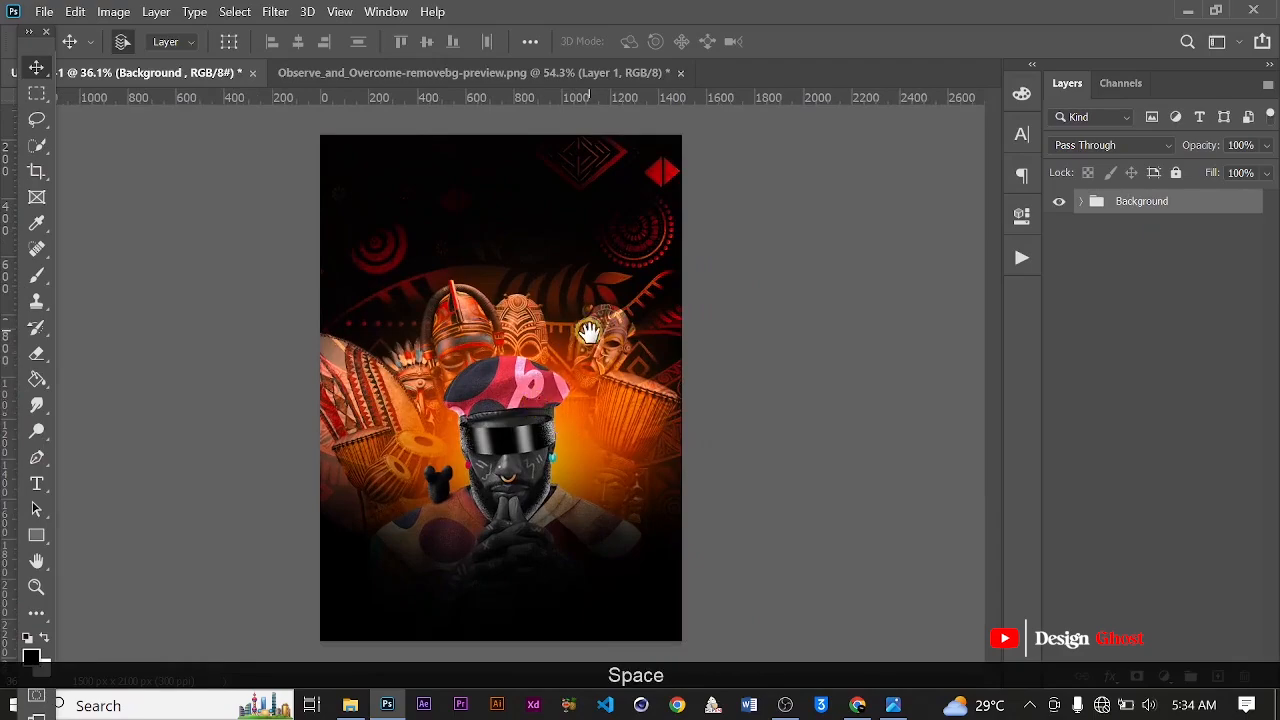
scroll(588, 383, up, 3)
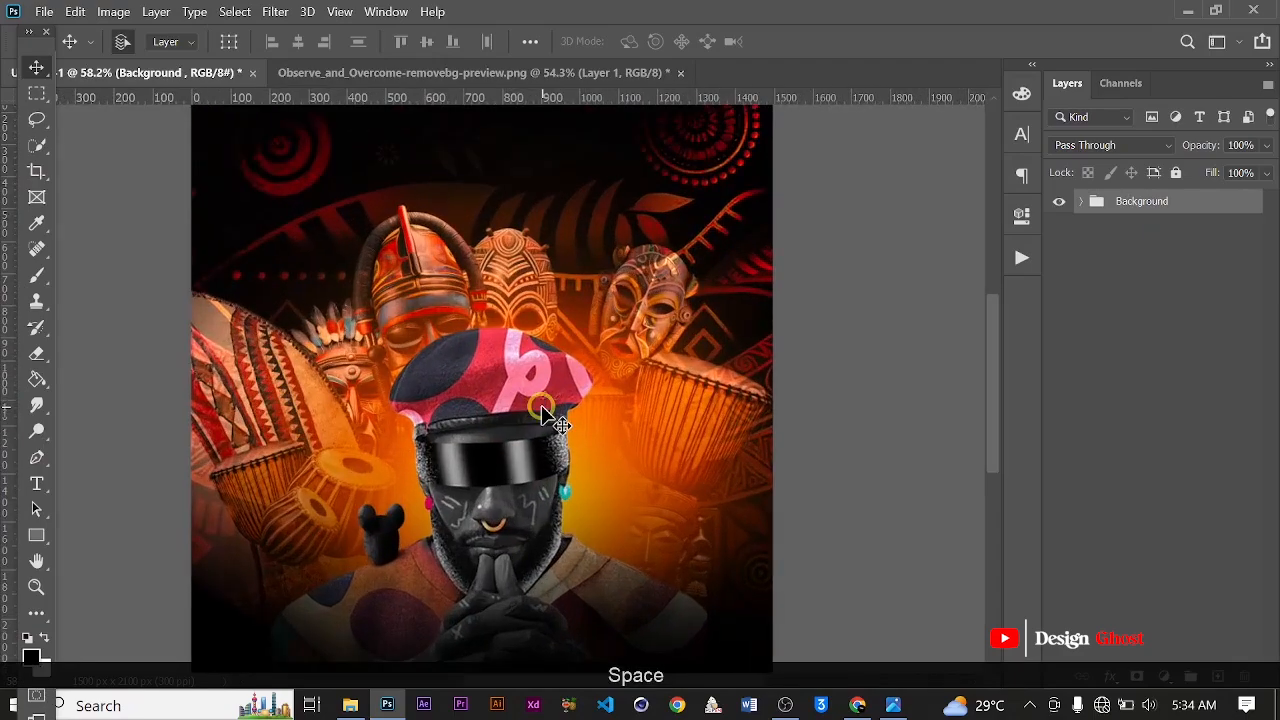
key(Return)
scroll(541, 412, down, 1)
scroll(560, 502, up, 1)
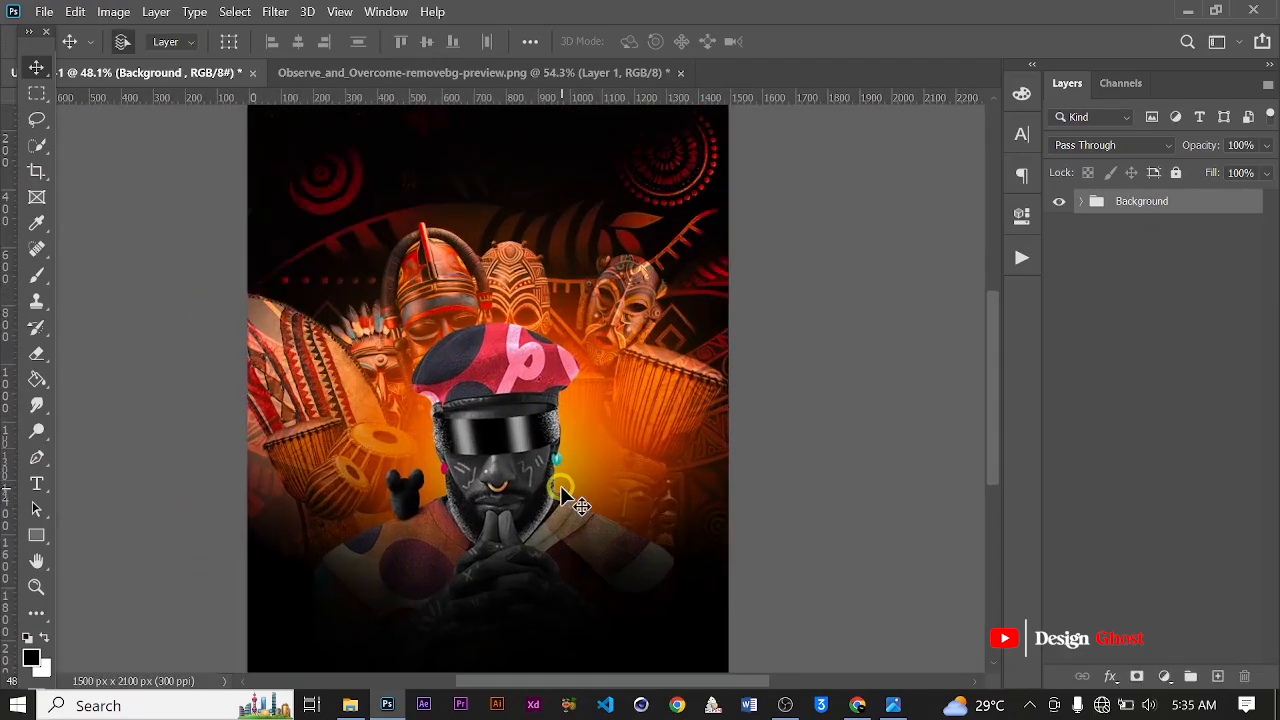
key(Return)
key(ctrl+0)
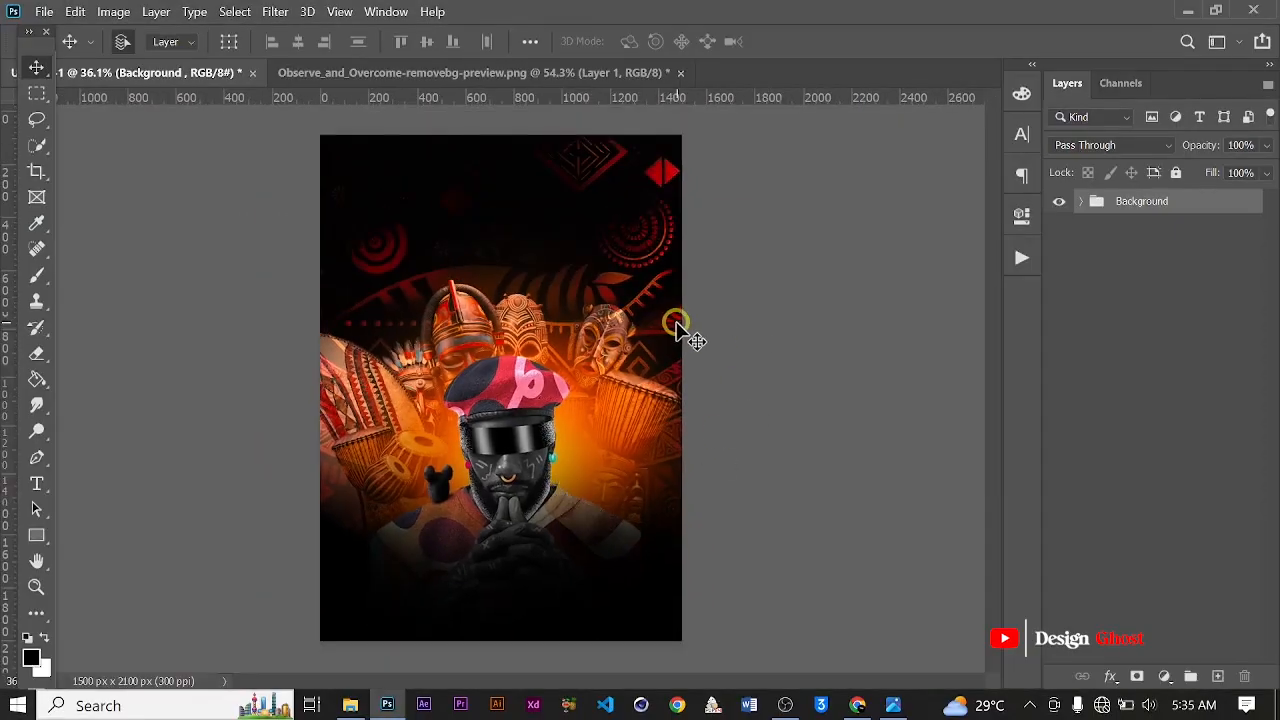
Expand the Background group and stamp Layer 14 down to Layer 0 into a new merged layer below Layer 15.
click(1081, 204)
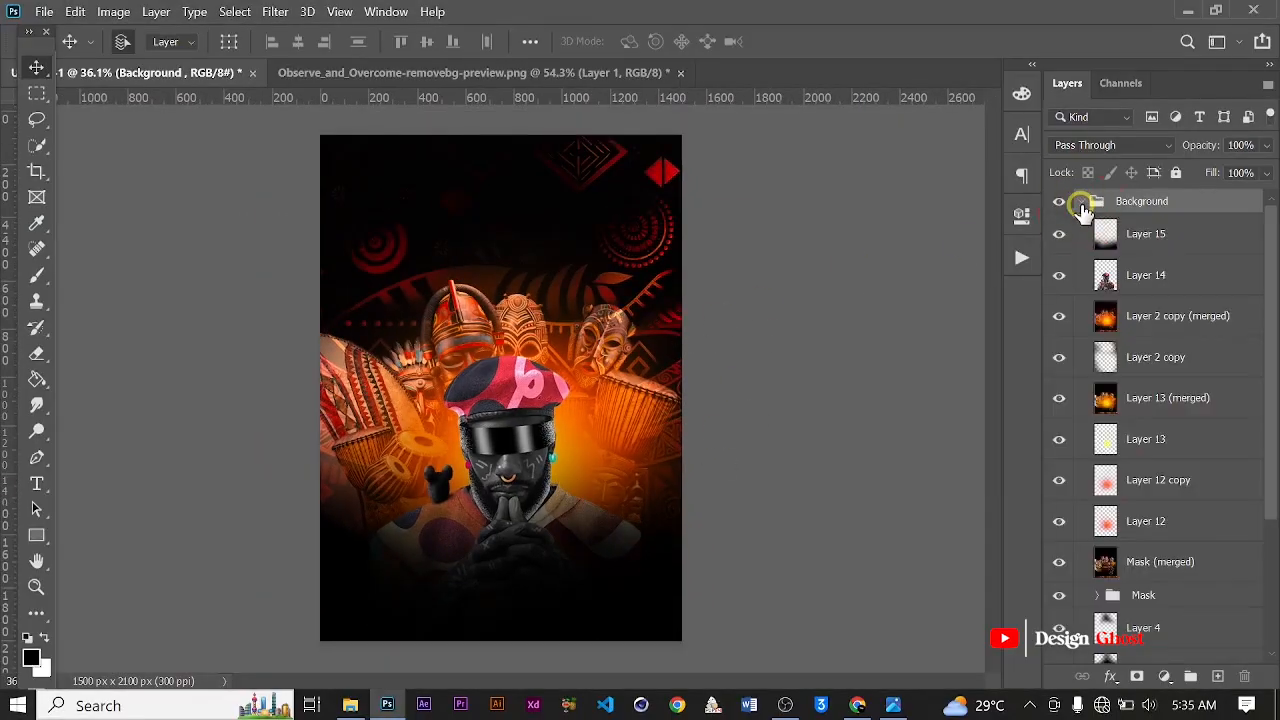
click(1163, 250)
scroll(1143, 366, down, 4)
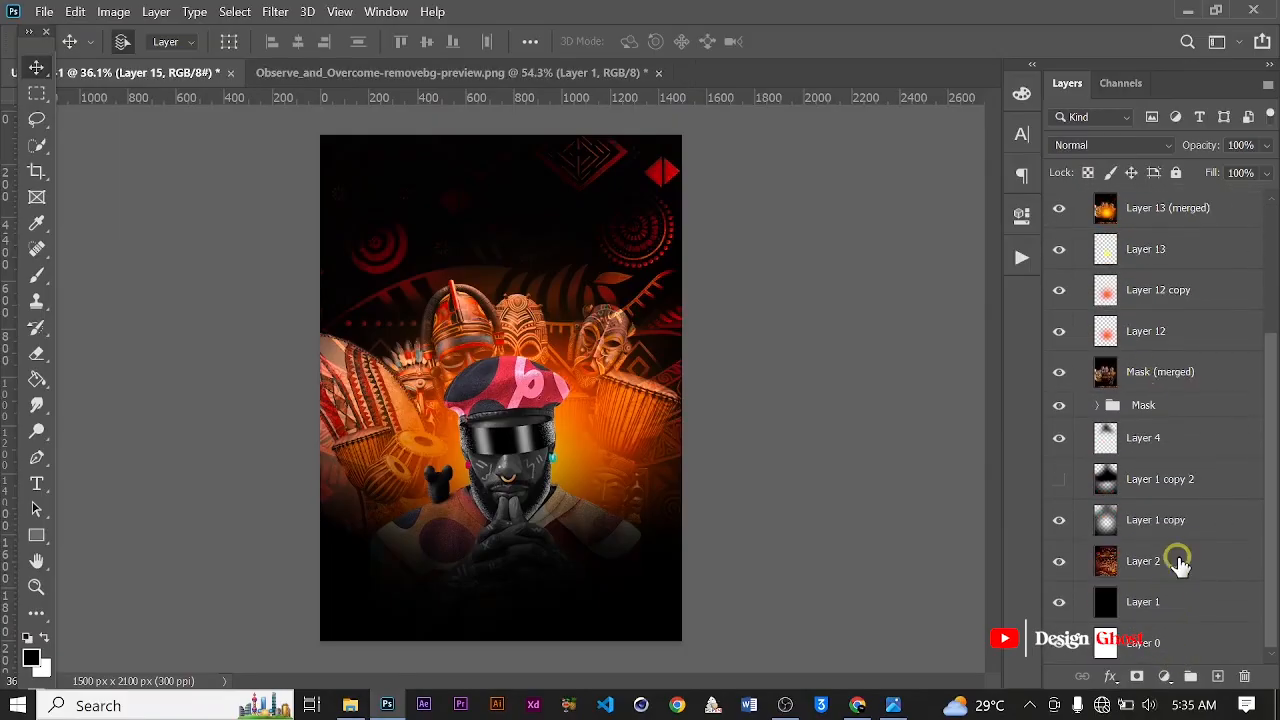
scroll(1180, 340, up, 3)
click(1170, 224)
scroll(1171, 506, down, 3)
shift+click(1170, 636)
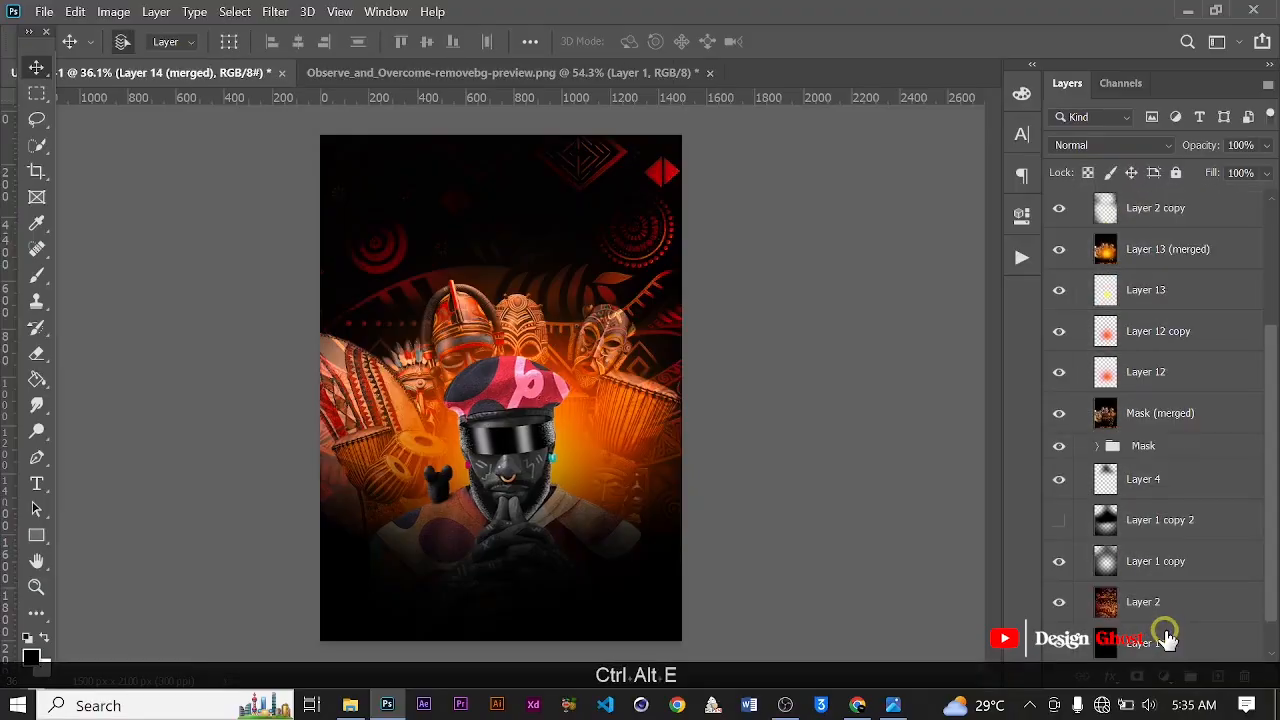
scroll(1080, 366, up, 4)
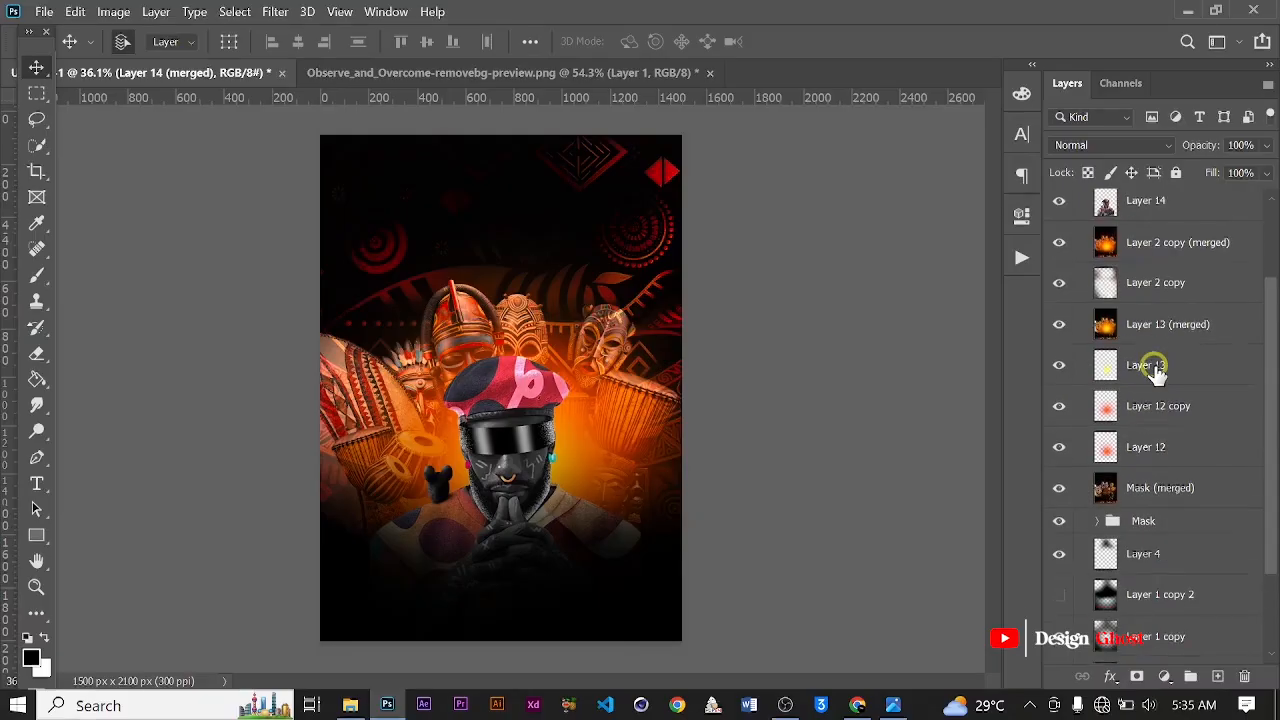
scroll(1157, 372, up, 1)
Open the Camera Raw filter on Layer 14 (merged) and set Texture to +30 and Clarity to +27.
key(ctrl+shift+a)
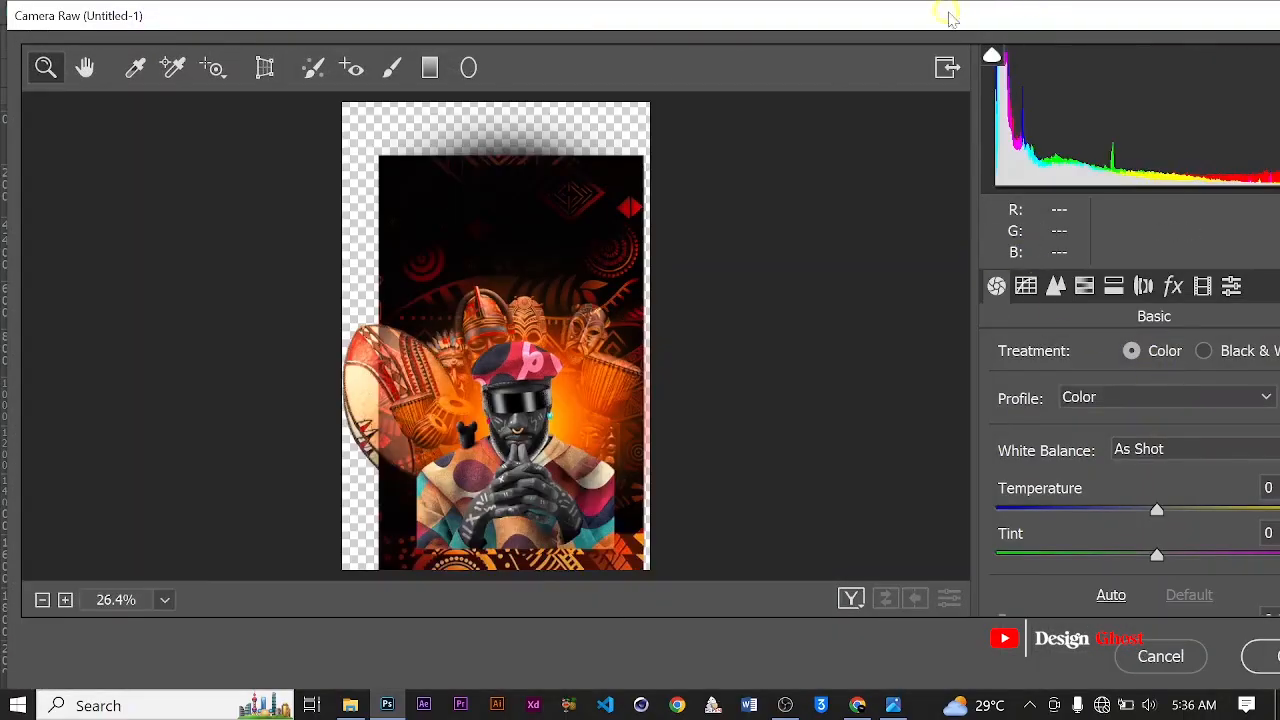
drag(951, 18, 776, 34)
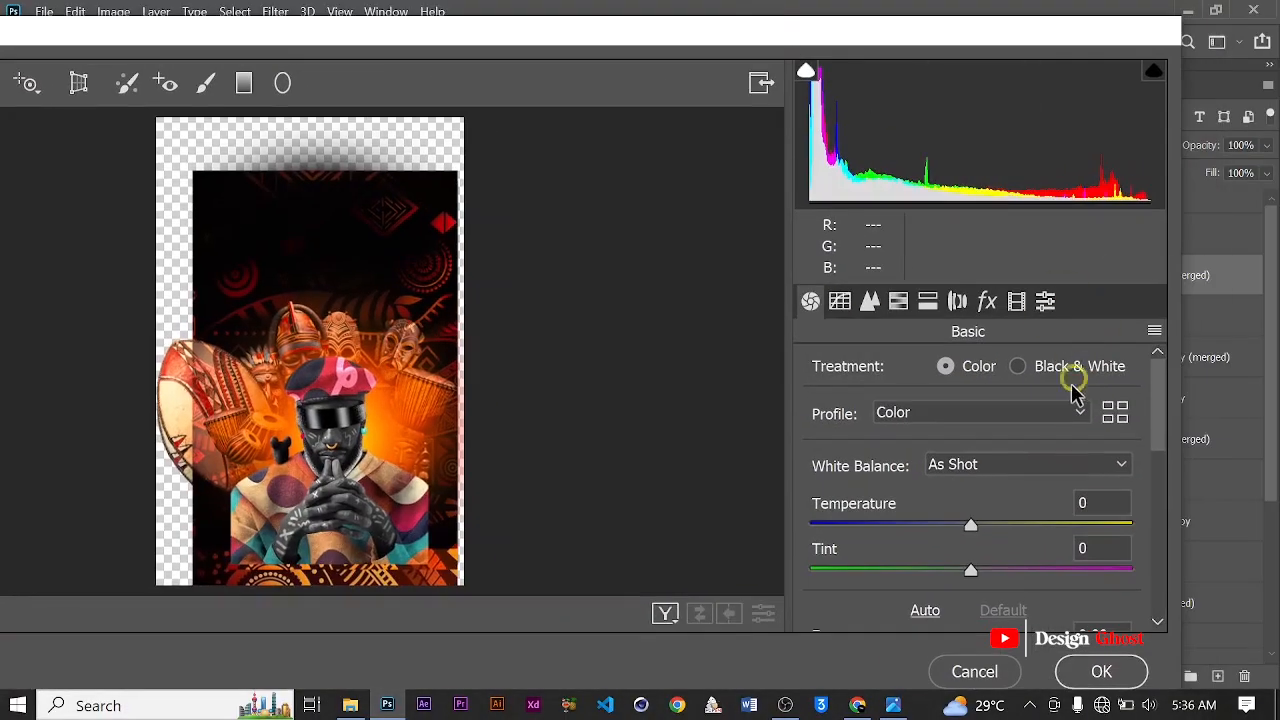
drag(1163, 449, 1151, 533)
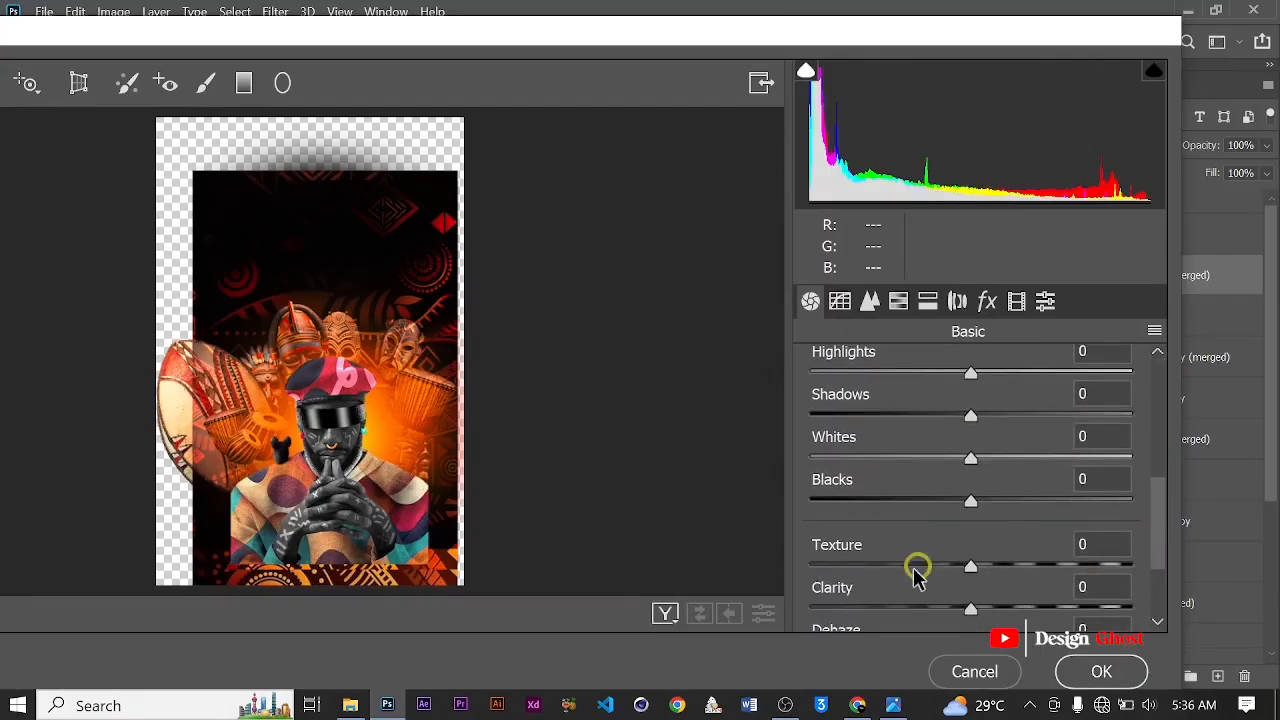
drag(972, 570, 1020, 562)
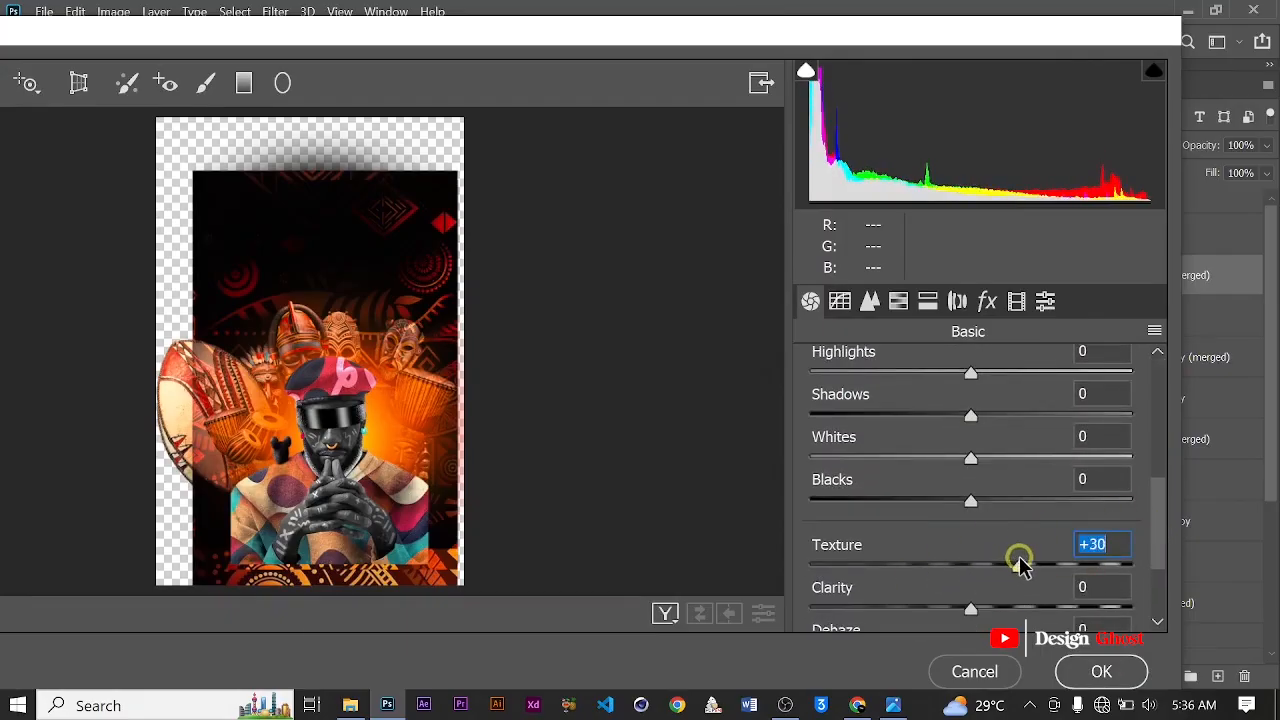
drag(984, 611, 1020, 612)
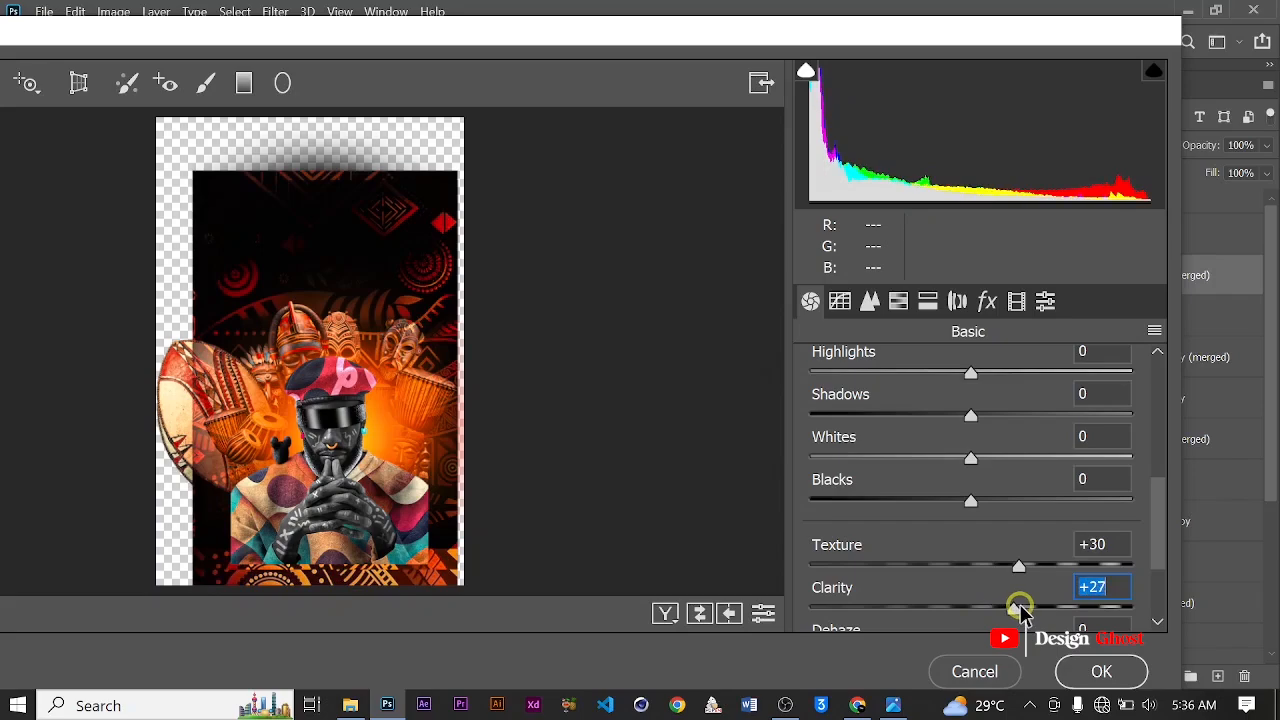
Set Vibrance to +41 and Saturation to +24, and apply the Camera Raw filter.
drag(1160, 500, 1156, 558)
drag(974, 567, 1029, 566)
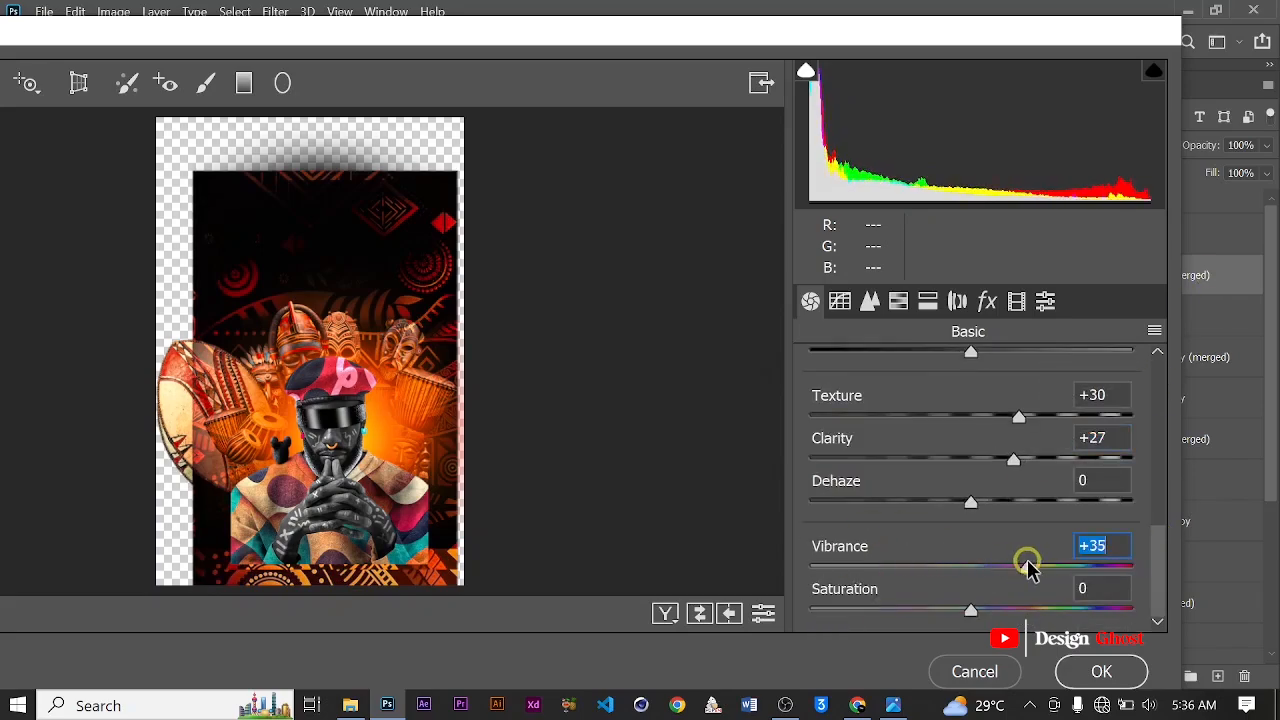
drag(966, 610, 1016, 617)
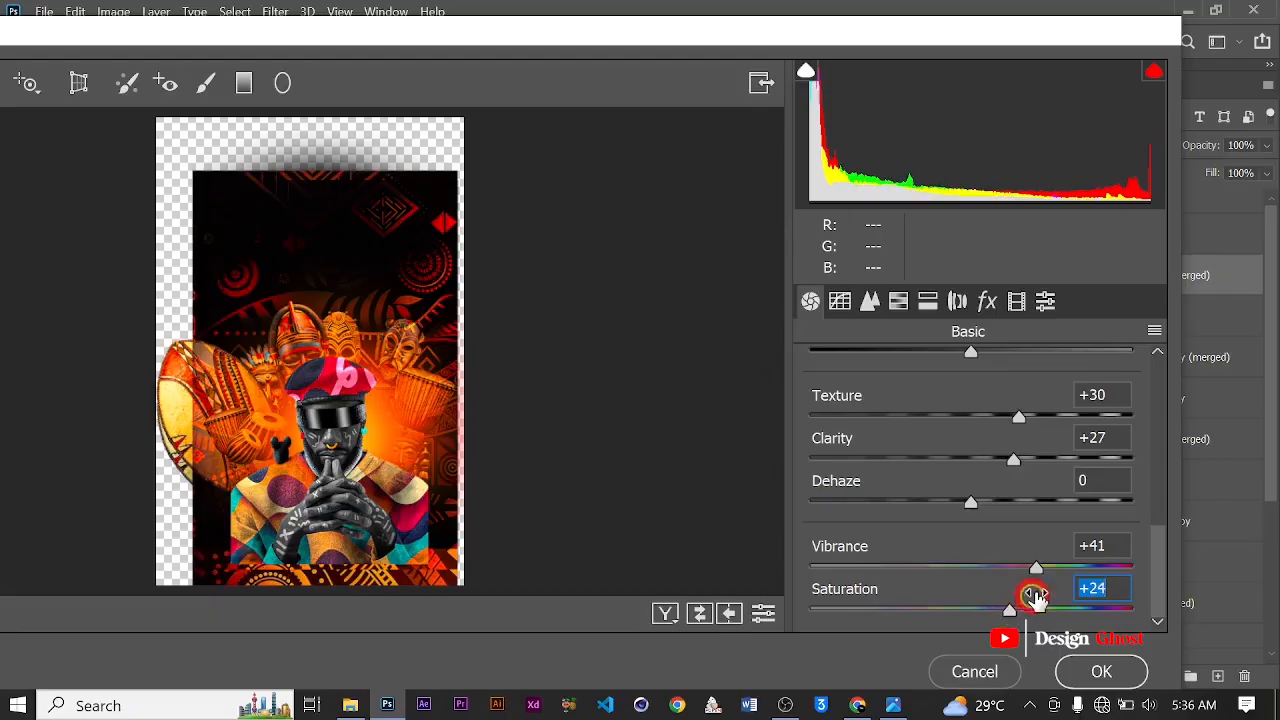
click(1100, 672)
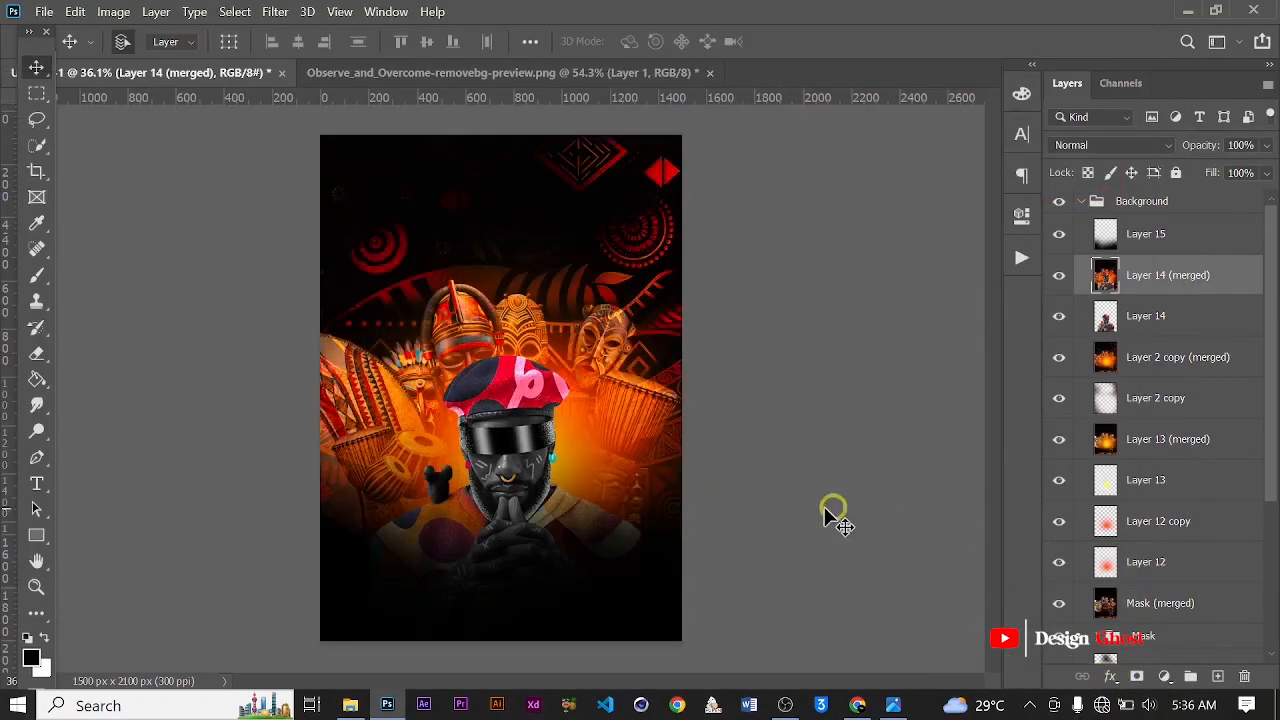
scroll(690, 450, up, 5)
scroll(557, 371, down, 3)
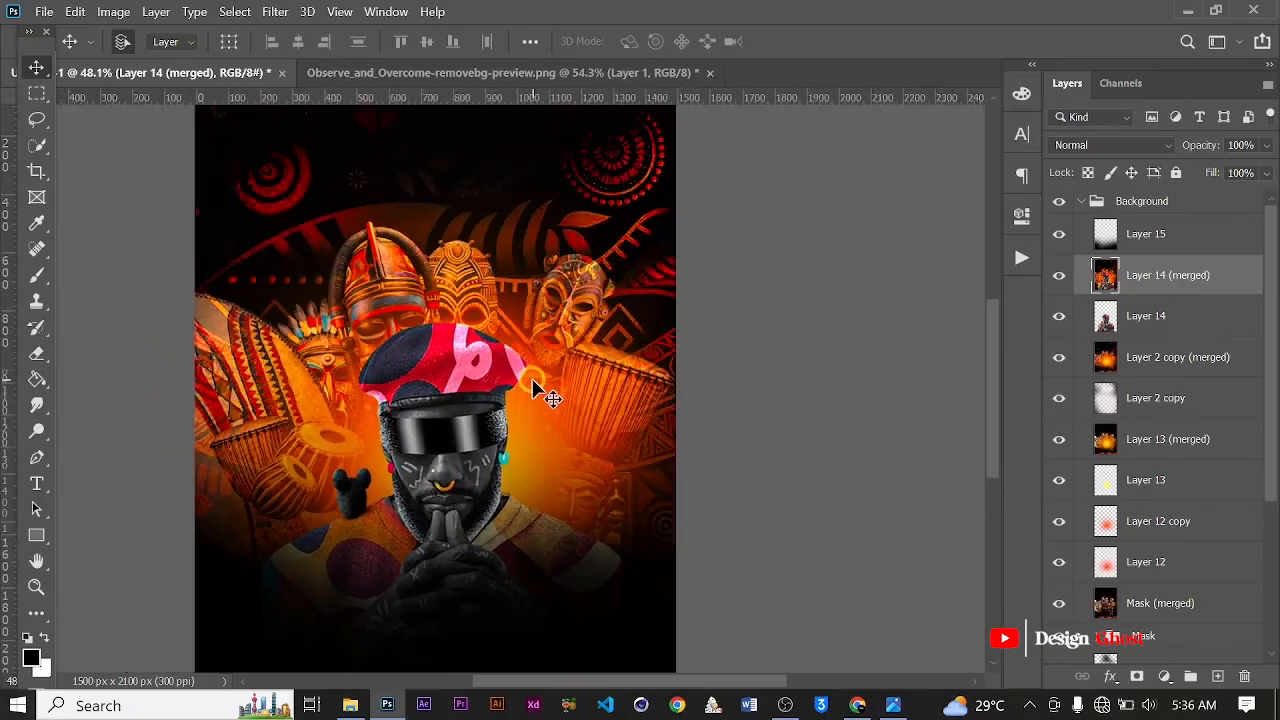
Inspect the colour-graded flyer close up around the man and masks, and as a whole page.
scroll(586, 395, up, 3)
key(ctrl+0)
scroll(565, 440, up, 6)
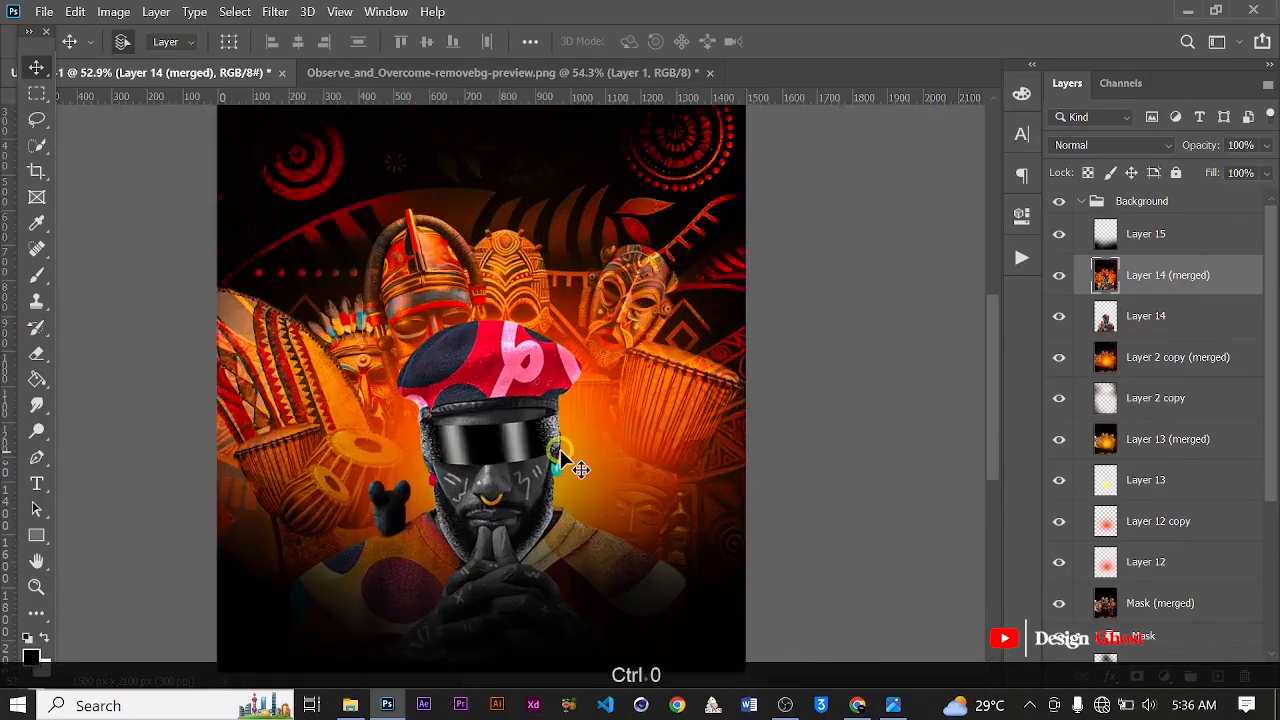
drag(580, 434, 597, 338)
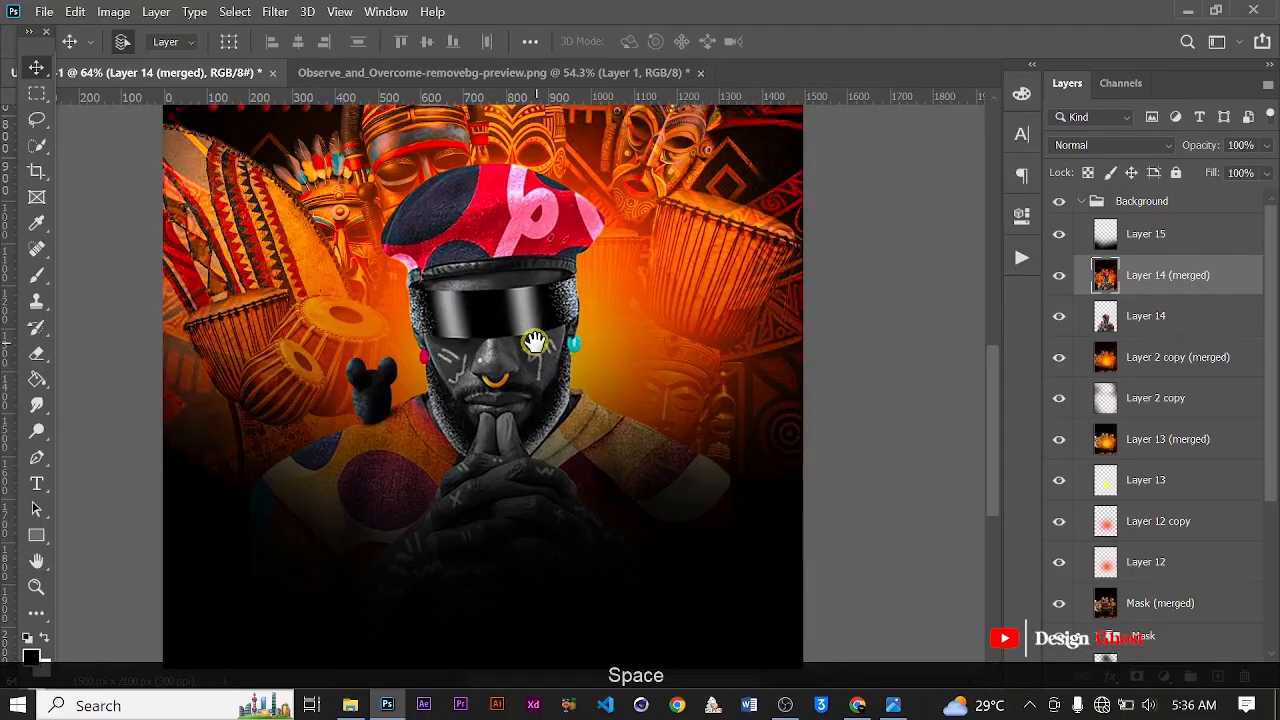
scroll(538, 345, down, 1)
key(ctrl+0)
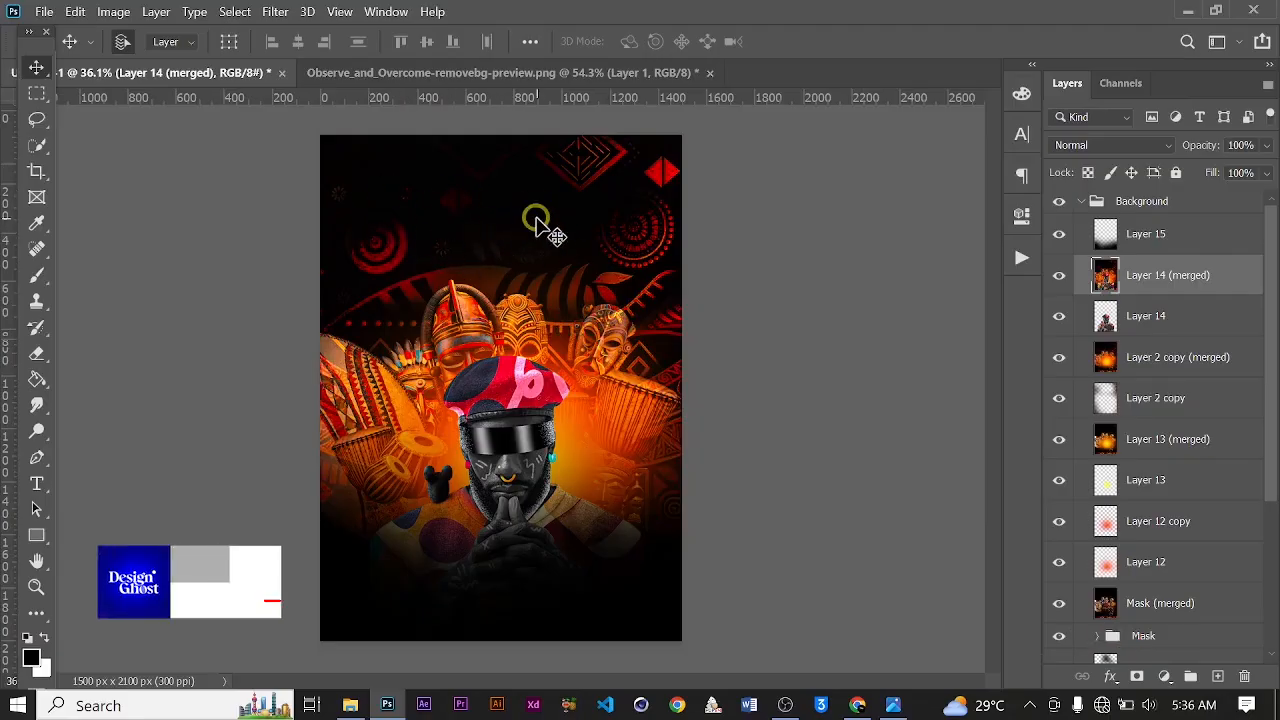
Open the text effect file 6191565_1433.psd from the Afro Vibe folder in Photoshop, leaving its missing fonts unresolved.
click(352, 705)
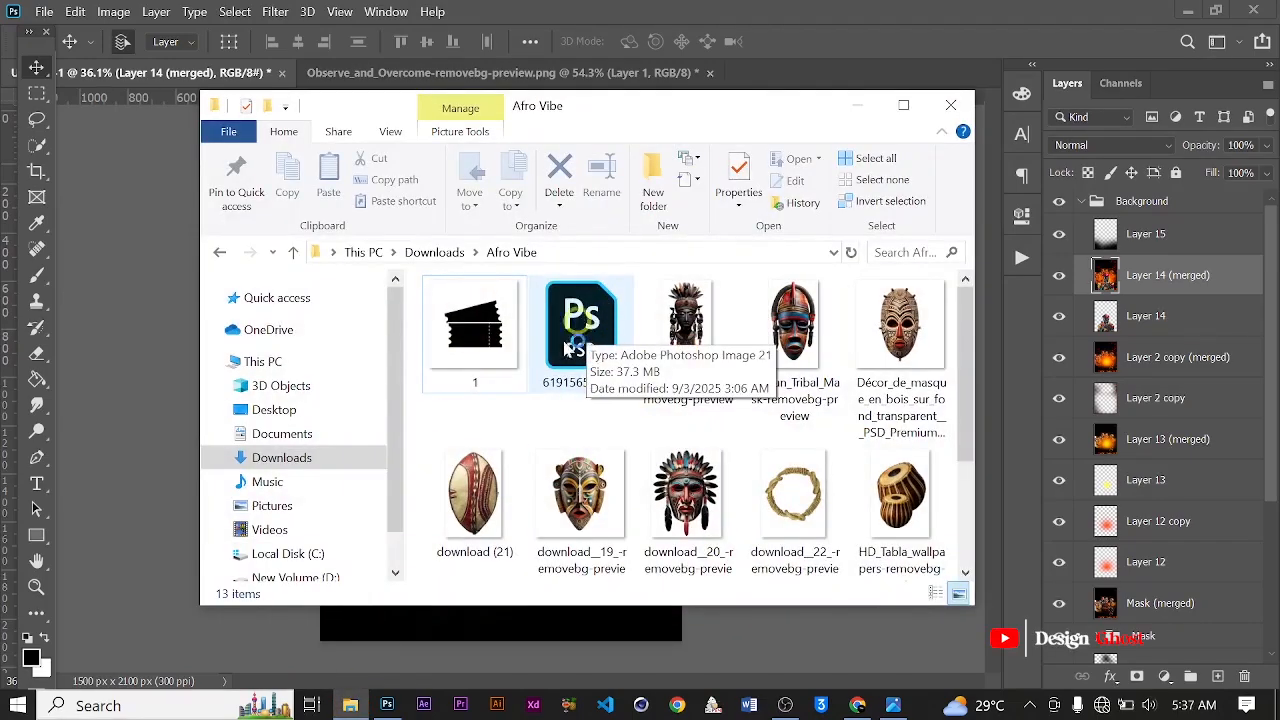
click(598, 330)
click(806, 8)
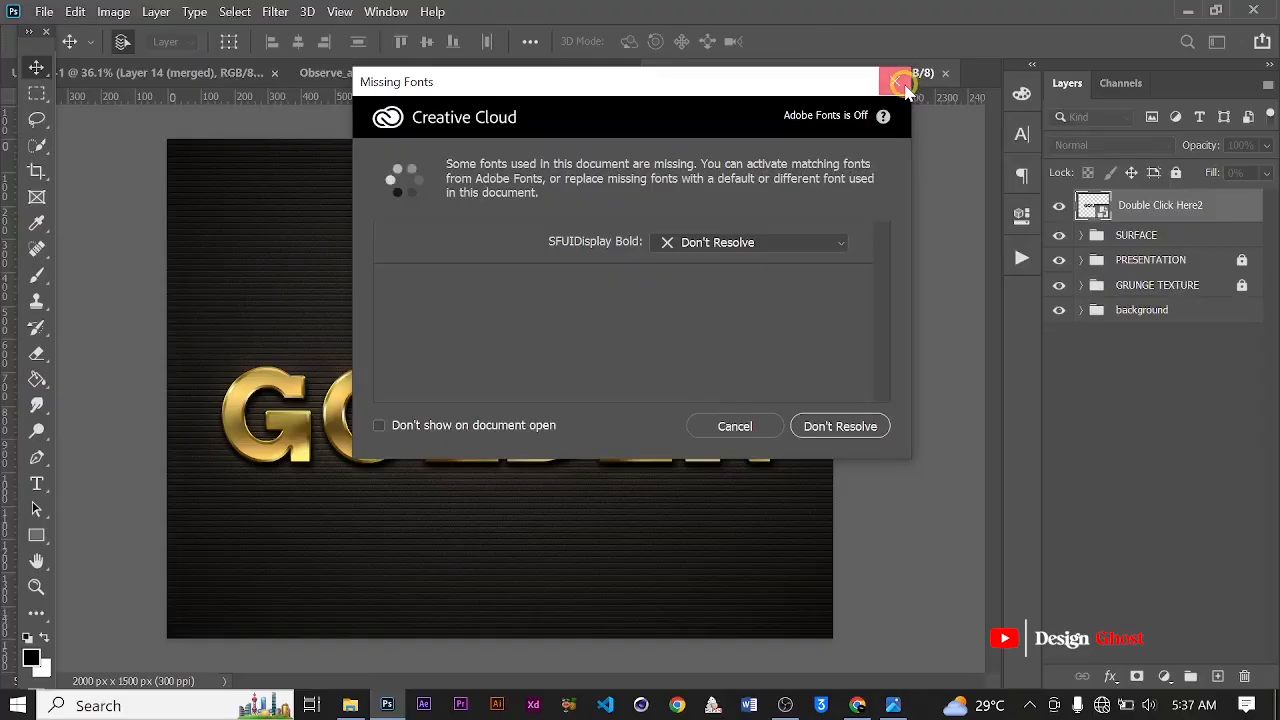
click(897, 80)
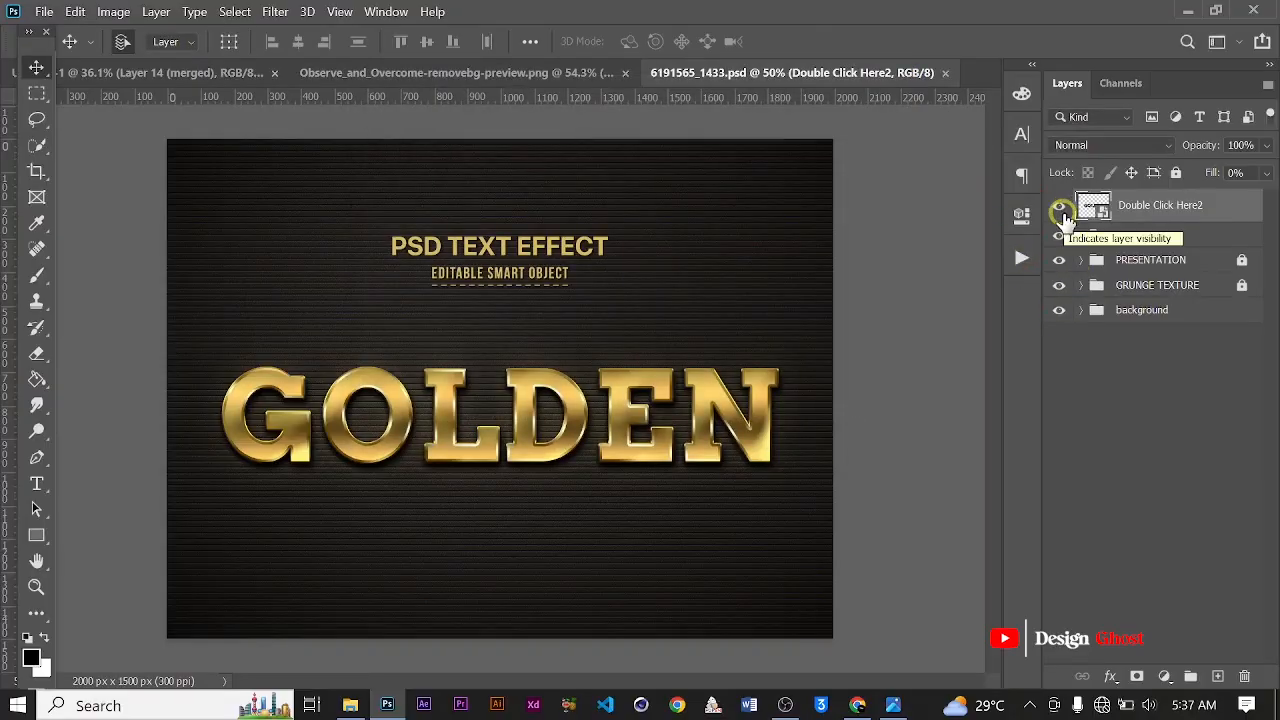
Open the contents of the Double Click Here2 smart object for editing, leaving the missing Arvo Bold font unresolved.
double_click(1090, 208)
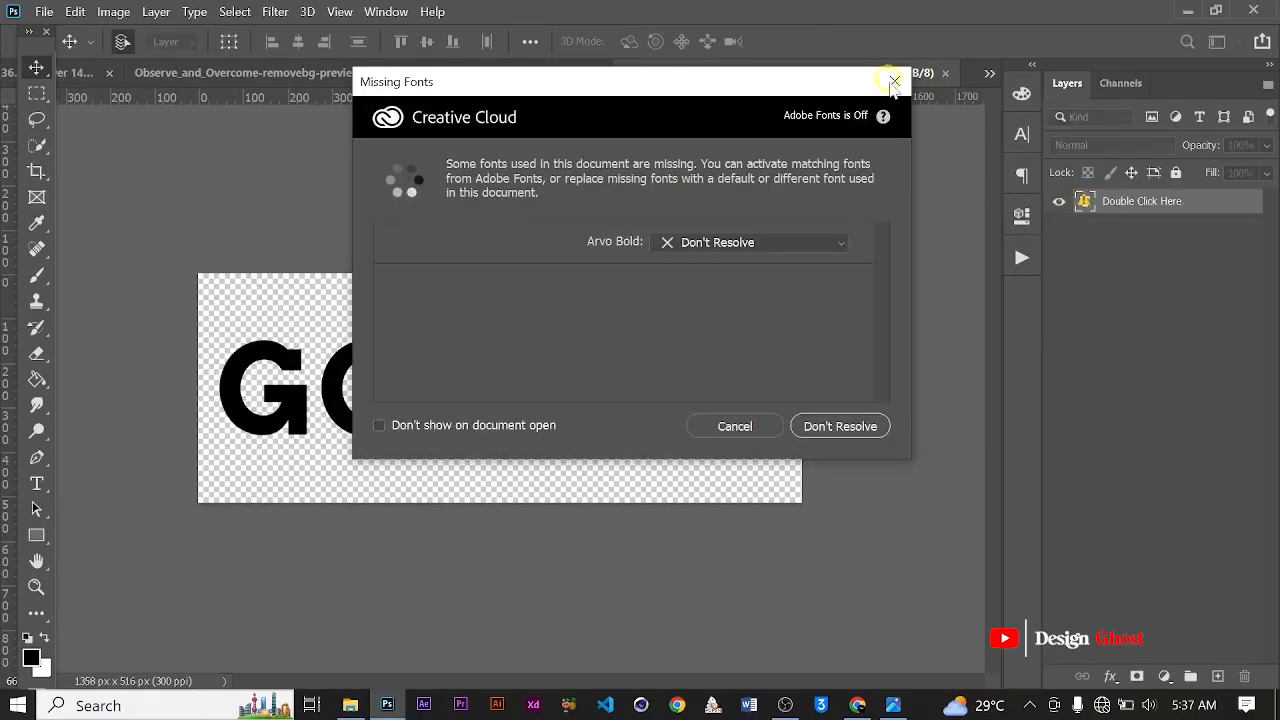
click(894, 82)
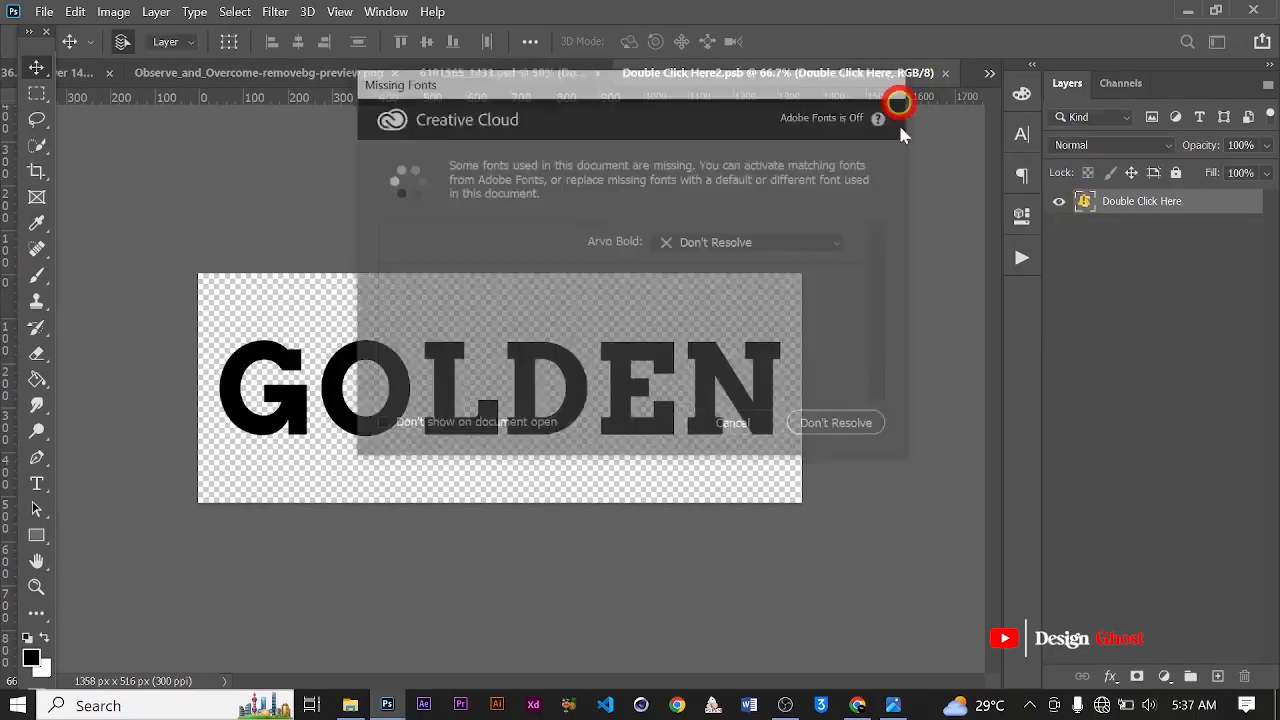
key(ctrl+0)
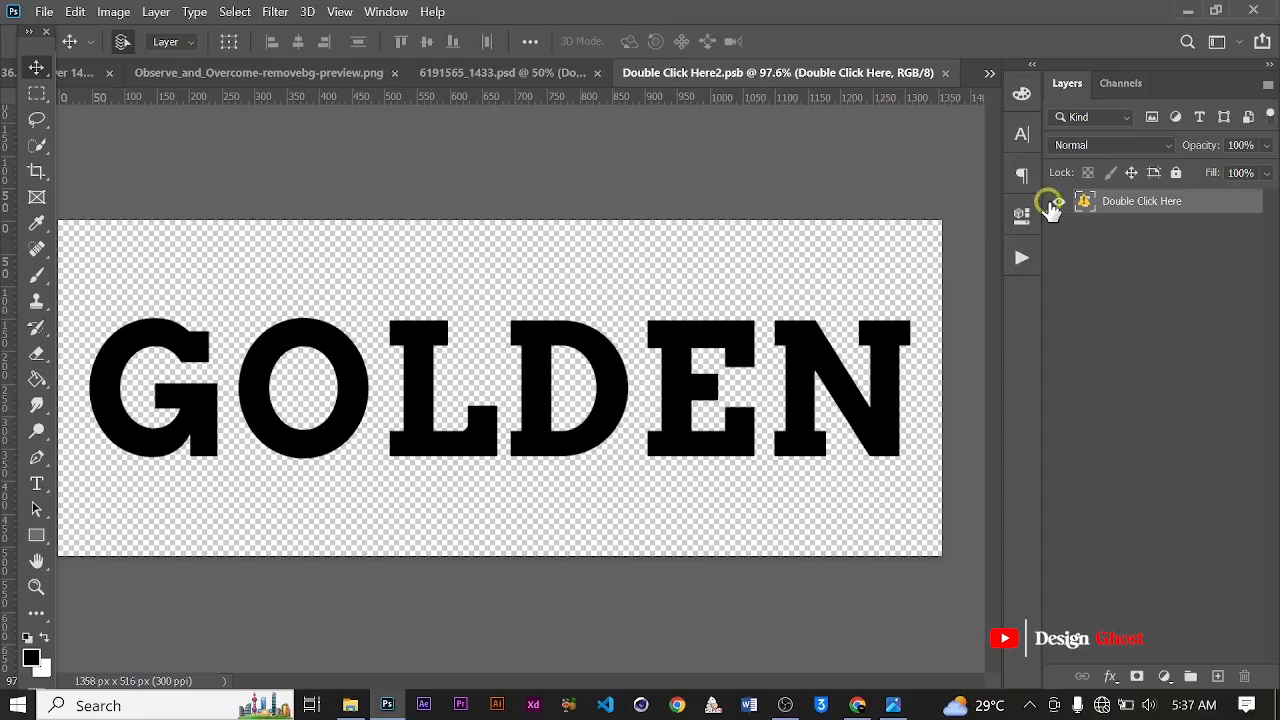
Hide the GOLDEN text layer inside the smart object and activate the Type tool.
click(1058, 208)
scroll(391, 472, down, 3)
key(t)
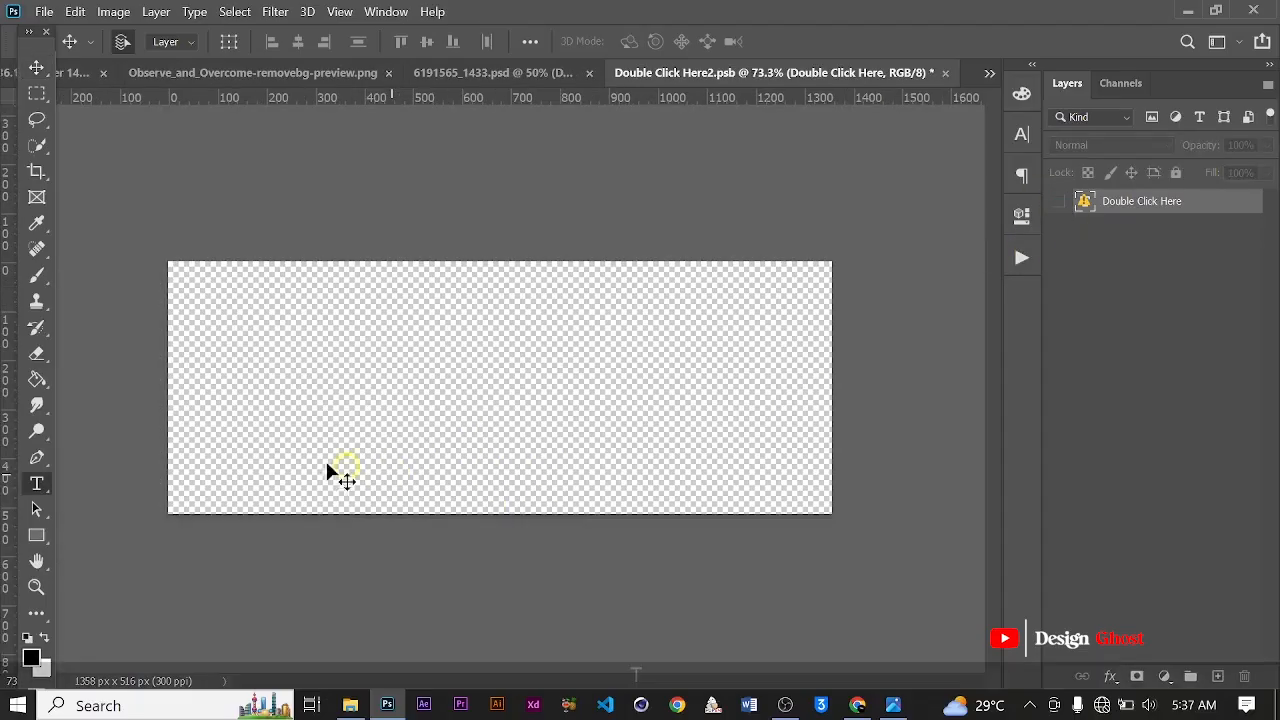
Add a text layer reading AFROVIBE to the empty canvas of the smart object.
scroll(293, 390, up, 2)
click(269, 374)
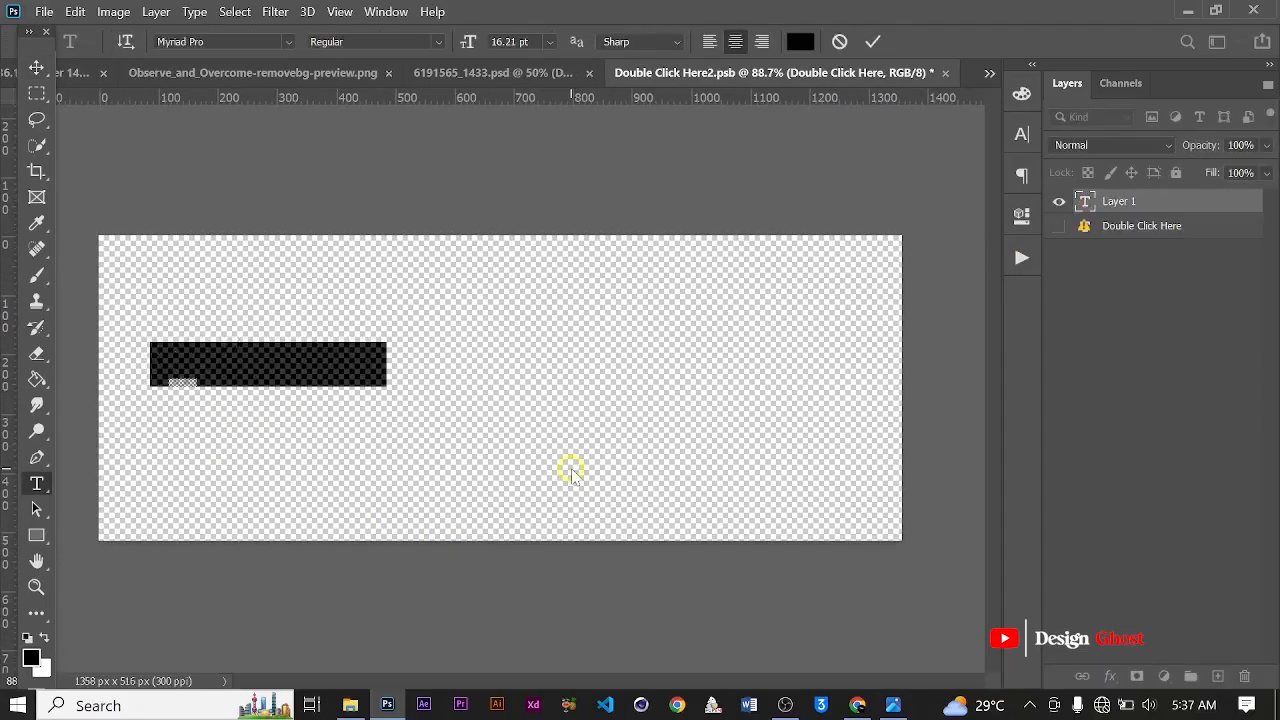
text(AFRO)
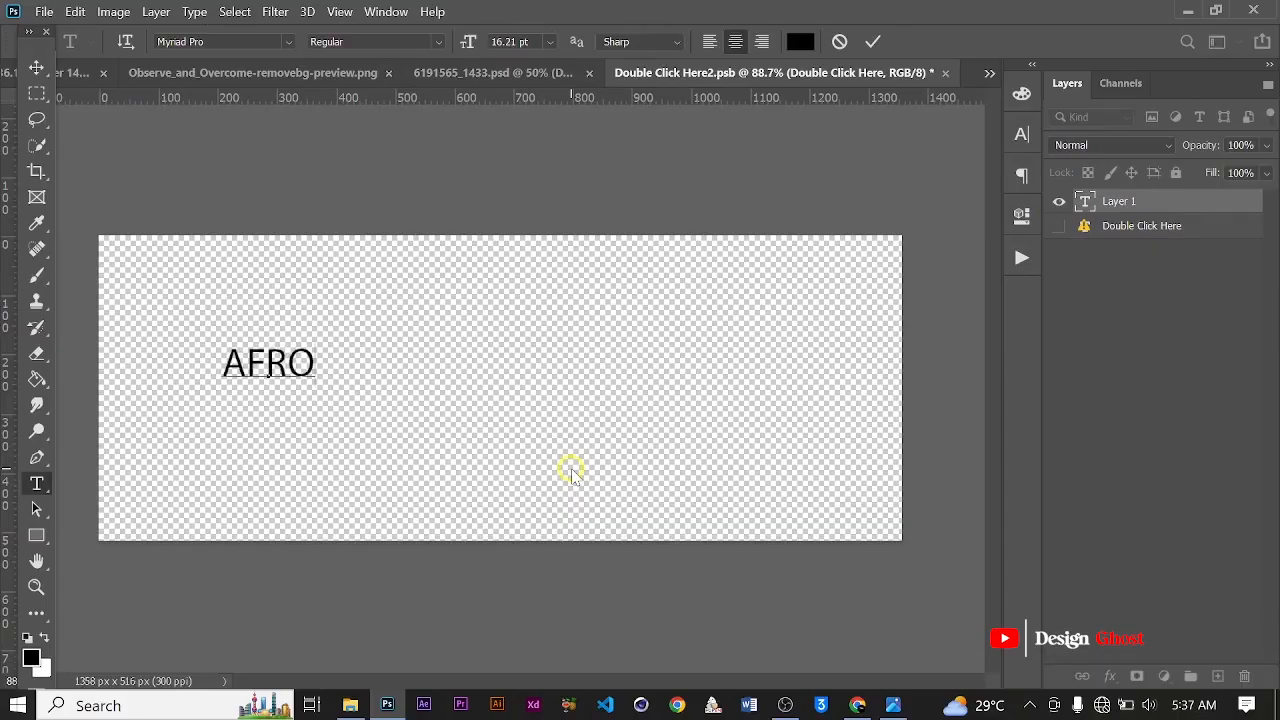
text(VIBE)
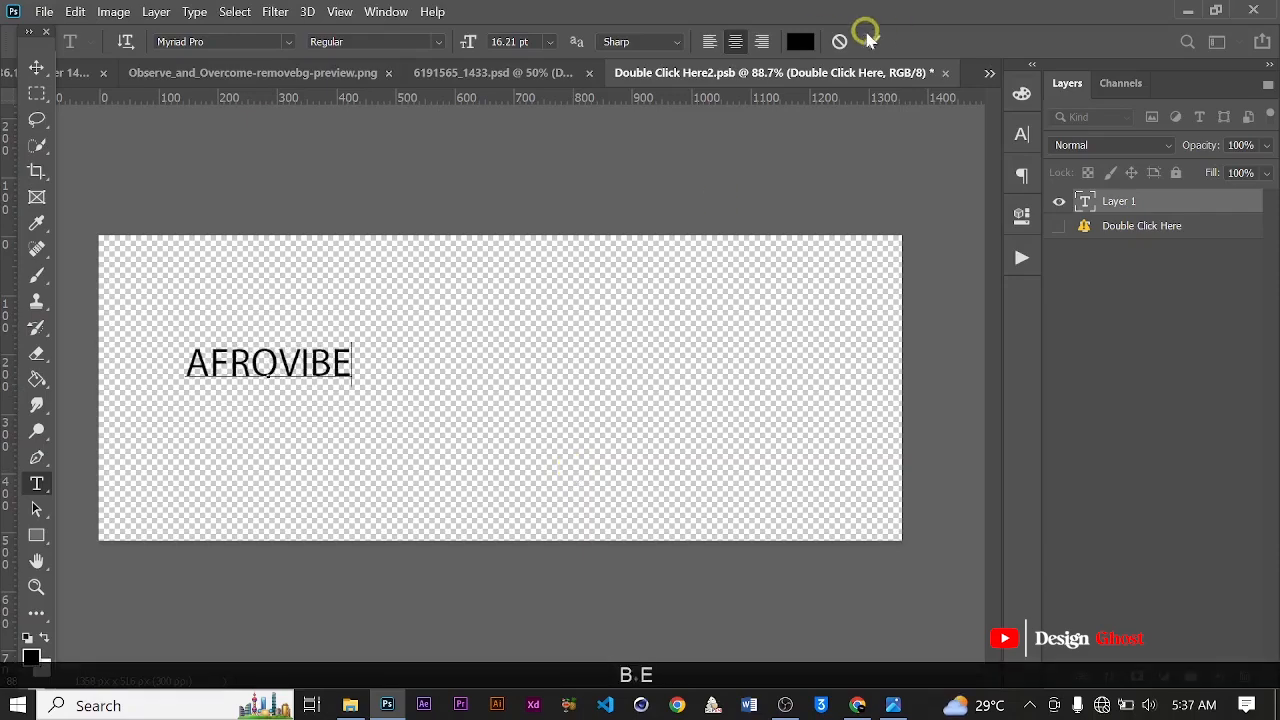
click(865, 41)
click(36, 67)
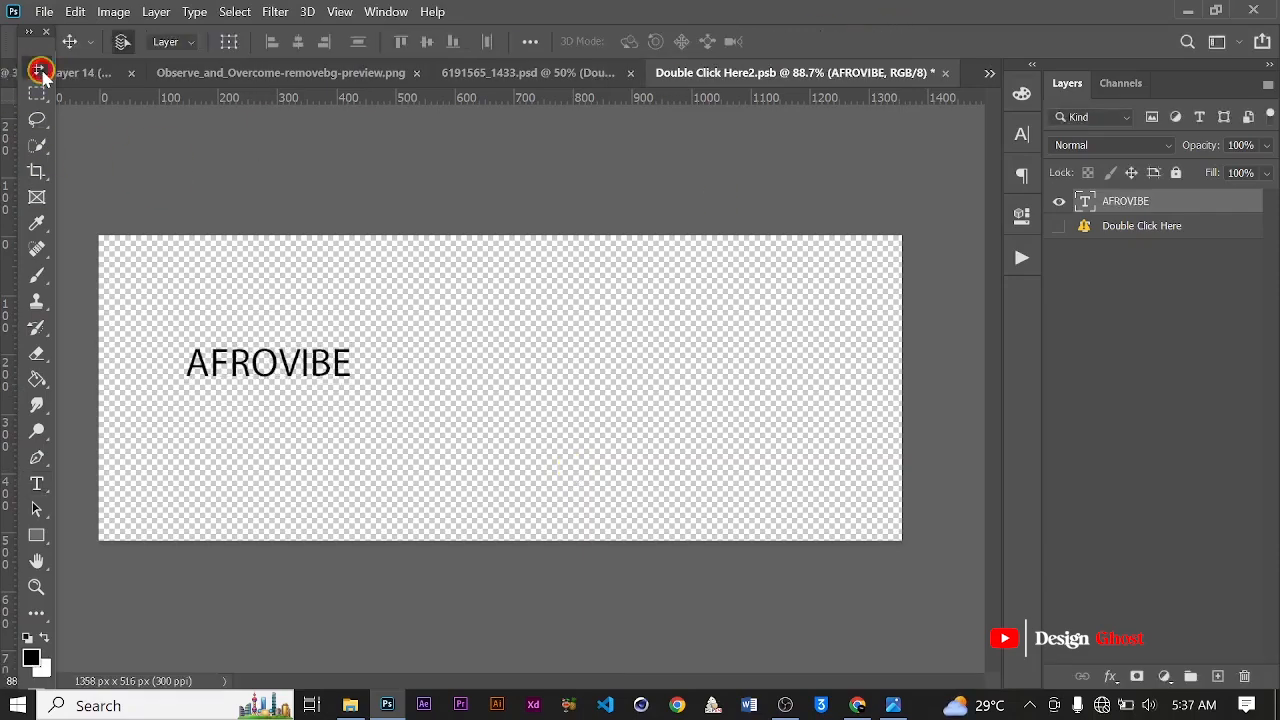
Scale up the AFROVIBE text to span most of the canvas width and nudge it upward to centre it vertically.
key(ctrl+t)
drag(352, 385, 814, 403)
key(Return)
key(Up)
key(Up)
key(Up)
key(Up)
key(Up)
key(Up)
key(Up)
key(Up)
key(Up)
key(Up)
key(Up)
key(Up)
key(Up)
key(Up)
key(Up)
key(Up)
key(Up)
key(Up)
key(Up)
key(Up)
key(Up)
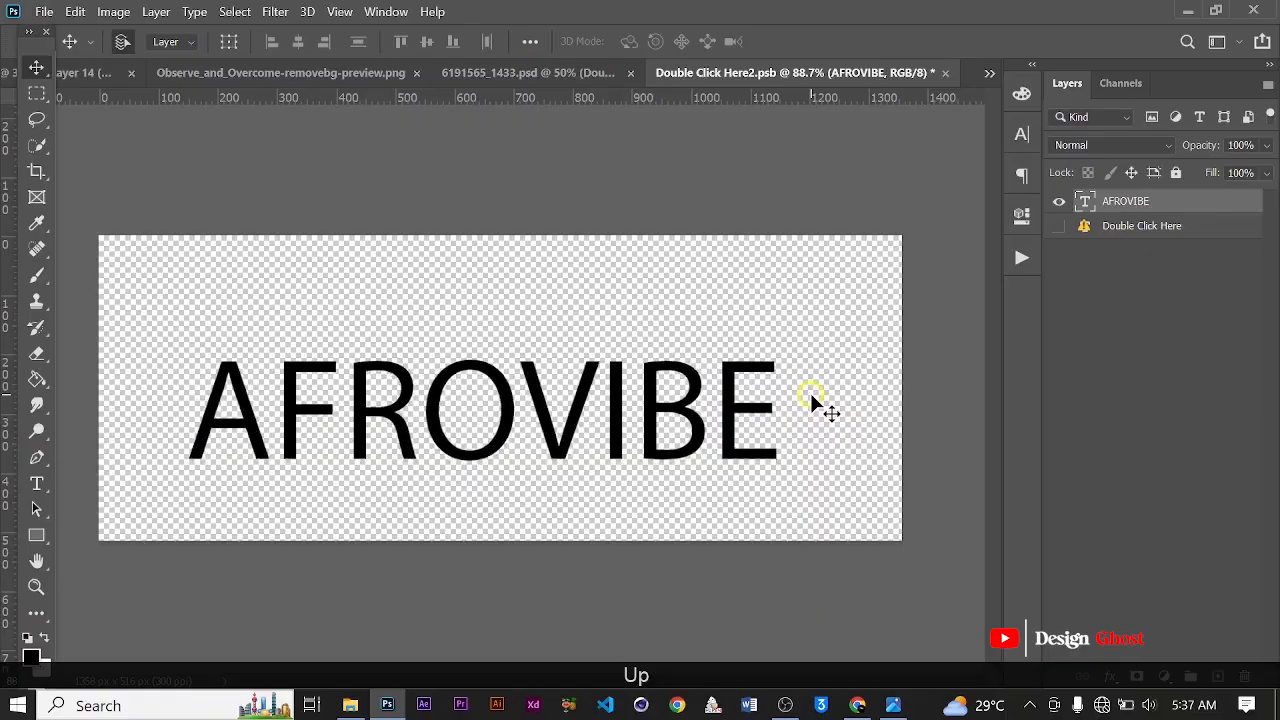
Change the AFROVIBE text's font to Americana Retro Personal Use.
click(1022, 136)
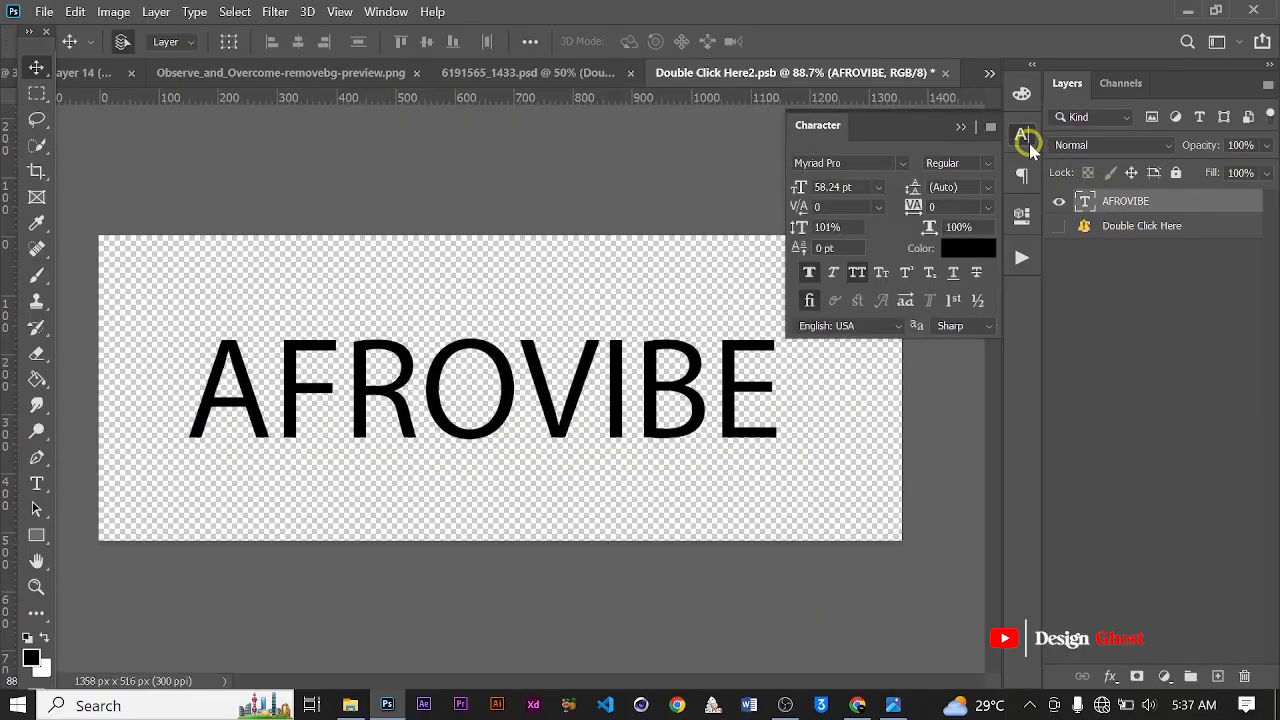
click(872, 161)
click(852, 162)
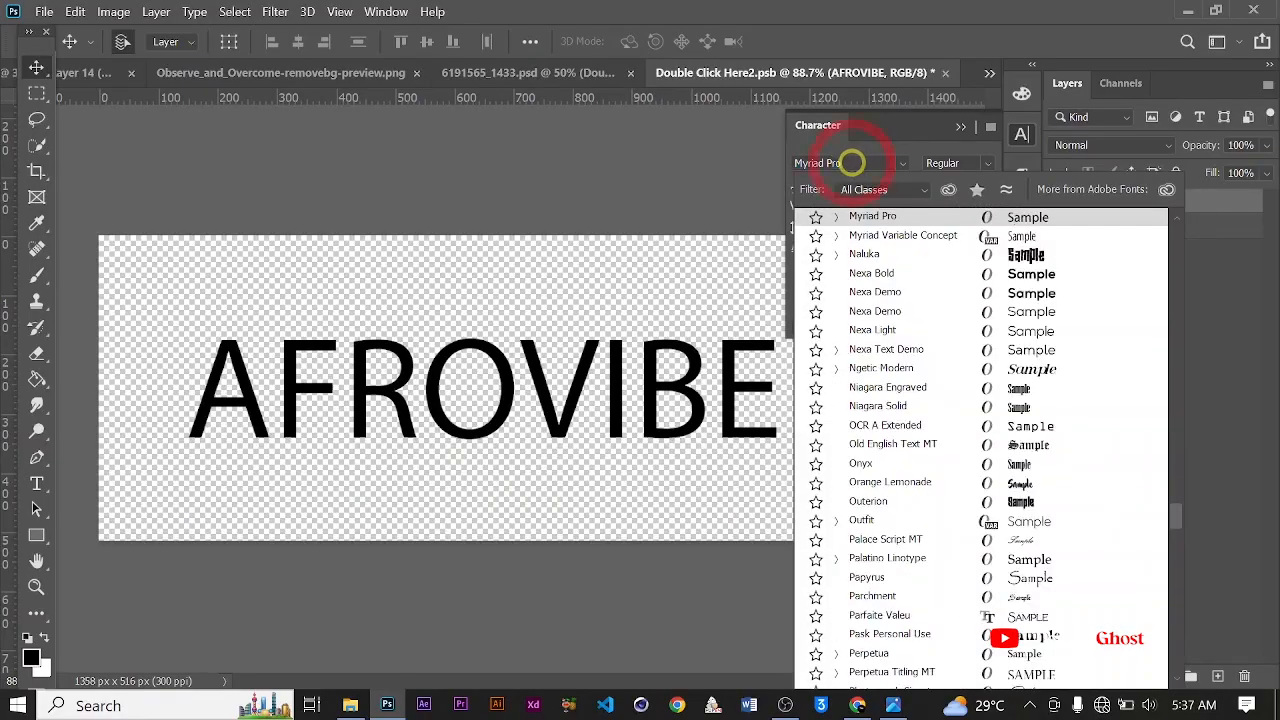
text(AMERIC)
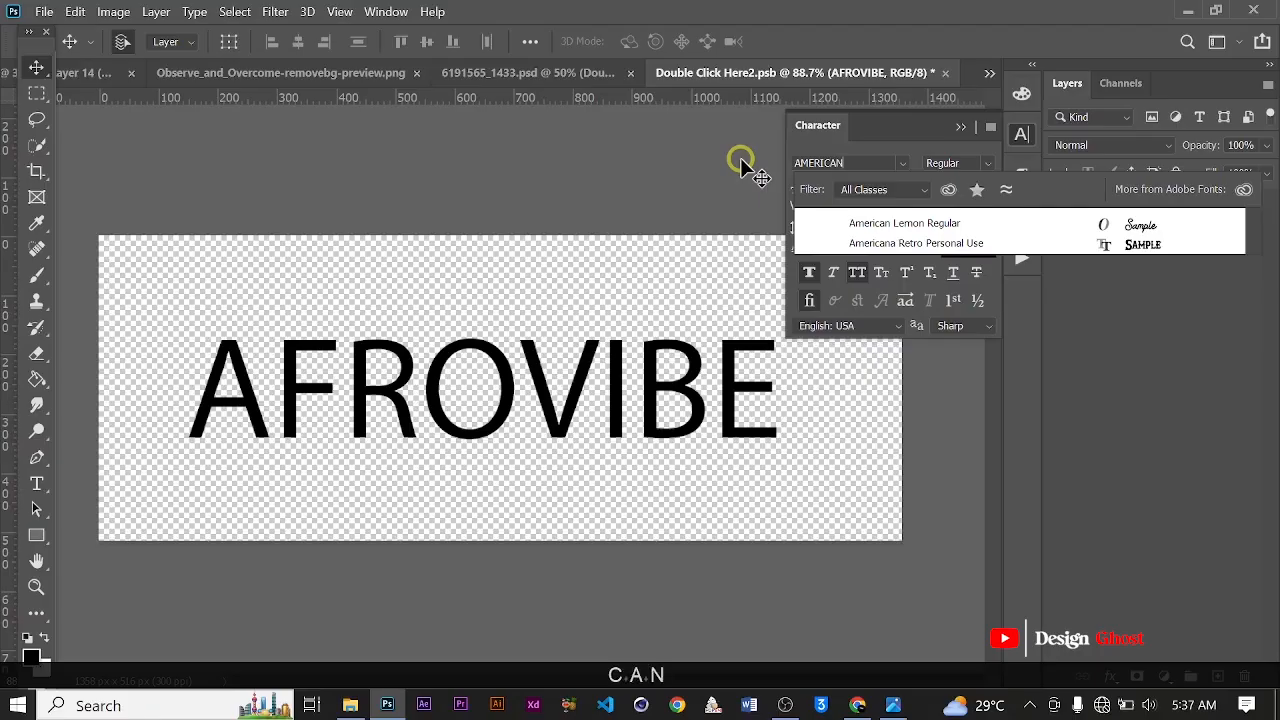
text(AN)
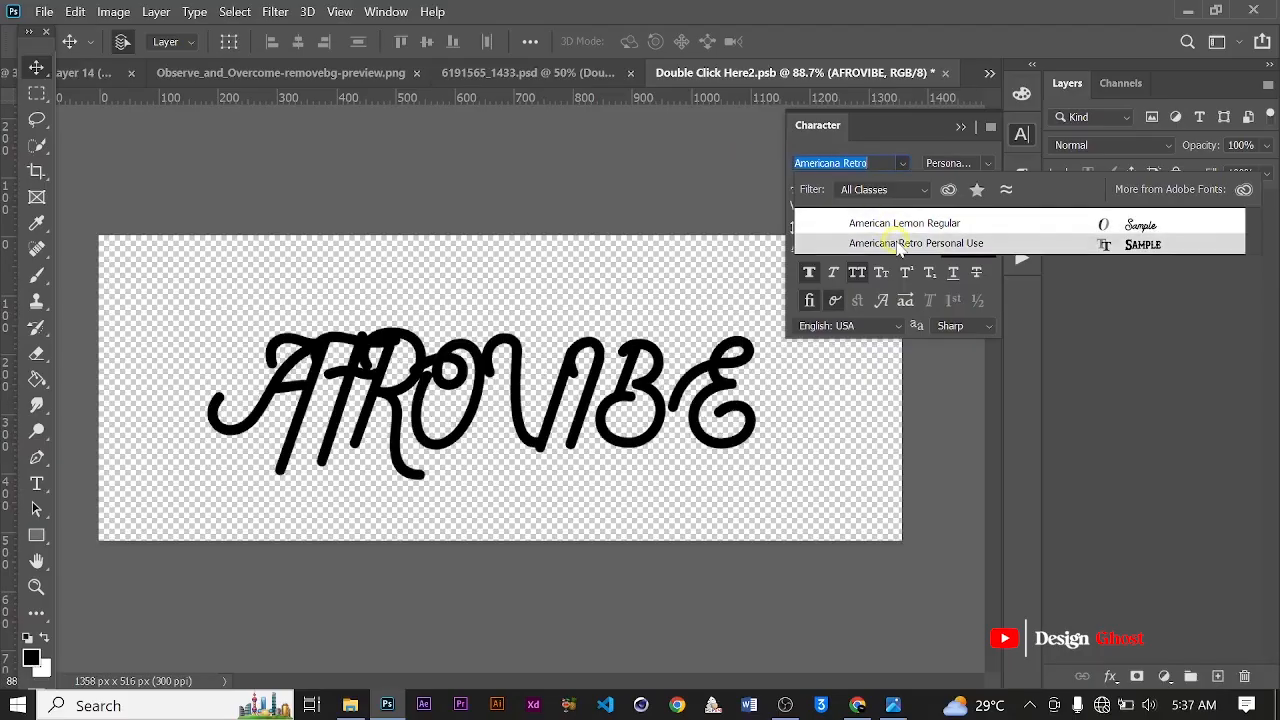
click(899, 246)
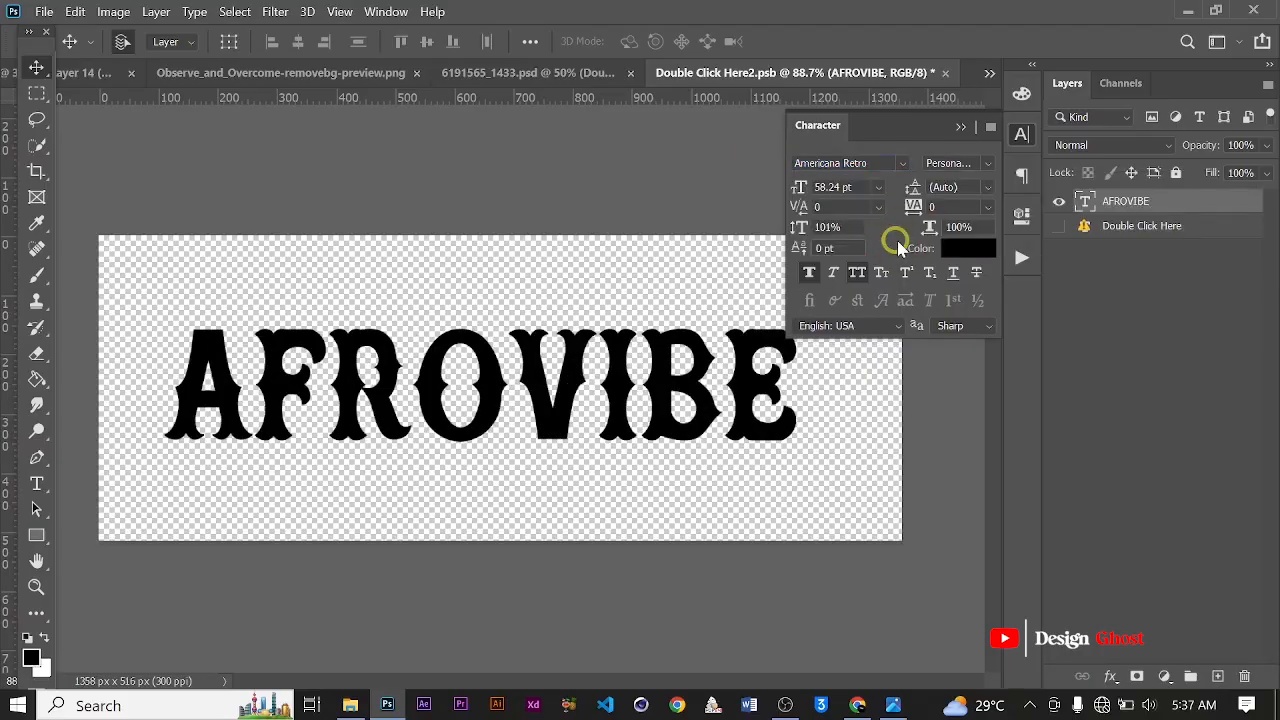
click(957, 123)
Insert a space so the text reads AFRO VIBE, and save the smart object.
scroll(530, 405, up, 1)
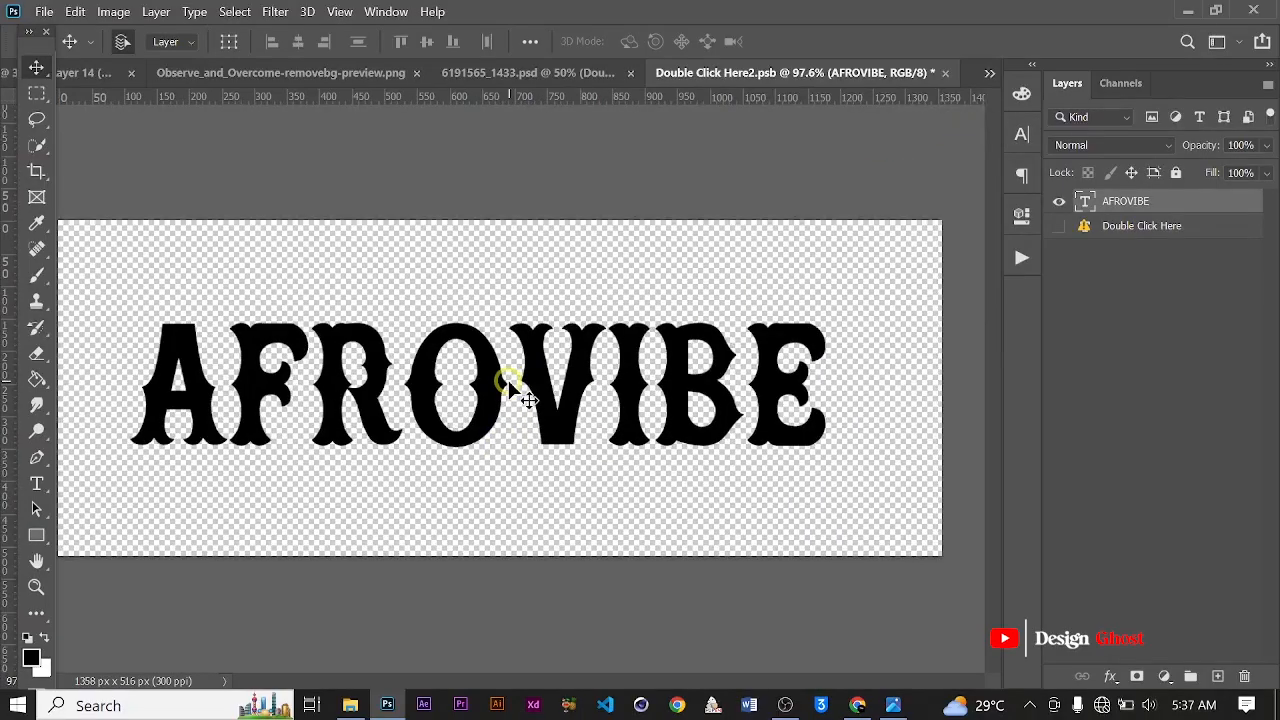
key(t)
click(522, 376)
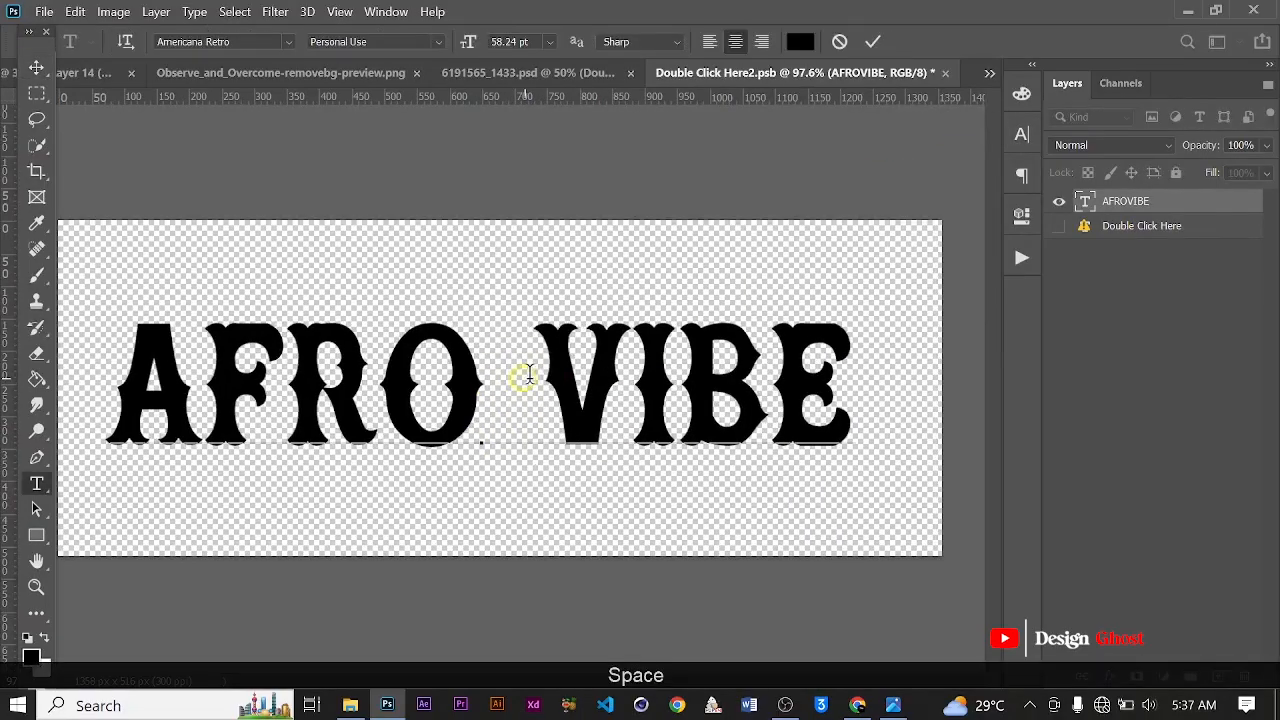
click(874, 47)
click(41, 67)
scroll(293, 210, down, 3)
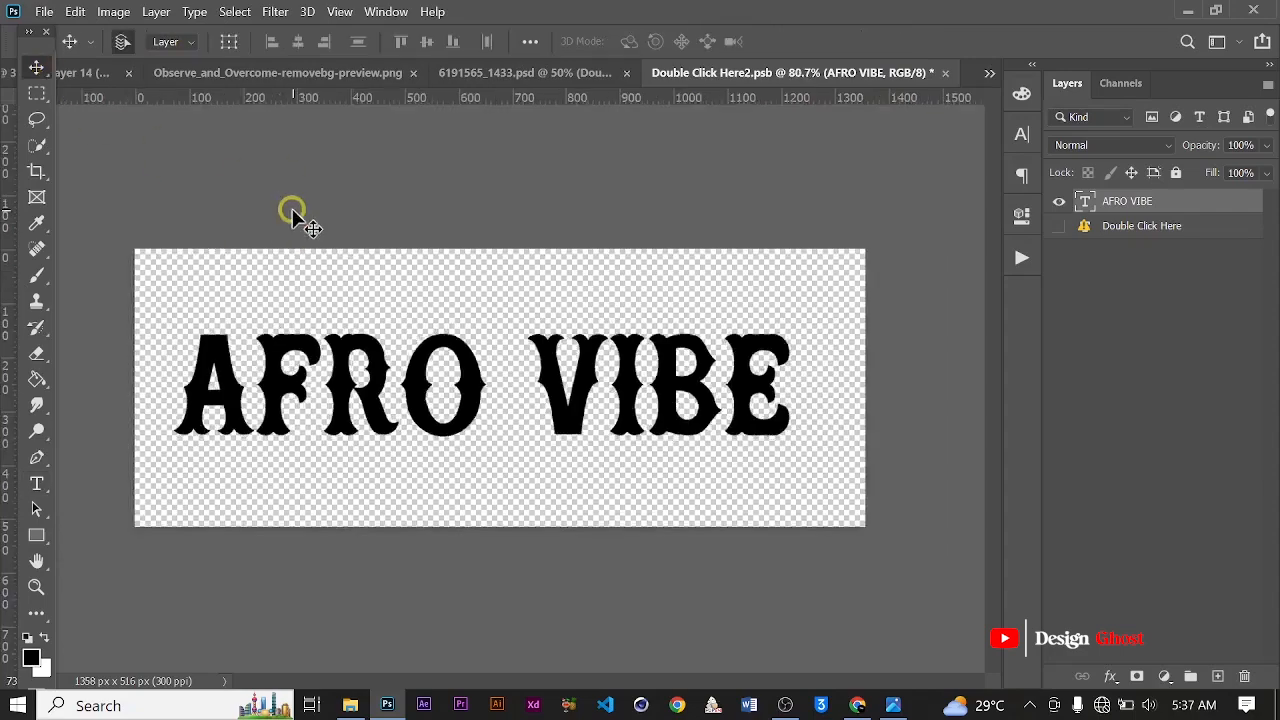
key(ctrl+s)
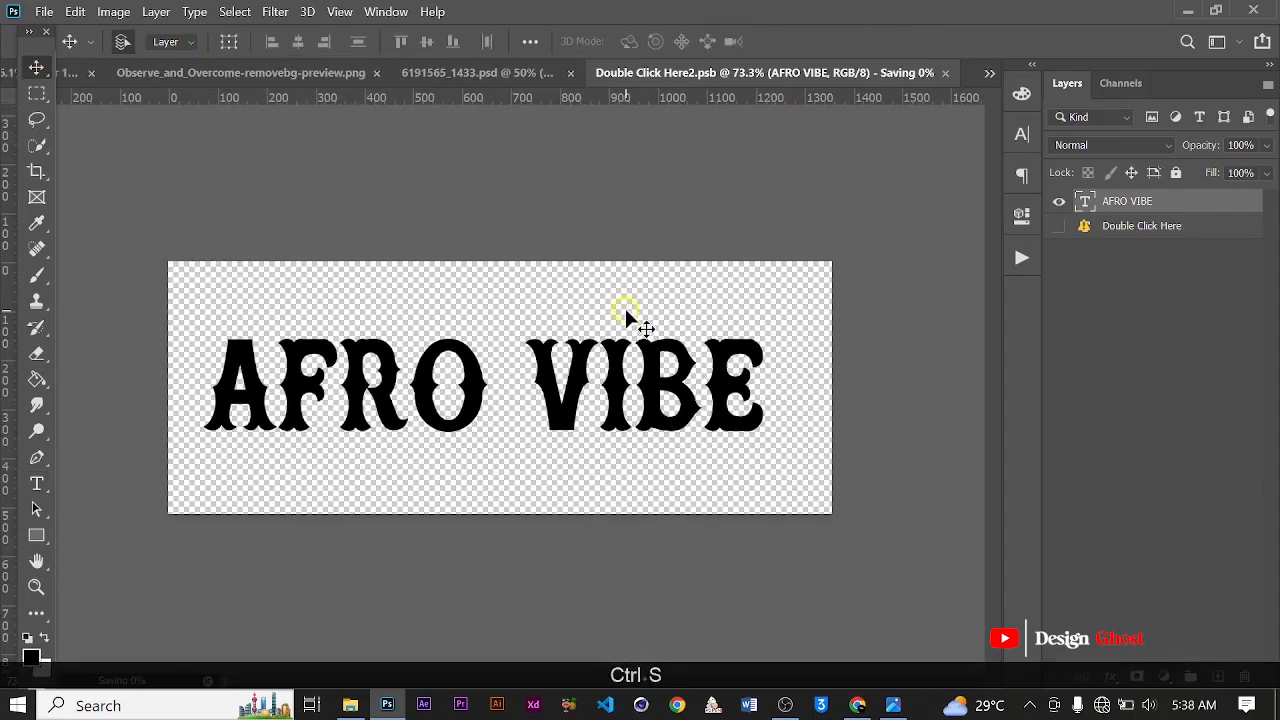
Try a tracking value of -50 on the AFRO VIBE text.
click(1021, 180)
click(981, 186)
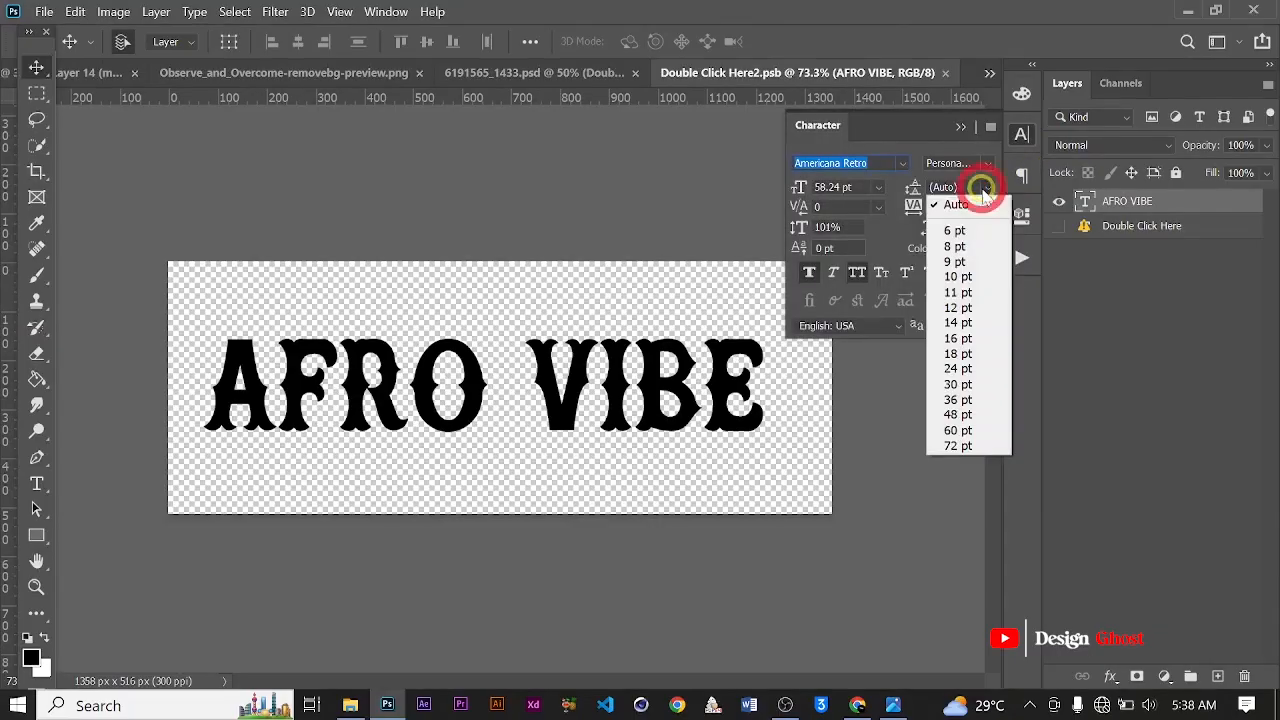
click(981, 184)
click(985, 207)
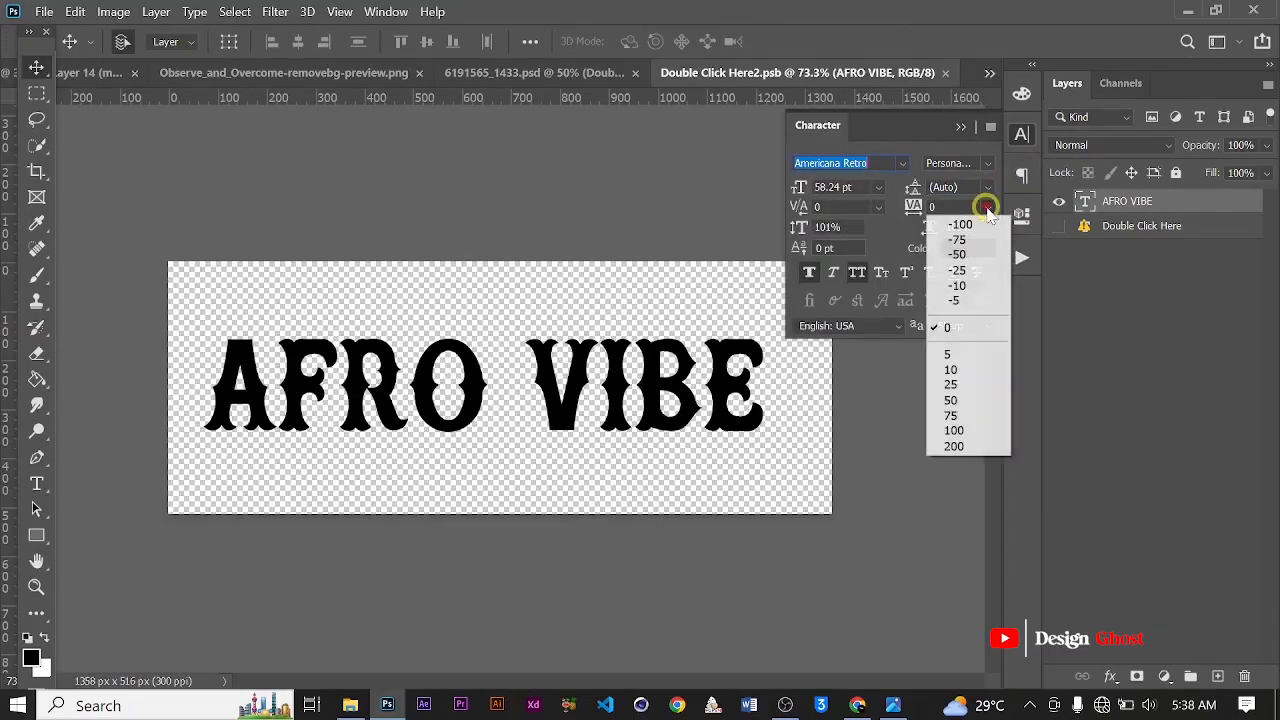
click(968, 251)
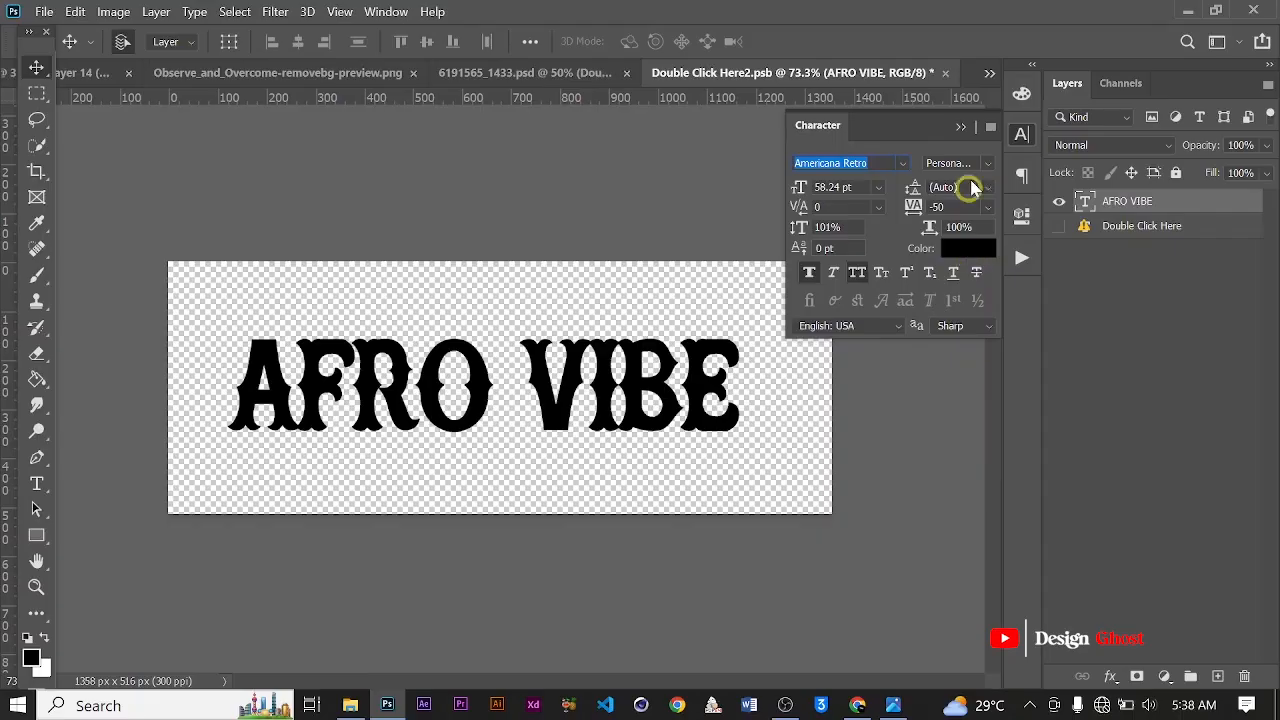
click(962, 131)
scroll(700, 289, down, 1)
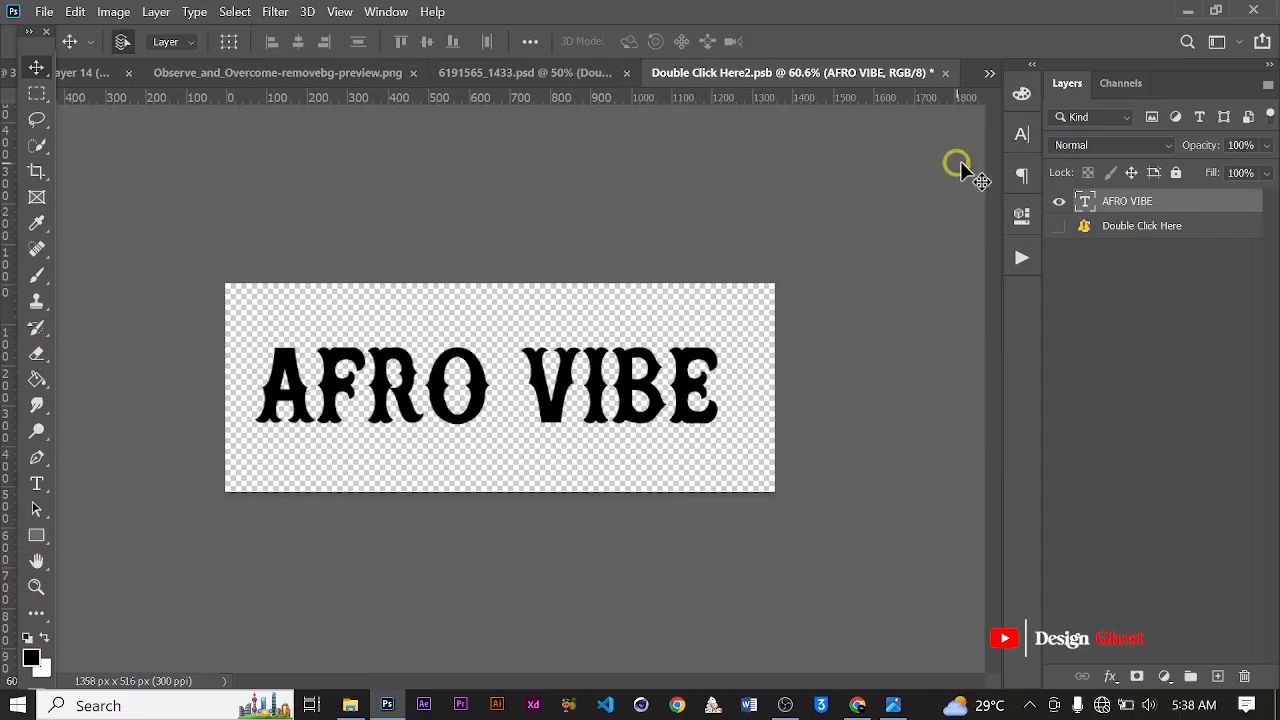
Set the AFRO VIBE text's tracking to -50 and save the smart object.
click(1022, 135)
click(987, 207)
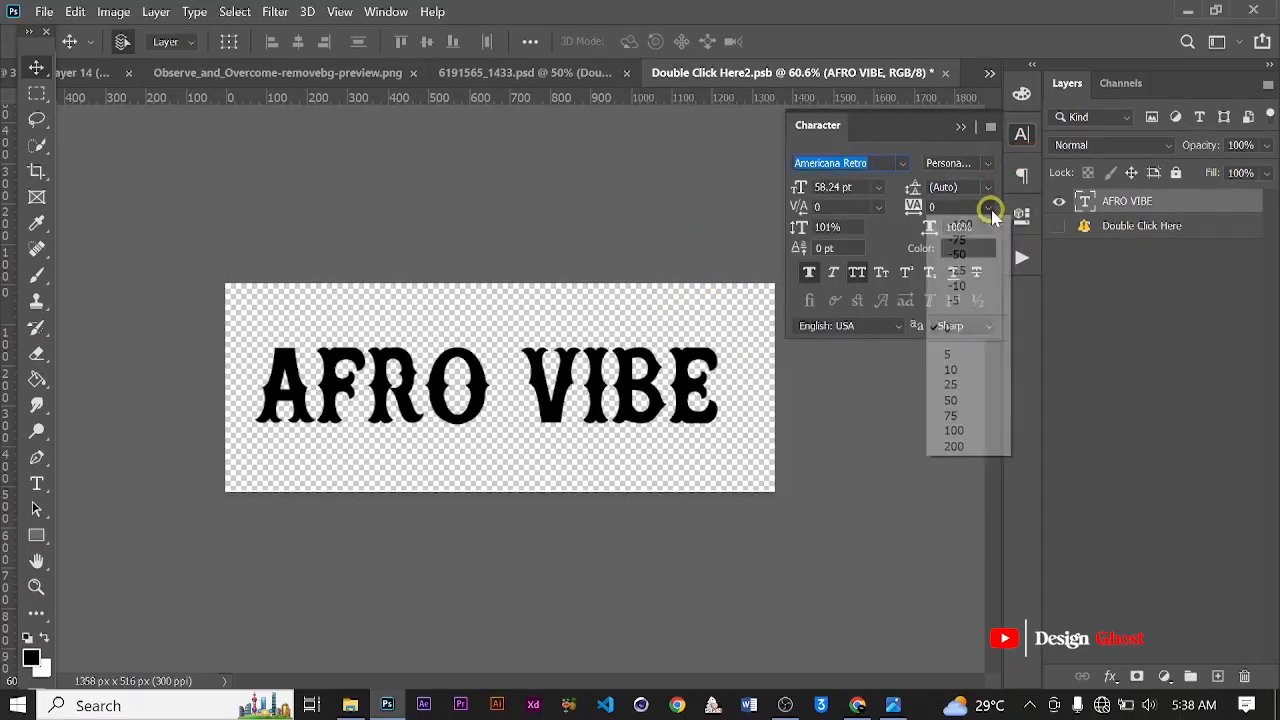
click(968, 252)
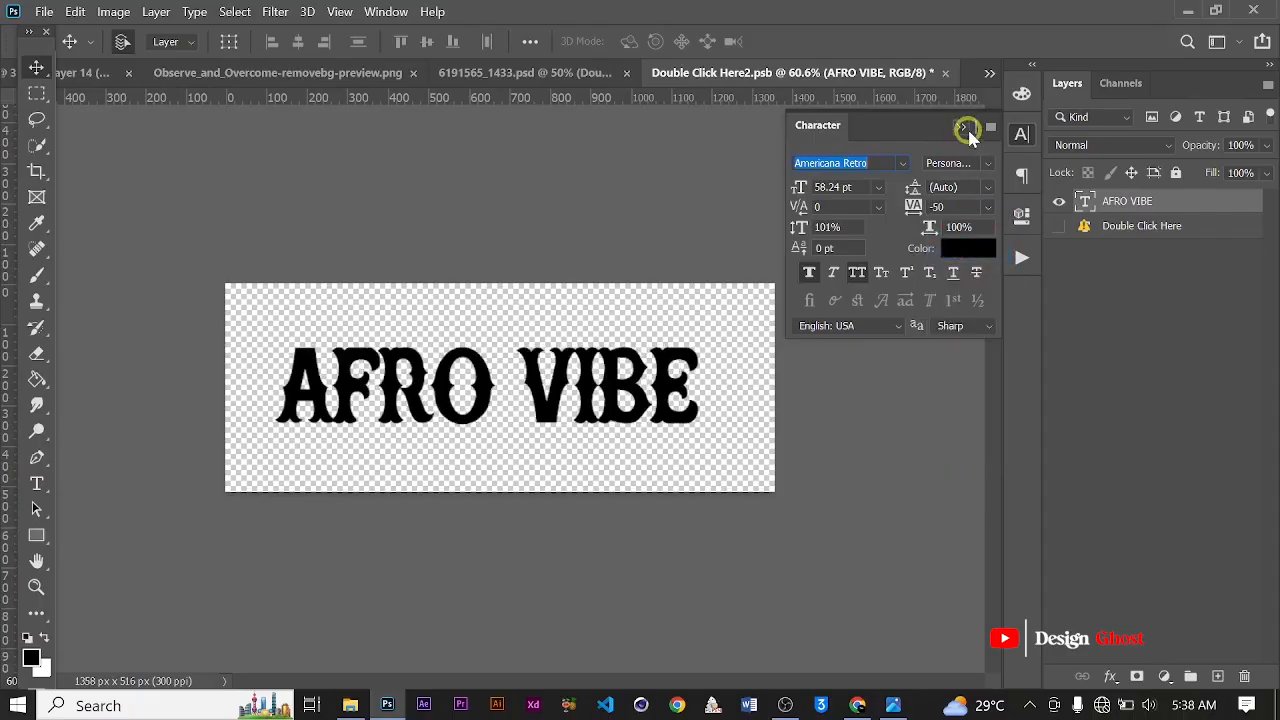
click(963, 129)
scroll(600, 308, down, 3)
scroll(590, 316, up, 4)
key(ctrl+s)
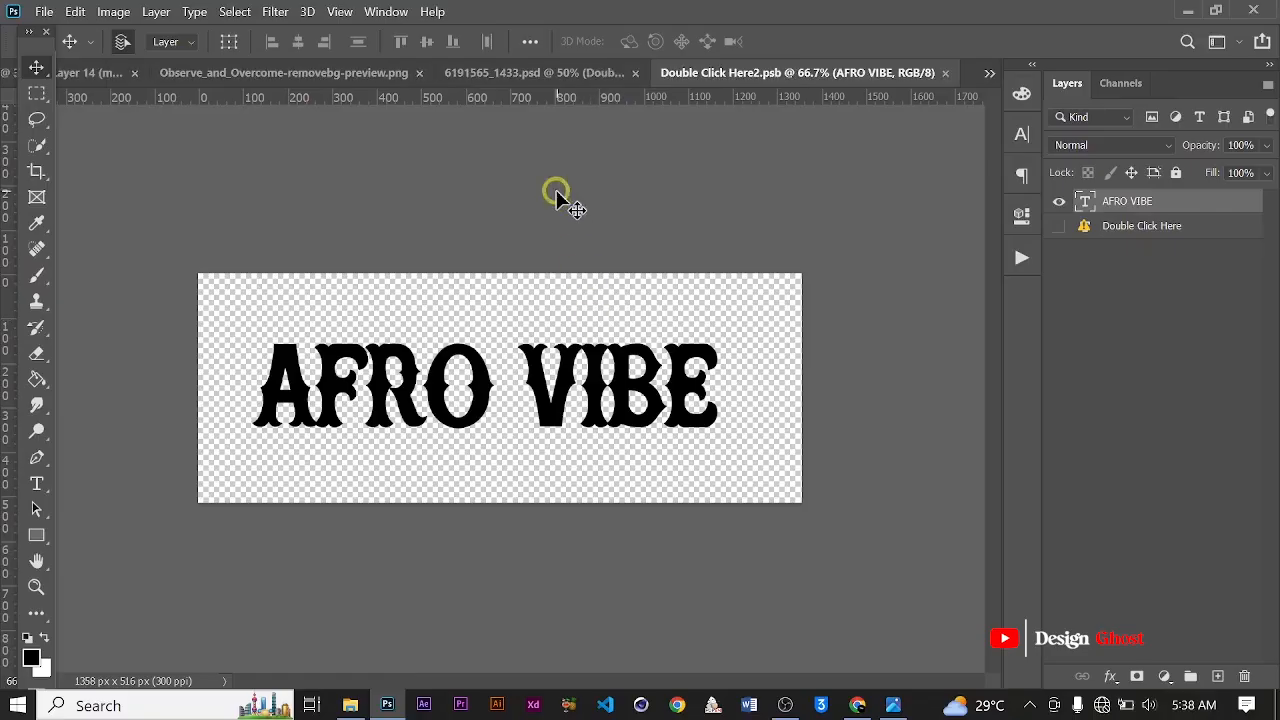
Copy the gold AFRO VIBE smart object and SURFACE layers from 6191565_1433.psd to the upper part of the masks poster document.
click(505, 73)
scroll(437, 343, up, 3)
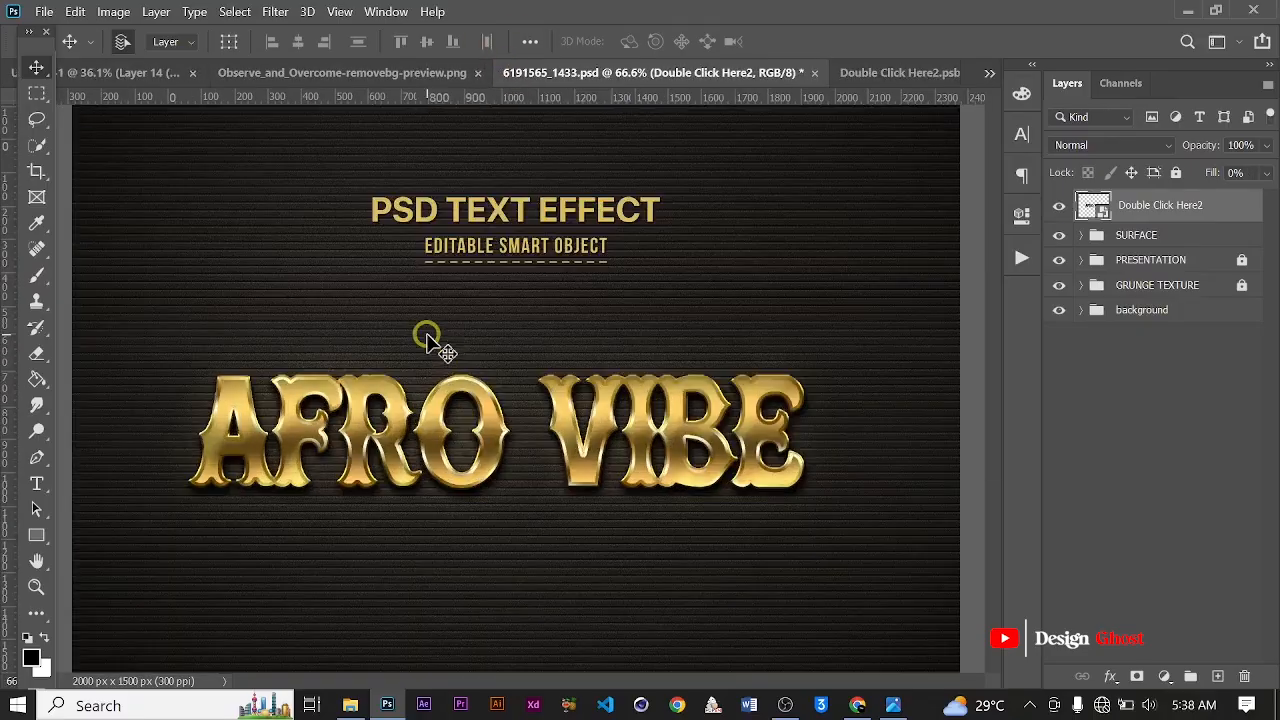
scroll(689, 431, down, 1)
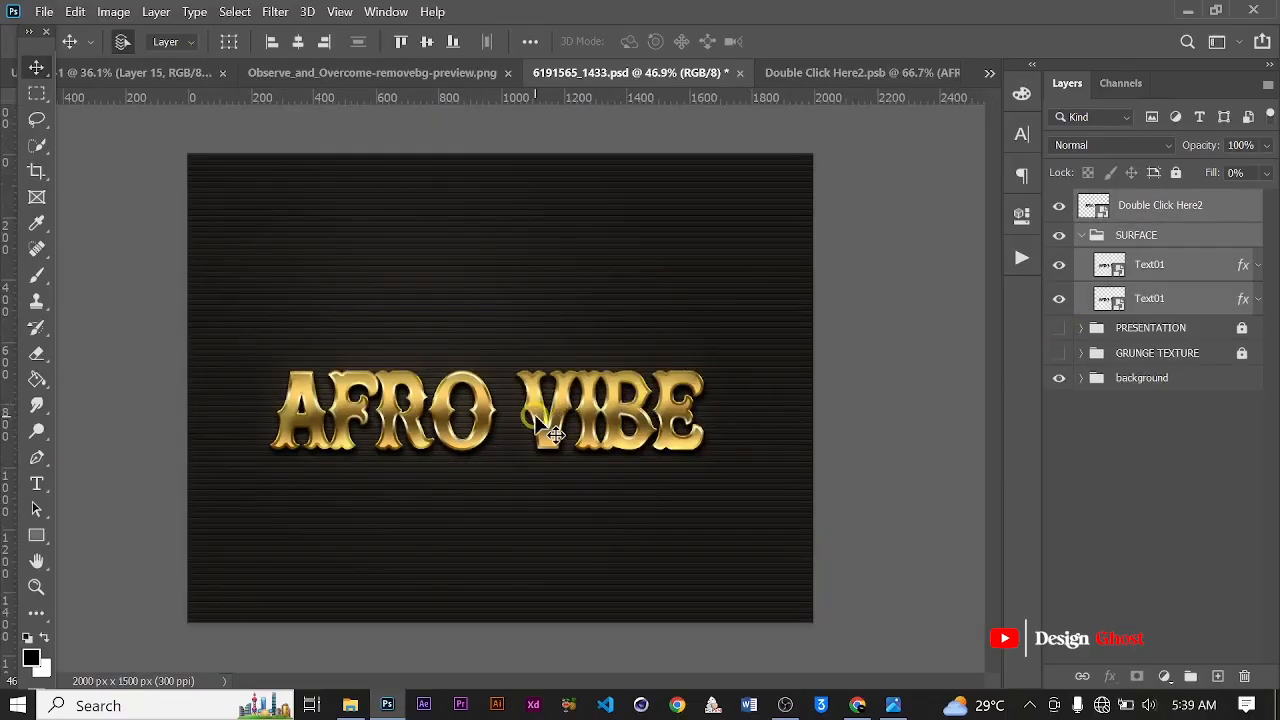
drag(540, 413, 434, 189)
drag(534, 232, 600, 240)
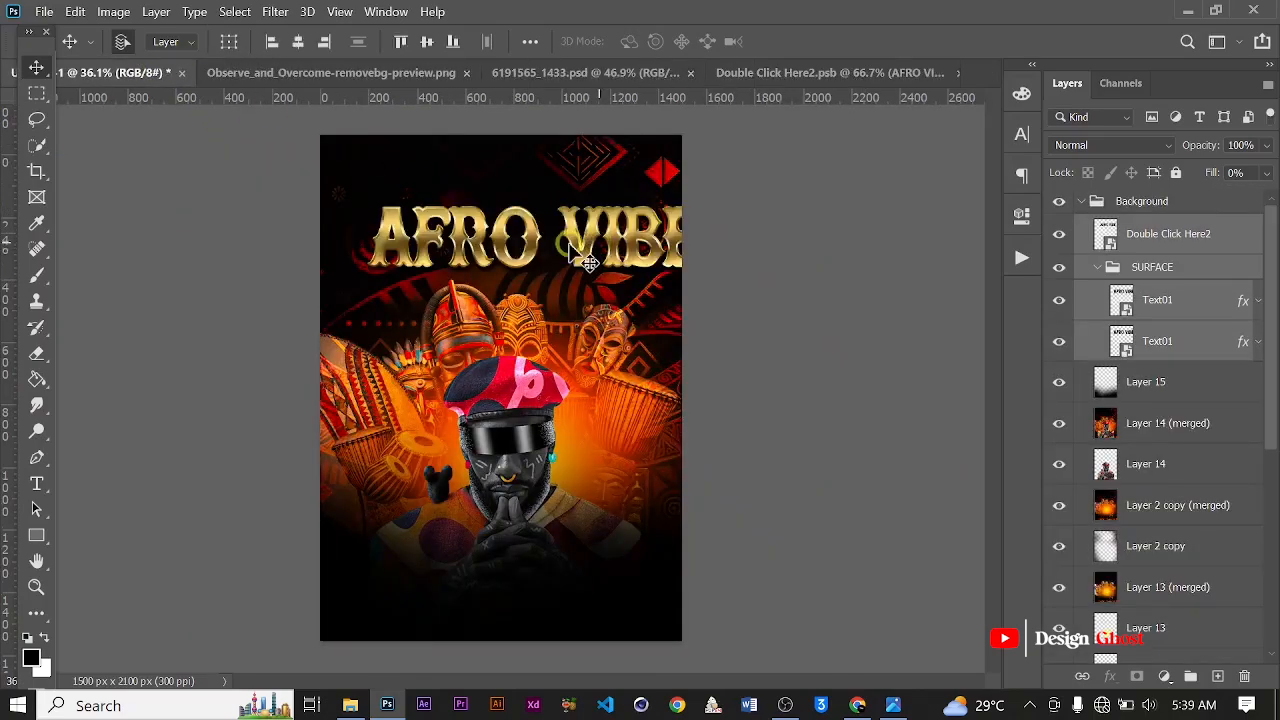
Scale the gold AFRO VIBE title down to about 80% and fit it centred near the poster's upper edge.
key(ctrl+t)
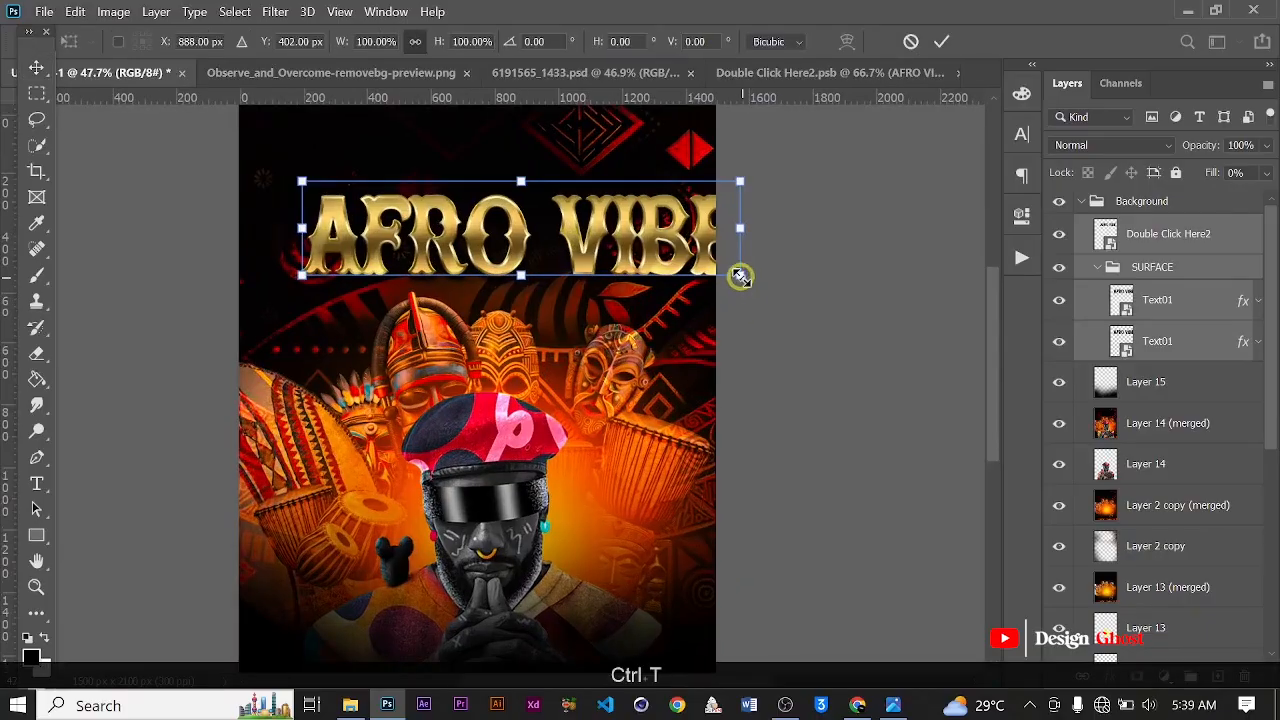
drag(740, 277, 618, 236)
click(941, 41)
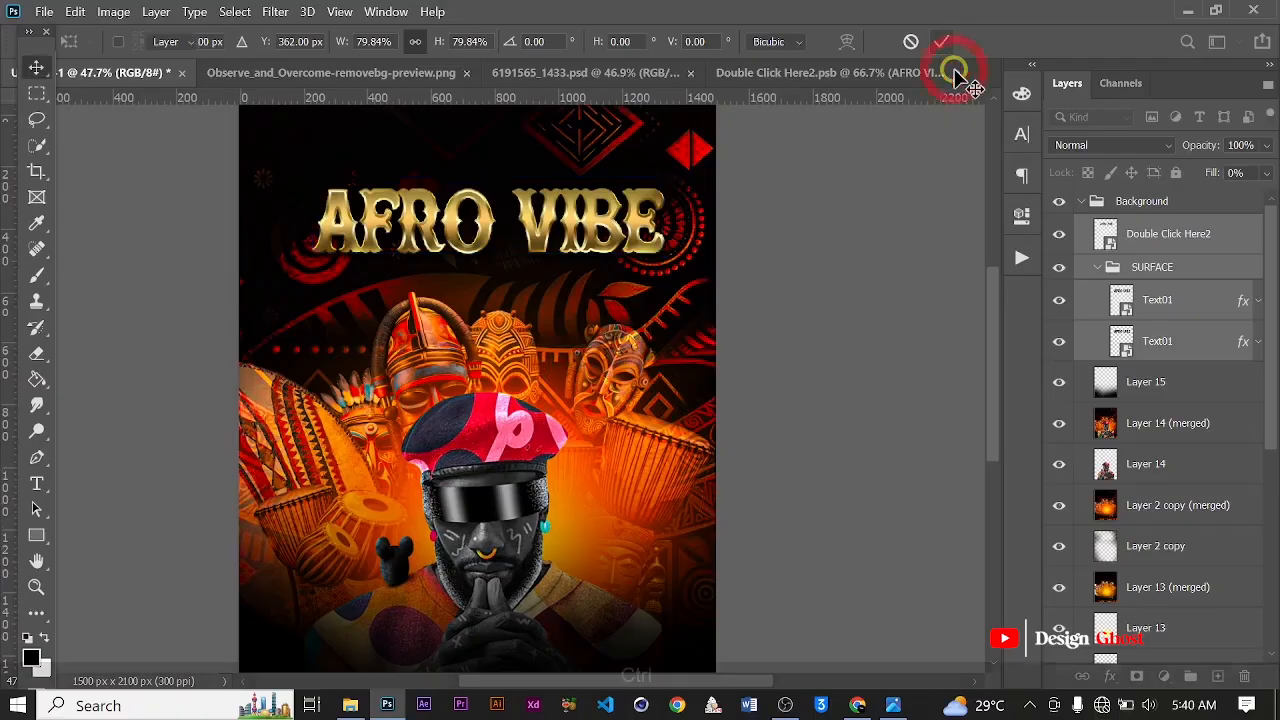
Group the title layers above the Background group and name the group tEXT.
key(ctrl+g)
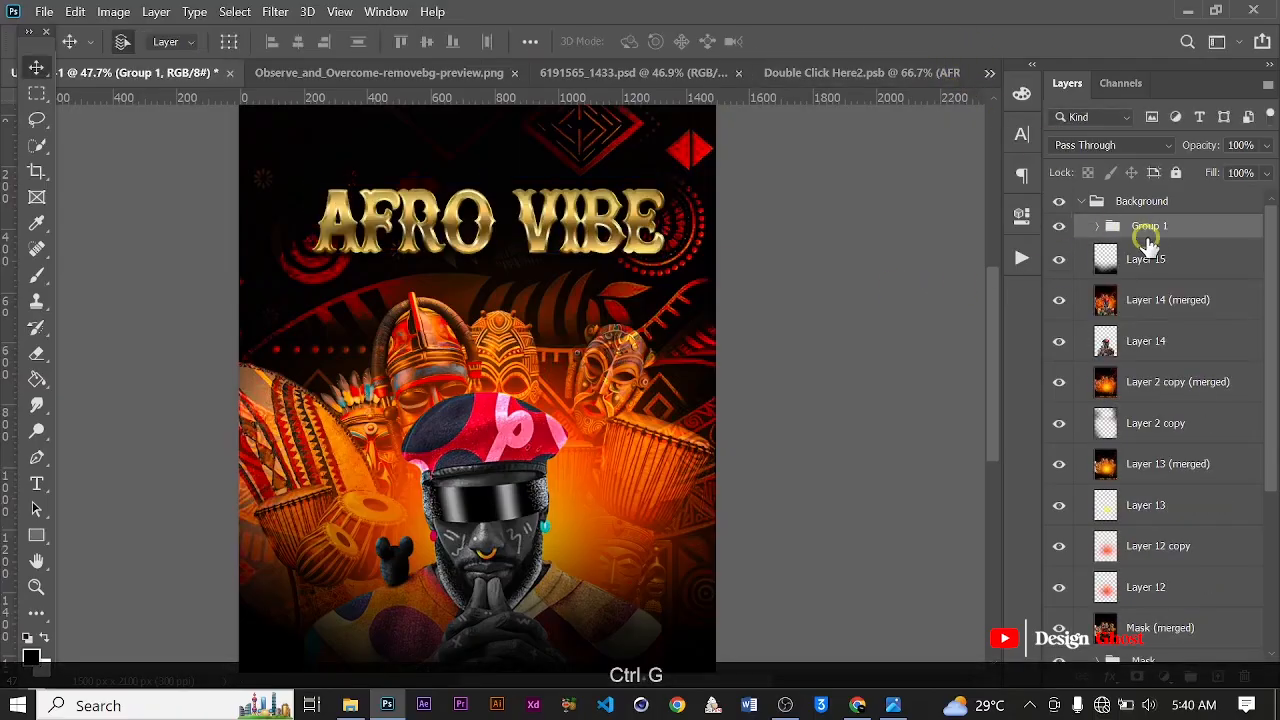
key(ctrl+bracketright)
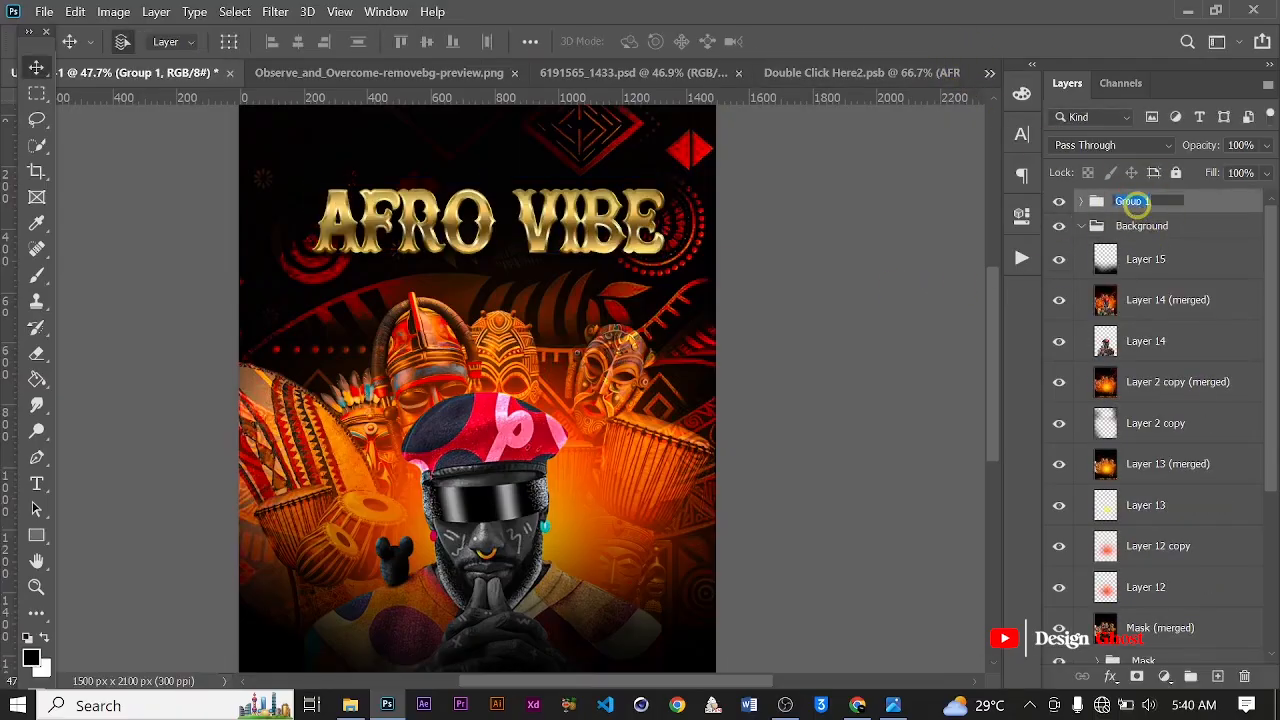
text(tEXT)
key(Return)
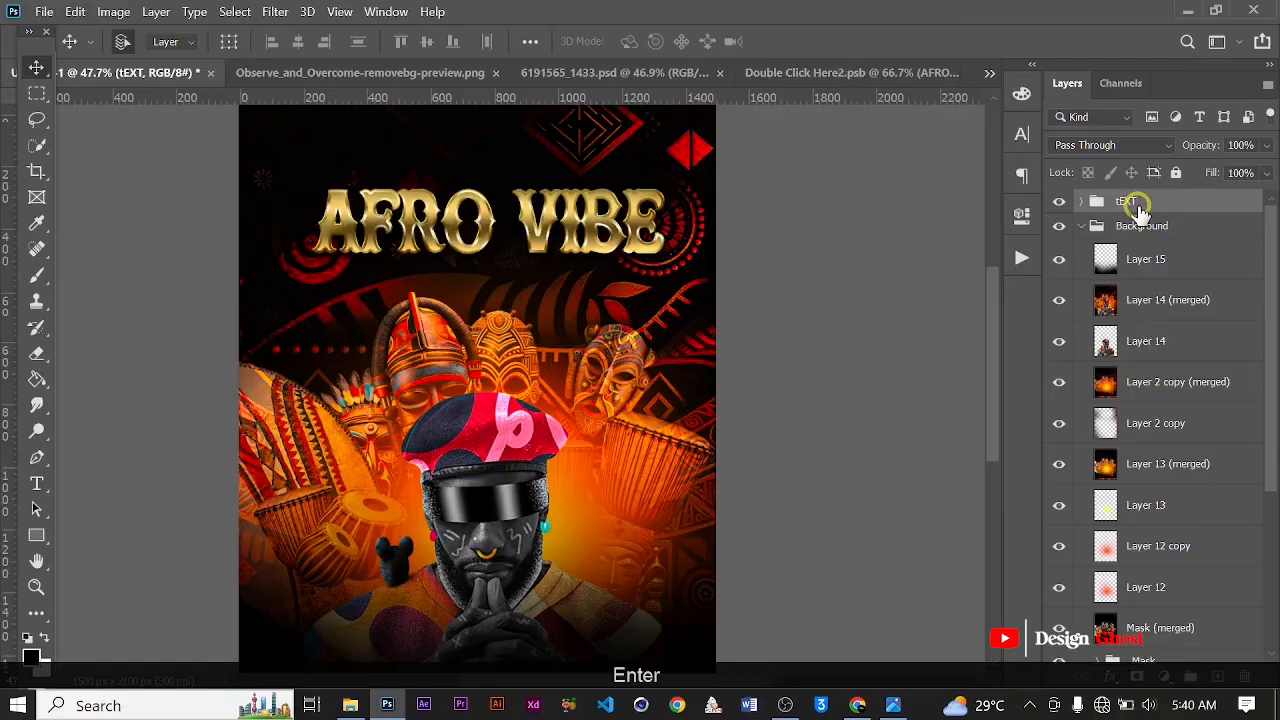
scroll(594, 290, down, 3)
scroll(594, 290, up, 5)
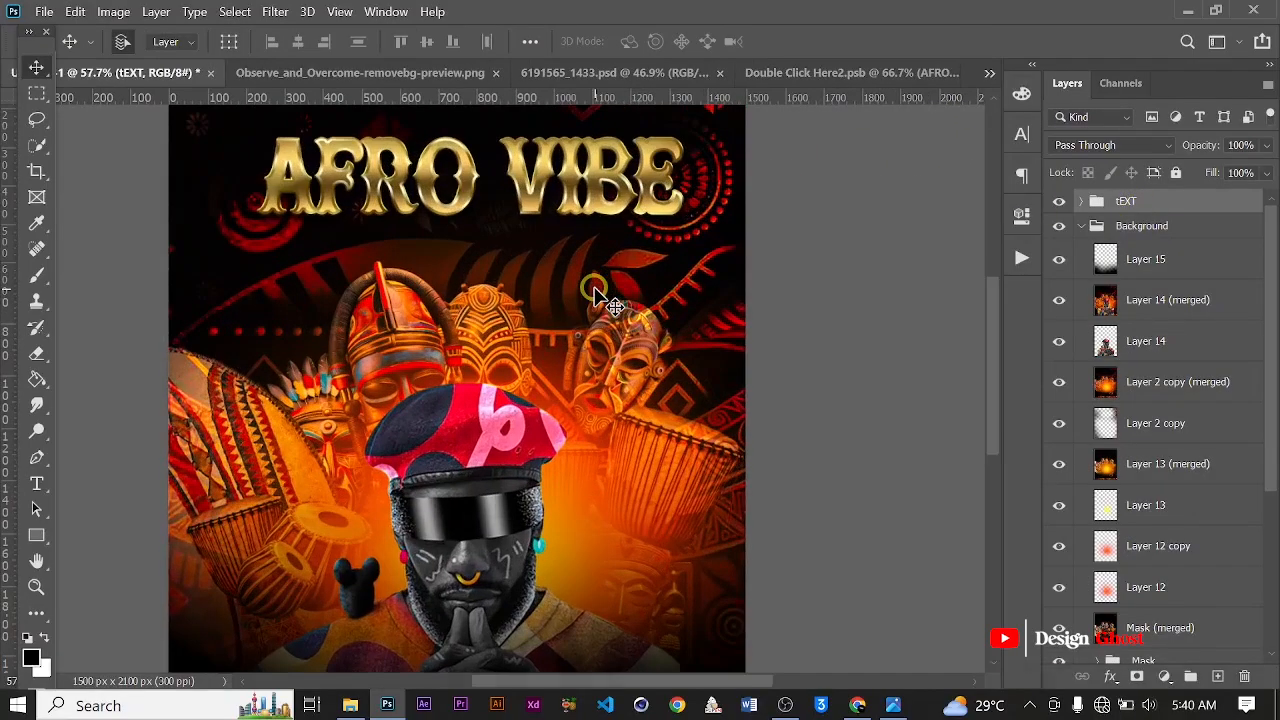
key(ctrl+0)
key(space)
scroll(571, 288, up, 4)
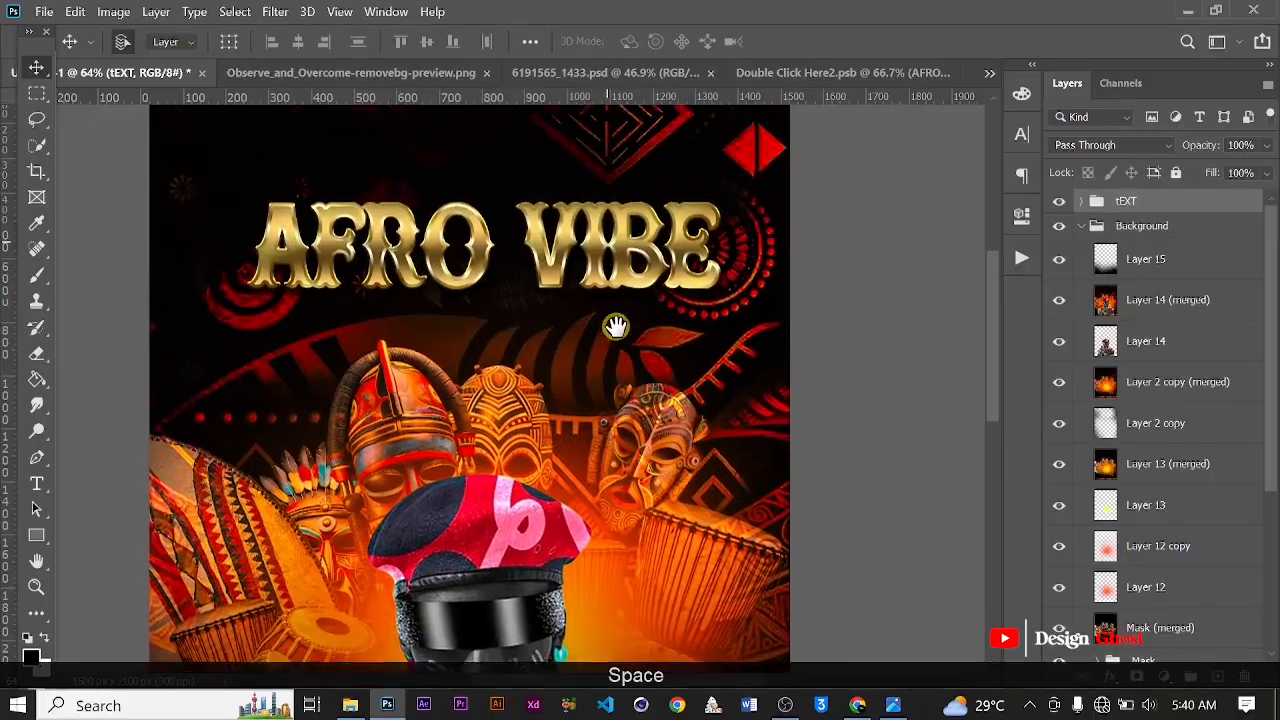
scroll(614, 329, down, 2)
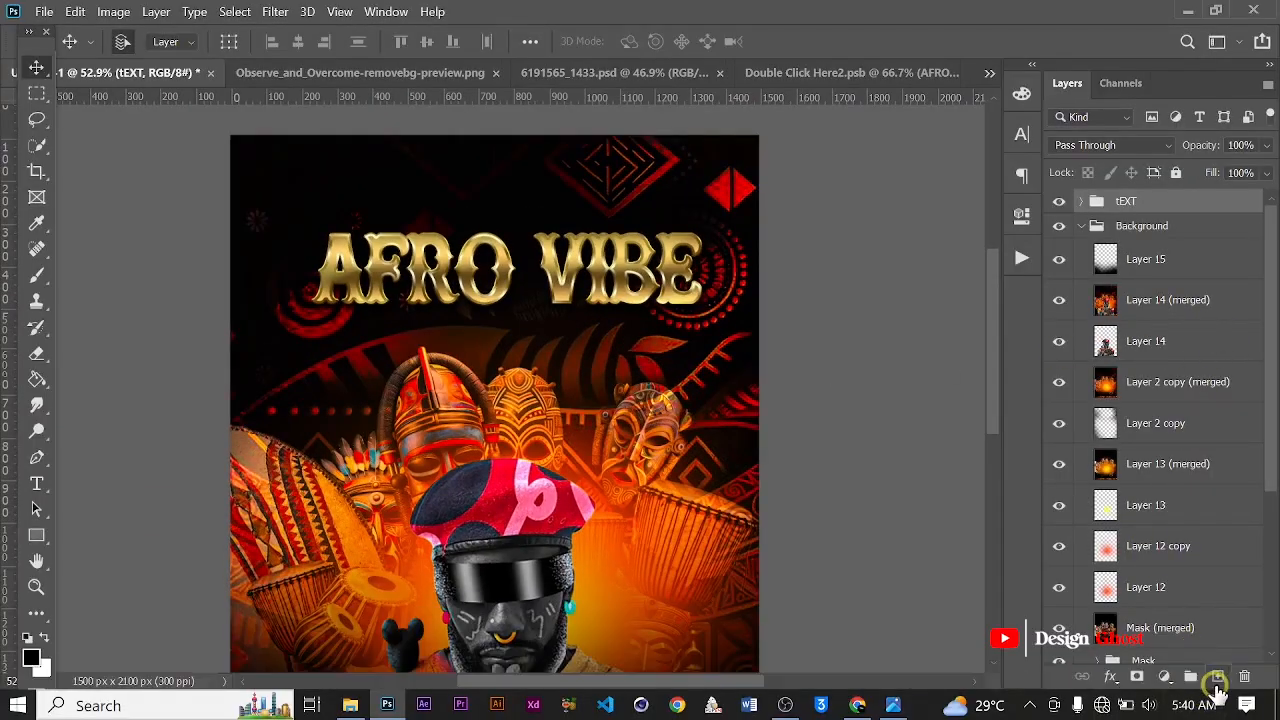
Add a new empty layer directly beneath the tEXT group.
click(1215, 655)
key(ctrl+bracketleft)
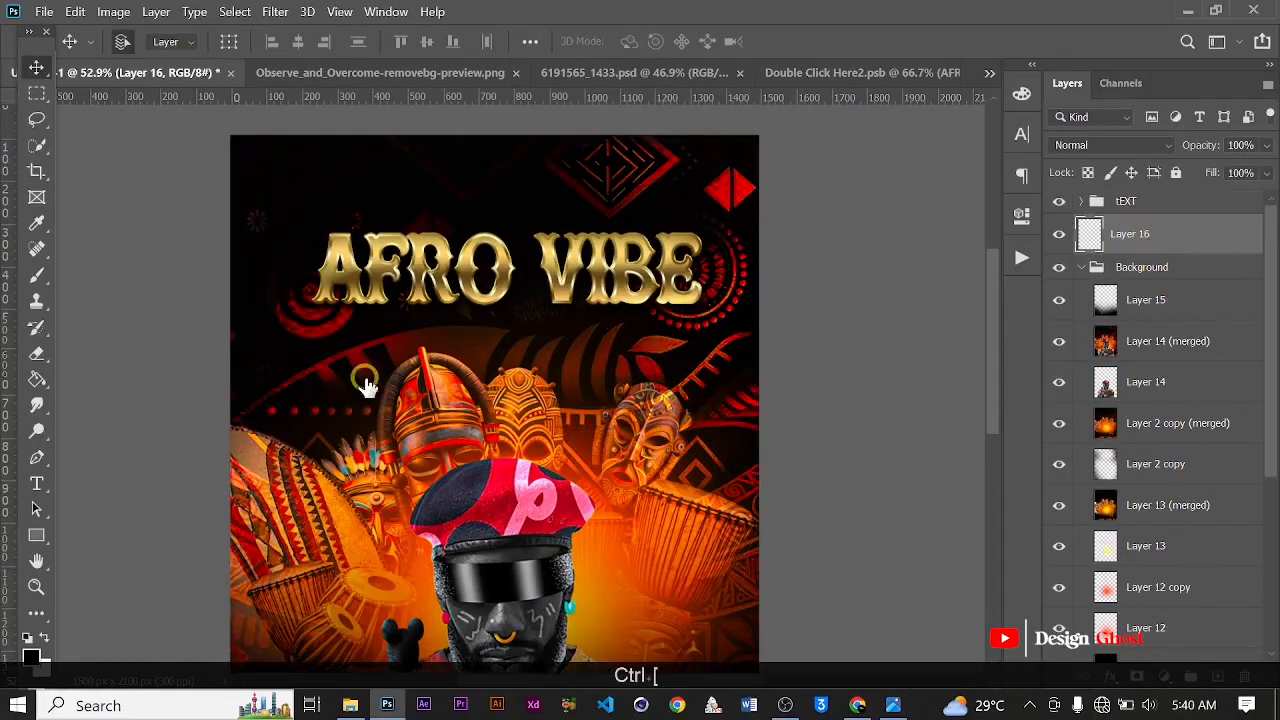
Paint over the background behind the AFRO VIBE title on the new layer with a soft black brush about 1100 px wide.
scroll(318, 410, down, 1)
scroll(318, 410, down, 1)
key(b)
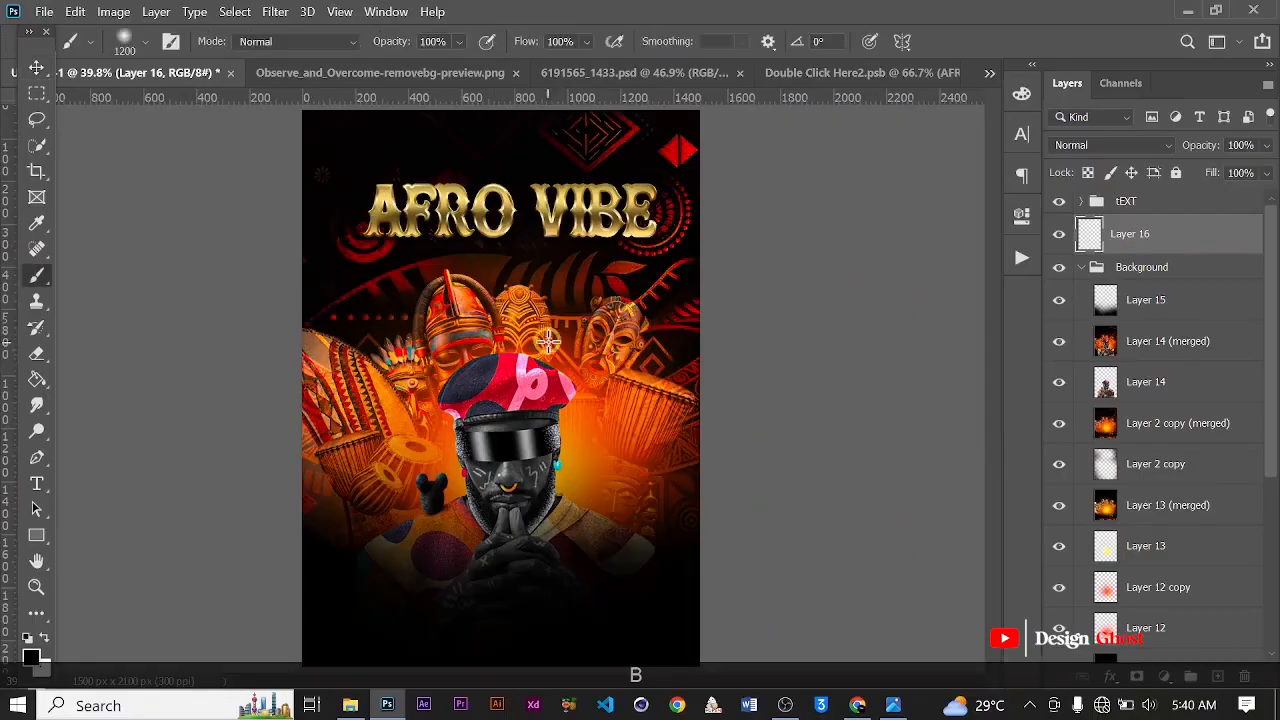
click(32, 653)
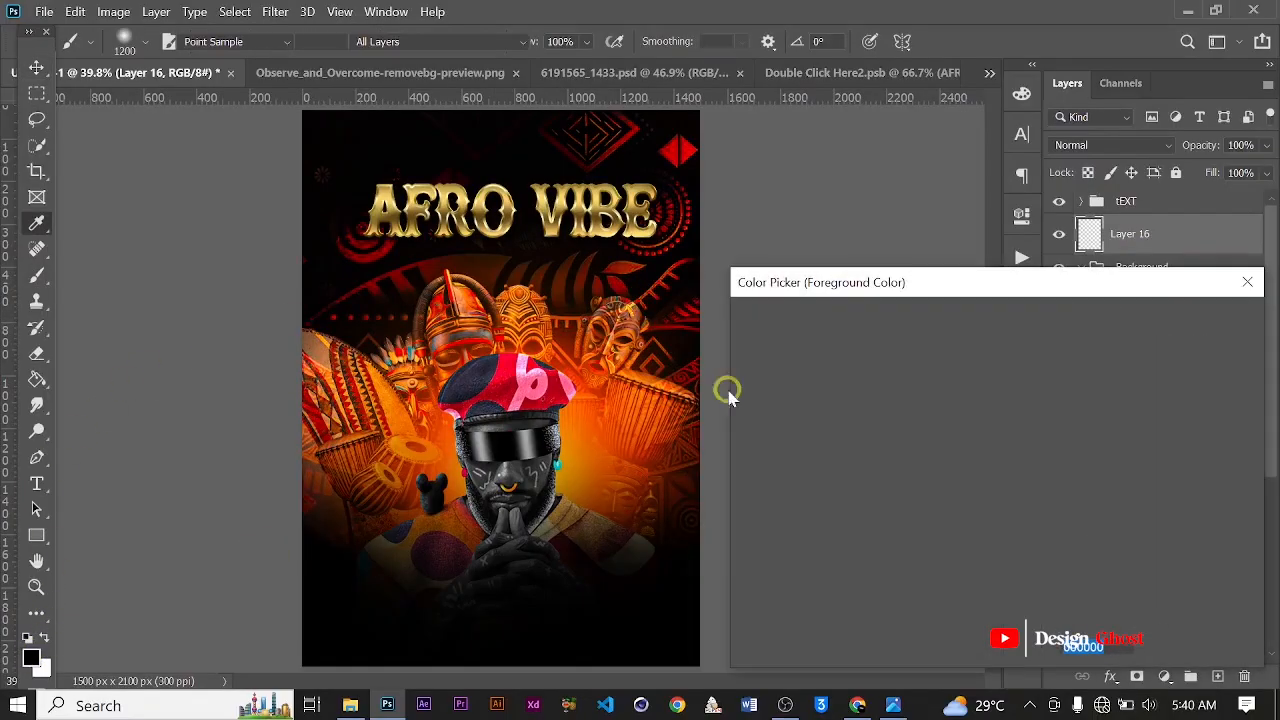
click(1190, 317)
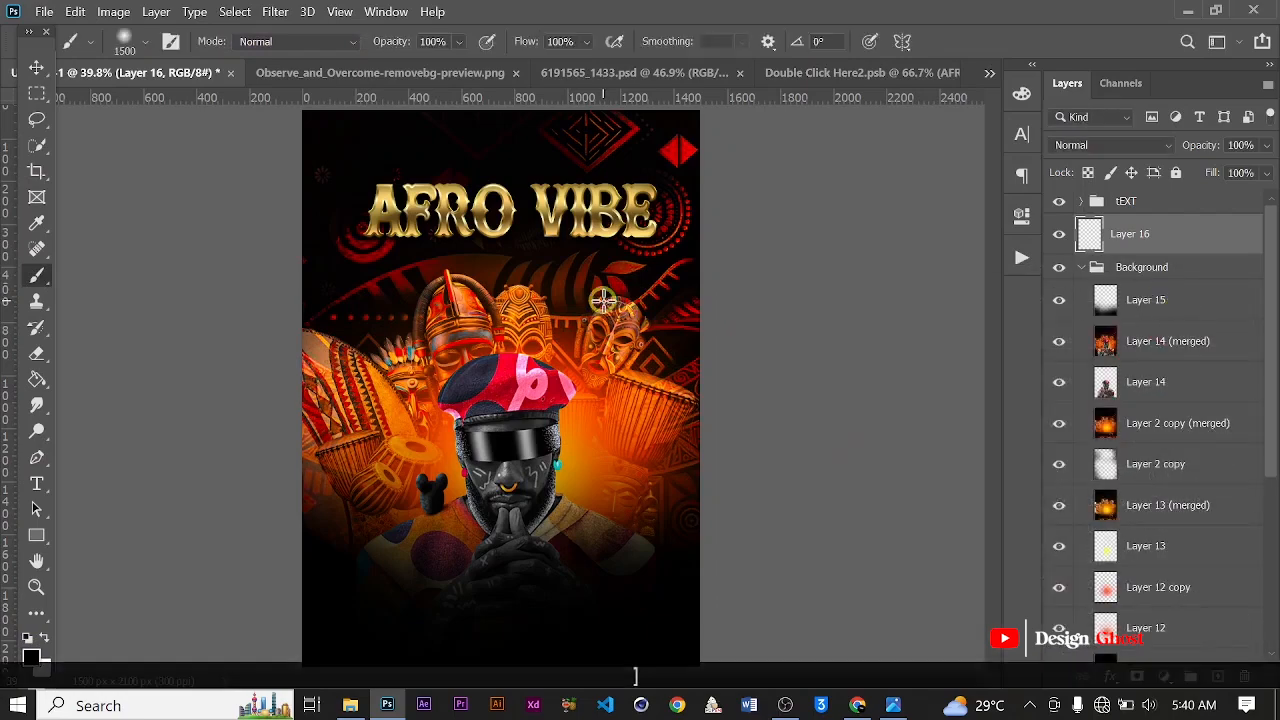
key(Caps_Lock)
key(bracketleft)
key(bracketleft)
key(bracketleft)
key(bracketleft)
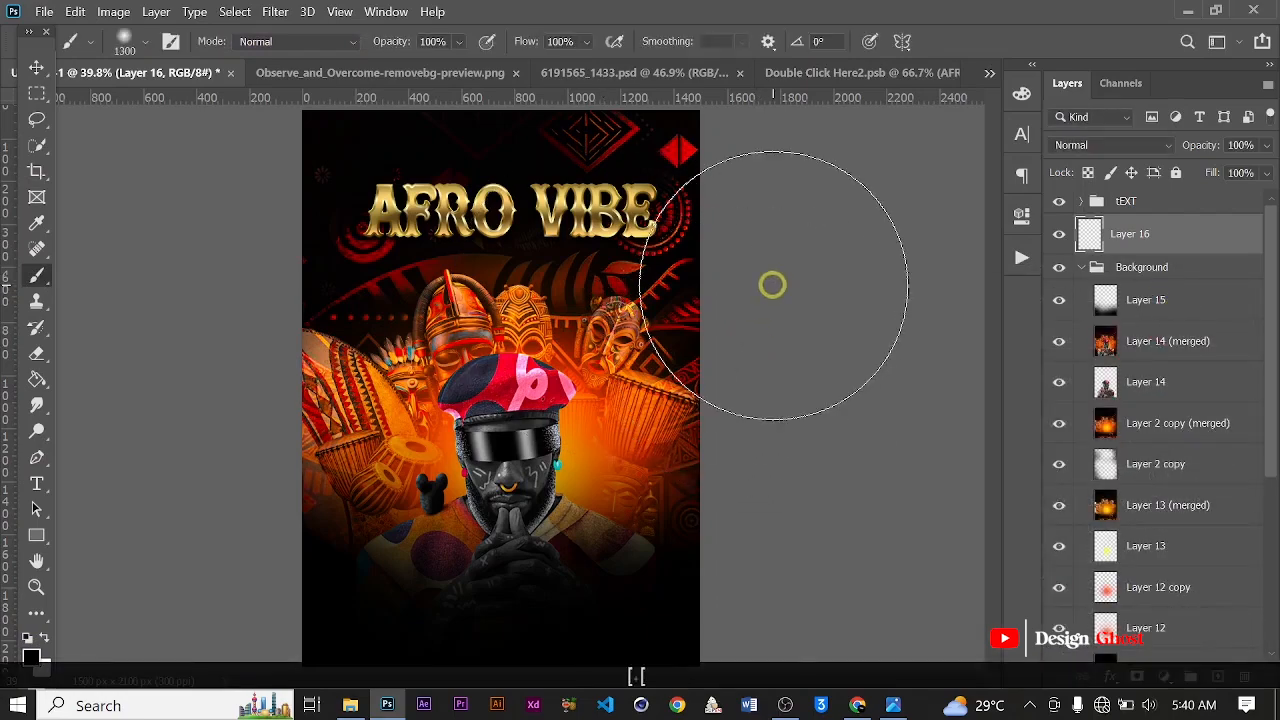
drag(625, 235, 237, 266)
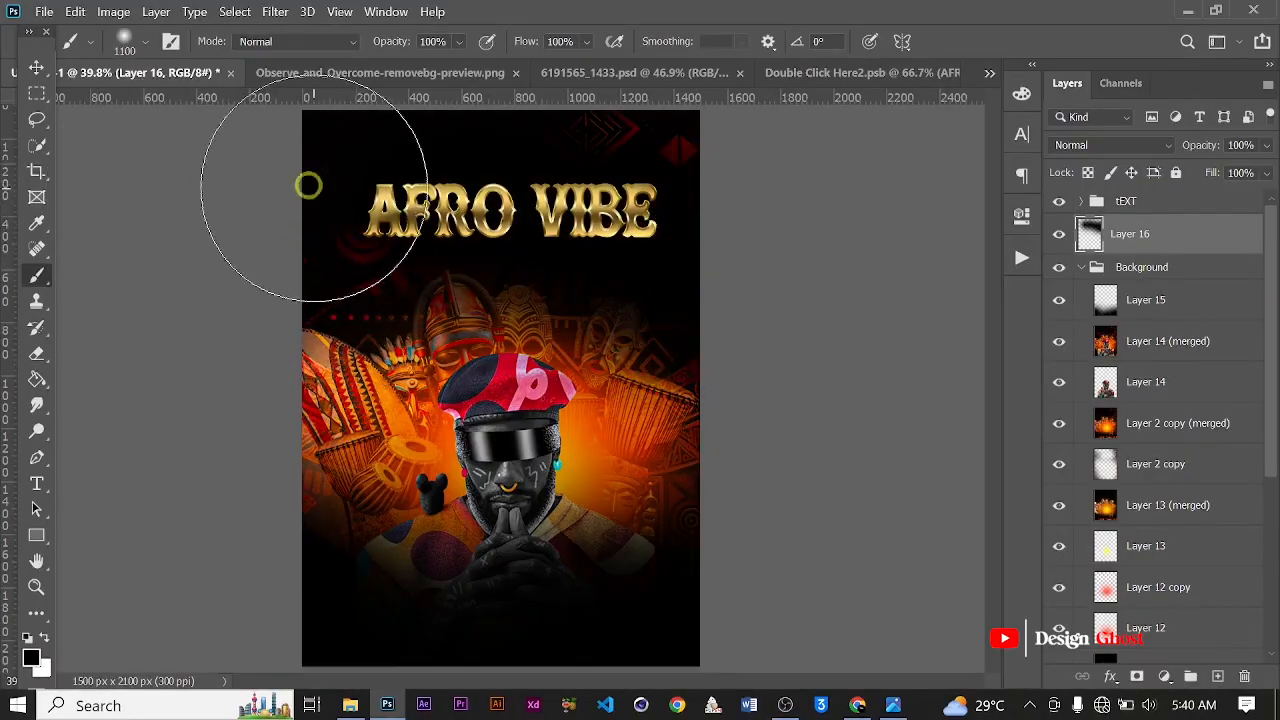
key(ctrl+z)
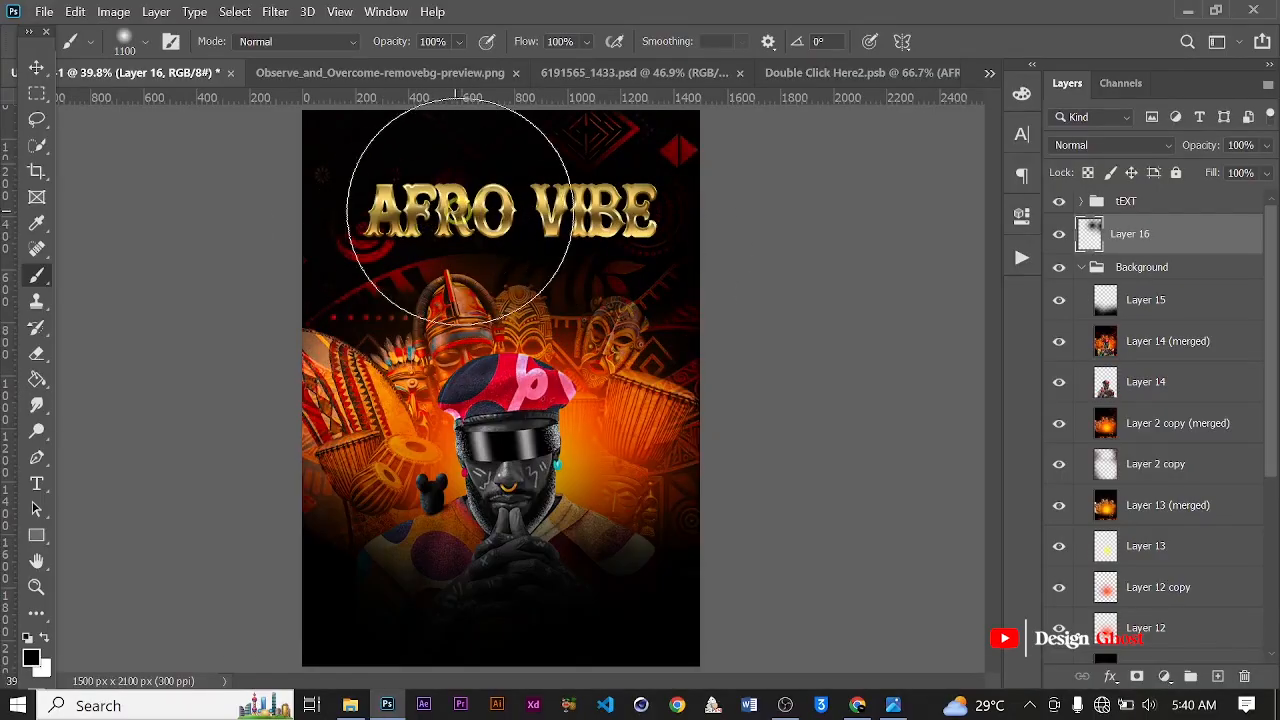
mouse_move(306, 229)
mouse_down()
mouse_move(414, 200)
mouse_move(620, 240)
mouse_move(563, 165)
mouse_up()
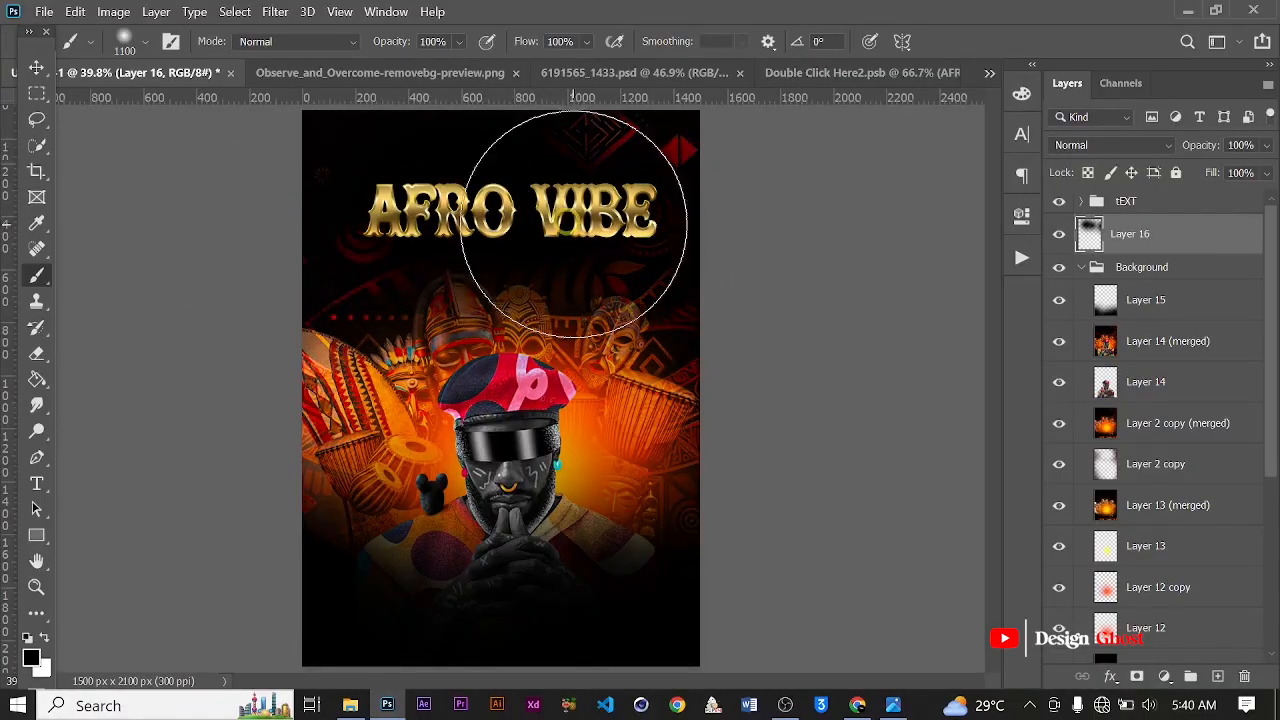
click(37, 68)
Collapse the Background group and scale the tEXT group with the AFRO VIBE title down to about 90%.
scroll(477, 249, up, 3)
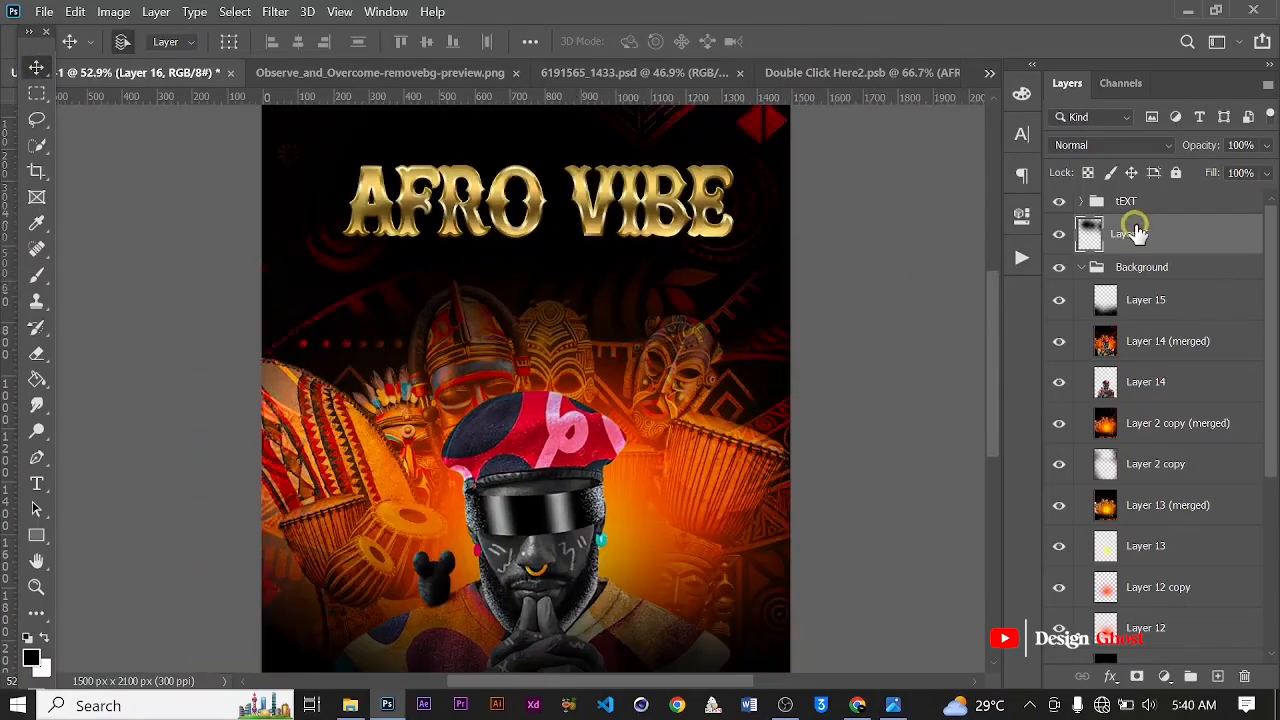
click(1138, 206)
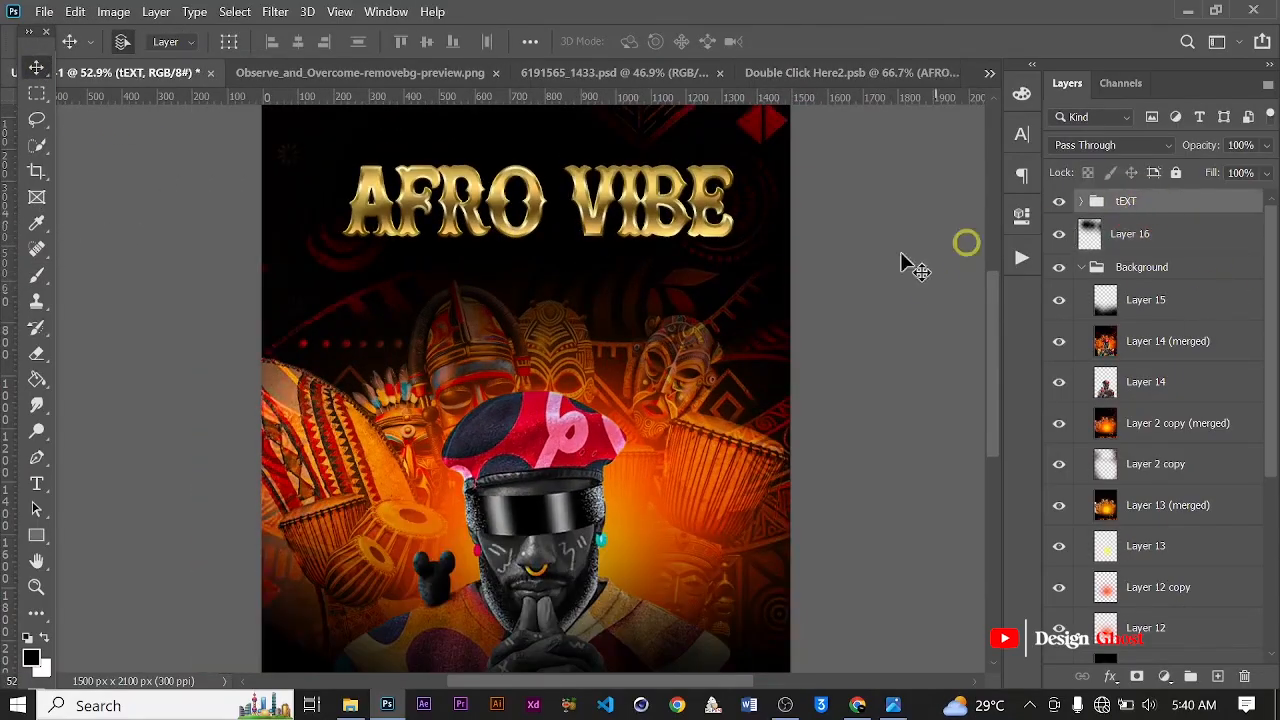
click(1080, 267)
scroll(586, 257, down, 2)
scroll(586, 257, up, 3)
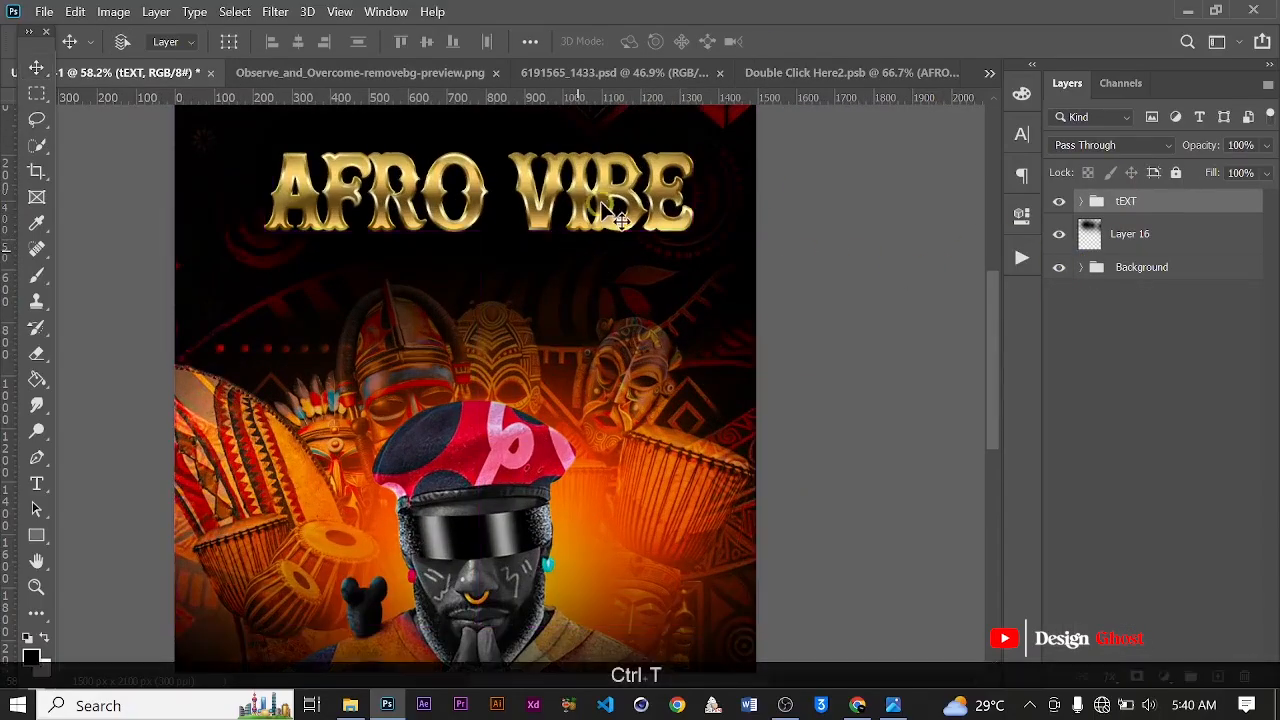
key(ctrl+t)
scroll(640, 200, up, 2)
drag(720, 127, 666, 138)
key(ctrl+0)
click(941, 41)
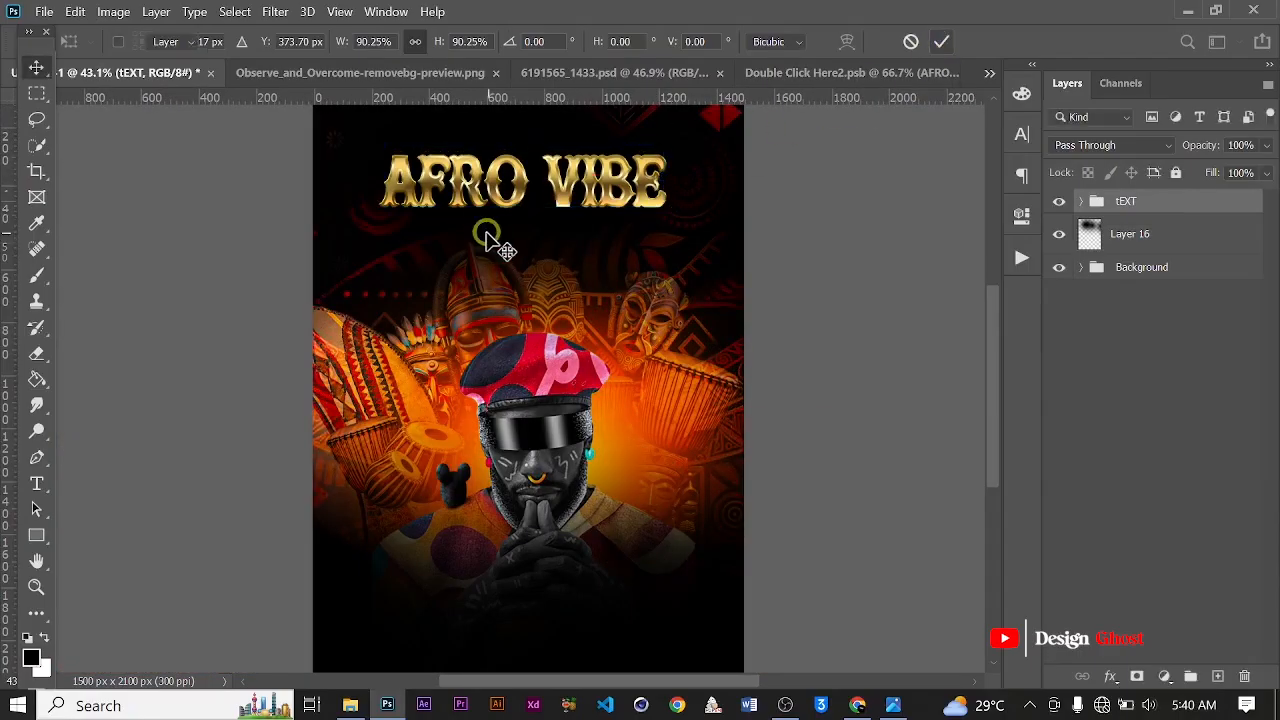
Rename the tEXT layer group as Text.
scroll(500, 222, up, 2)
key(ctrl+0)
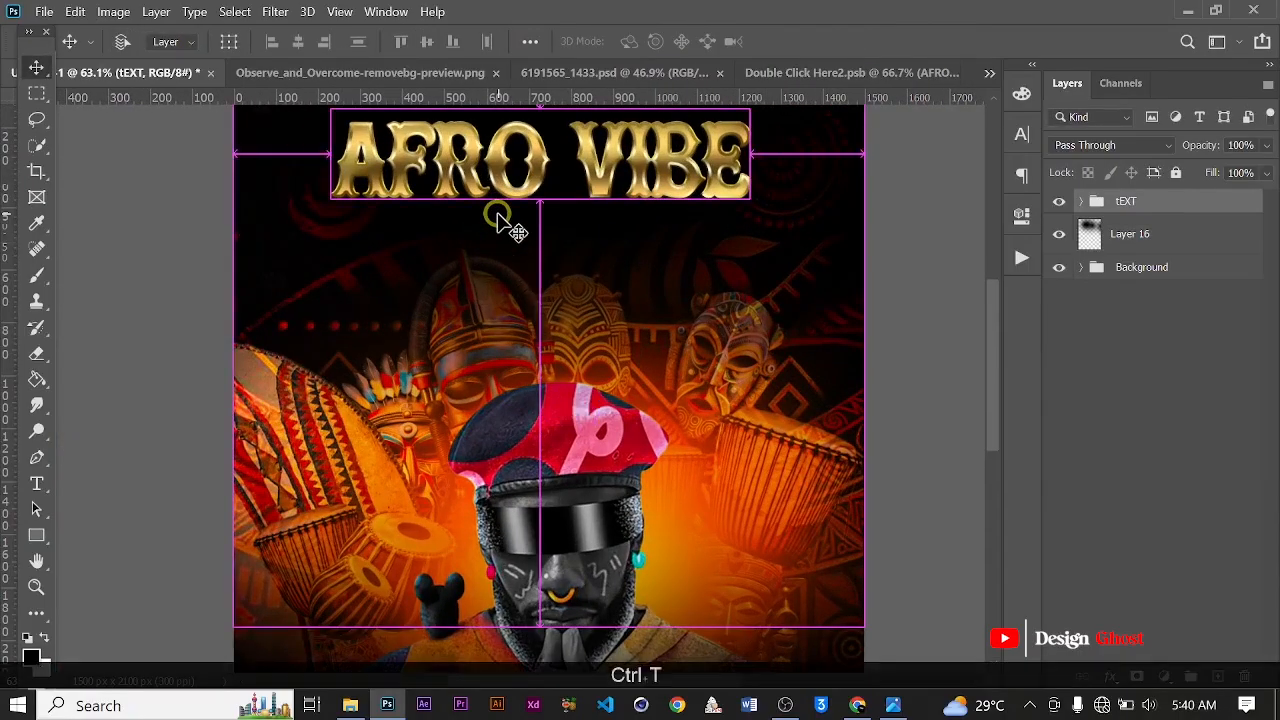
double_click(1127, 203)
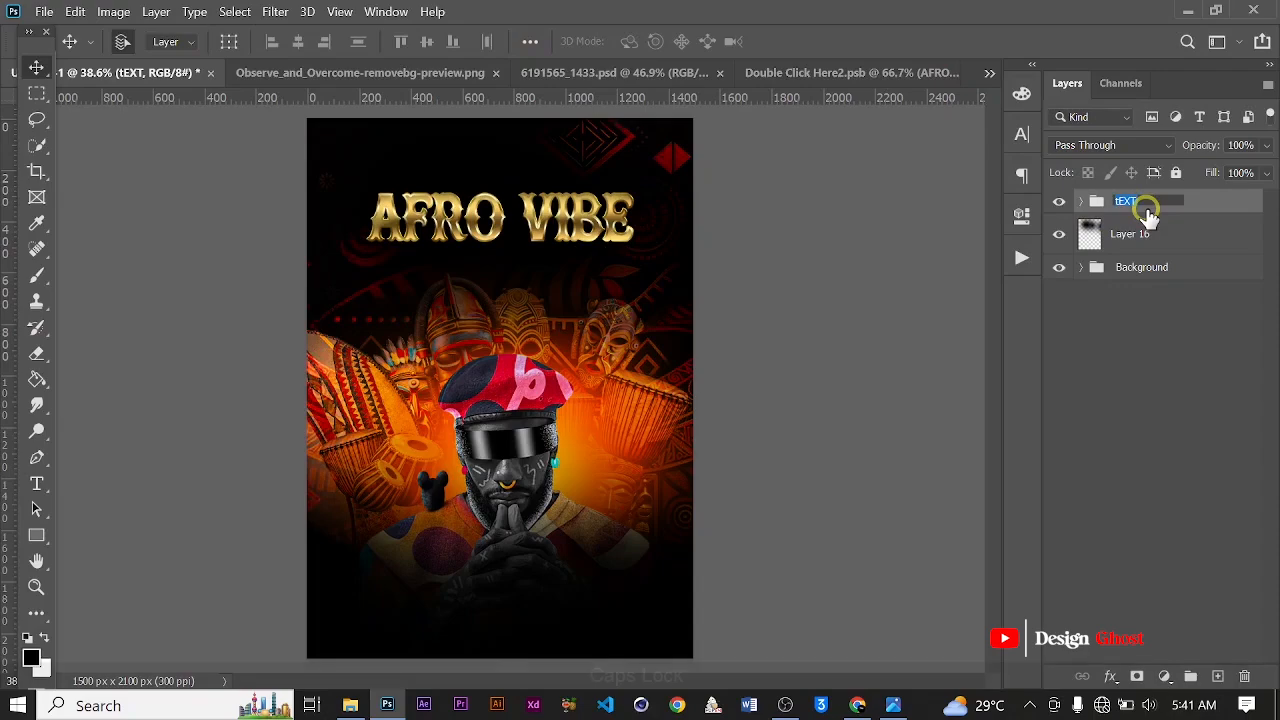
text(Text)
key(Return)
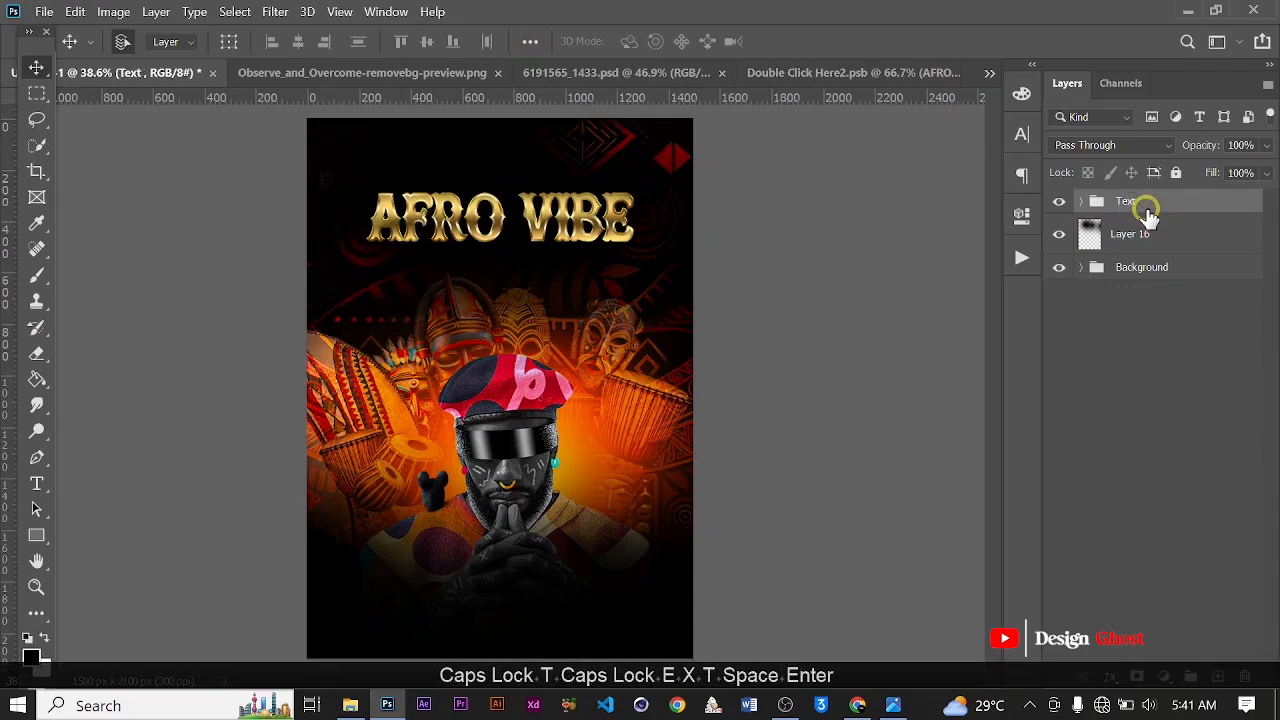
Examine the poster's title, masks and portrait both close up and as a whole.
scroll(497, 370, down, 3)
scroll(497, 370, up, 5)
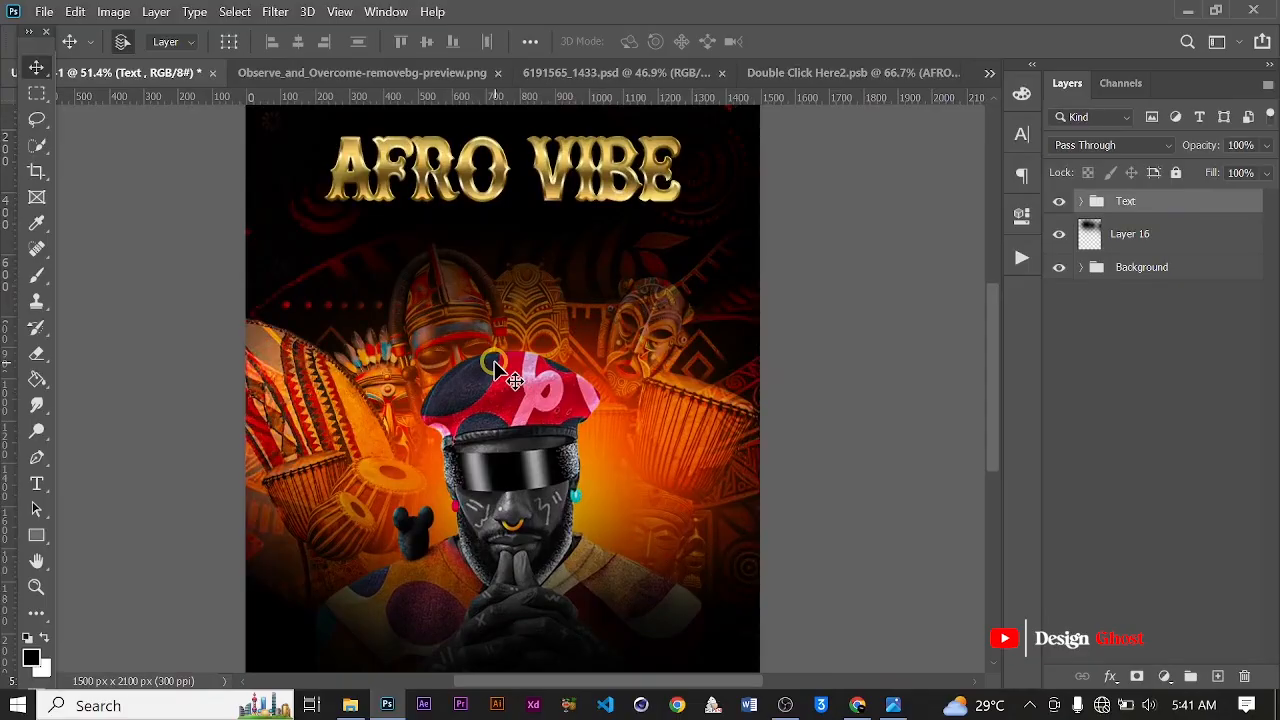
scroll(497, 370, down, 2)
scroll(499, 371, up, 1)
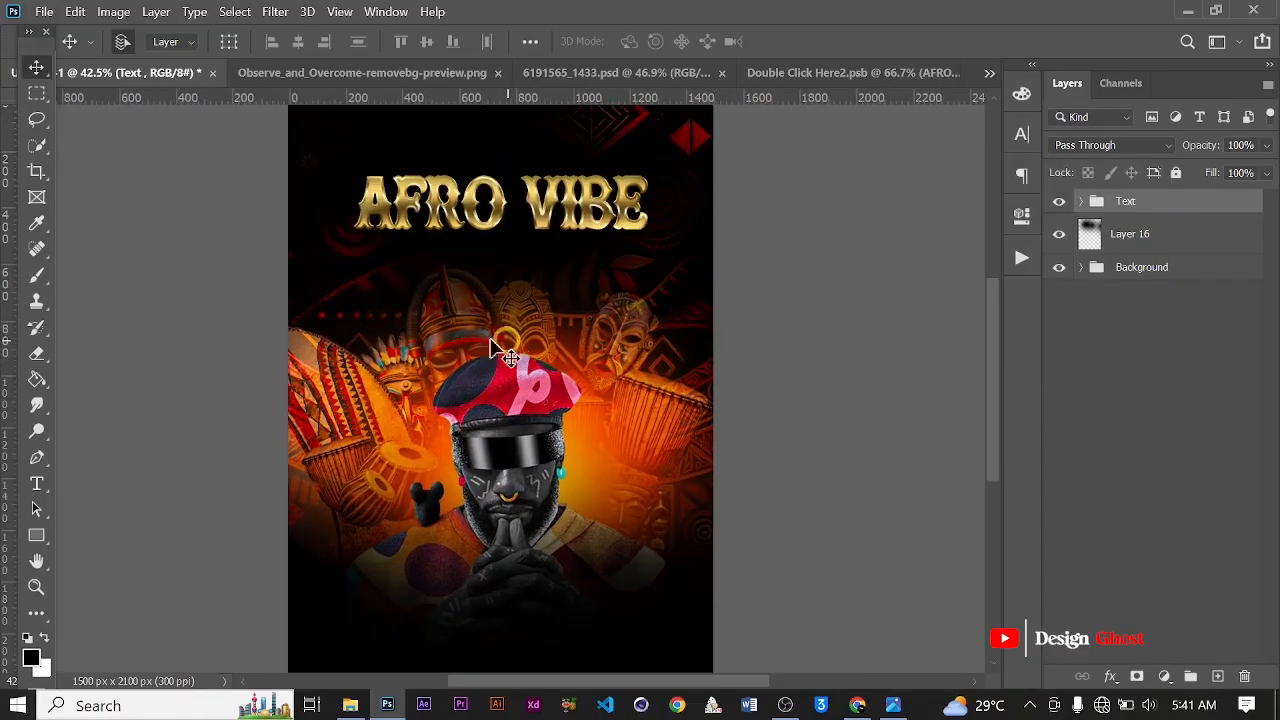
scroll(486, 258, up, 2)
key(ctrl+0)
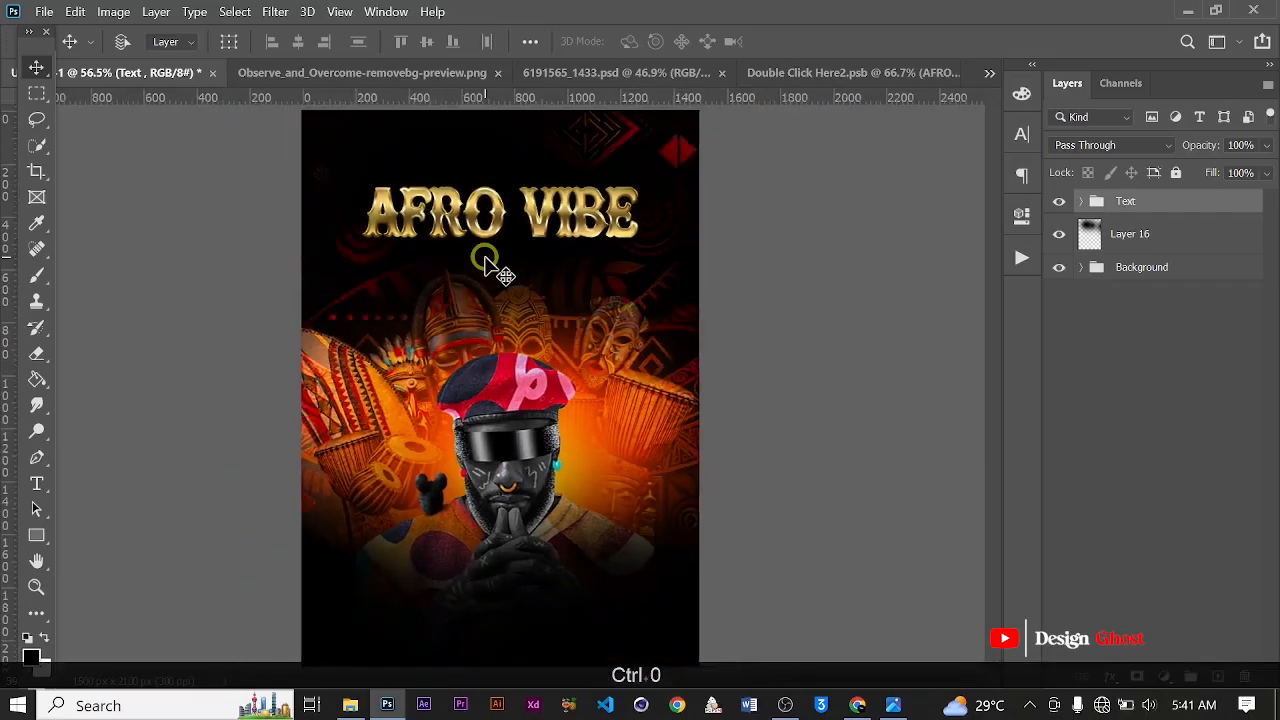
scroll(485, 258, up, 5)
drag(641, 376, 642, 340)
scroll(642, 340, down, 3)
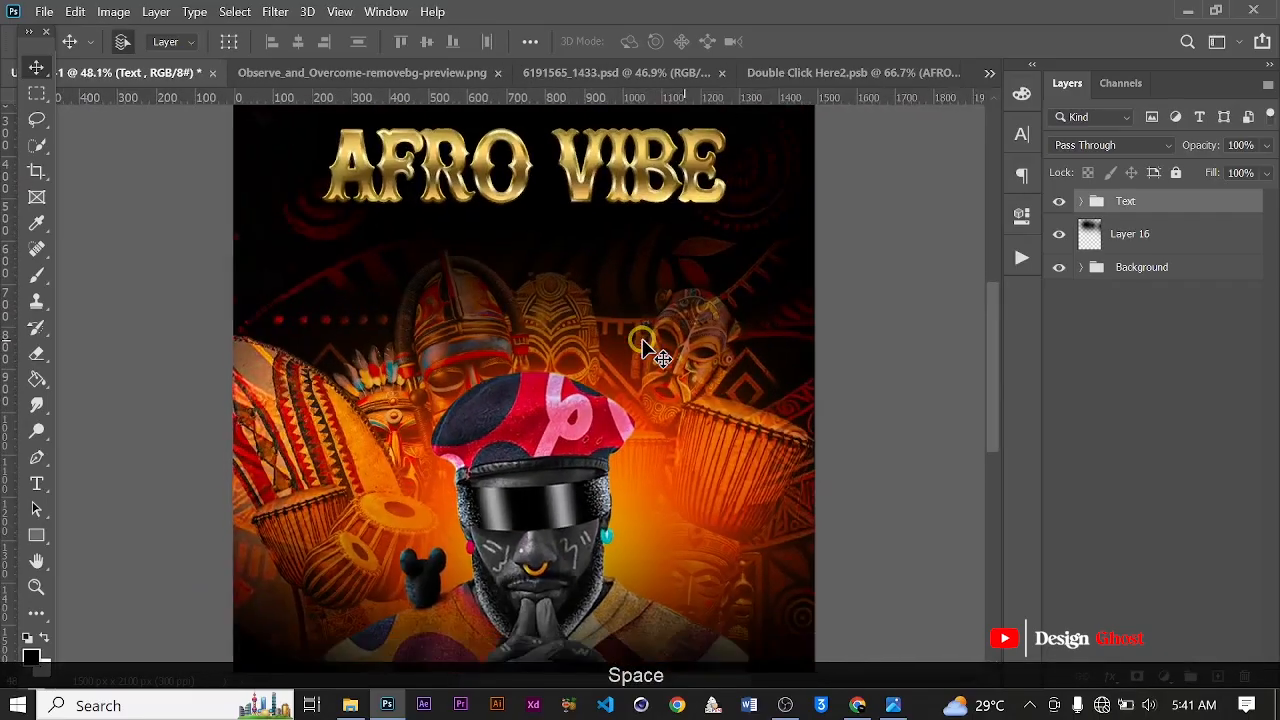
scroll(611, 474, down, 2)
scroll(603, 474, up, 2)
Draw a black rectangle about 1136 × 228 px below the man's hands and set its stroke width to 0 px.
drag(603, 474, 617, 351)
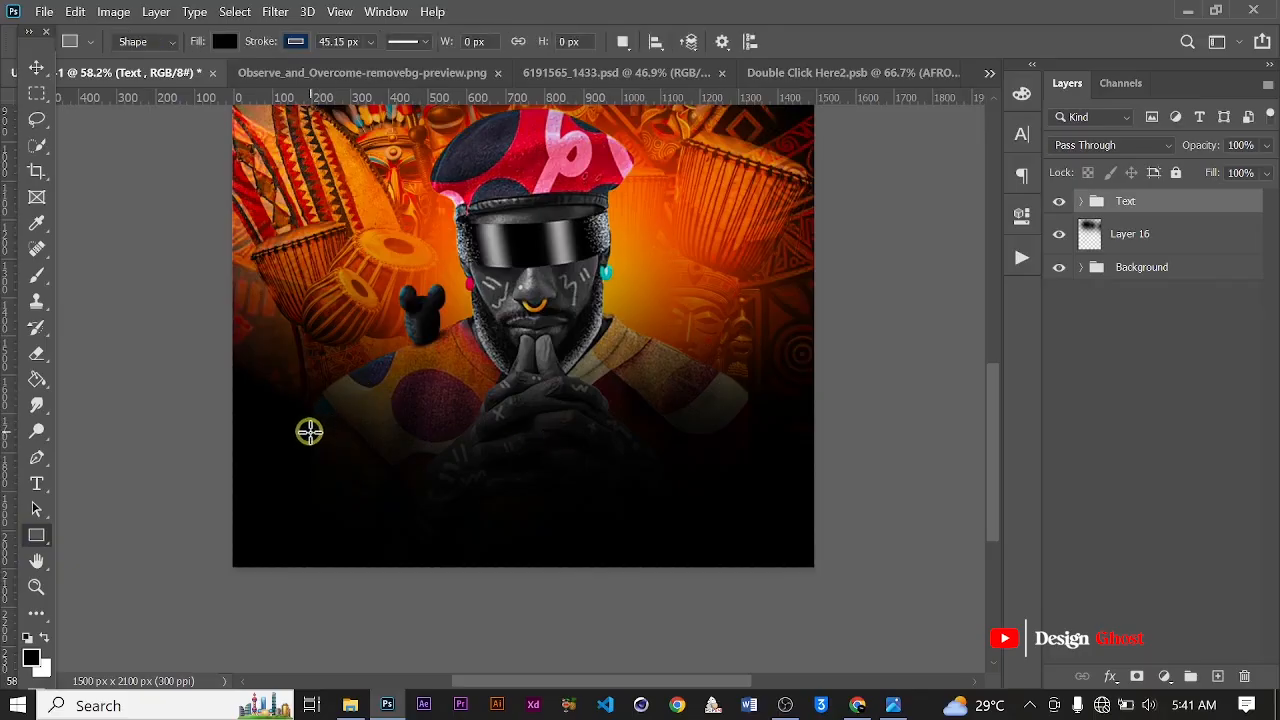
mouse_move(309, 431)
mouse_down()
mouse_move(709, 460)
mouse_move(752, 516)
mouse_up()
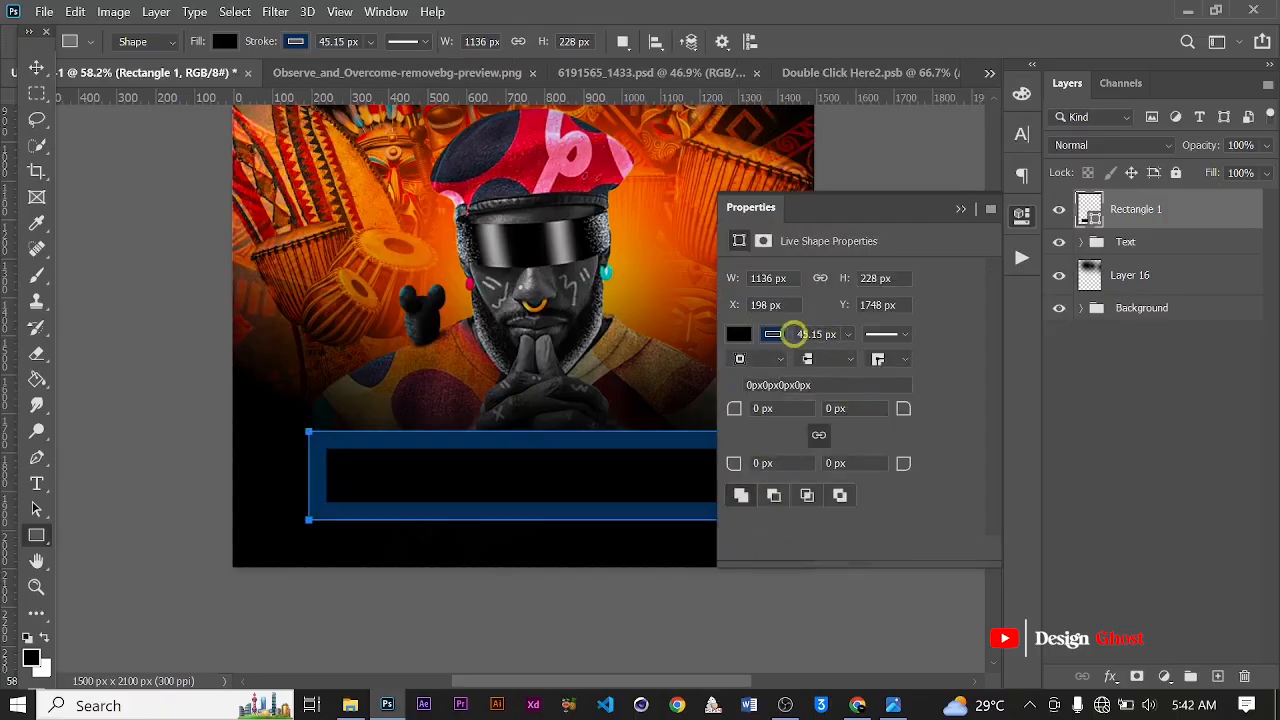
click(850, 340)
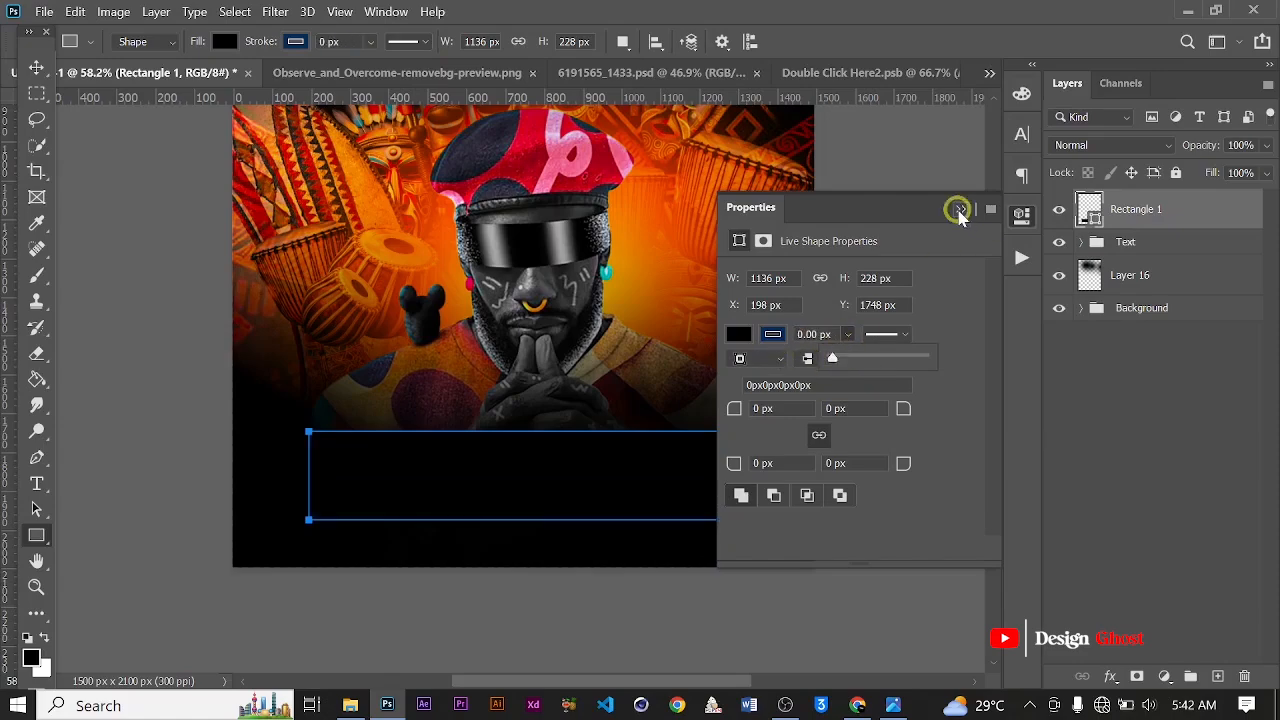
click(960, 208)
Add a Gradient Overlay to the rectangle, with an orange sampled from the artwork at the first stop and dark red-brown at the last.
click(1112, 676)
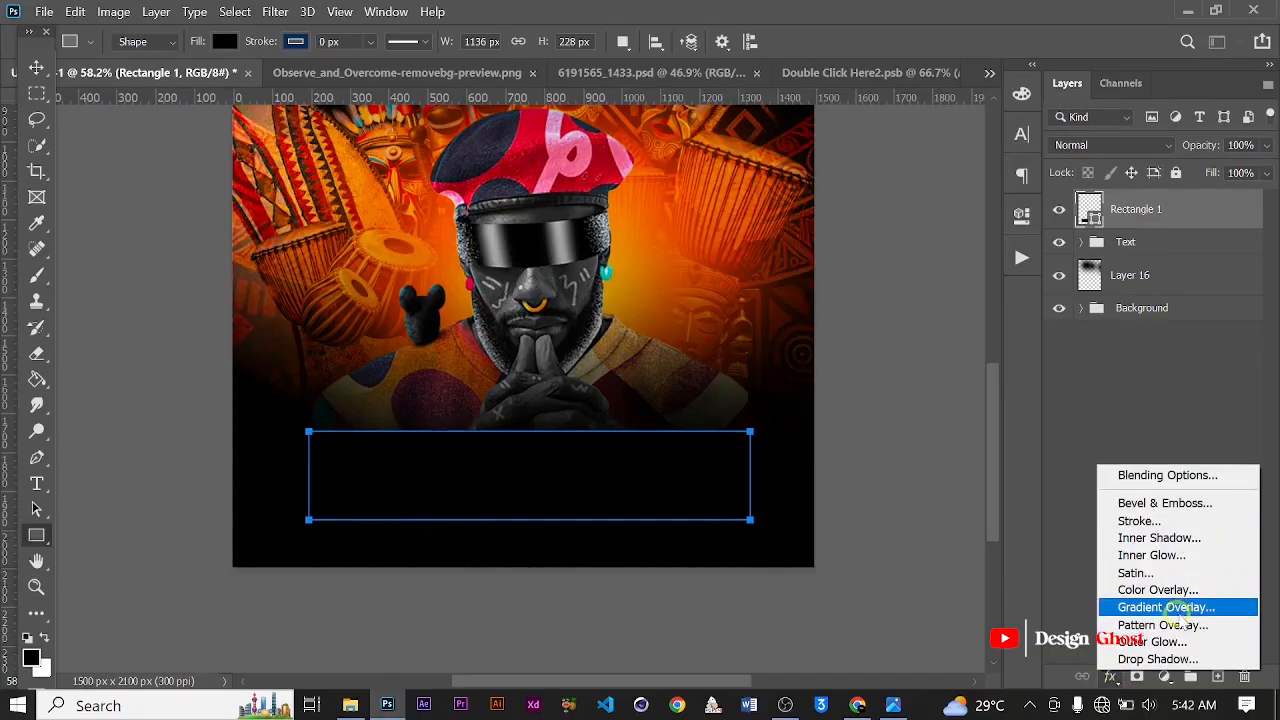
click(1182, 609)
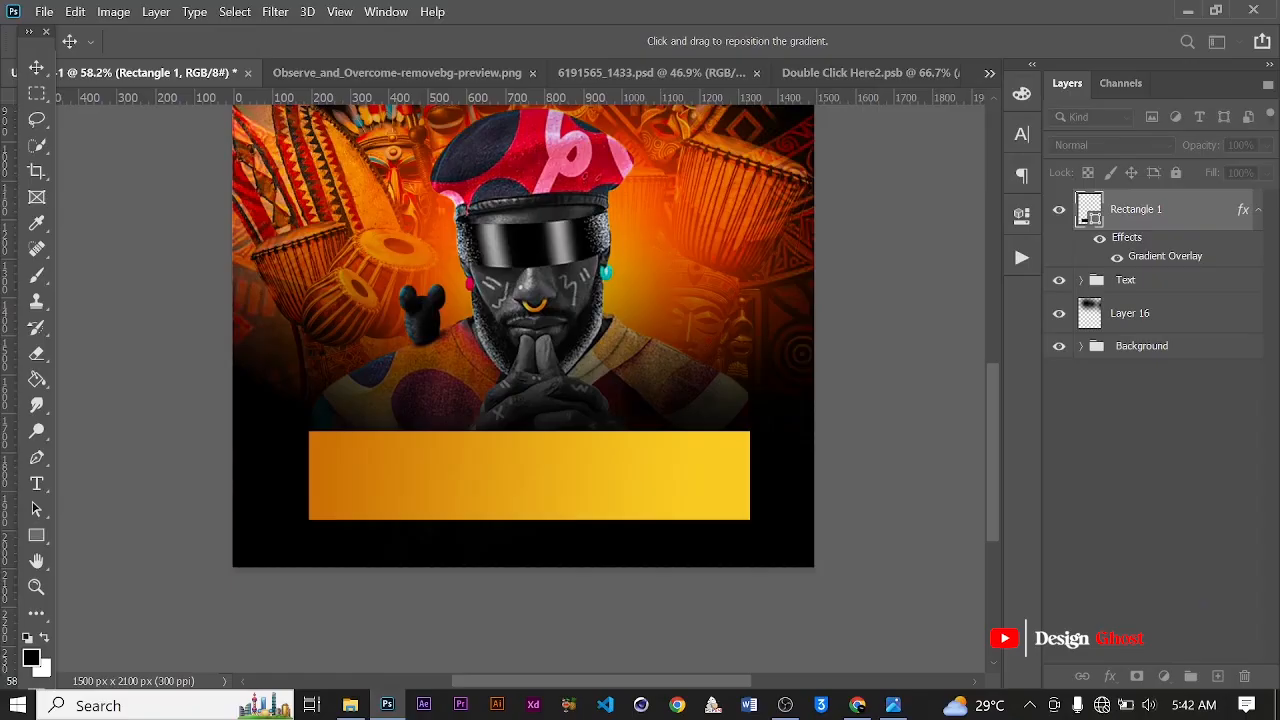
click(839, 477)
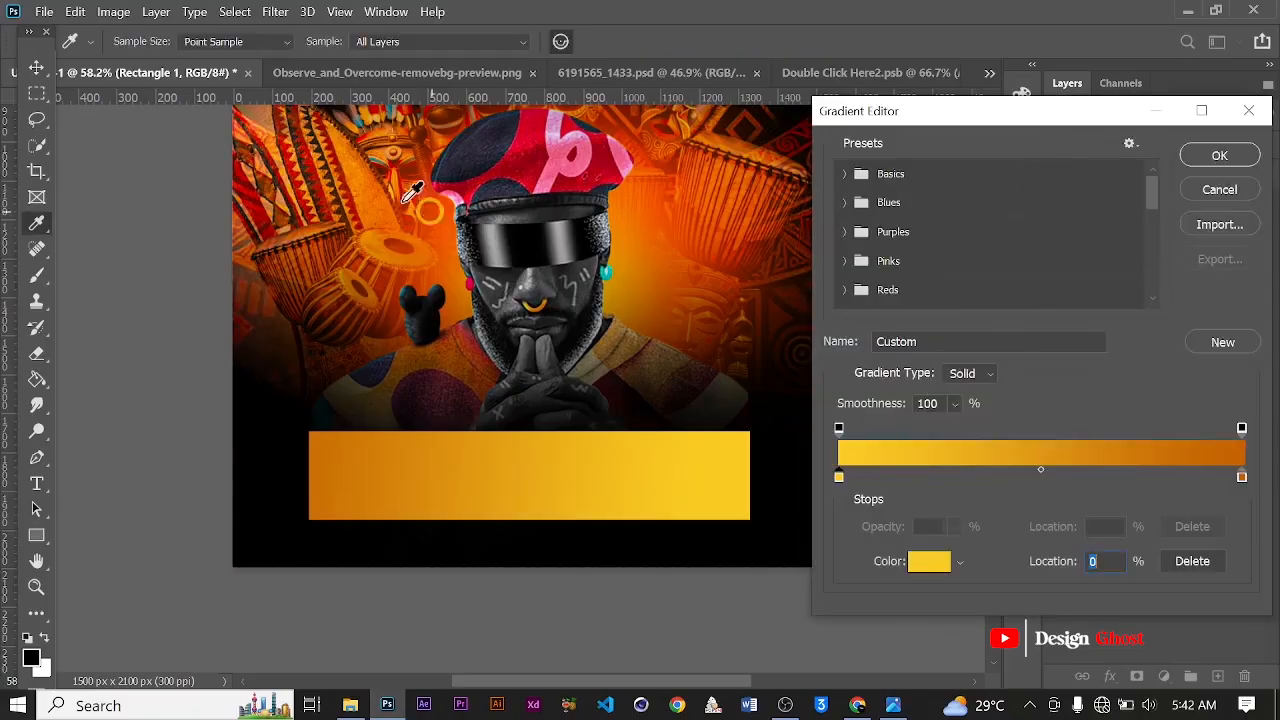
click(370, 186)
double_click(1242, 477)
drag(926, 449, 997, 437)
click(1180, 321)
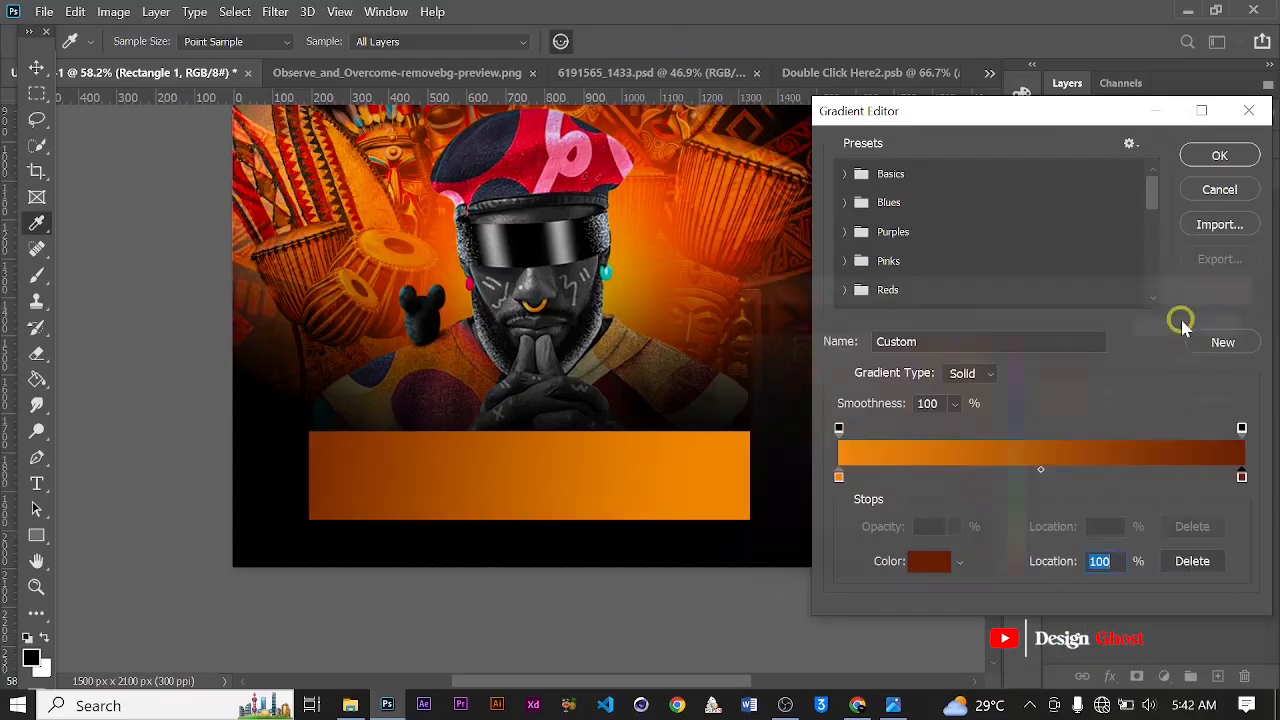
Change the gradient's first stop to the red-orange e52600 with a hue of 10°.
click(839, 477)
click(927, 566)
click(1016, 353)
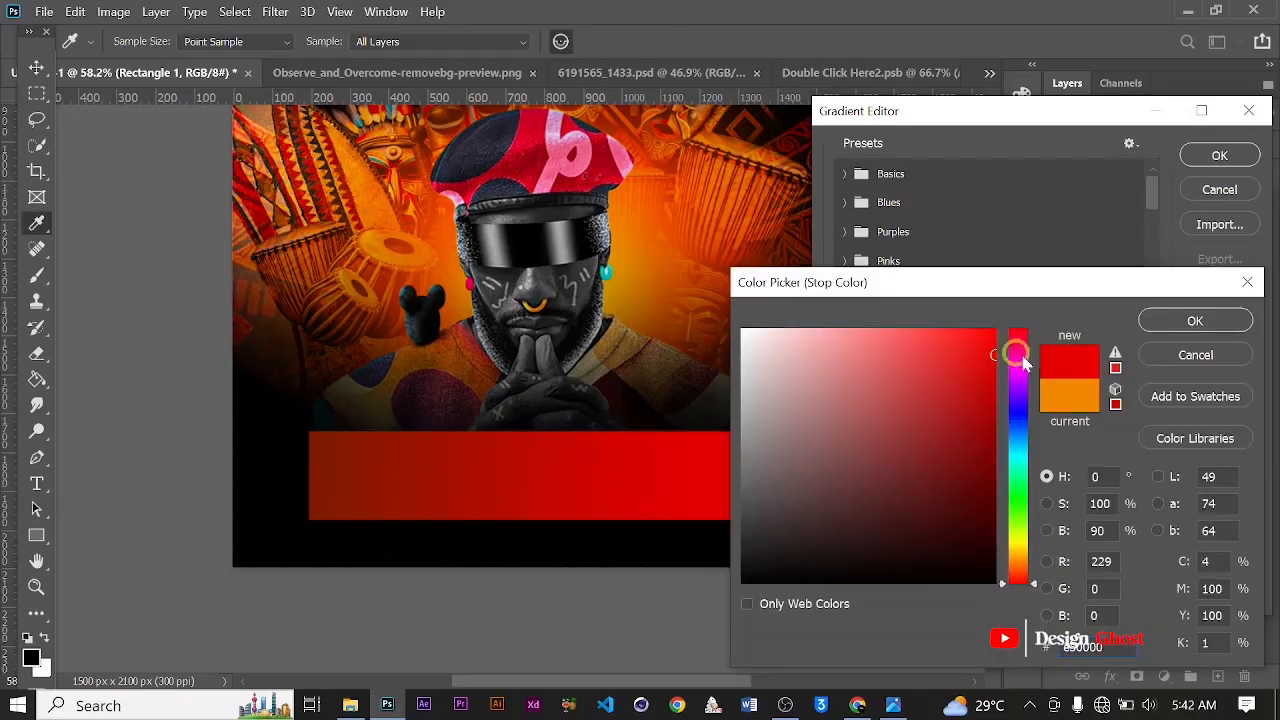
drag(1040, 594, 1034, 578)
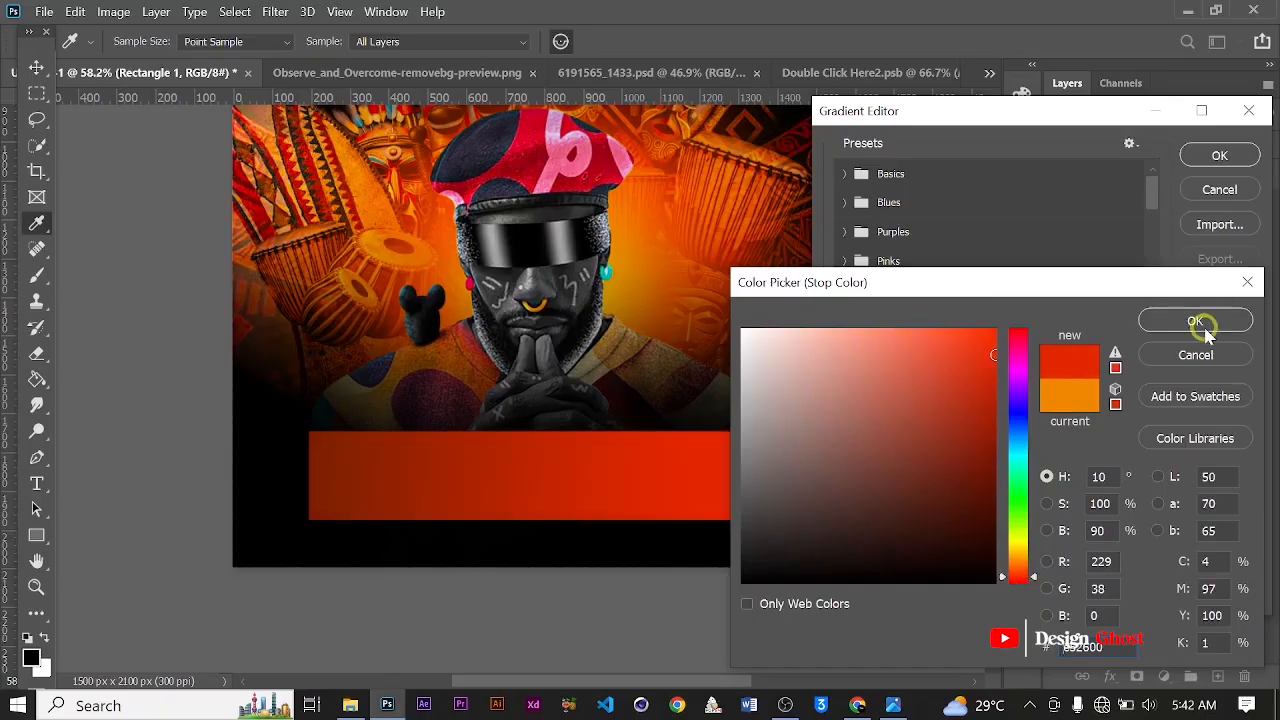
click(1195, 321)
Set the gradient's last stop to dark brown 682500 and accept the edited gradient.
click(873, 467)
click(1058, 476)
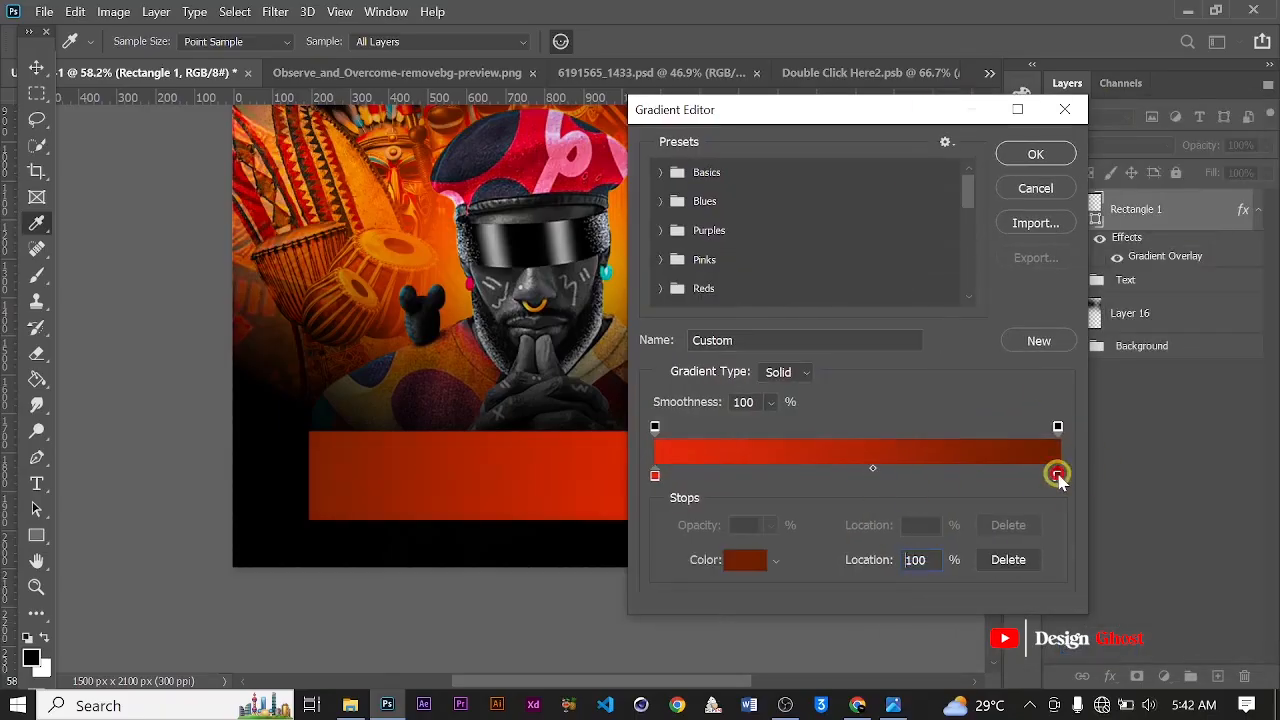
click(753, 570)
click(994, 471)
click(1163, 319)
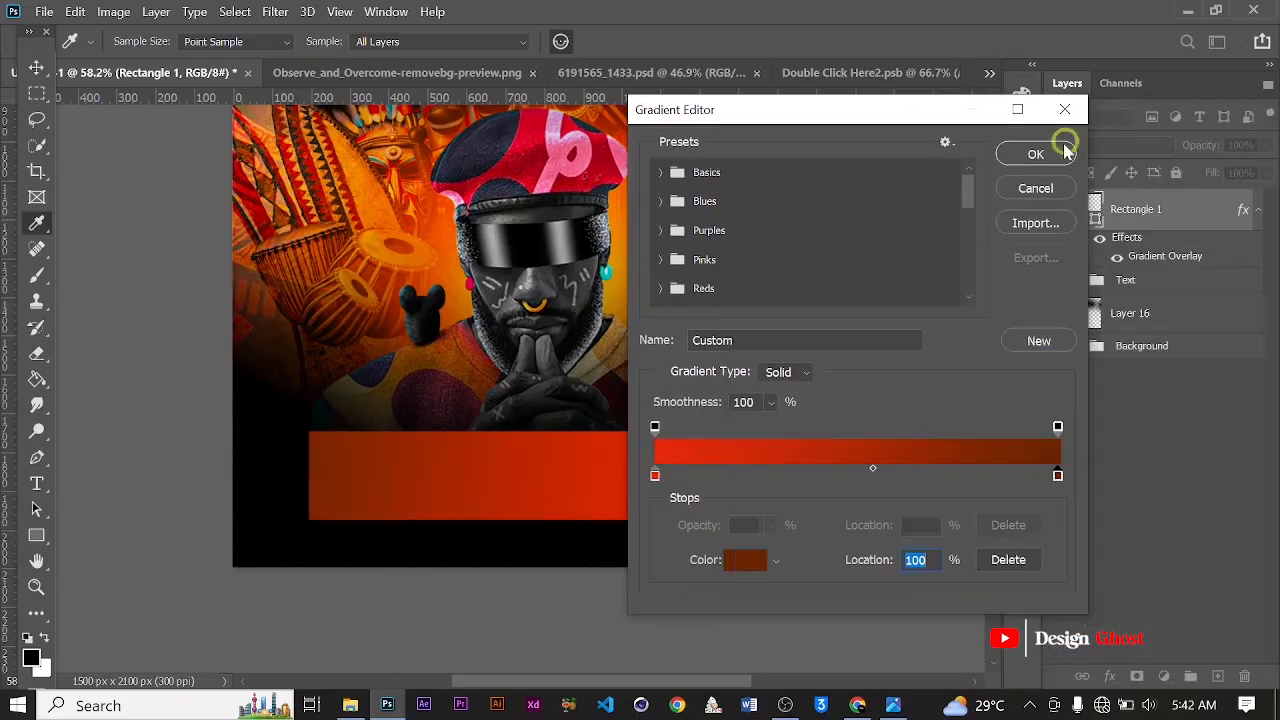
click(1064, 150)
Set the gradient overlay's scale to 87% and its angle to 175°.
drag(940, 180, 963, 182)
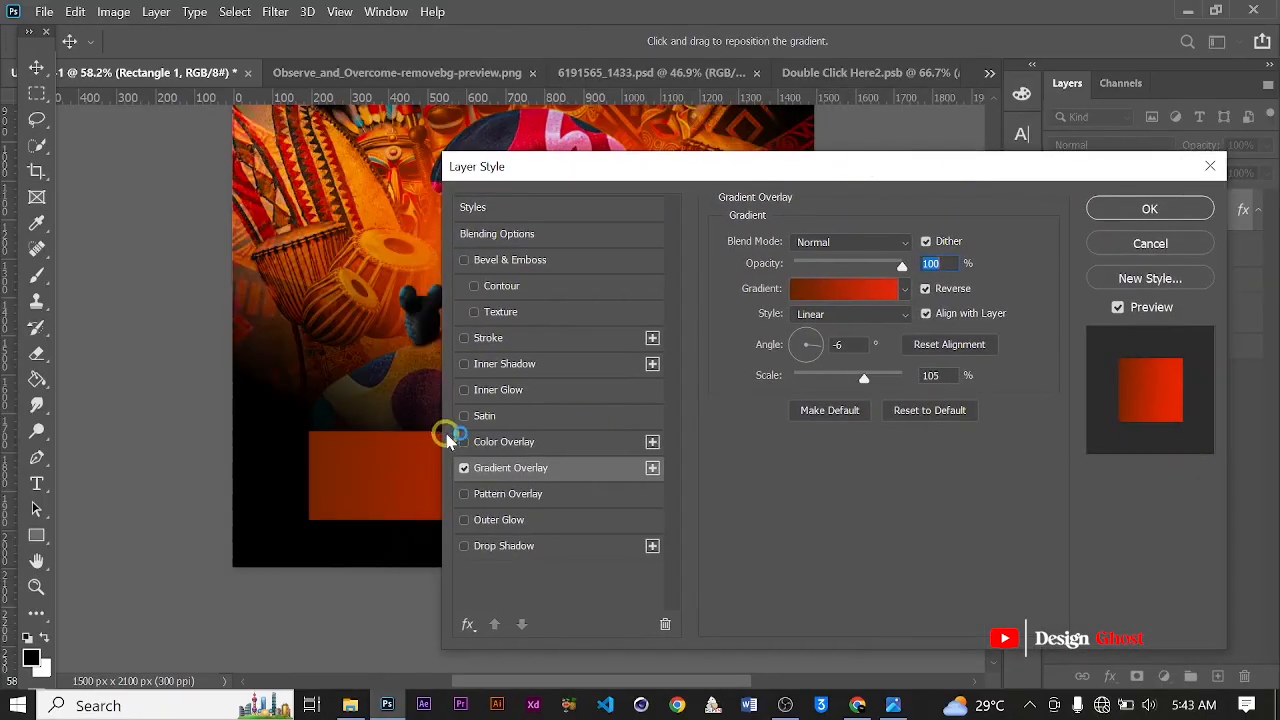
drag(864, 378, 831, 375)
drag(850, 176, 1076, 129)
drag(1038, 305, 998, 297)
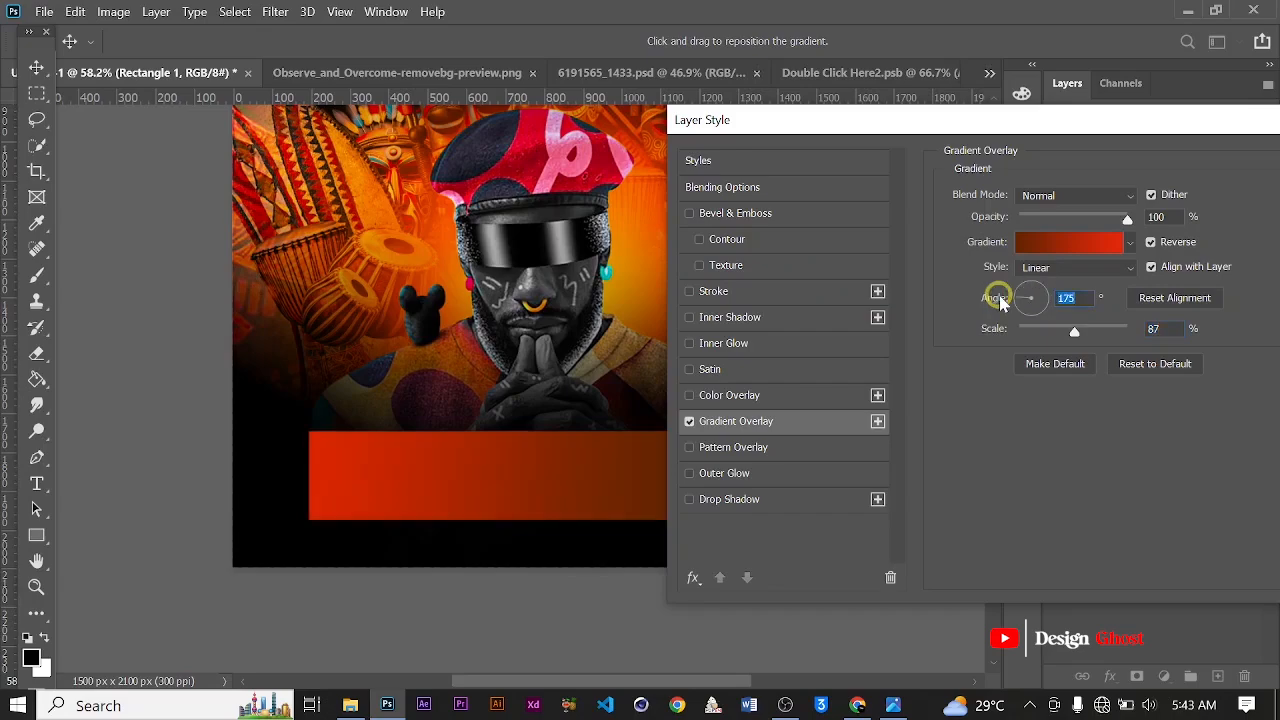
Brighten the gradient's first stop to the vivid red-orange ff2e05.
click(1040, 244)
click(656, 478)
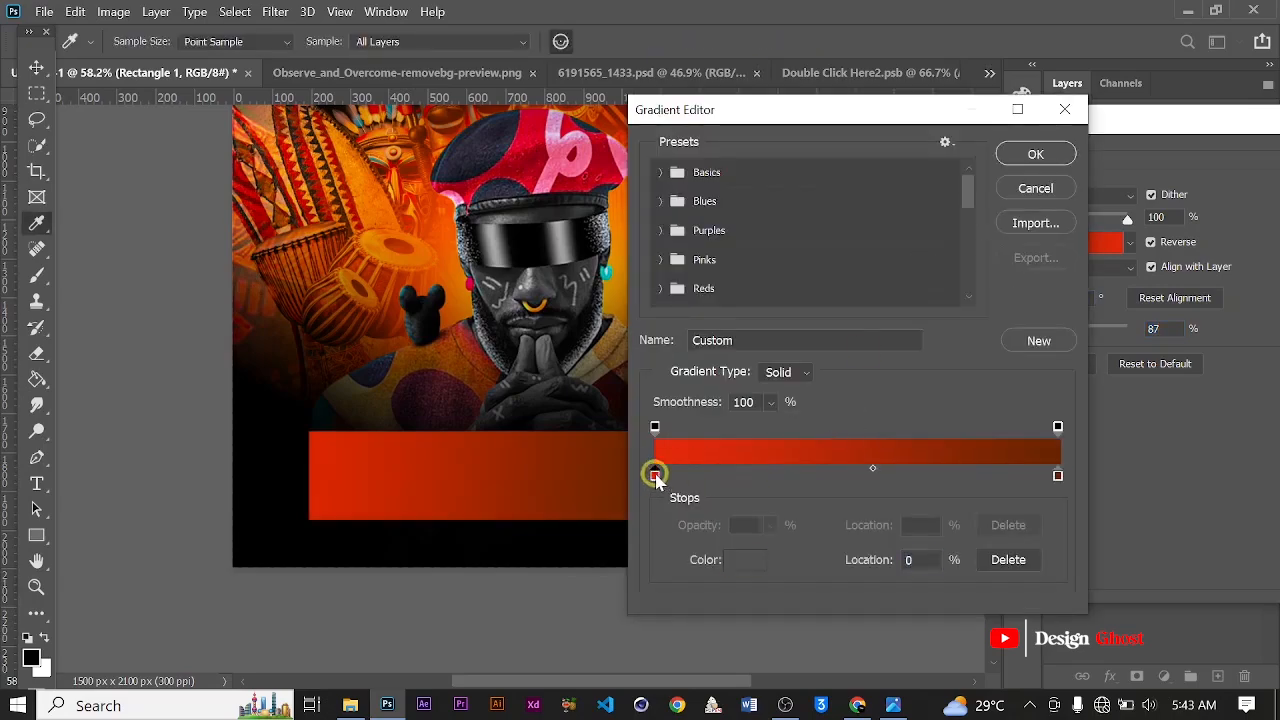
click(730, 562)
drag(989, 355, 991, 327)
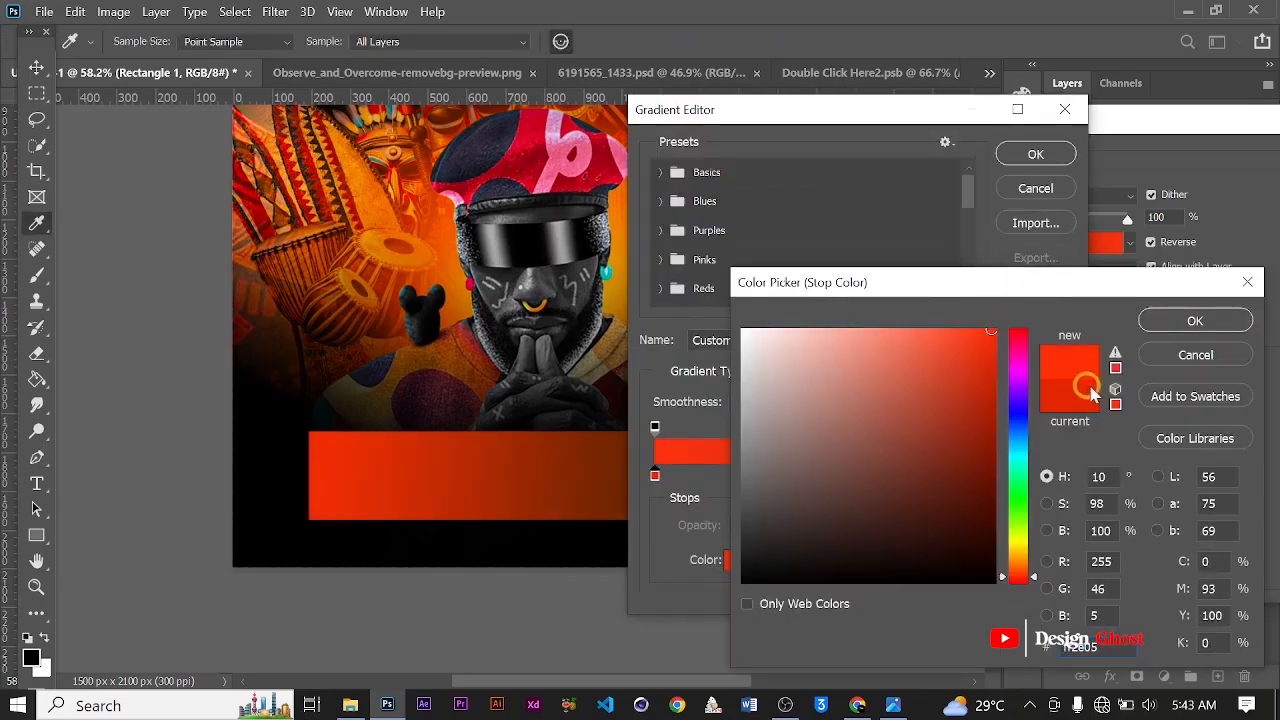
click(1200, 321)
Try the orange-brown ad4500 for the gradient's last stop.
click(1060, 471)
click(747, 562)
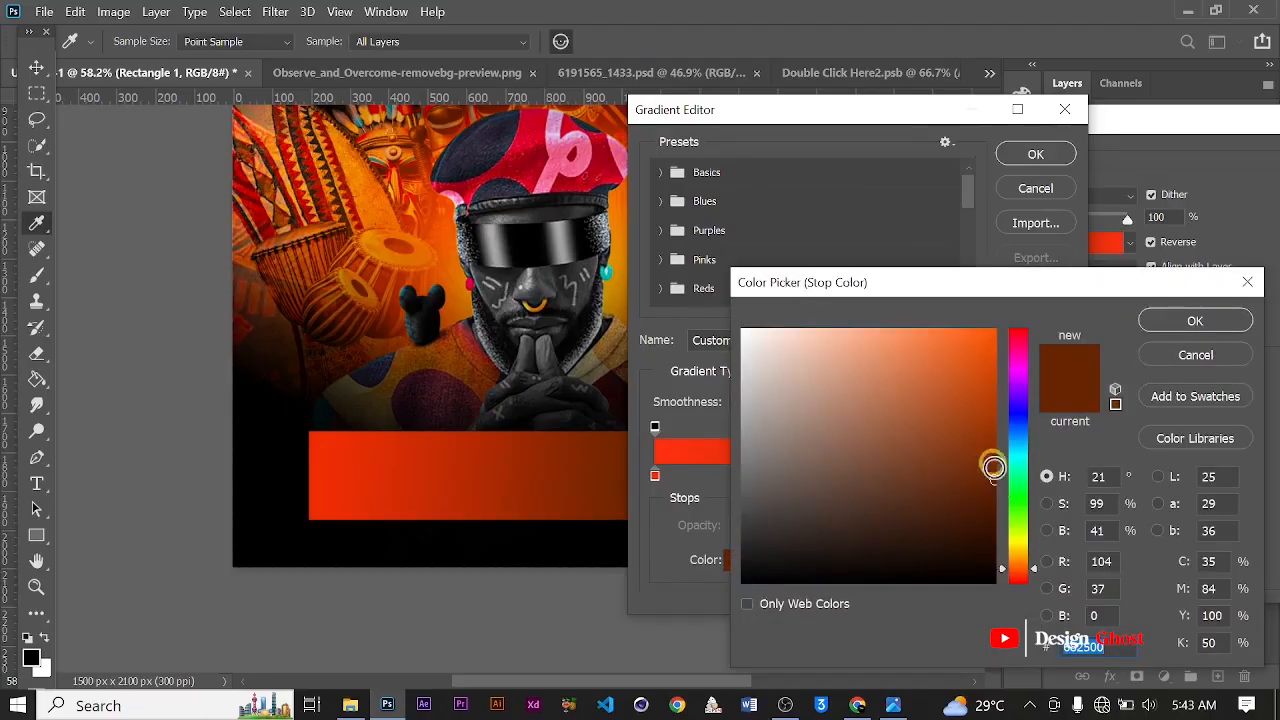
drag(1030, 570, 1040, 567)
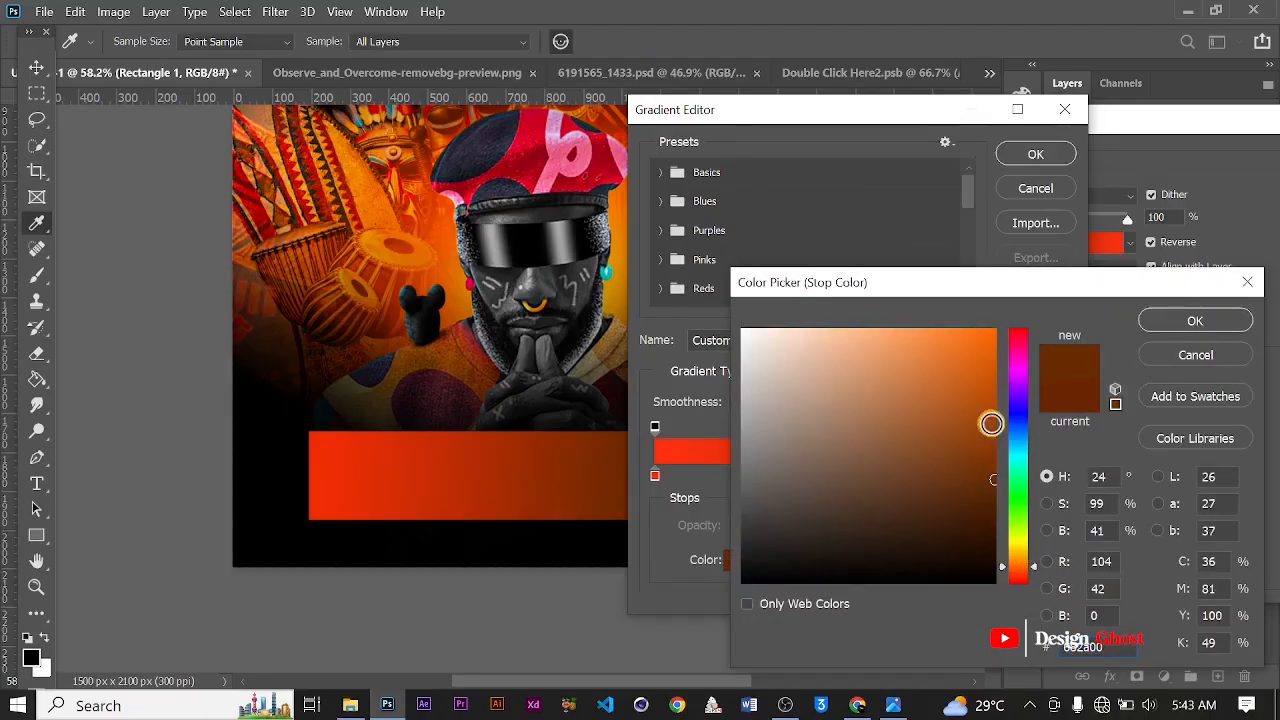
mouse_move(991, 423)
mouse_down()
mouse_move(1006, 380)
mouse_move(1012, 409)
mouse_move(995, 411)
mouse_up()
click(1190, 322)
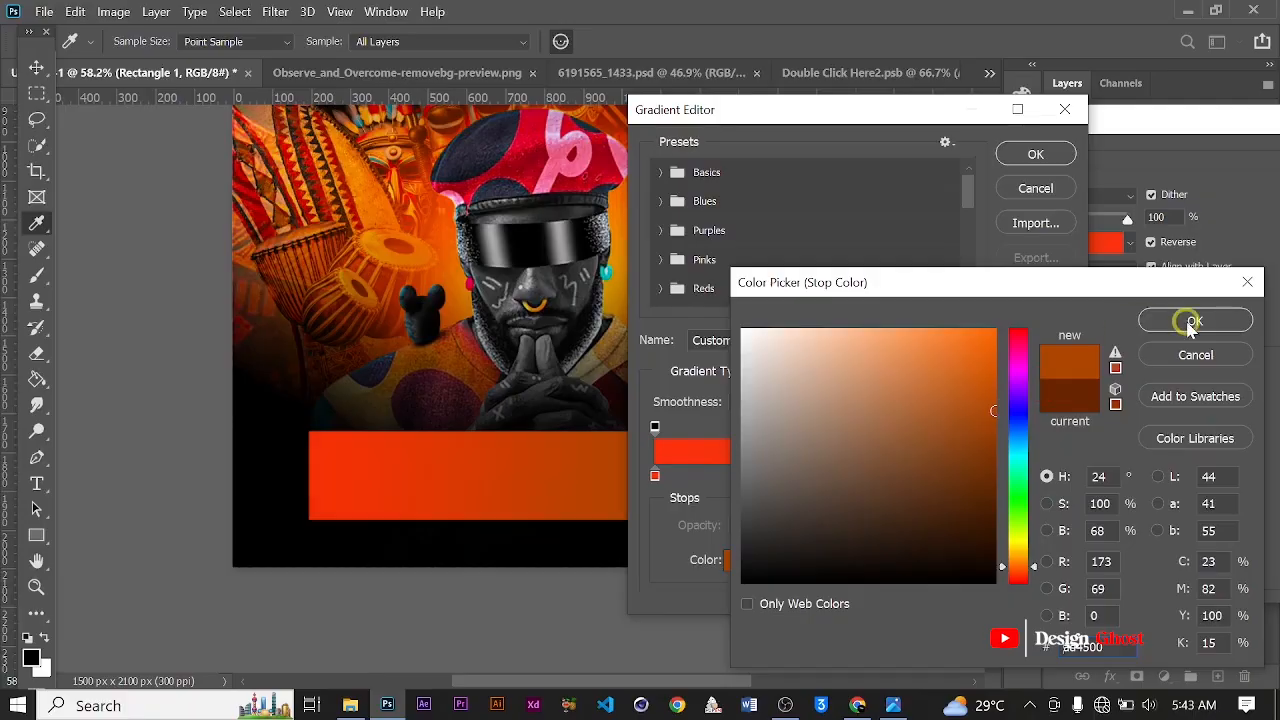
click(390, 465)
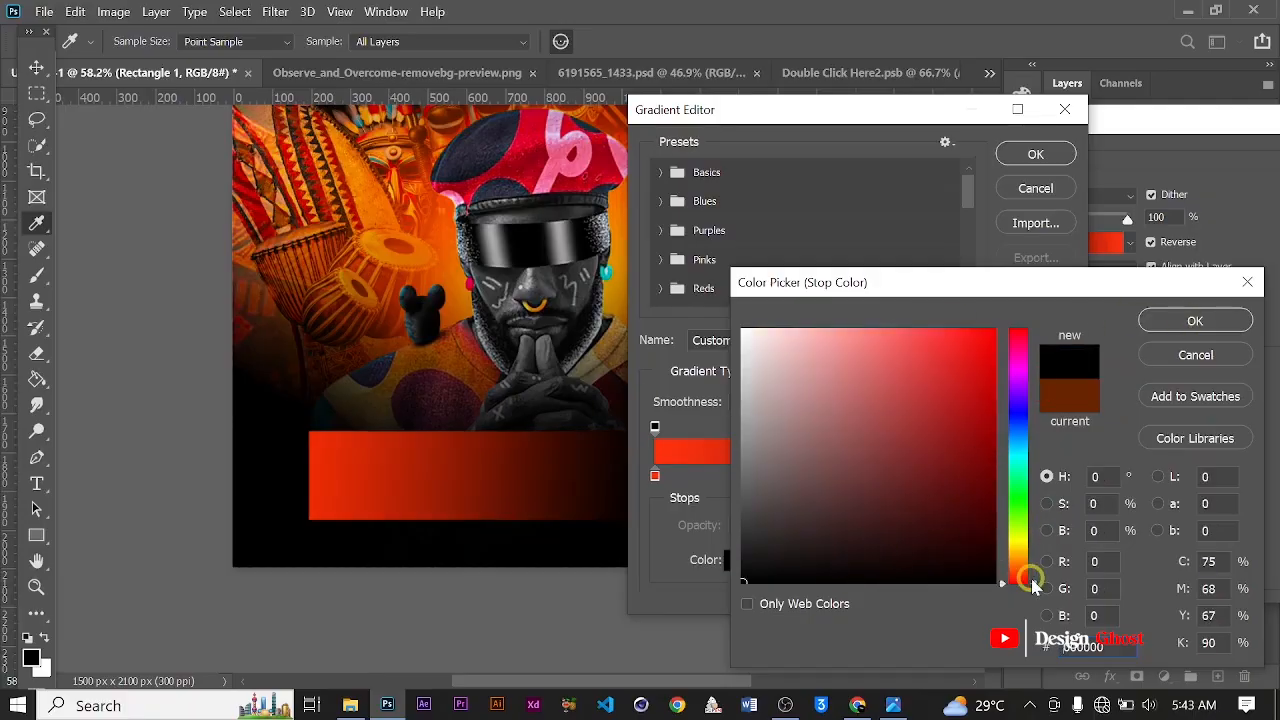
Set the gradient's last stop to the dark red a50b00 and accept the edited gradient.
drag(1033, 585, 1000, 455)
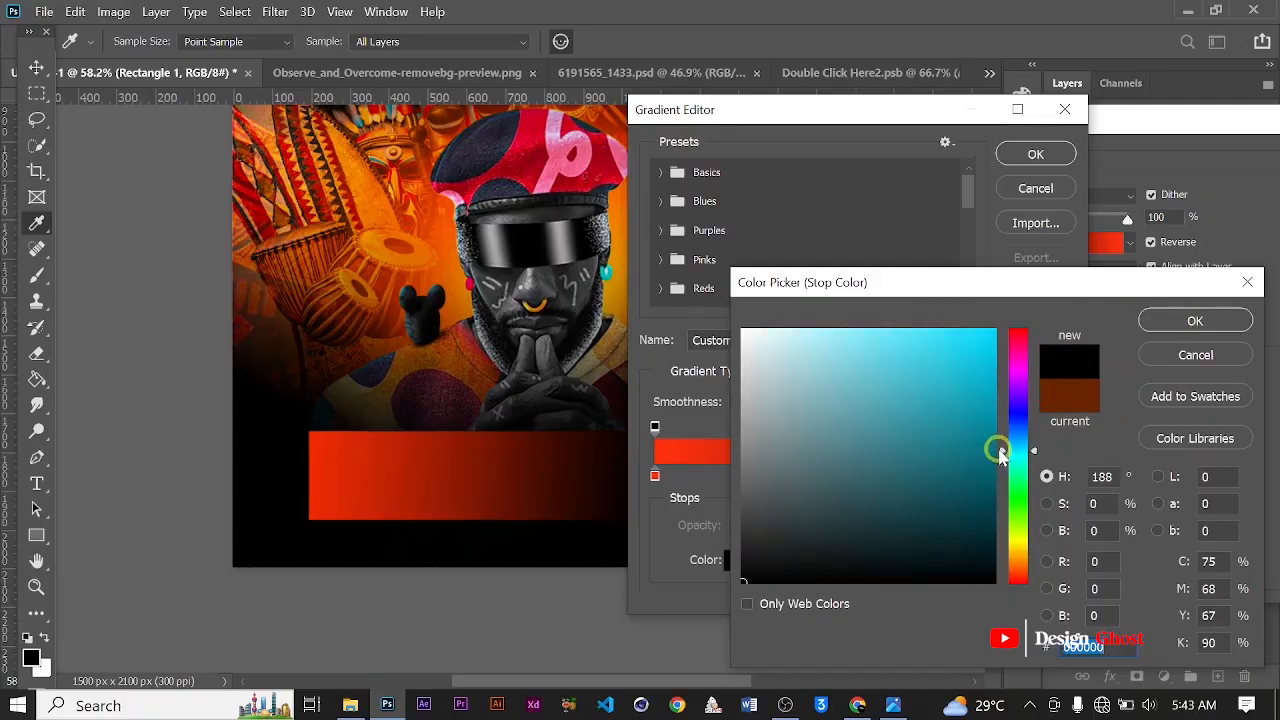
click(1020, 567)
mouse_move(977, 502)
mouse_down()
mouse_move(1011, 474)
mouse_move(1027, 420)
mouse_move(1020, 471)
mouse_move(993, 482)
mouse_up()
click(344, 186)
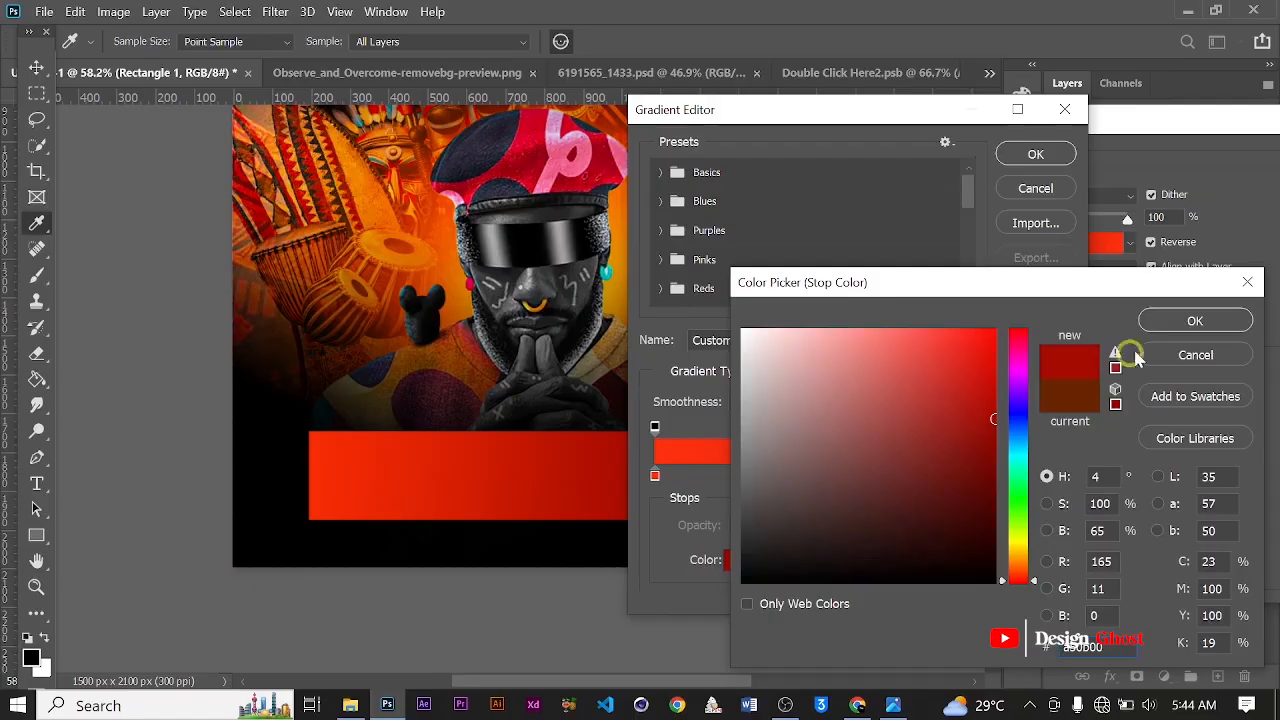
click(1194, 320)
click(1035, 153)
Add a 5 px outside stroke to the banner rectangle and accept the layer style.
drag(1097, 122, 946, 124)
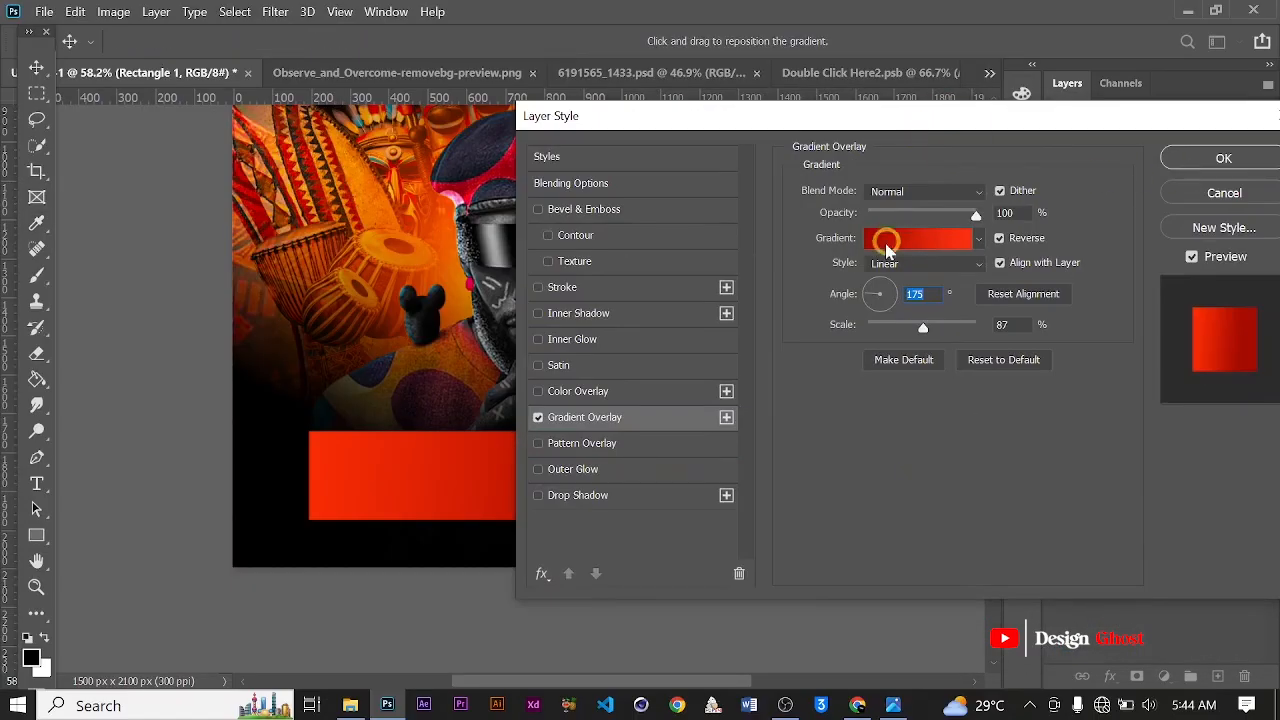
click(592, 287)
text(5)
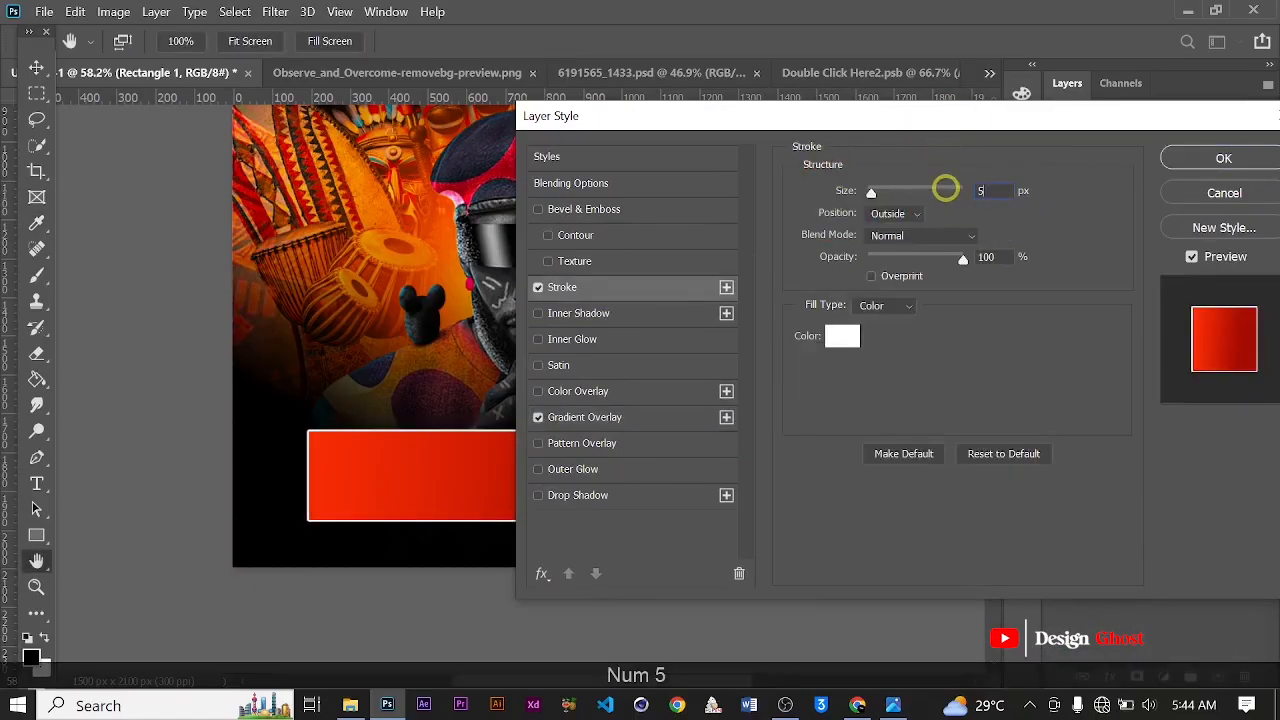
key(Return)
click(846, 346)
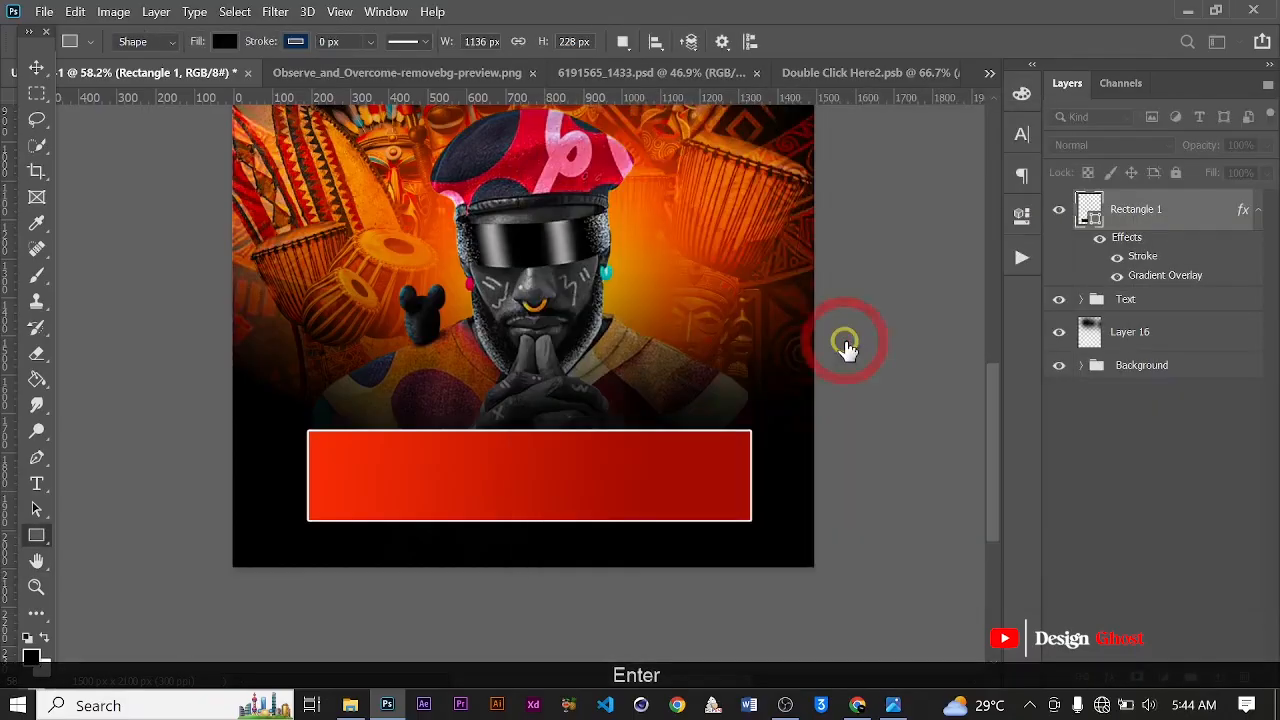
Change the banner's stroke colour to the bright orange ff6000 and accept the layer style.
click(751, 154)
click(1110, 677)
click(1186, 529)
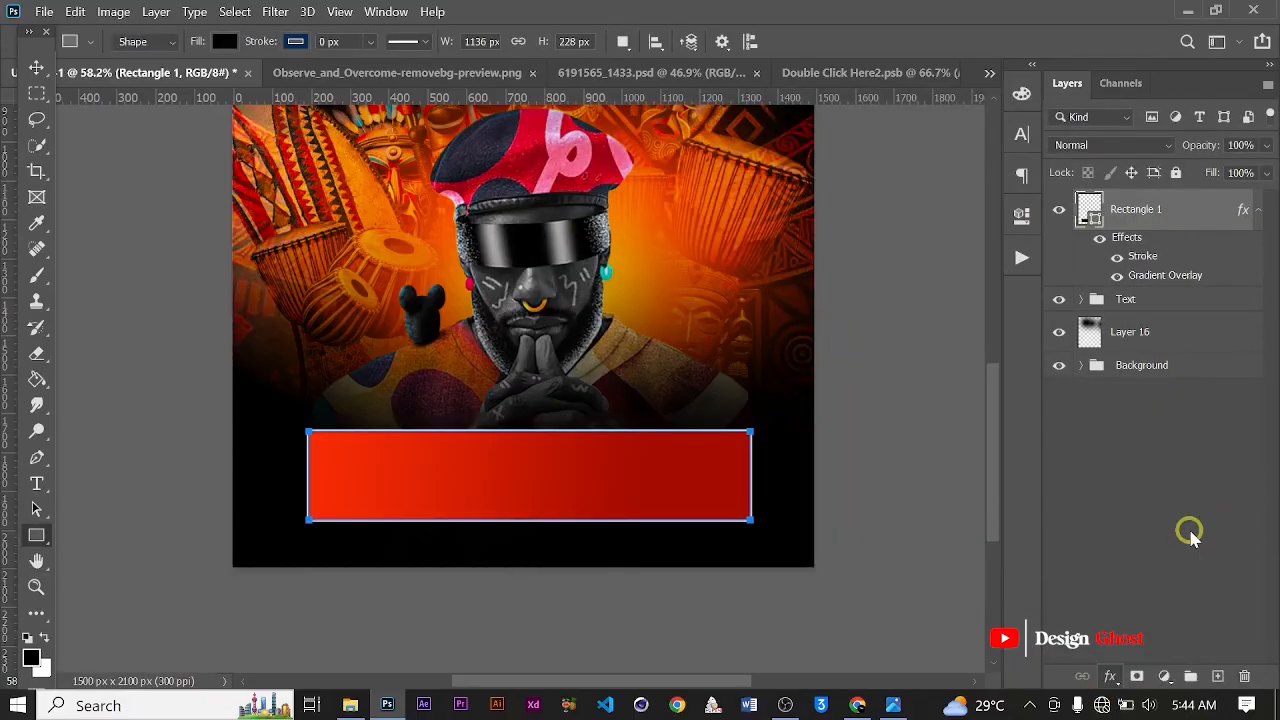
click(1066, 357)
click(326, 487)
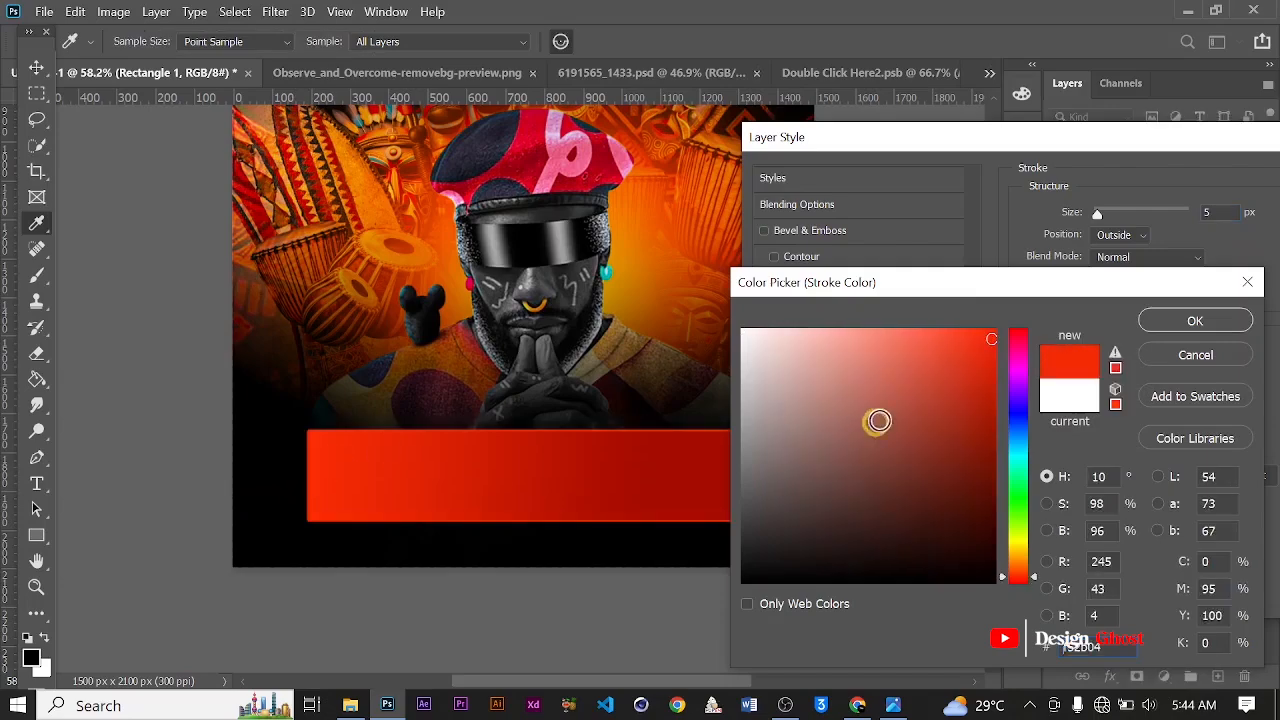
drag(989, 345, 1004, 288)
drag(1034, 575, 1034, 572)
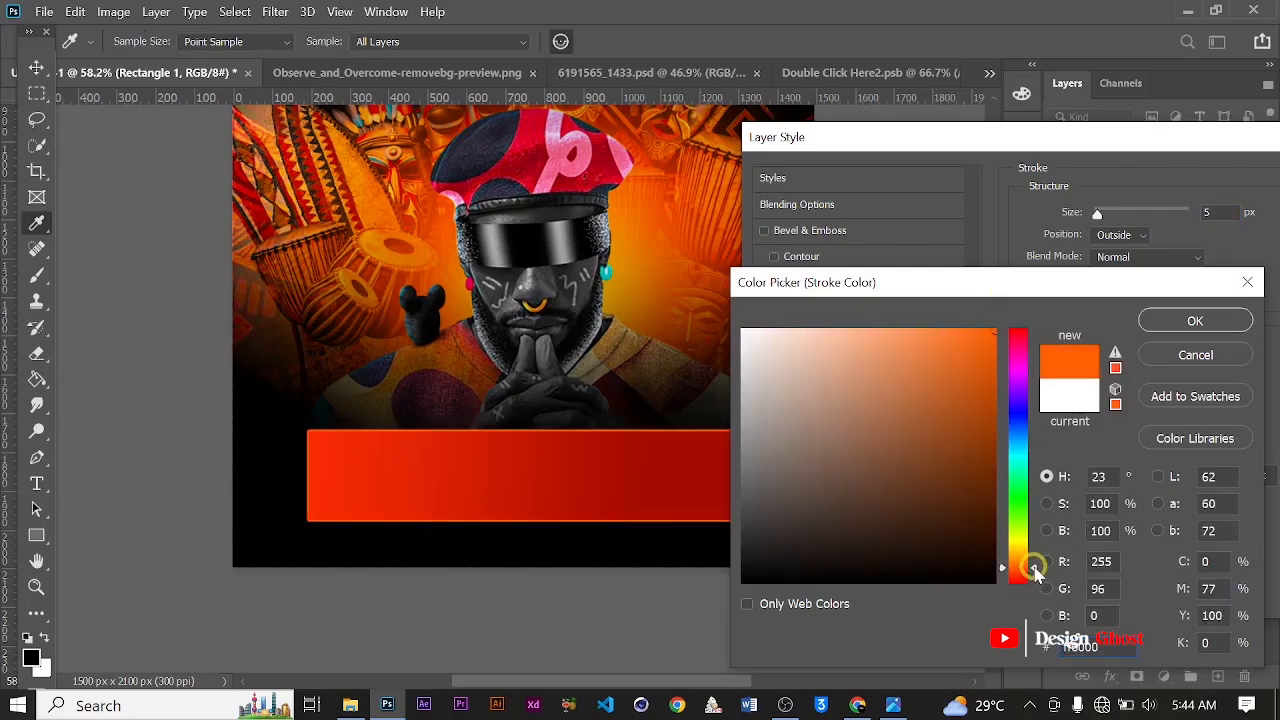
click(1195, 321)
click(1097, 143)
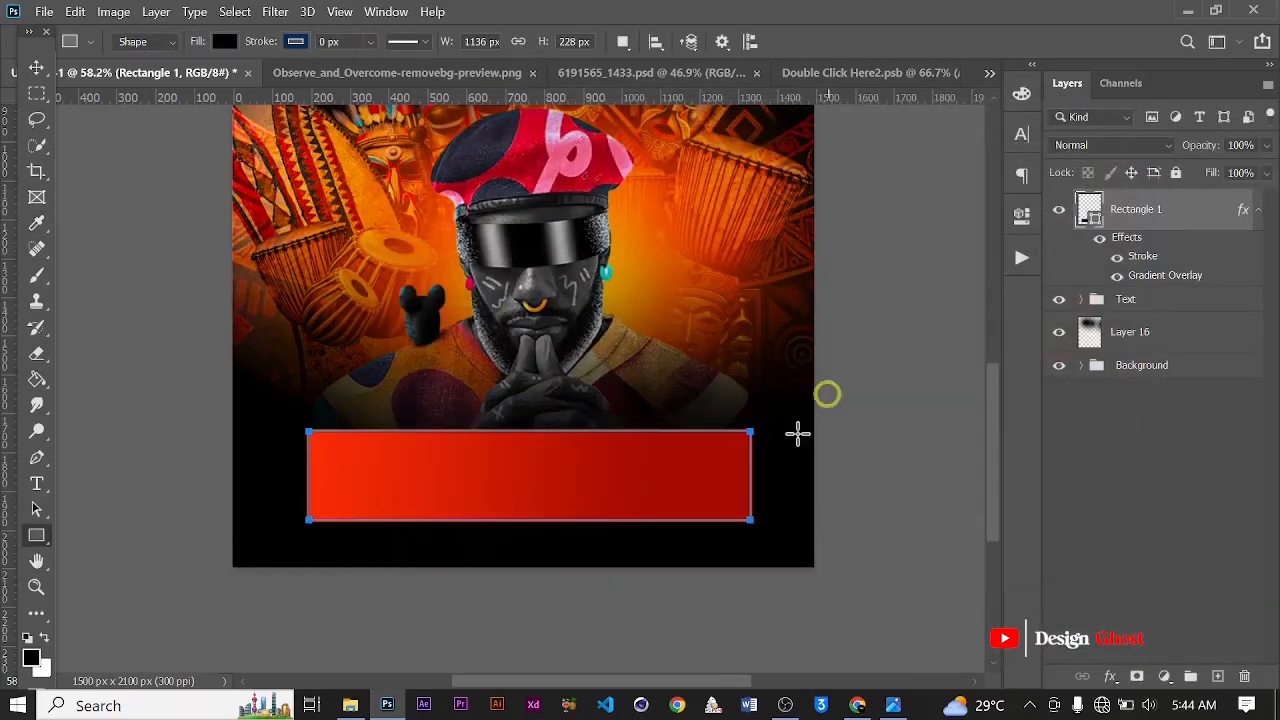
Duplicate the banner rectangle directly above the original and nudge the copy so their adjoining borders overlap as one line.
scroll(505, 430, up, 1)
click(37, 68)
scroll(447, 440, up, 2)
drag(564, 506, 568, 384)
key(Down)
key(Down)
key(Down)
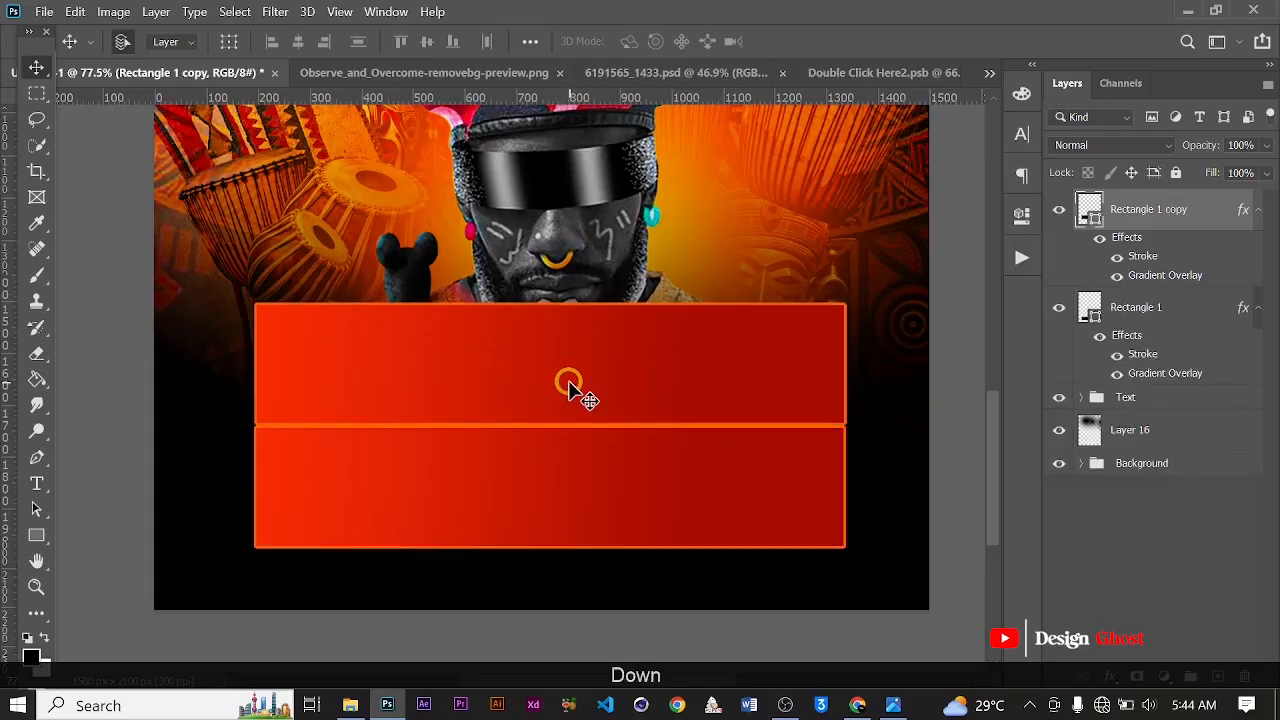
key(Down)
key(Down)
key(Left)
key(Down)
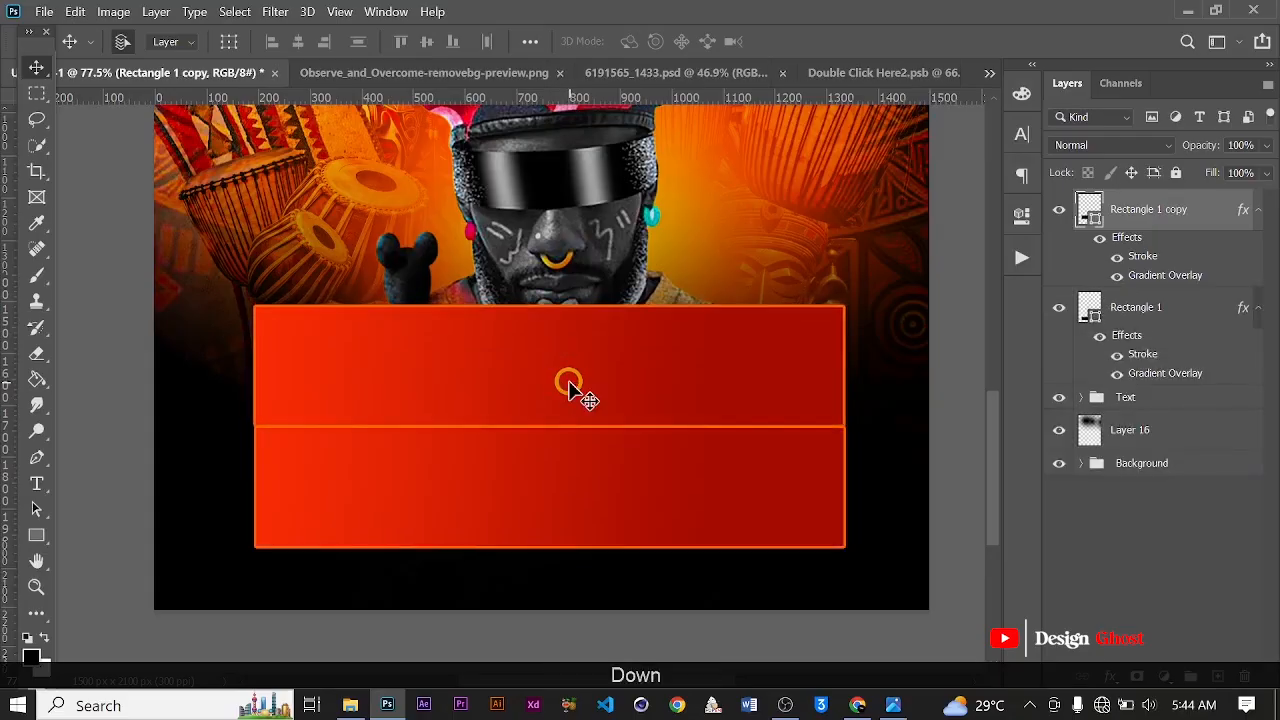
Turn off the gradient overlay on the upper rectangle, keeping its orange stroke, and accept the layer style.
click(1110, 680)
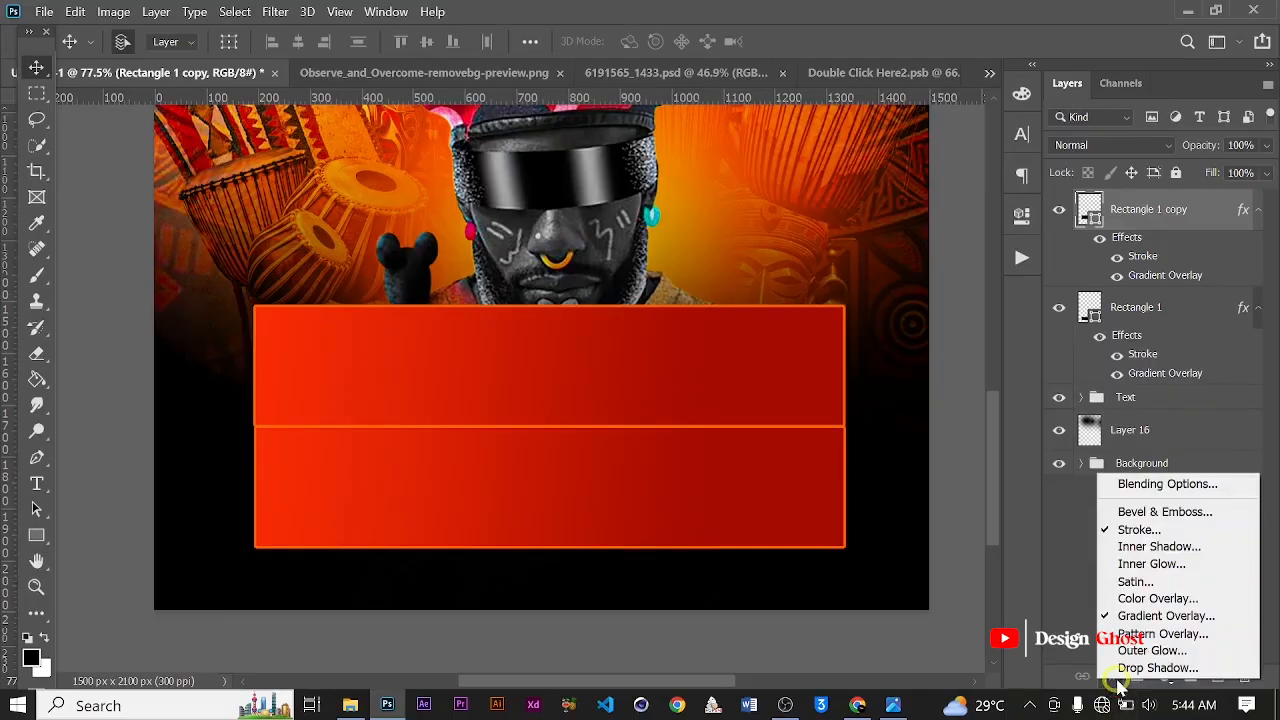
click(1164, 617)
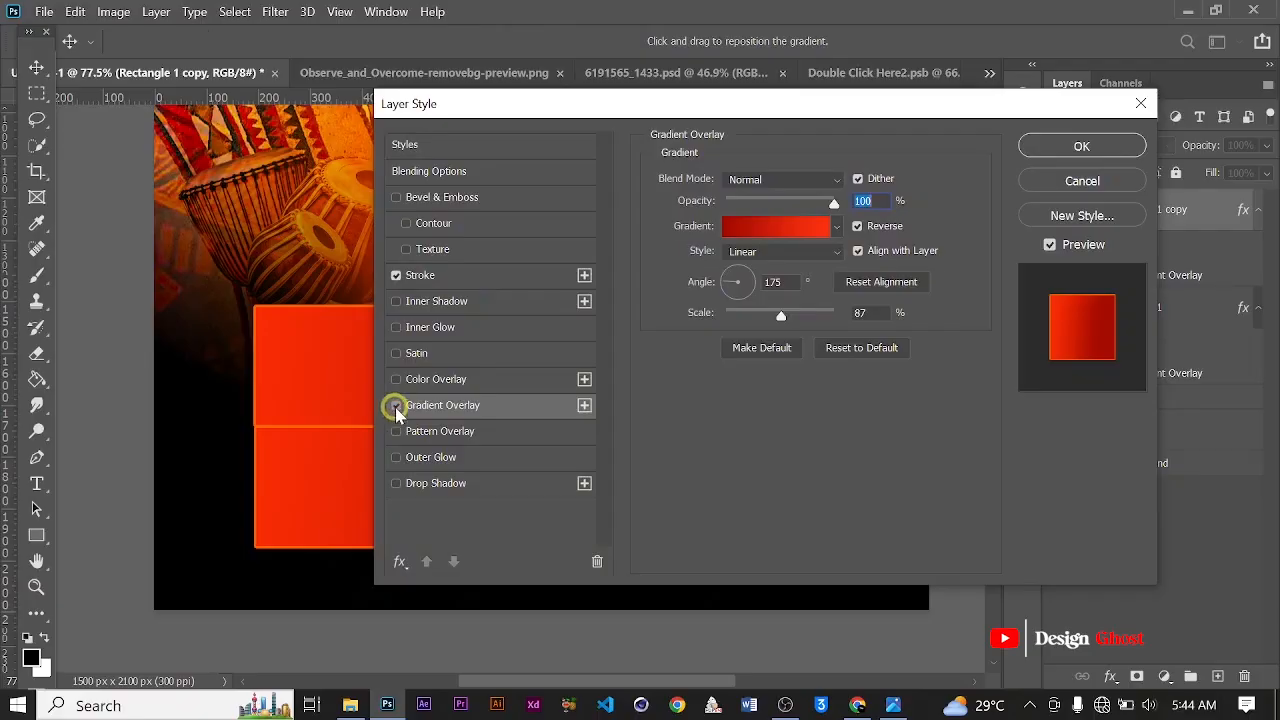
click(396, 406)
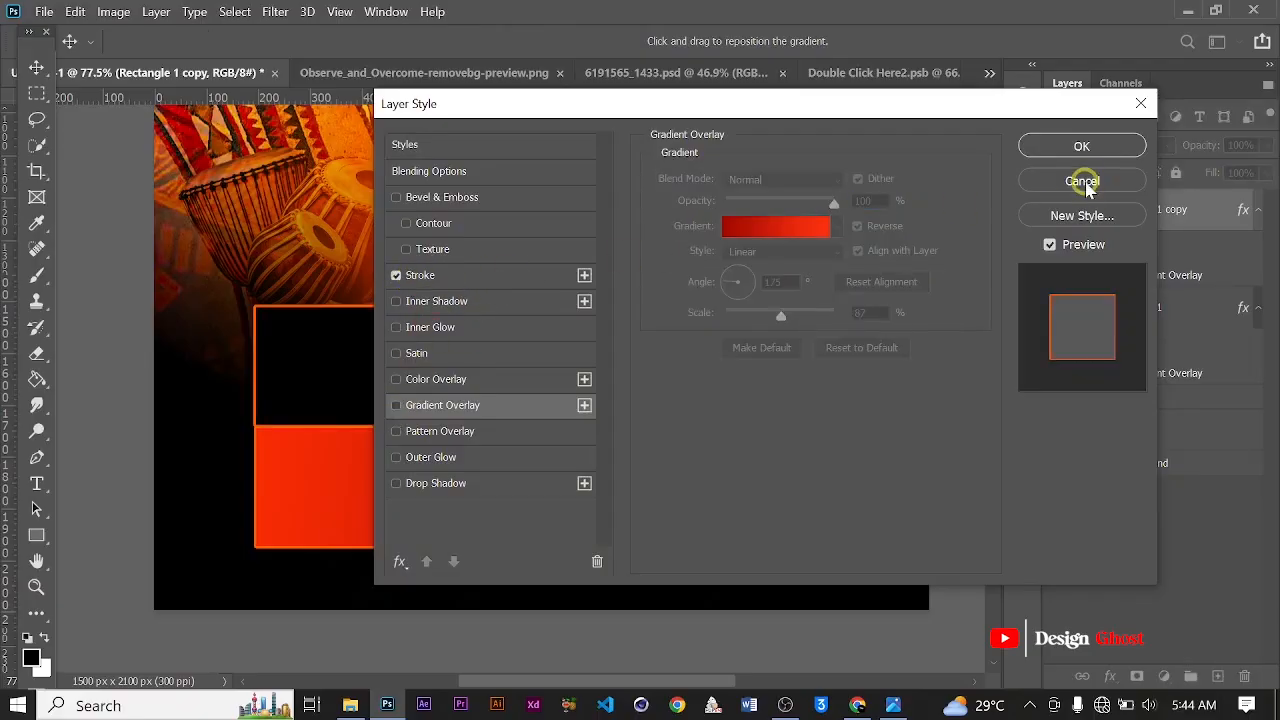
drag(707, 112, 906, 120)
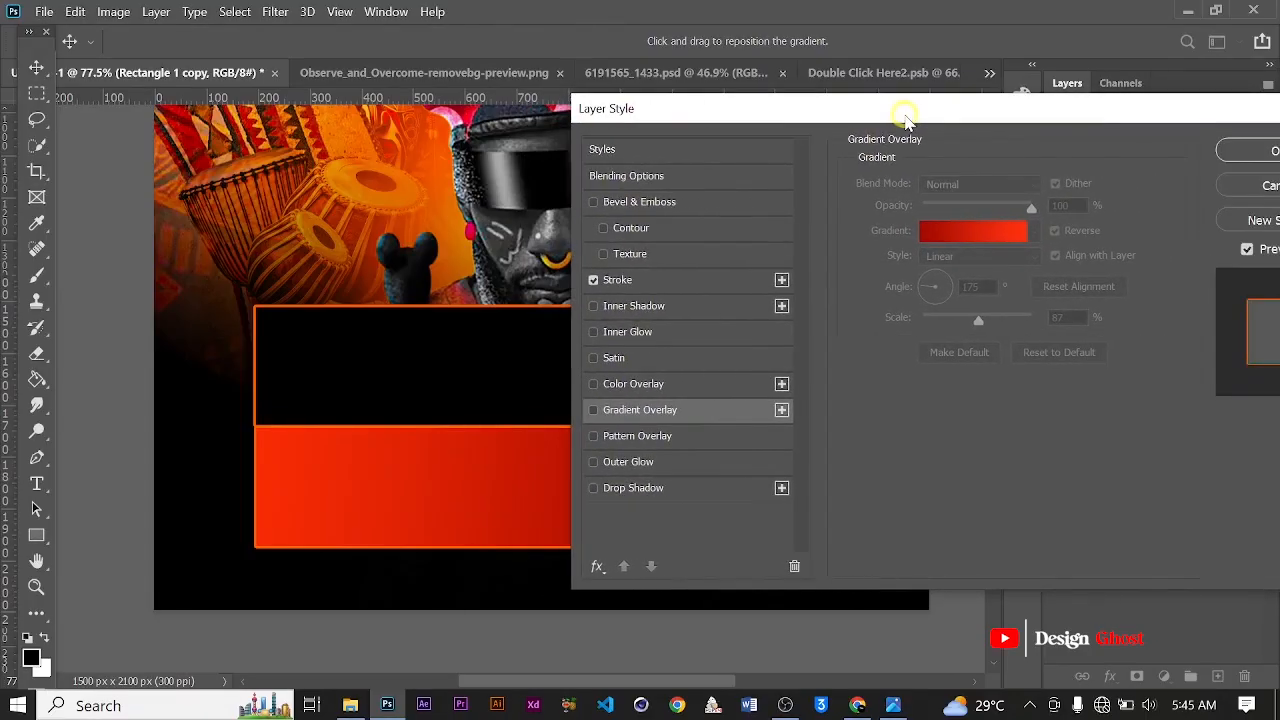
click(638, 283)
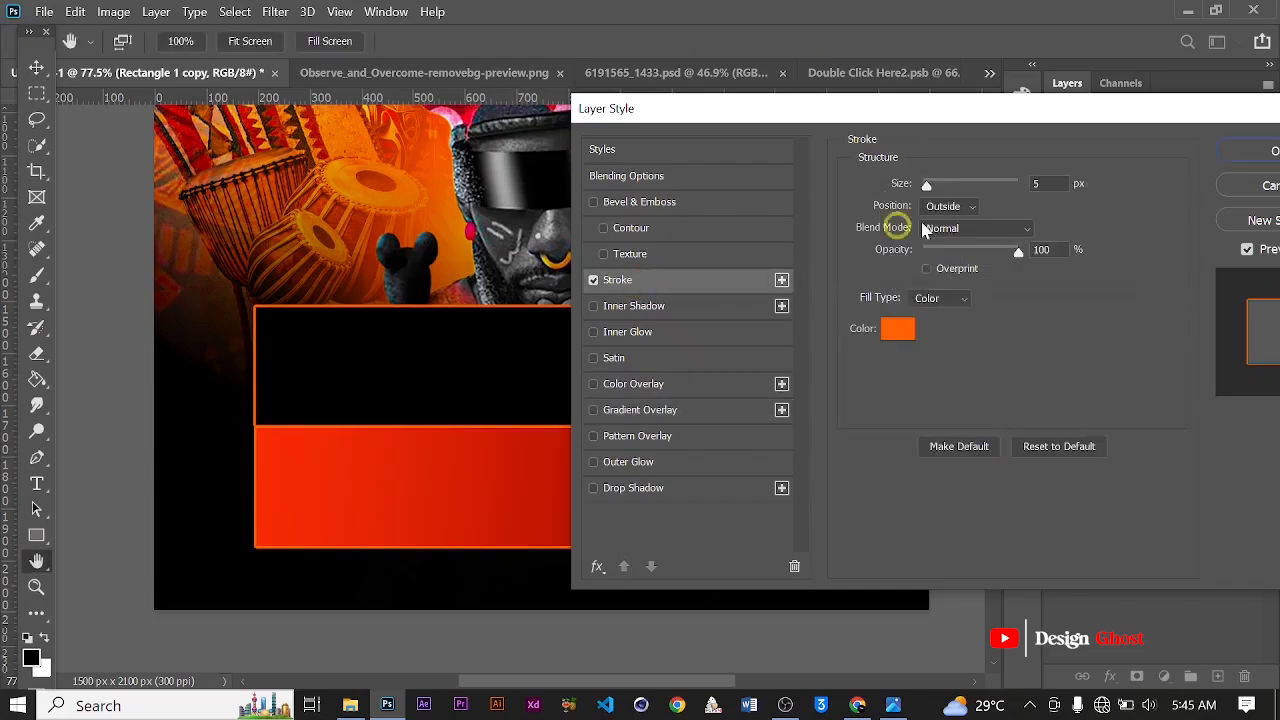
click(1272, 155)
Remove the upper rectangle's black fill, leaving only its orange outline over the man's hands.
scroll(543, 380, down, 5)
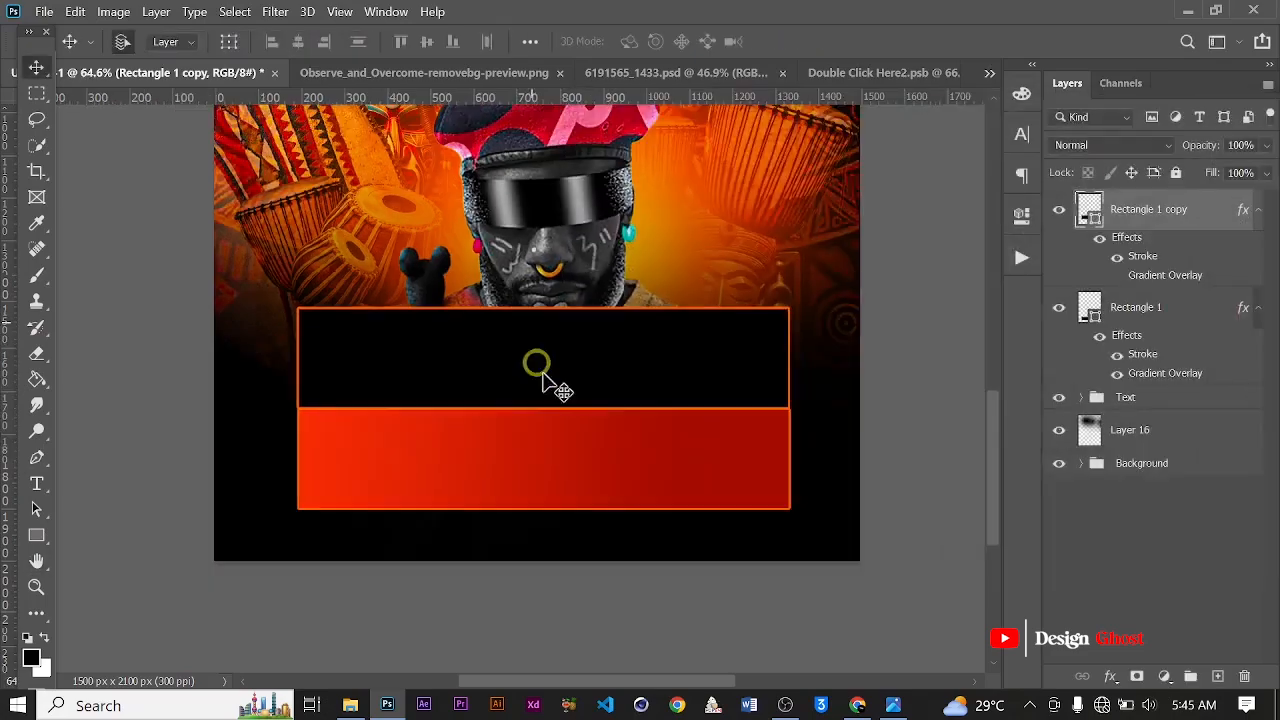
scroll(585, 414, up, 2)
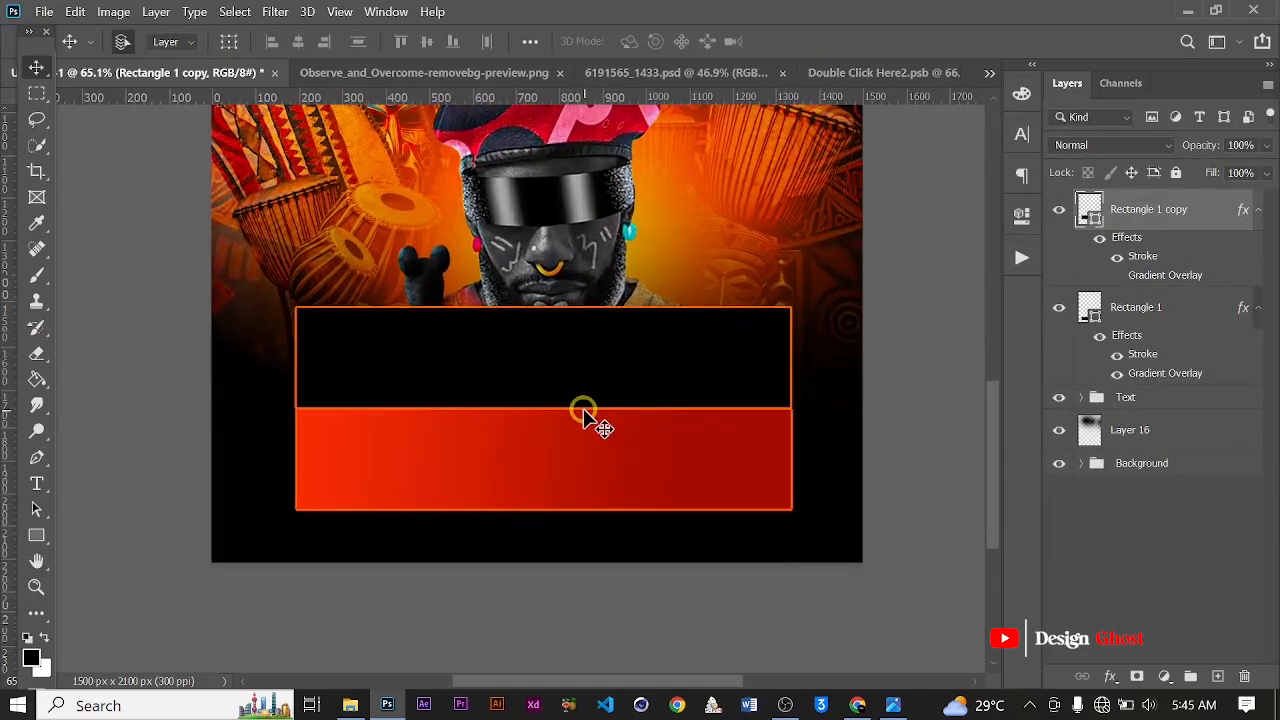
key(u)
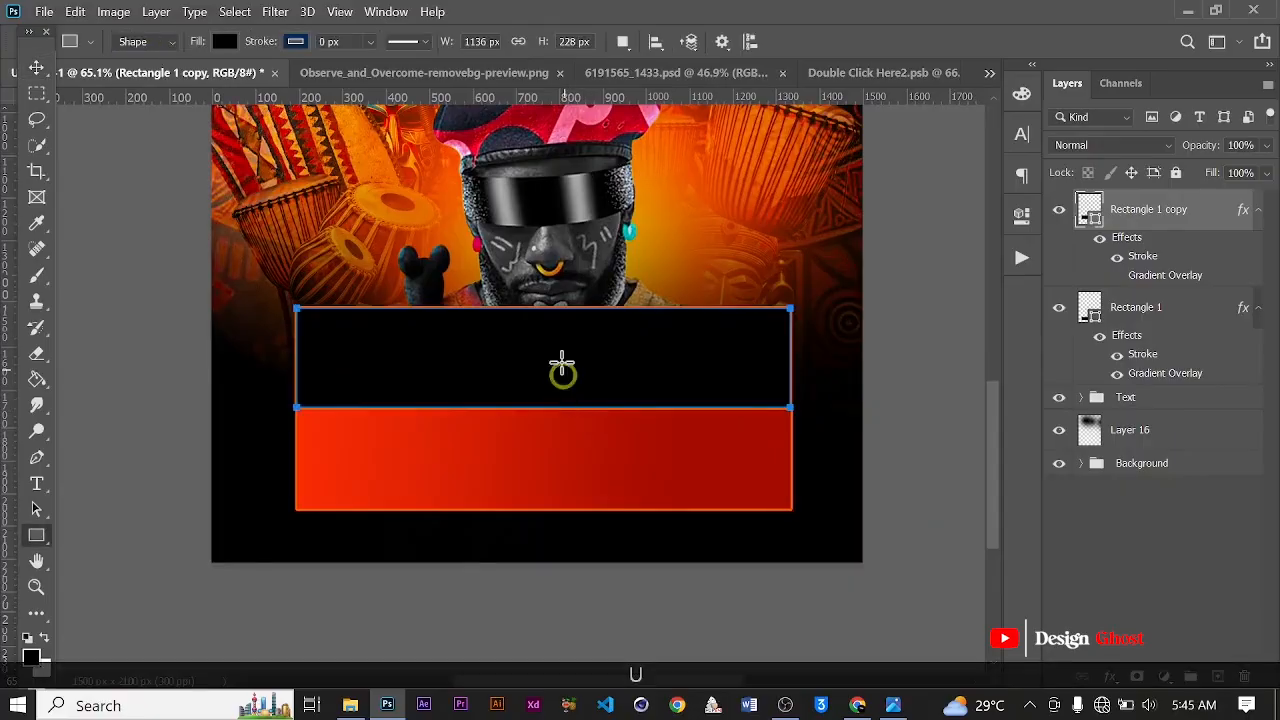
click(211, 42)
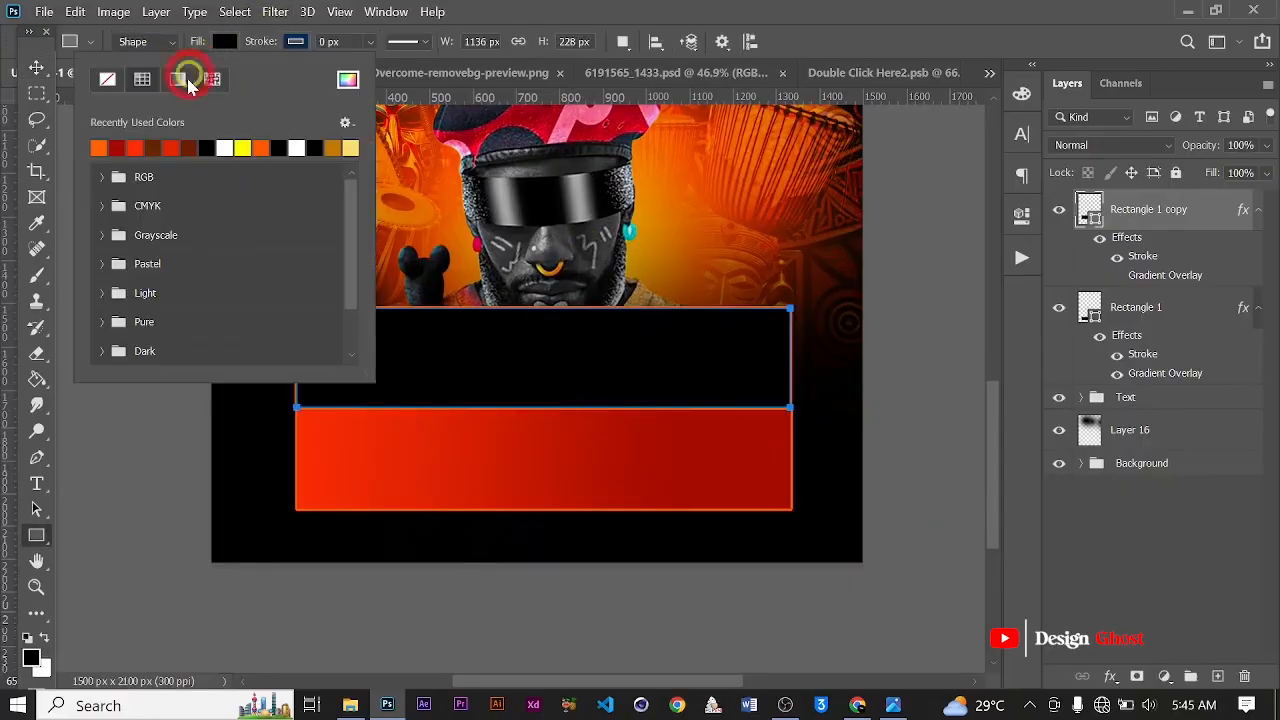
click(106, 80)
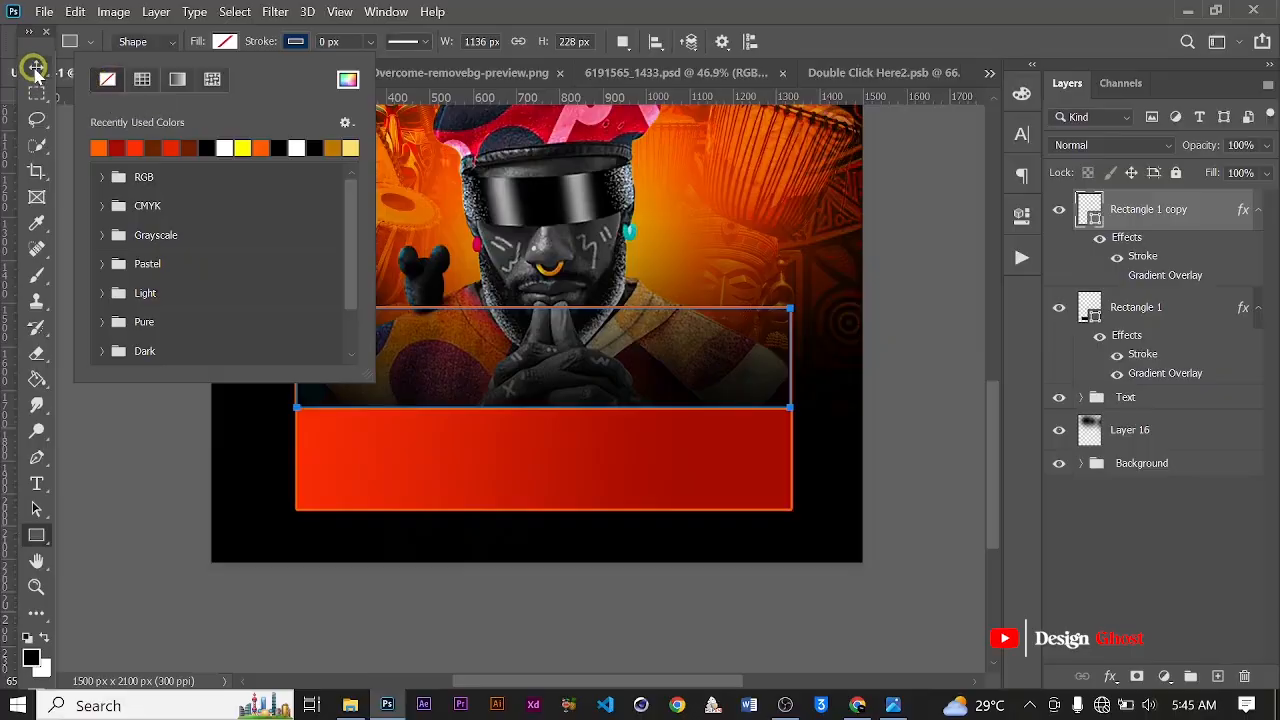
click(35, 68)
scroll(677, 323, down, 3)
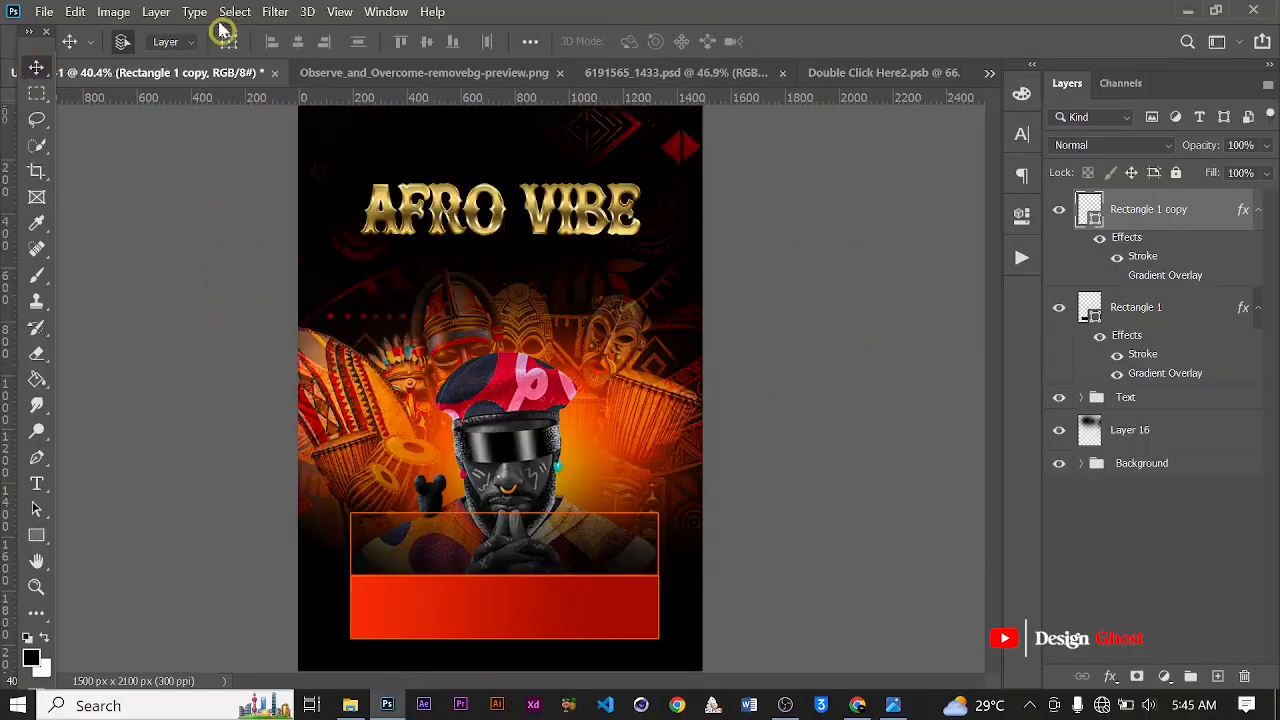
Stretch the black fade on Layer 15 upward to darken the area behind the outlined box.
scroll(643, 523, up, 6)
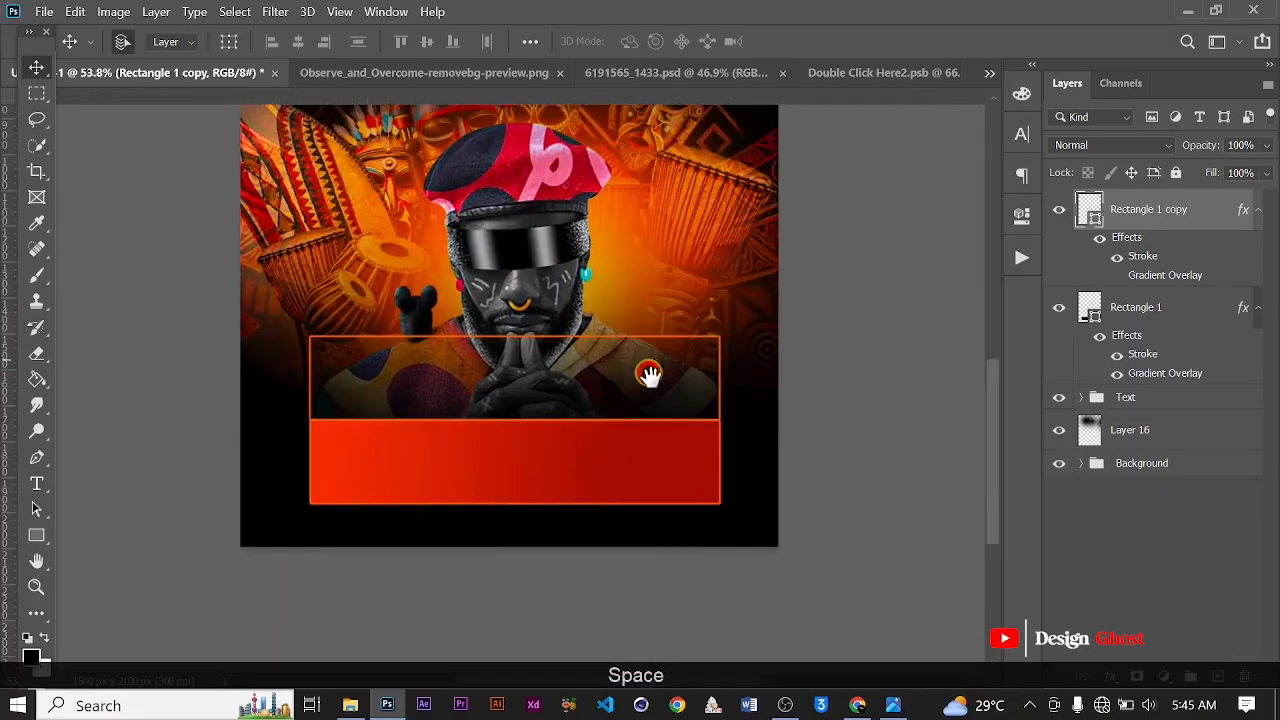
click(763, 503)
key(ctrl+t)
scroll(562, 460, up, 1)
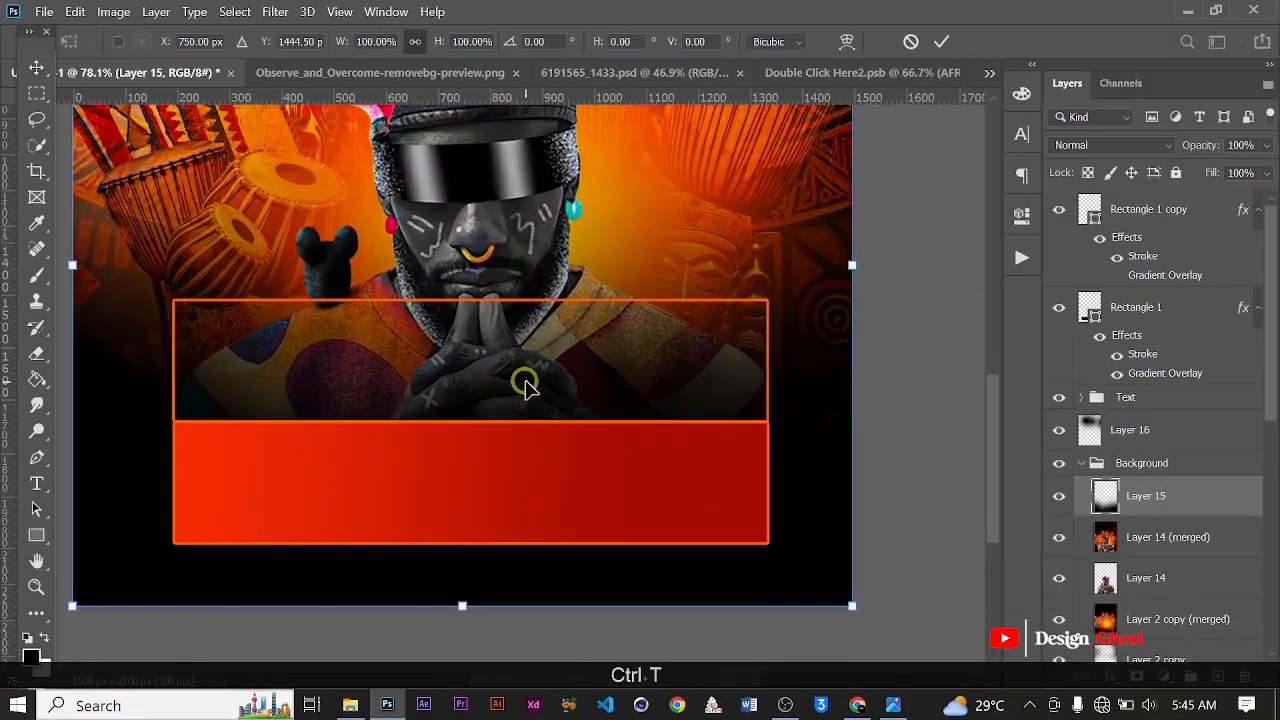
scroll(540, 360, down, 4)
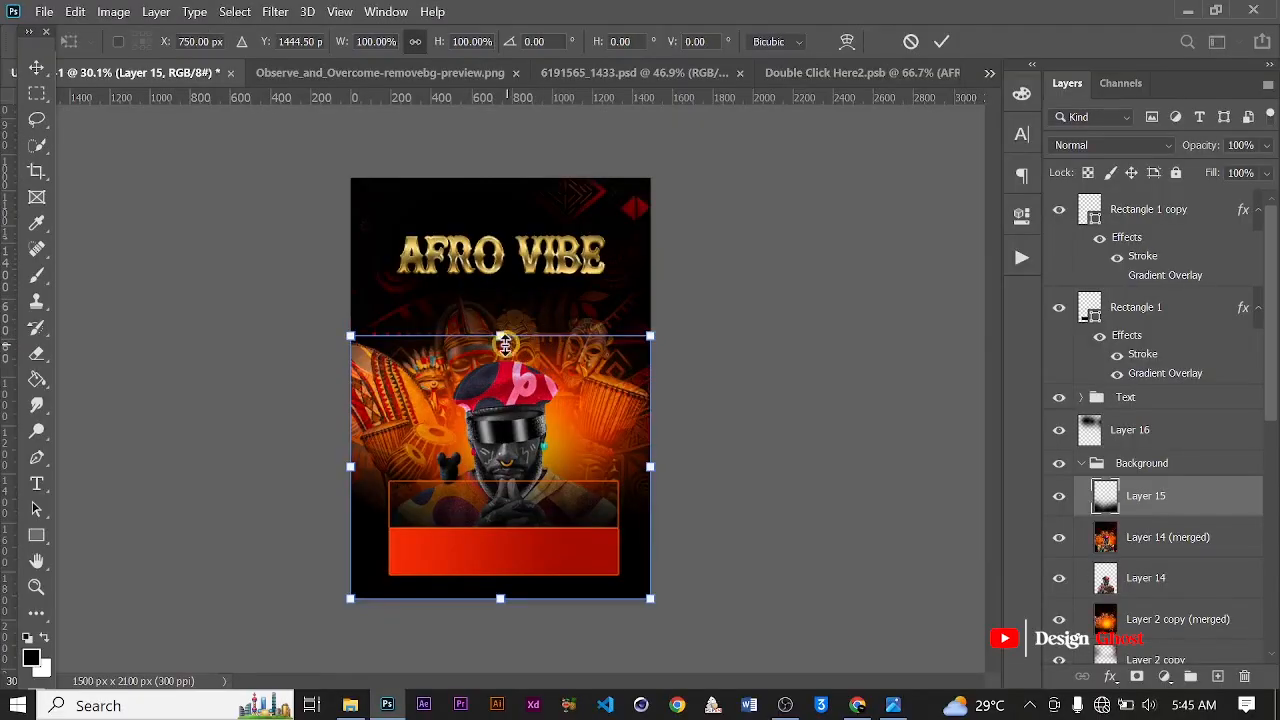
drag(498, 338, 507, 291)
key(Return)
key(ctrl+0)
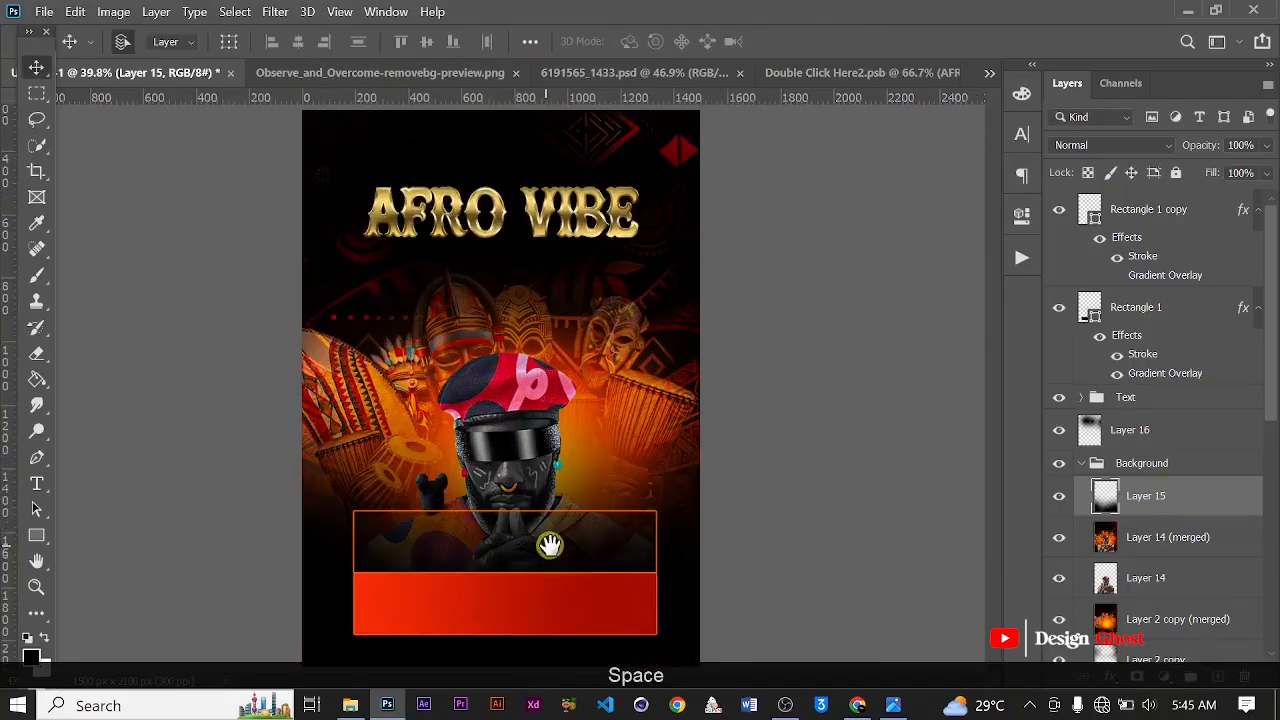
Collapse the Background layer group.
scroll(552, 546, up, 2)
drag(568, 560, 717, 360)
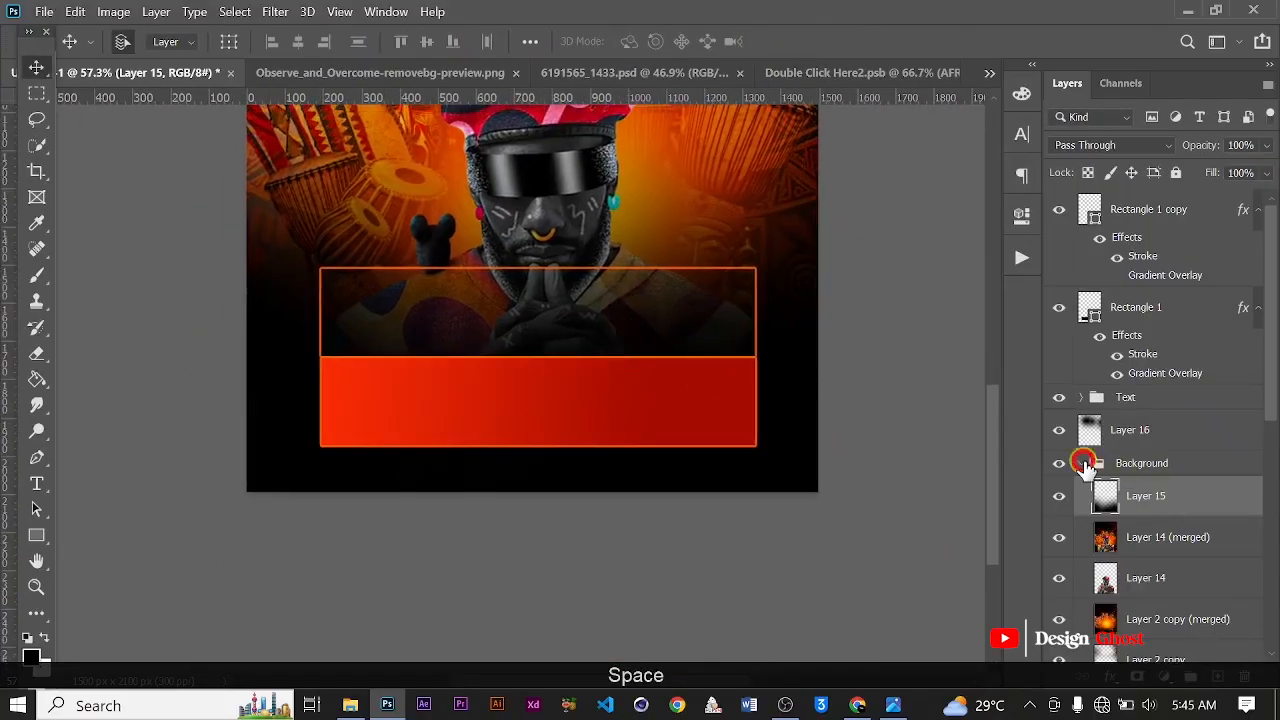
click(1083, 463)
Examine the outlined box and red banner up close and against the whole poster.
scroll(665, 389, down, 1)
scroll(647, 430, up, 3)
drag(623, 431, 648, 384)
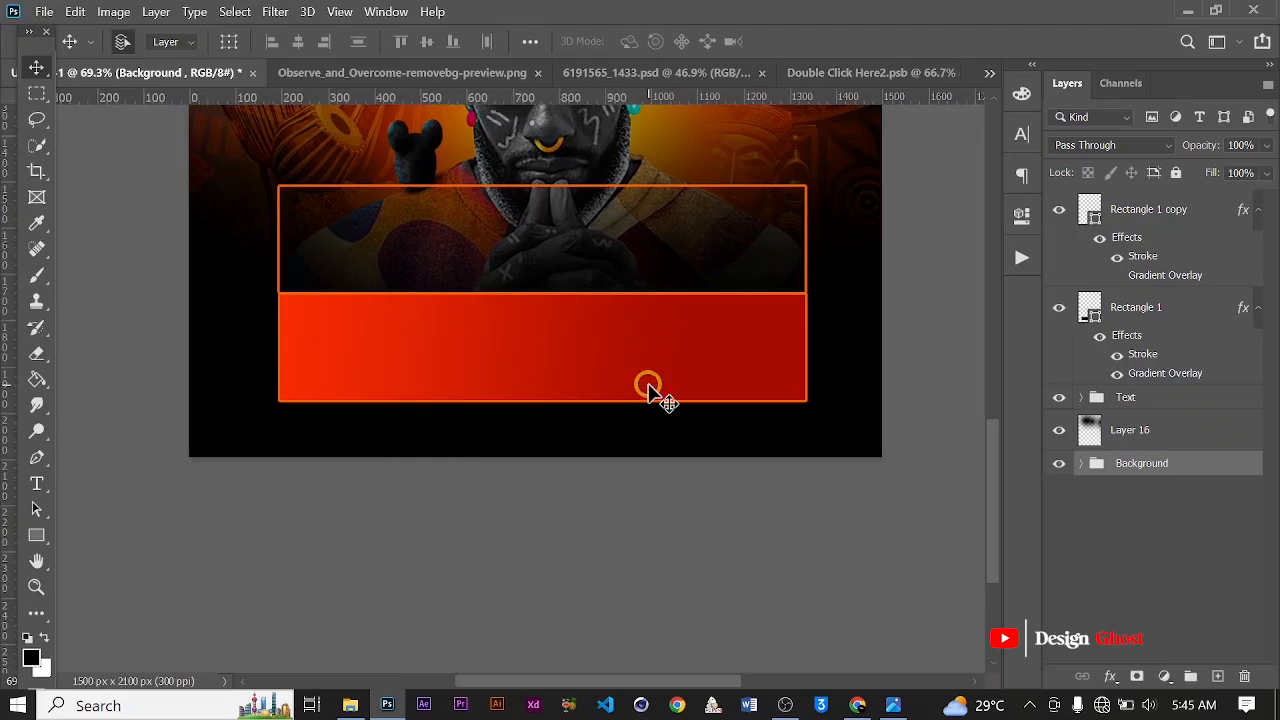
scroll(648, 388, down, 4)
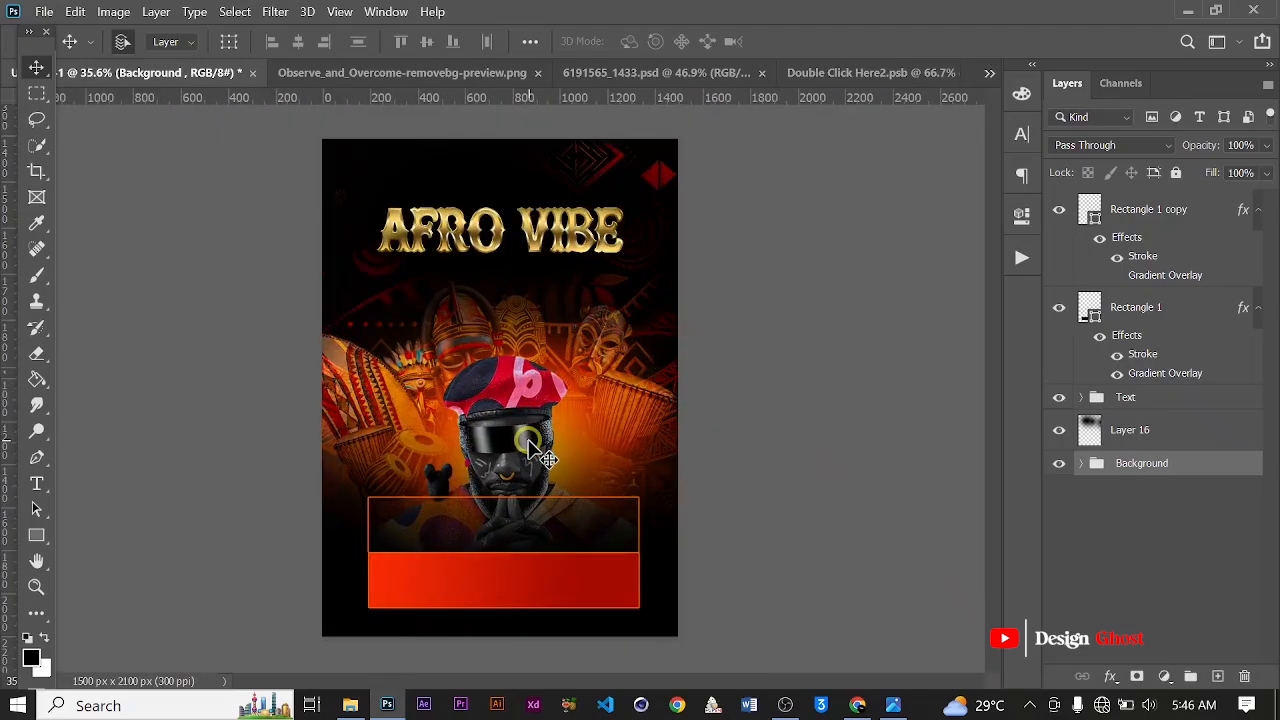
scroll(550, 535, up, 2)
drag(543, 523, 571, 417)
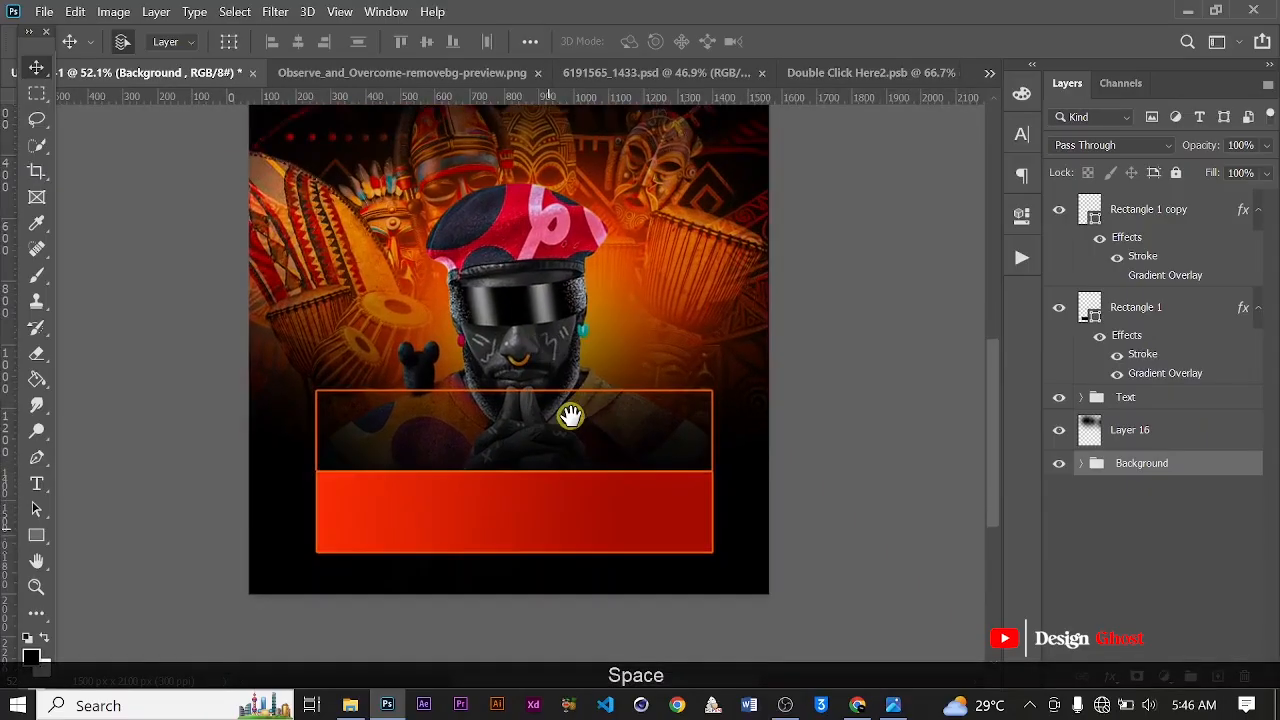
scroll(566, 420, up, 1)
scroll(566, 420, up, 2)
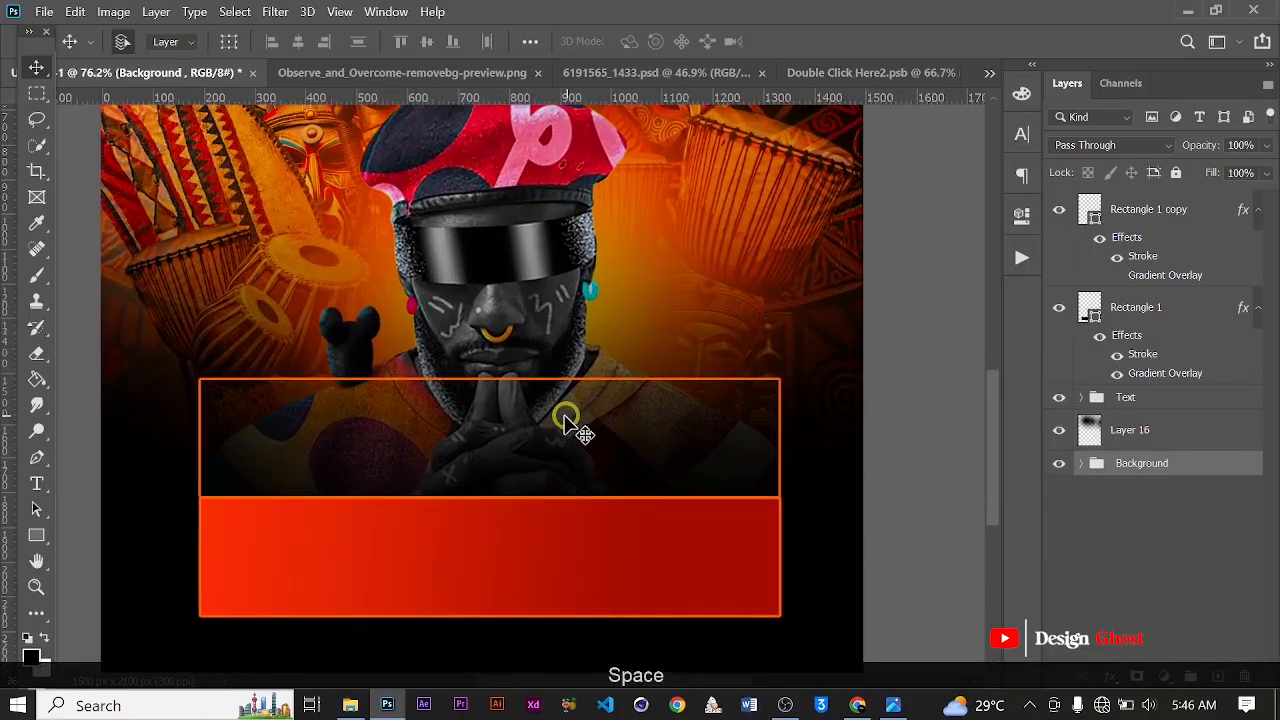
Collapse the Background layer group and make the Rectangle 1 copy layer active.
scroll(466, 449, up, 1)
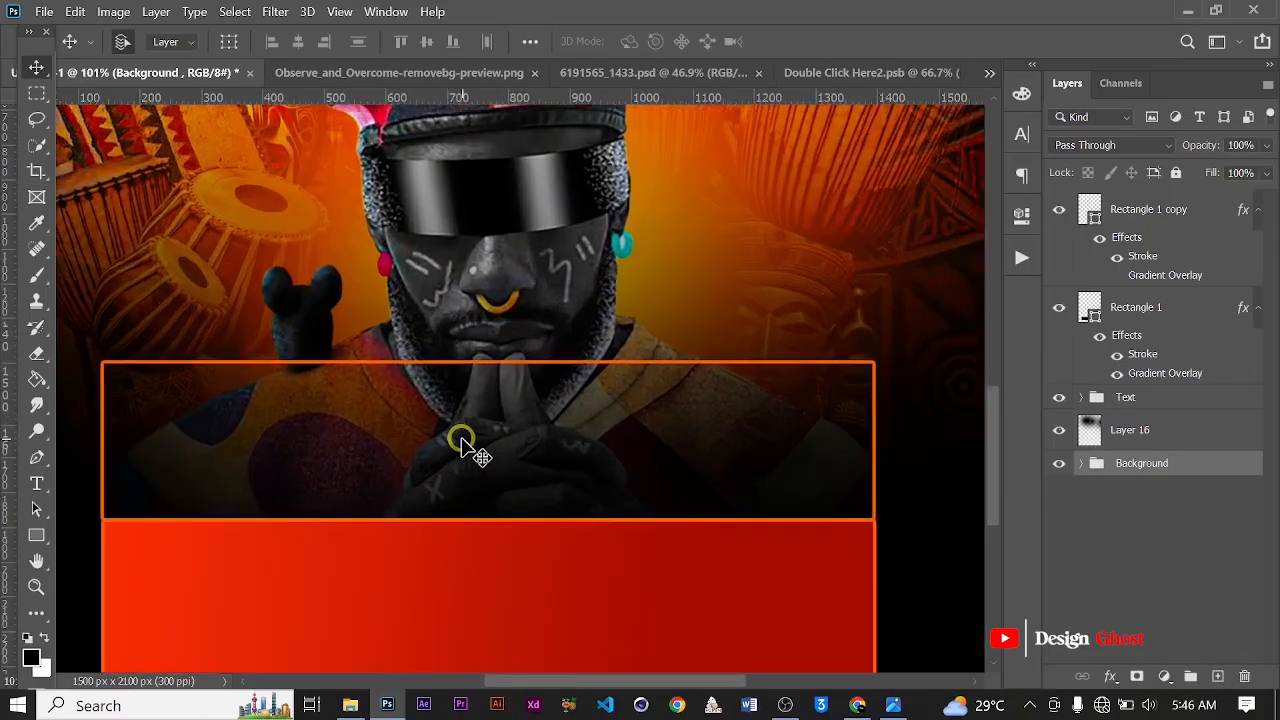
ctrl+click(874, 395)
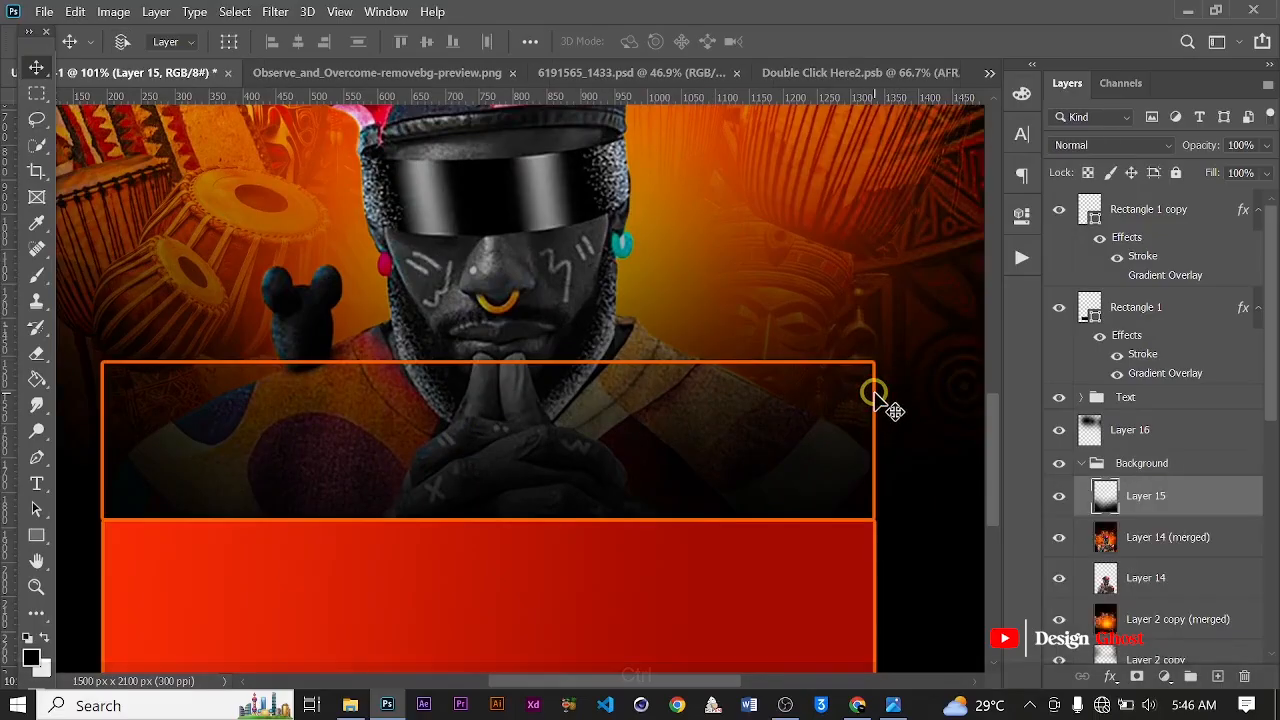
click(1083, 465)
click(1130, 213)
scroll(766, 406, down, 2)
key(ctrl+t)
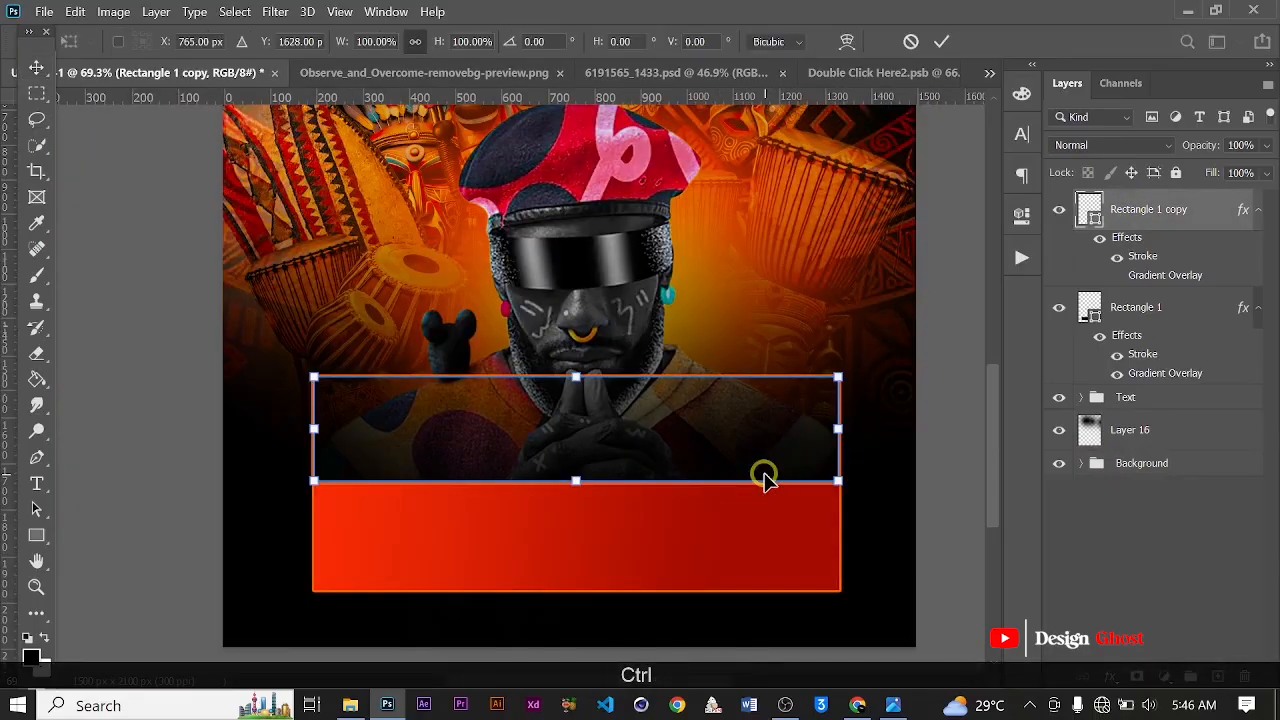
drag(837, 429, 703, 437)
key(ctrl+z)
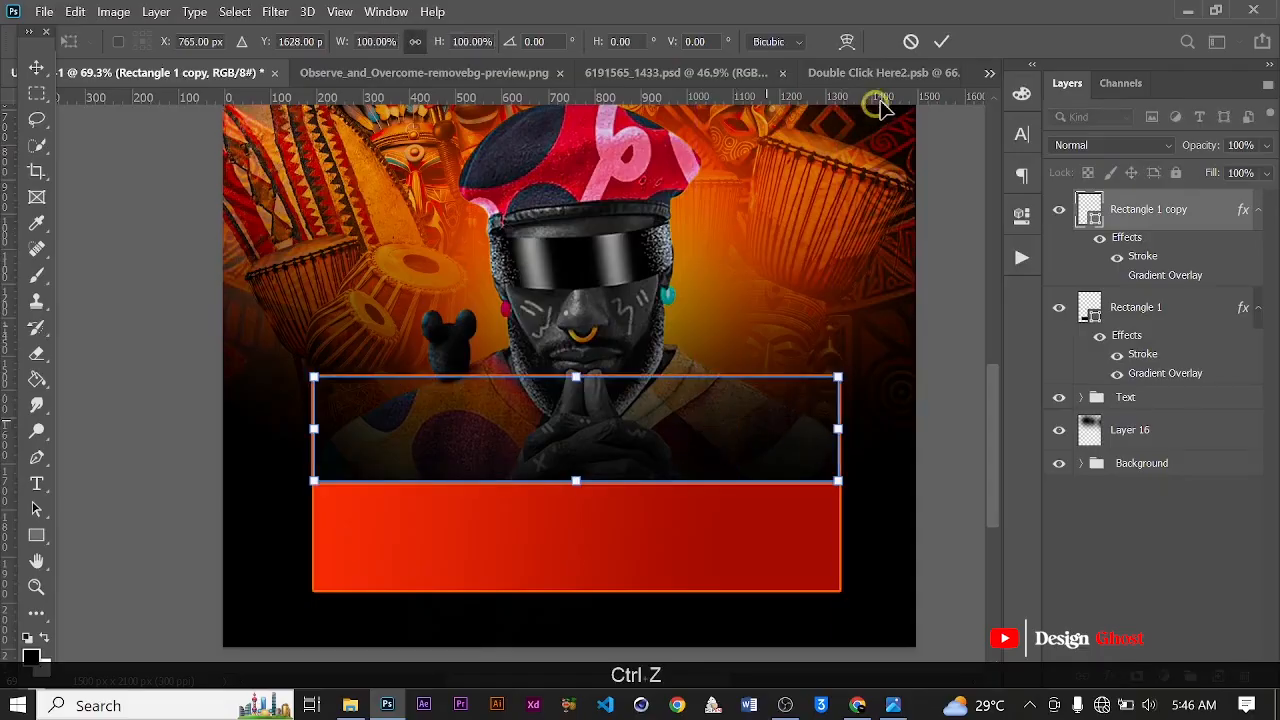
click(941, 42)
Duplicate the outlined upper box and narrow the copy to about 282 px wide, keeping its left edge aligned with the original.
key(ctrl+j)
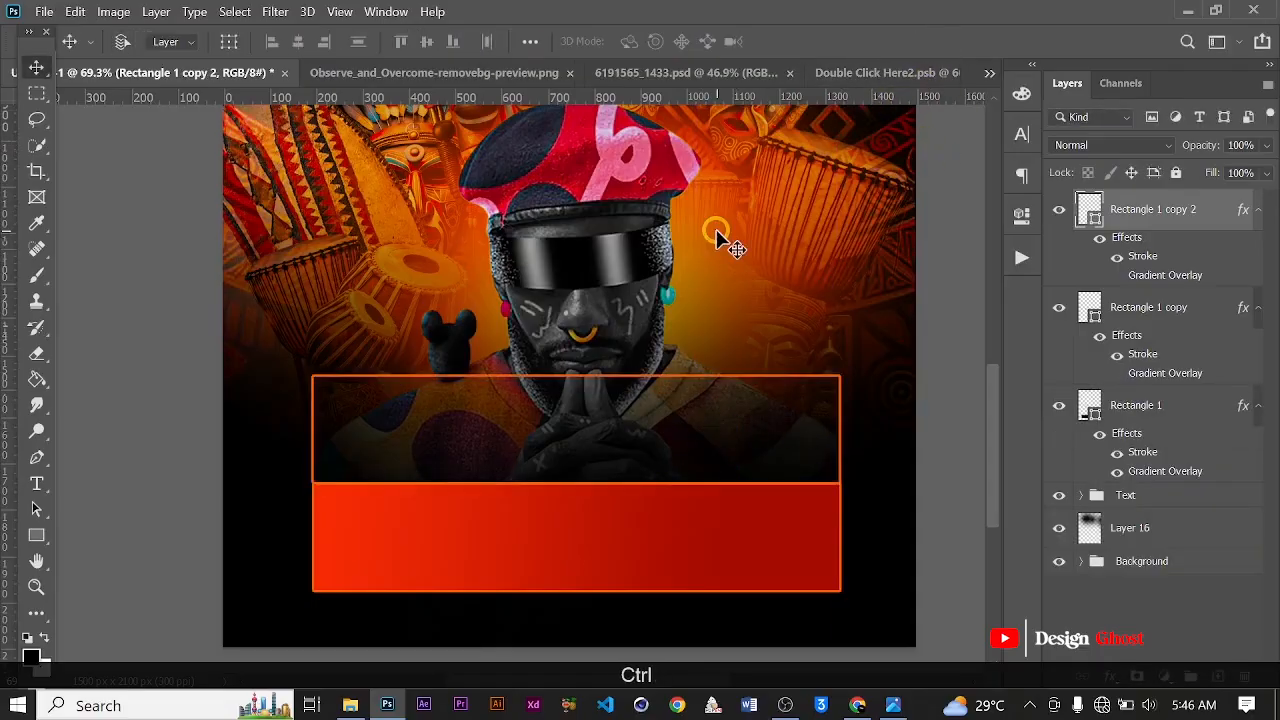
key(ctrl+t)
scroll(815, 460, up, 1)
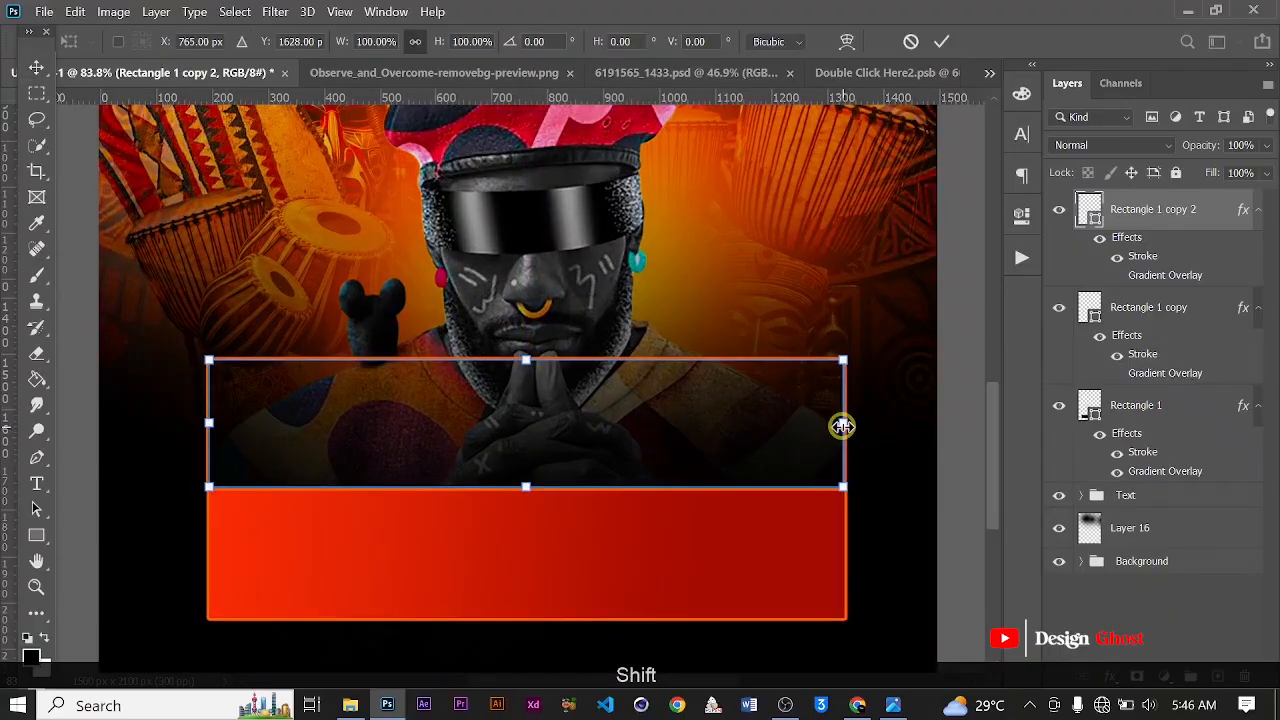
drag(842, 426, 366, 420)
click(940, 50)
scroll(737, 363, down, 2)
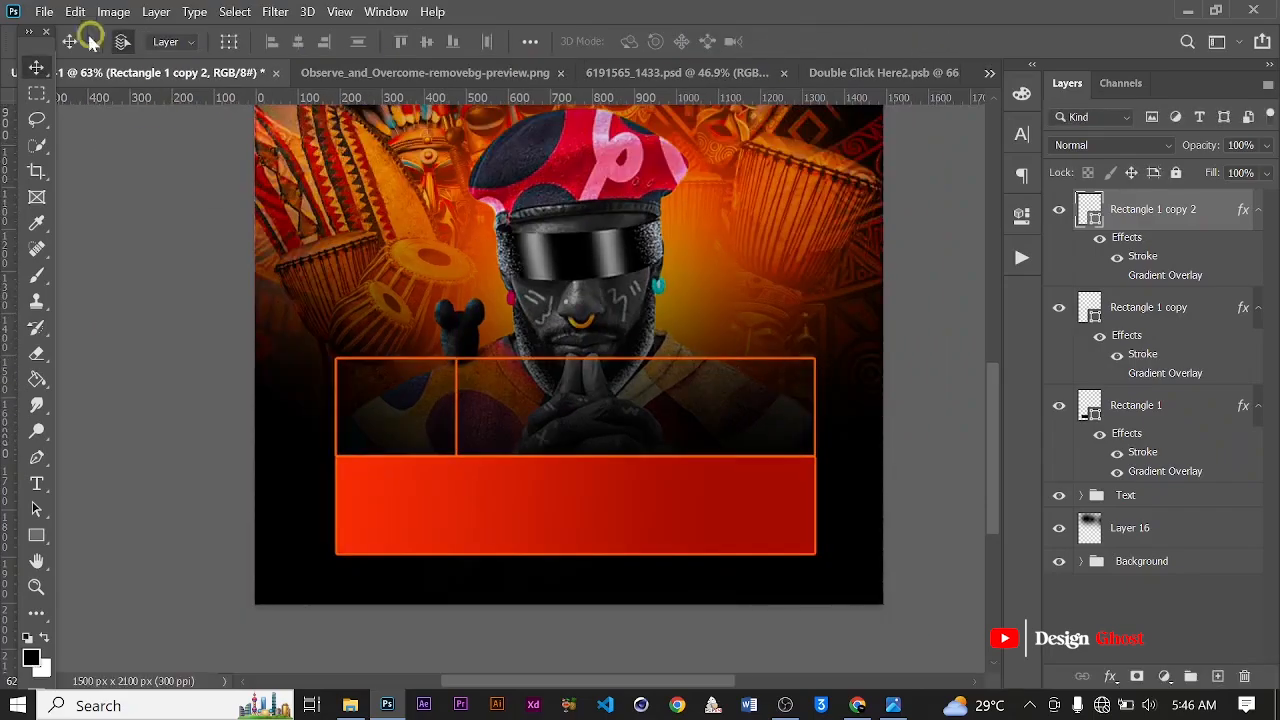
Draw a rounded rectangle about 201 × 82 px across the edge between the narrow outlined box and the red banner.
scroll(495, 400, down, 6)
scroll(480, 463, up, 5)
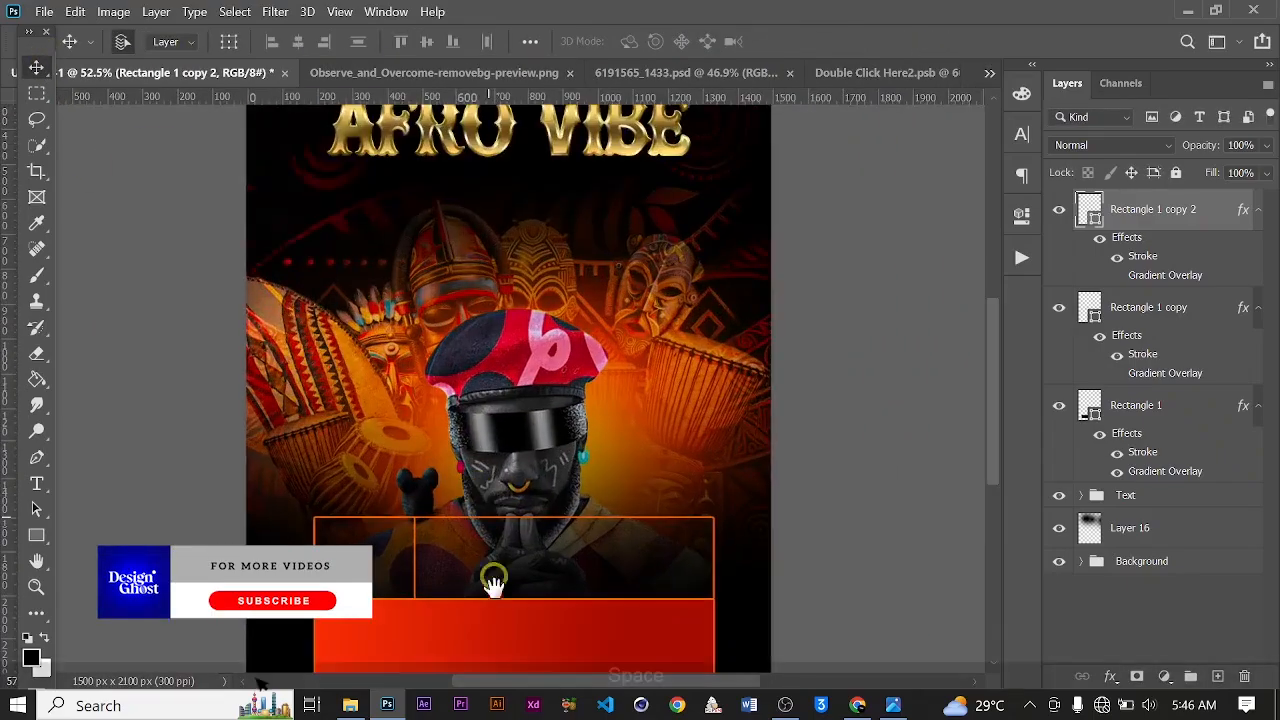
drag(496, 612, 532, 402)
scroll(532, 402, up, 2)
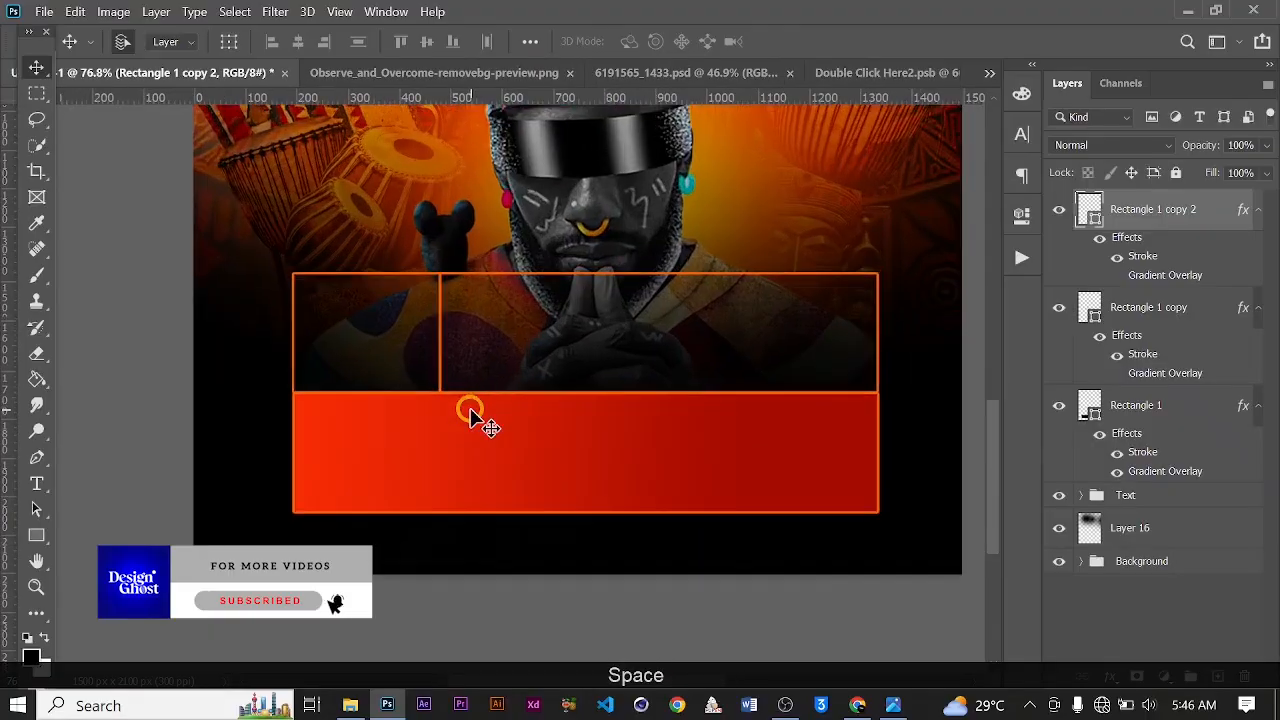
click(30, 535)
click(149, 553)
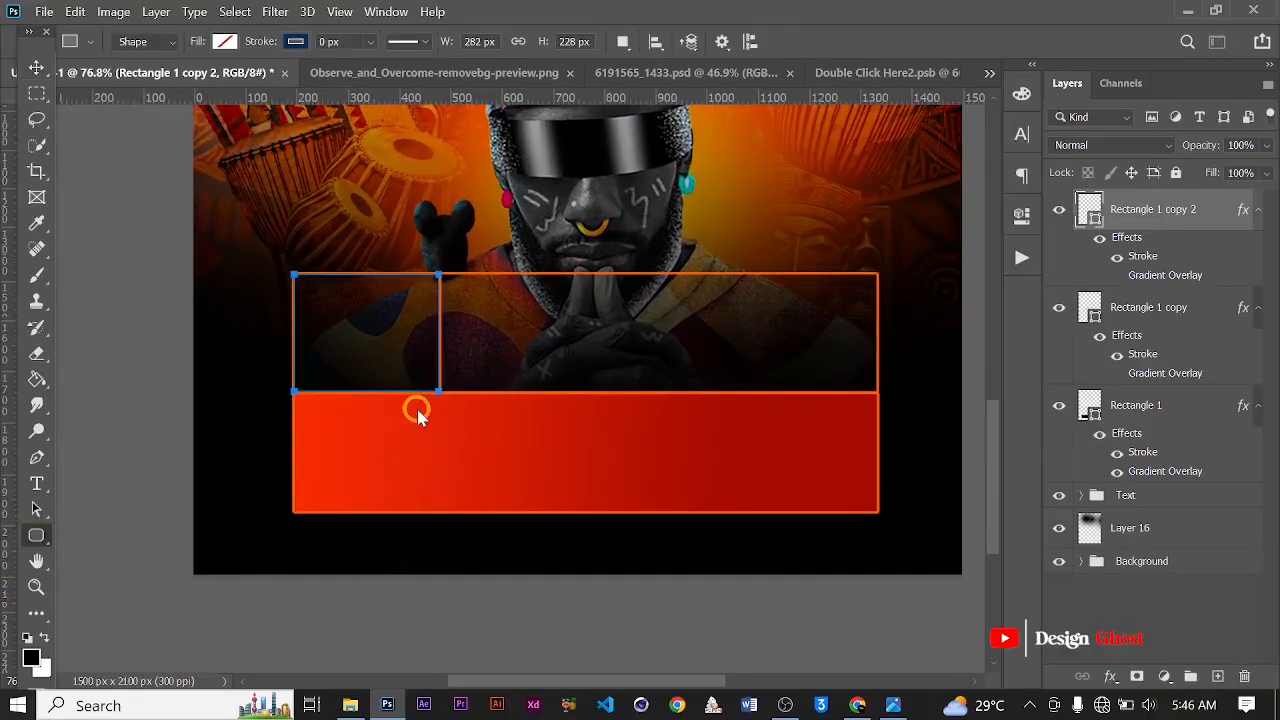
scroll(417, 413, up, 2)
click(1214, 683)
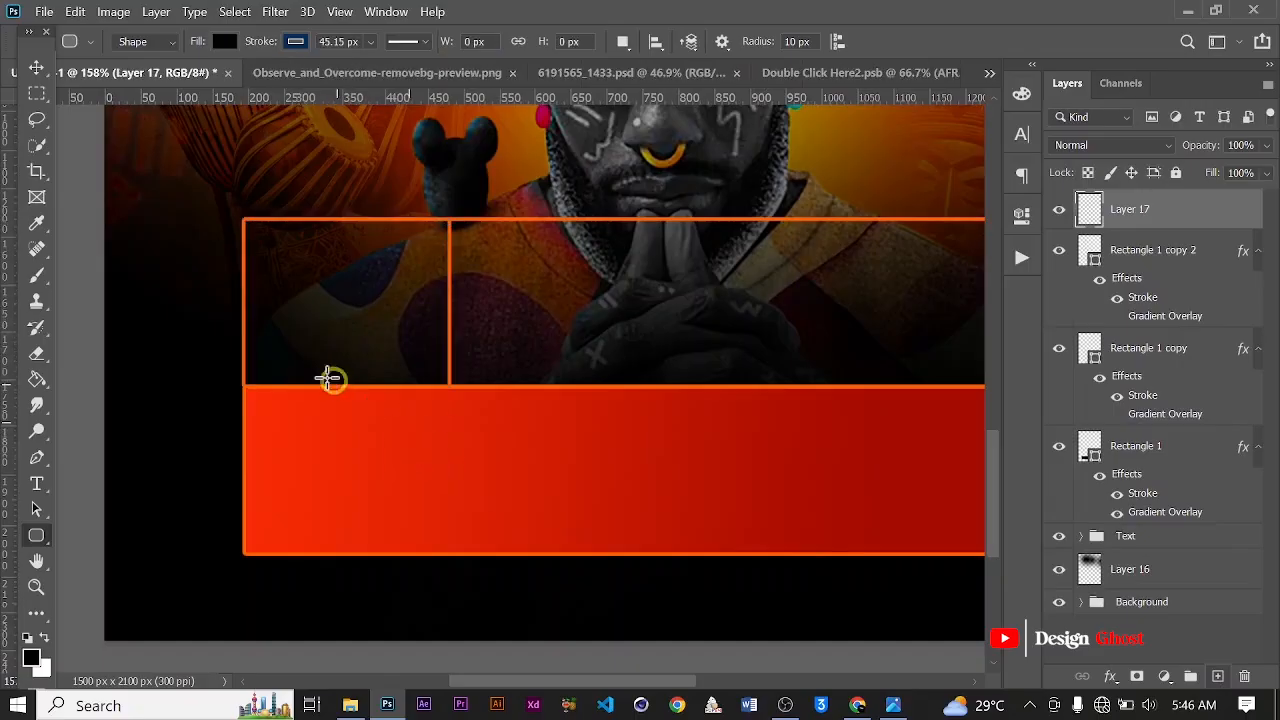
scroll(331, 377, up, 2)
drag(230, 332, 440, 417)
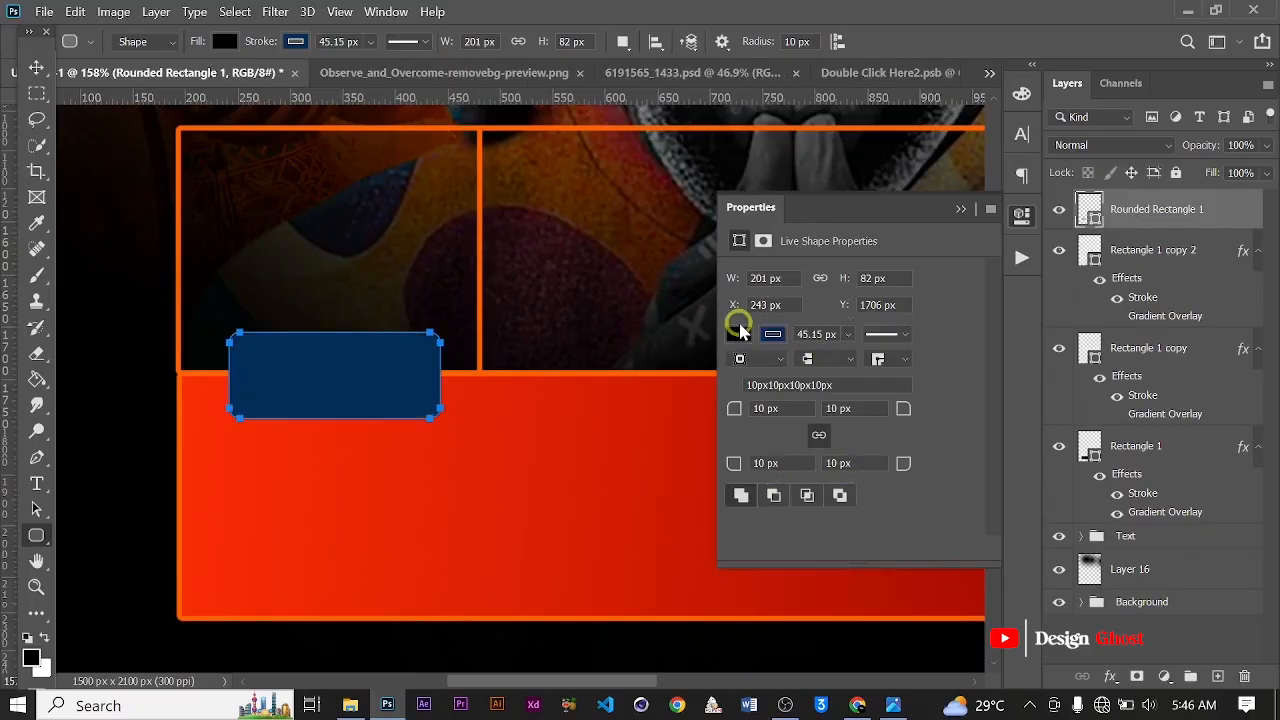
Give the rounded rectangle a white fill, a 0 px stroke and 16 px corner radii.
click(738, 334)
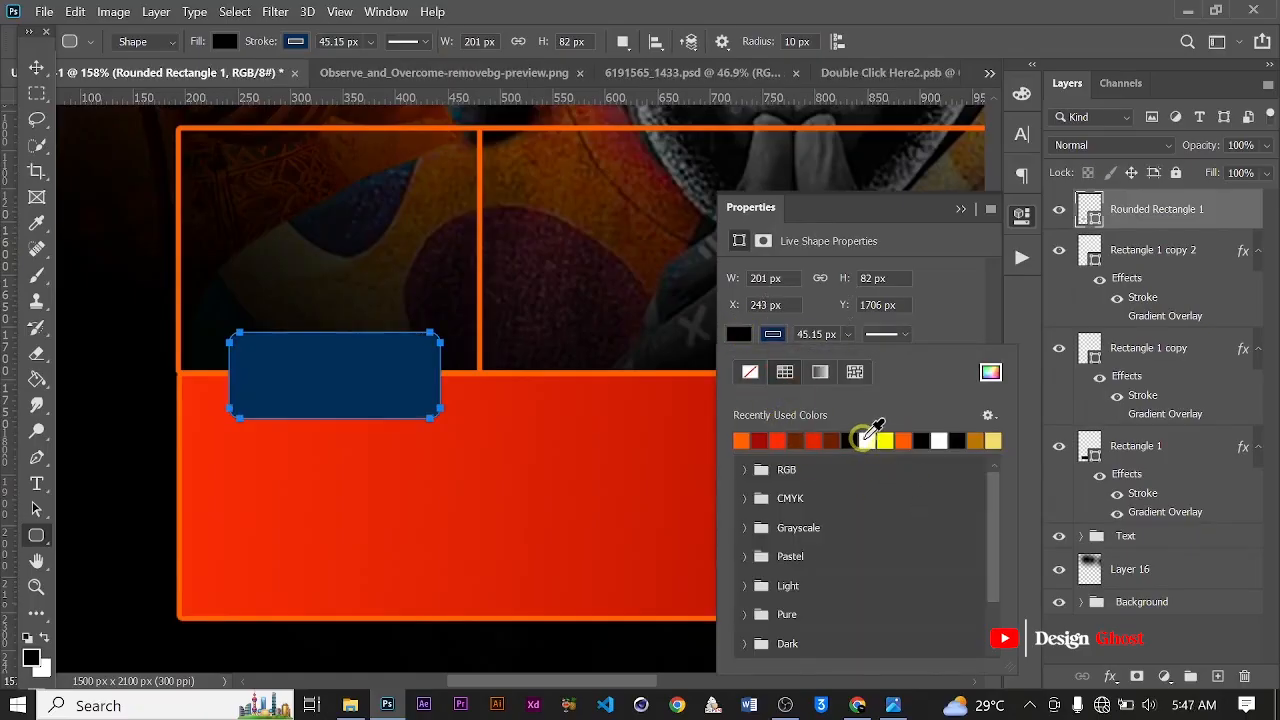
click(866, 437)
click(846, 334)
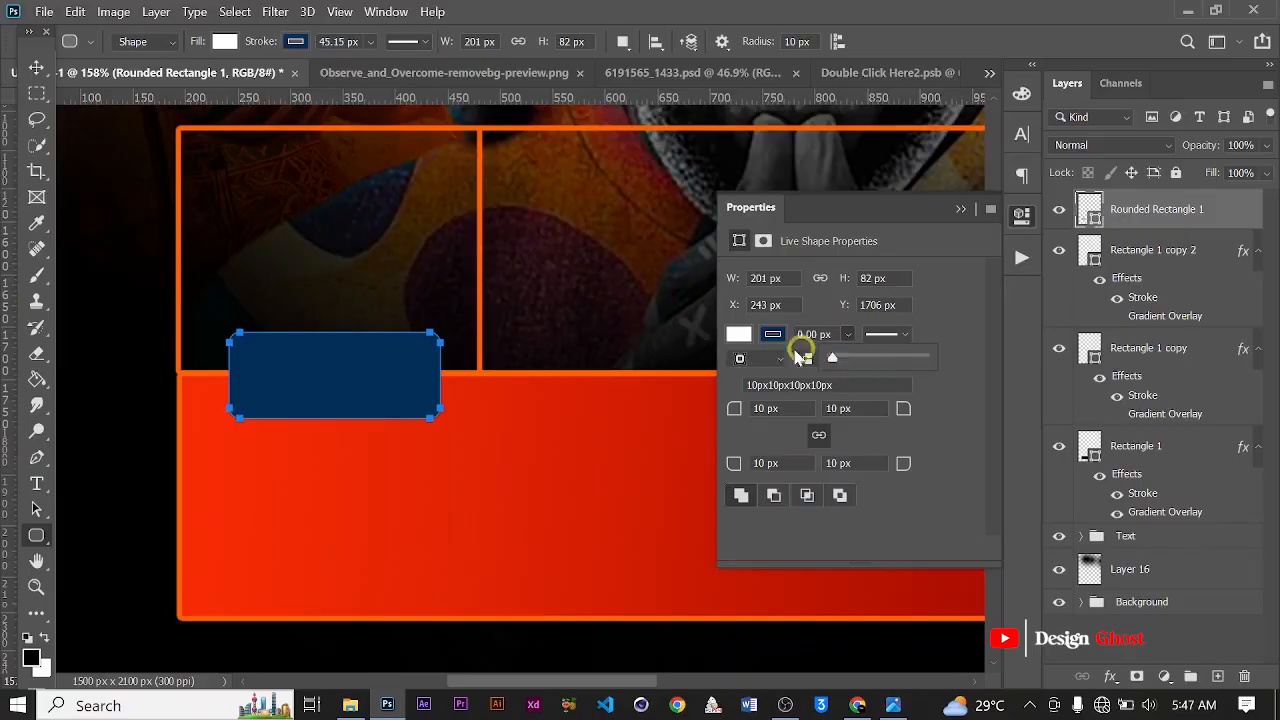
click(913, 262)
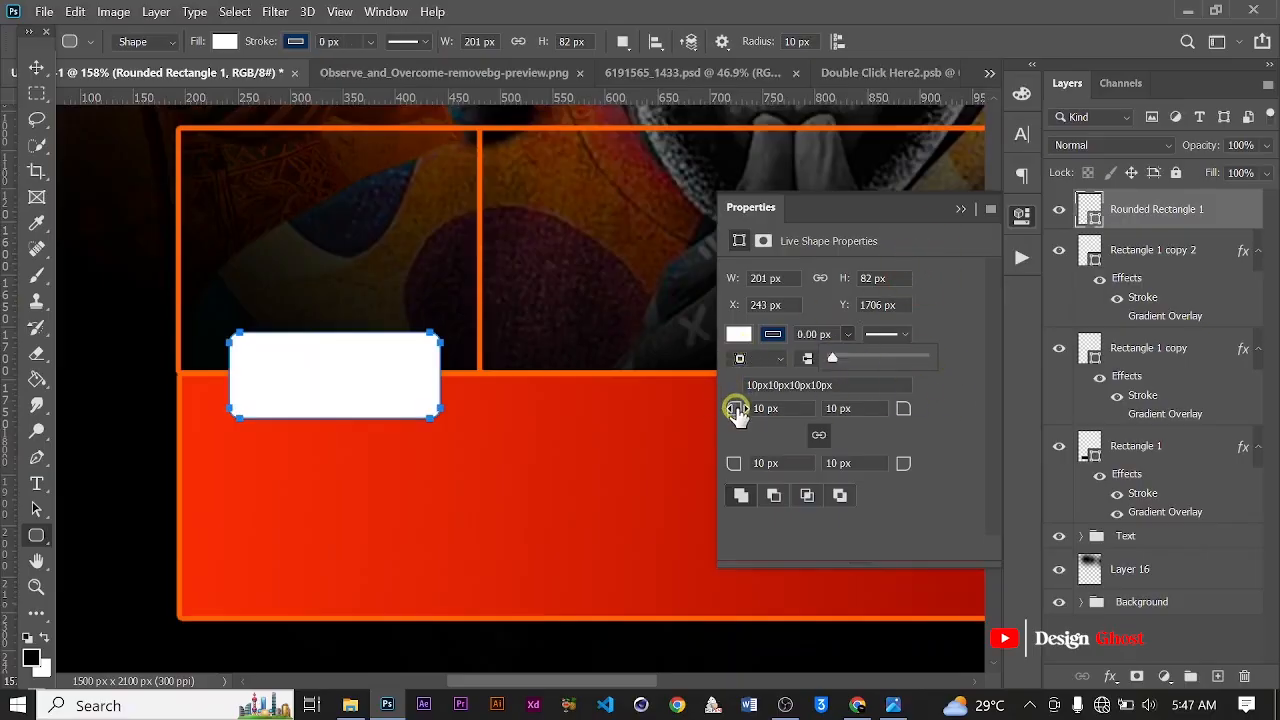
drag(737, 410, 743, 412)
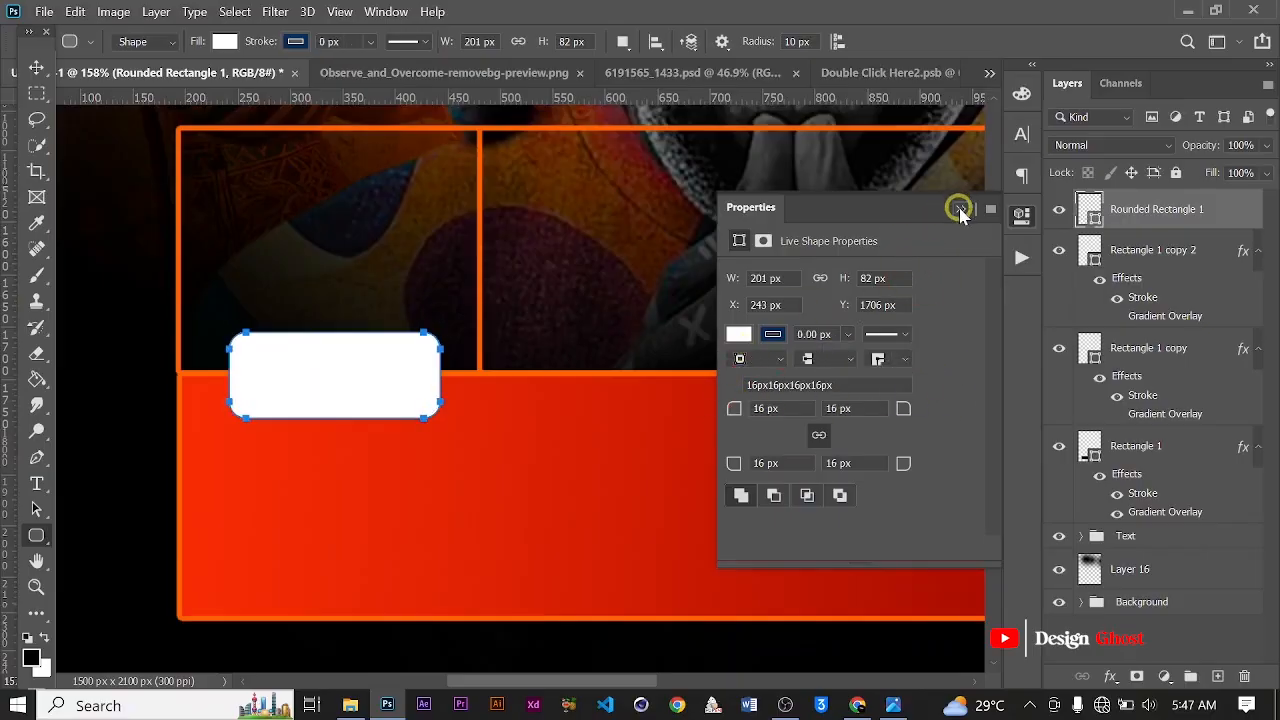
click(960, 210)
Examine the white rounded label up close and against the whole poster.
key(v)
scroll(405, 432, down, 3)
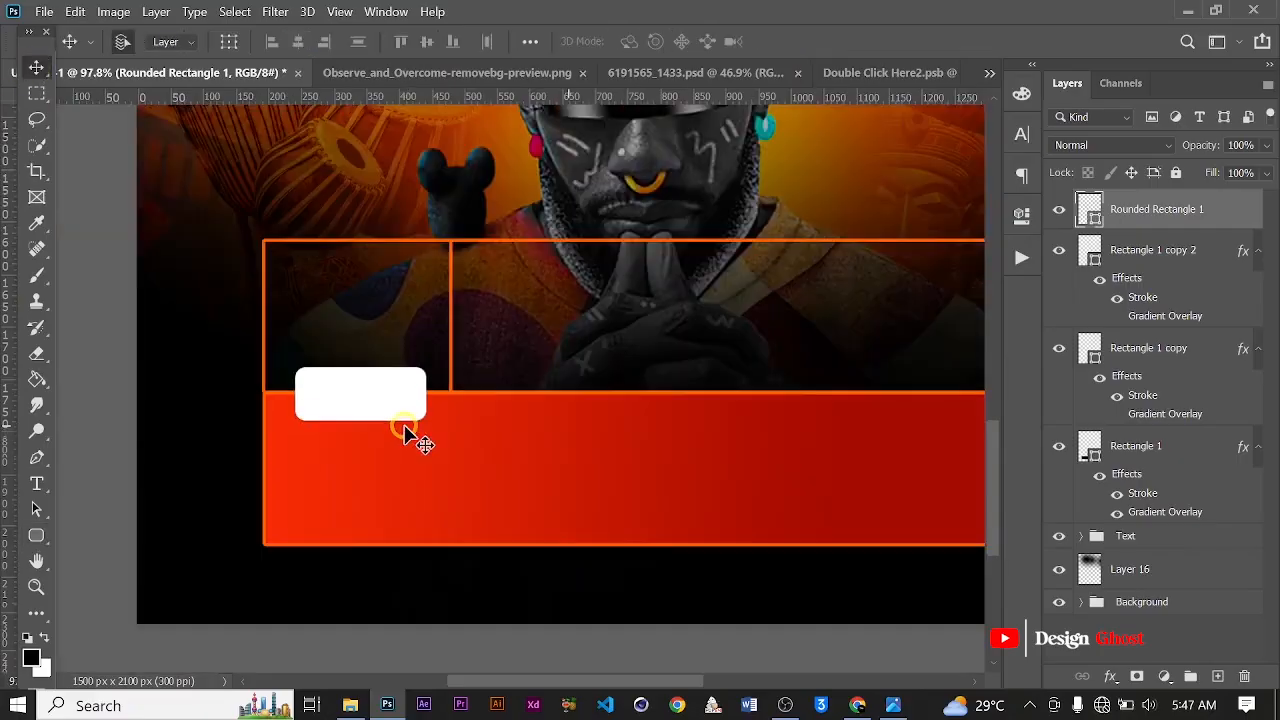
scroll(405, 432, down, 3)
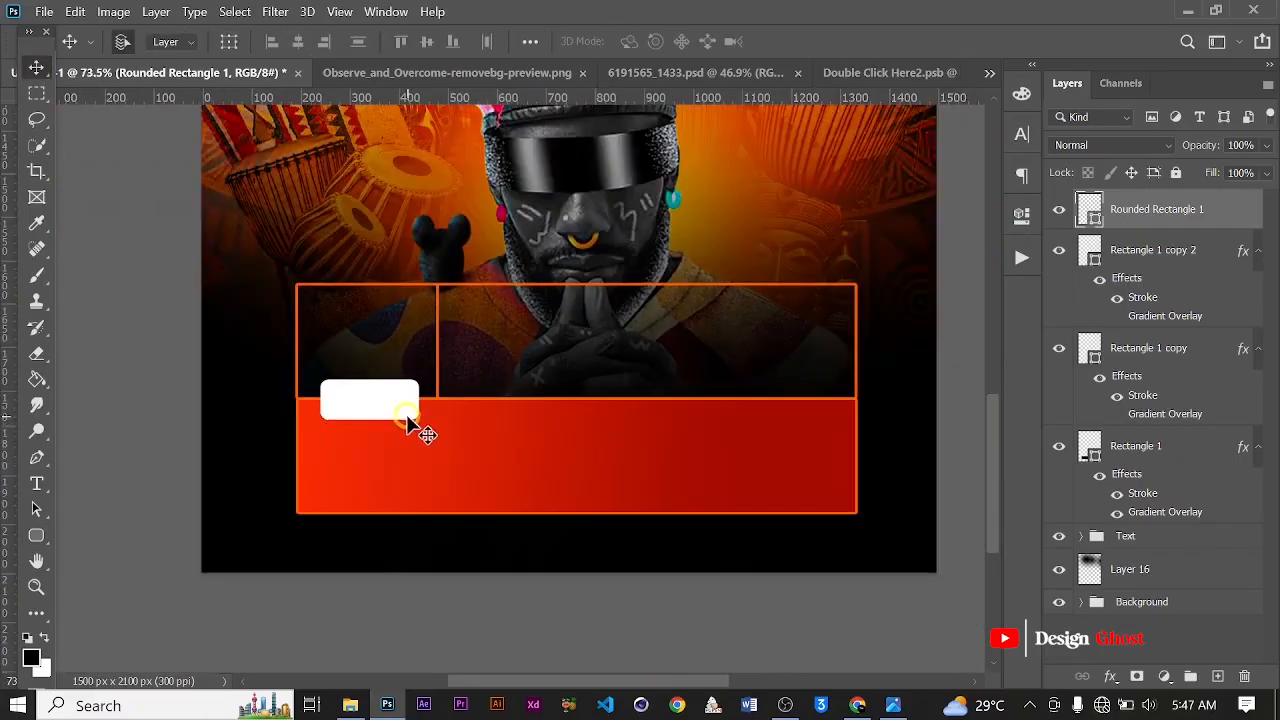
scroll(480, 430, down, 1)
key(ctrl+0)
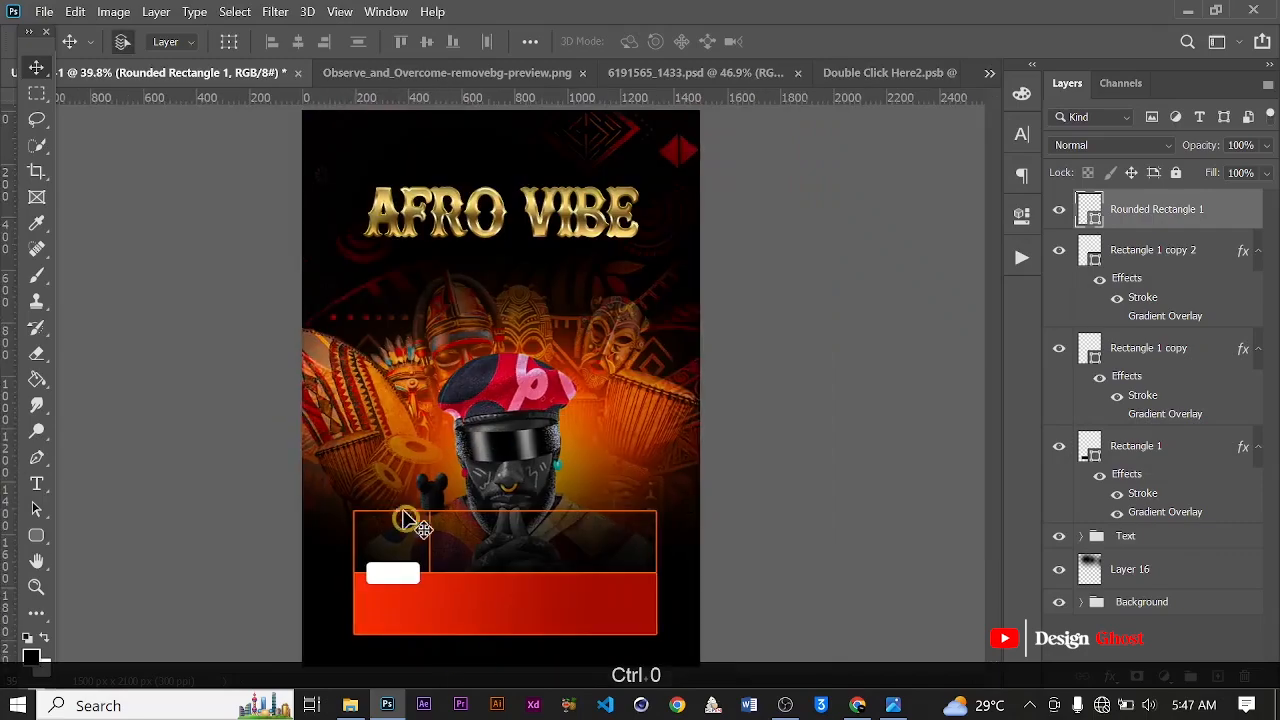
scroll(403, 510, up, 6)
drag(463, 577, 463, 394)
scroll(343, 468, up, 4)
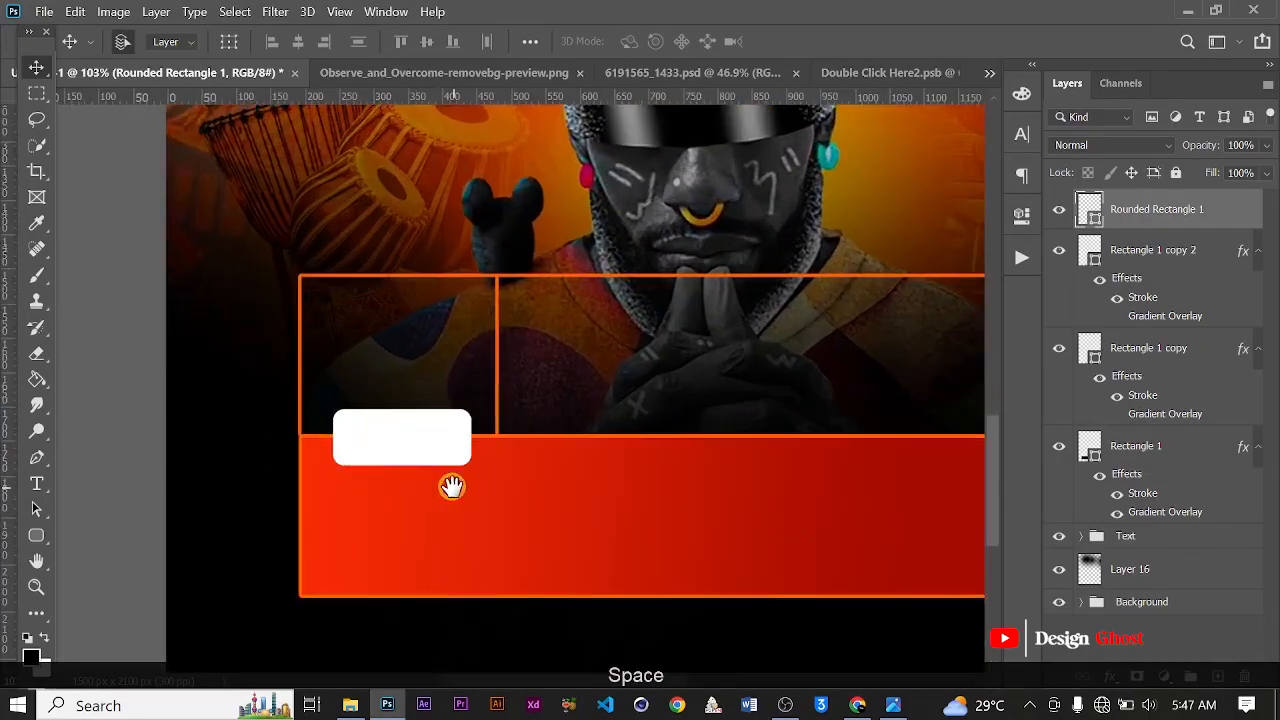
drag(452, 487, 449, 423)
scroll(451, 429, up, 3)
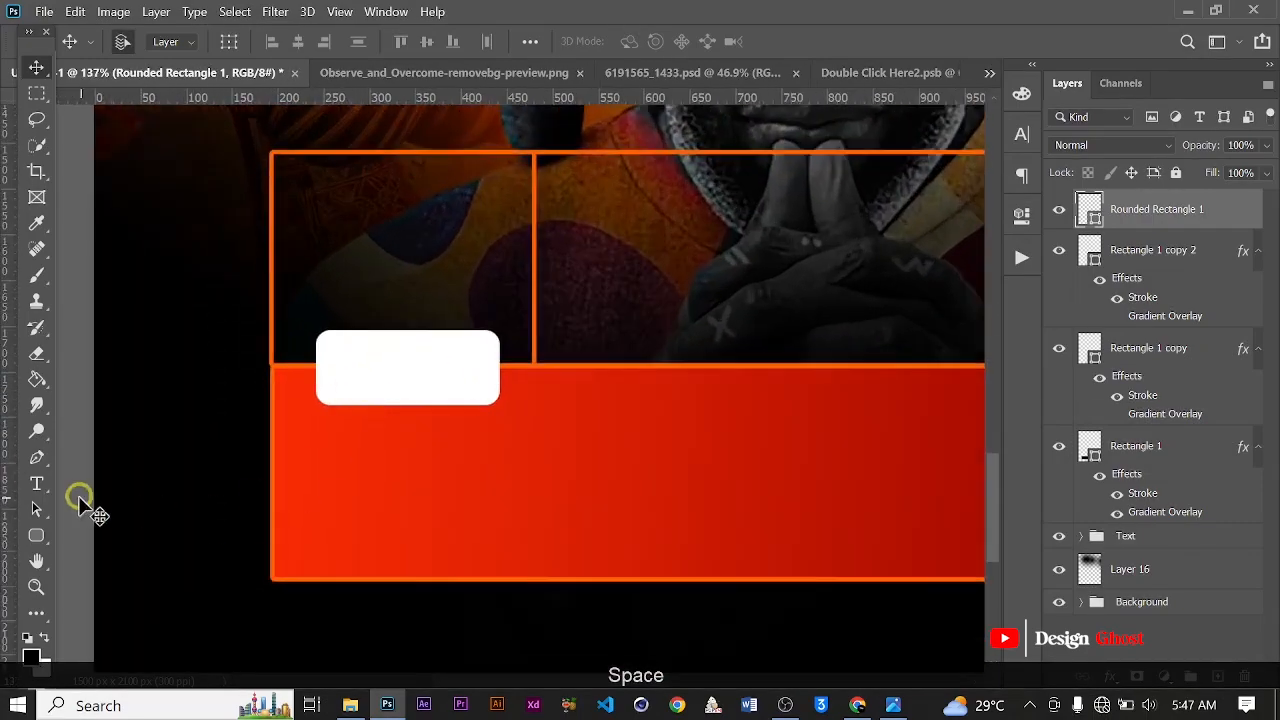
Add the black text "8PM" on a new layer and place it over the white rounded label.
click(38, 485)
scroll(374, 403, up, 1)
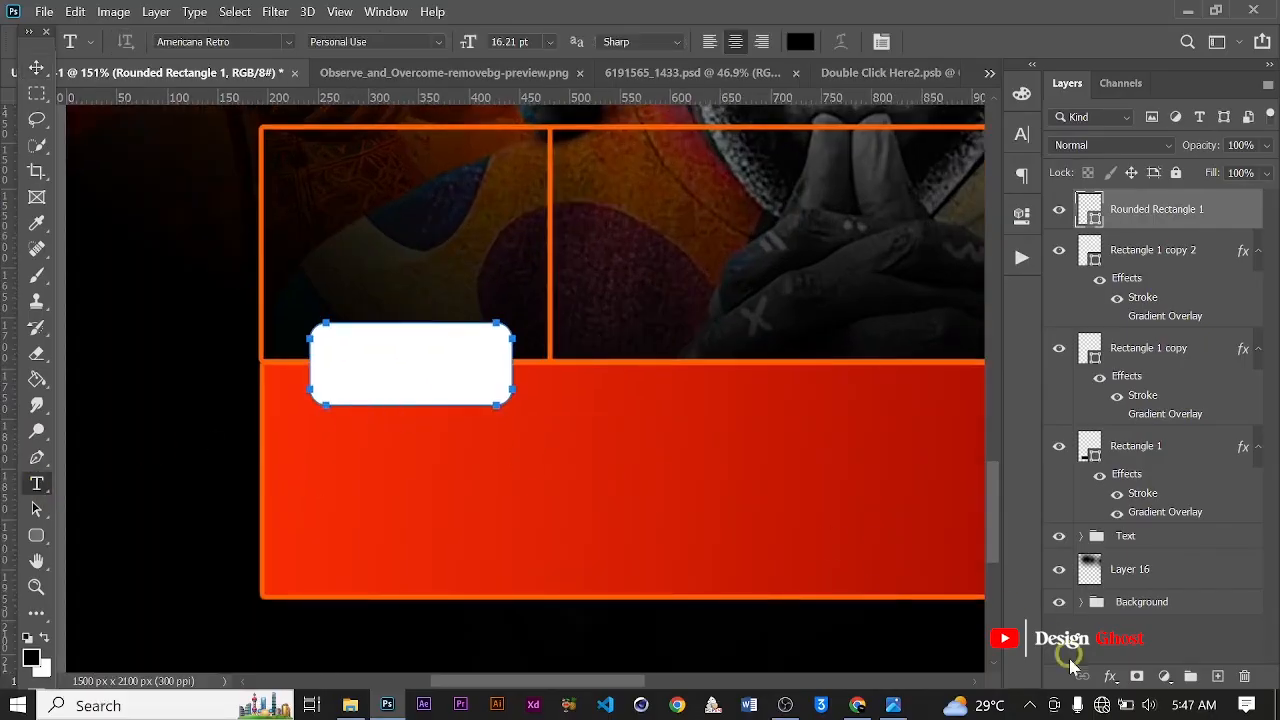
click(1219, 681)
scroll(490, 458, up, 1)
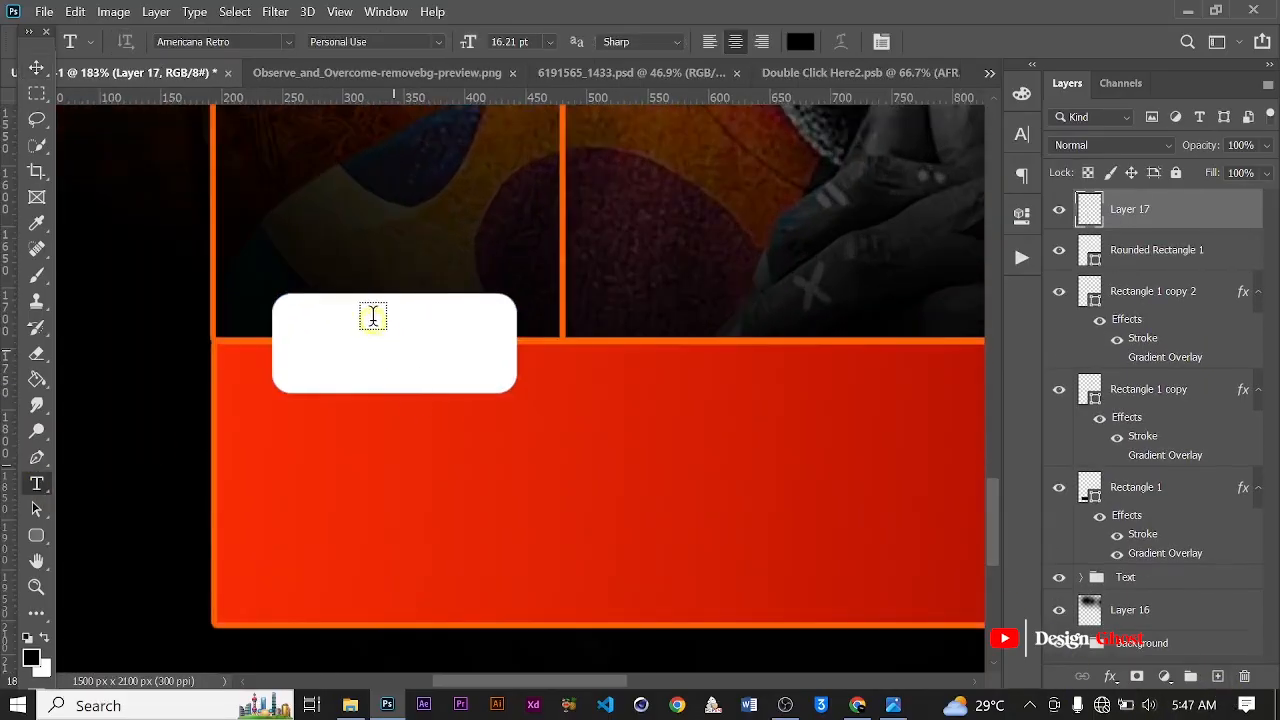
click(341, 334)
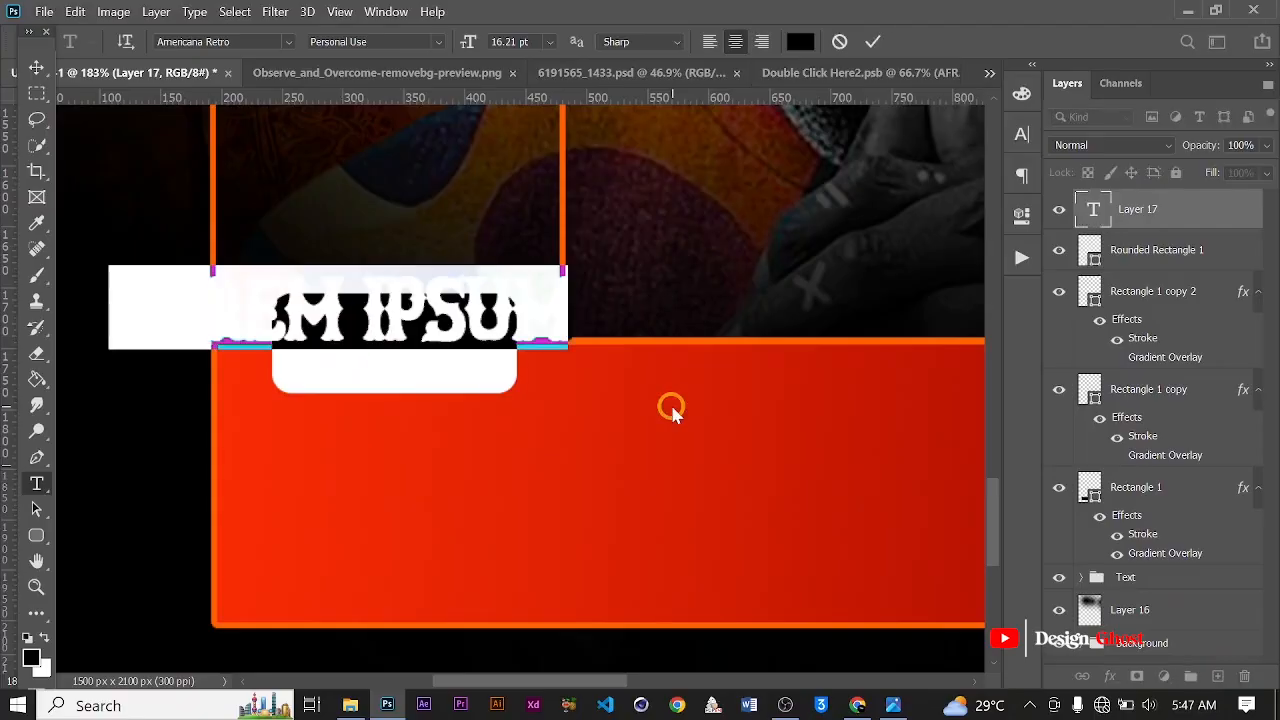
text(8PM)
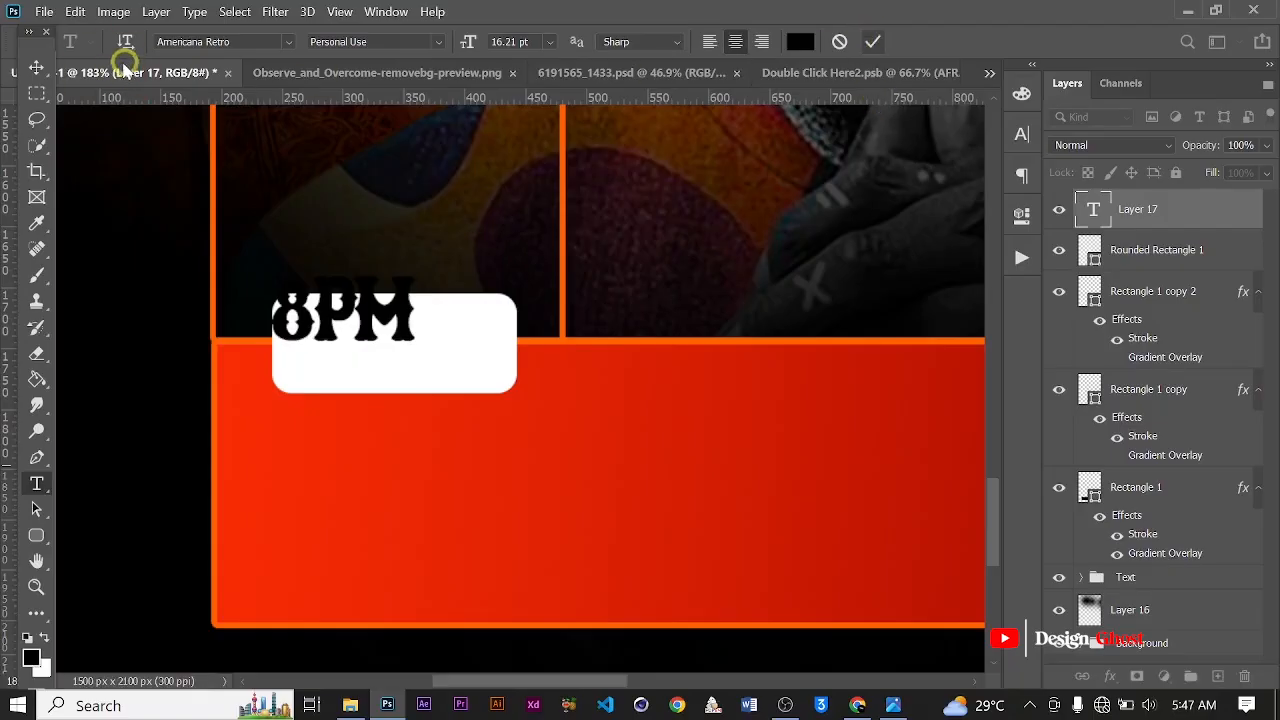
click(36, 67)
scroll(262, 225, down, 2)
drag(366, 323, 404, 348)
Change the font of the 8PM text to Akira Expanded Super Bold.
click(1022, 136)
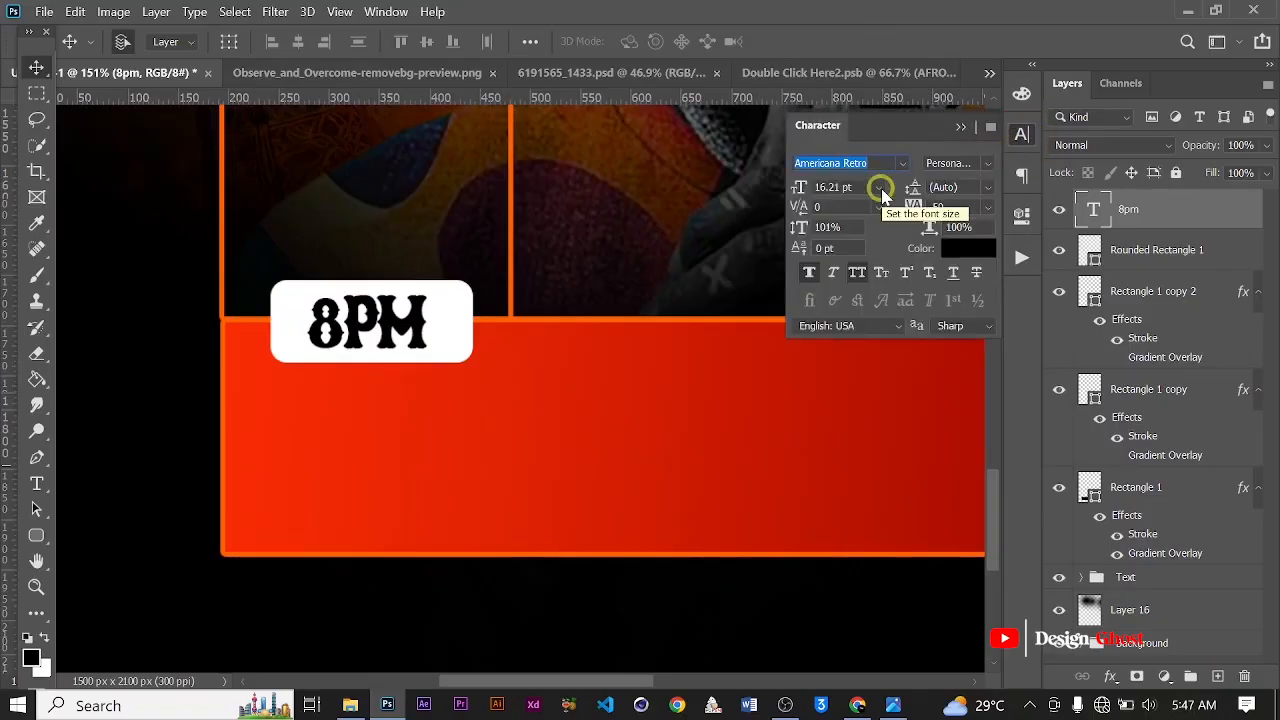
click(880, 188)
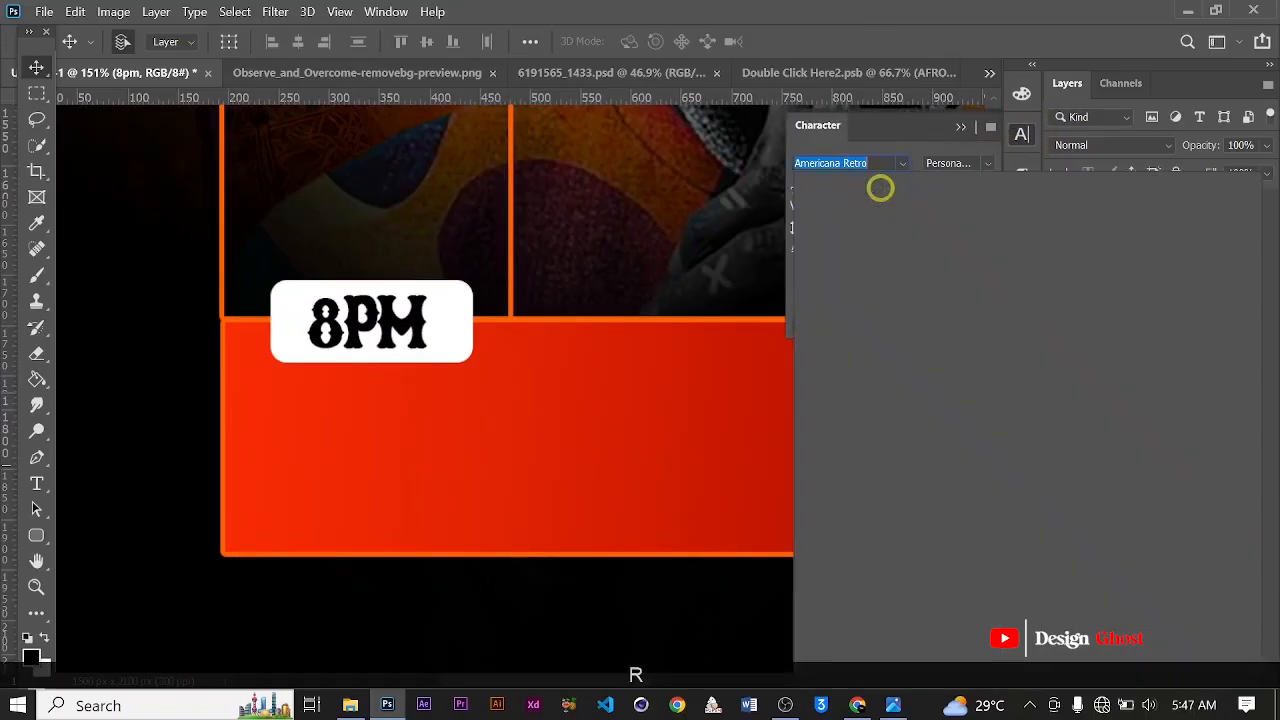
text(aikra)
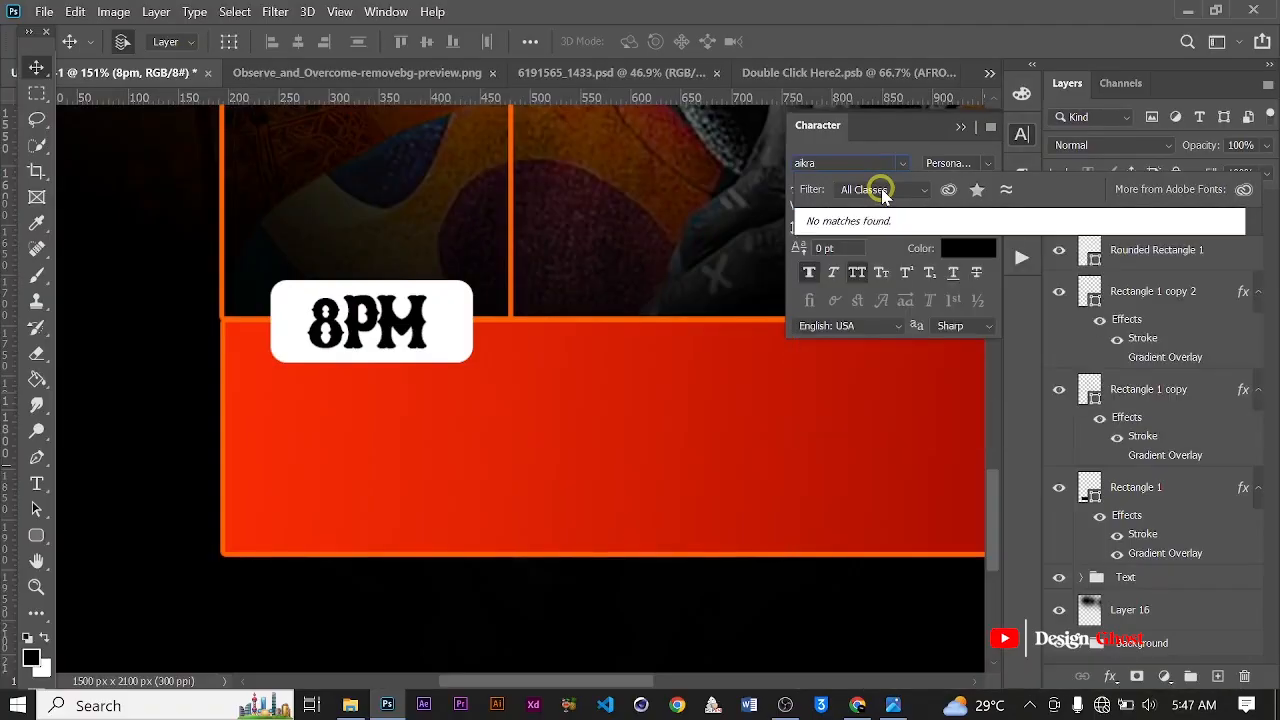
key(BackSpace)
key(BackSpace)
key(BackSpace)
key(BackSpace)
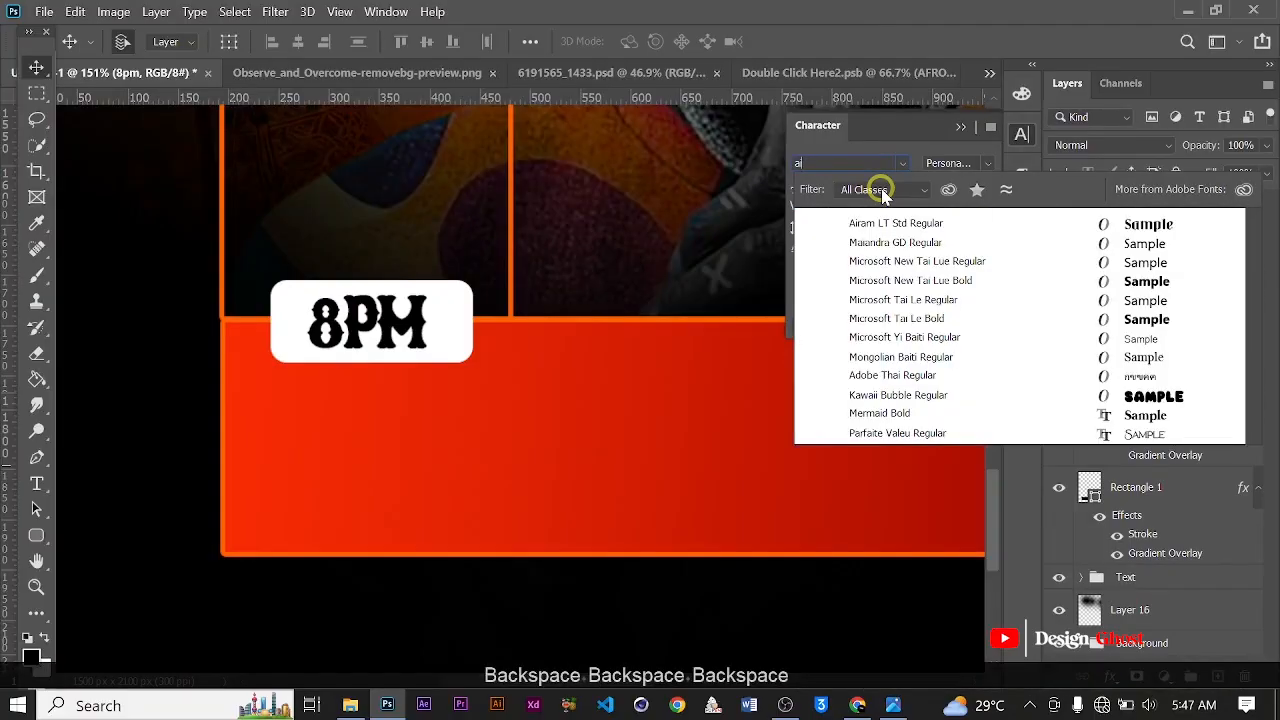
key(BackSpace)
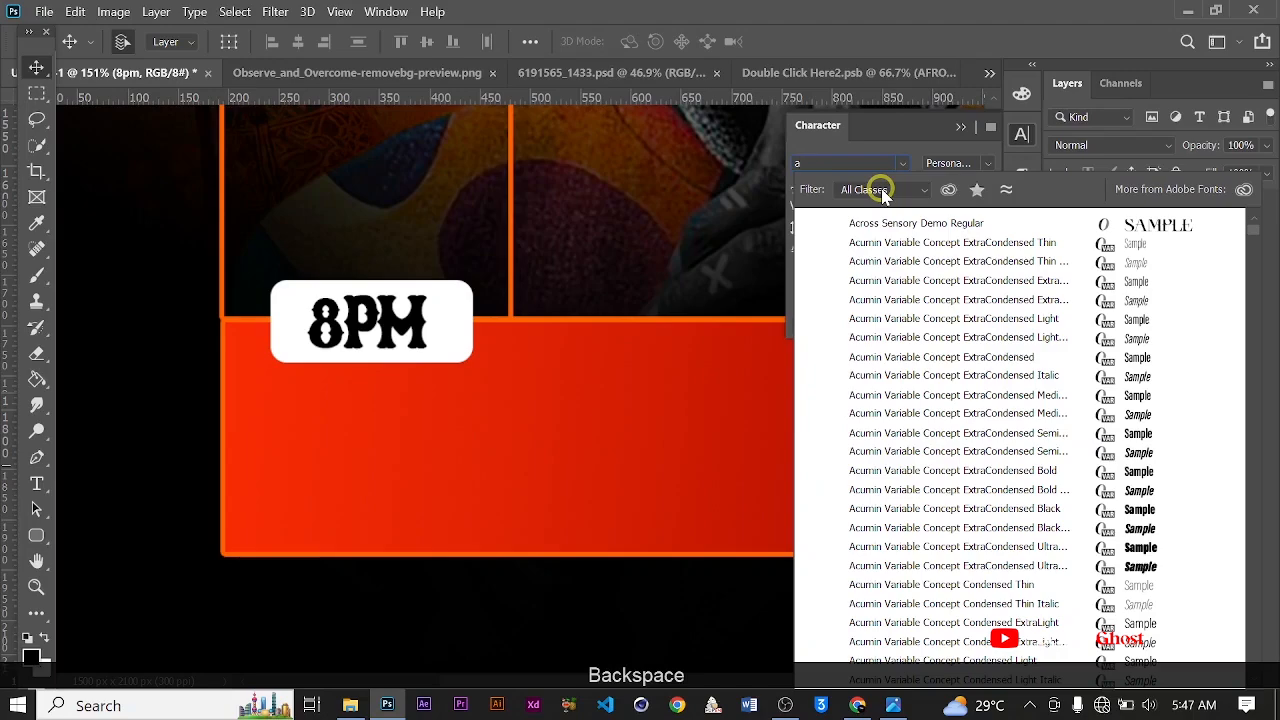
text(k)
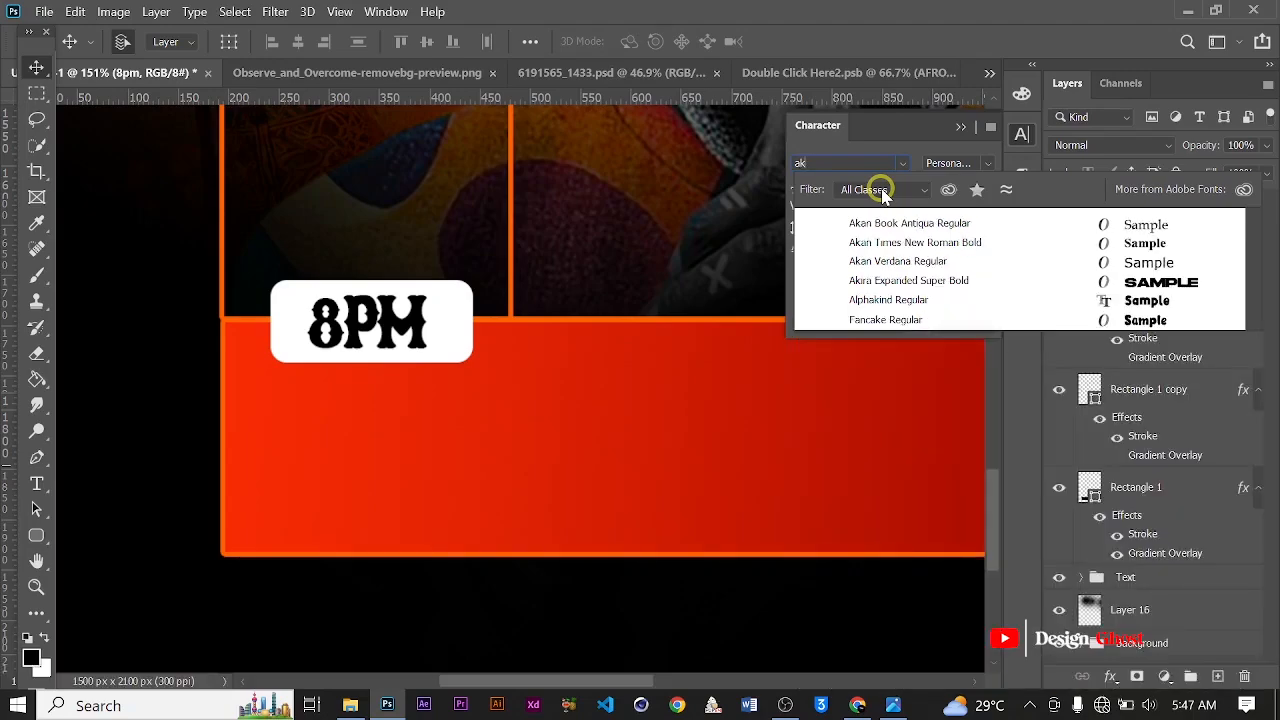
text(ira Expanded)
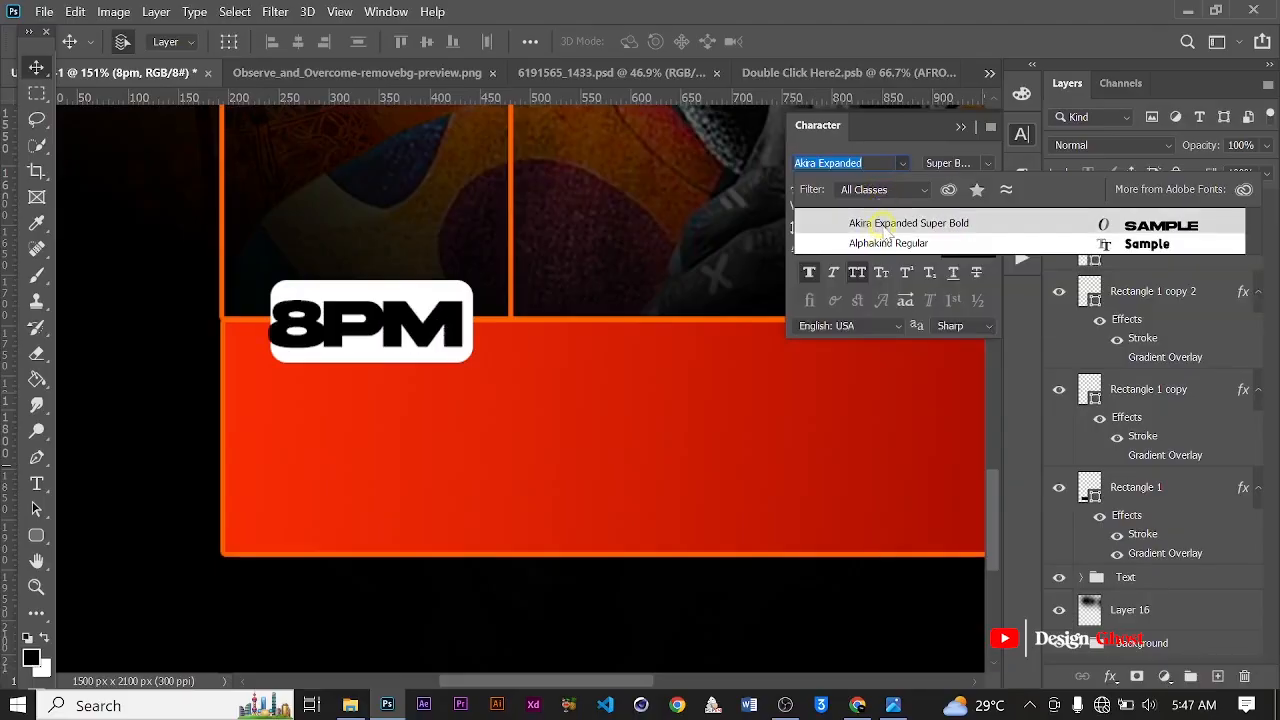
click(883, 226)
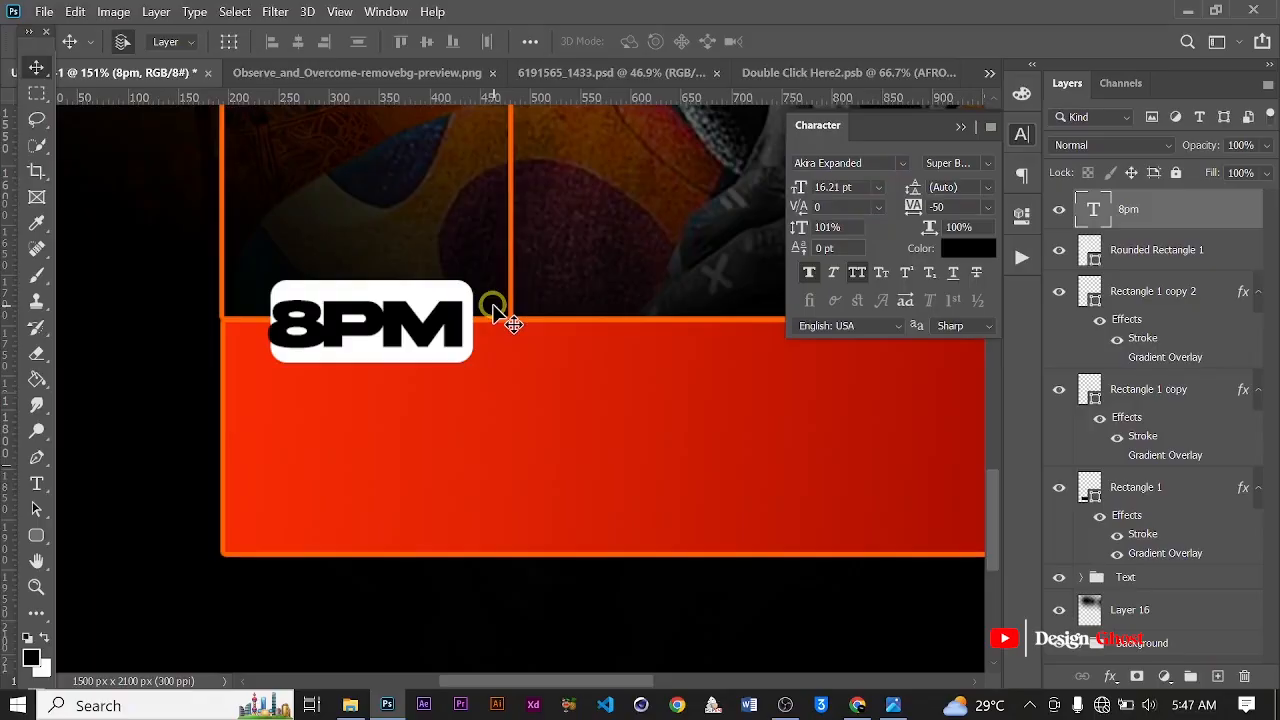
Scale the 8PM text down to about 12.08 pt and position it inside the white label.
key(v)
key(ctrl+t)
scroll(463, 300, up, 1)
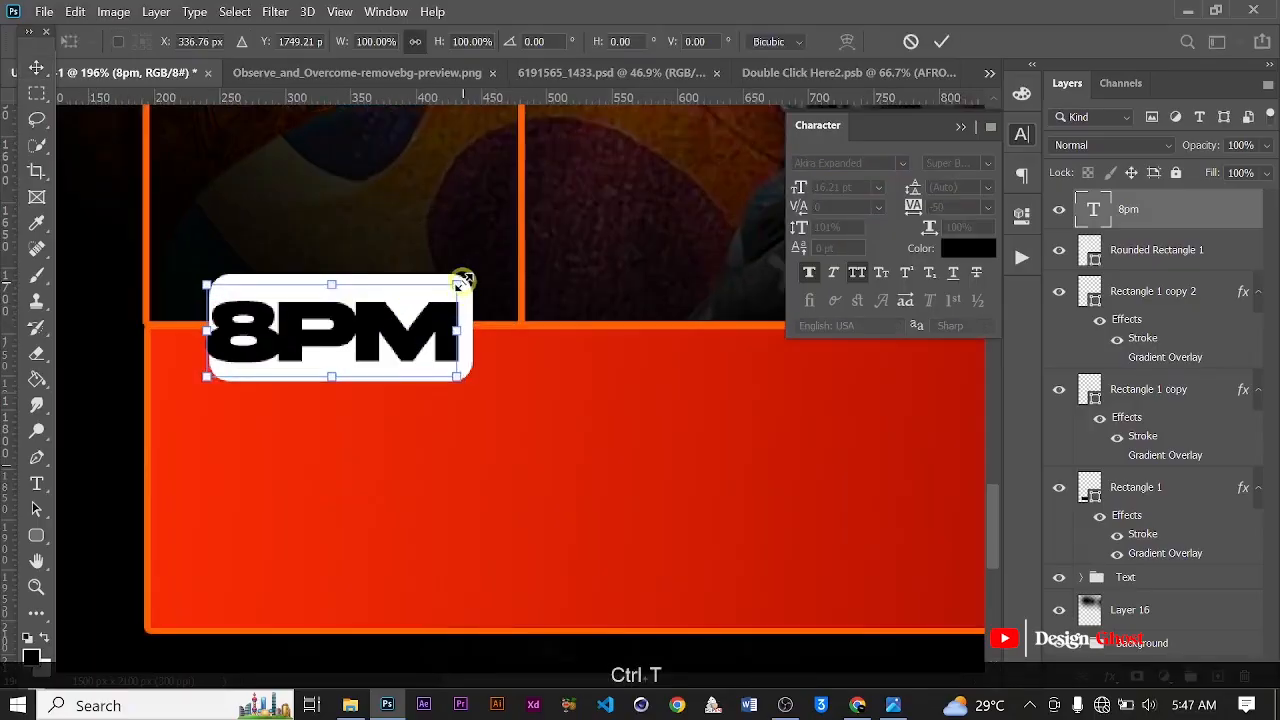
drag(463, 282, 396, 300)
drag(343, 349, 378, 335)
key(Return)
scroll(486, 371, down, 2)
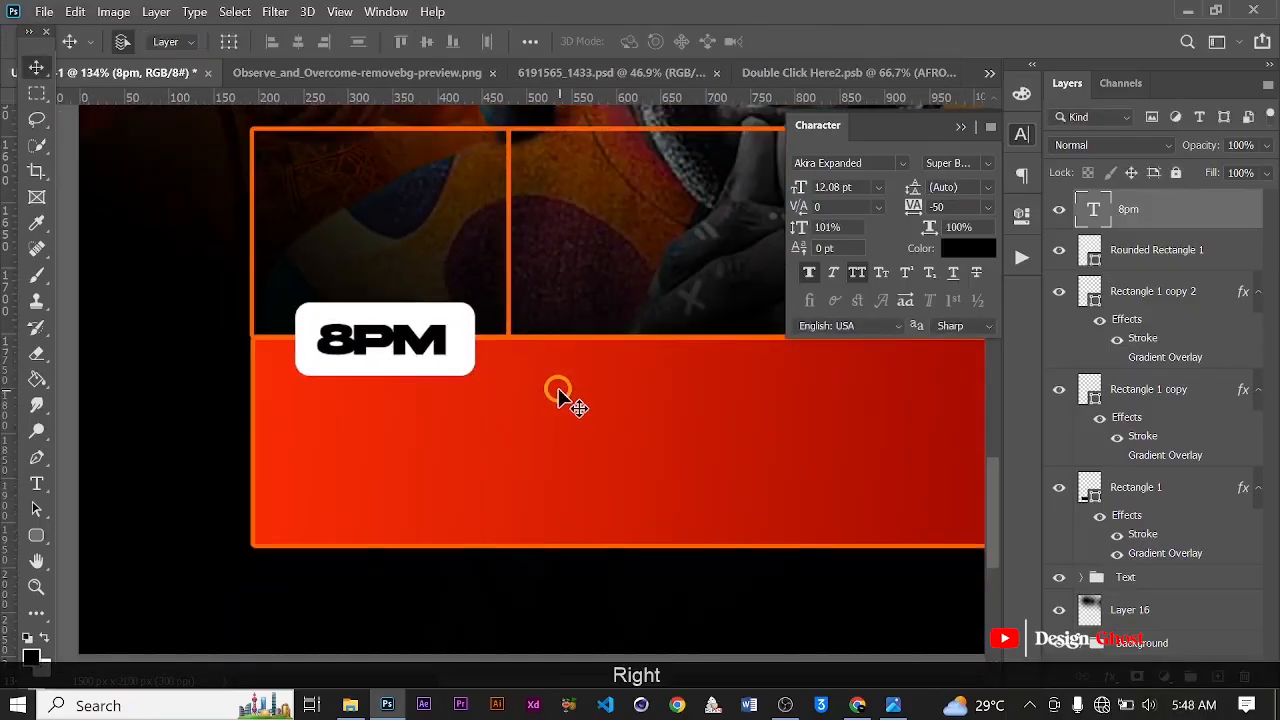
Set the tracking of the 8PM text to 0.
scroll(558, 390, up, 2)
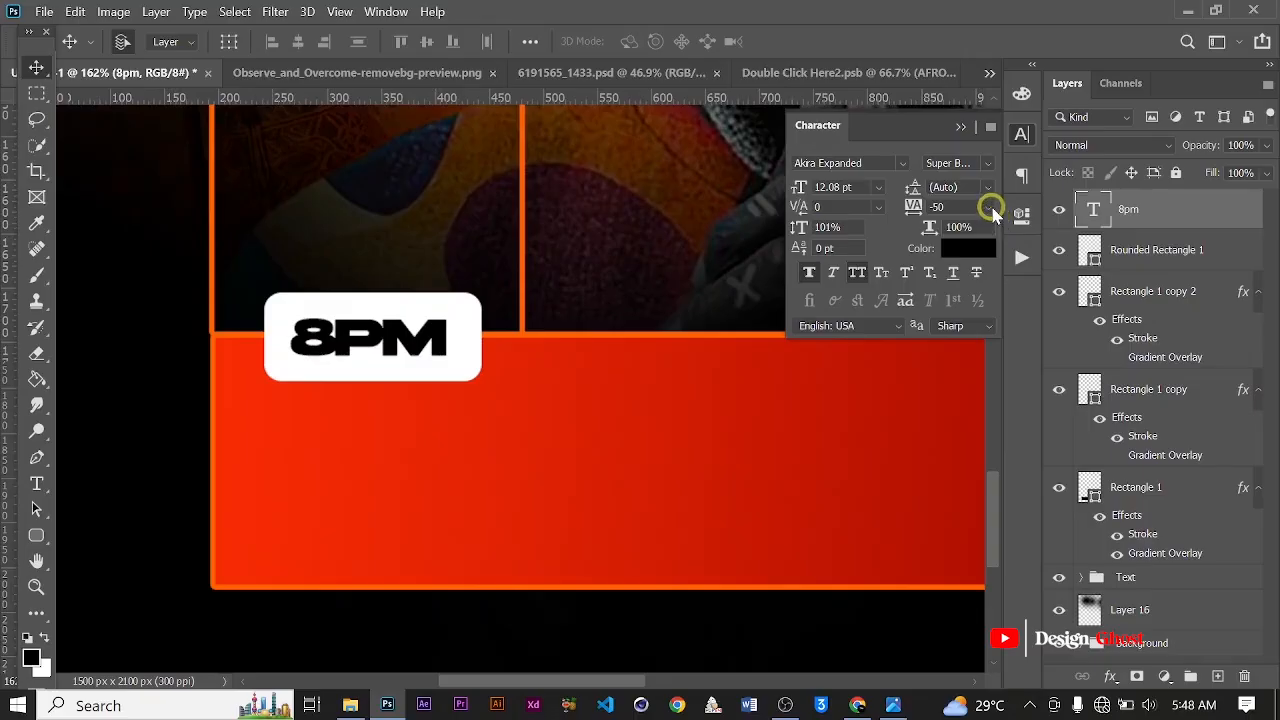
click(988, 207)
click(955, 329)
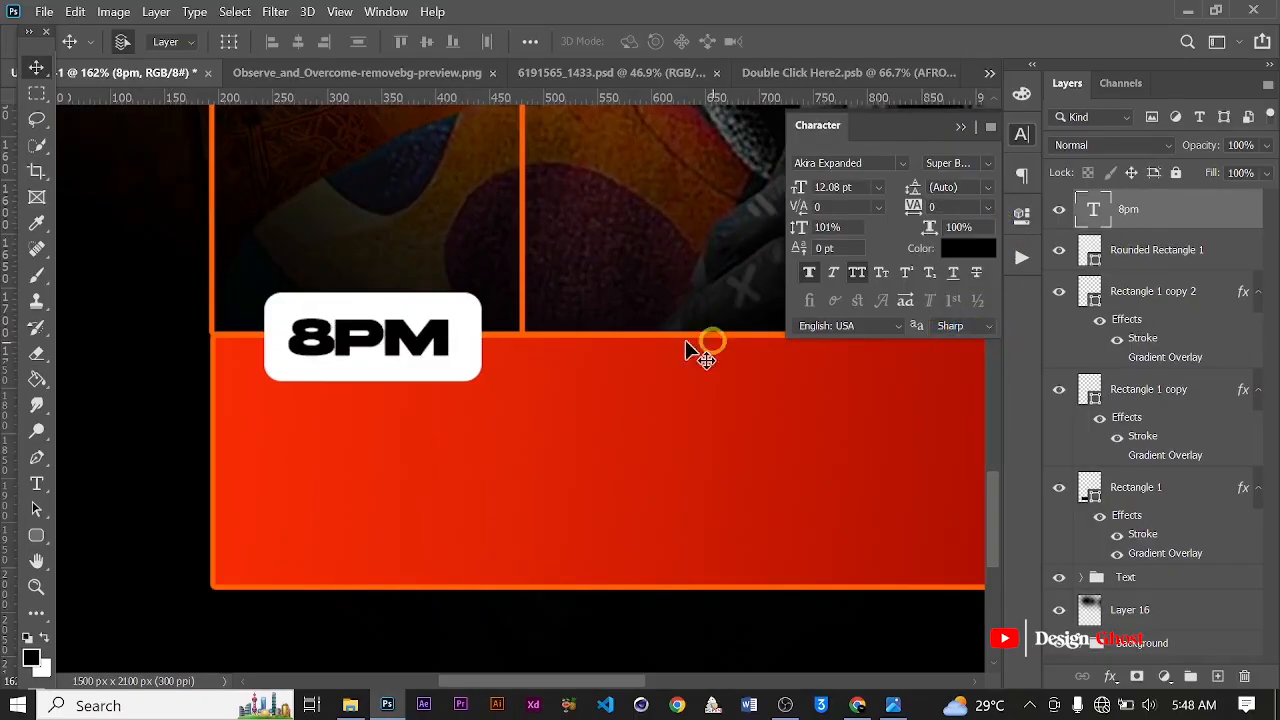
Scale the 8PM text down to about 10.7 pt and nudge it to the middle of the white label.
scroll(490, 340, up, 2)
key(ctrl+t)
scroll(435, 320, up, 1)
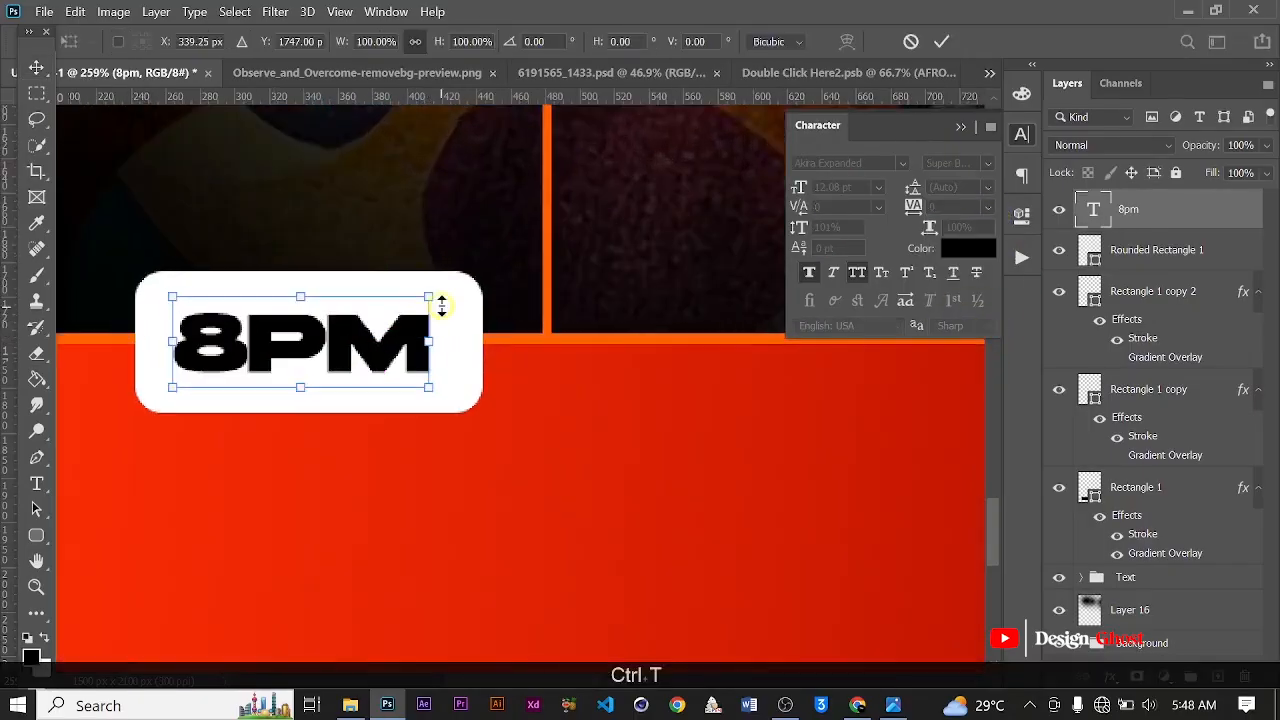
drag(435, 295, 409, 297)
key(Return)
key(Right)
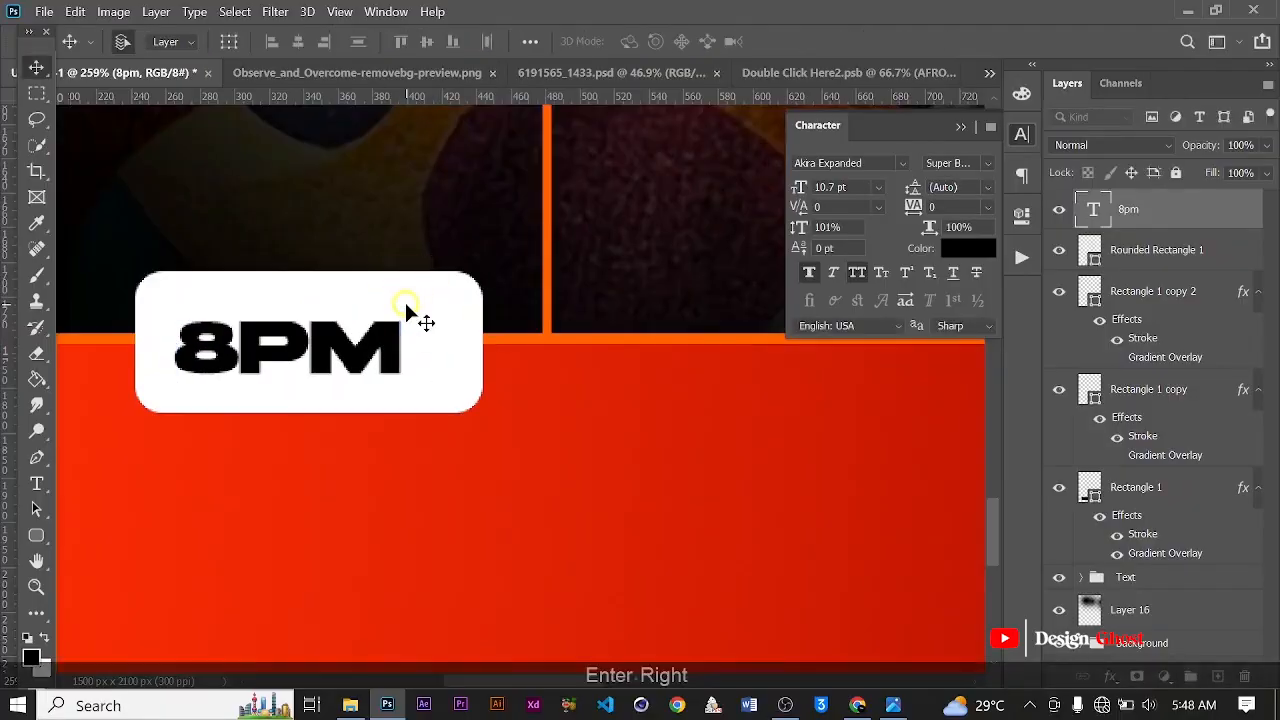
scroll(560, 395, down, 2)
key(Right)
key(Right)
key(Up)
key(Right)
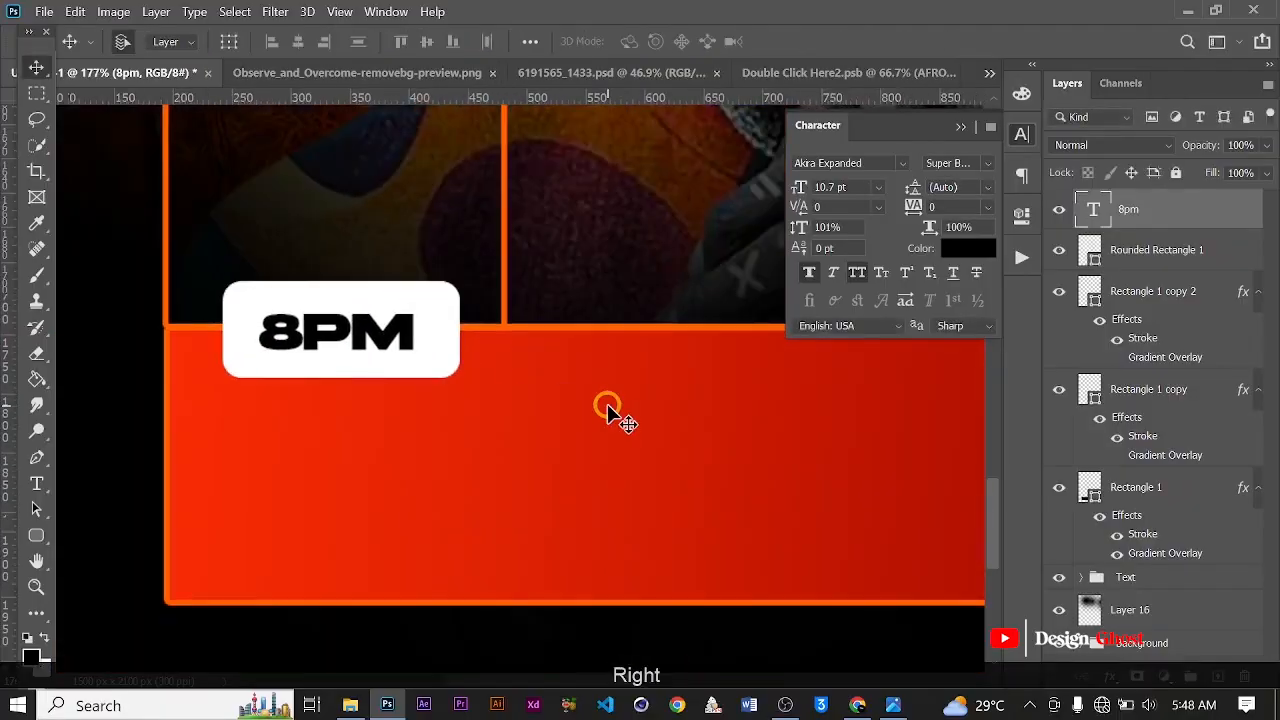
key(Right)
key(Right)
Recolor the 8PM text to orange (255, 96, 0) by sampling the box outline.
click(976, 249)
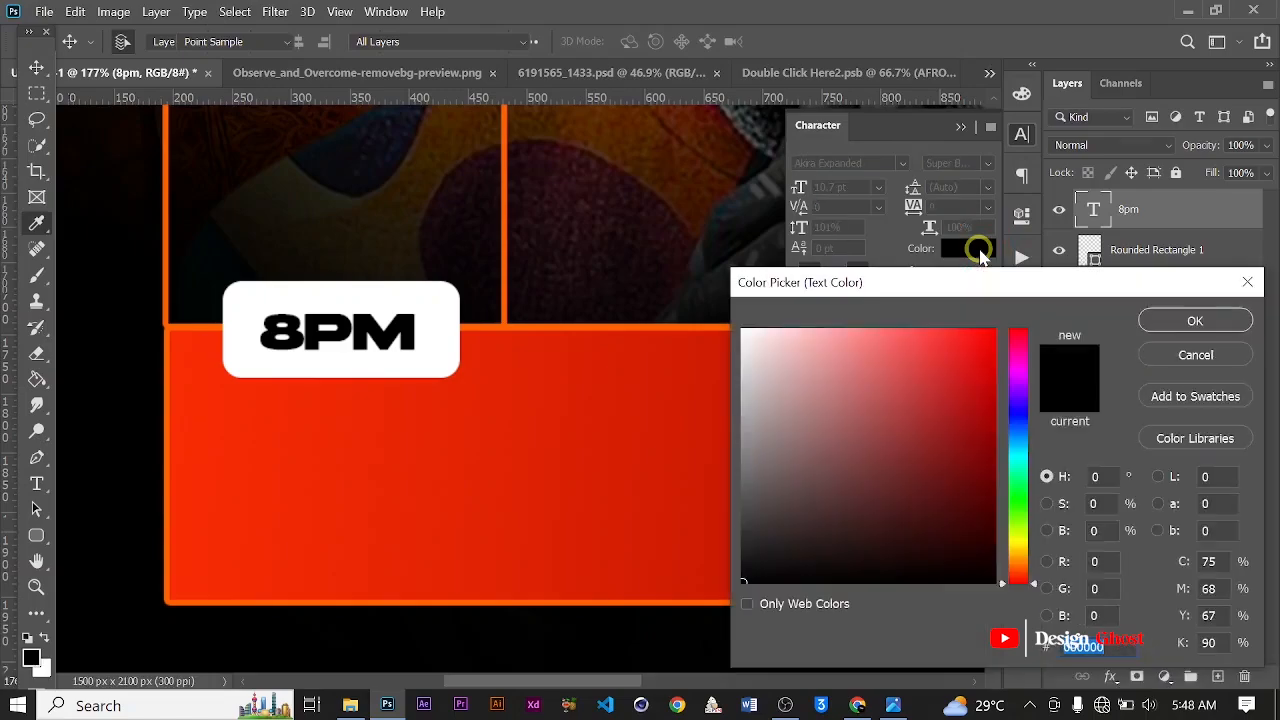
click(502, 323)
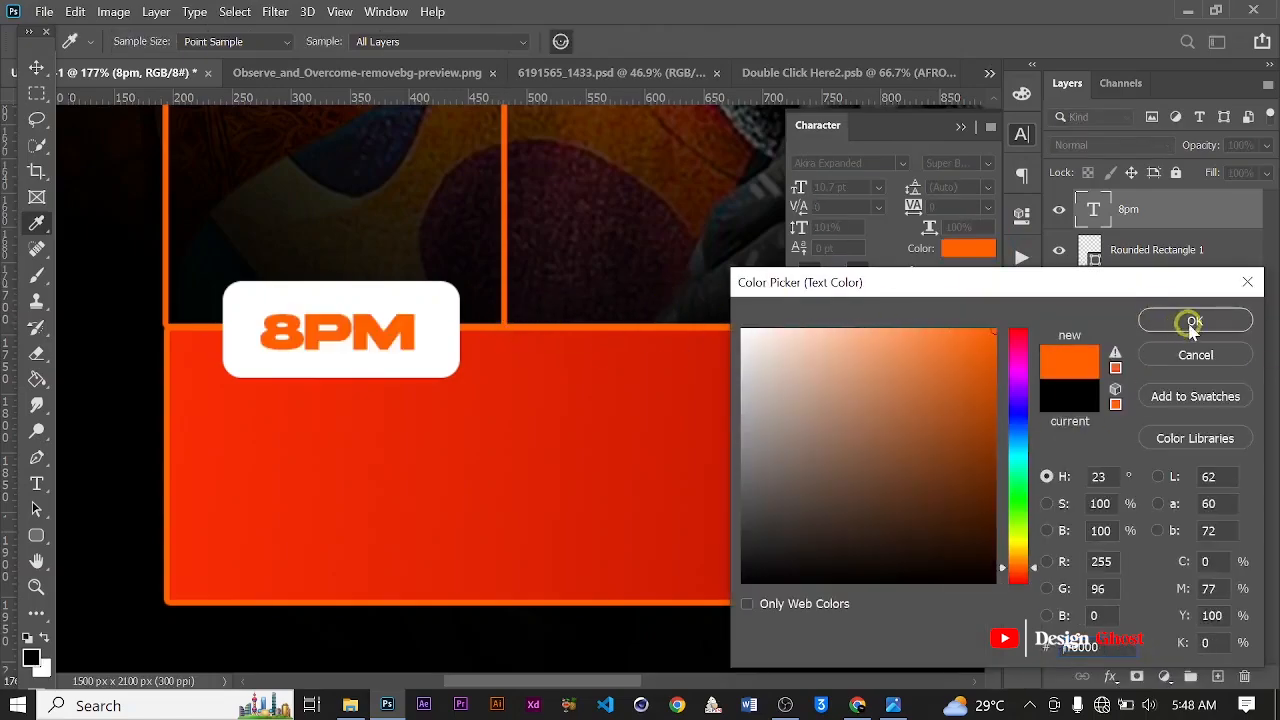
click(1188, 325)
click(960, 128)
scroll(786, 293, down, 4)
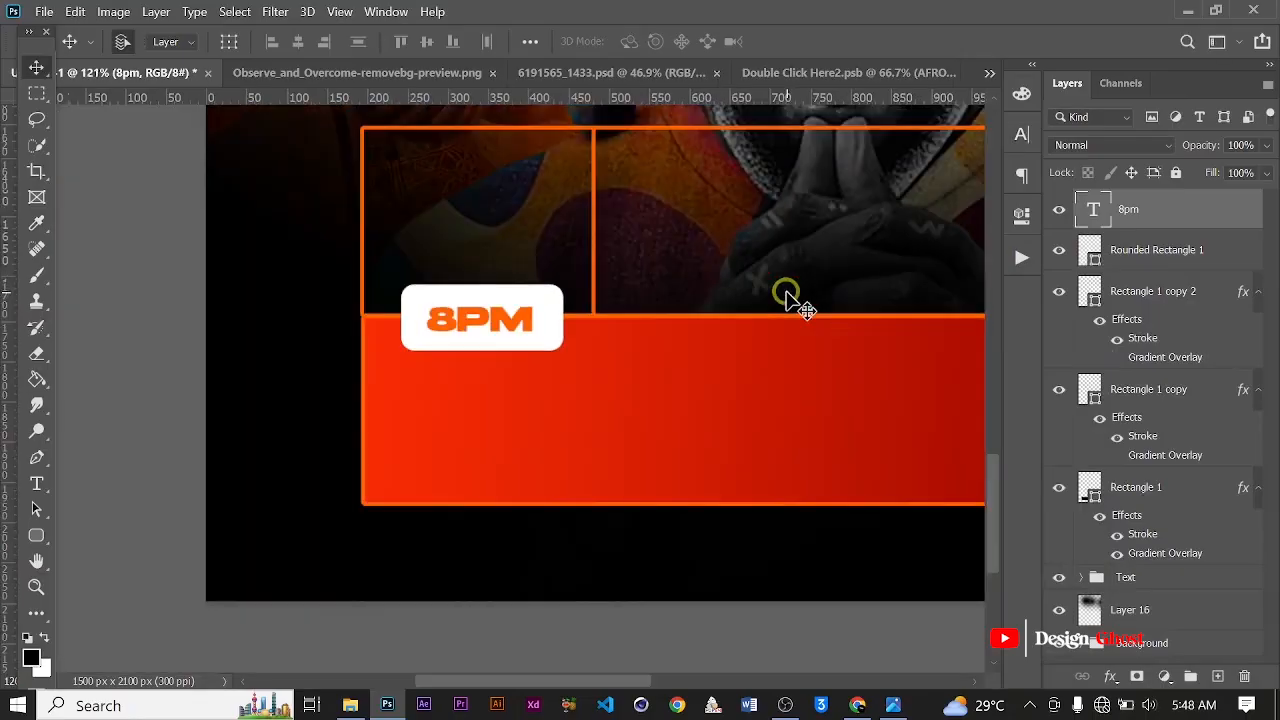
Open the ticket image 1.jpg from the Afro Vibe folder as a separate document.
key(ctrl+0)
scroll(597, 531, up, 6)
key(space)
drag(527, 611, 646, 367)
scroll(648, 368, up, 1)
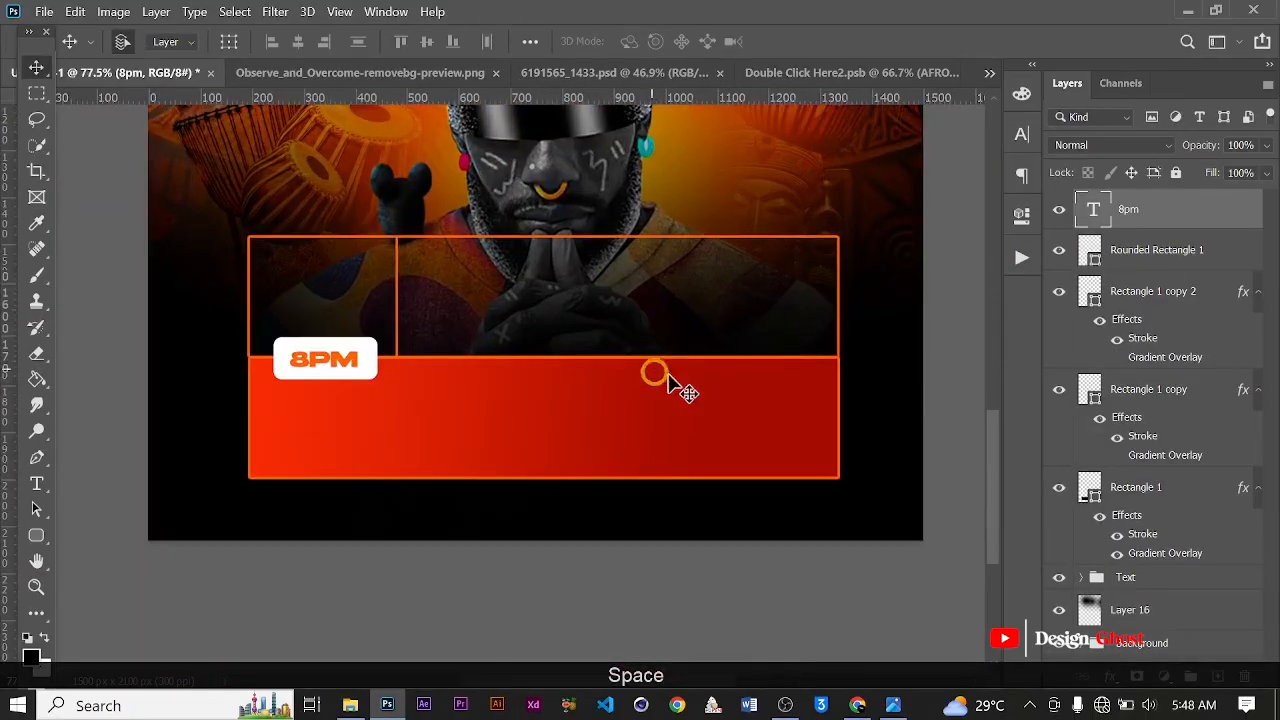
click(353, 712)
drag(483, 373, 738, 8)
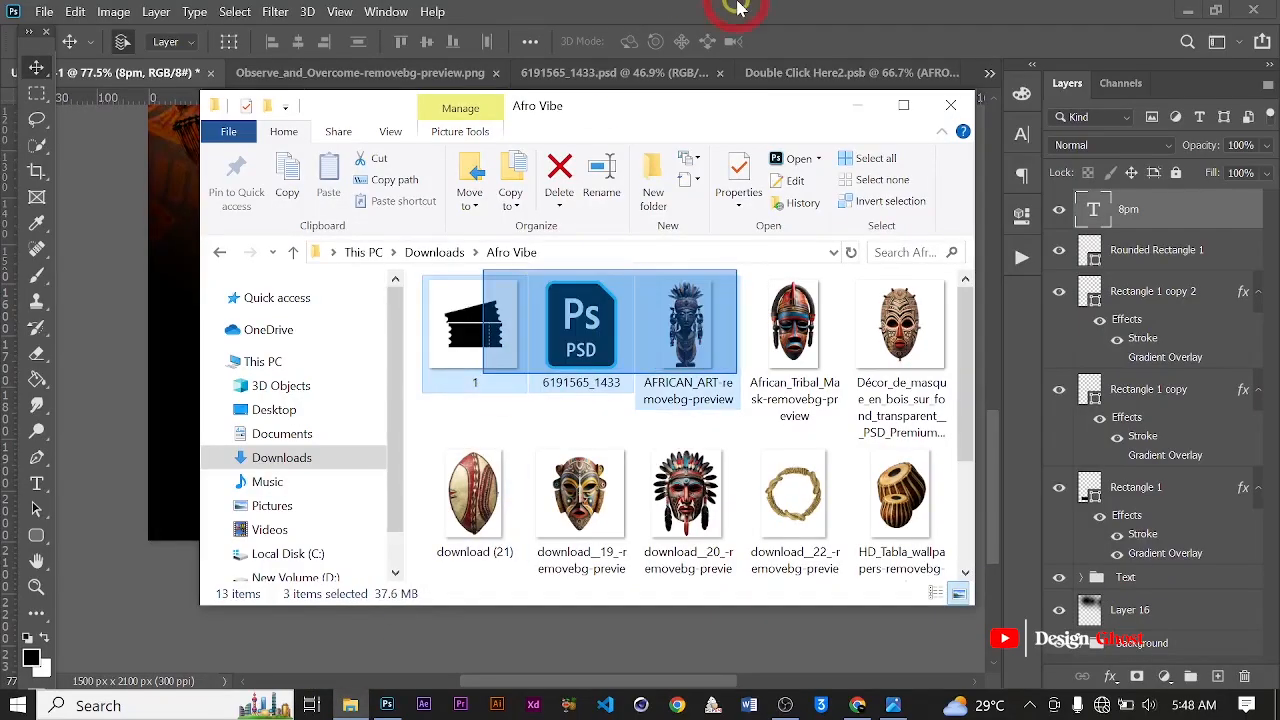
click(474, 360)
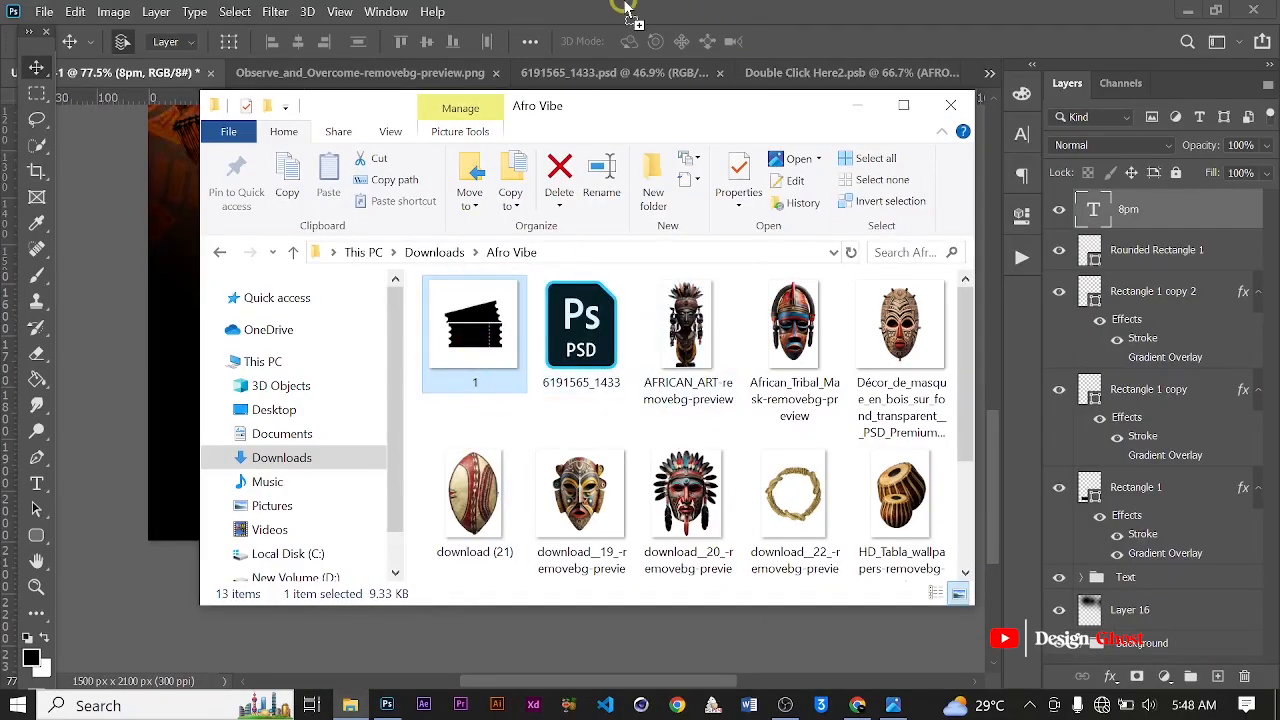
drag(628, 12, 620, 10)
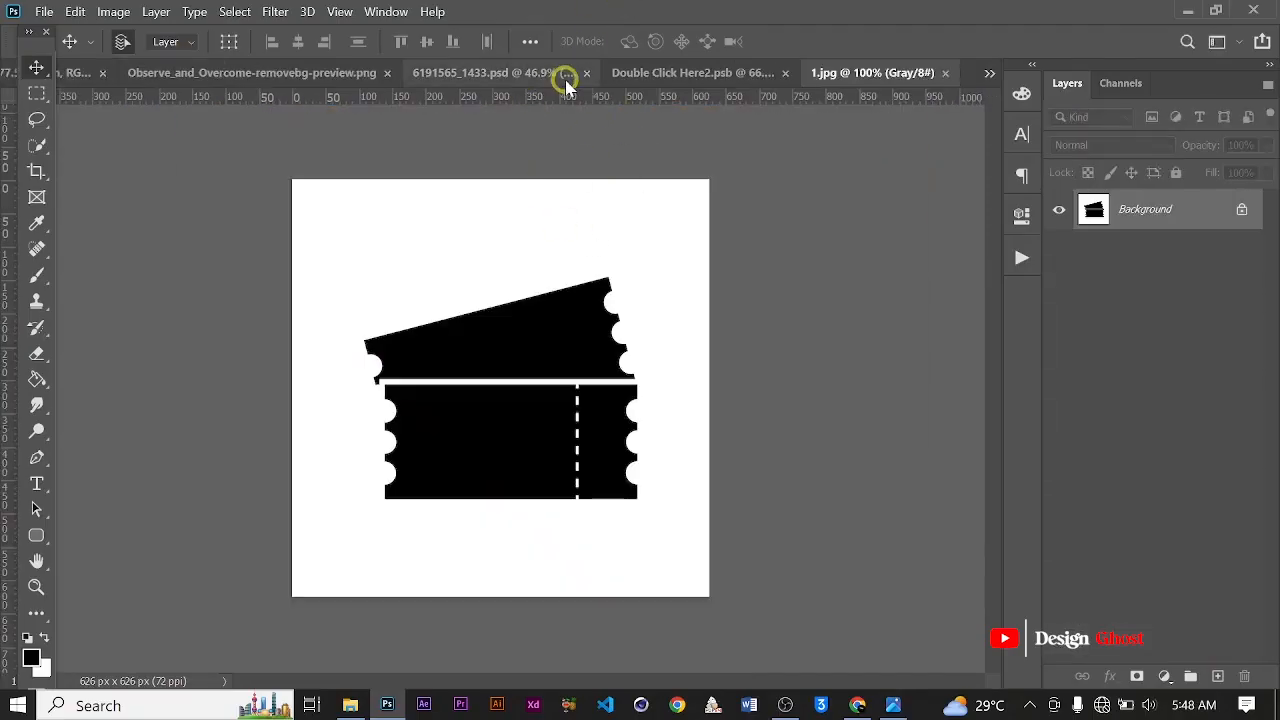
Close 6191565_1433.psd, Double Click Here2.psb and Observe_and_Overcome-removebg-preview.png without saving changes.
click(587, 73)
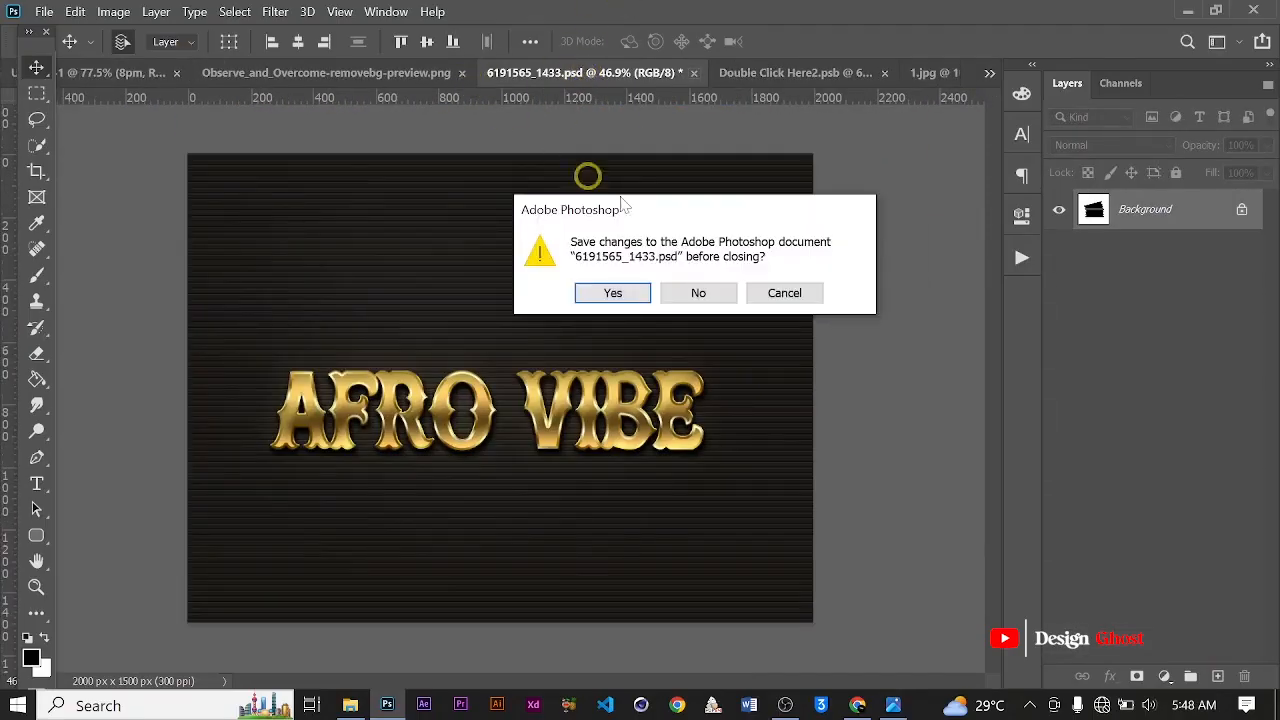
click(698, 292)
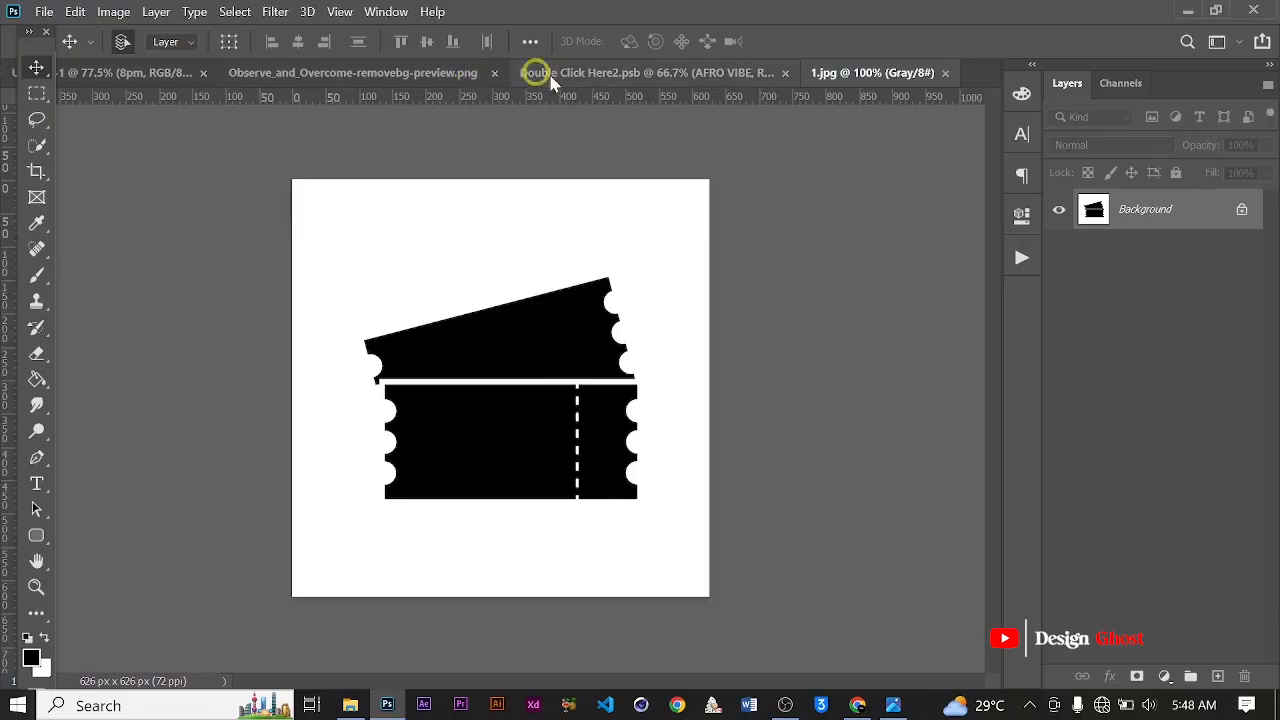
click(646, 80)
click(799, 73)
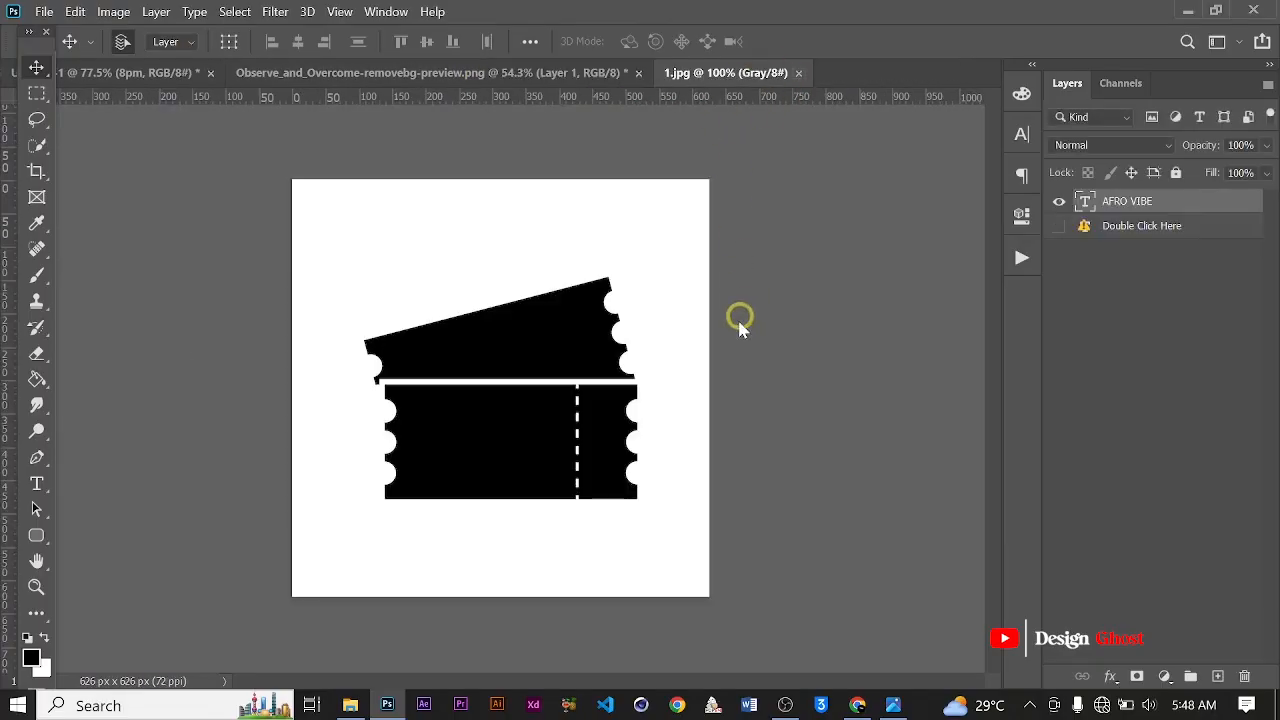
click(490, 80)
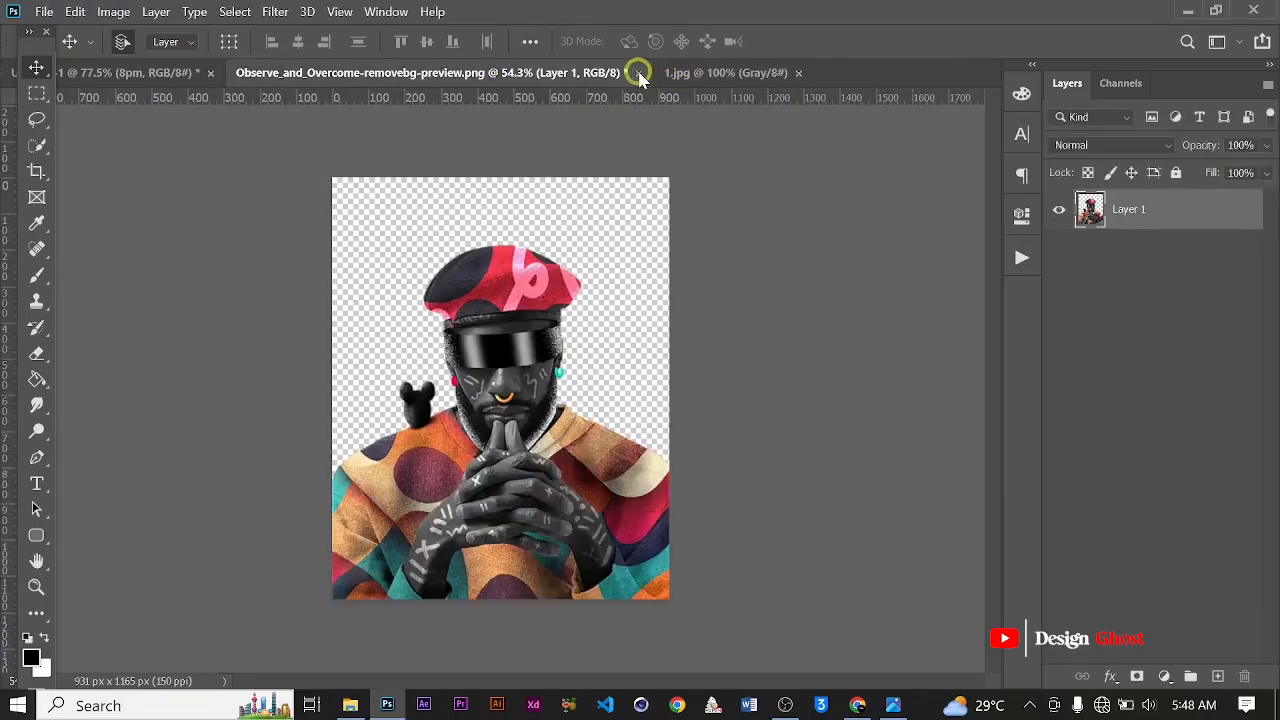
click(638, 73)
click(680, 304)
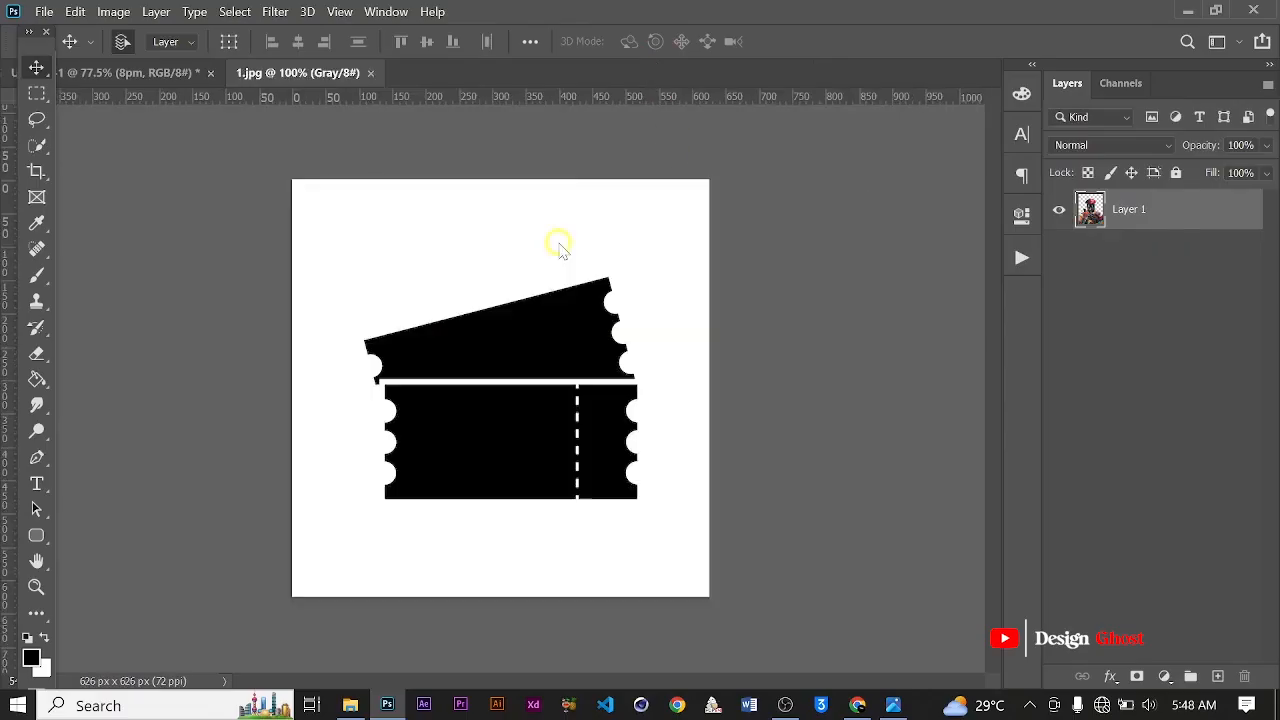
Erase the white background around the black tickets in 1.jpg with the Magic Eraser at tolerance 32.
scroll(480, 256, down, 2)
scroll(525, 337, up, 2)
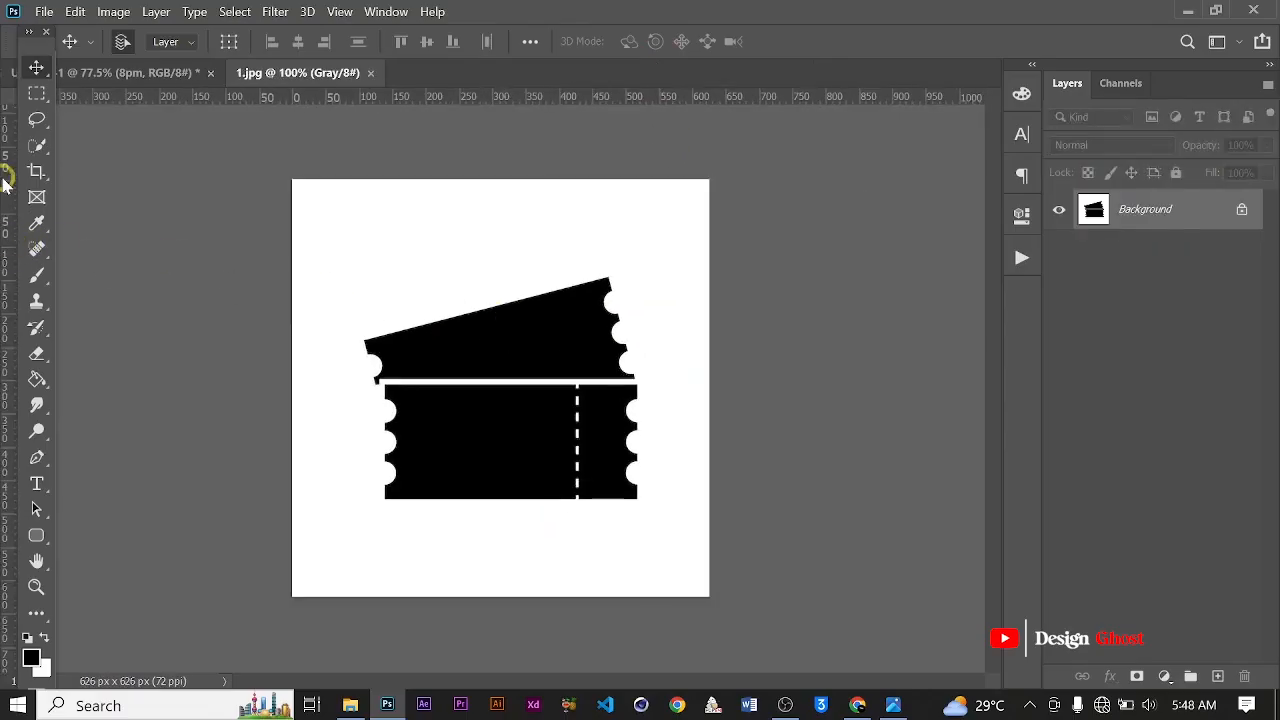
right_click(44, 358)
click(119, 384)
click(463, 223)
scroll(471, 366, up, 2)
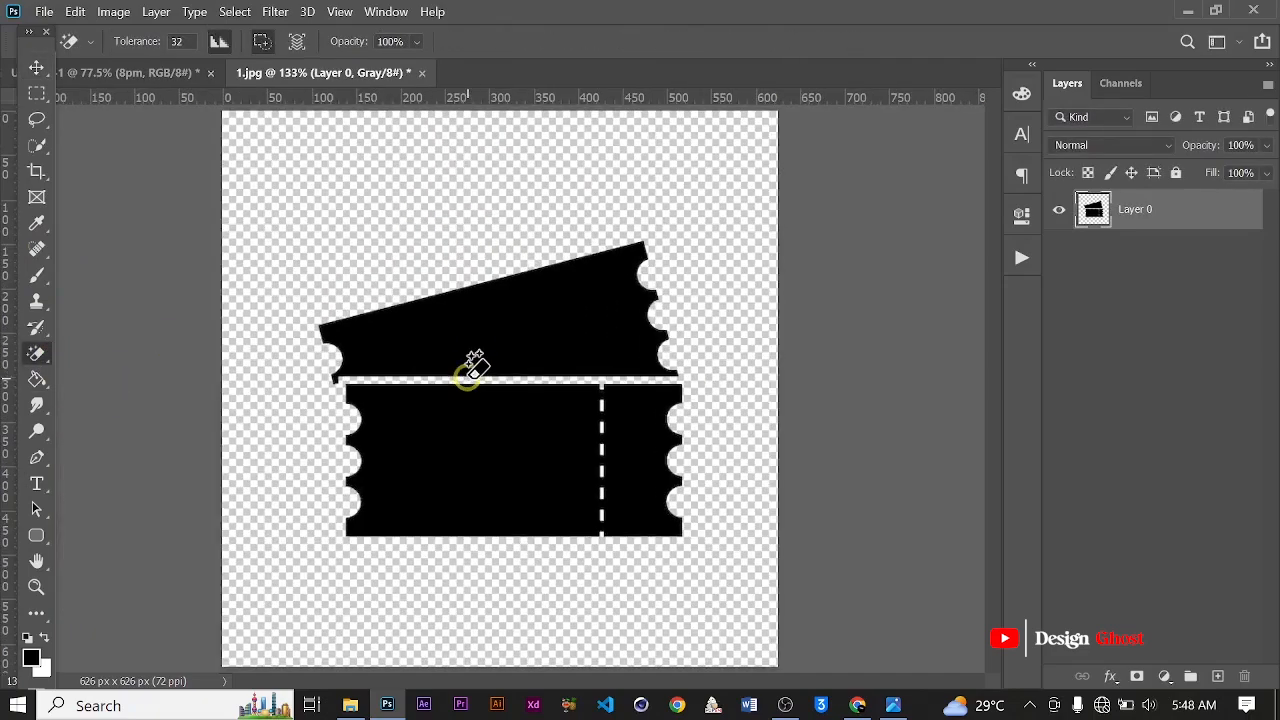
Bring the cut-out ticket artwork into the poster document, over the 8PM label and red banner.
click(30, 75)
scroll(537, 314, down, 2)
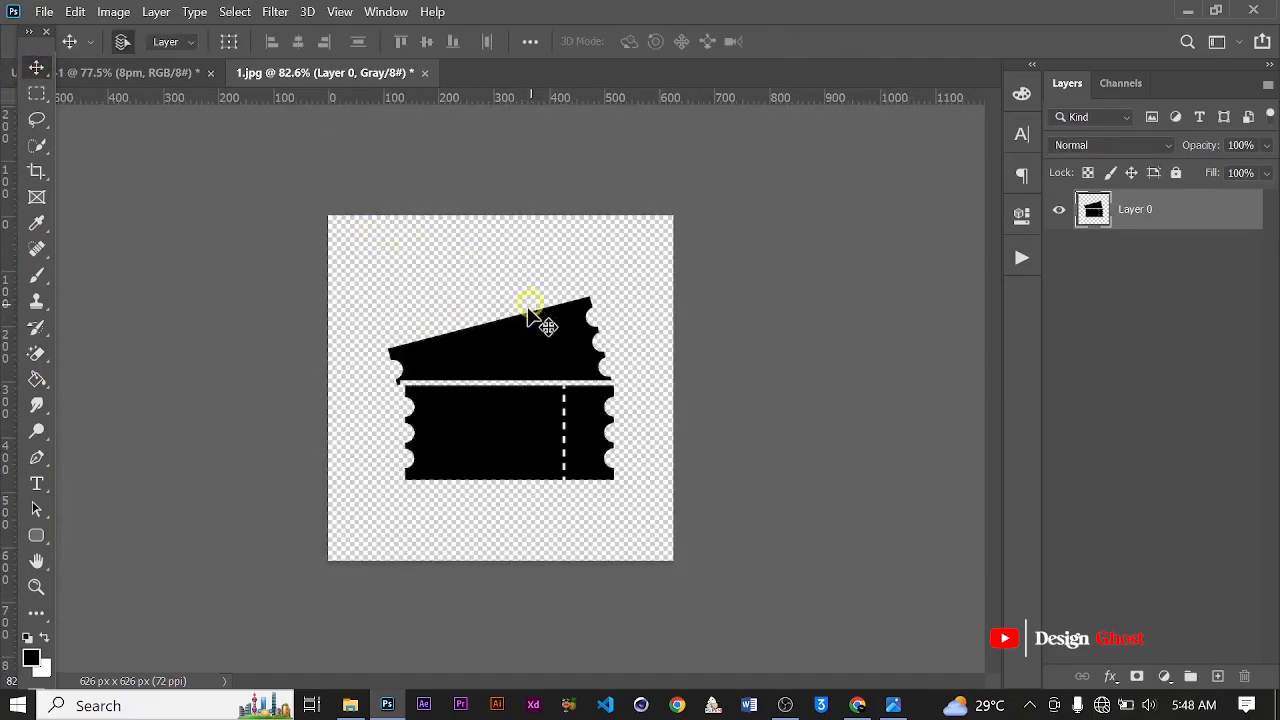
drag(537, 314, 378, 422)
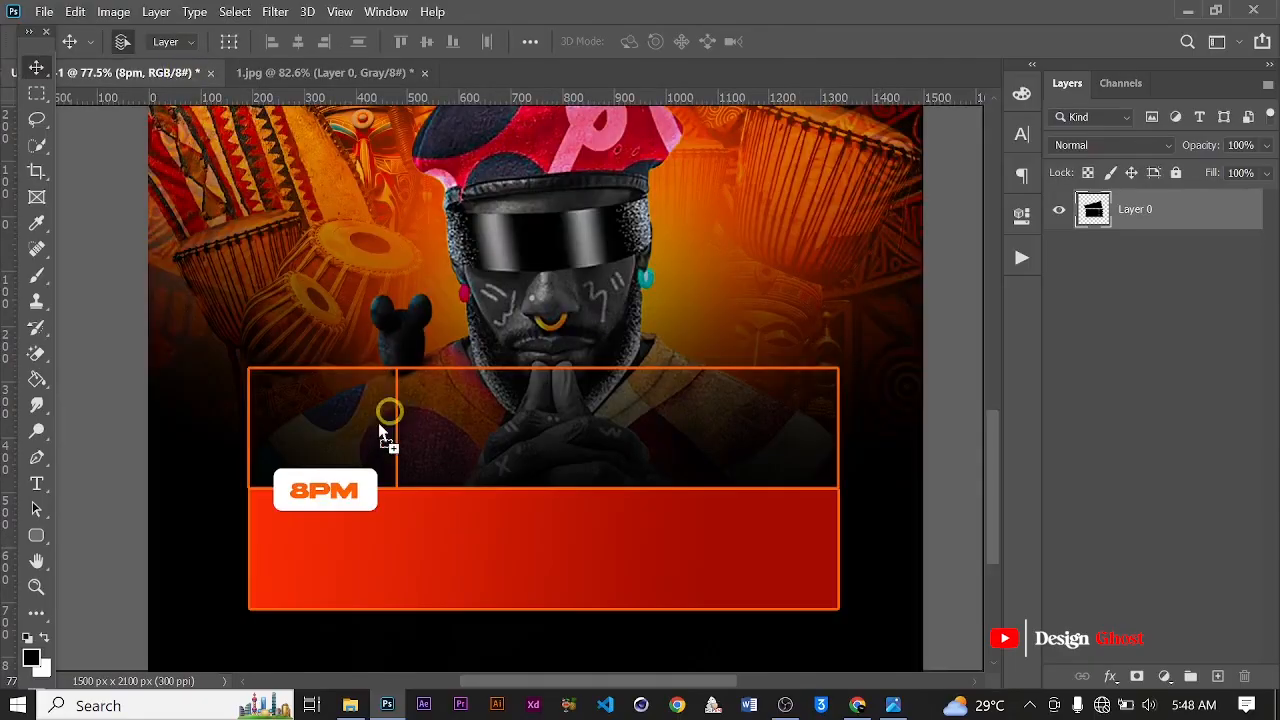
drag(343, 549, 350, 545)
Rotate the ticket artwork -90 degrees and scale it to about 97.35%.
scroll(350, 545, up, 2)
key(ctrl+t)
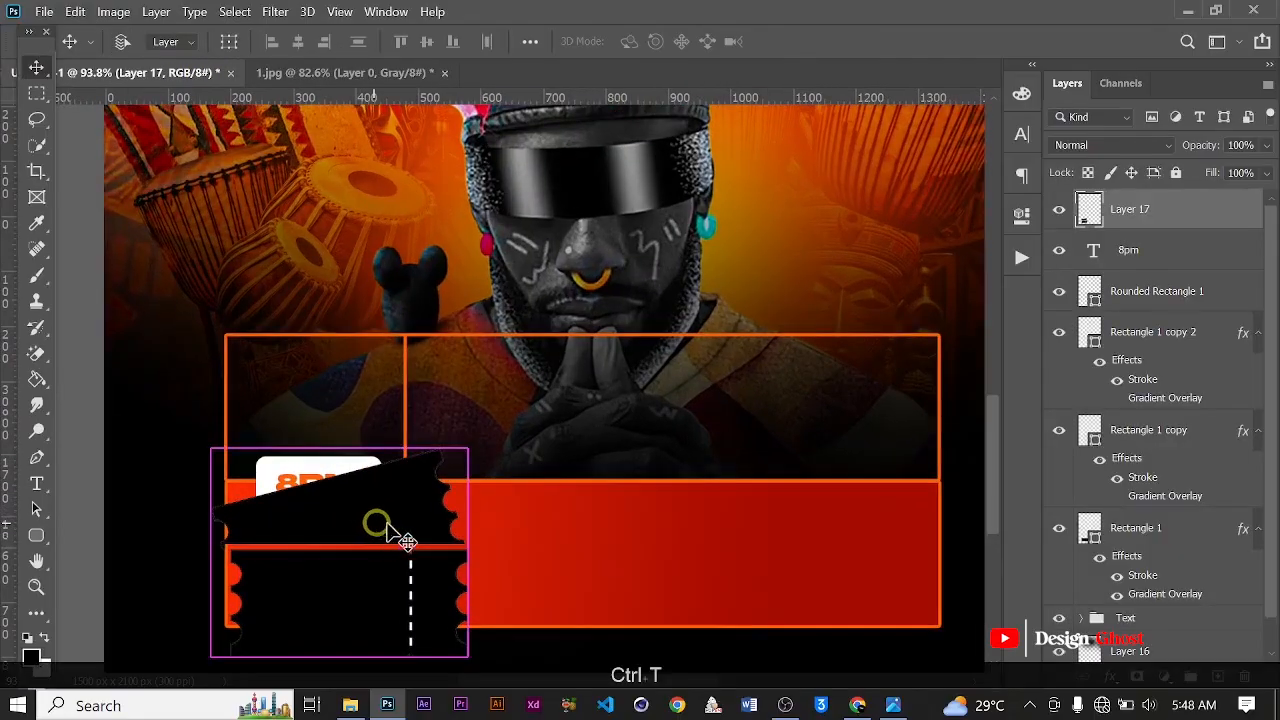
drag(517, 383, 307, 375)
drag(452, 405, 443, 410)
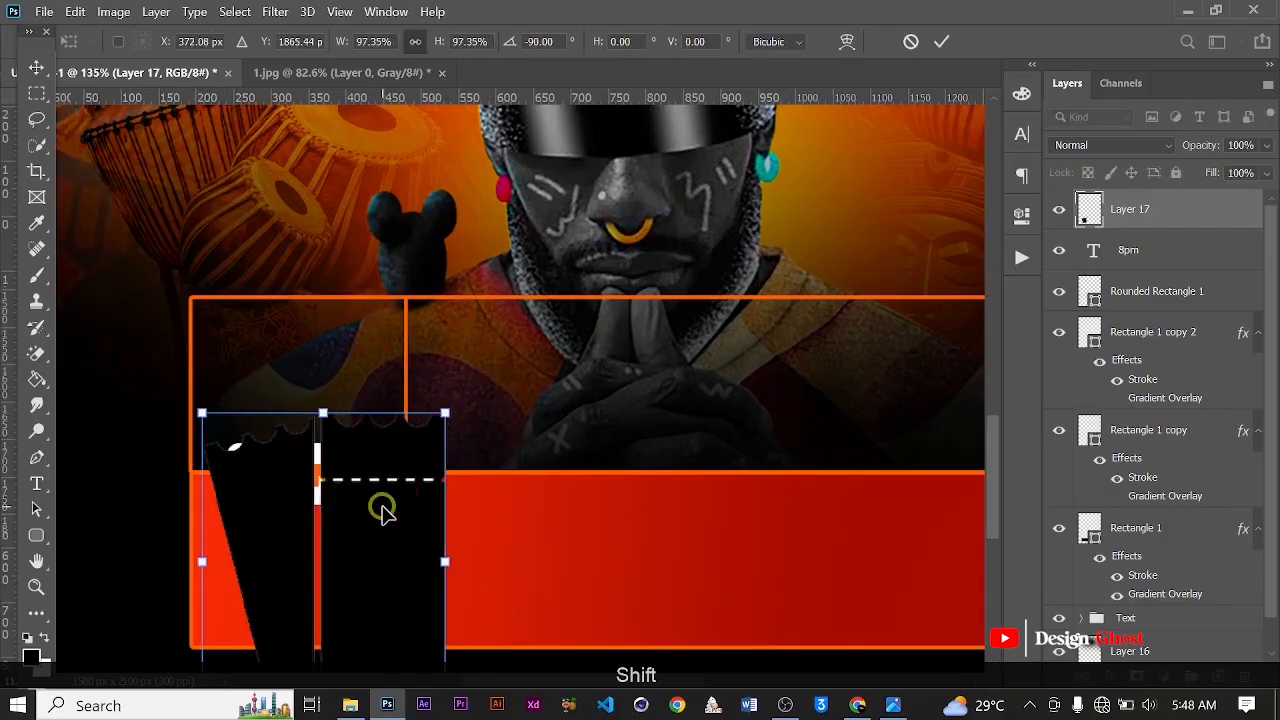
scroll(380, 509, up, 3)
scroll(383, 508, up, 2)
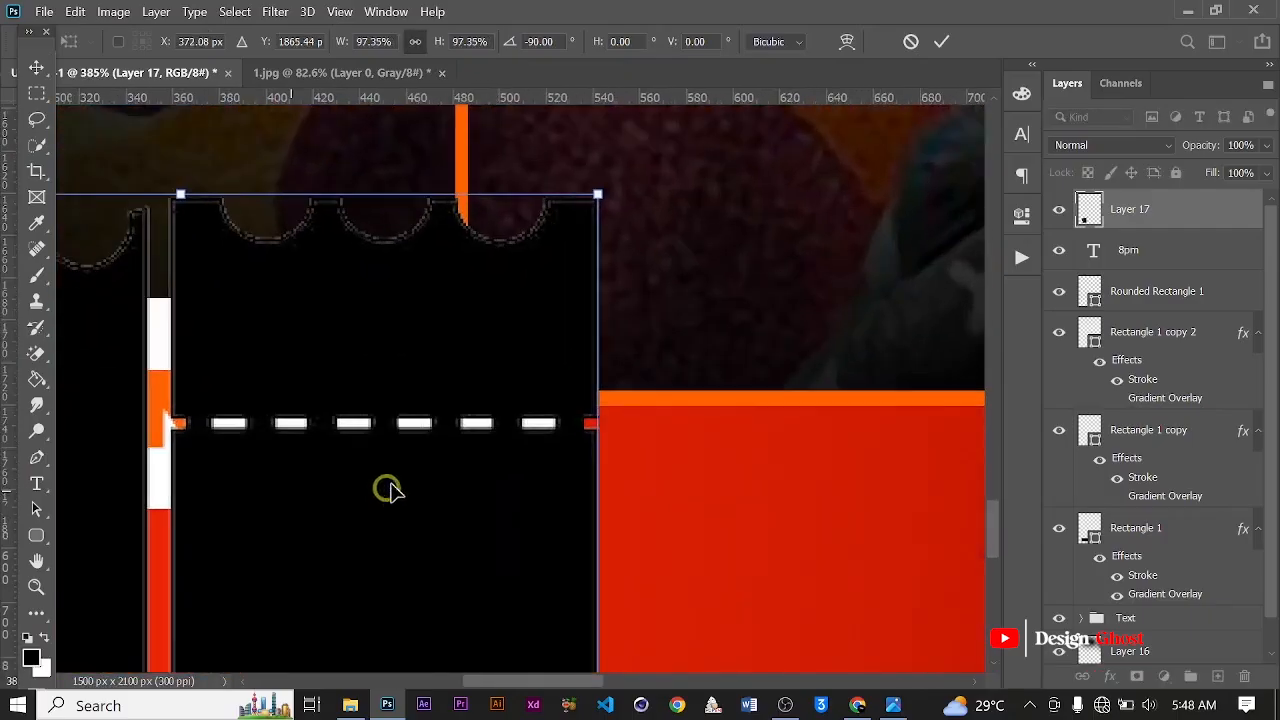
click(945, 42)
Erase the white dashes in the ticket's perforation line with the Magic Eraser at tolerance 32.
key(e)
scroll(480, 390, up, 2)
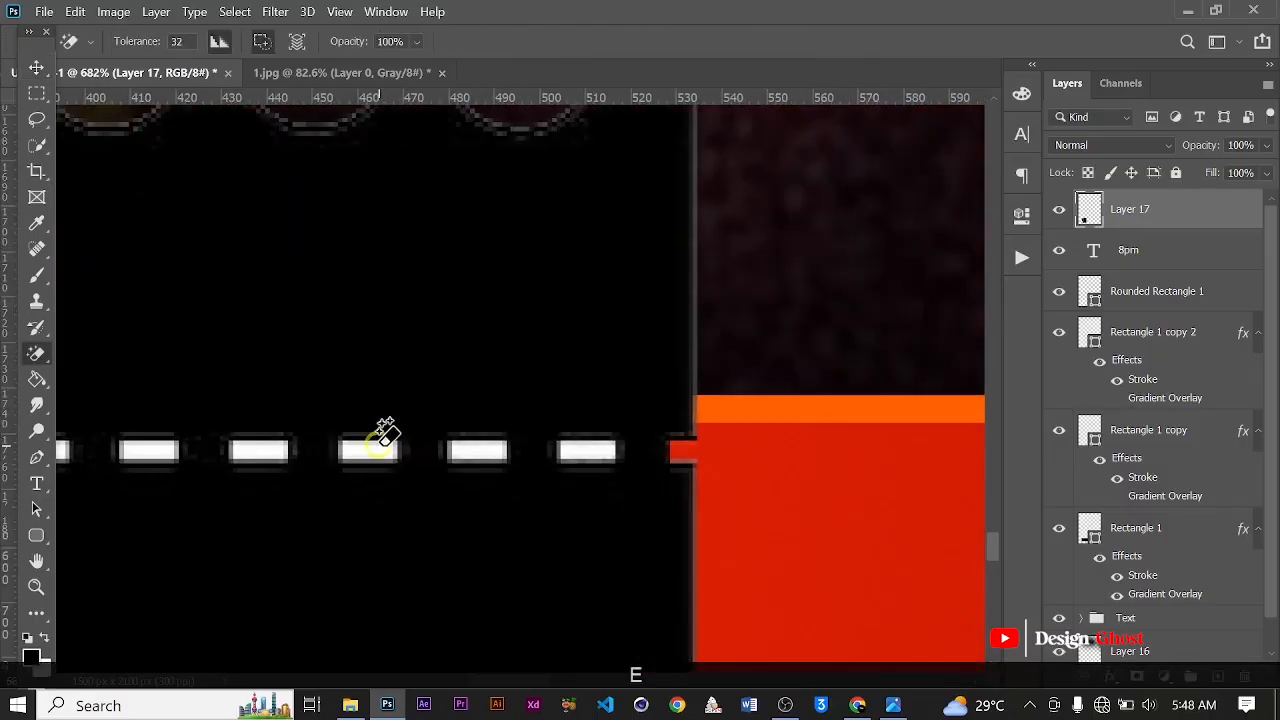
click(380, 445)
click(505, 445)
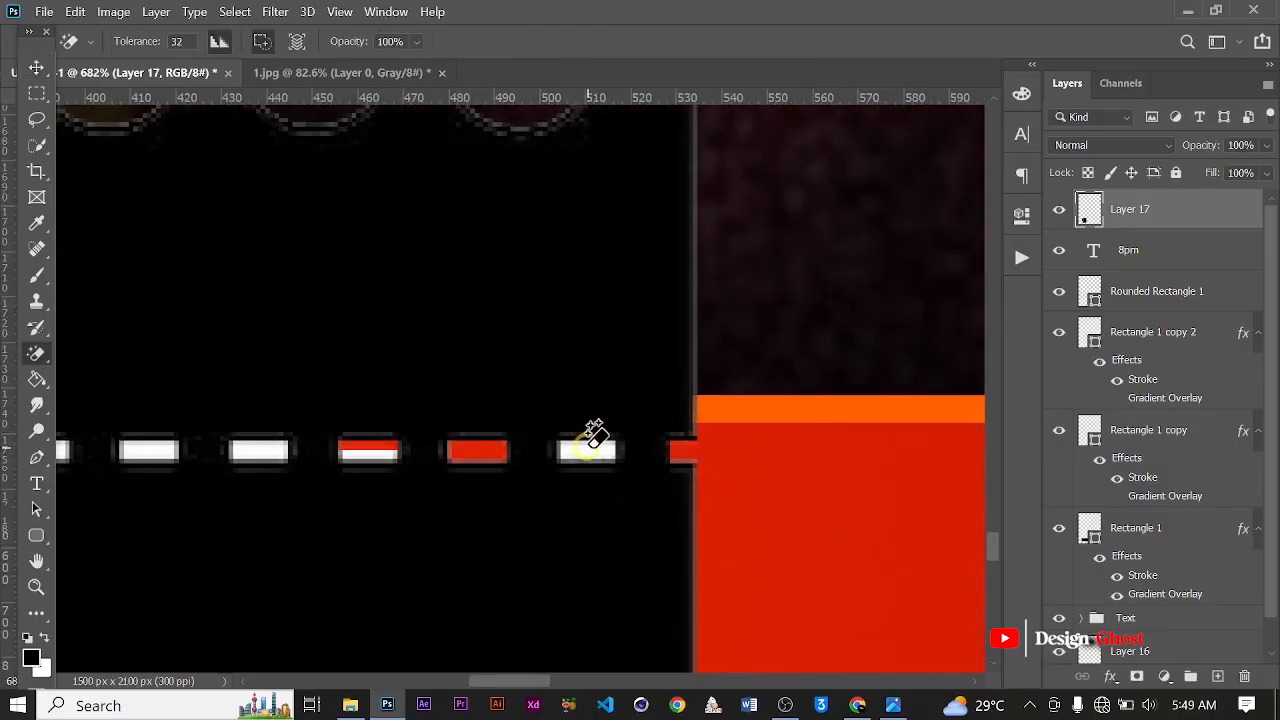
click(595, 442)
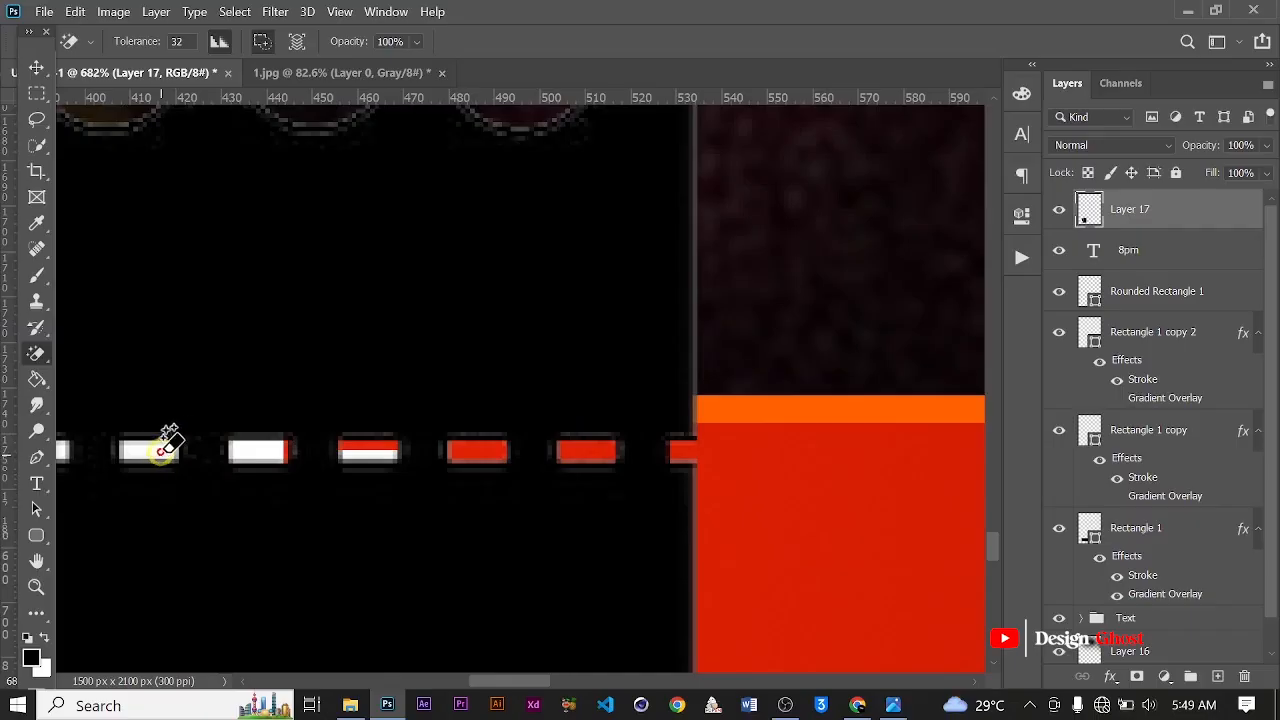
scroll(168, 440, down, 2)
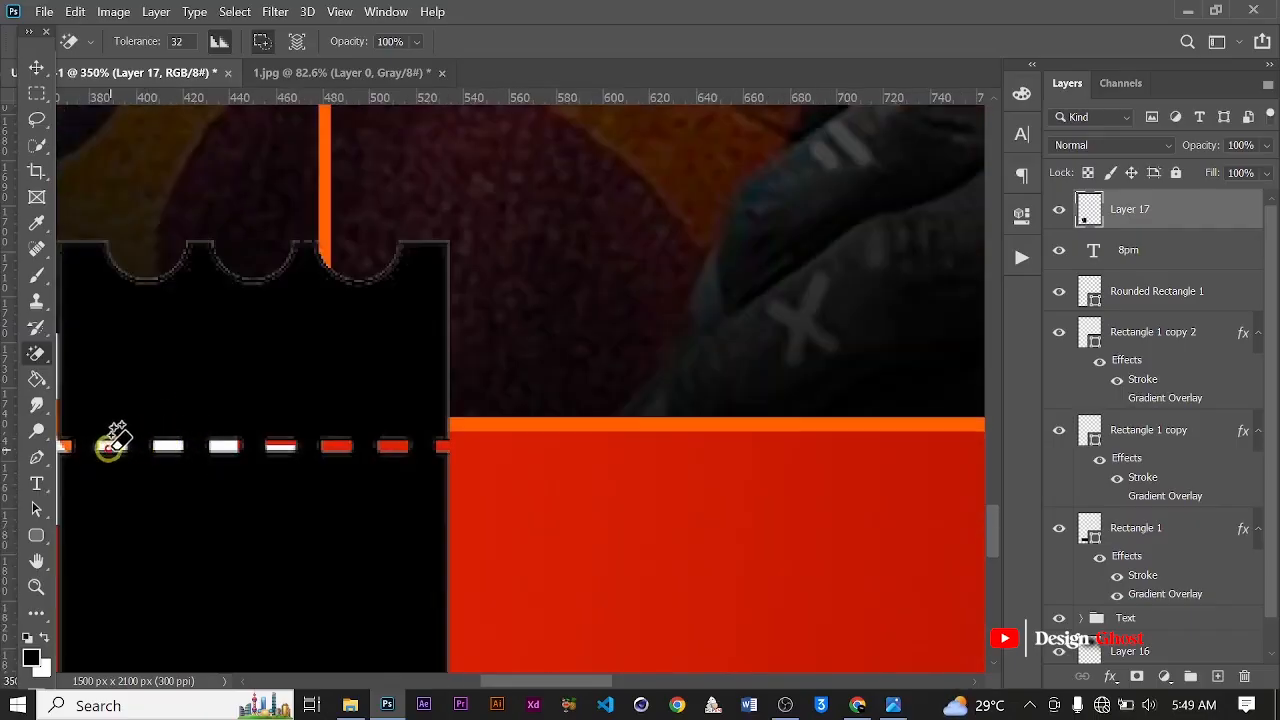
scroll(150, 430, down, 2)
Scale the ticket artwork down to a small icon and place it in the red banner below the 8PM label.
click(40, 68)
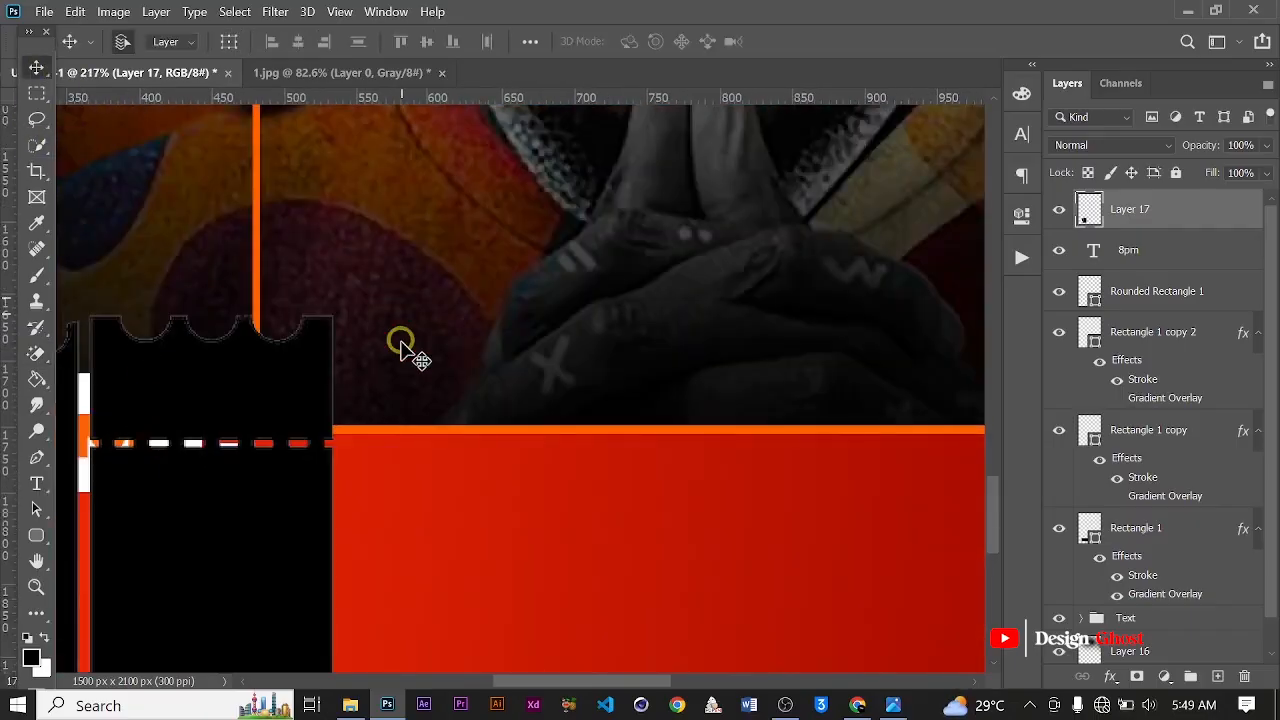
key(ctrl+0)
key(ctrl+t)
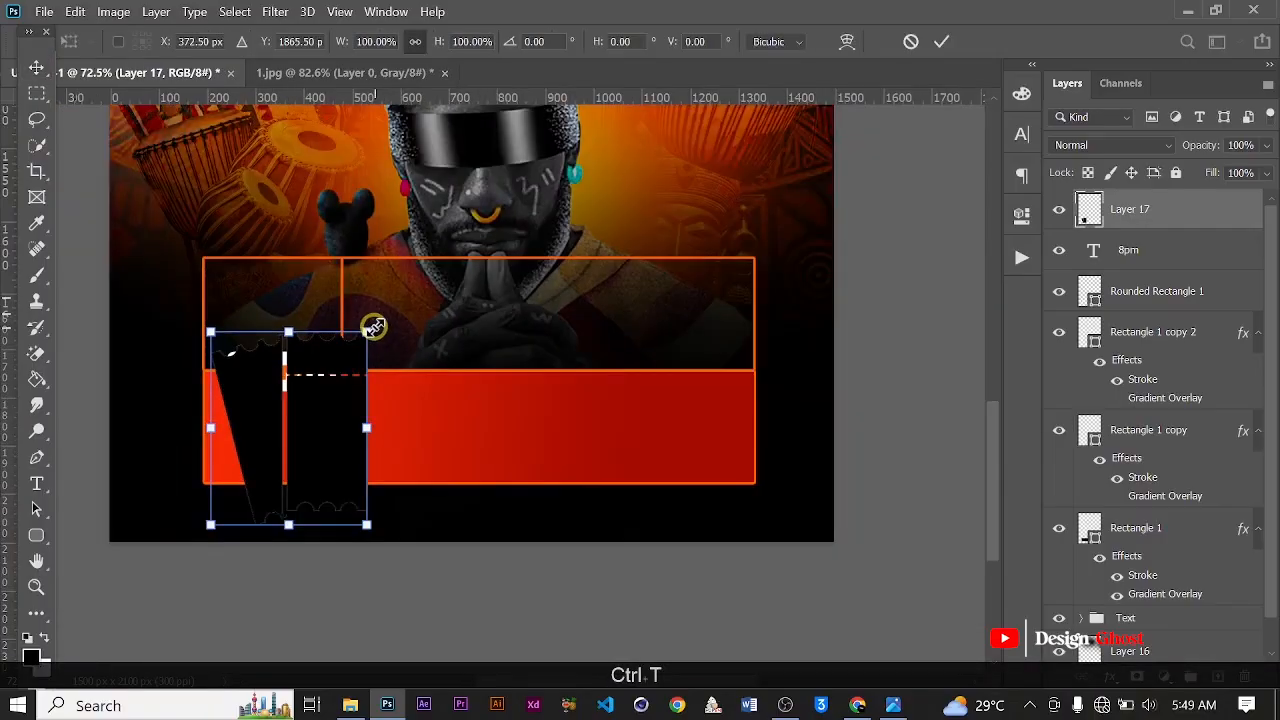
drag(373, 327, 286, 443)
drag(249, 491, 417, 291)
scroll(277, 452, up, 7)
scroll(417, 290, up, 3)
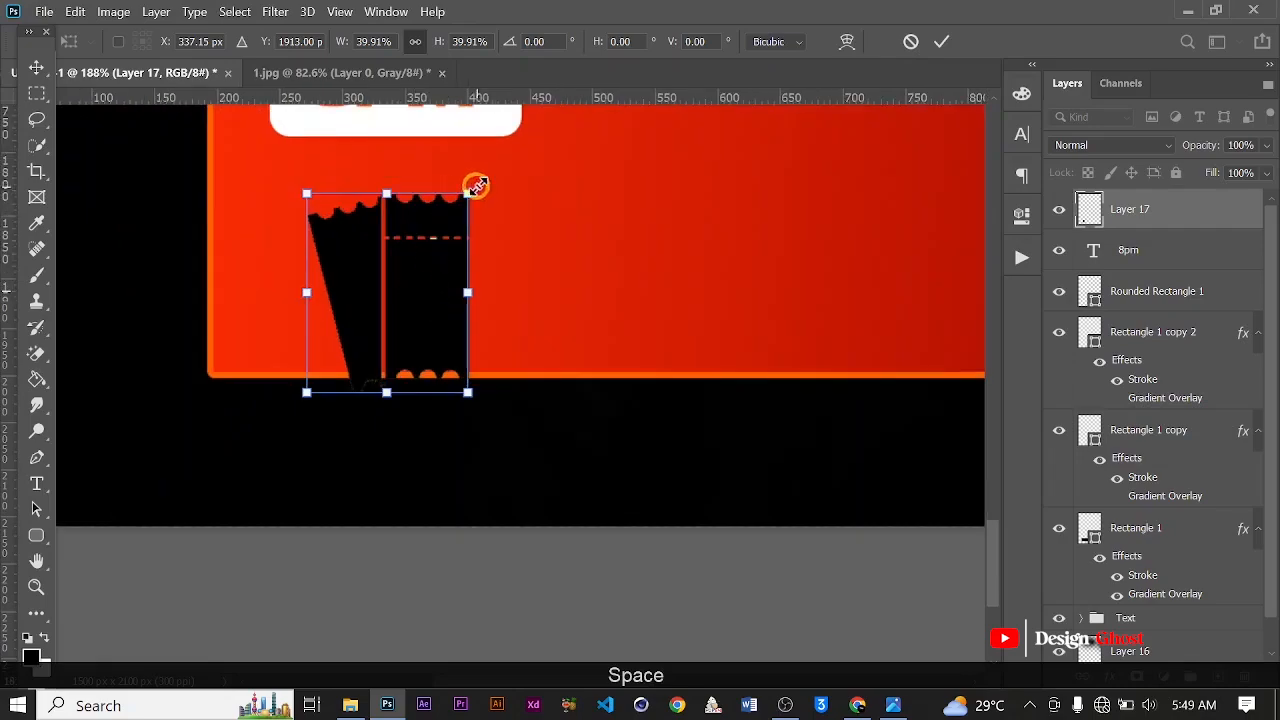
drag(476, 186, 492, 258)
key(Return)
Scale the ticket icon down slightly more and nudge it upward within the red banner.
key(ctrl+0)
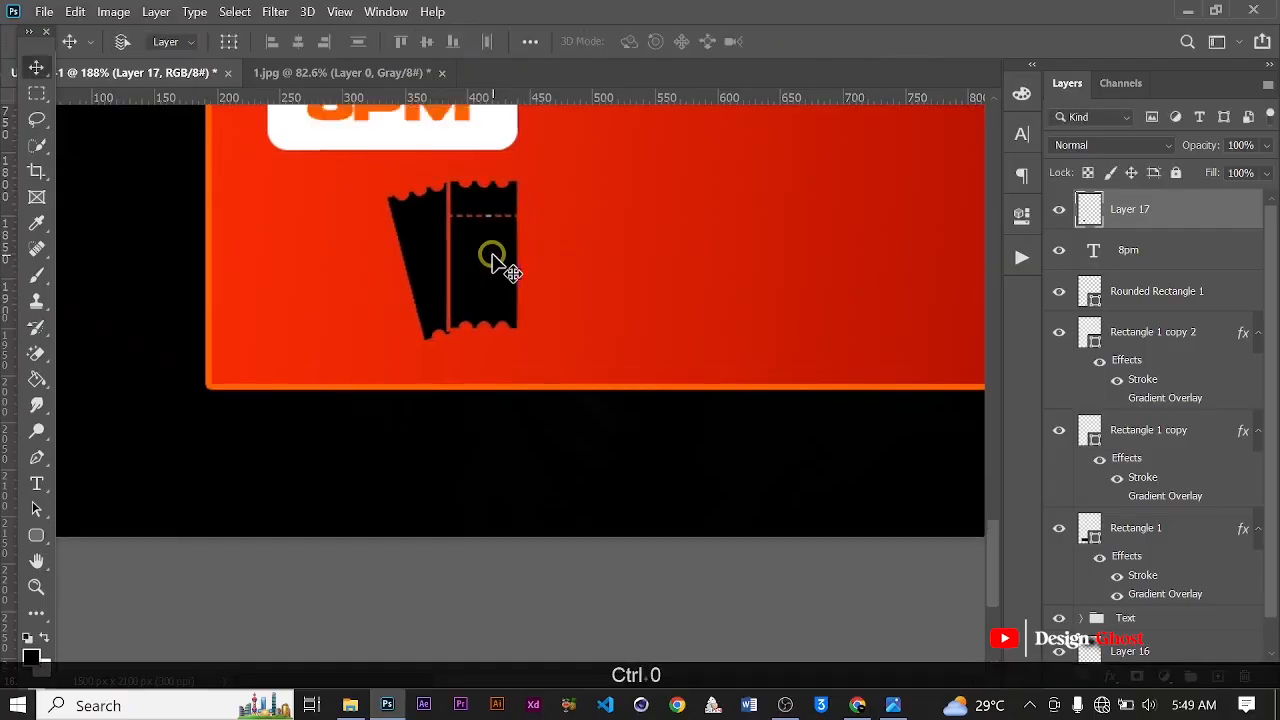
scroll(452, 539, up, 6)
drag(466, 627, 457, 320)
scroll(480, 346, up, 3)
key(ctrl+t)
scroll(484, 347, up, 2)
key(Return)
key(Up)
key(Up)
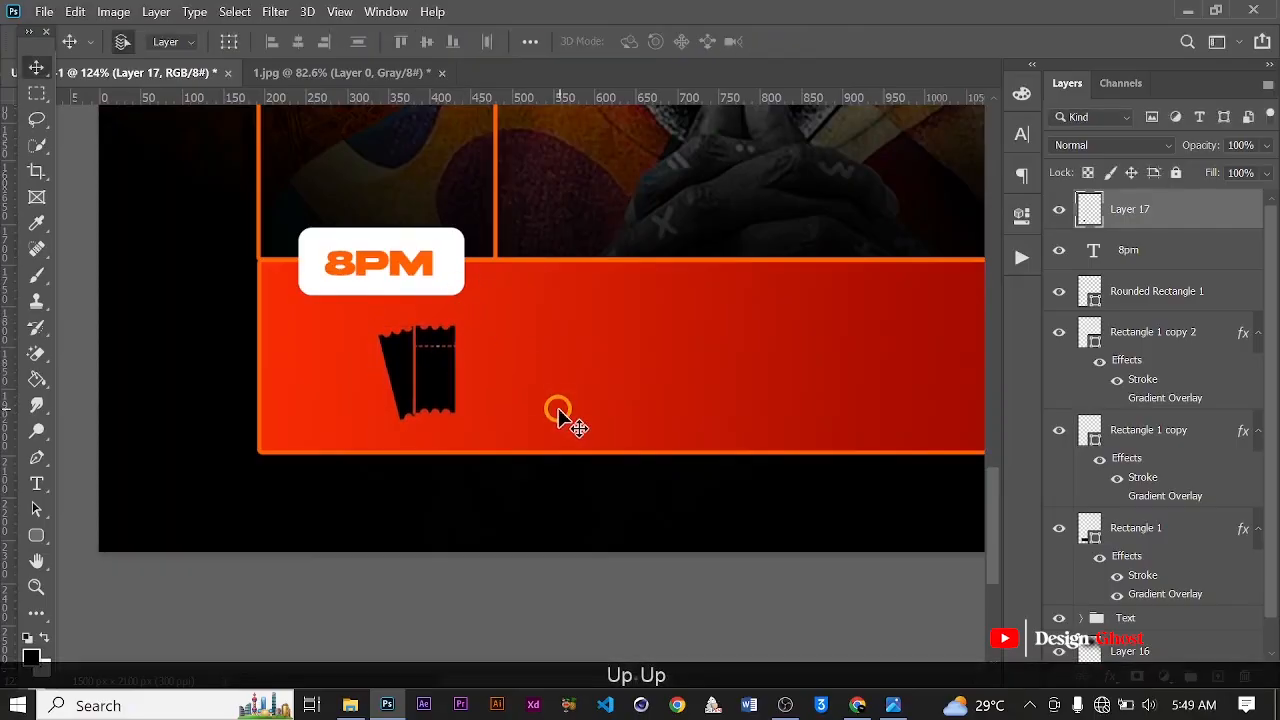
key(Return)
key(ctrl+0)
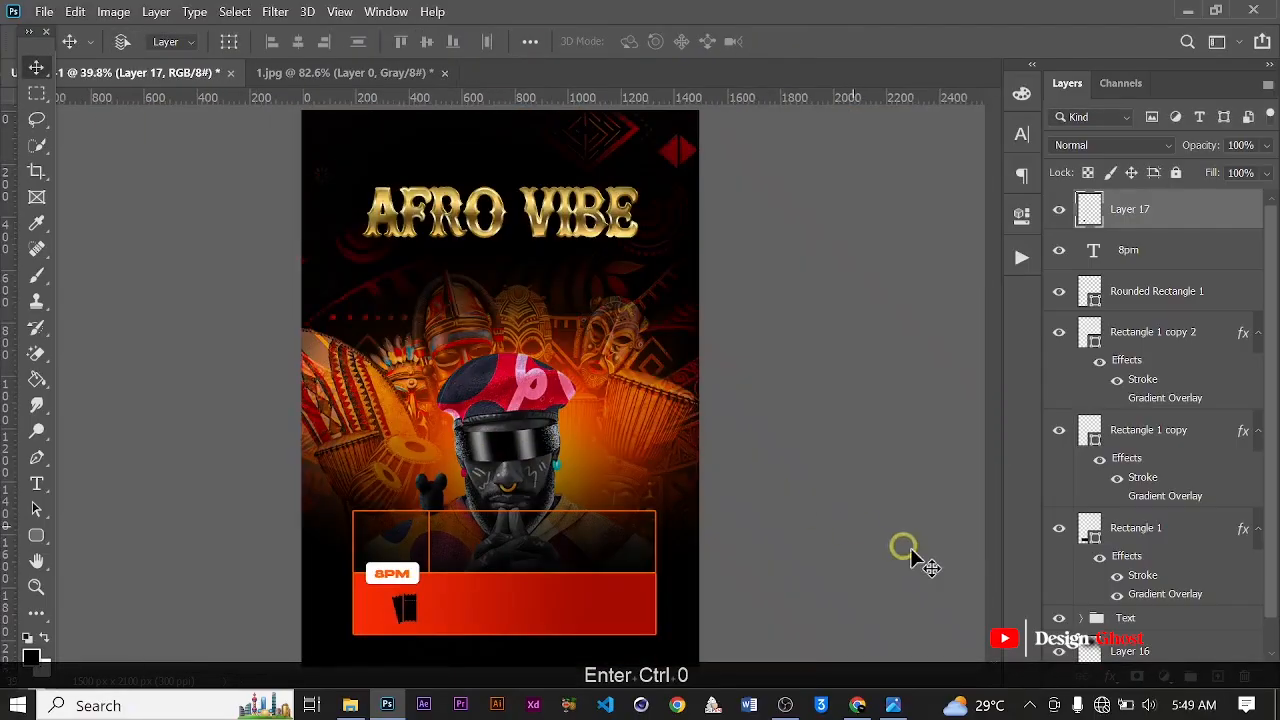
Apply a white Color Overlay at 100% opacity to the ticket icon.
click(1106, 680)
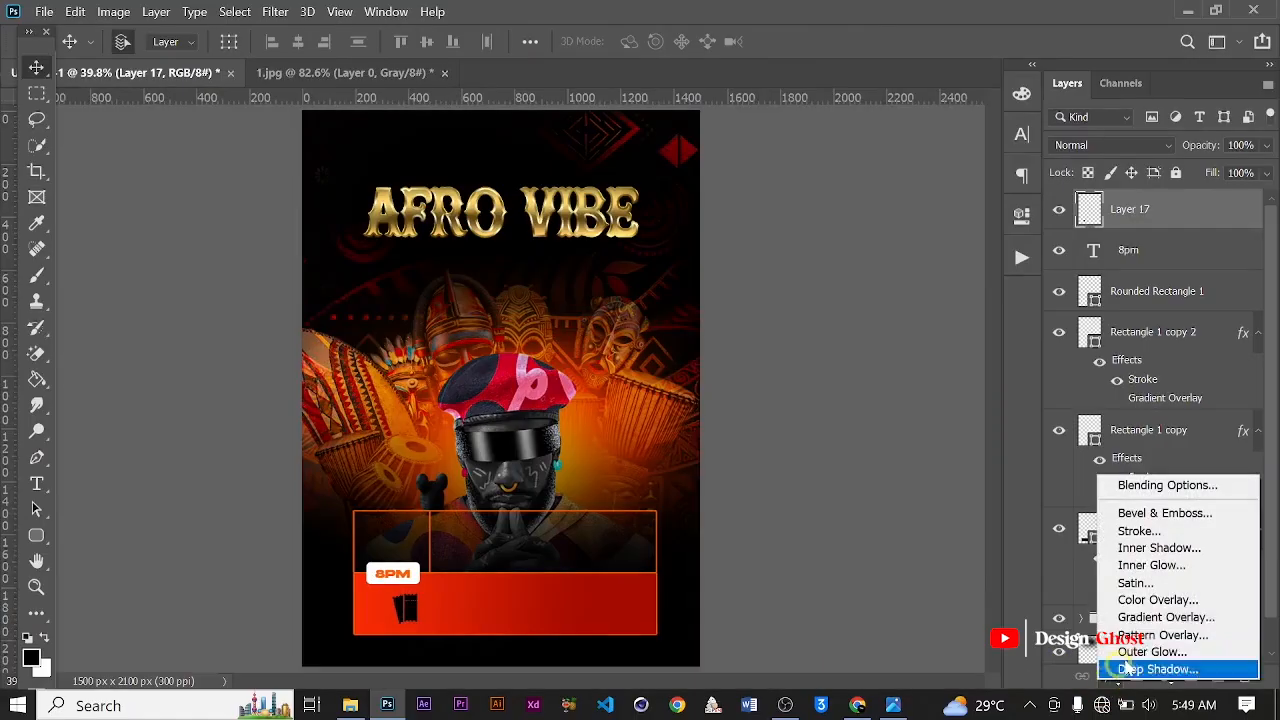
click(1160, 600)
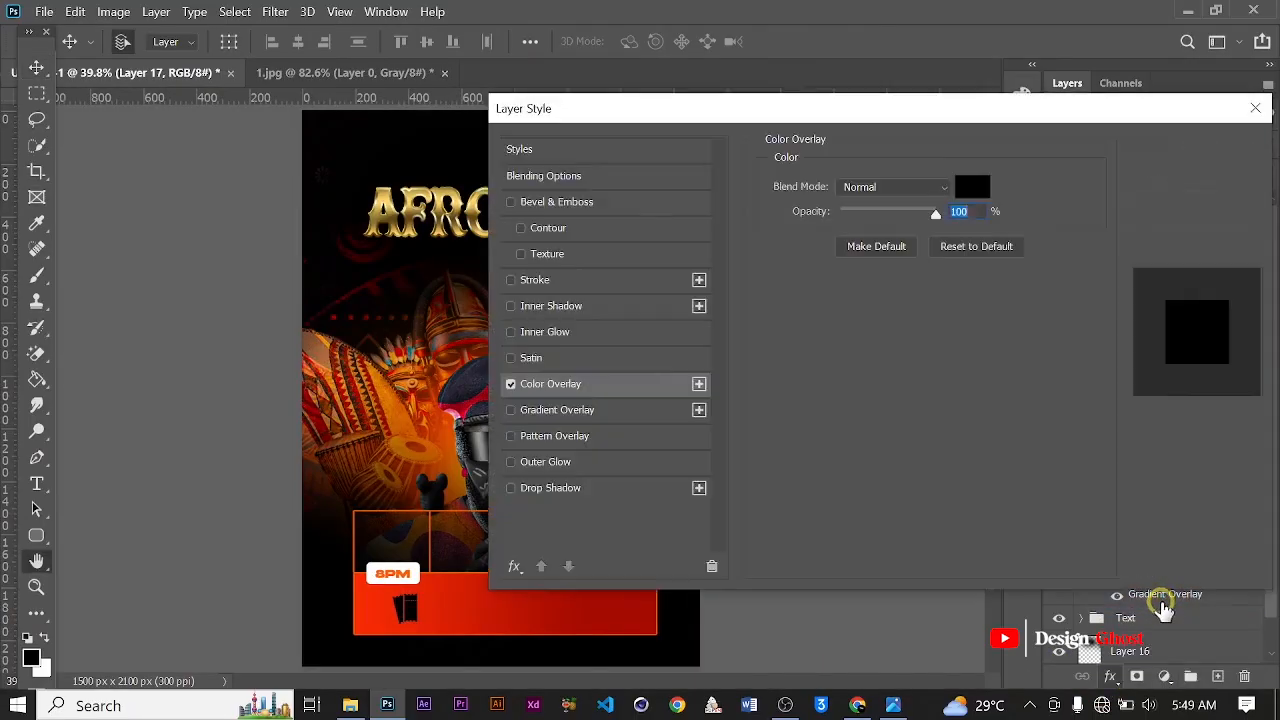
click(975, 189)
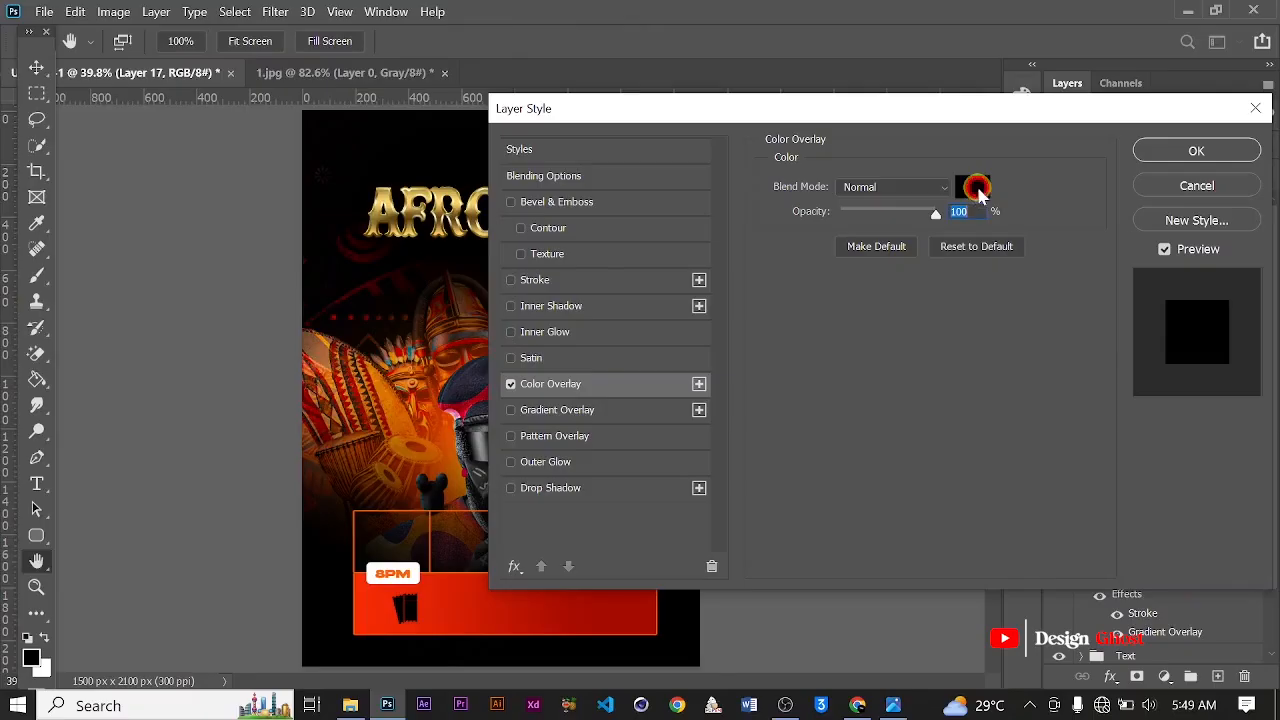
drag(767, 449, 811, 287)
click(1172, 323)
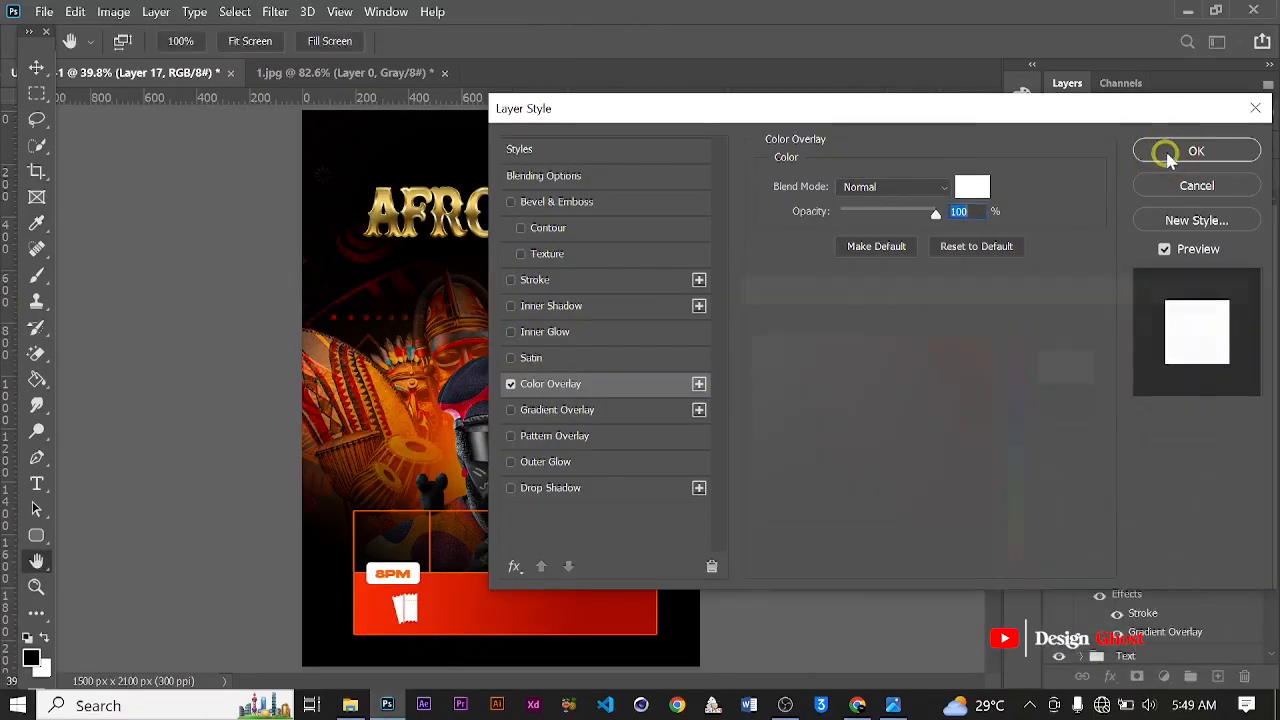
click(1168, 155)
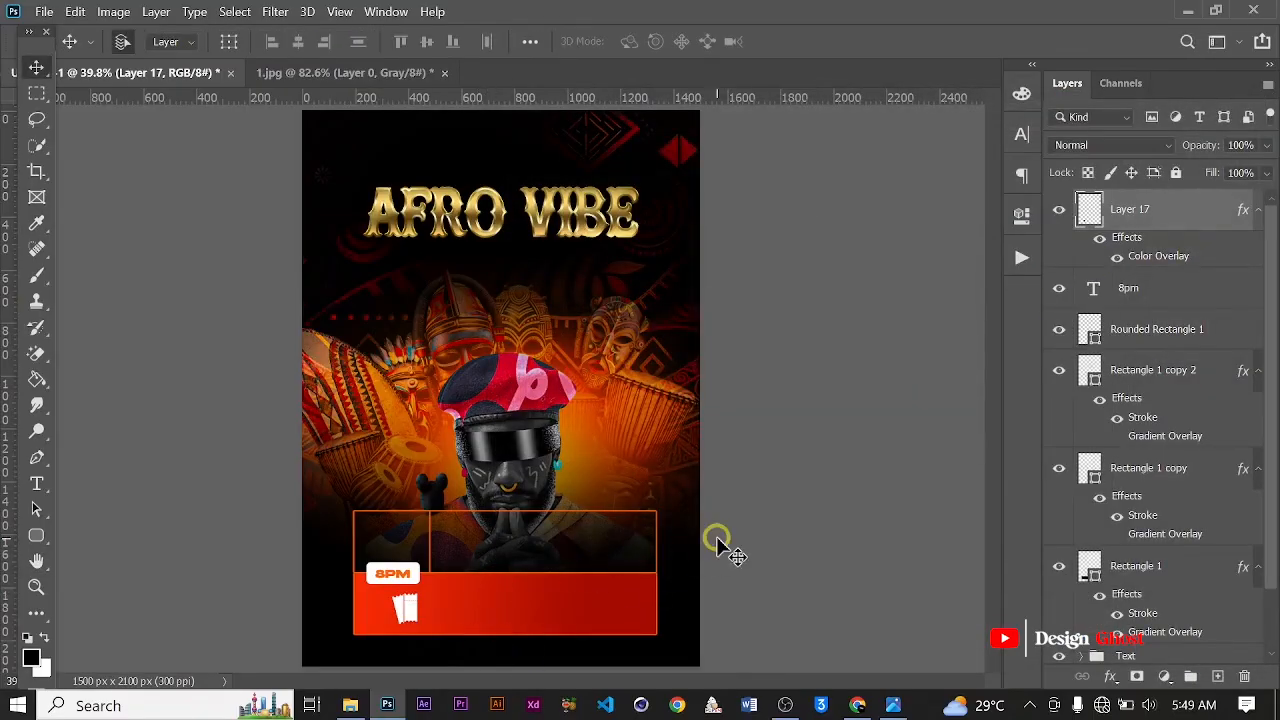
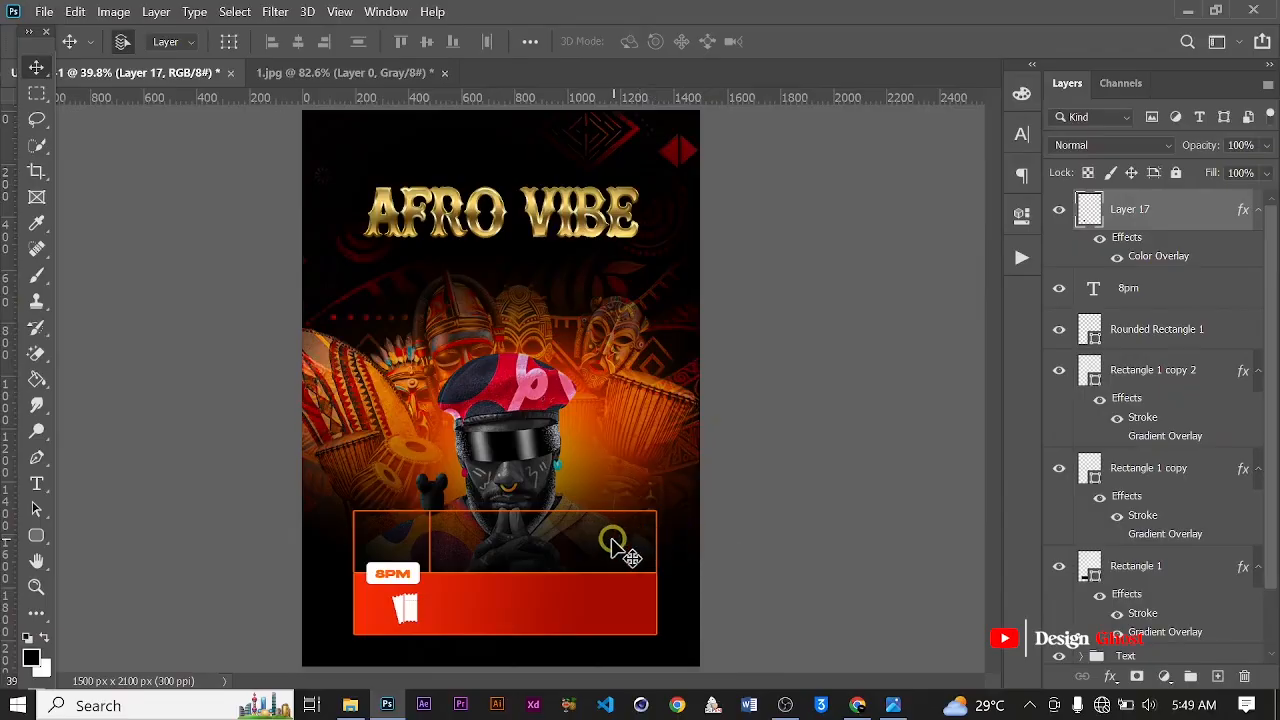
Add a paragraph text box with Lorem ipsum placeholder text in the red banner beside the ticket icon.
scroll(525, 540, up, 6)
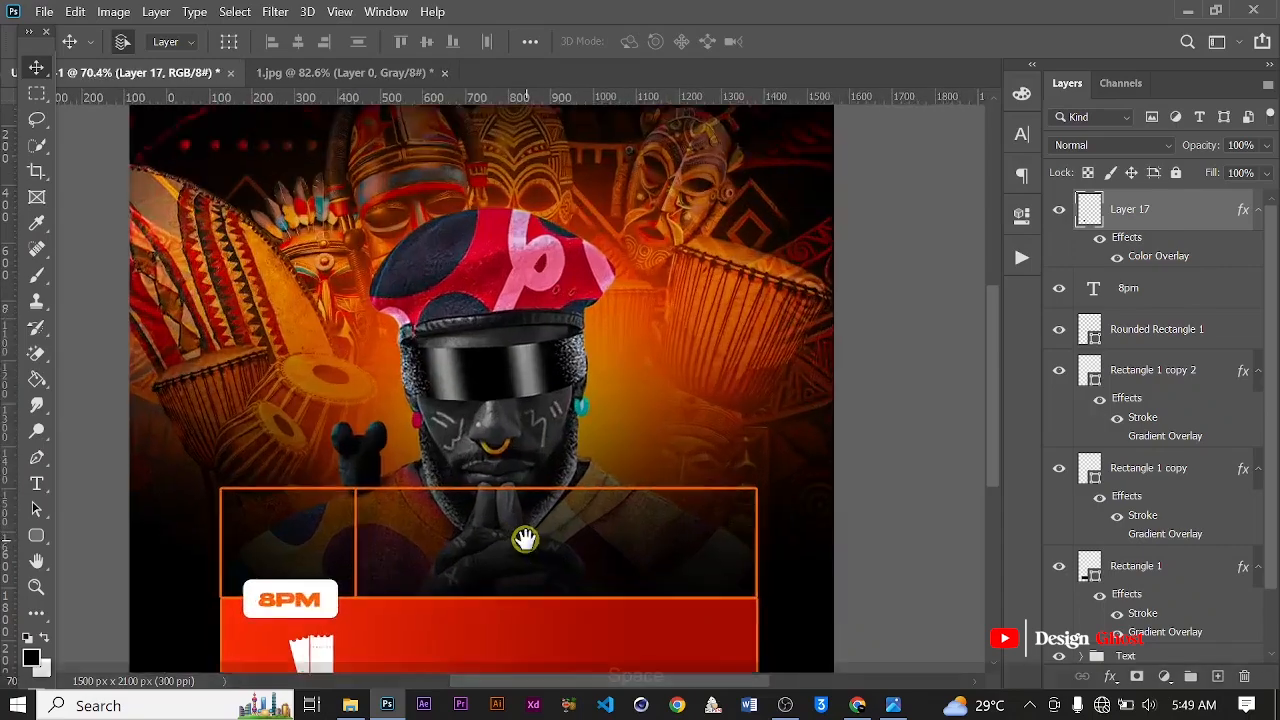
drag(563, 603, 604, 419)
scroll(509, 466, up, 3)
drag(594, 481, 607, 455)
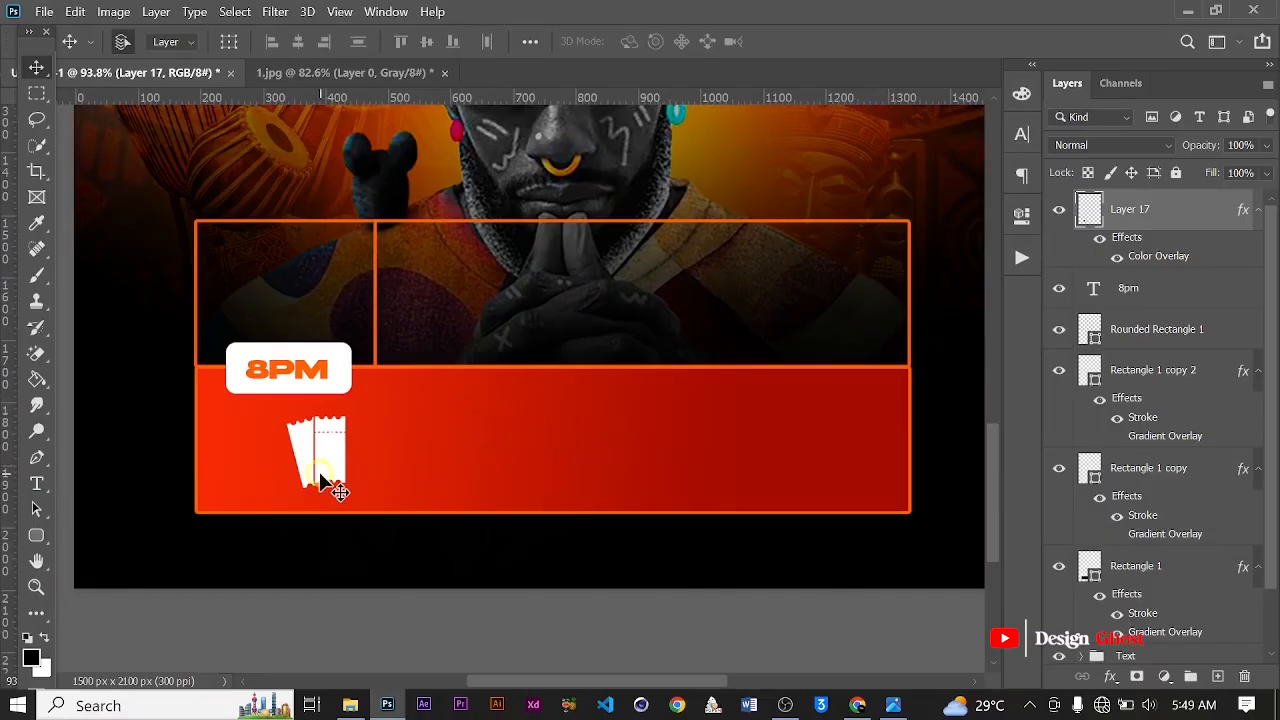
click(37, 485)
scroll(515, 370, up, 2)
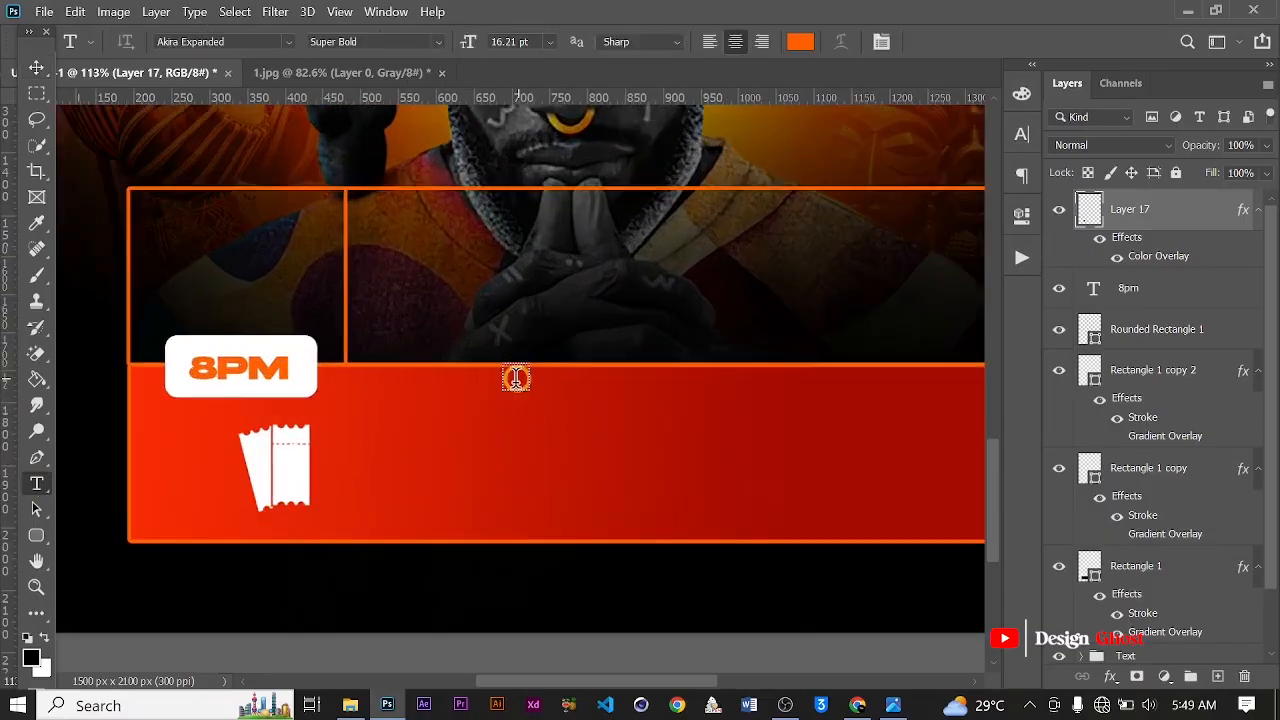
scroll(352, 422, down, 2)
drag(357, 425, 831, 494)
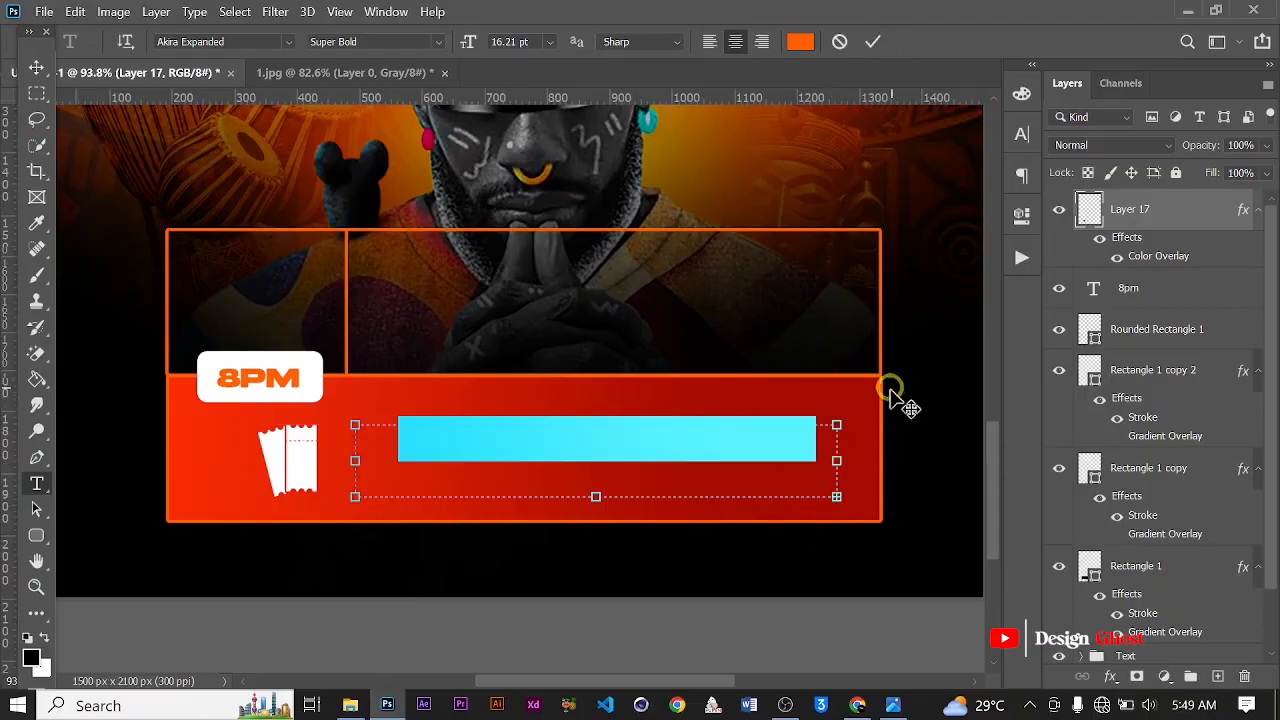
click(877, 44)
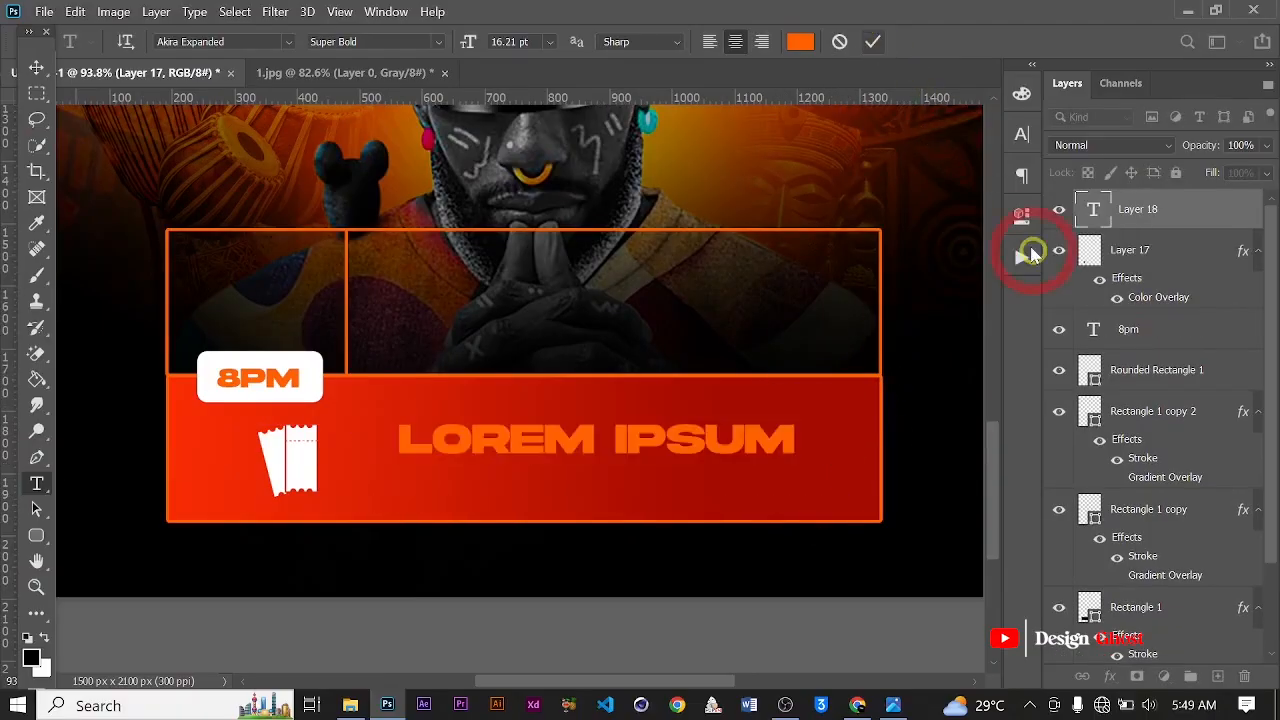
Change the colour of the banner's placeholder text to white.
click(1021, 134)
click(975, 264)
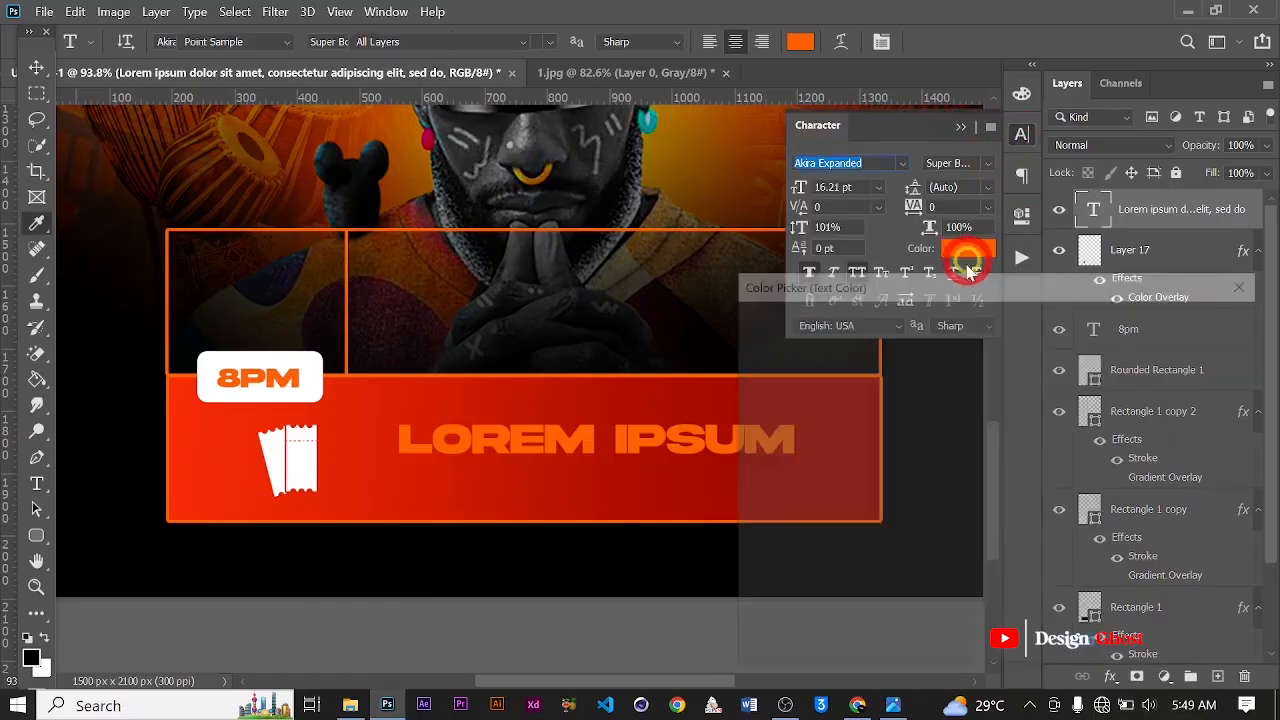
drag(851, 397, 742, 332)
click(1209, 323)
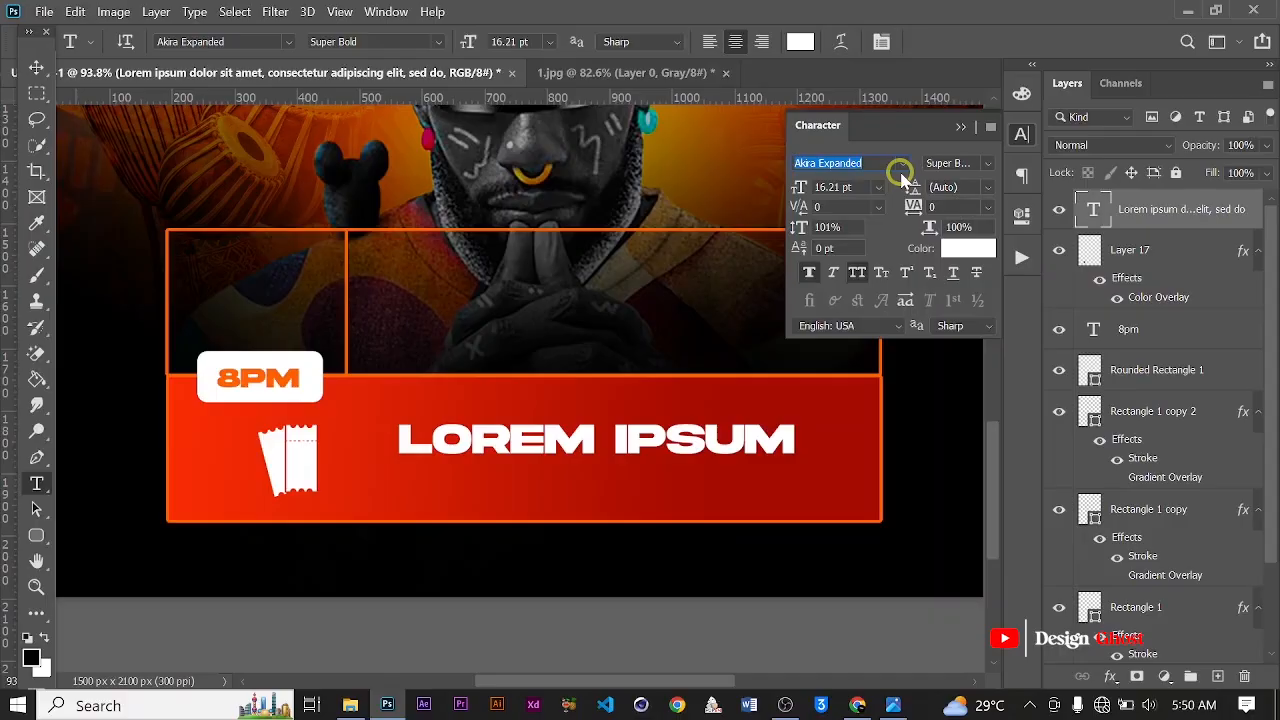
Set the banner paragraph's font to Space Mono Regular and turn off All Caps.
text(spac)
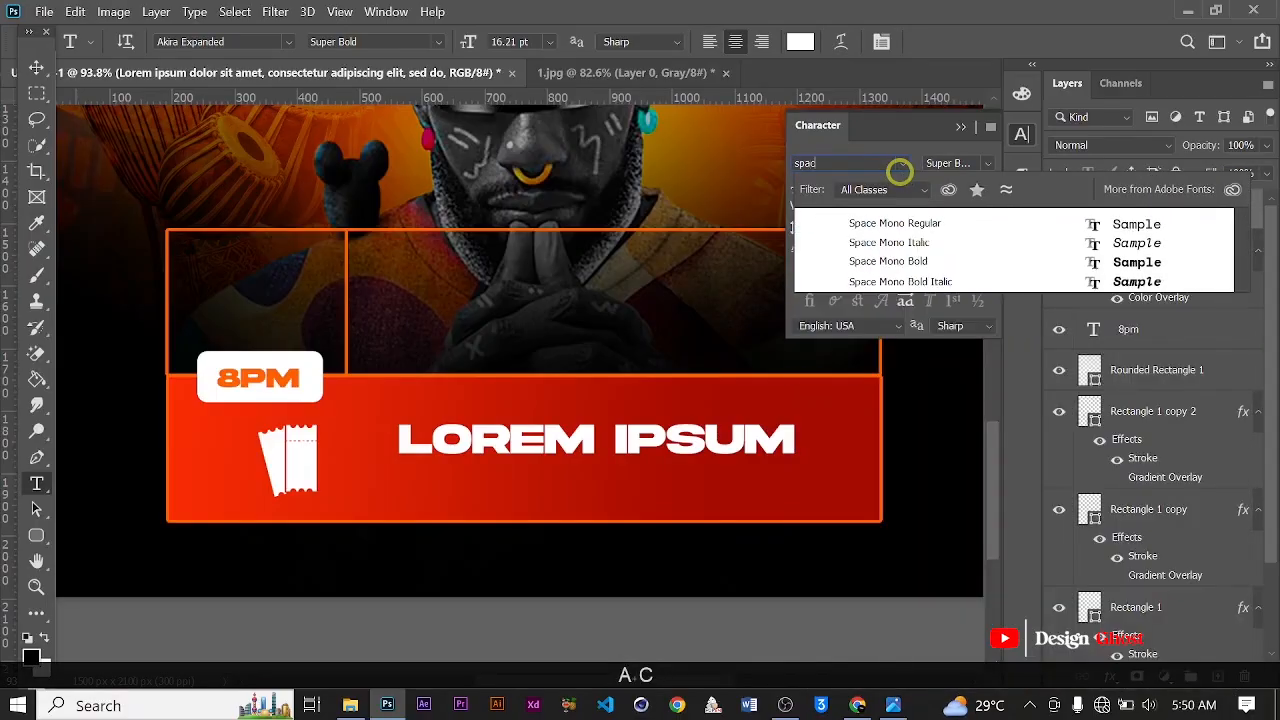
click(910, 222)
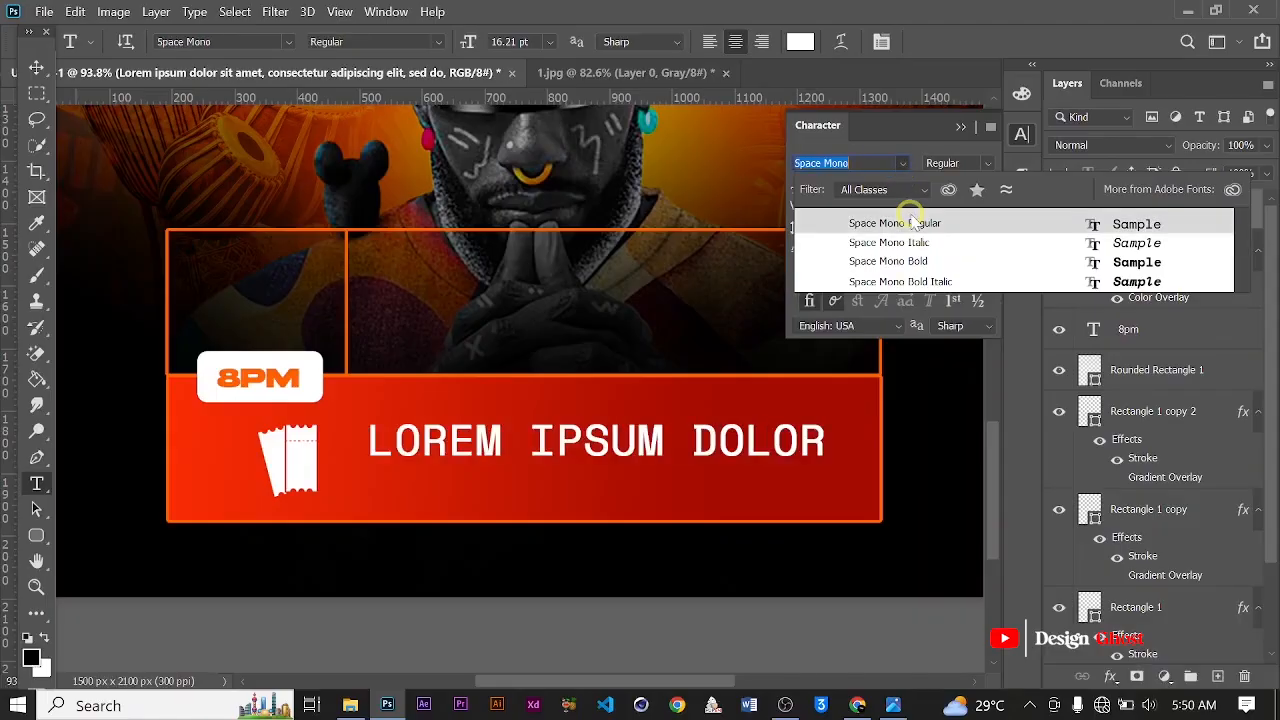
click(910, 222)
click(857, 273)
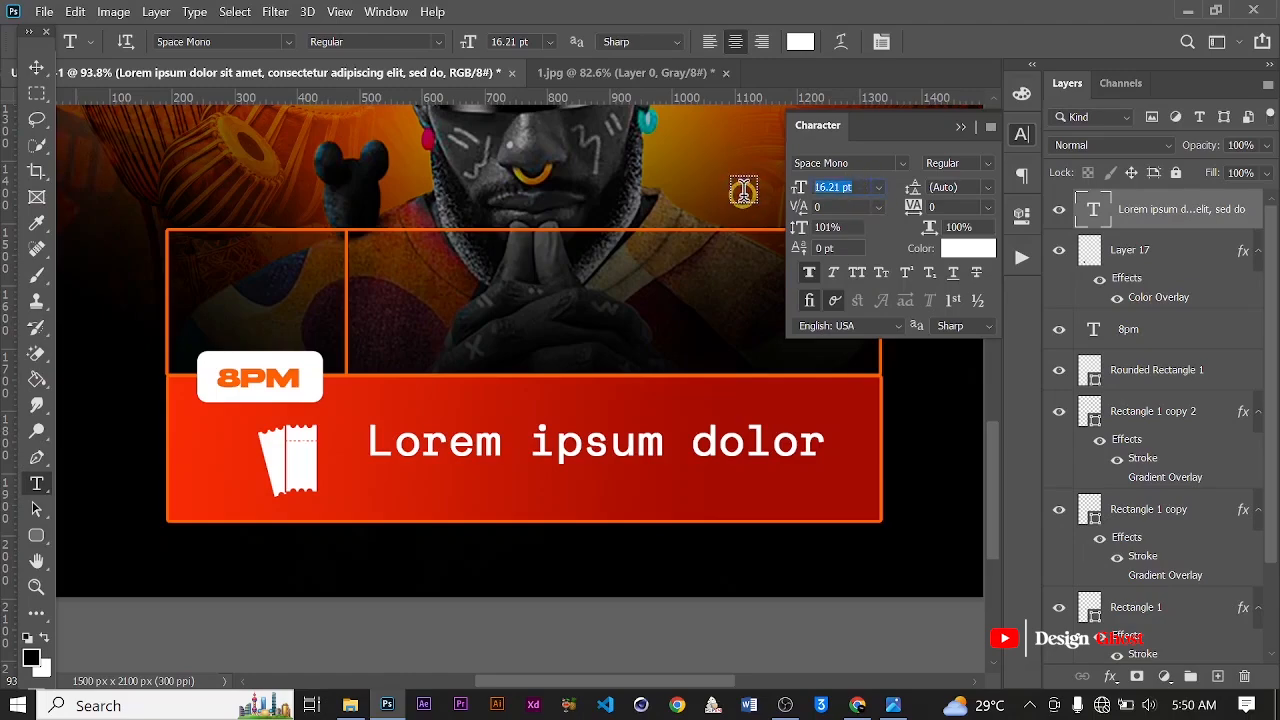
Set the banner paragraph to 6 pt with -25 tracking and left-align it.
text(6)
key(Return)
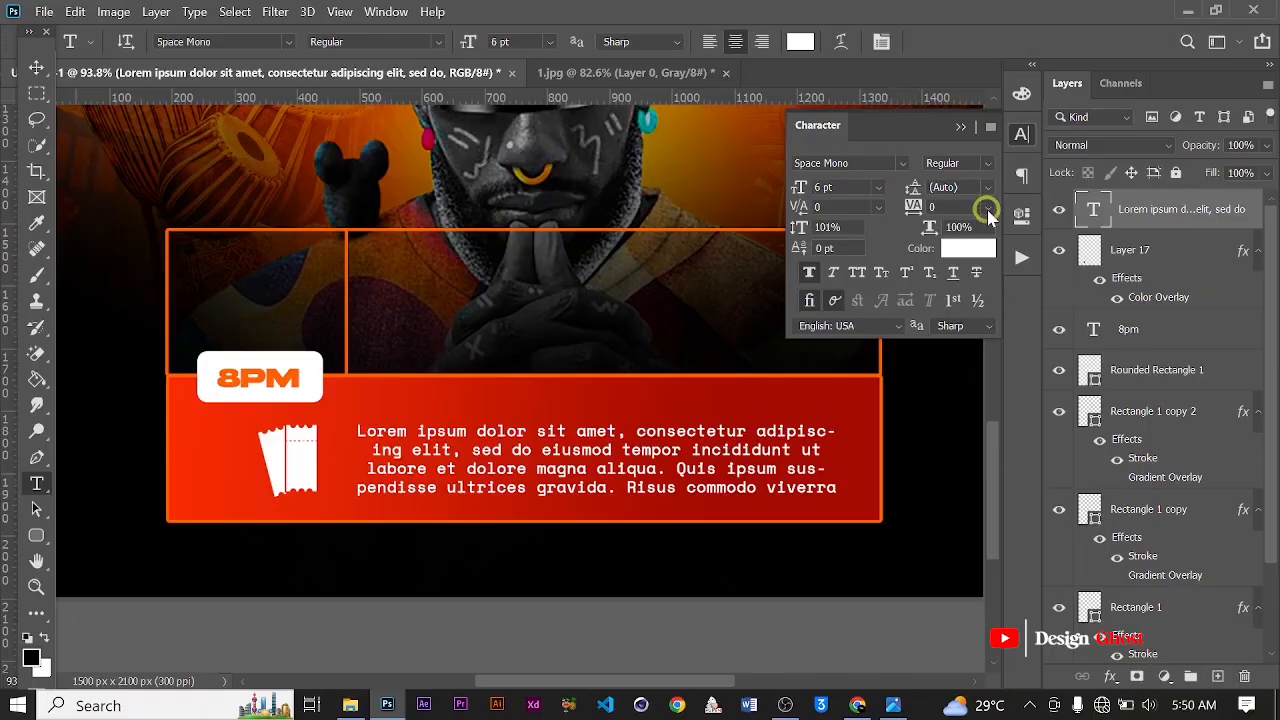
click(988, 208)
click(962, 271)
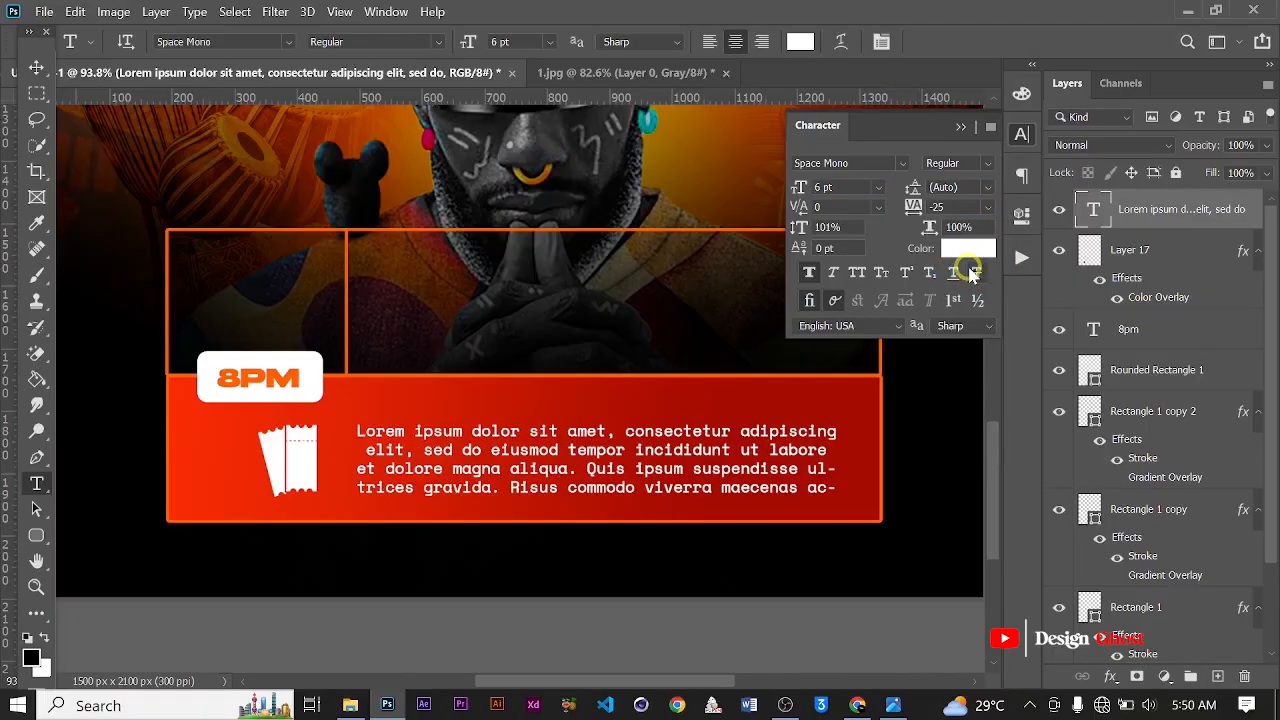
click(712, 44)
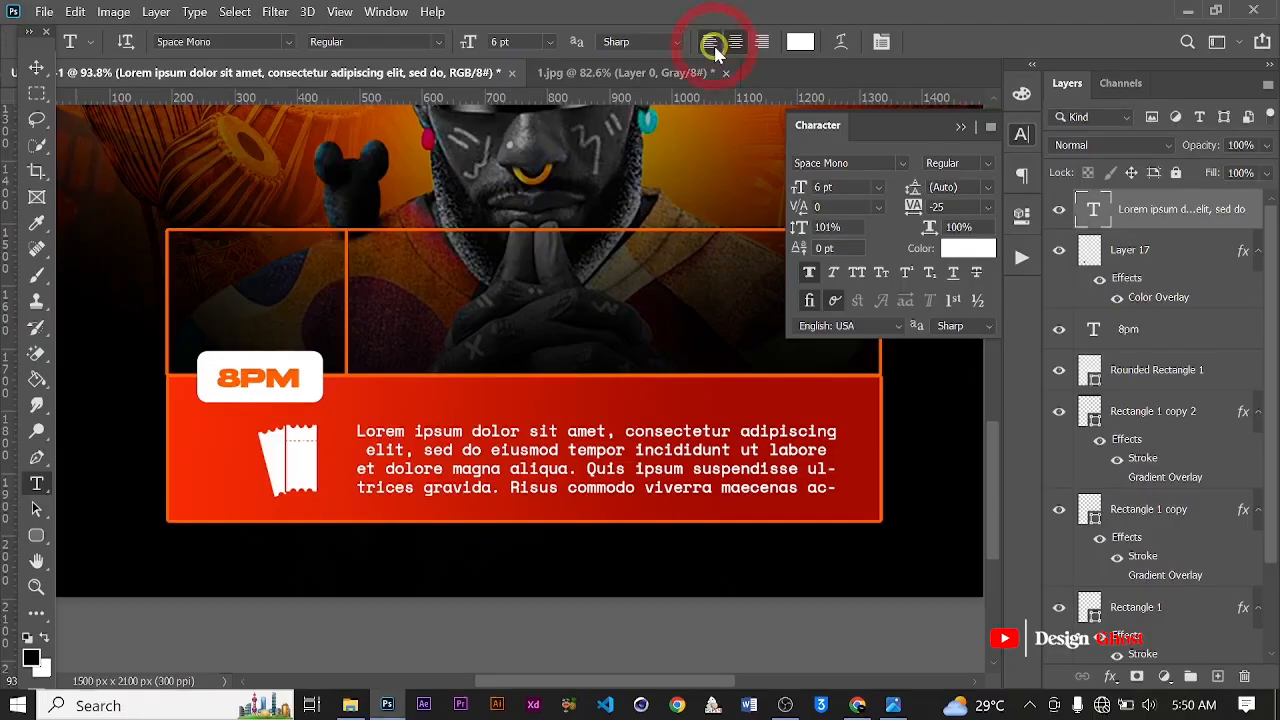
click(712, 44)
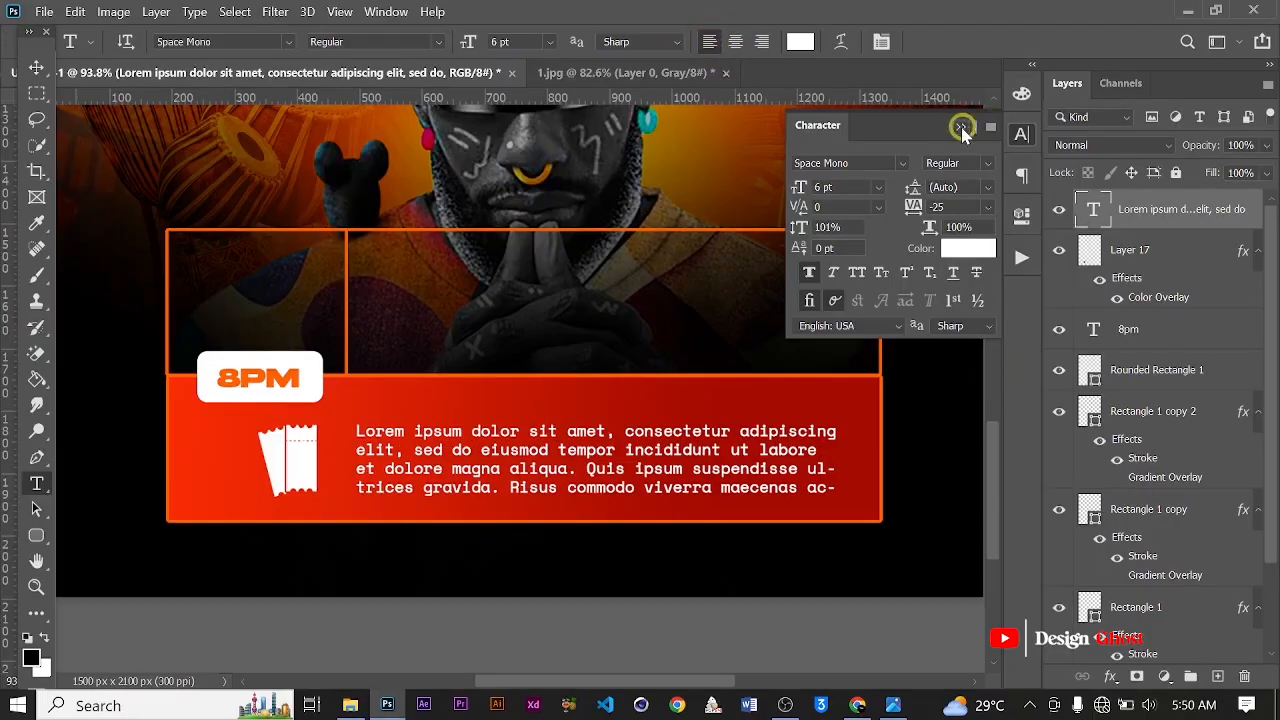
click(962, 128)
Scale the banner paragraph down to about 92.46%.
click(36, 68)
scroll(300, 263, down, 1)
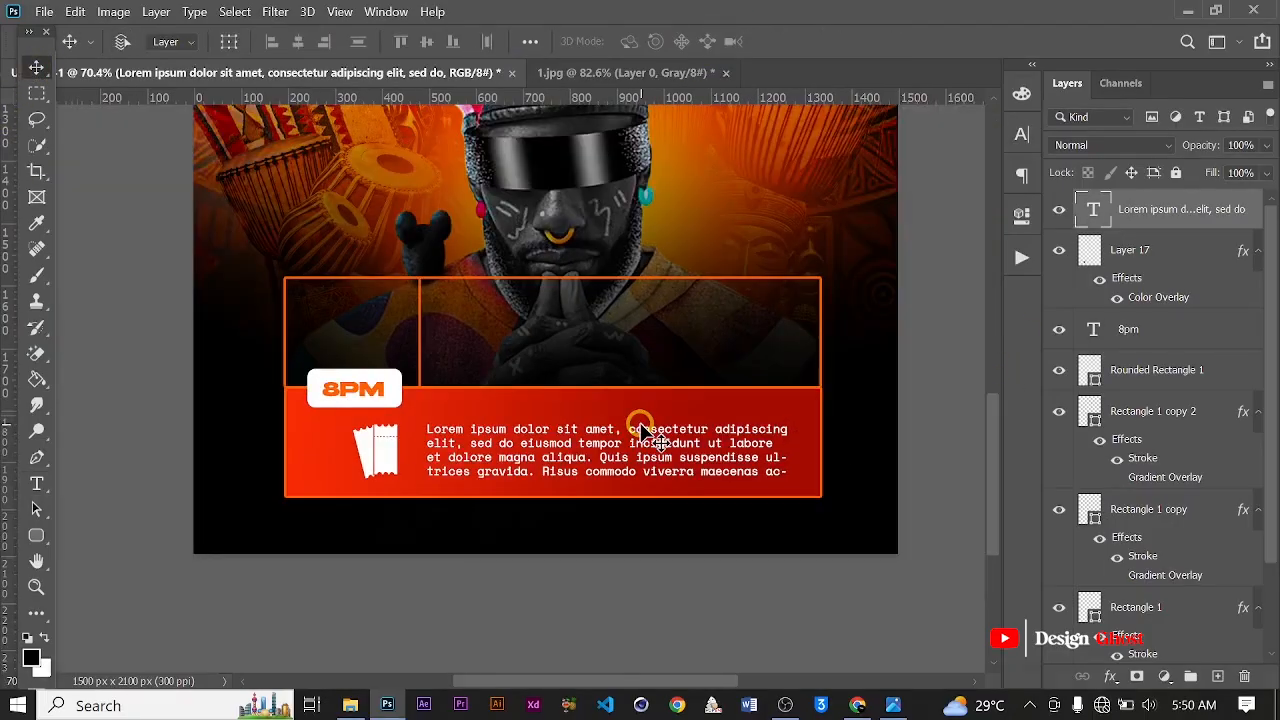
key(ctrl+t)
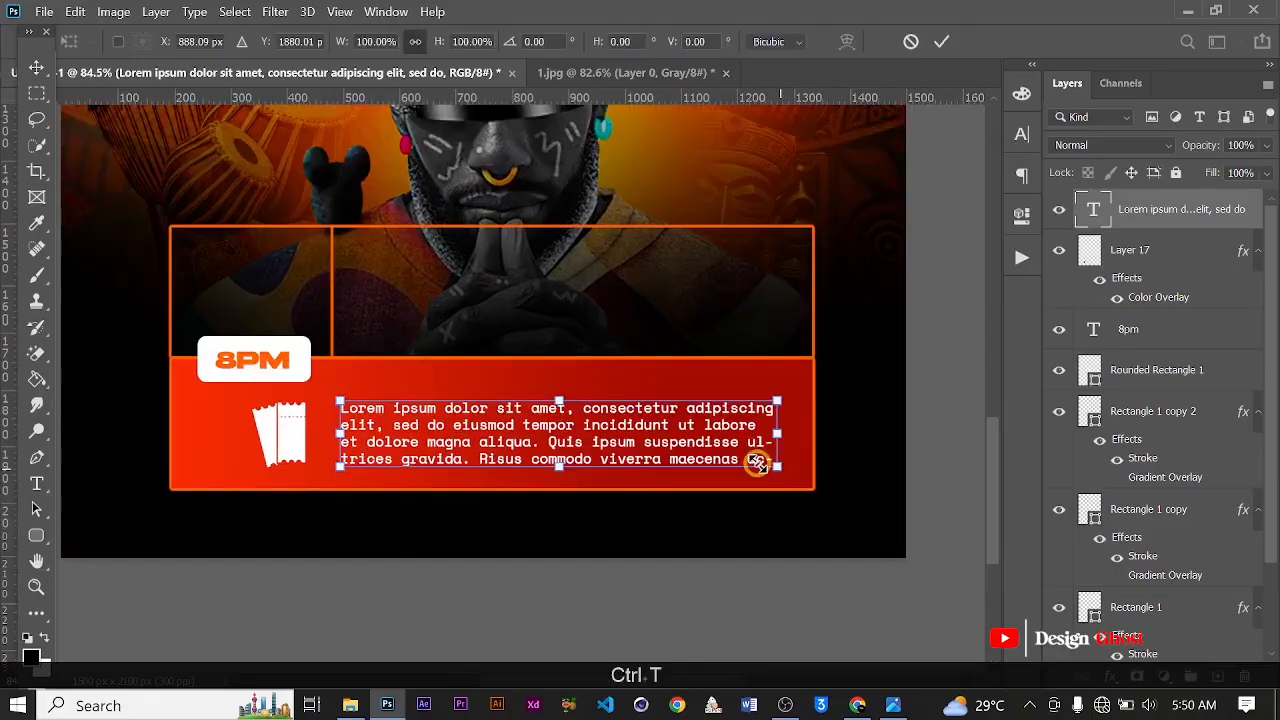
mouse_move(757, 462)
mouse_down()
mouse_move(735, 450)
mouse_move(749, 455)
mouse_up()
key(Return)
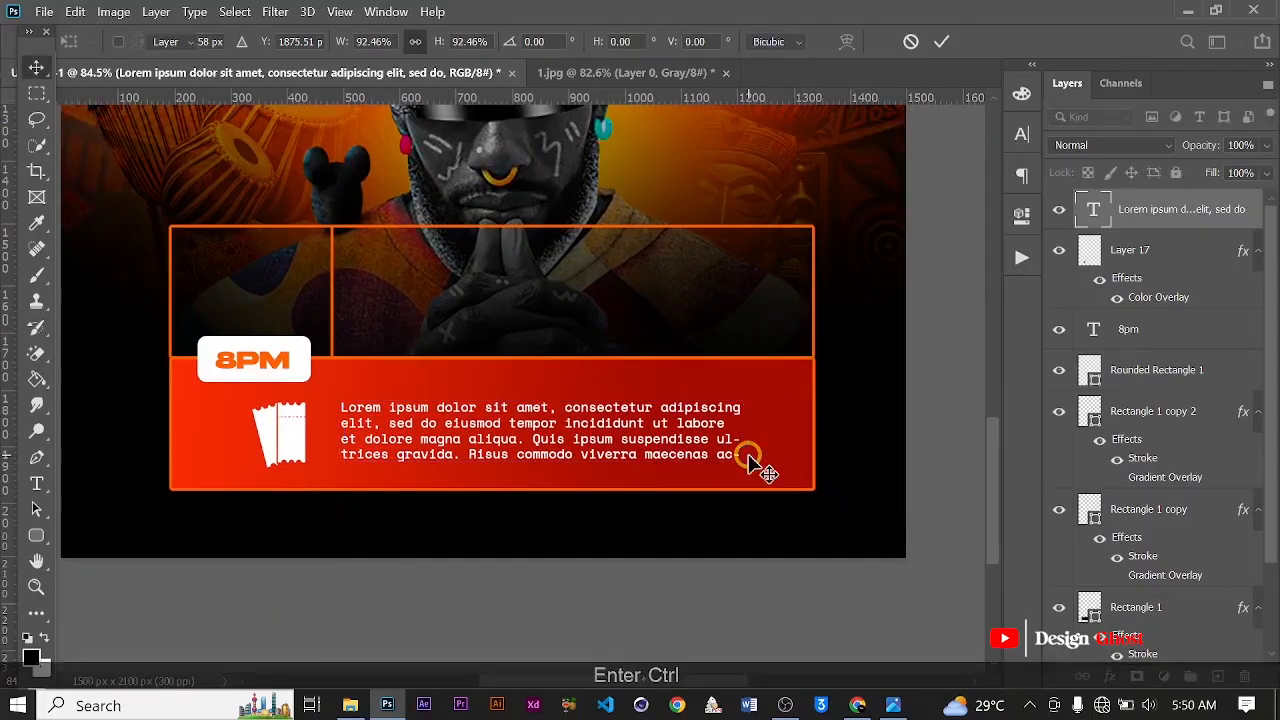
Nudge the banner paragraph slightly upward and left, closer to the ticket icon.
key(ctrl+0)
scroll(590, 591, up, 3)
drag(605, 588, 600, 514)
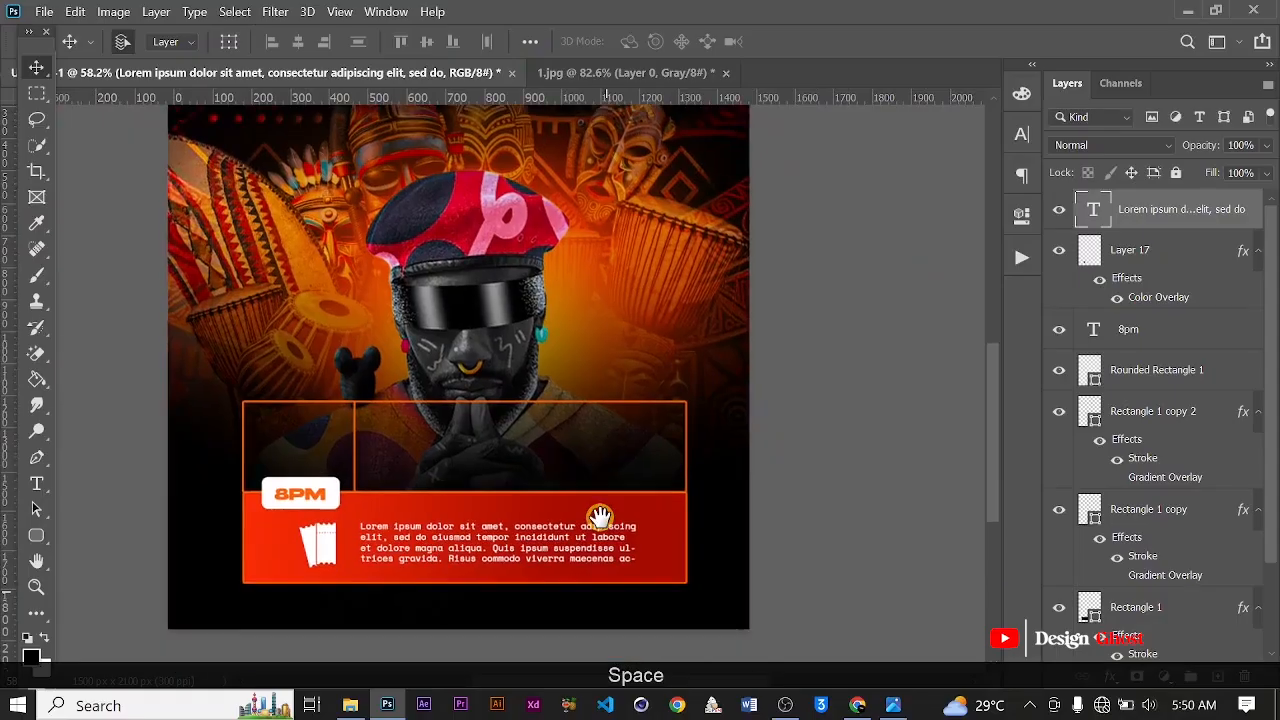
scroll(600, 520, up, 1)
key(Up)
key(Up)
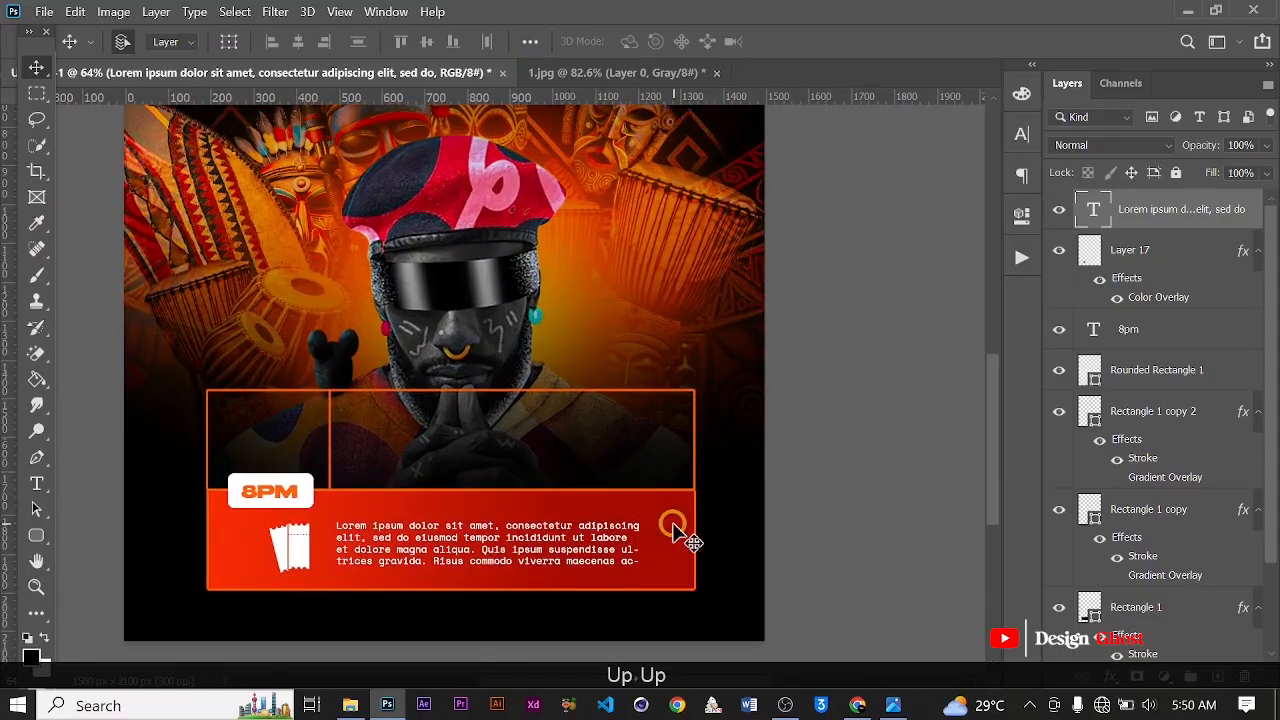
key(Left)
key(Left)
key(Left)
key(Left)
key(Left)
key(Left)
key(Left)
key(Left)
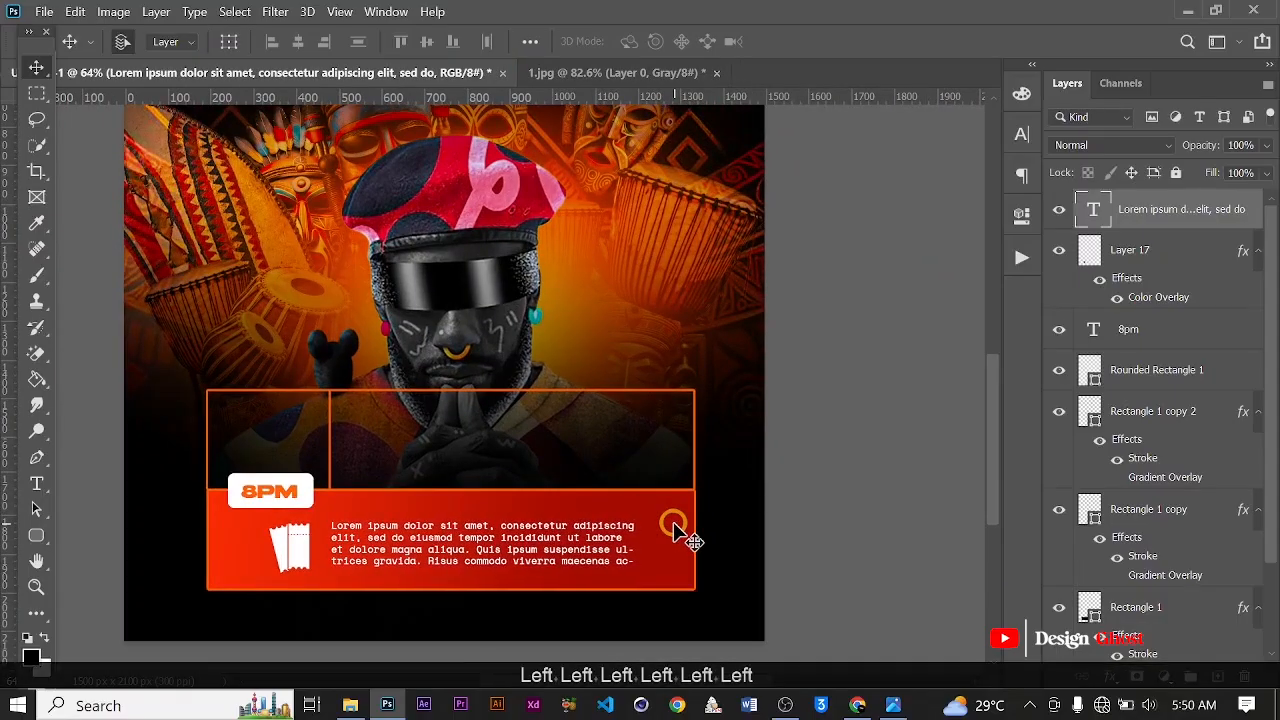
key(Left)
key(Return)
key(ctrl+0)
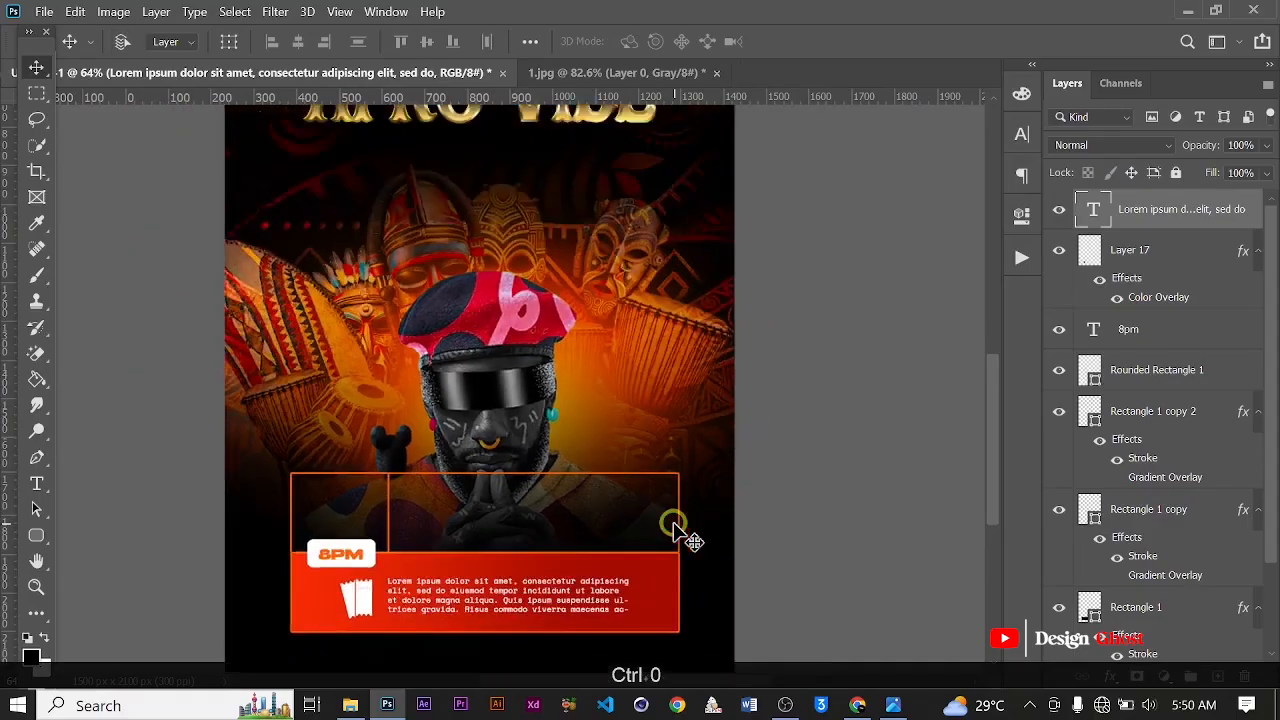
Duplicate the banner paragraph into the wide outlined box above and scale the copy to about 97.97%.
scroll(600, 520, up, 5)
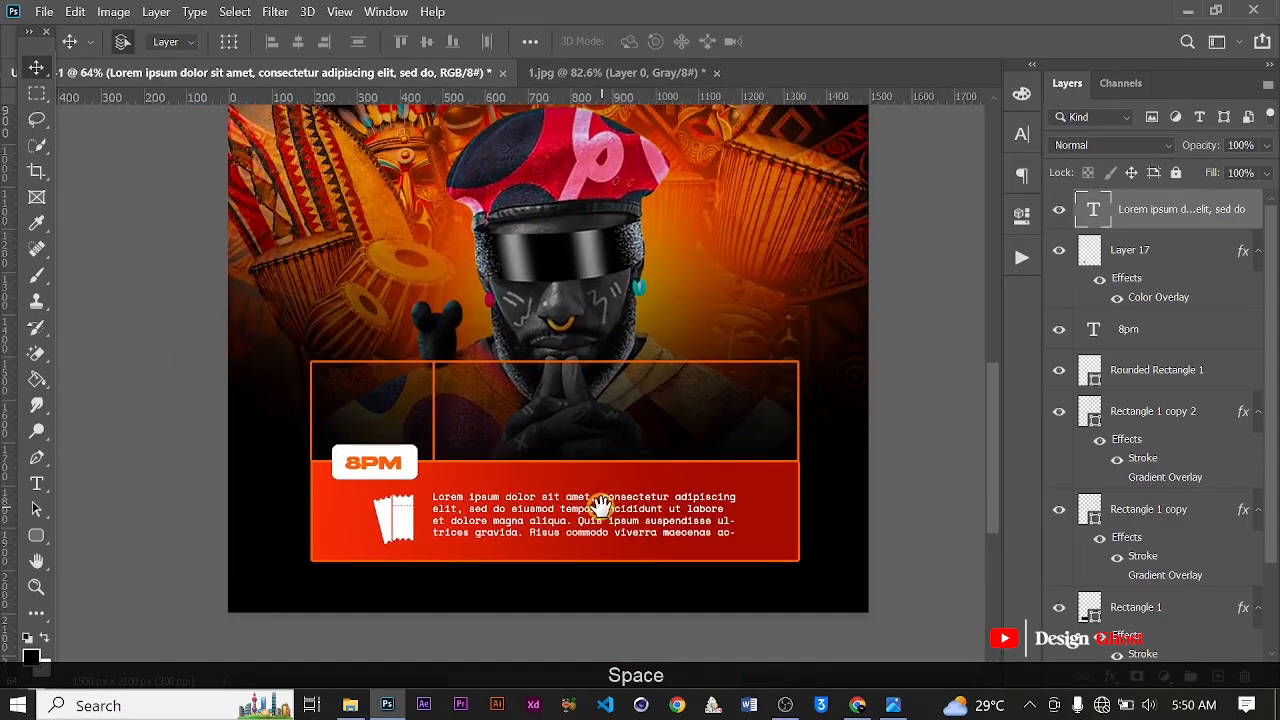
scroll(575, 468, up, 1)
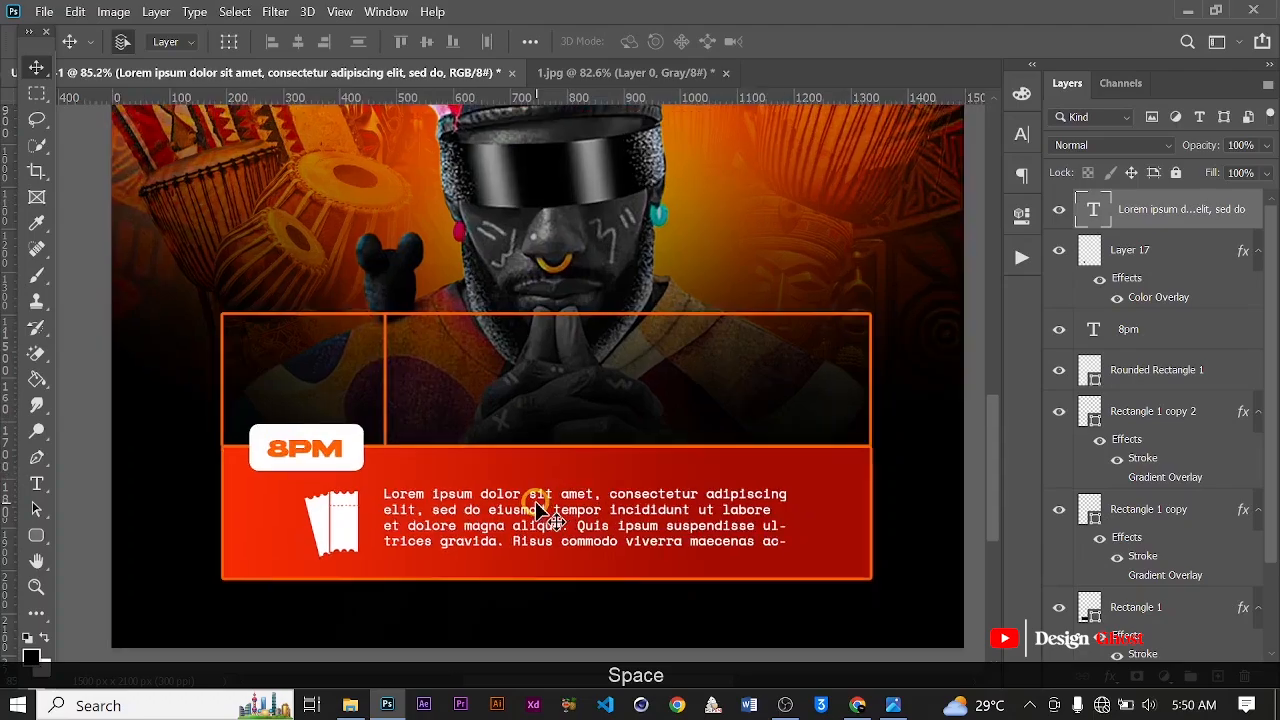
drag(568, 527, 610, 392)
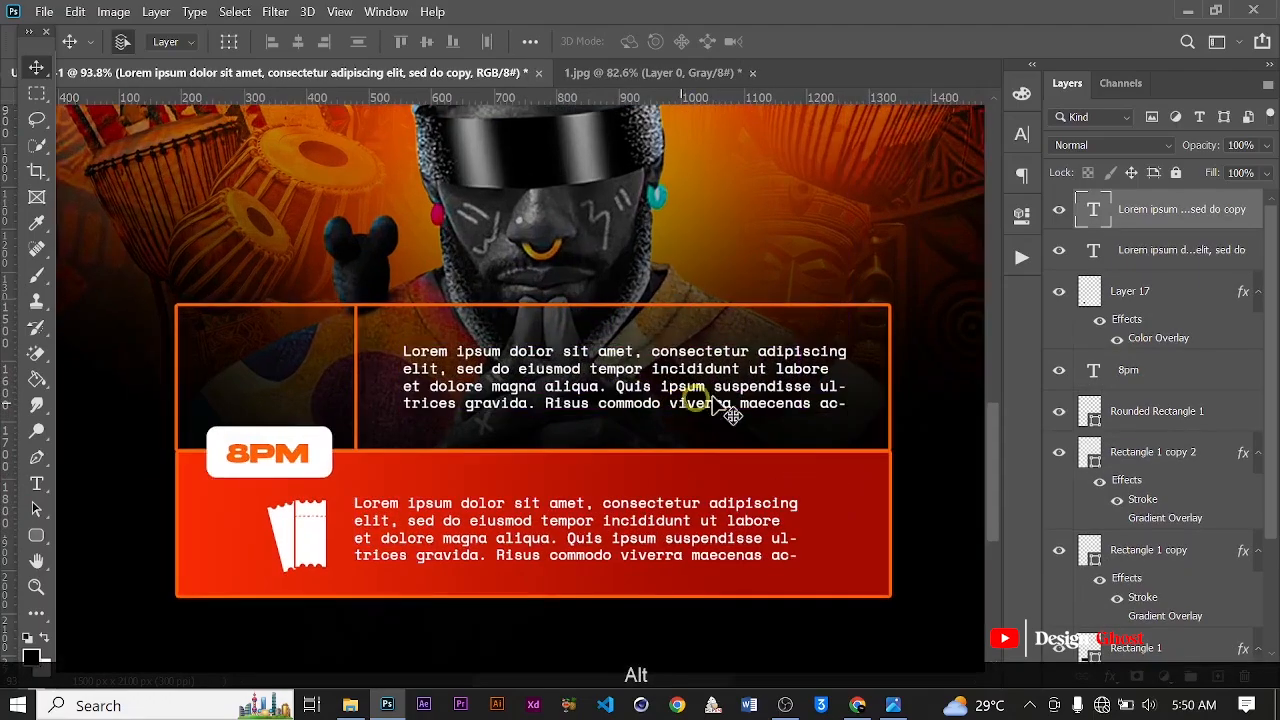
key(ctrl+t)
scroll(778, 385, up, 1)
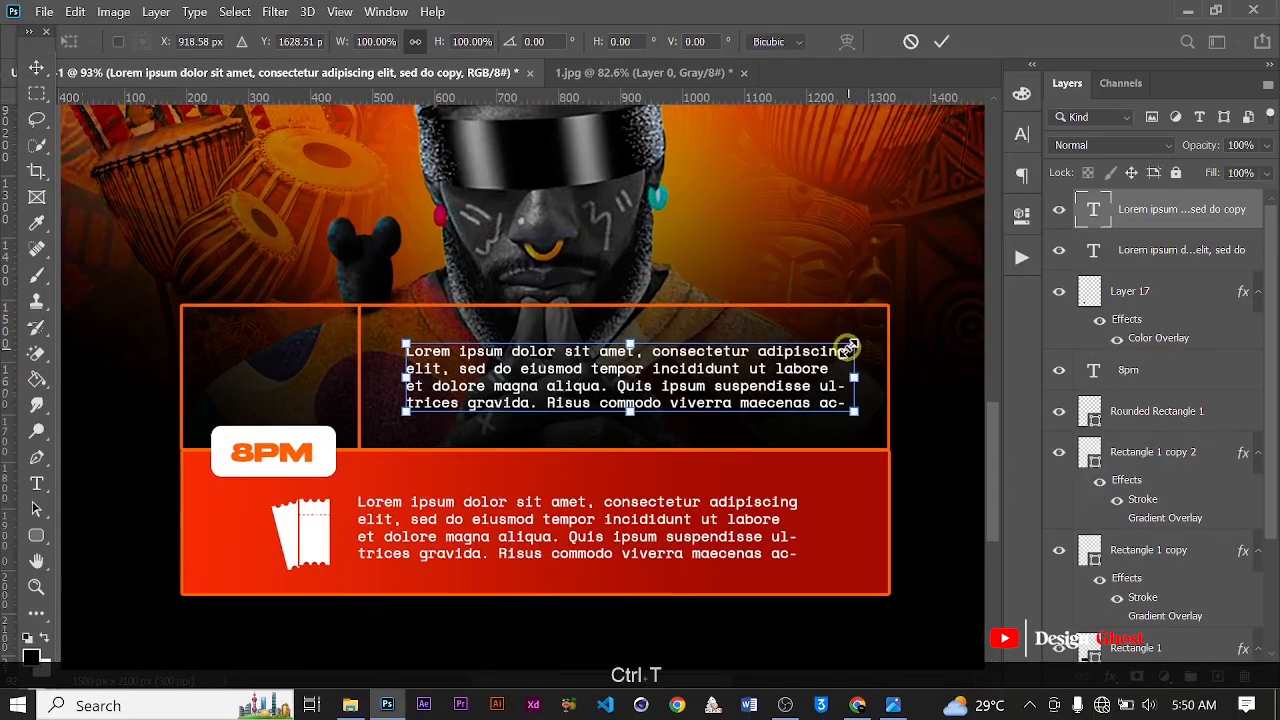
drag(843, 344, 837, 347)
click(941, 42)
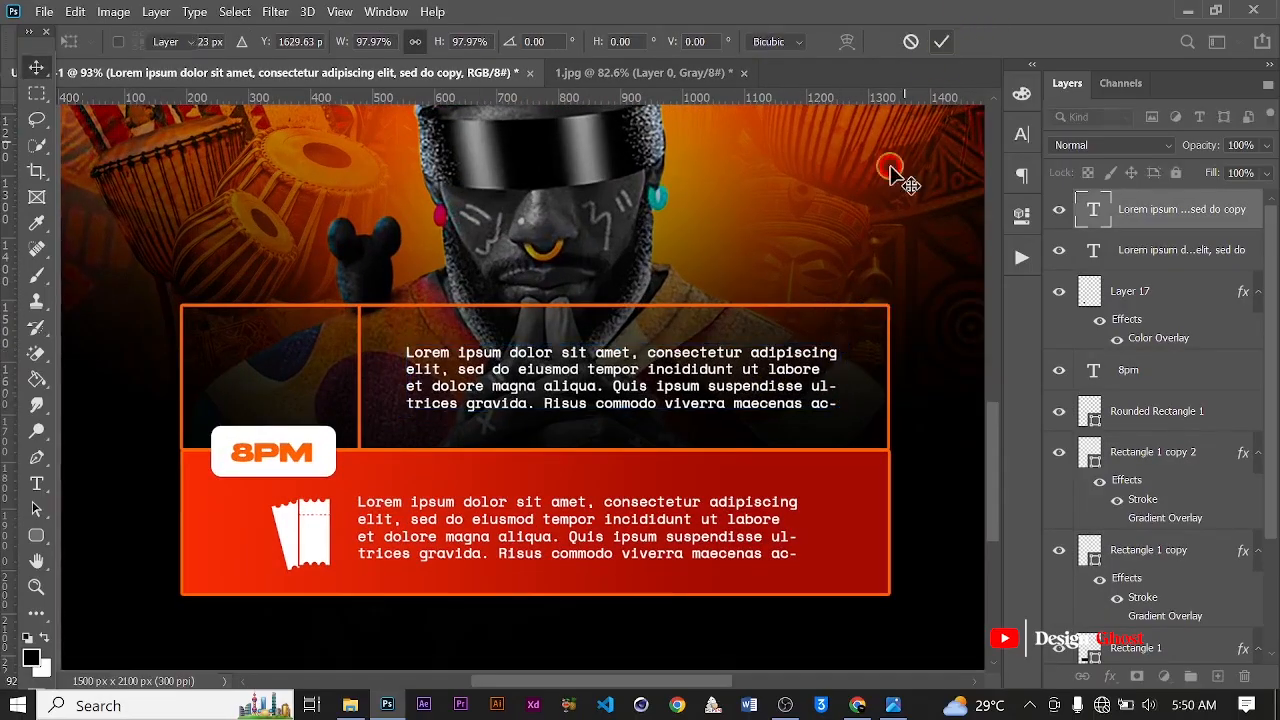
Enlarge the upper paragraph's text frame and delete the end of its text so it finishes at "suspendisse ul".
scroll(868, 212, up, 1)
key(t)
scroll(795, 352, up, 1)
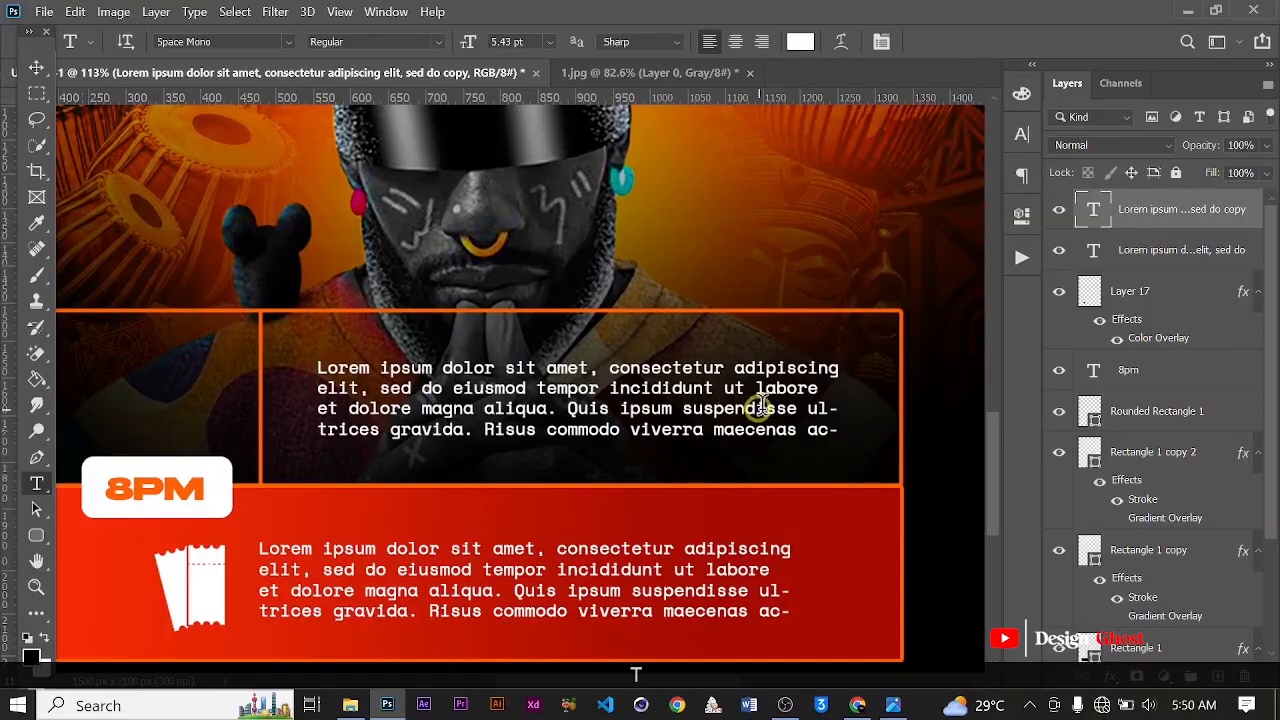
drag(628, 429, 834, 458)
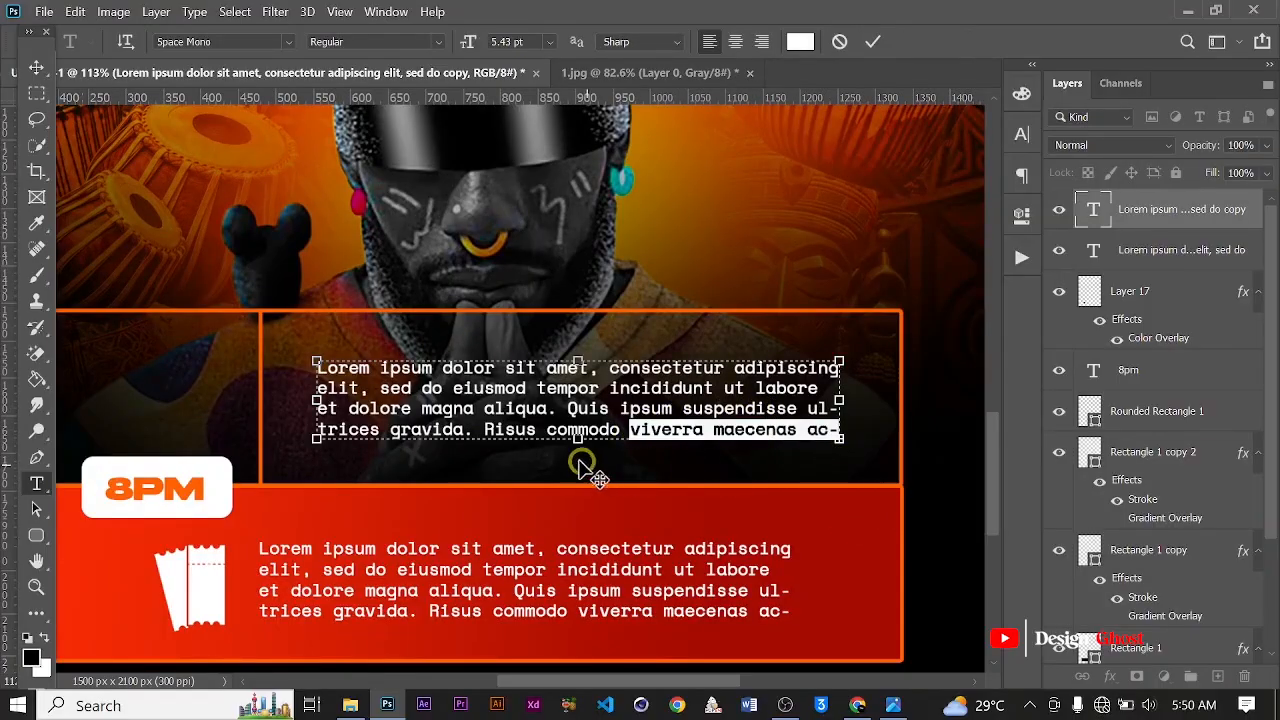
drag(578, 438, 632, 612)
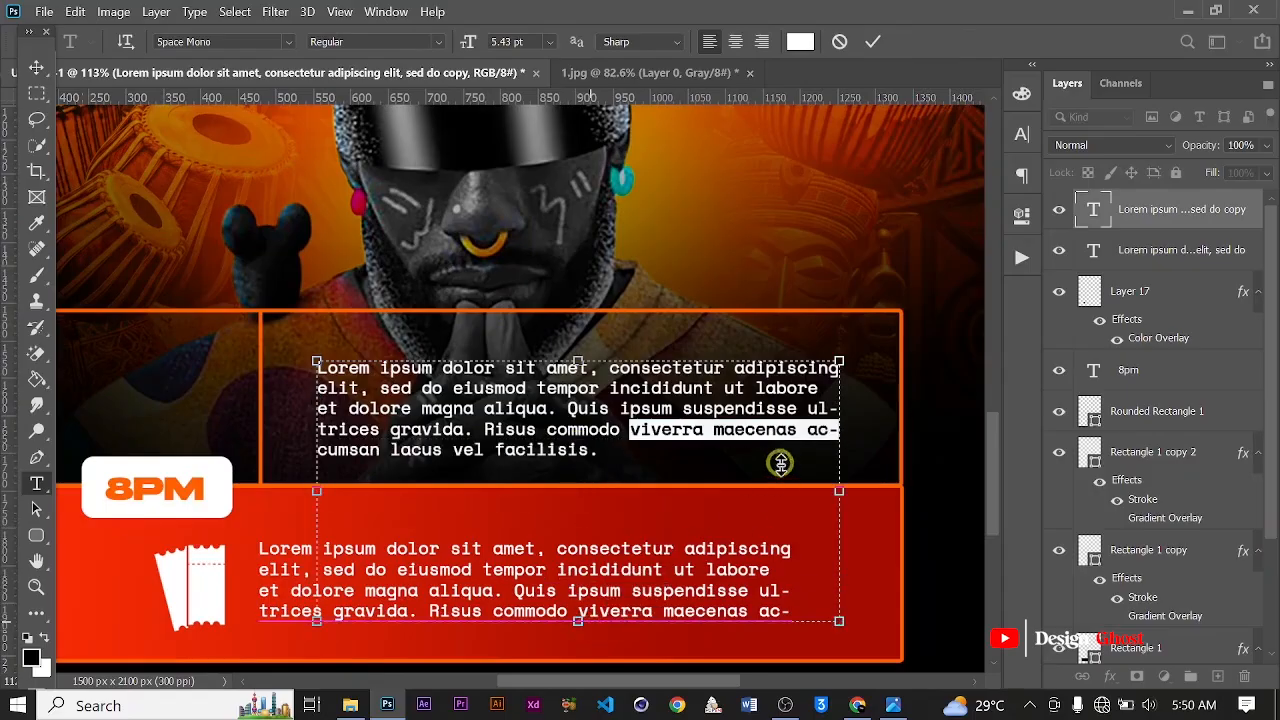
drag(630, 430, 685, 456)
key(BackSpace)
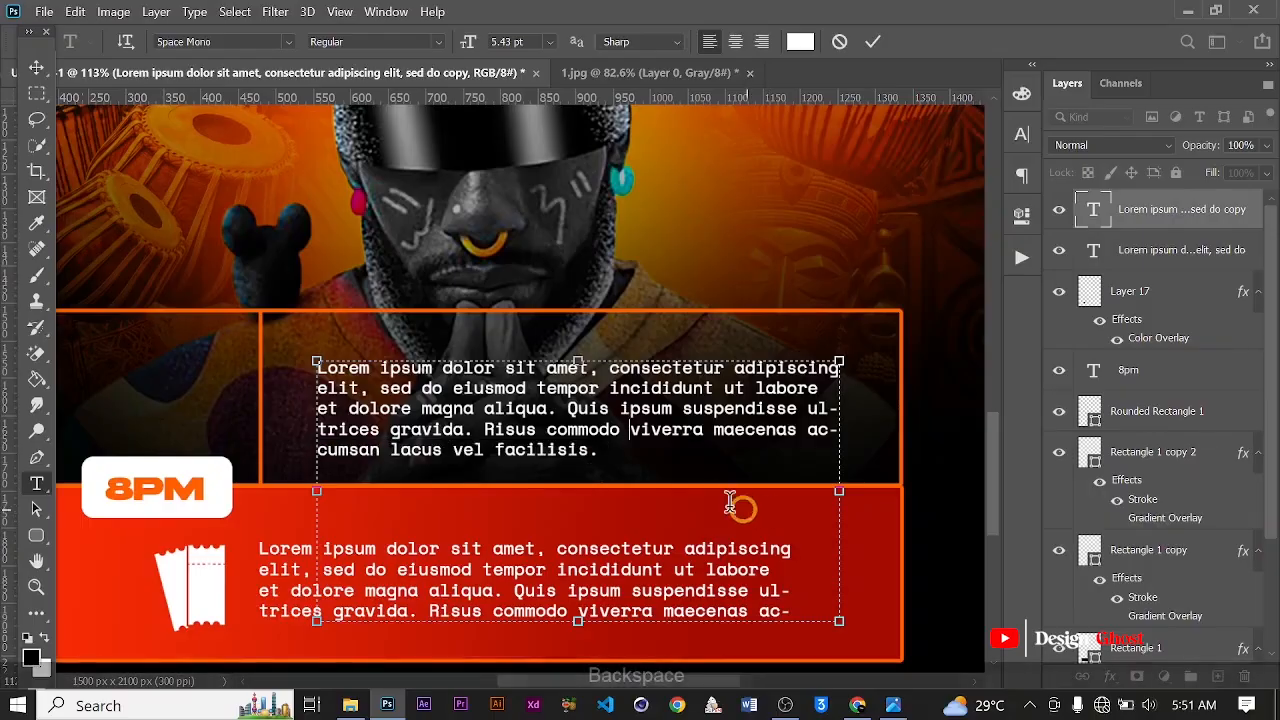
drag(649, 437, 314, 429)
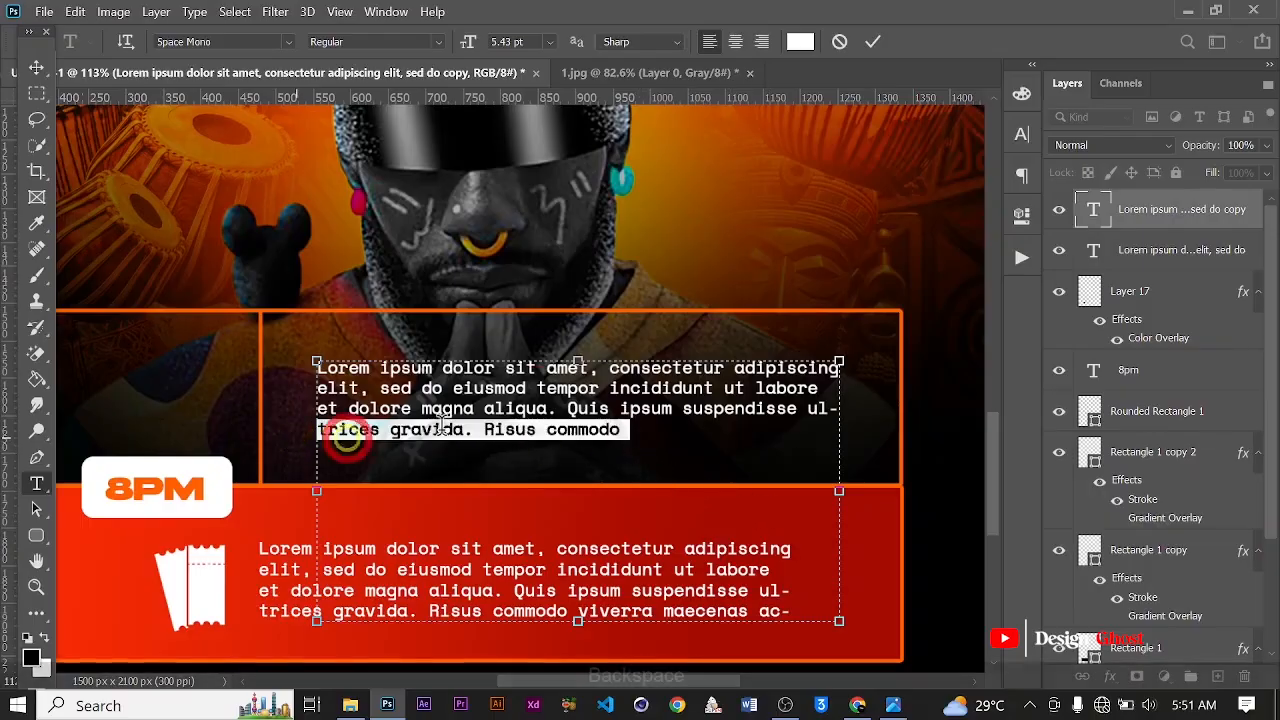
key(BackSpace)
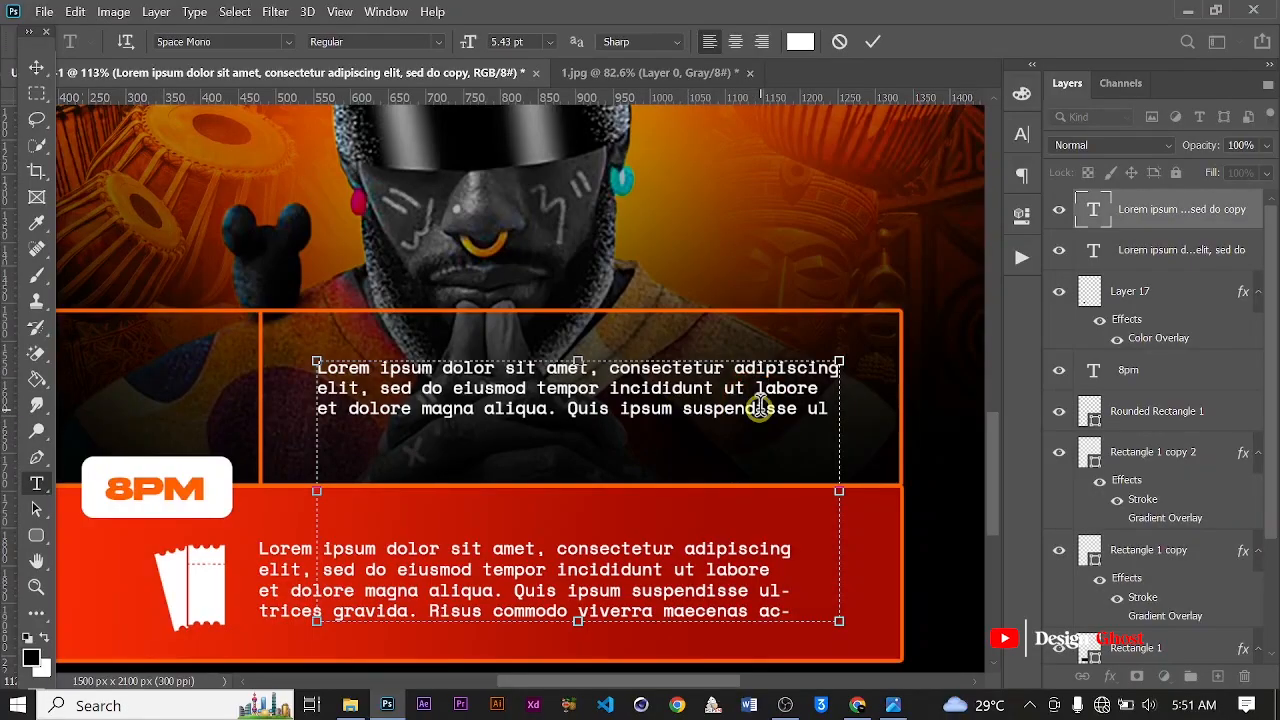
Break the upper paragraph's lines before "labore" and "ipsum suspendisse", and shorten its text frame to fit inside the outlined box.
key(Return)
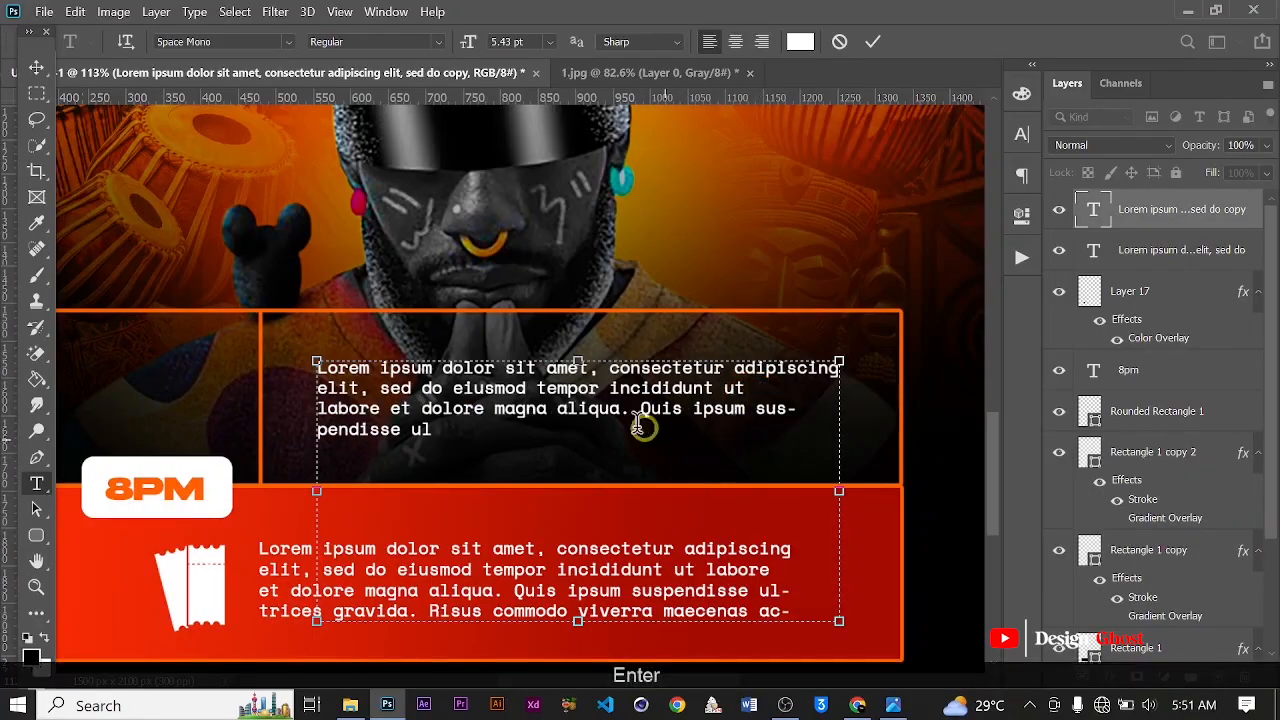
click(695, 408)
key(Return)
scroll(566, 430, down, 1)
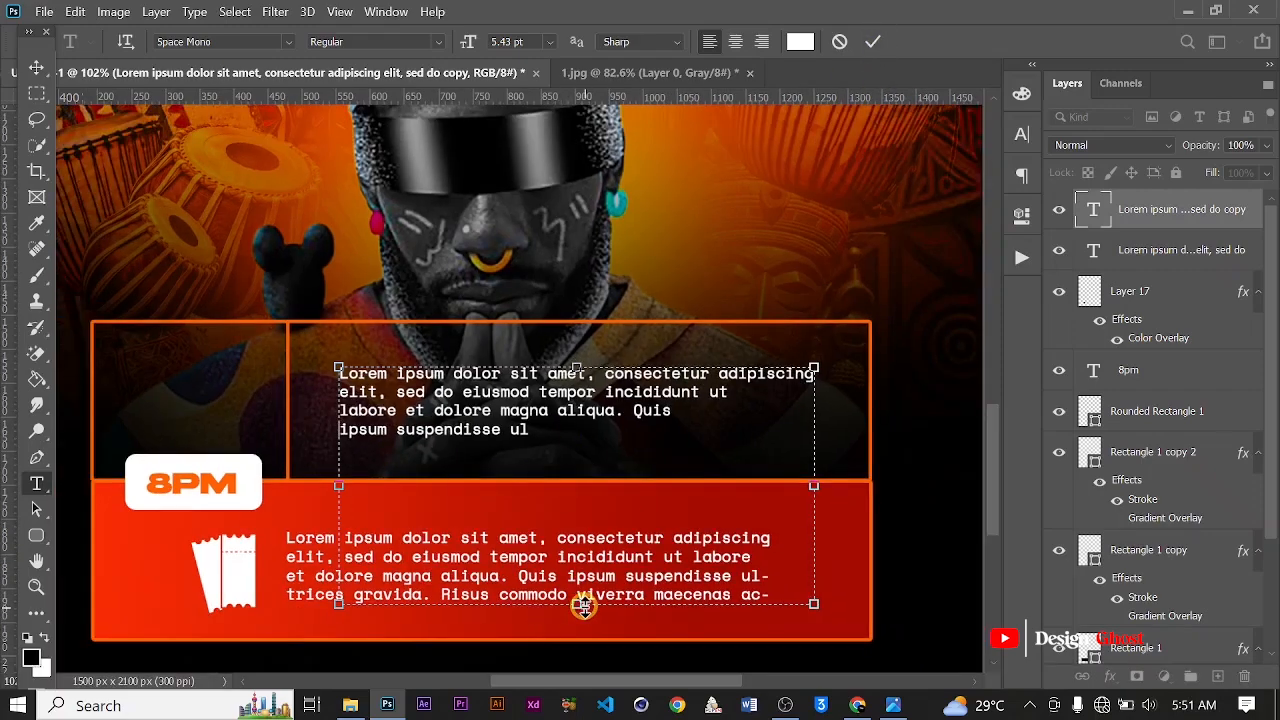
drag(584, 604, 634, 463)
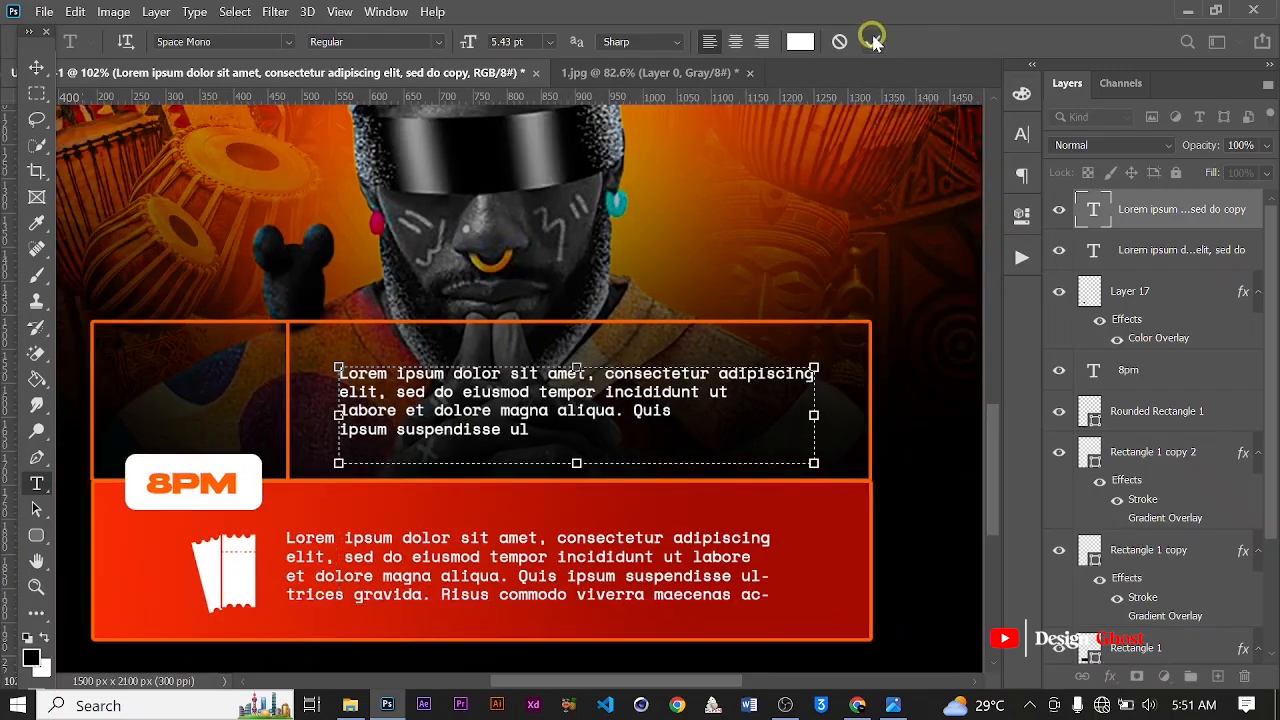
click(873, 40)
click(36, 67)
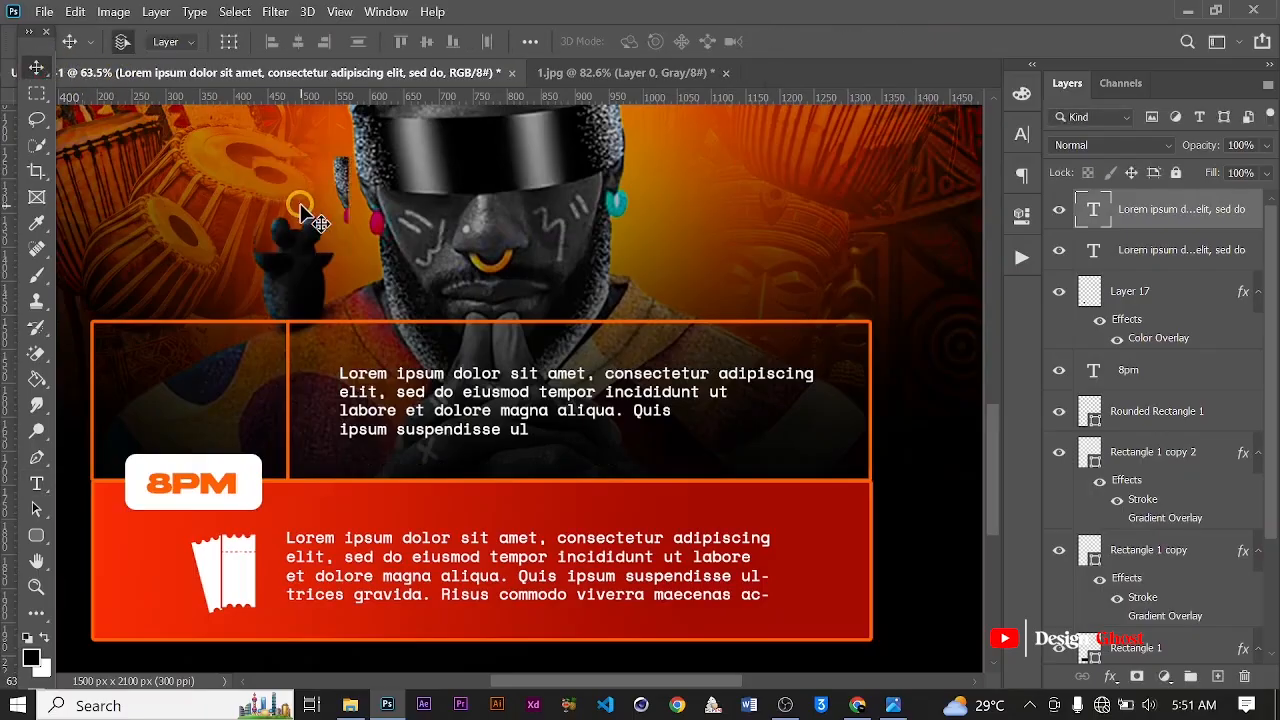
scroll(360, 230, down, 3)
key(Return)
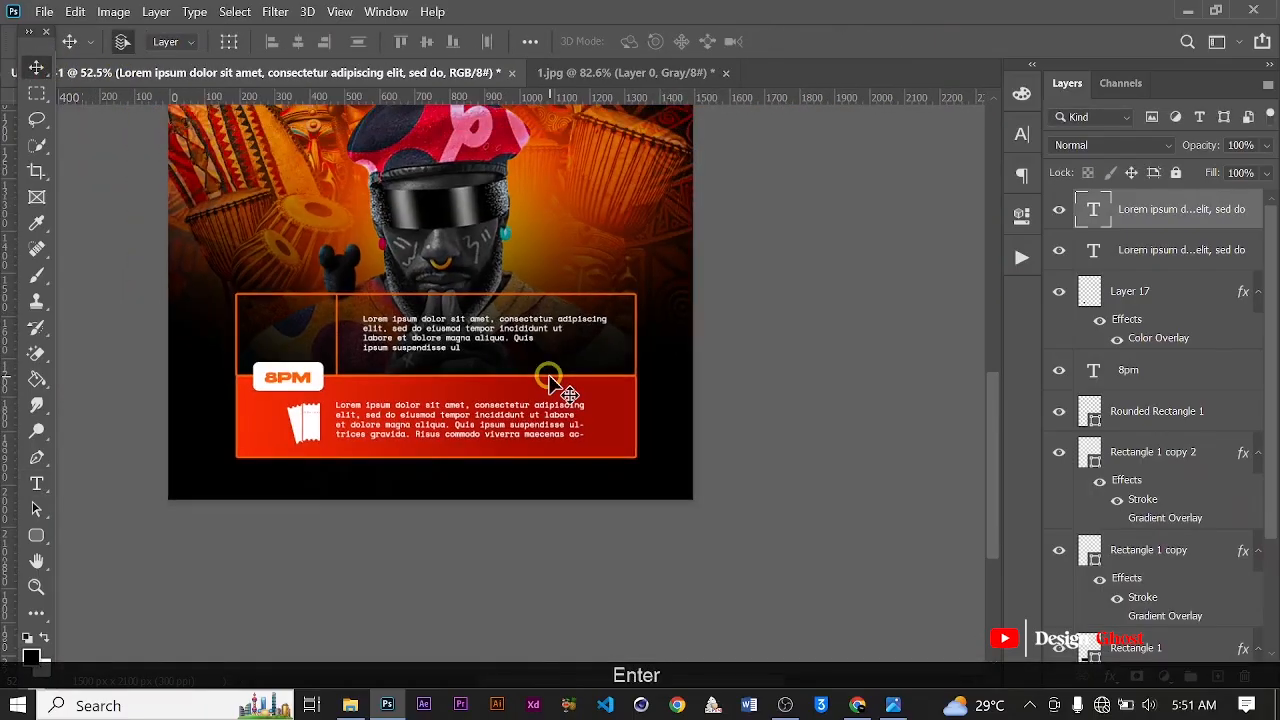
Duplicate the 8PM text into the small outlined box directly above its white label.
key(ctrl+0)
scroll(530, 575, up, 4)
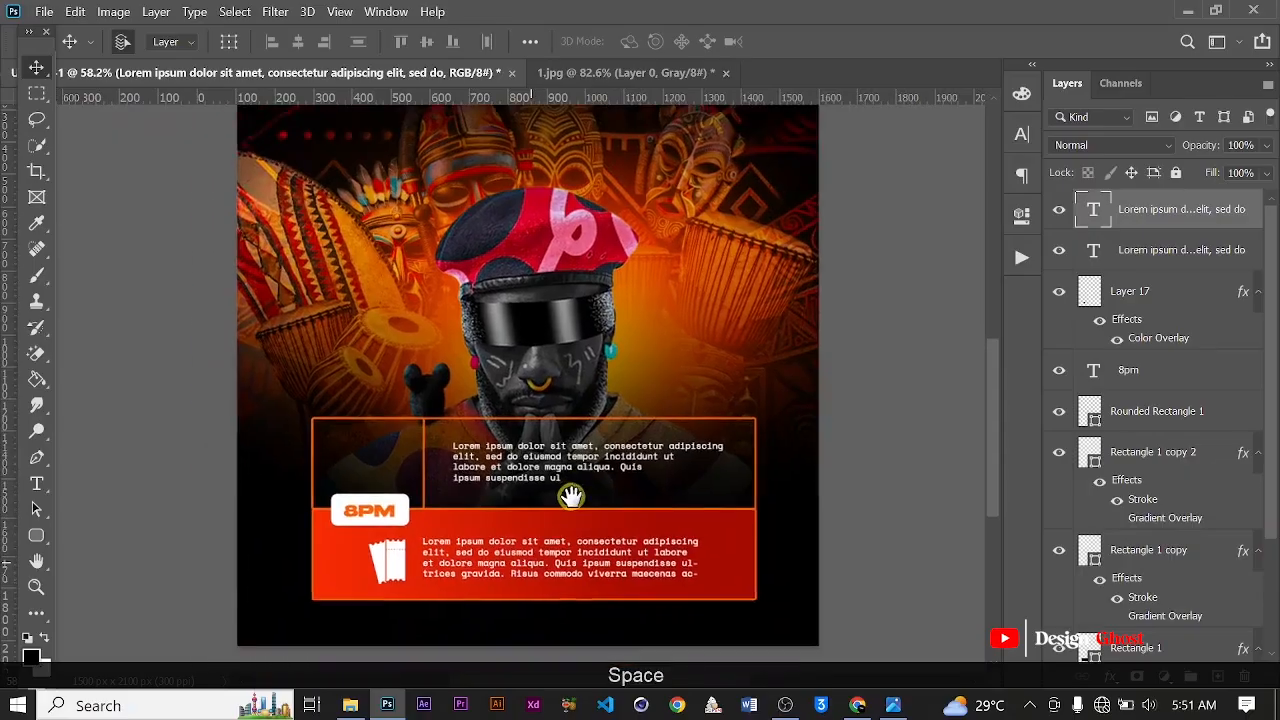
scroll(470, 500, up, 2)
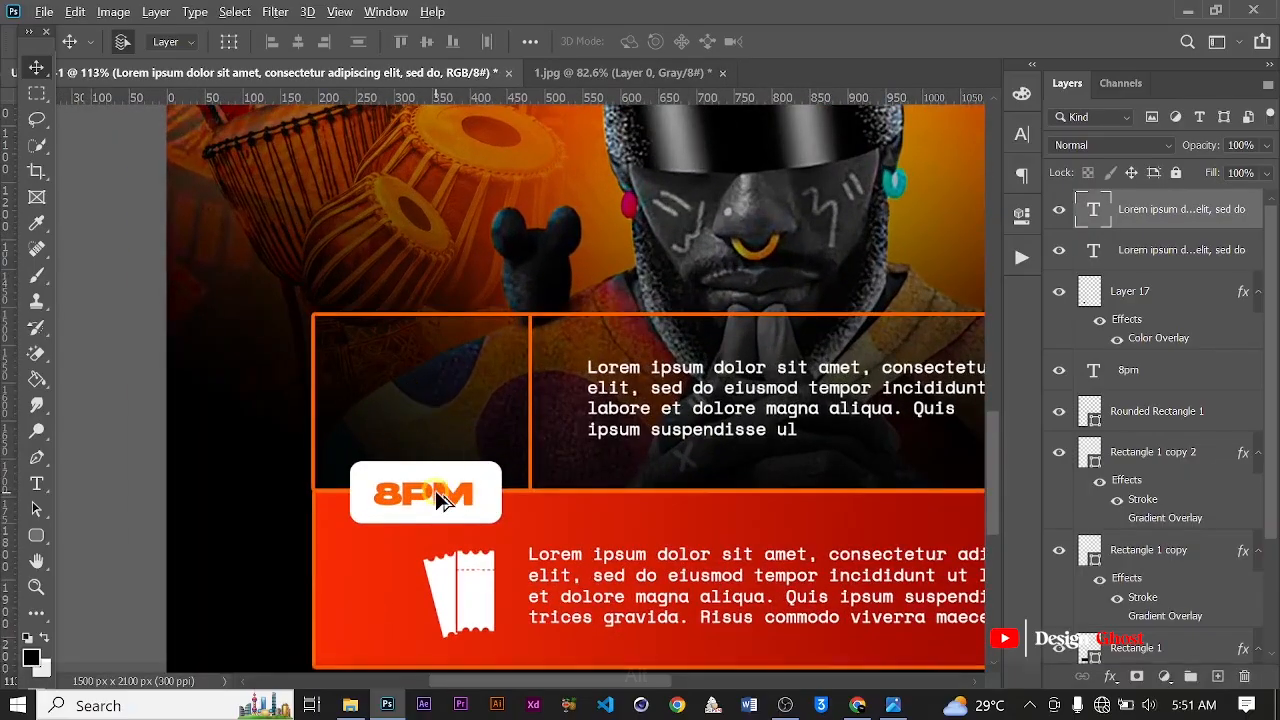
drag(435, 490, 440, 375)
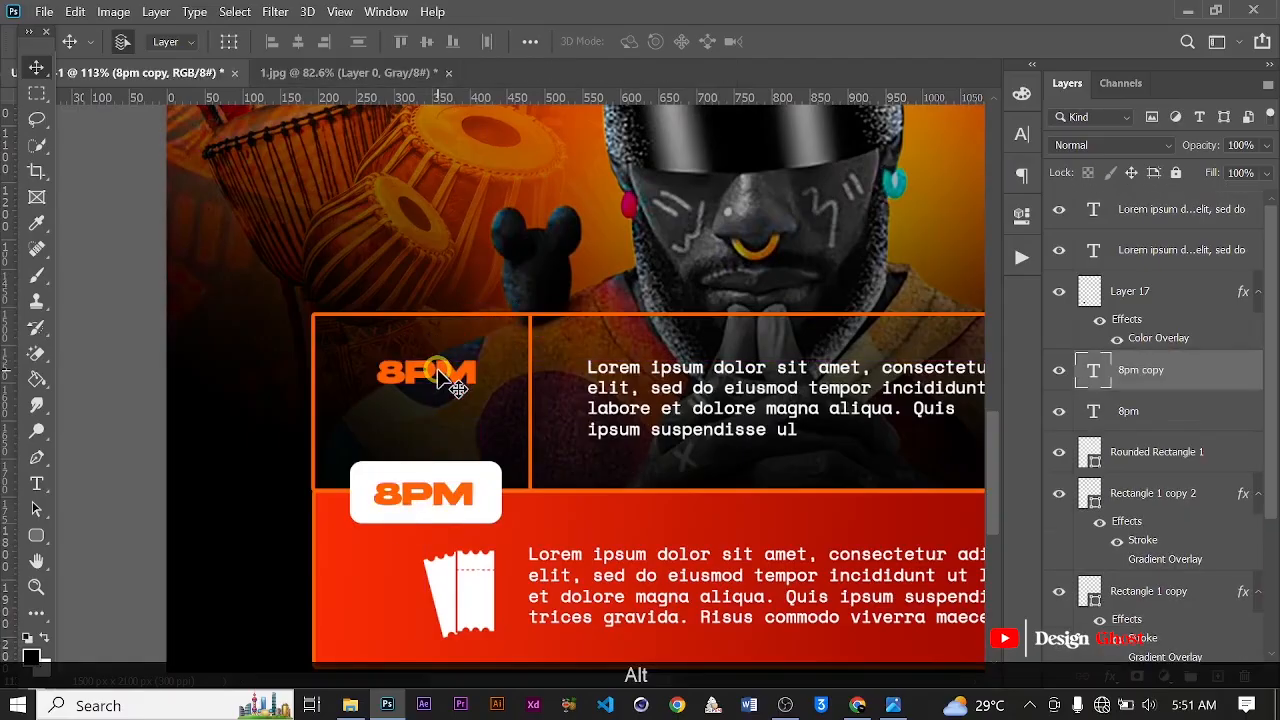
Replace the duplicated text in the small outlined box with 24TH.
scroll(440, 375, up, 2)
key(t)
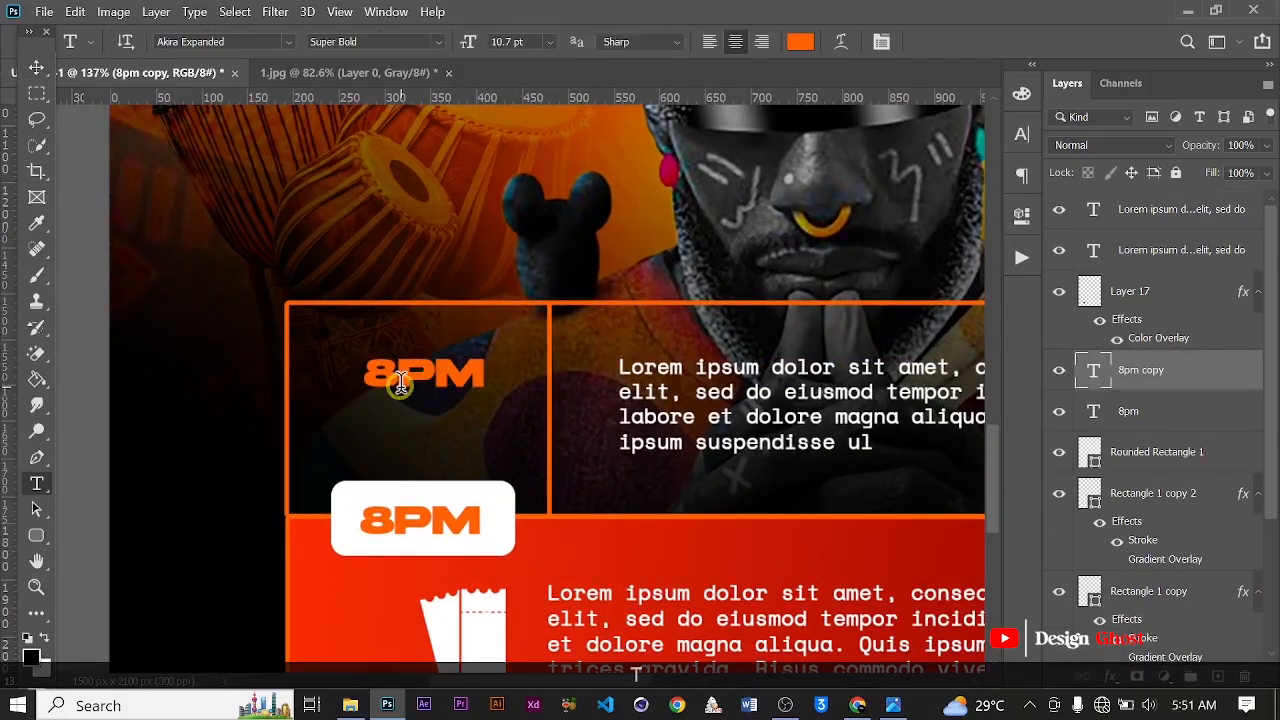
click(409, 374)
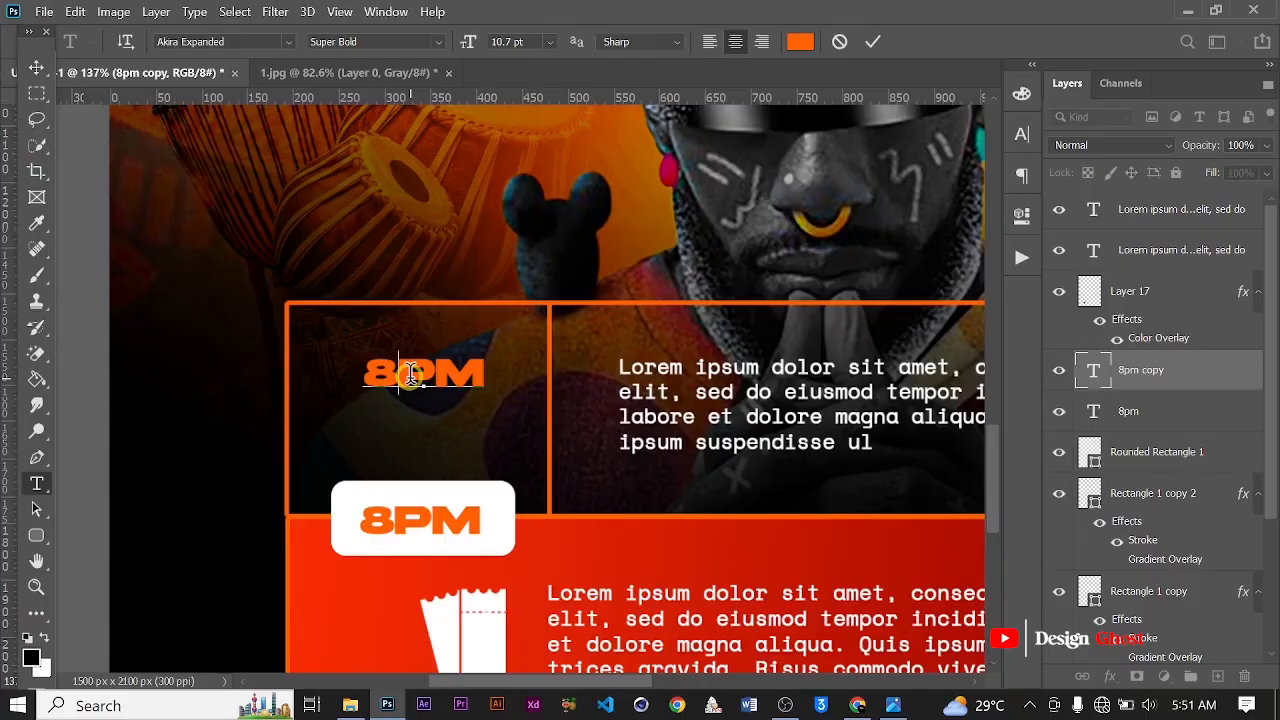
text(24)
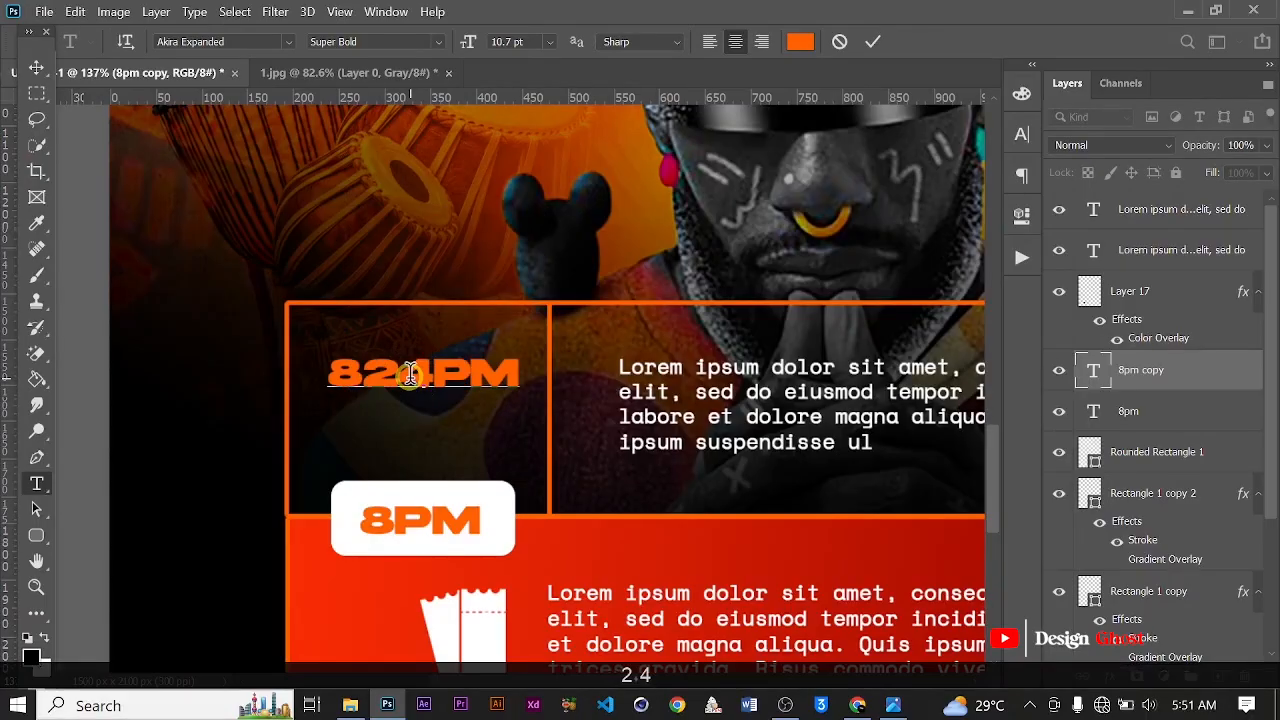
key(ctrl+a)
text(24)
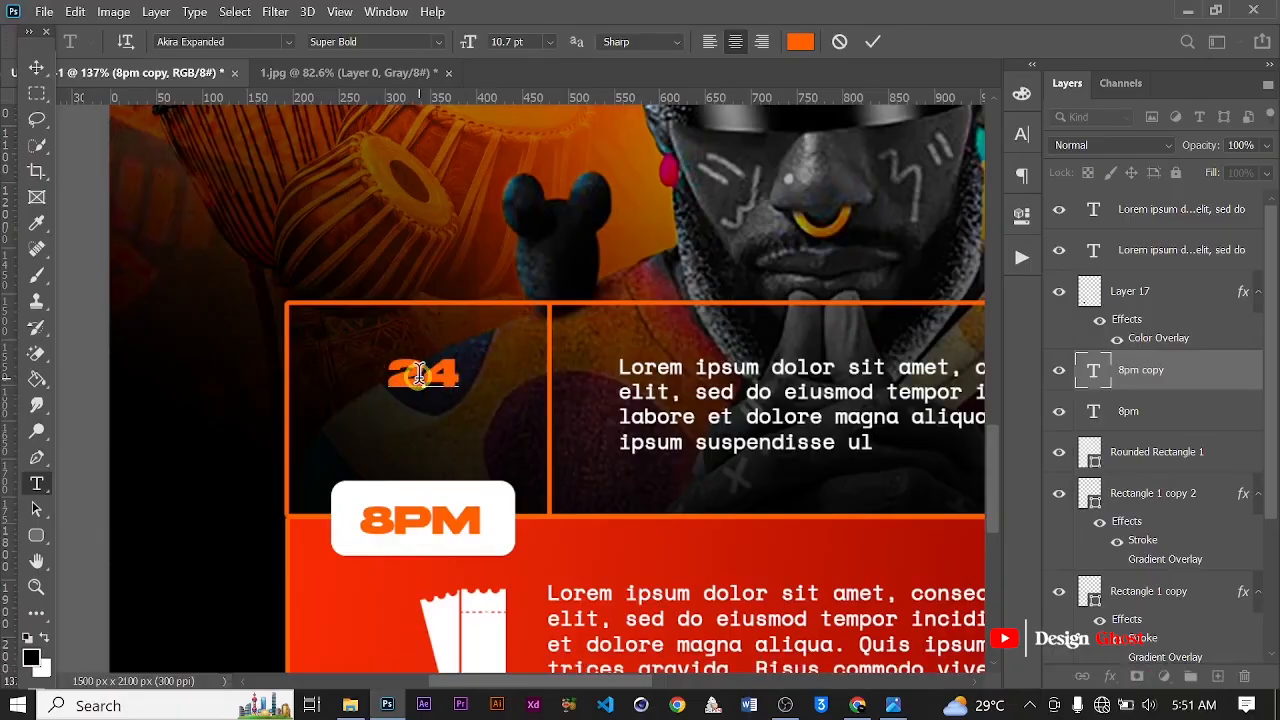
text(TH)
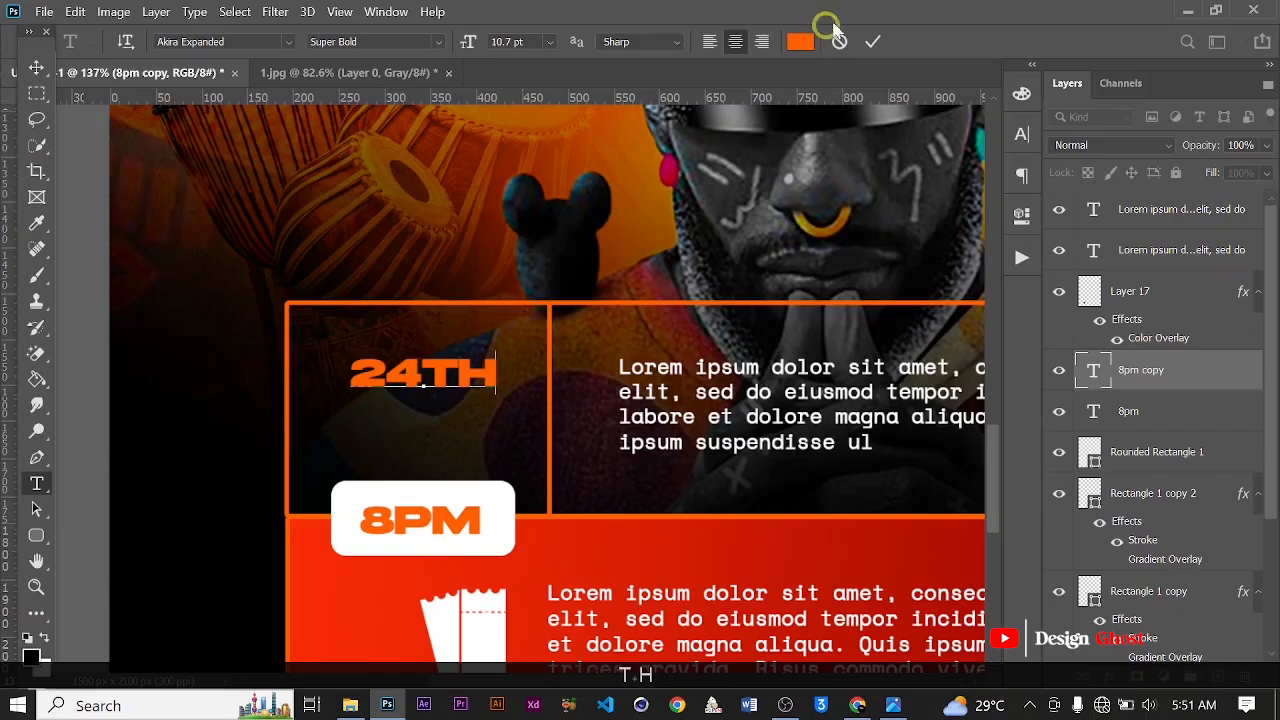
click(1024, 240)
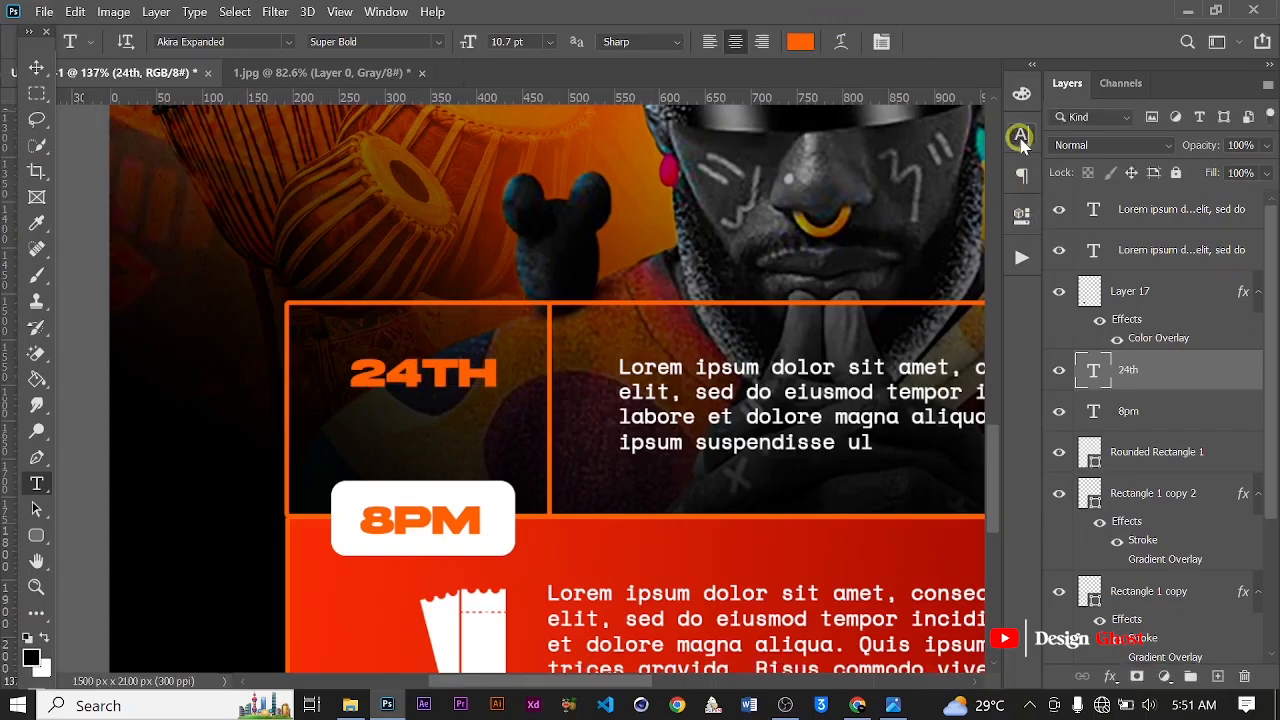
Change the 24TH text color to white.
click(1020, 138)
click(969, 249)
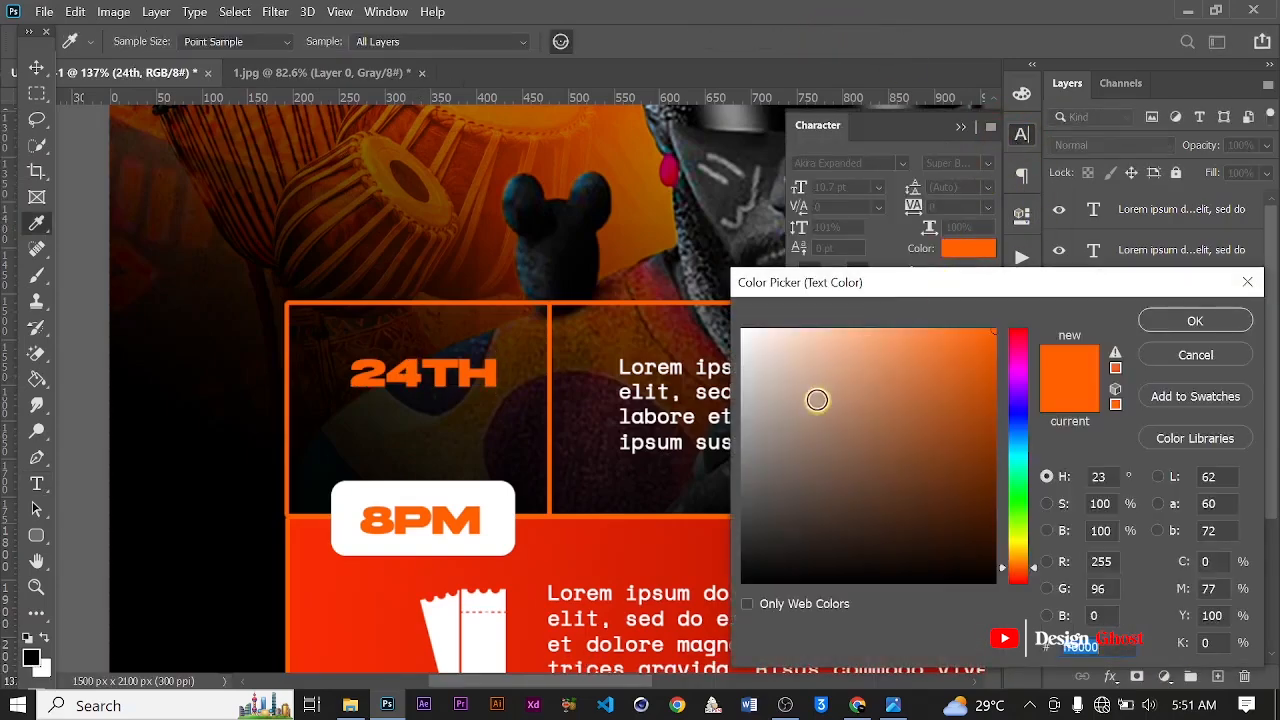
drag(817, 400, 672, 272)
click(1172, 324)
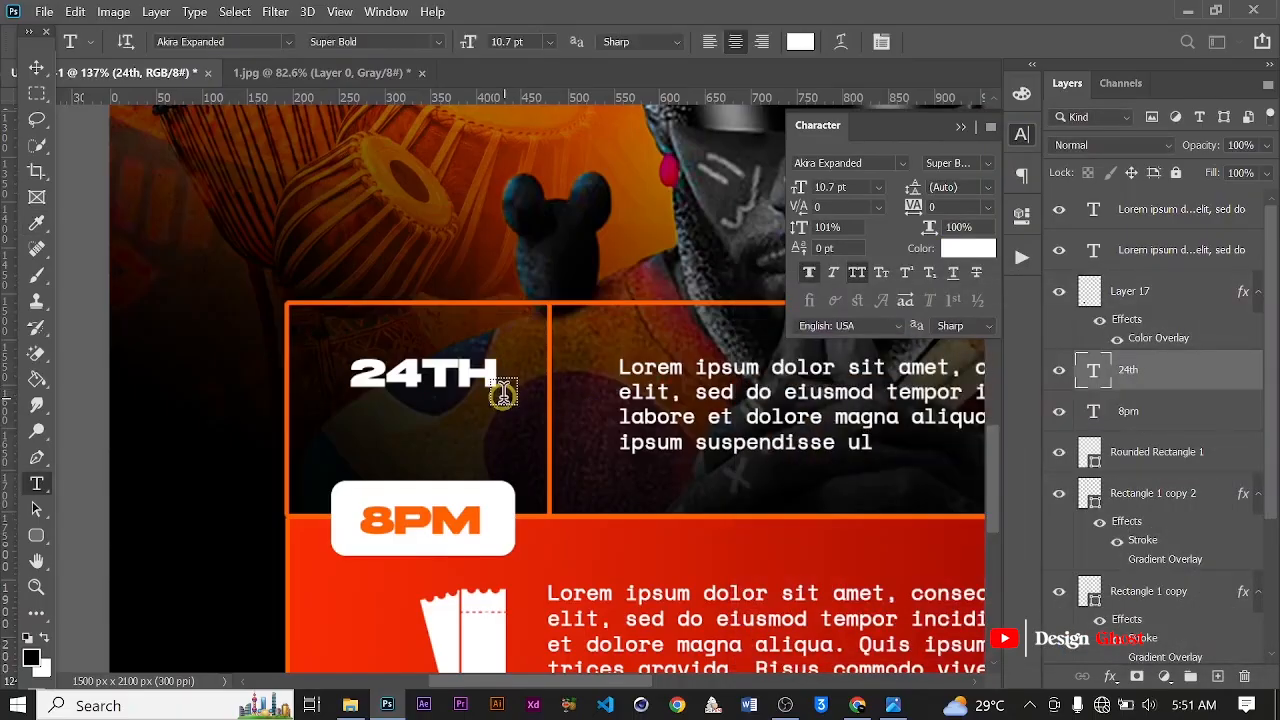
Duplicate the 24TH text just below itself and change the copy to DEC.
scroll(508, 401, down, 1)
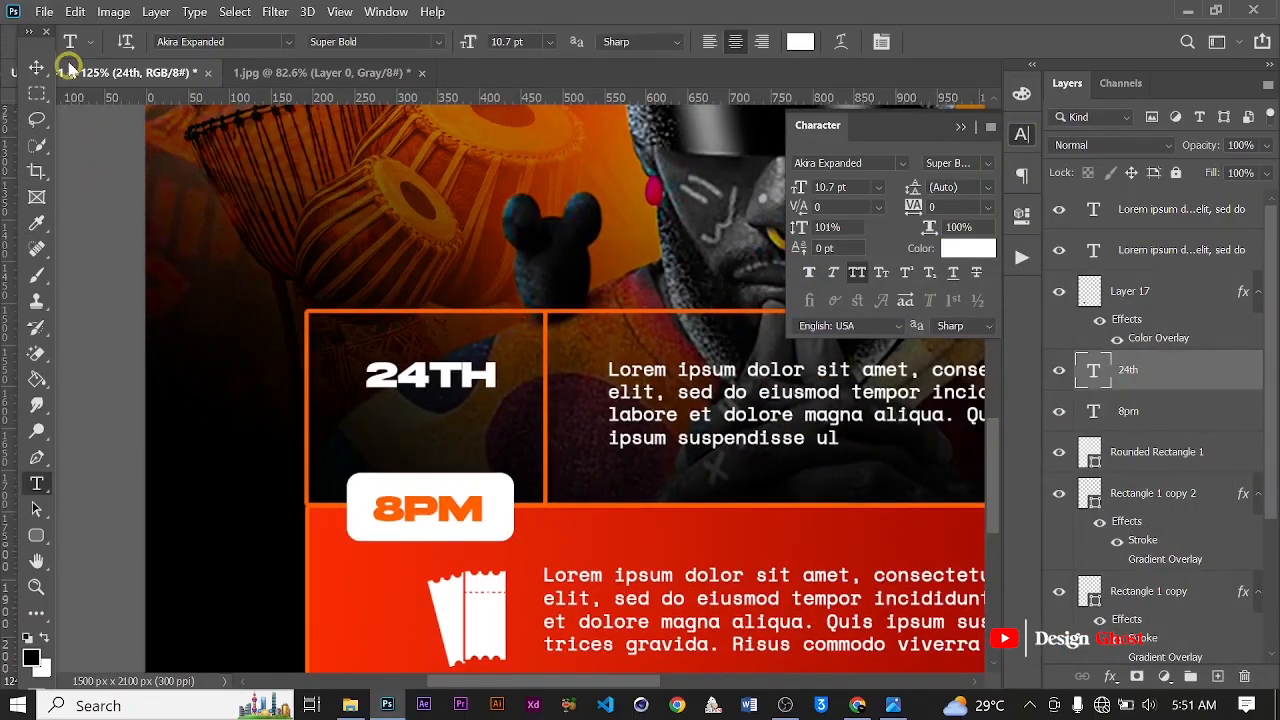
click(38, 68)
scroll(390, 323, down, 1)
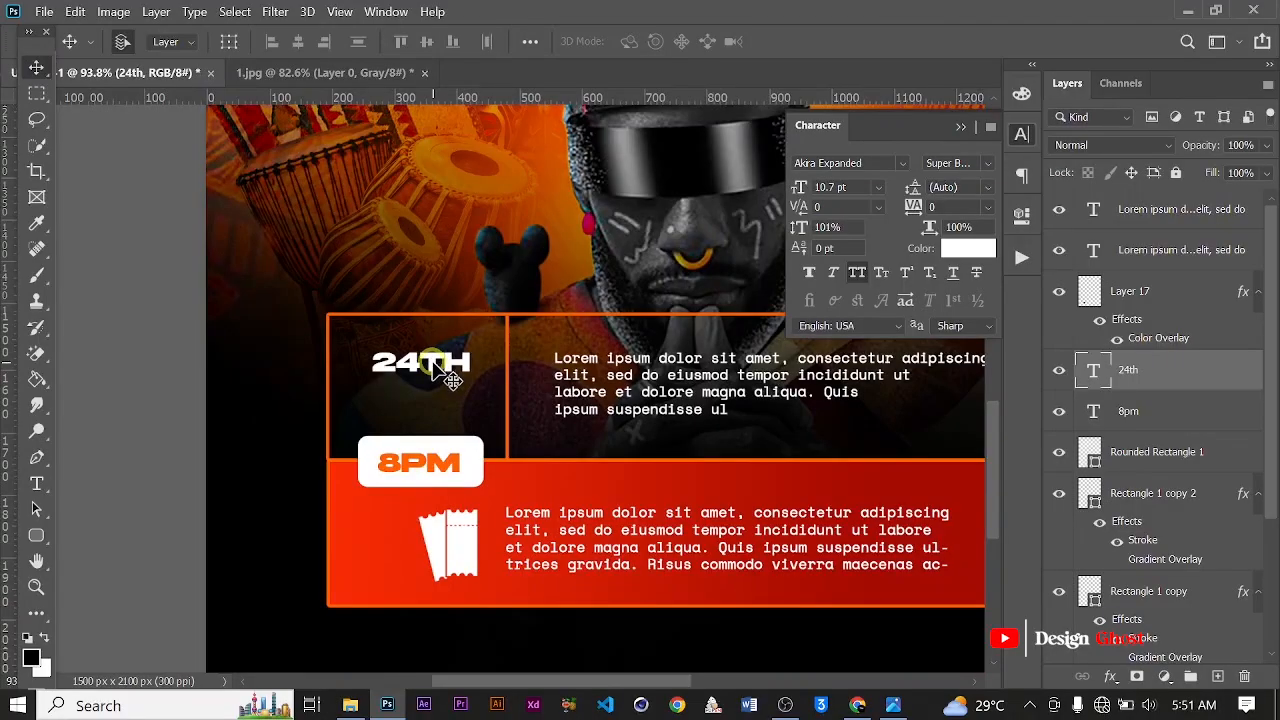
alt+drag(447, 378, 447, 412)
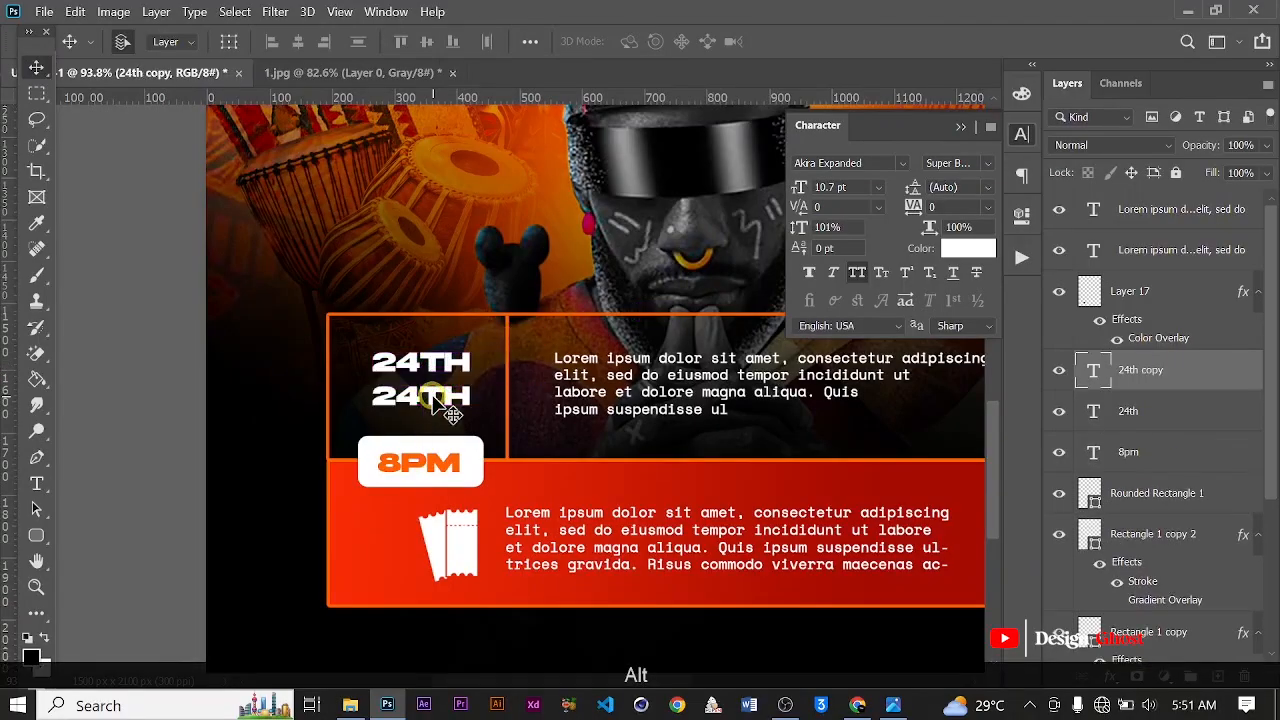
key(t)
click(425, 396)
key(ctrl+a)
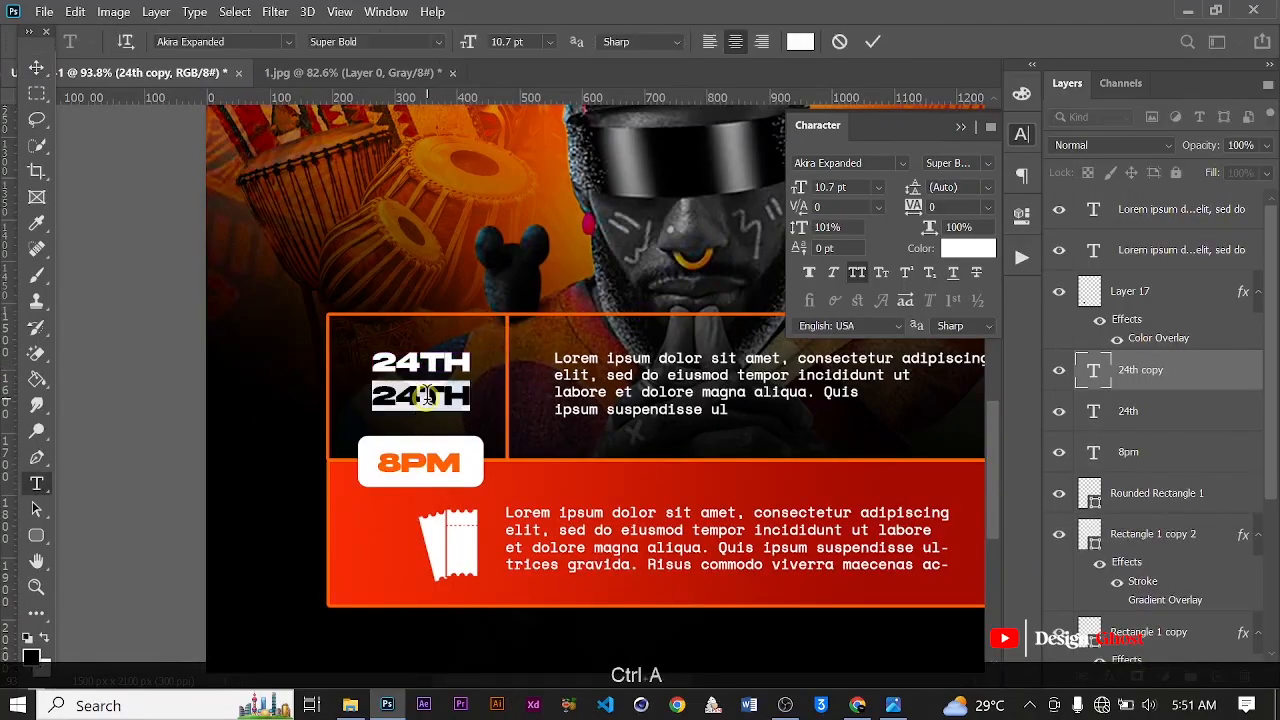
text(dec)
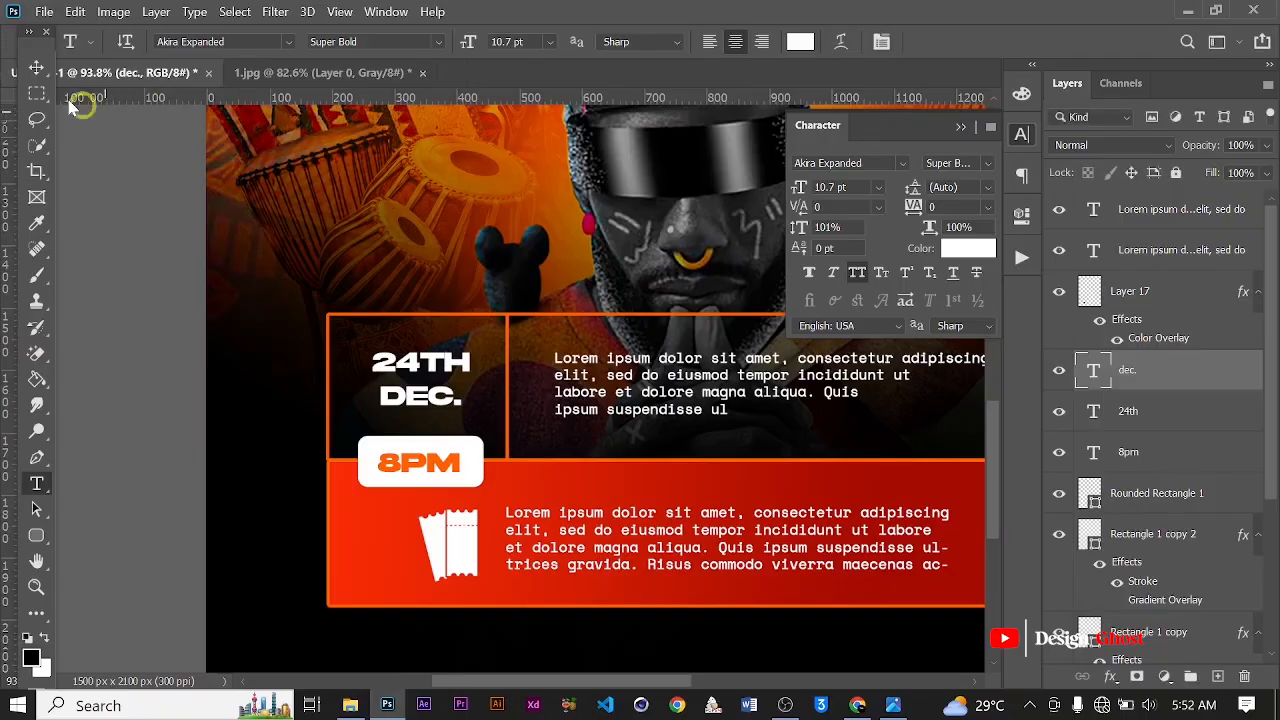
Scale the 24TH text down to about 73.78% and align its left edge with the DEC. text.
click(36, 68)
scroll(306, 286, up, 6)
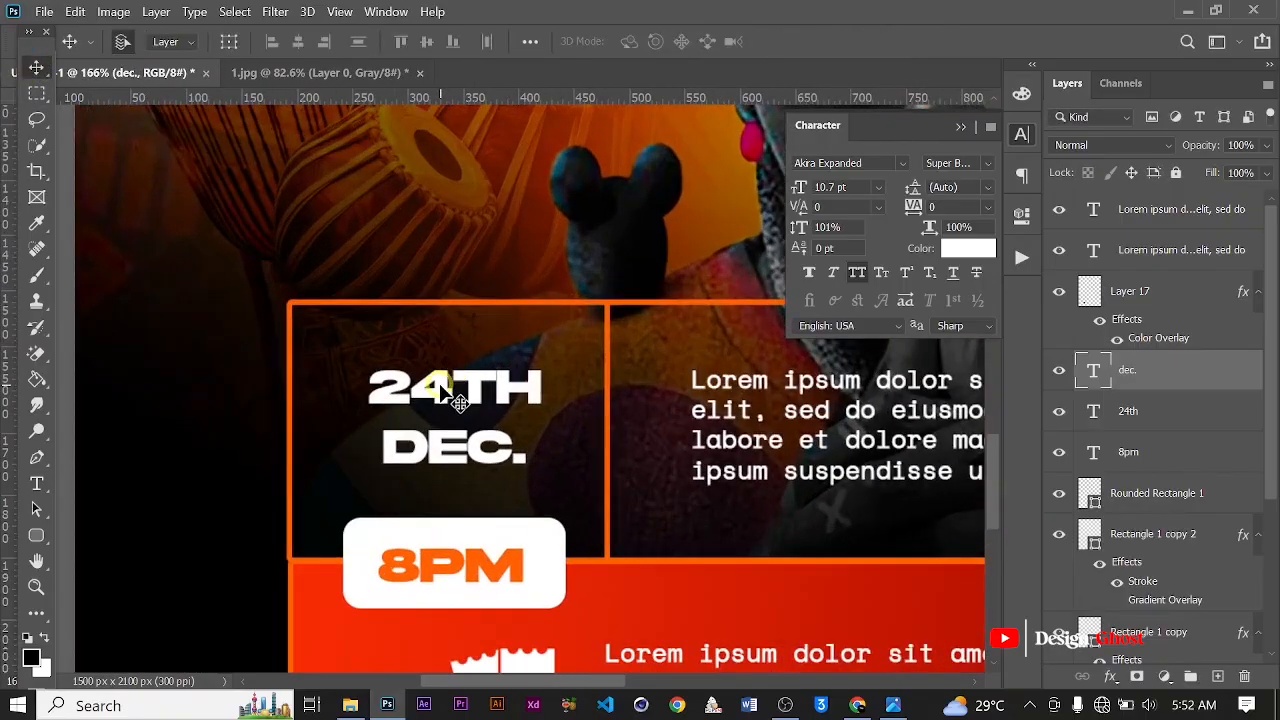
ctrl+click(440, 388)
key(ctrl+t)
scroll(541, 378, up, 1)
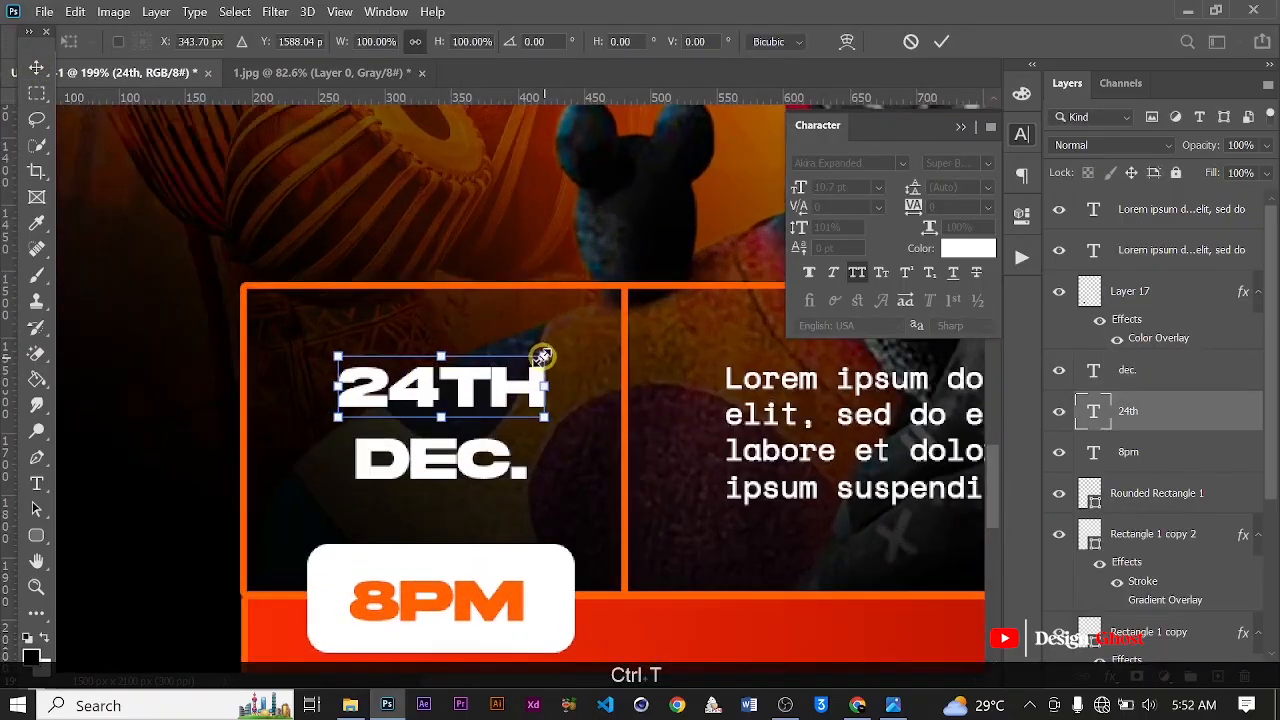
drag(543, 360, 487, 400)
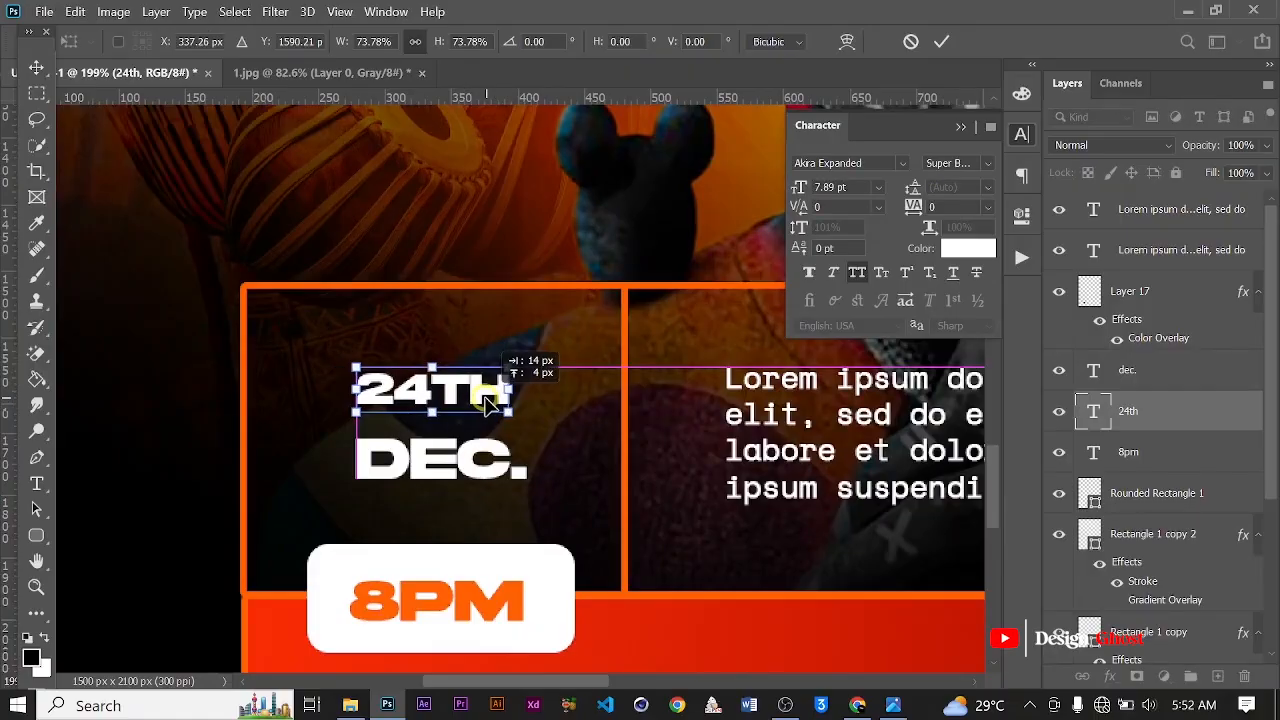
key(Return)
Scale the DEC. text up to about 13.76 pt, extending it on both sides beneath 24TH.
ctrl+click(393, 460)
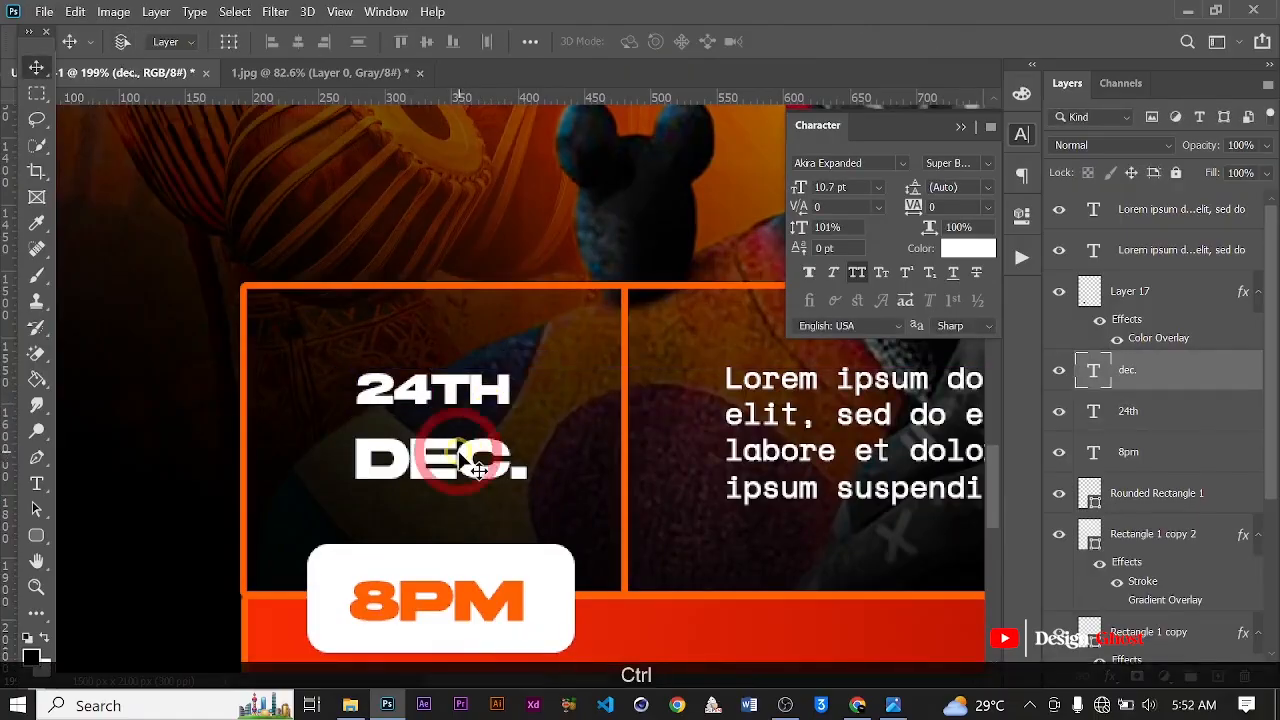
key(ctrl+t)
drag(356, 437, 333, 420)
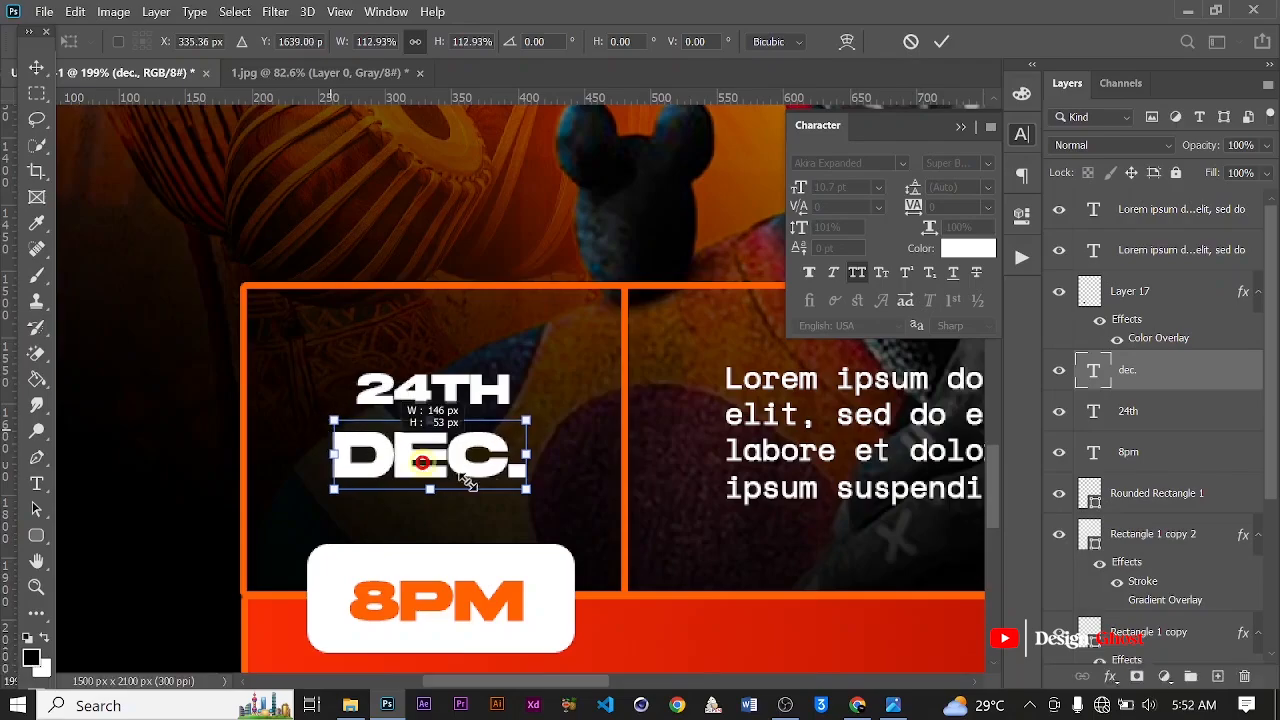
drag(531, 494, 566, 495)
key(Return)
Recolor the DEC. text orange (ff6000) by sampling the color of the 8PM lettering.
key(ctrl+0)
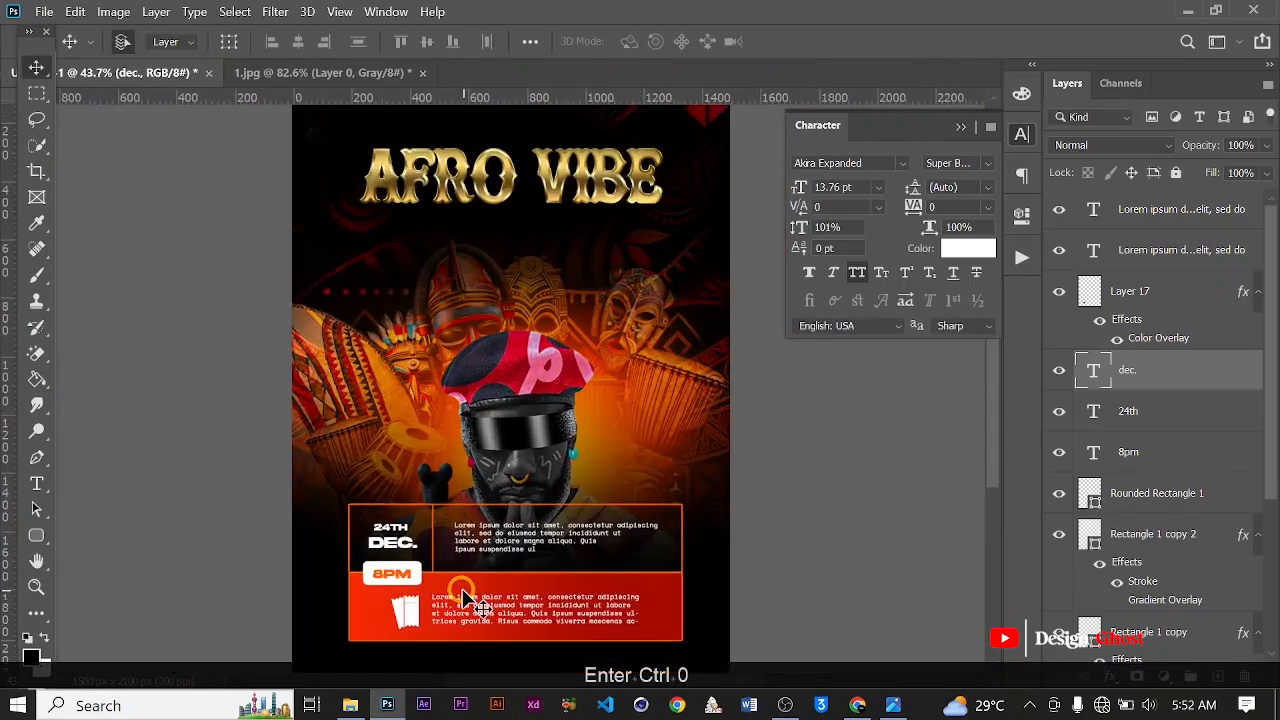
scroll(433, 565, up, 2)
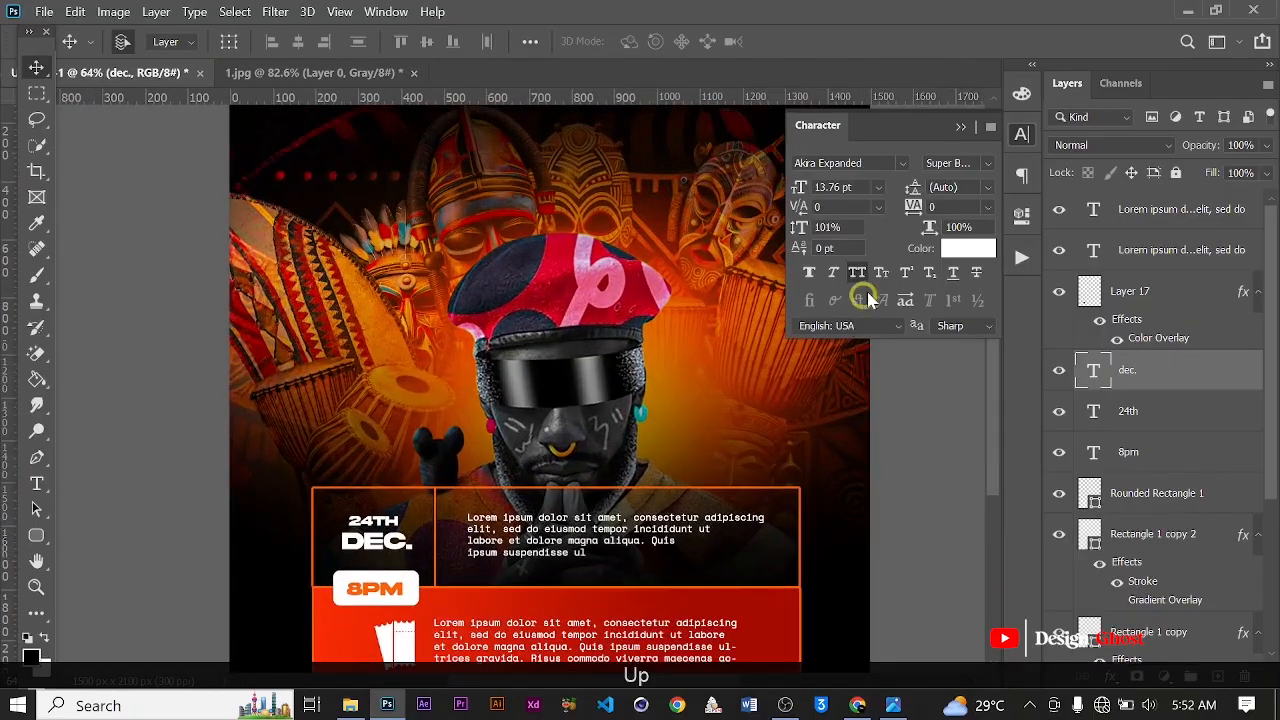
click(957, 252)
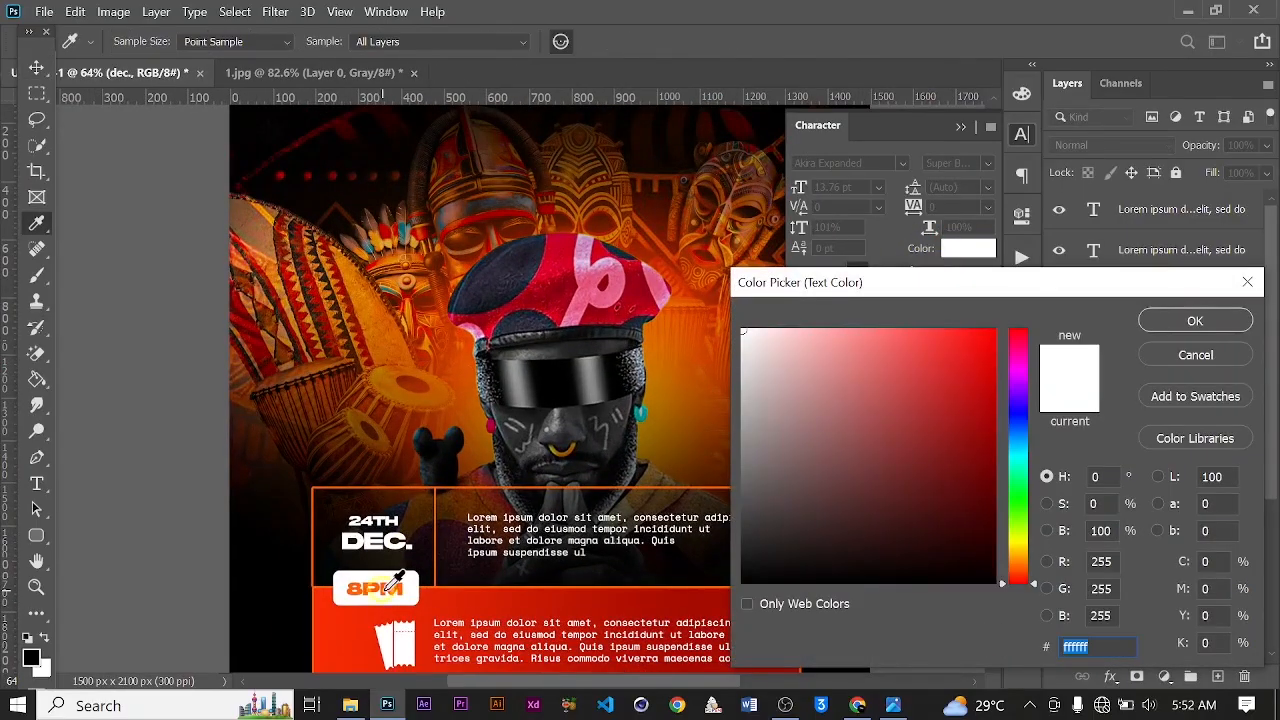
click(392, 580)
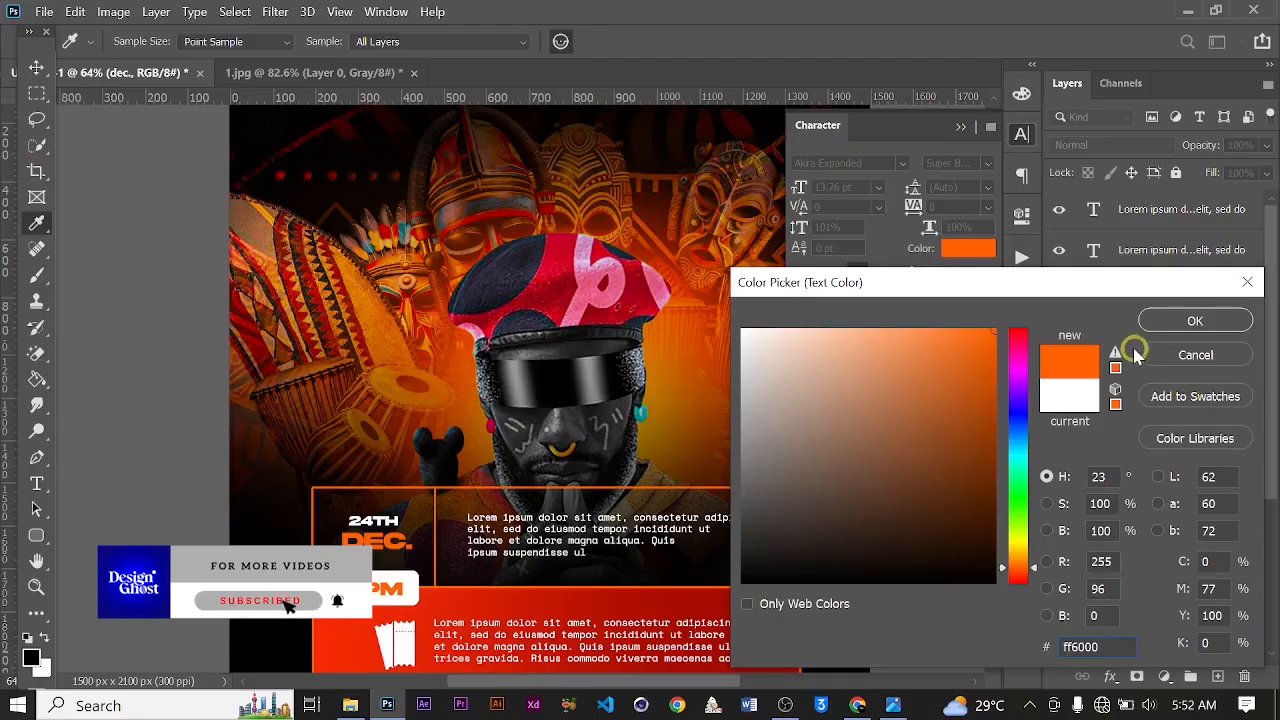
click(1180, 320)
Inspect the recolored date block up close and review the layout of the whole poster.
scroll(457, 515, down, 2)
scroll(460, 520, up, 2)
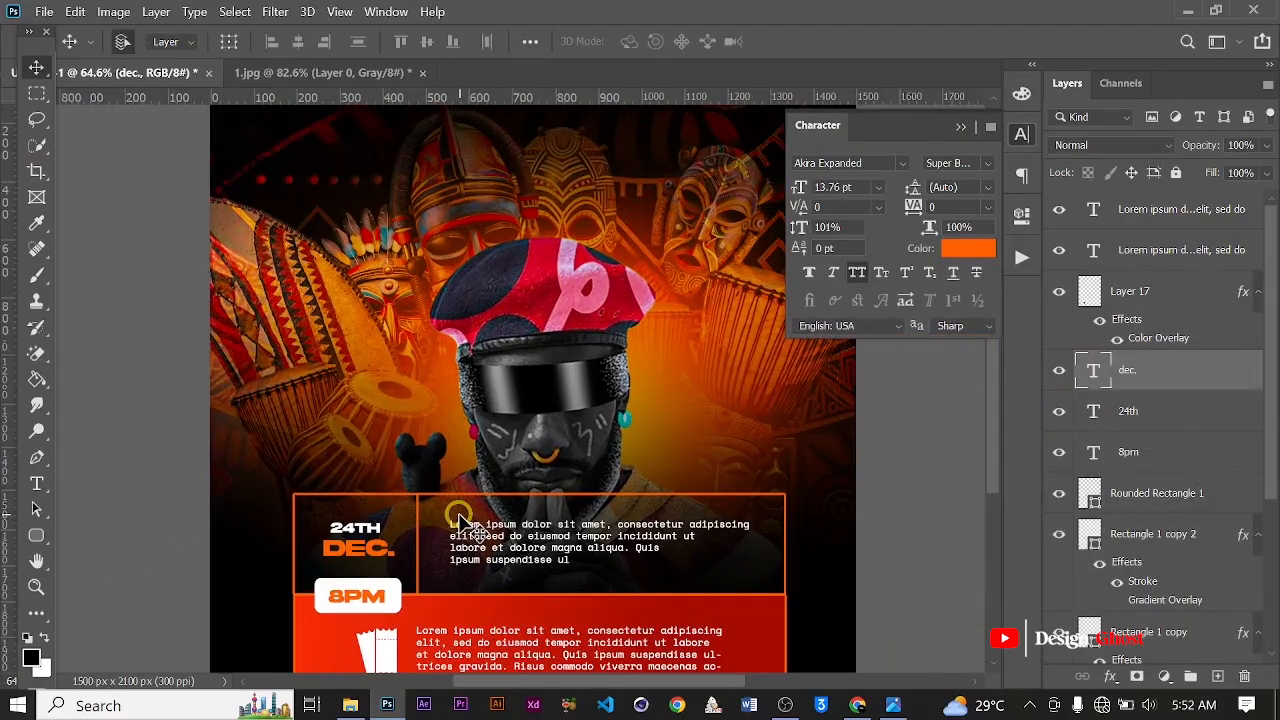
scroll(457, 515, up, 2)
drag(403, 548, 415, 498)
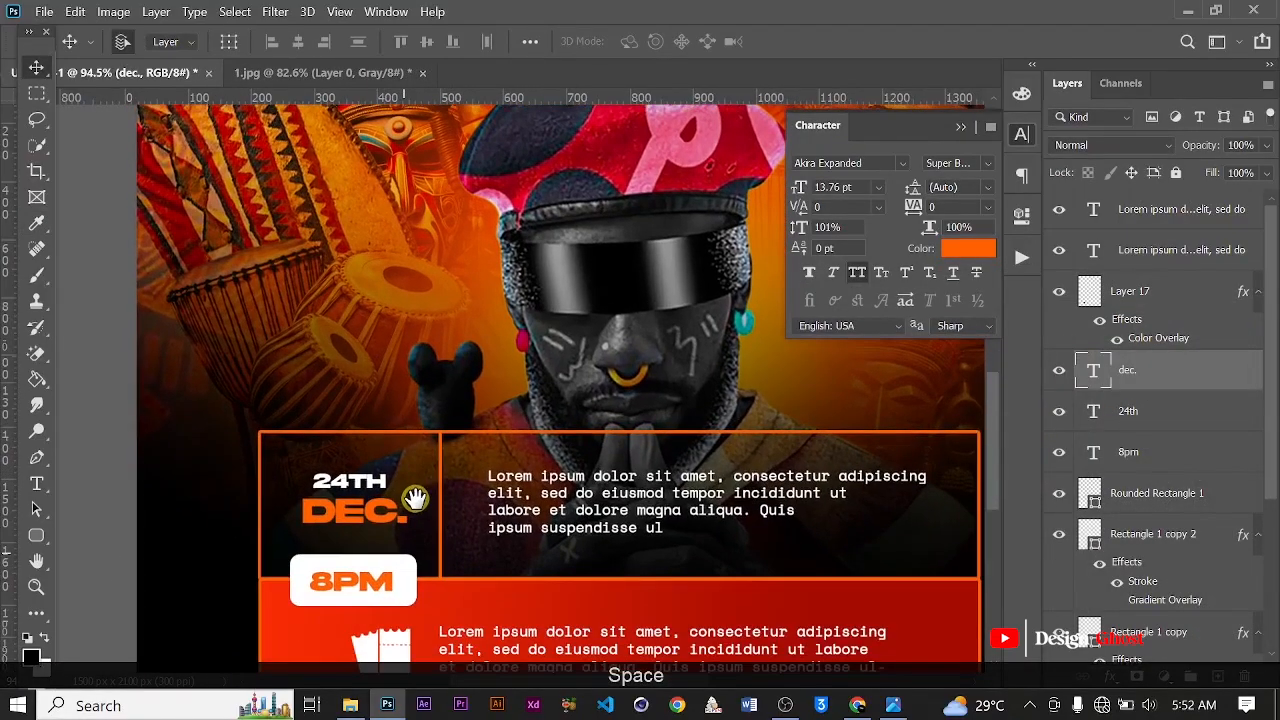
key(Return)
key(ctrl+0)
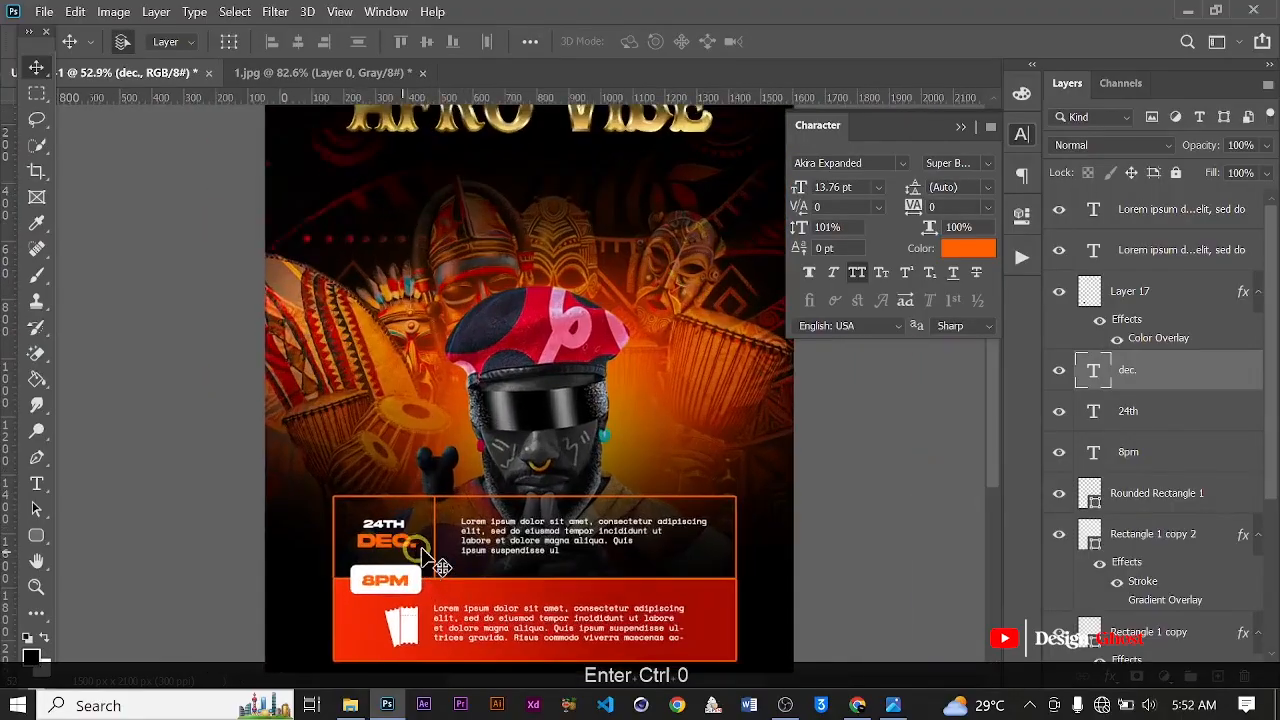
drag(550, 587, 550, 285)
scroll(517, 342, up, 1)
scroll(517, 342, down, 2)
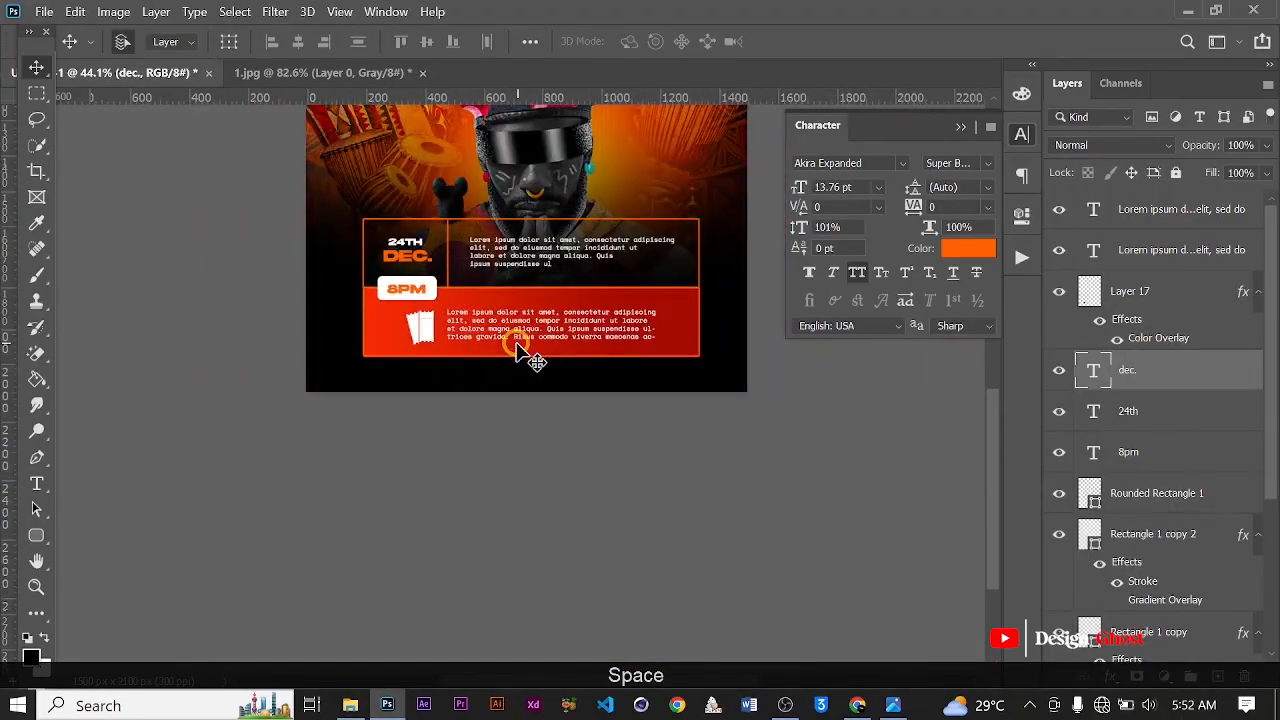
drag(517, 342, 533, 600)
scroll(533, 600, down, 2)
scroll(533, 313, up, 1)
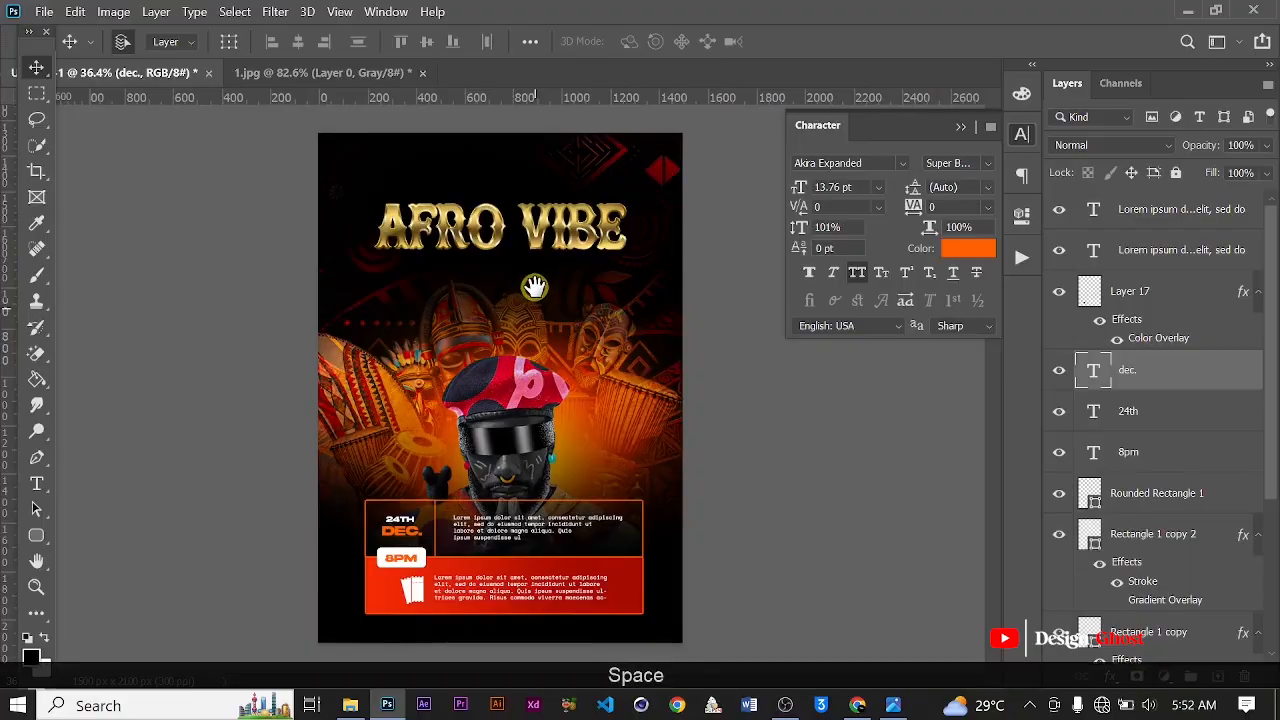
scroll(535, 285, up, 1)
Collapse the Character panel and duplicate the upper box's placeholder paragraph to just below the AFRO VIBE title.
click(968, 128)
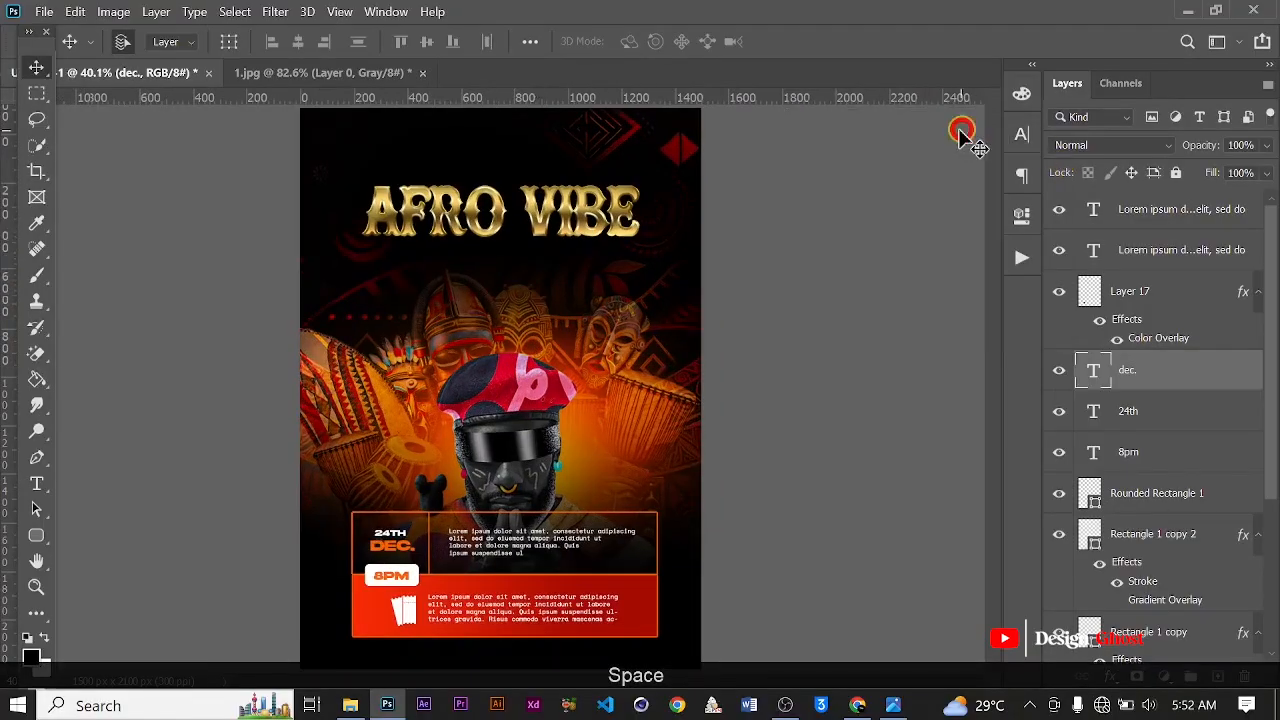
scroll(610, 340, down, 3)
scroll(610, 340, up, 1)
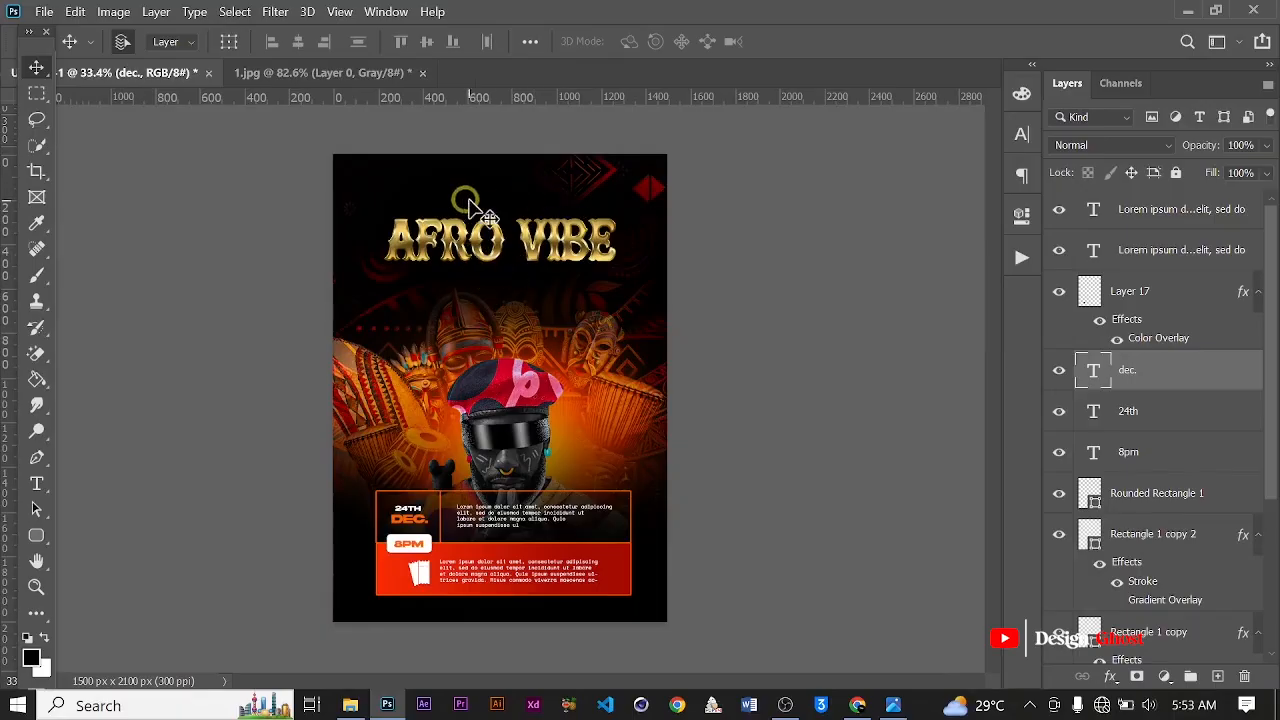
scroll(500, 445, up, 7)
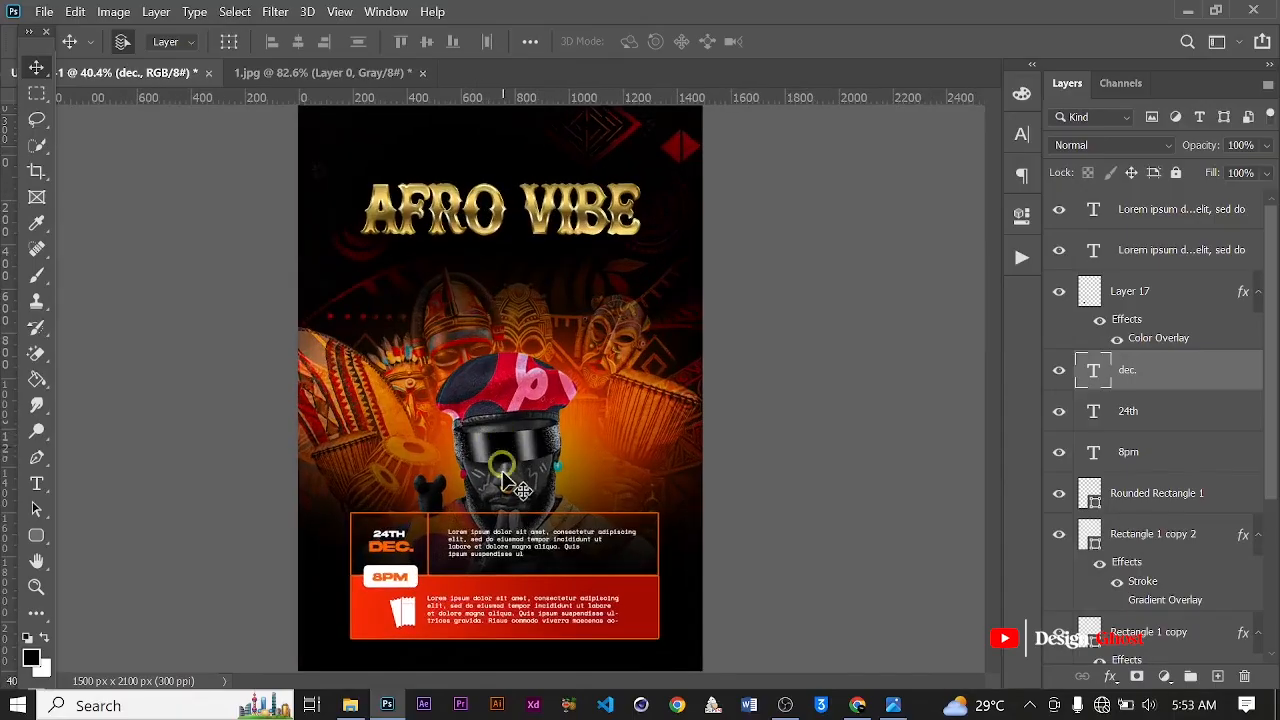
drag(560, 406, 592, 500)
scroll(558, 607, down, 1)
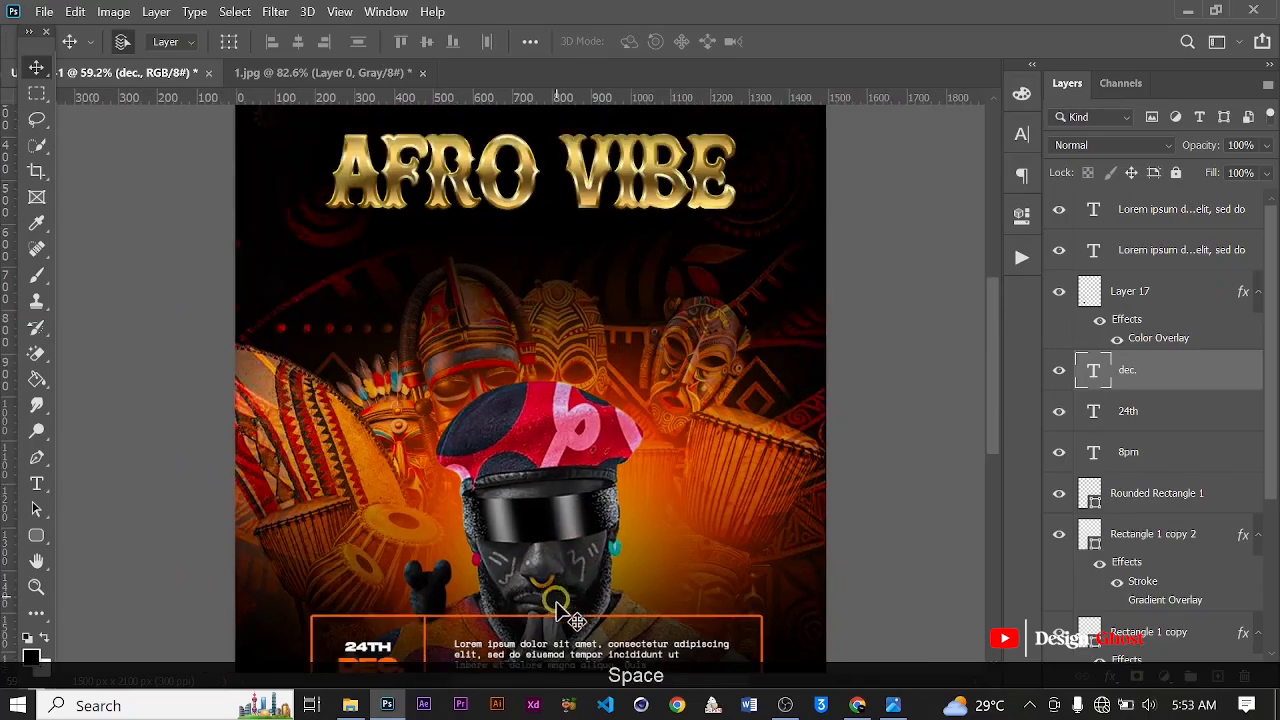
ctrl+click(568, 650)
scroll(568, 650, down, 1)
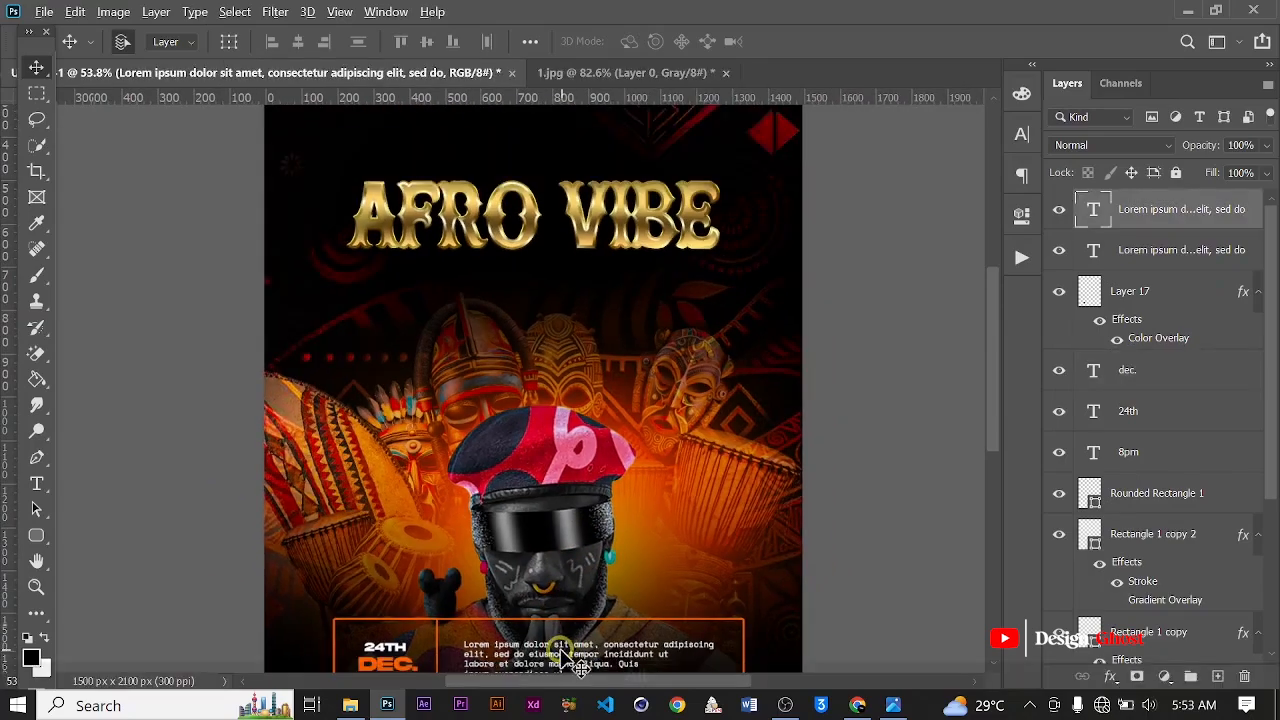
drag(553, 325, 545, 374)
scroll(532, 276, up, 3)
scroll(527, 410, up, 6)
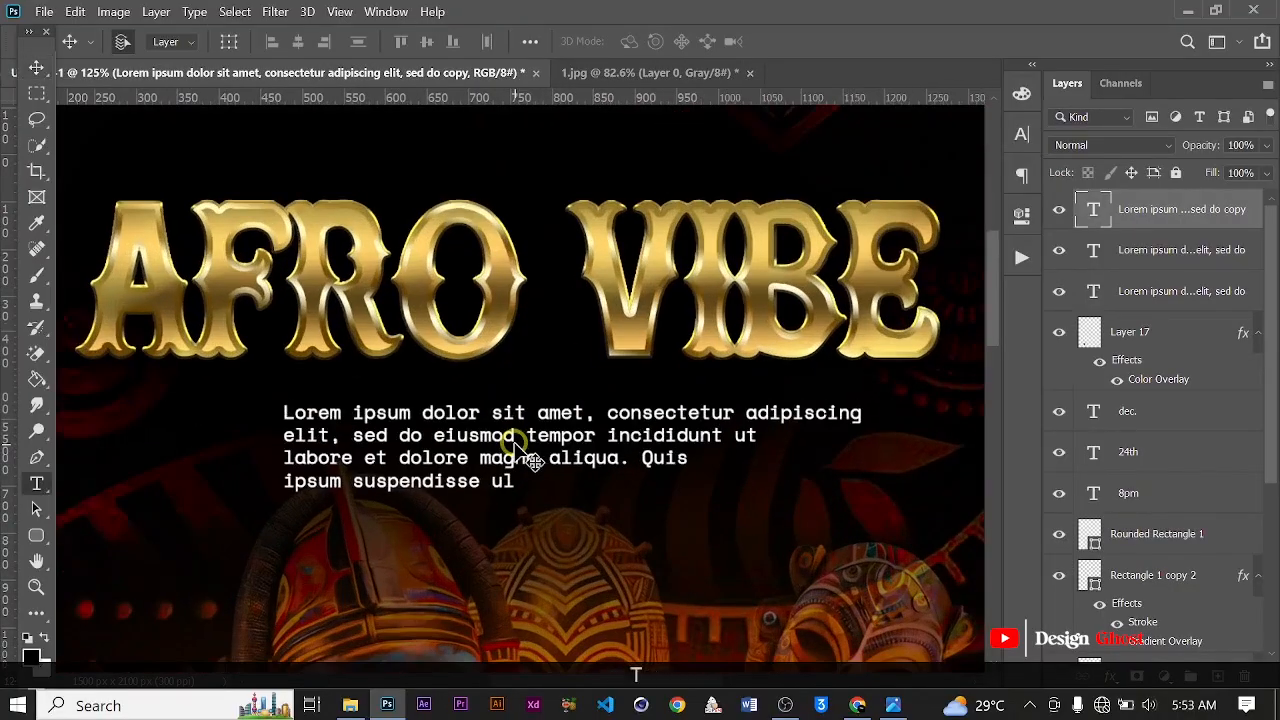
Shorten the paragraph under the title to "Lorem ipsum dolor sit amet, consectetur adipiscing elit, sed do eiusmod".
key(t)
scroll(510, 440, down, 3)
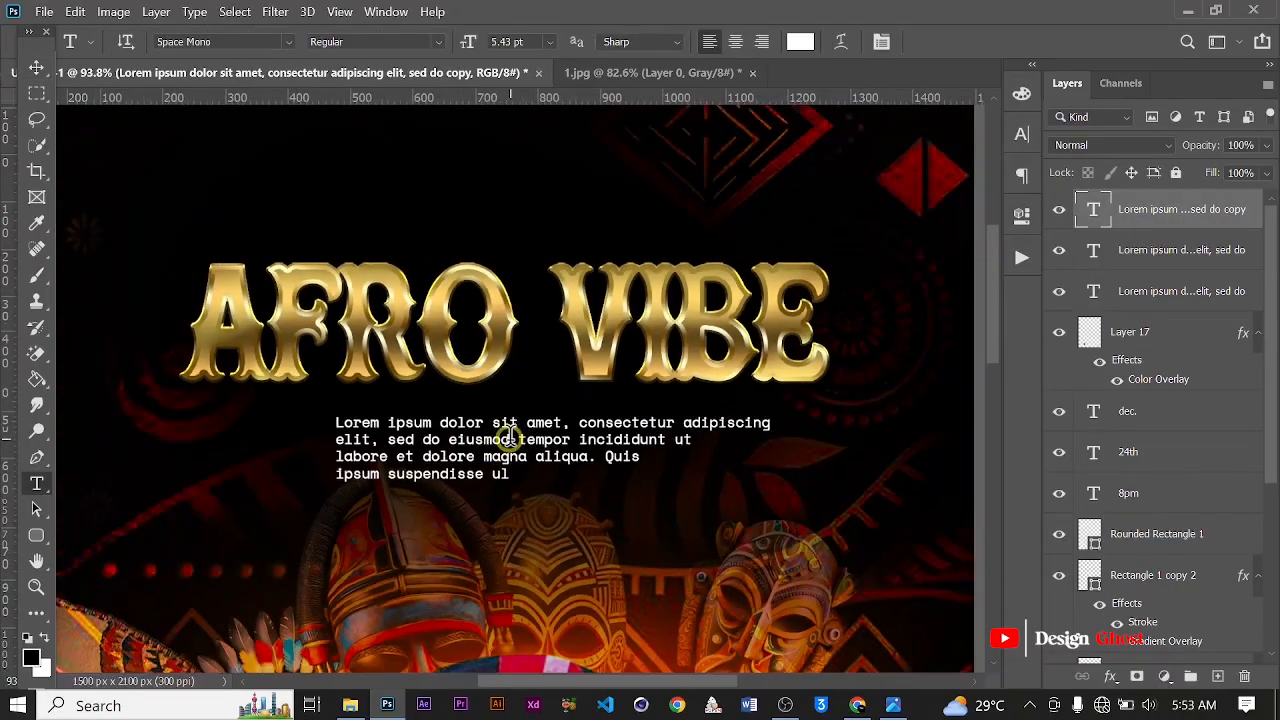
drag(519, 439, 662, 645)
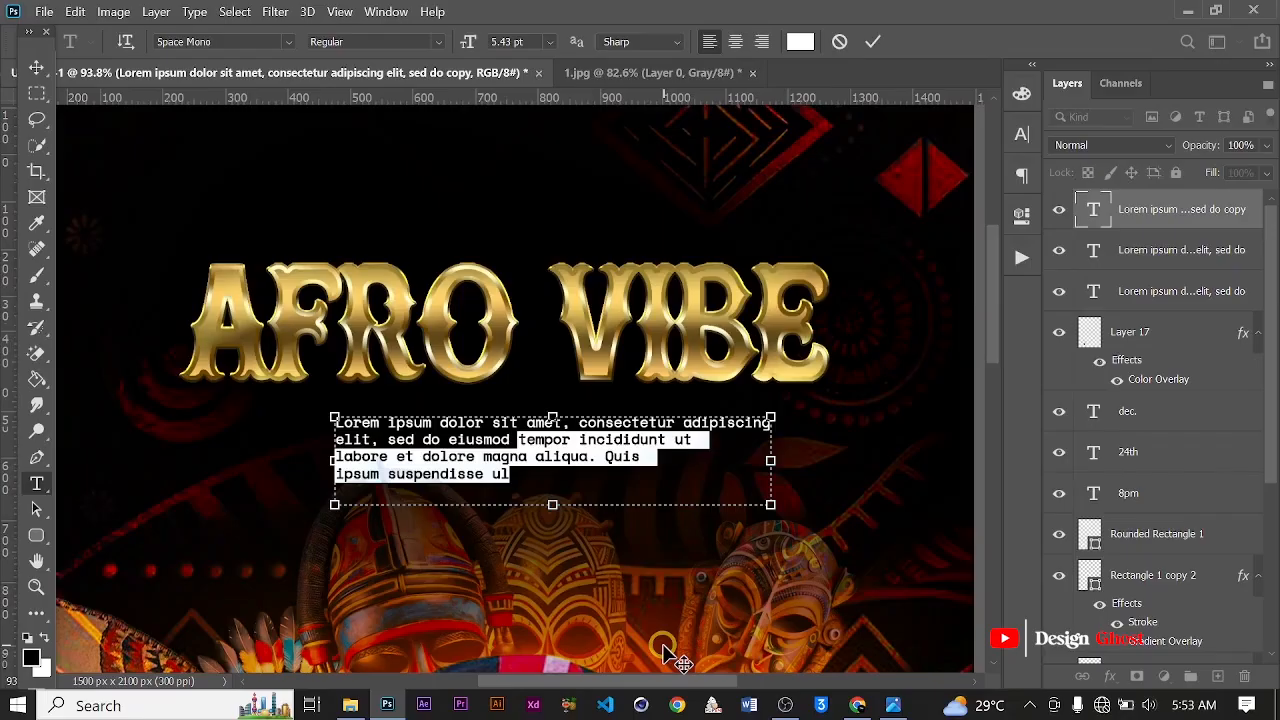
key(BackSpace)
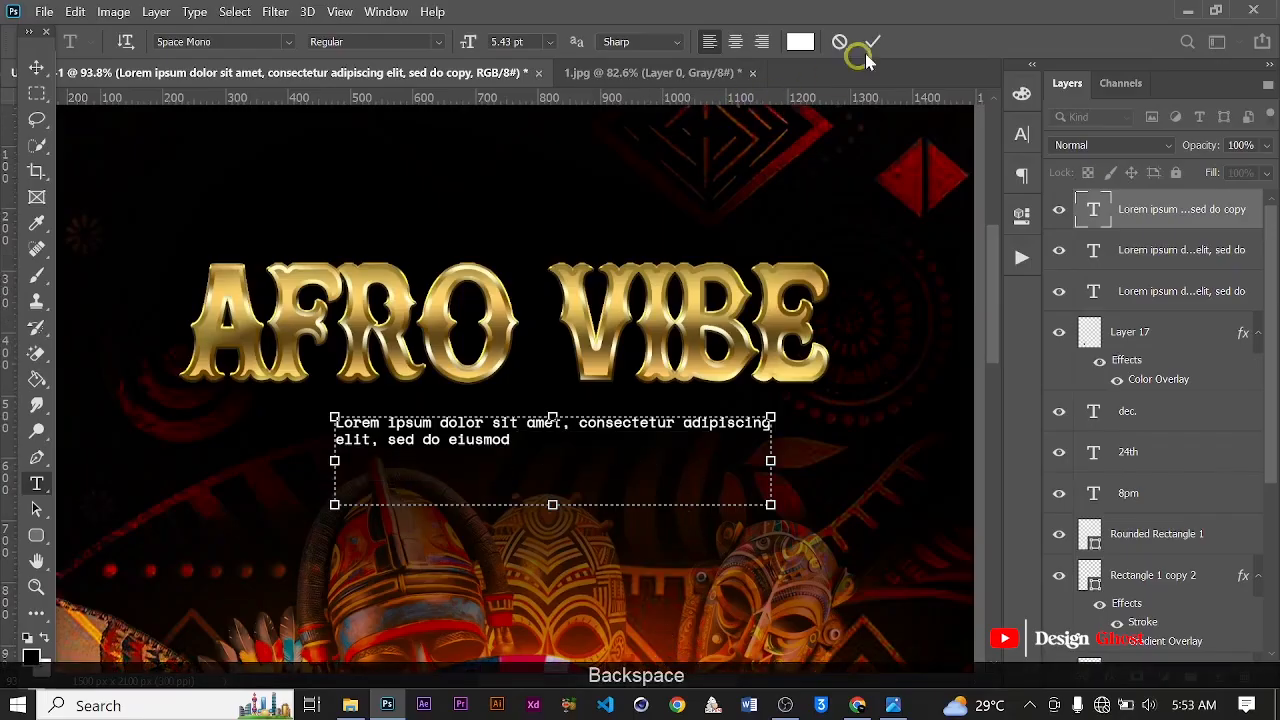
key(ctrl+Return)
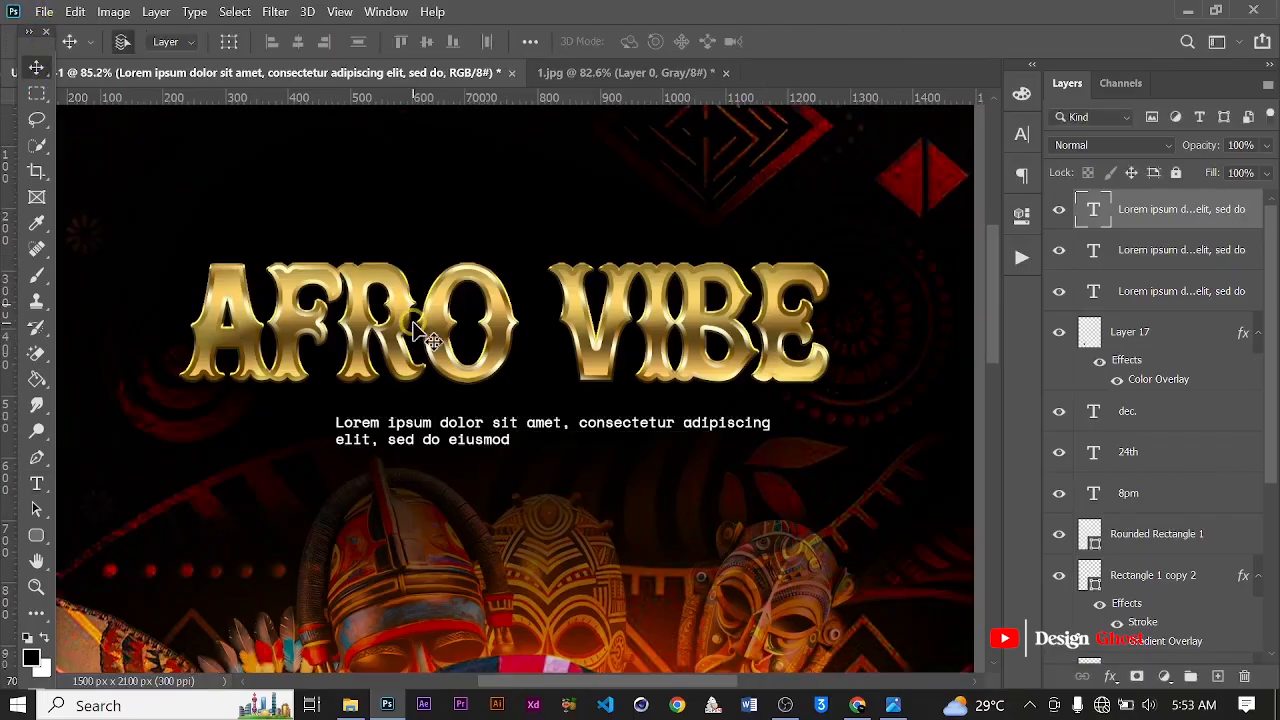
Set the paragraph alignment of the text under the title to centered.
scroll(414, 325, down, 2)
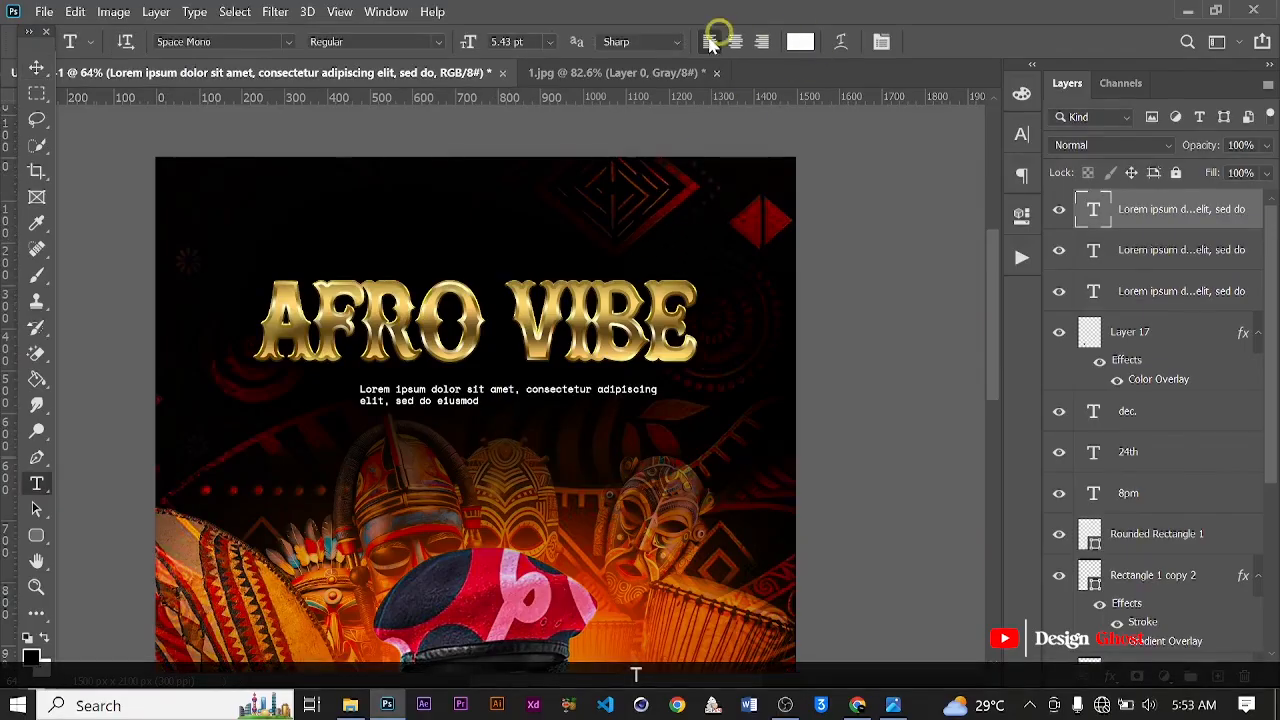
click(30, 68)
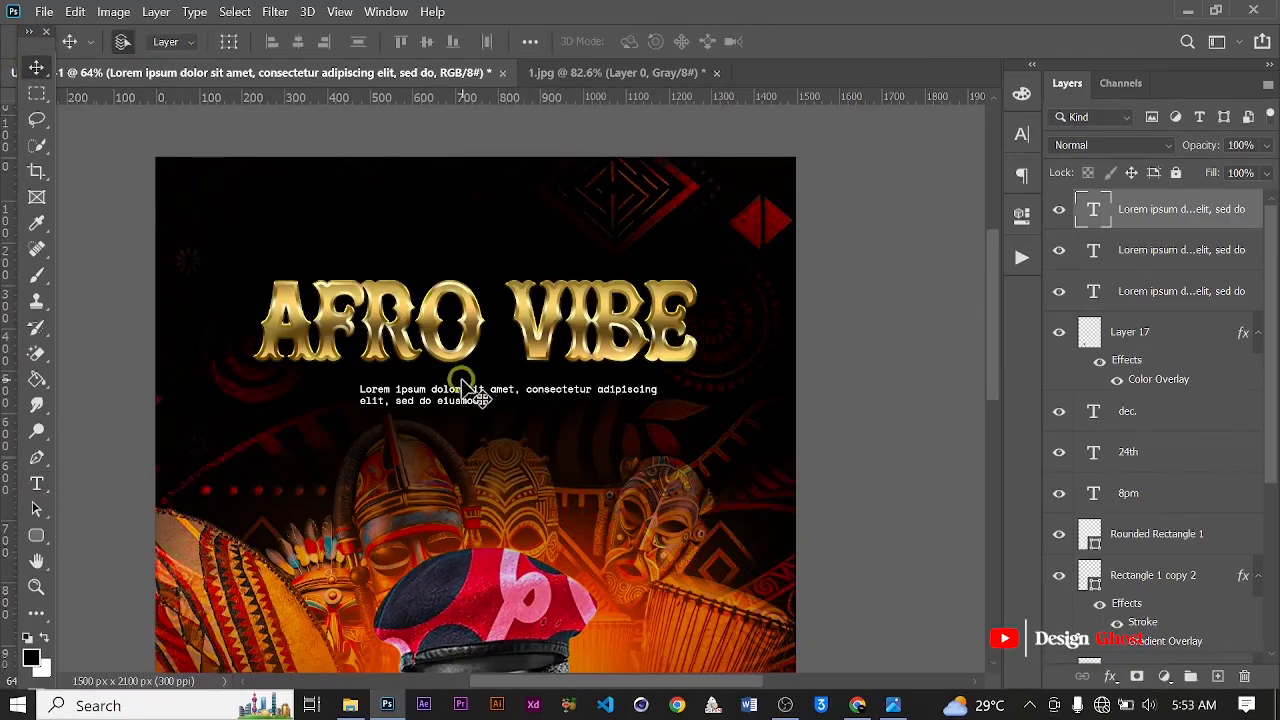
key(t)
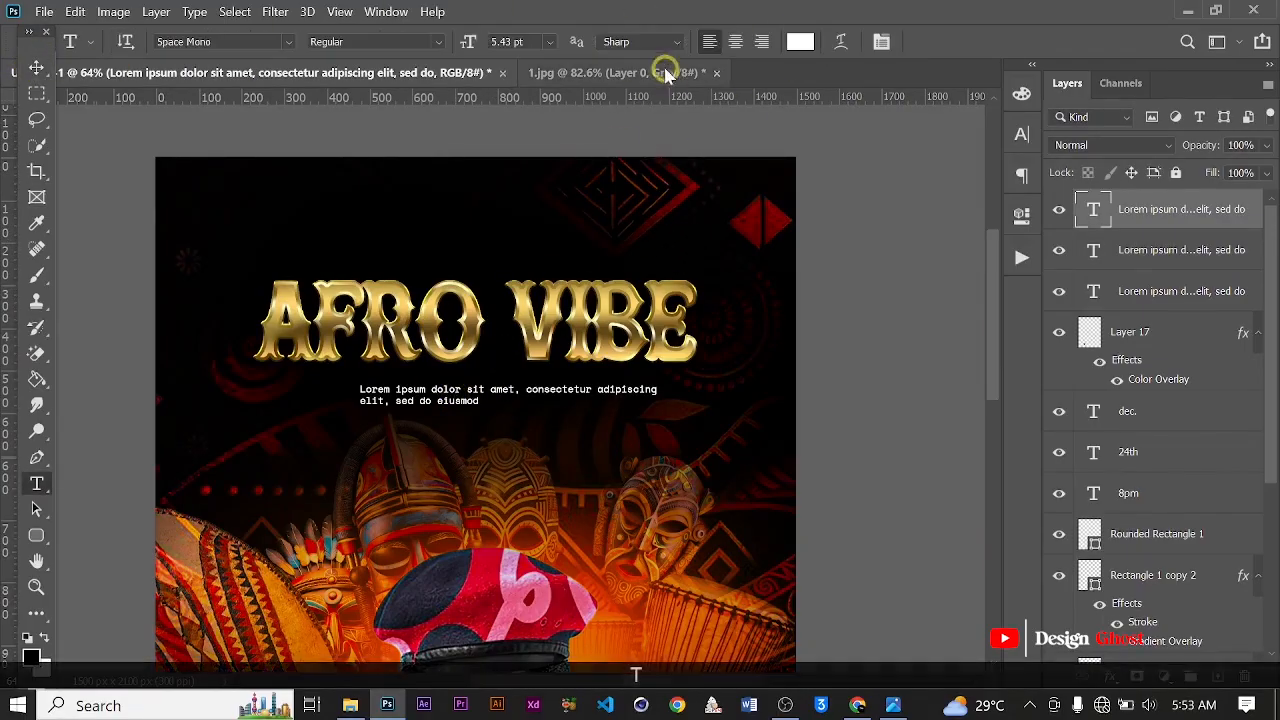
click(733, 40)
click(37, 70)
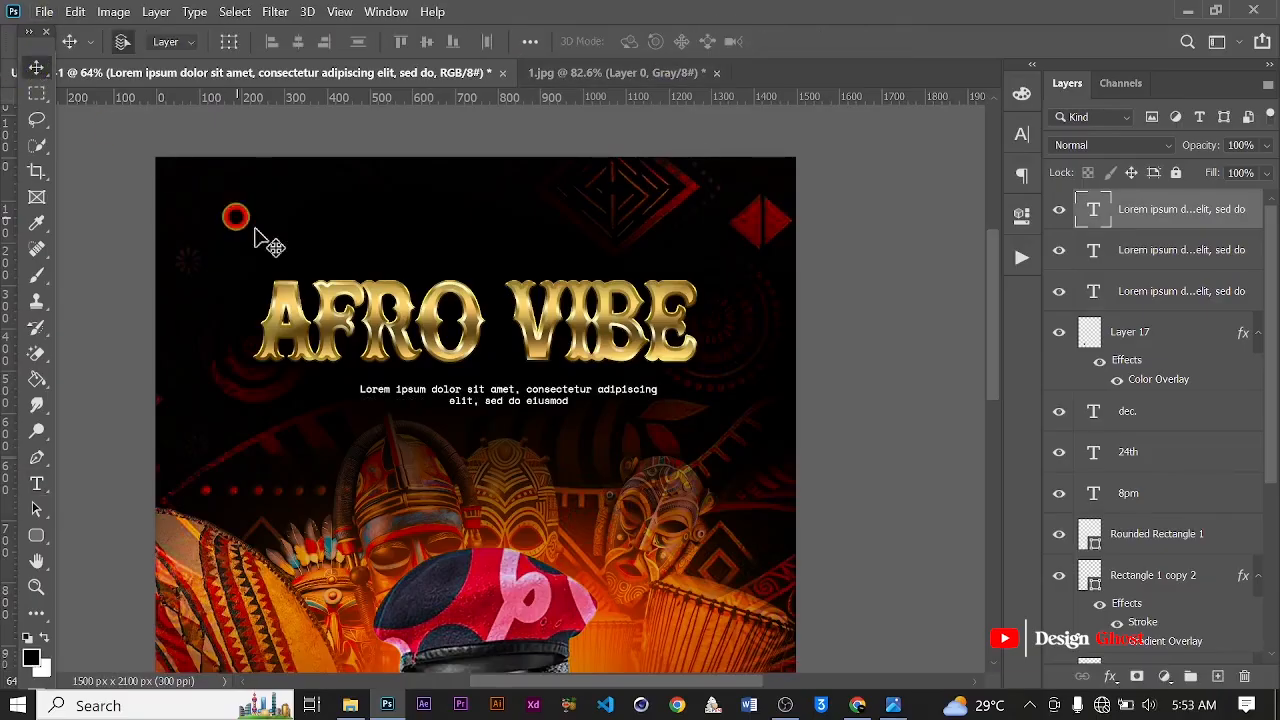
Center the text under the title horizontally on the whole canvas, then clear the selection.
scroll(300, 286, down, 3)
key(ctrl+a)
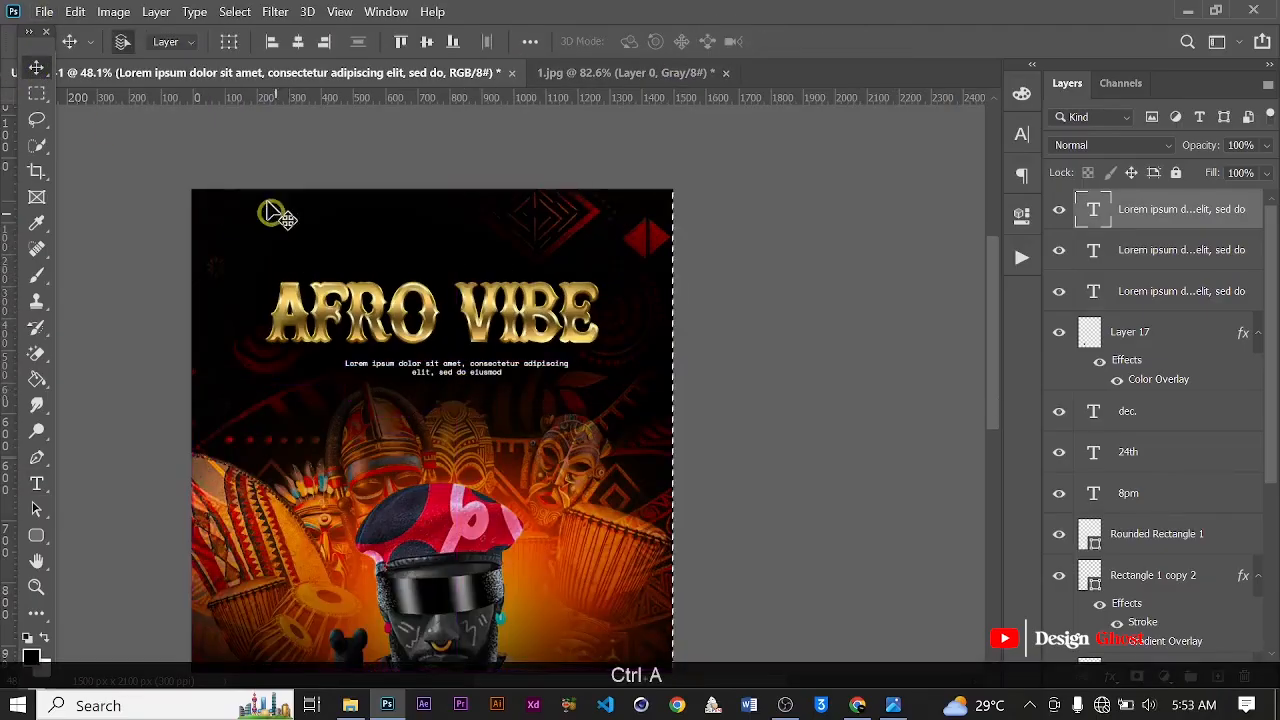
click(298, 42)
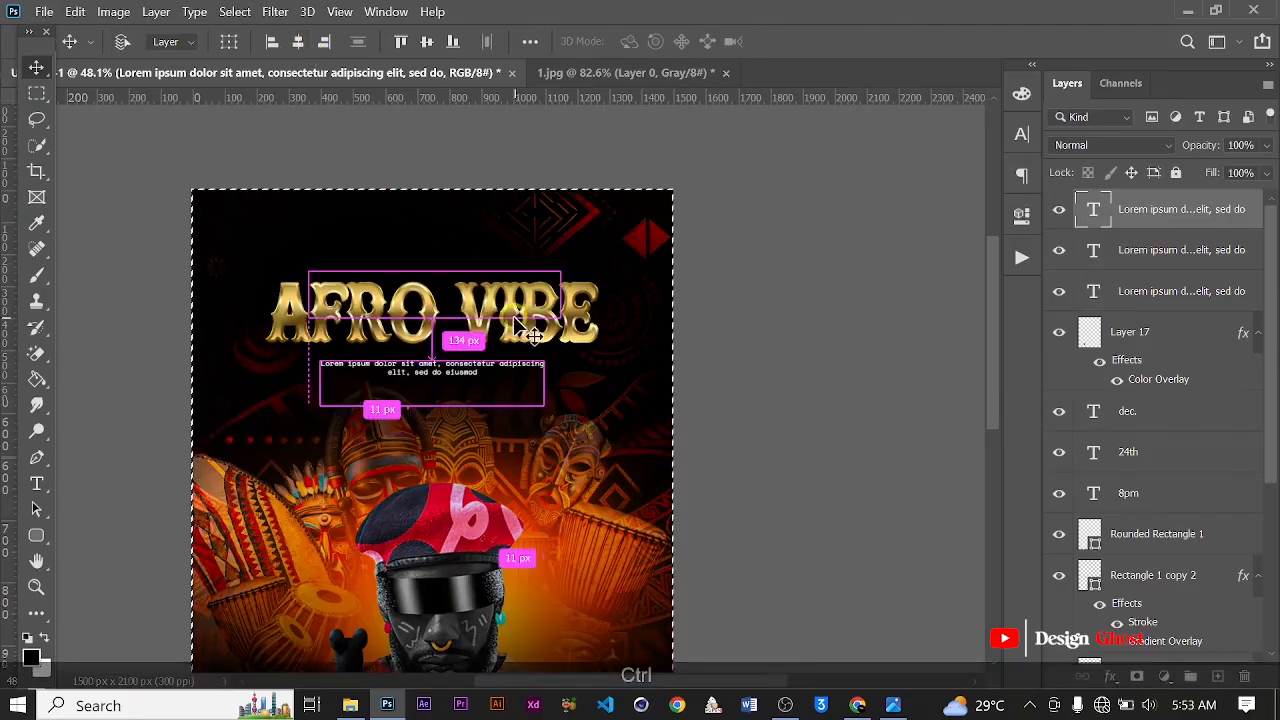
key(ctrl+d)
Scale the text under the AFRO VIBE title up to about 111.24%.
key(ctrl+t)
scroll(529, 403, up, 2)
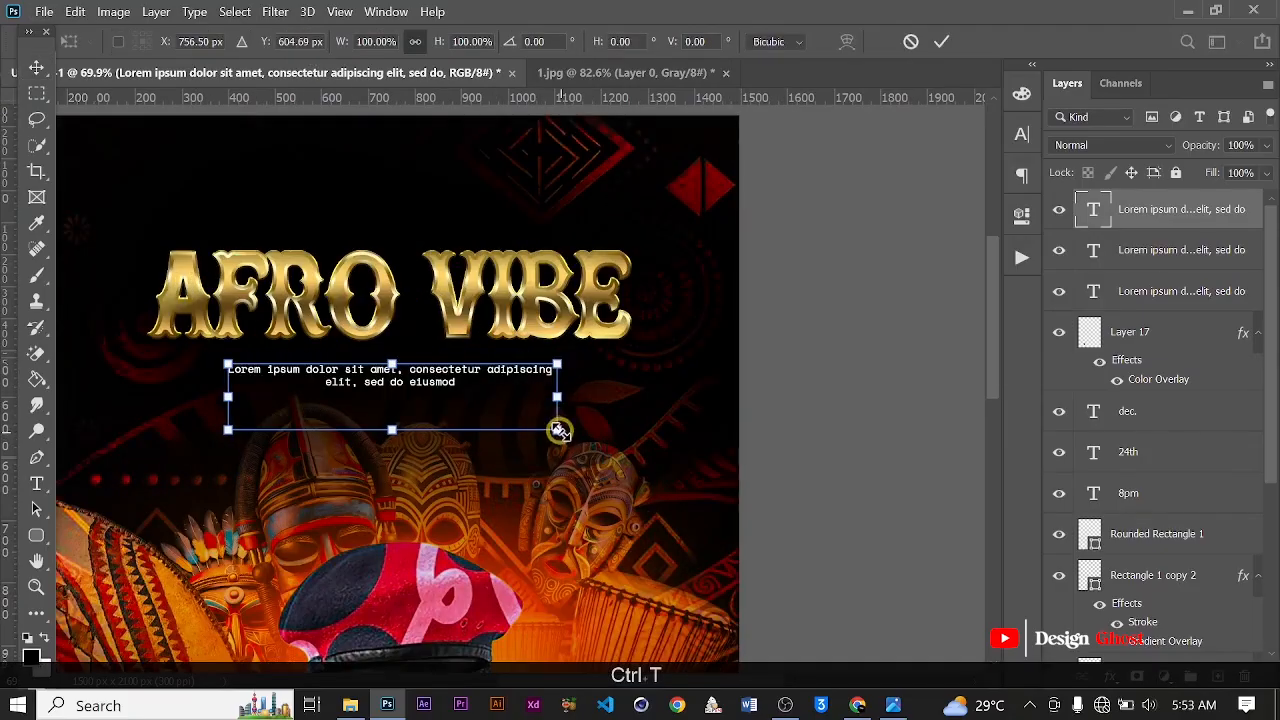
drag(560, 428, 594, 438)
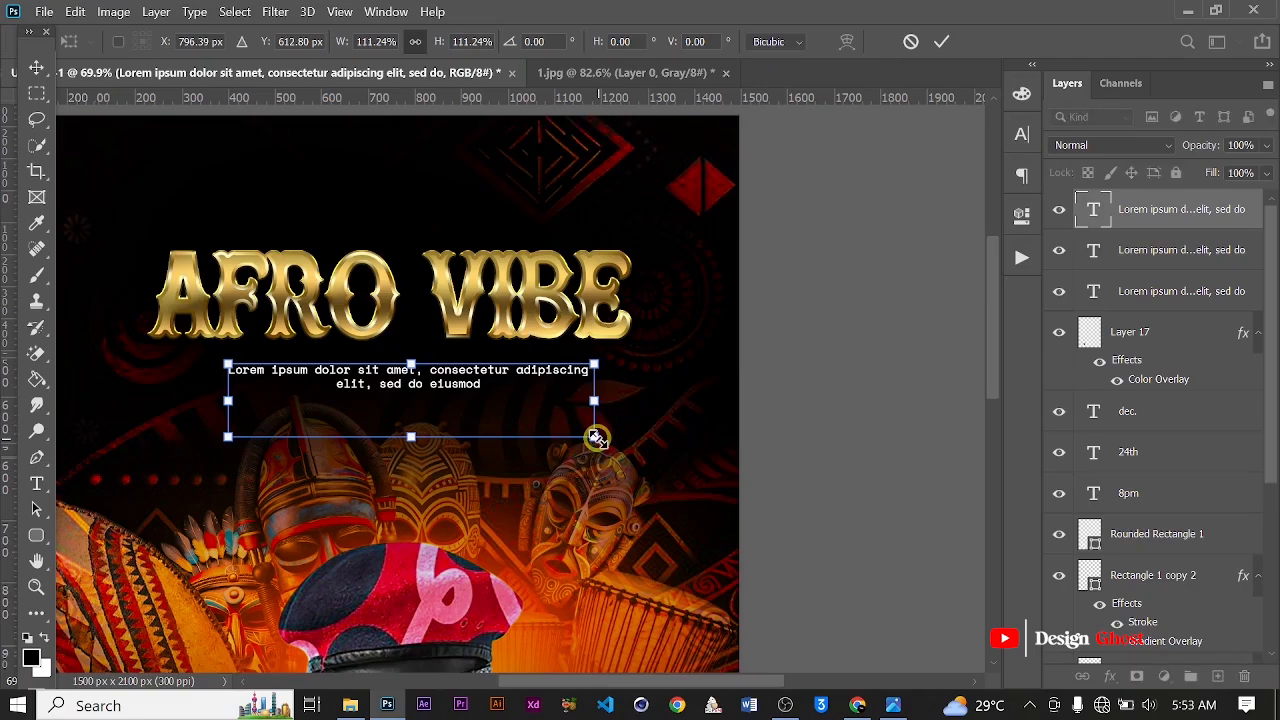
key(Return)
key(ctrl+0)
Duplicate the two-line text from below the AFRO VIBE title to just above it.
scroll(512, 310, up, 5)
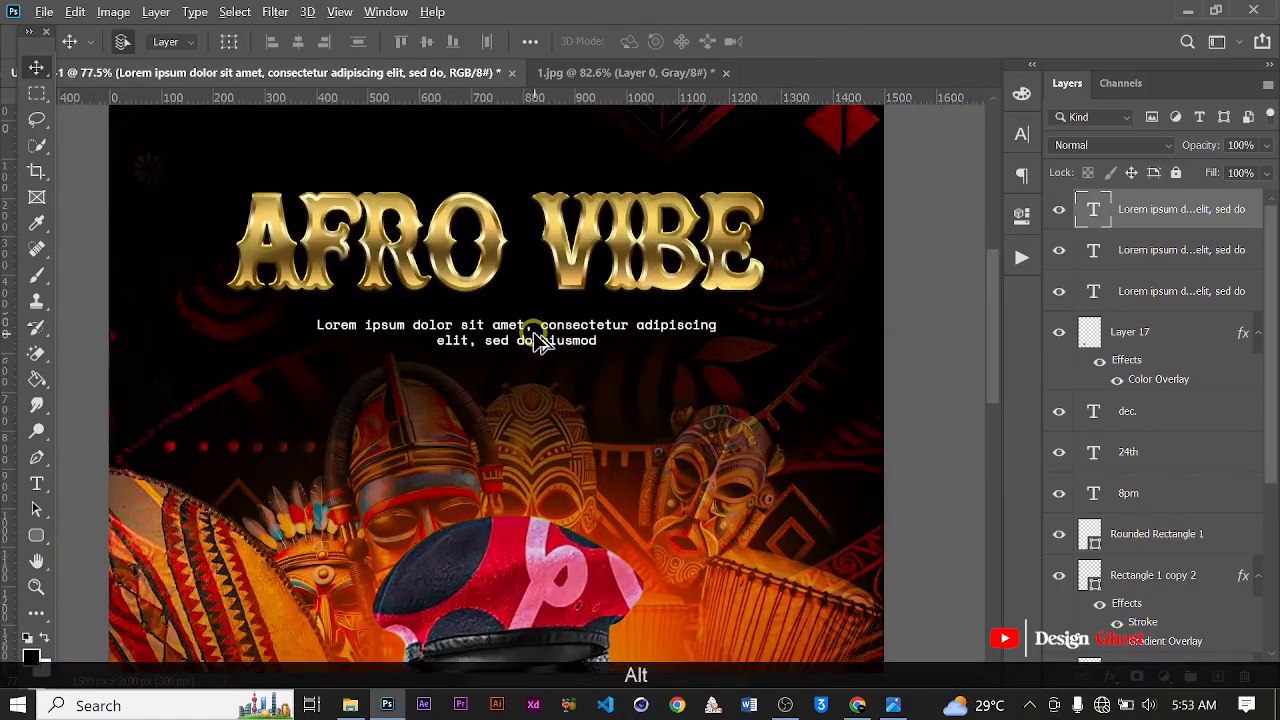
drag(537, 340, 539, 155)
scroll(575, 220, down, 3)
scroll(643, 286, up, 3)
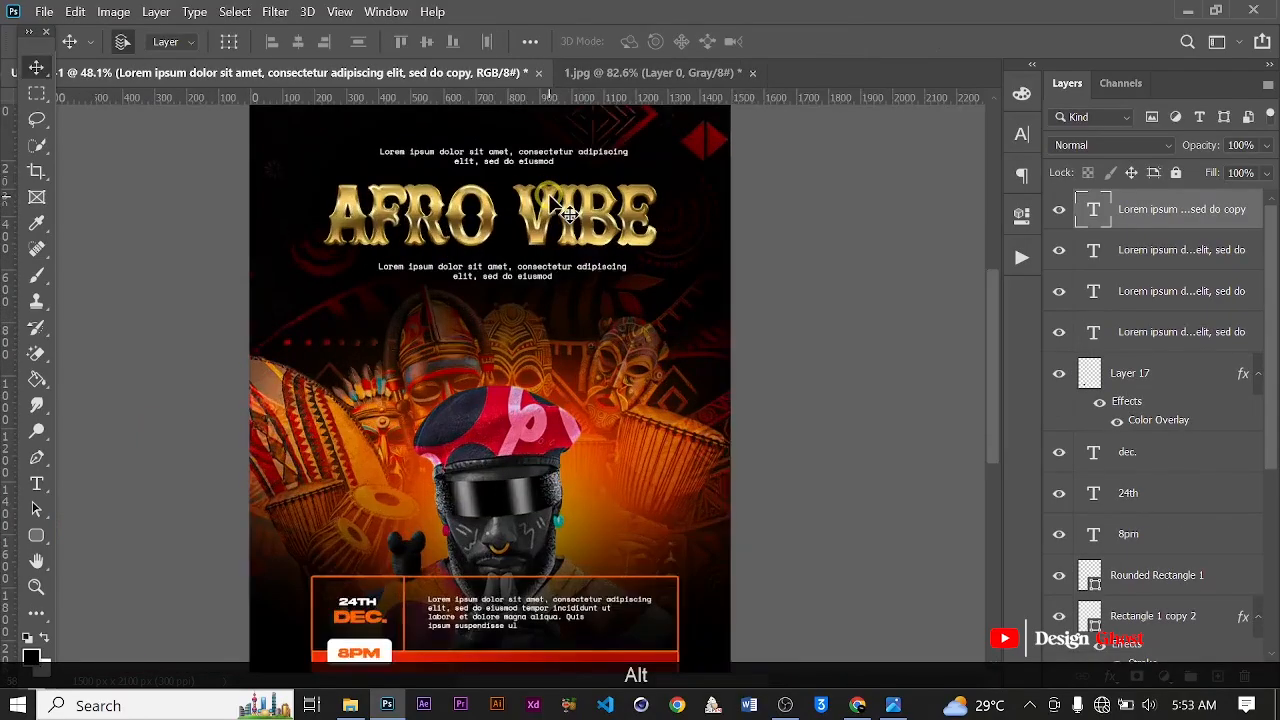
Shorten the text above the title to "Lorem ipsum dolor sit amet," and reduce its text box height to fit.
drag(586, 357, 565, 378)
scroll(548, 366, up, 3)
key(t)
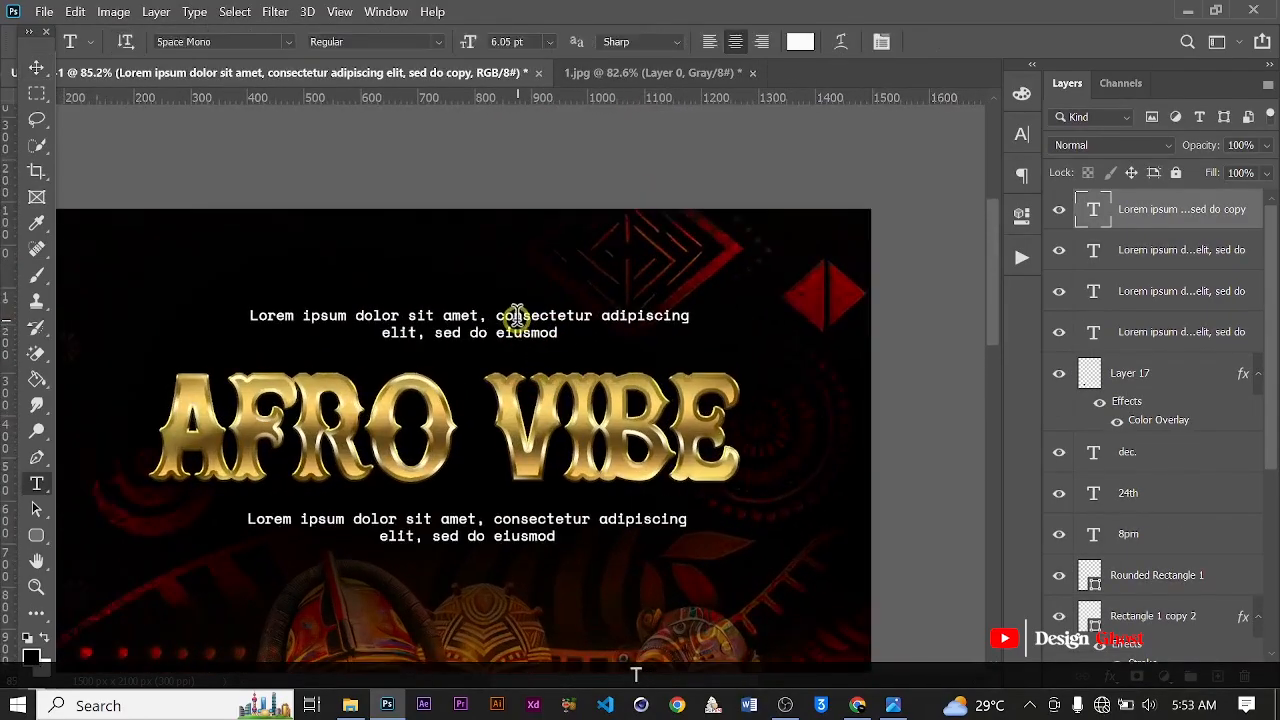
drag(494, 312, 705, 404)
key(BackSpace)
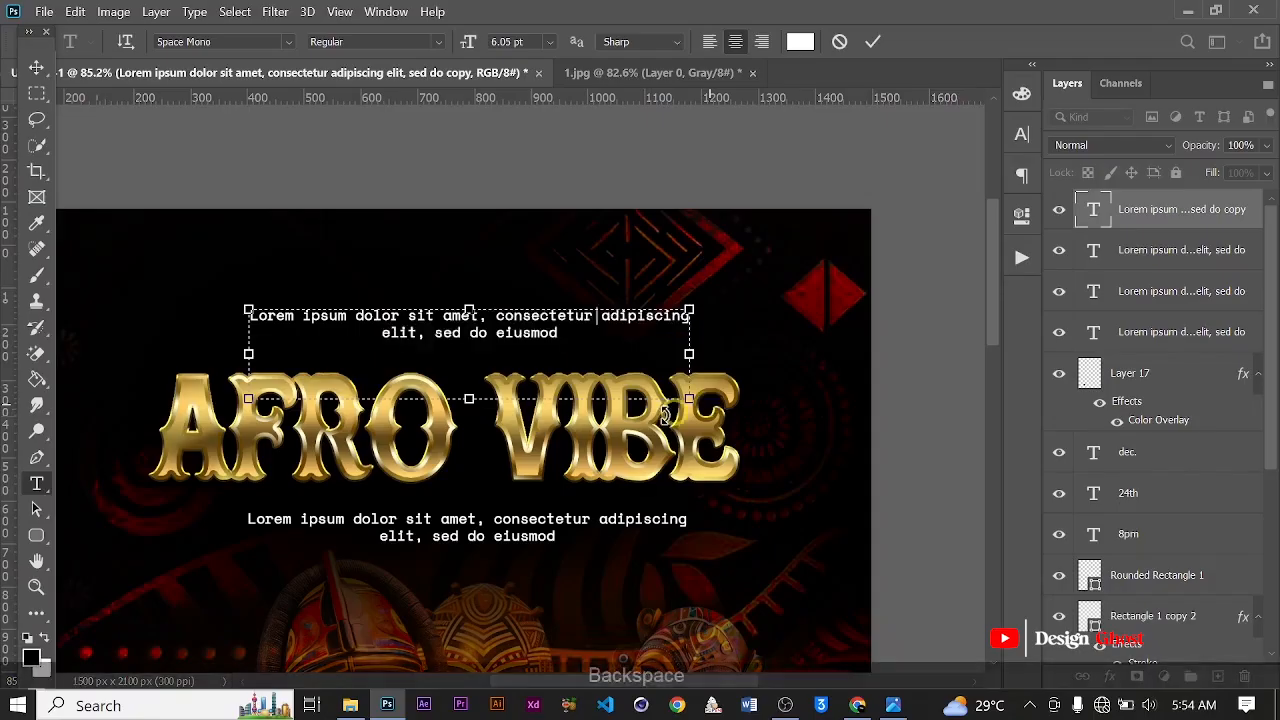
drag(475, 402, 470, 354)
click(877, 42)
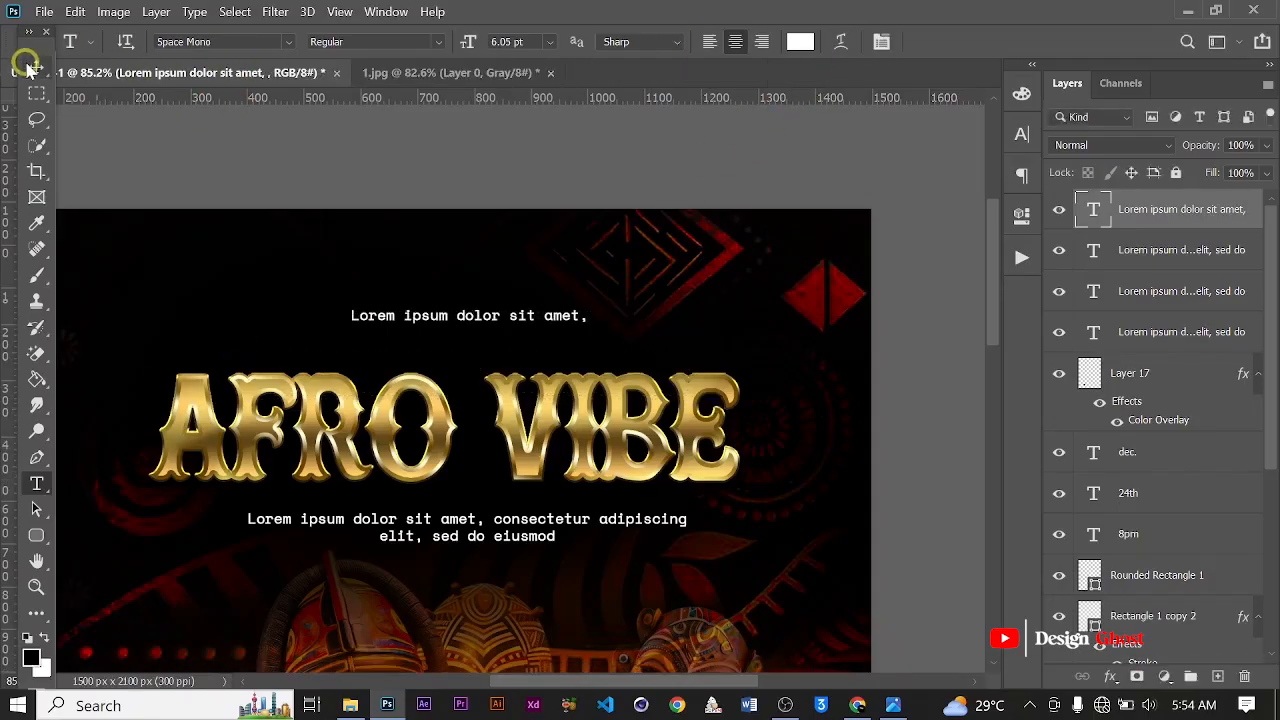
Center the one-line text above the title horizontally on the canvas and clear the selection.
click(36, 67)
scroll(460, 380, down, 3)
scroll(570, 400, down, 7)
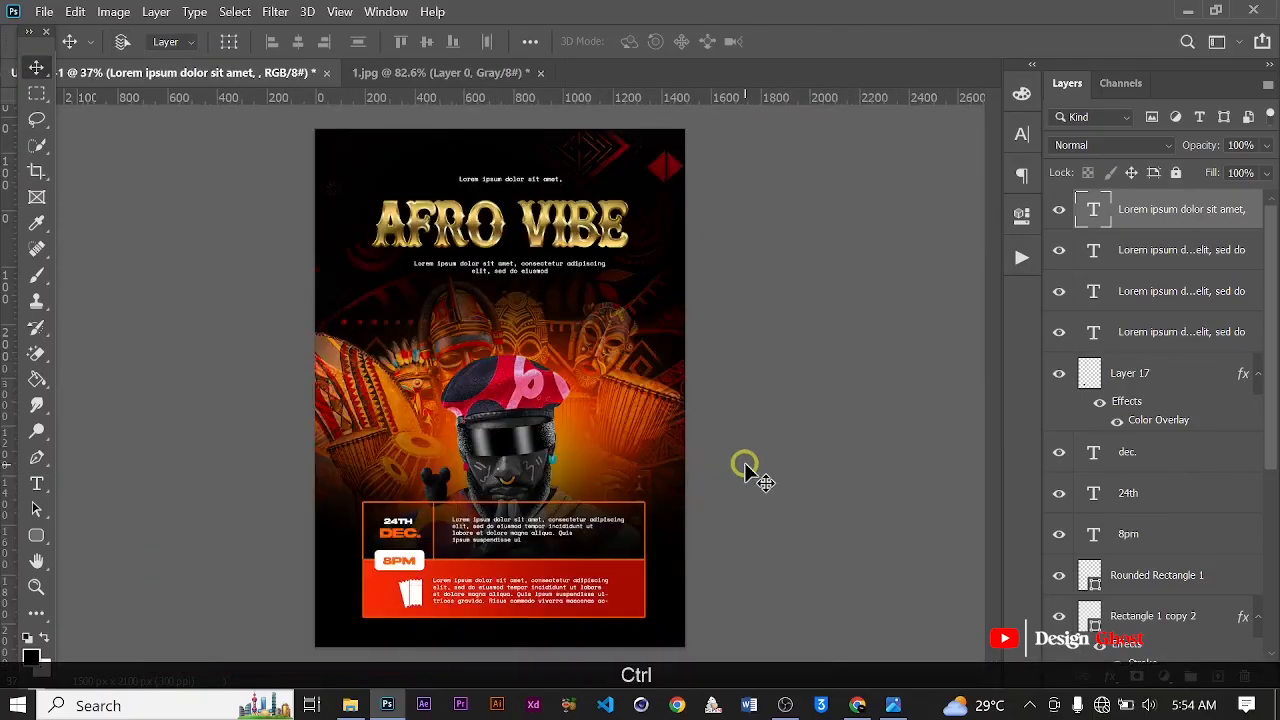
key(ctrl+a)
click(297, 41)
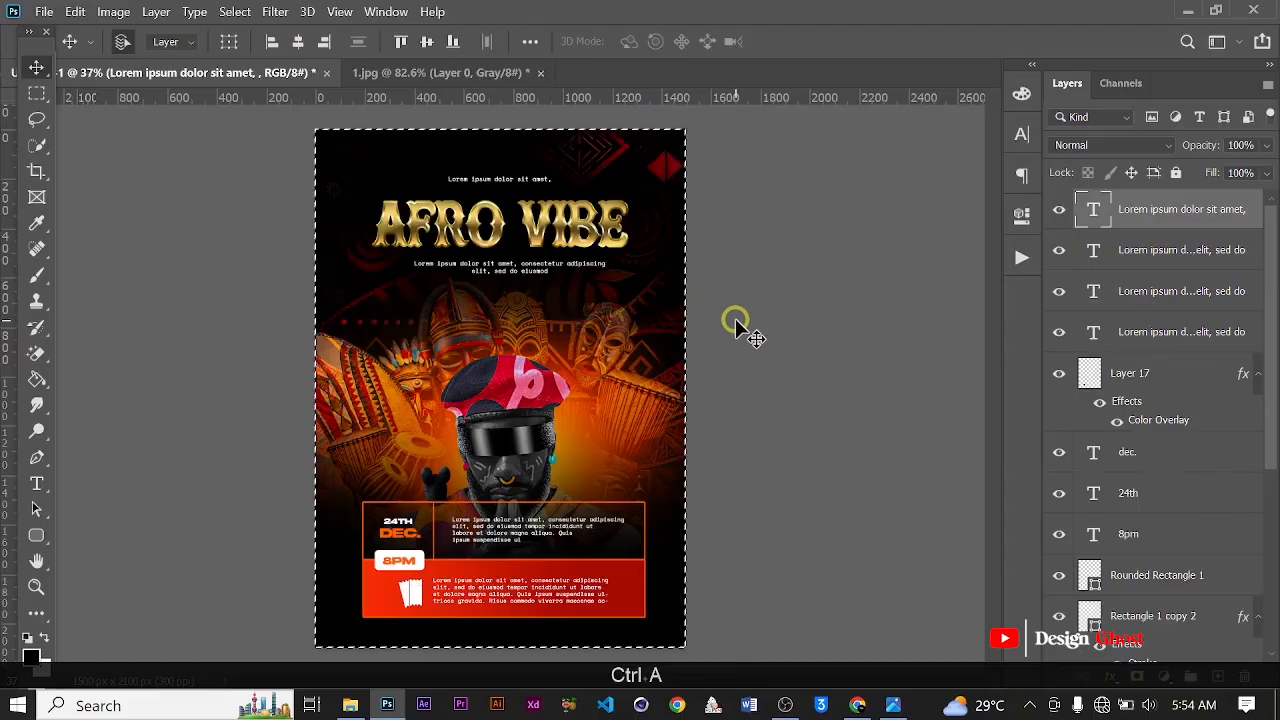
key(ctrl+d)
scroll(735, 322, down, 3)
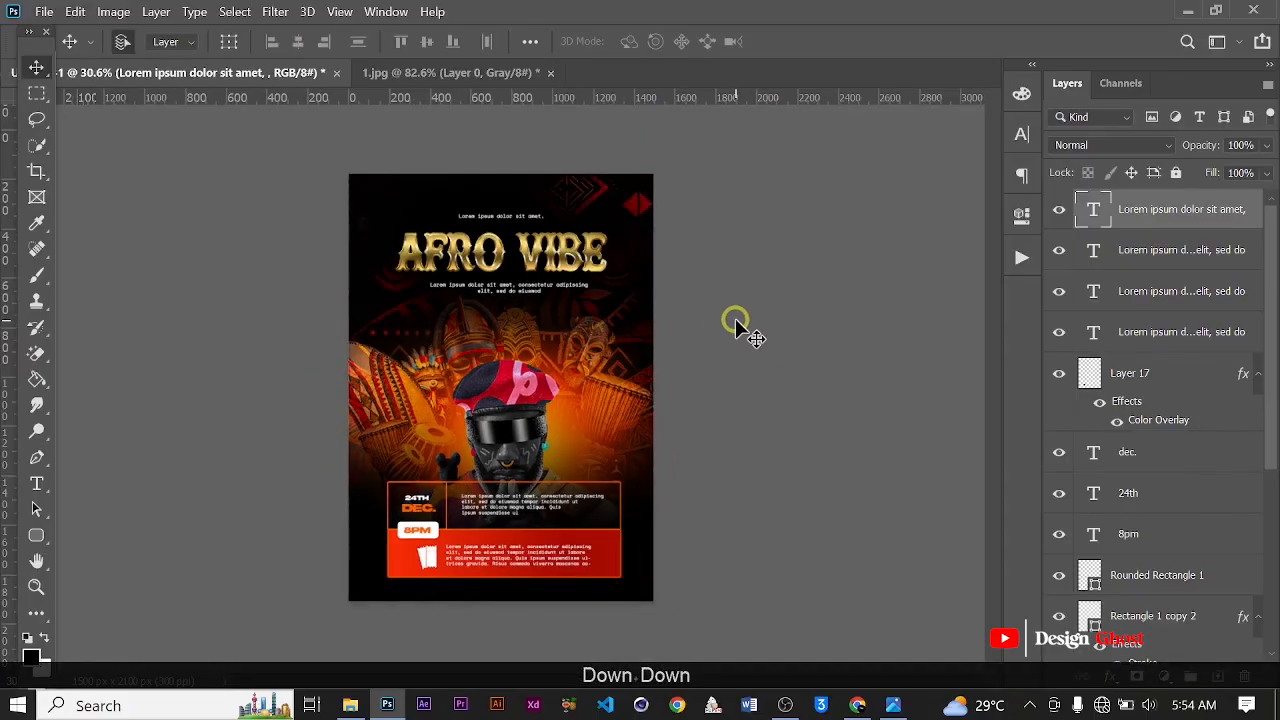
Group the layers from the one-line text above the title down to Rectangle 1 and name the group Info.
key(ctrl+0)
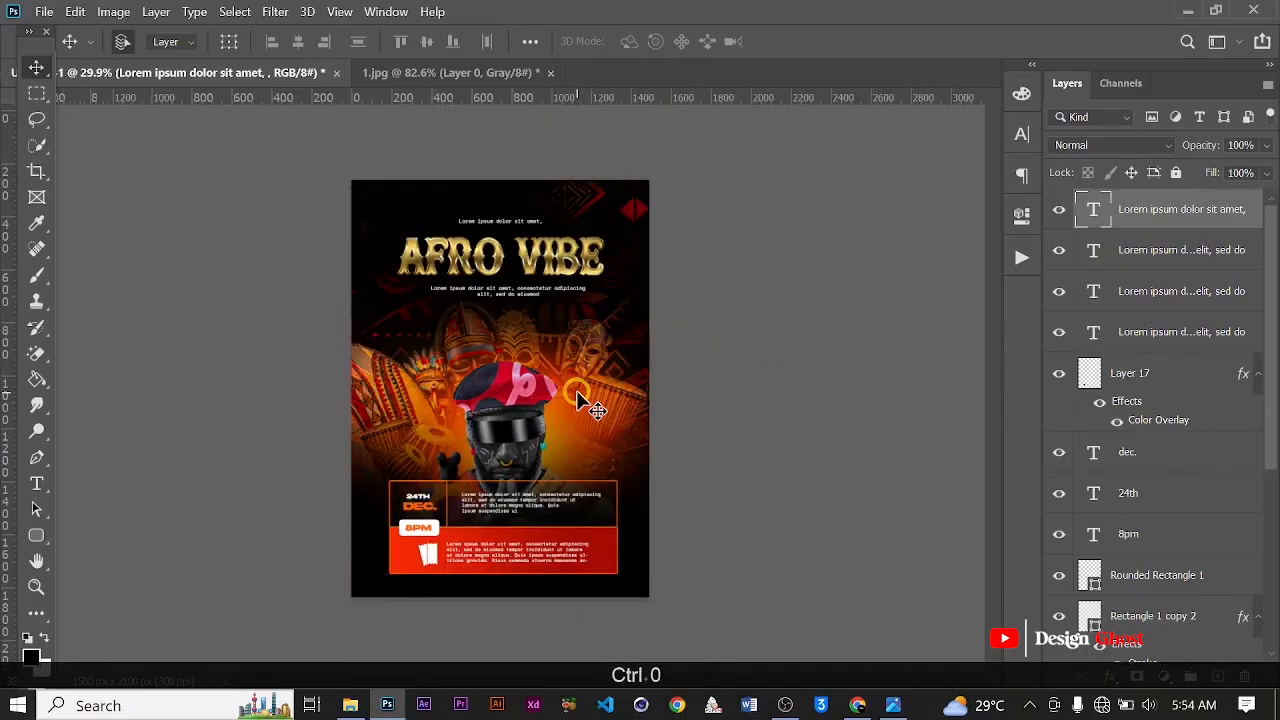
scroll(1095, 374, down, 2)
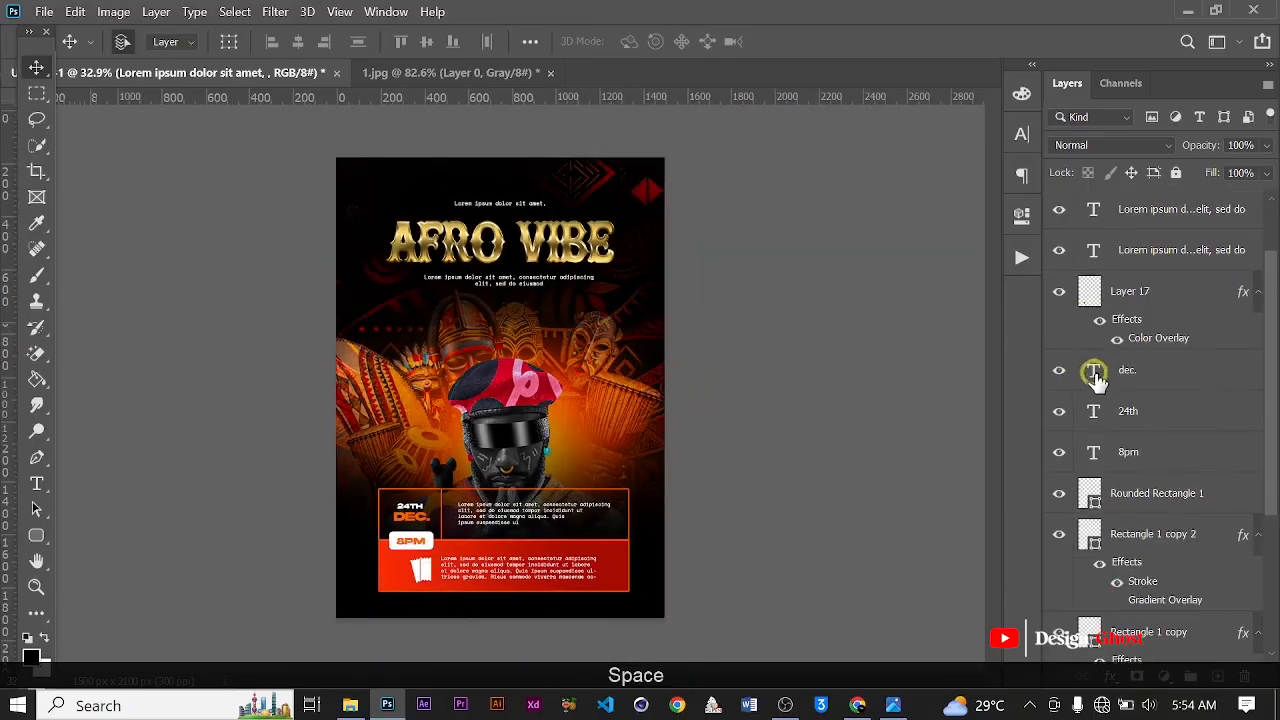
scroll(1118, 376, up, 2)
scroll(1126, 377, down, 5)
scroll(1150, 375, down, 3)
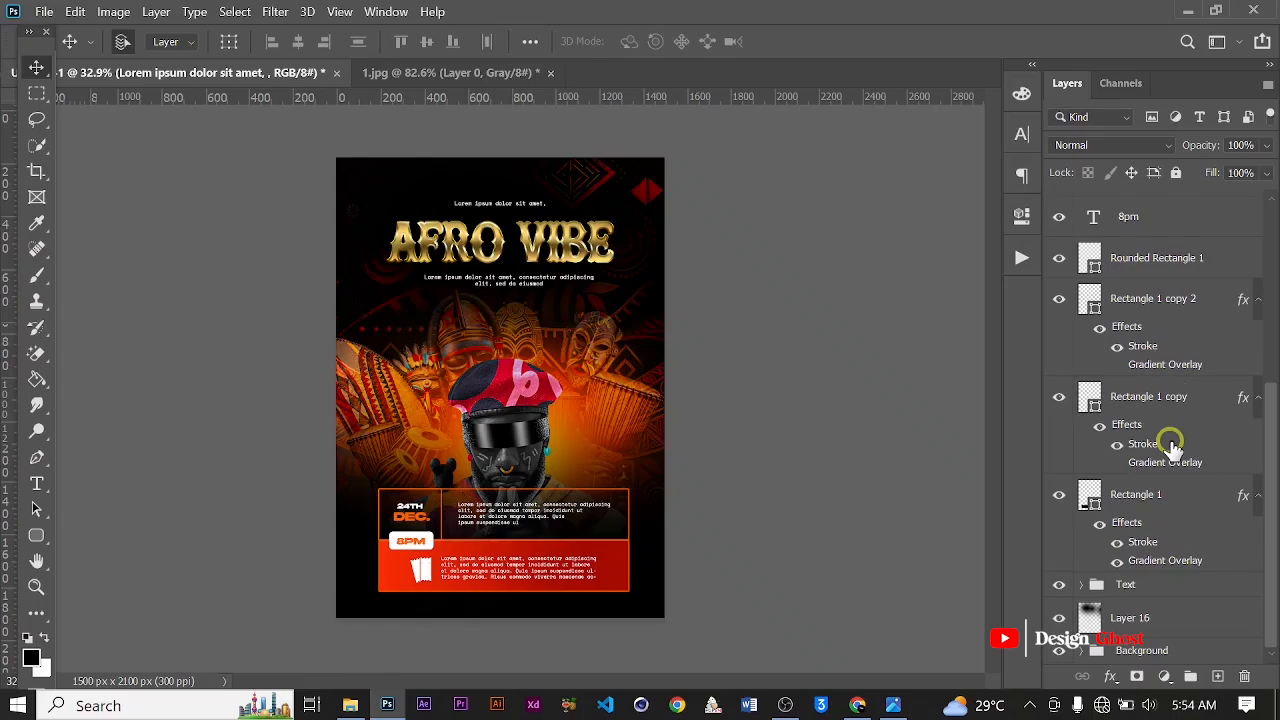
shift+click(1140, 500)
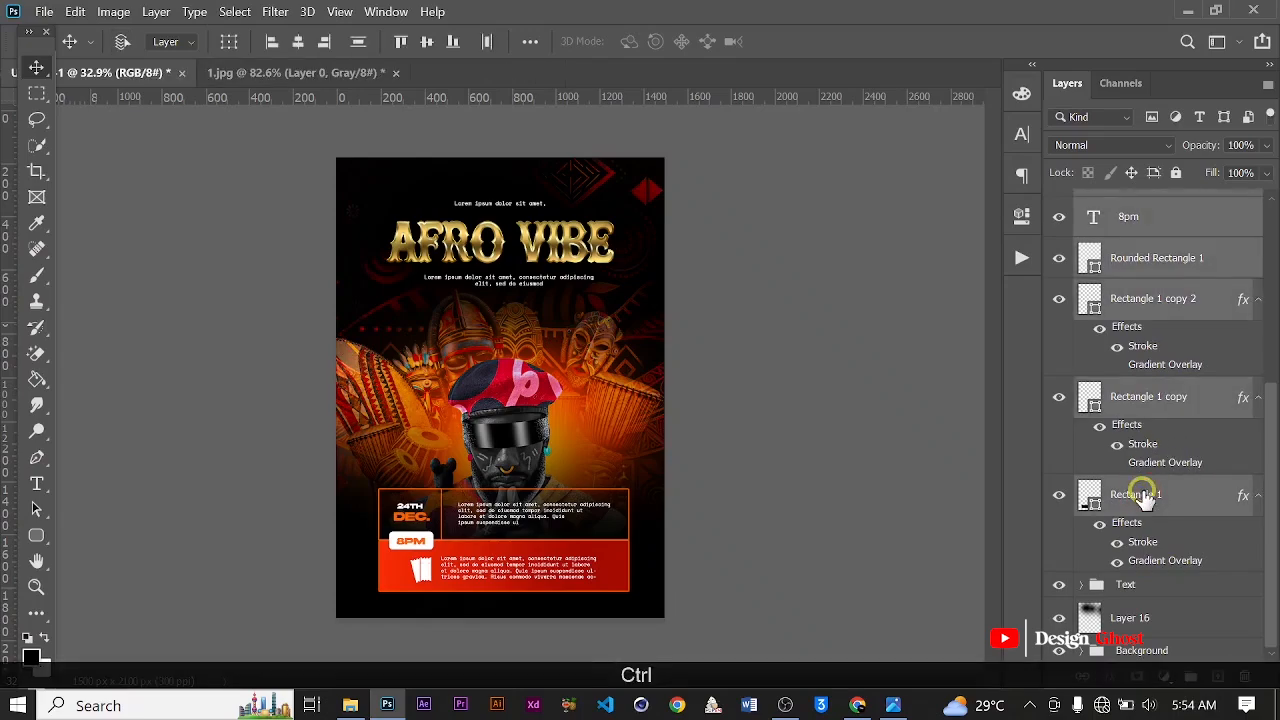
key(ctrl+g)
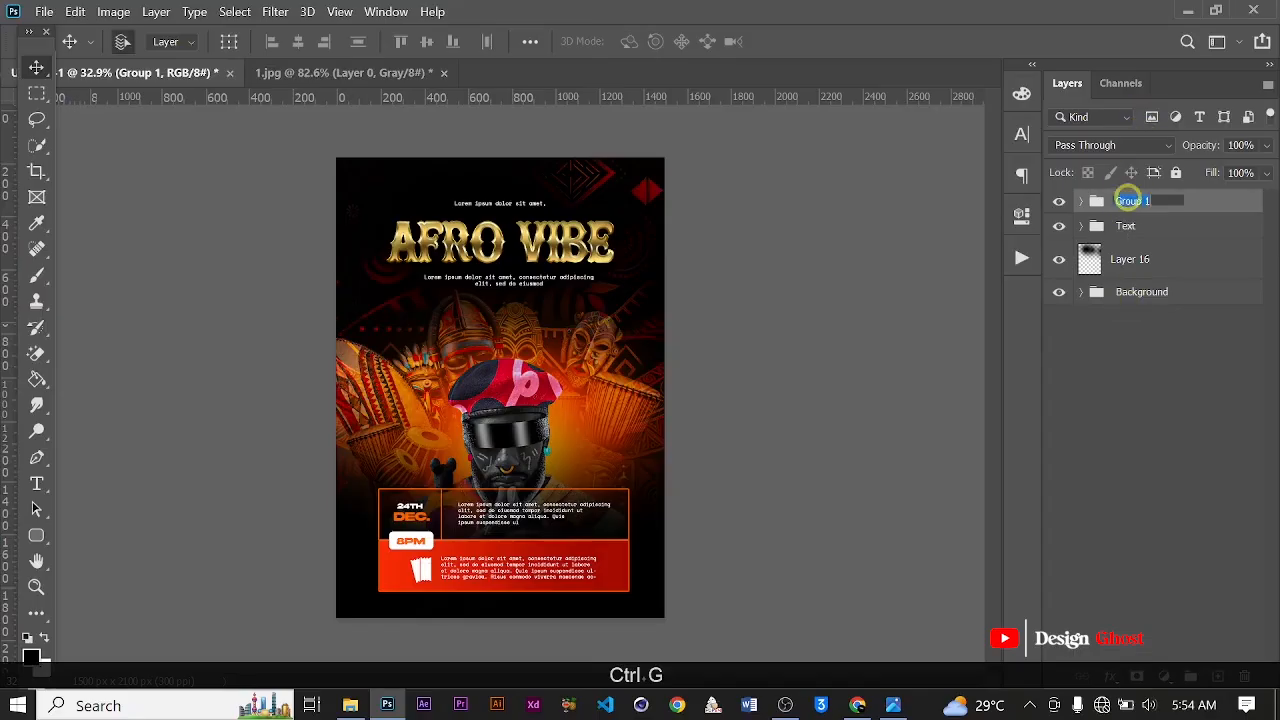
text(Info)
key(Return)
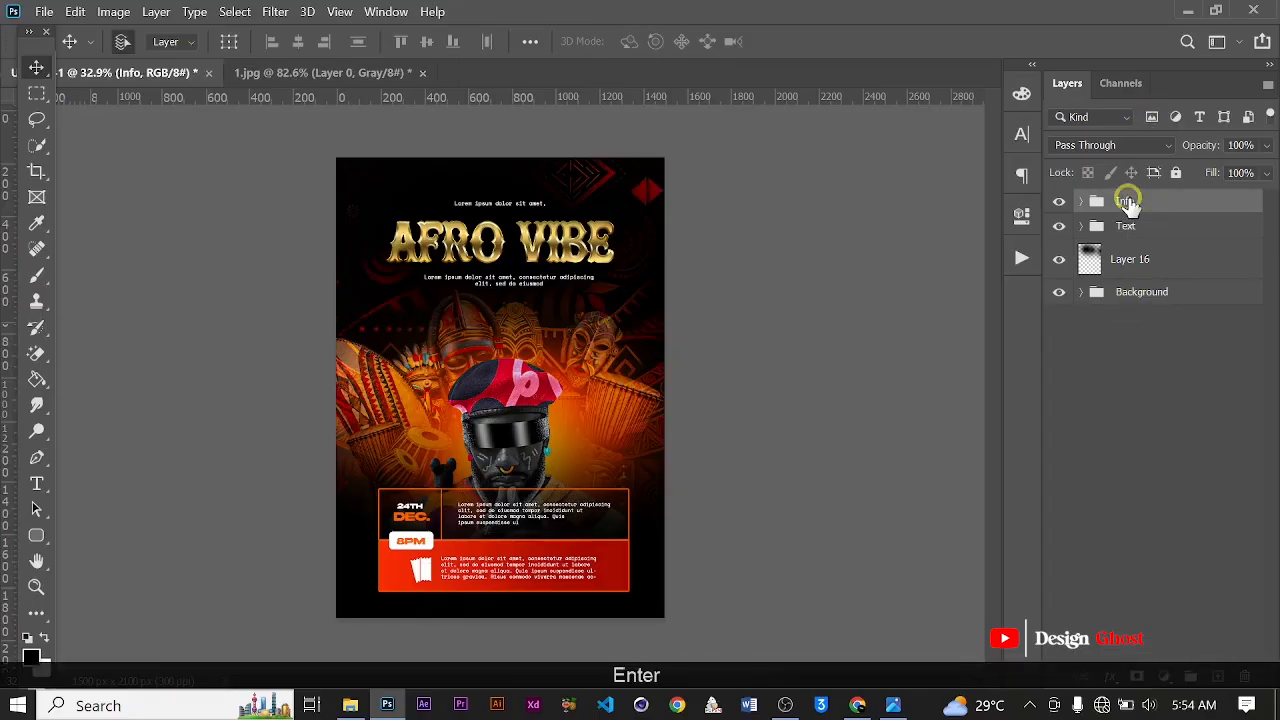
Create a merged copy of the Info group, Text group, Layer 16 and Background group at the top of the stack.
scroll(490, 320, down, 2)
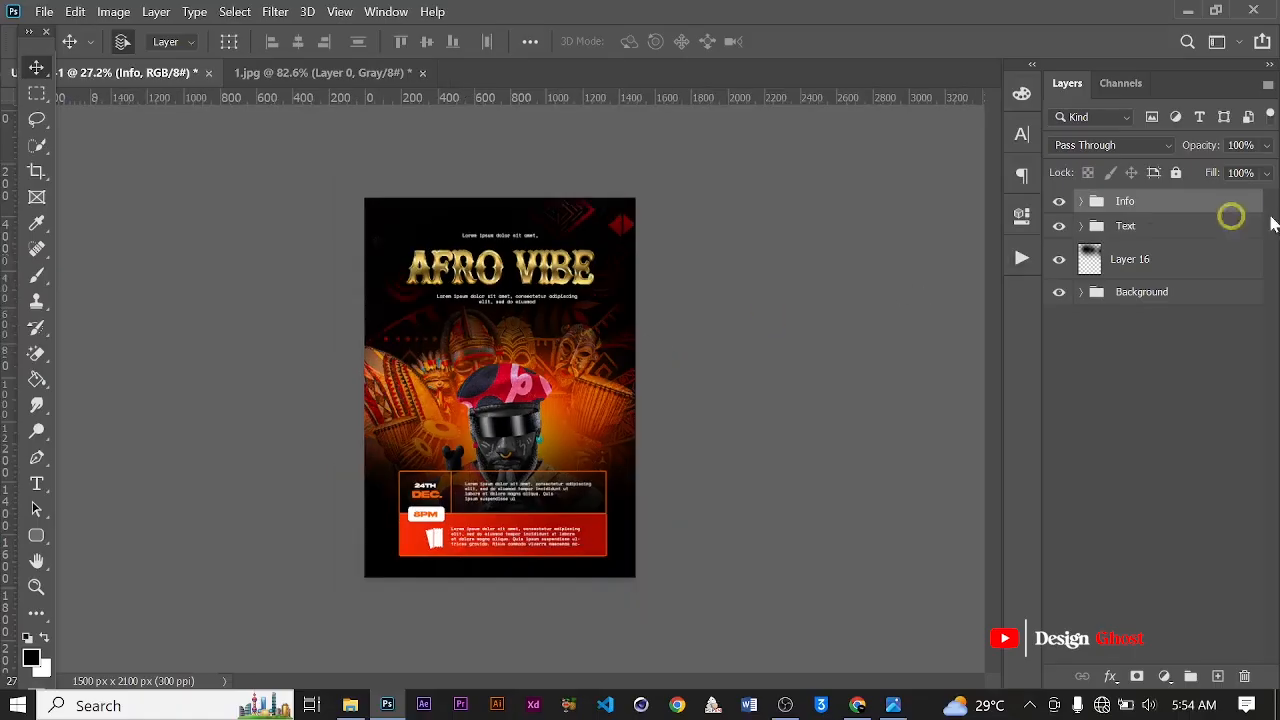
shift+click(1182, 300)
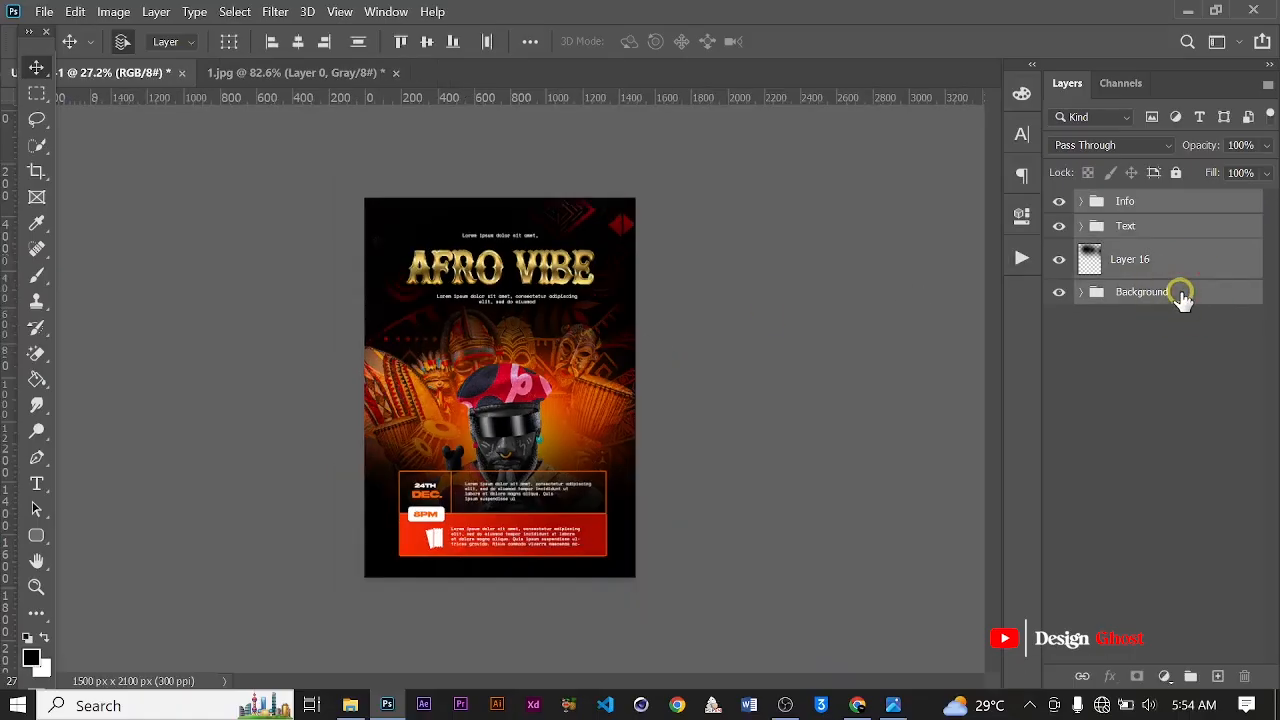
key(ctrl+alt+e)
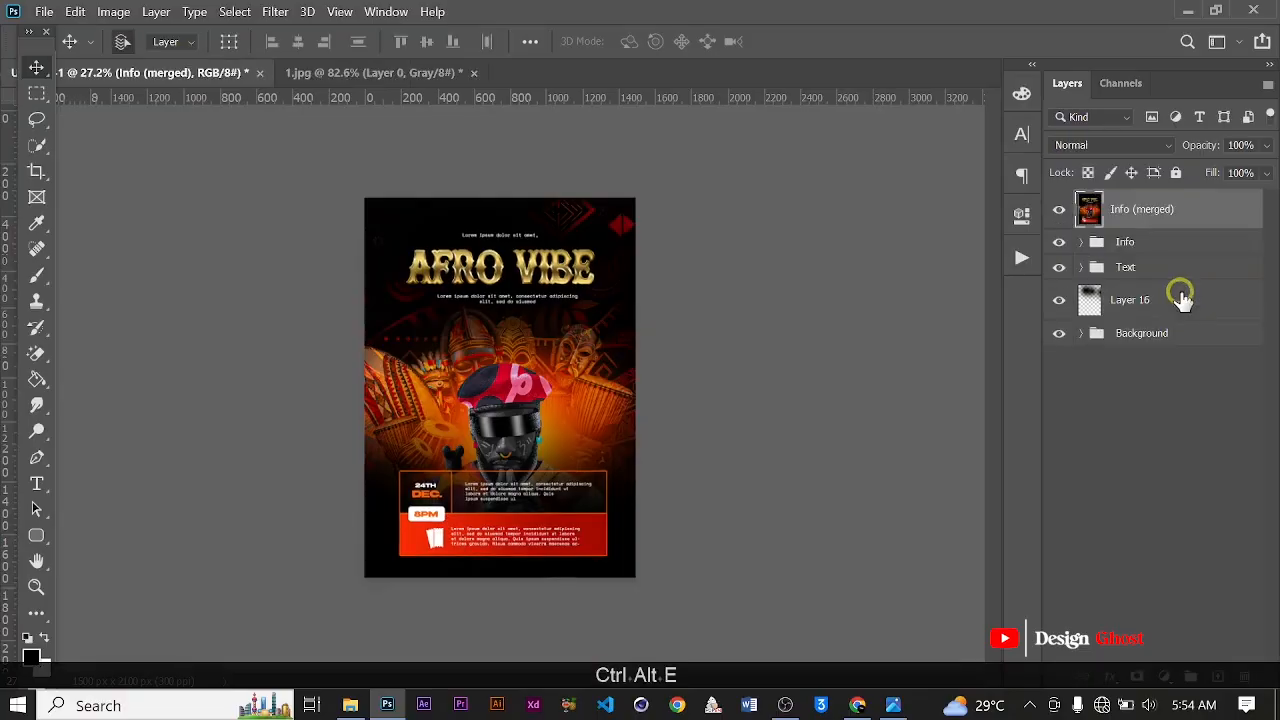
key(Return)
key(ctrl+0)
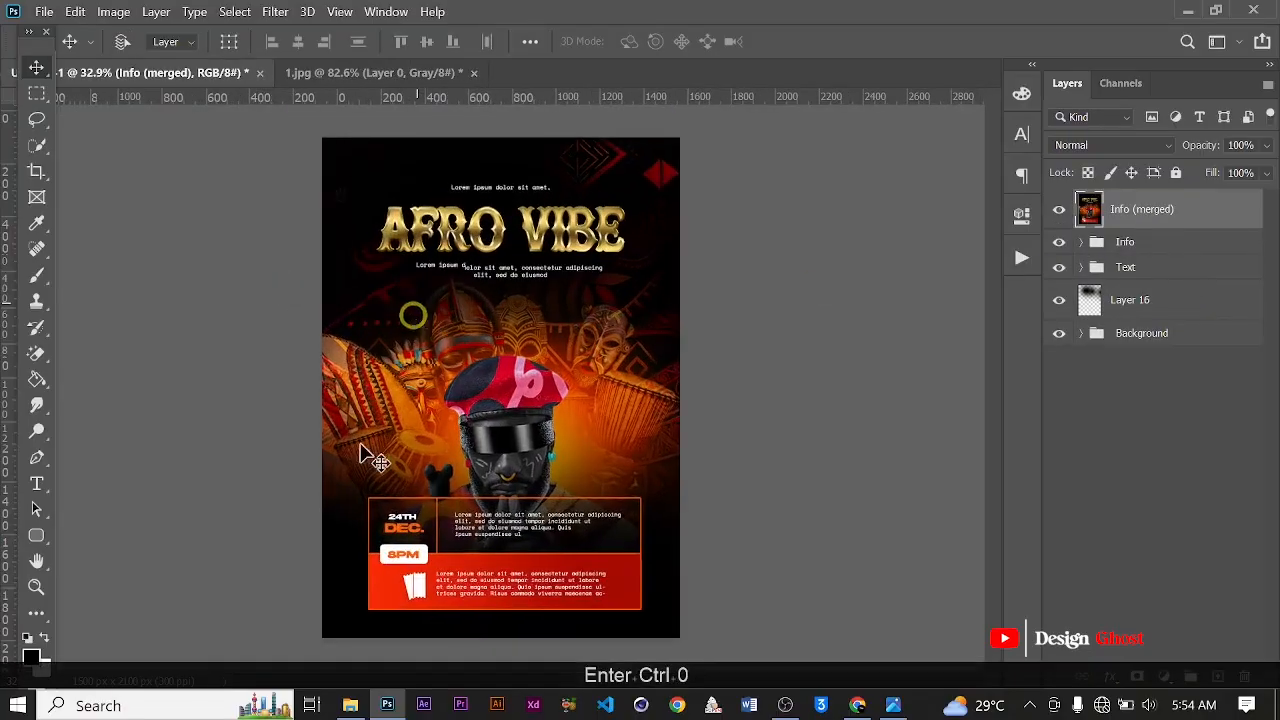
Bring the rope ring image download__22_-removebg-preview from the Afro Vibe folder into the poster and enlarge it at the poster's right edge.
click(351, 706)
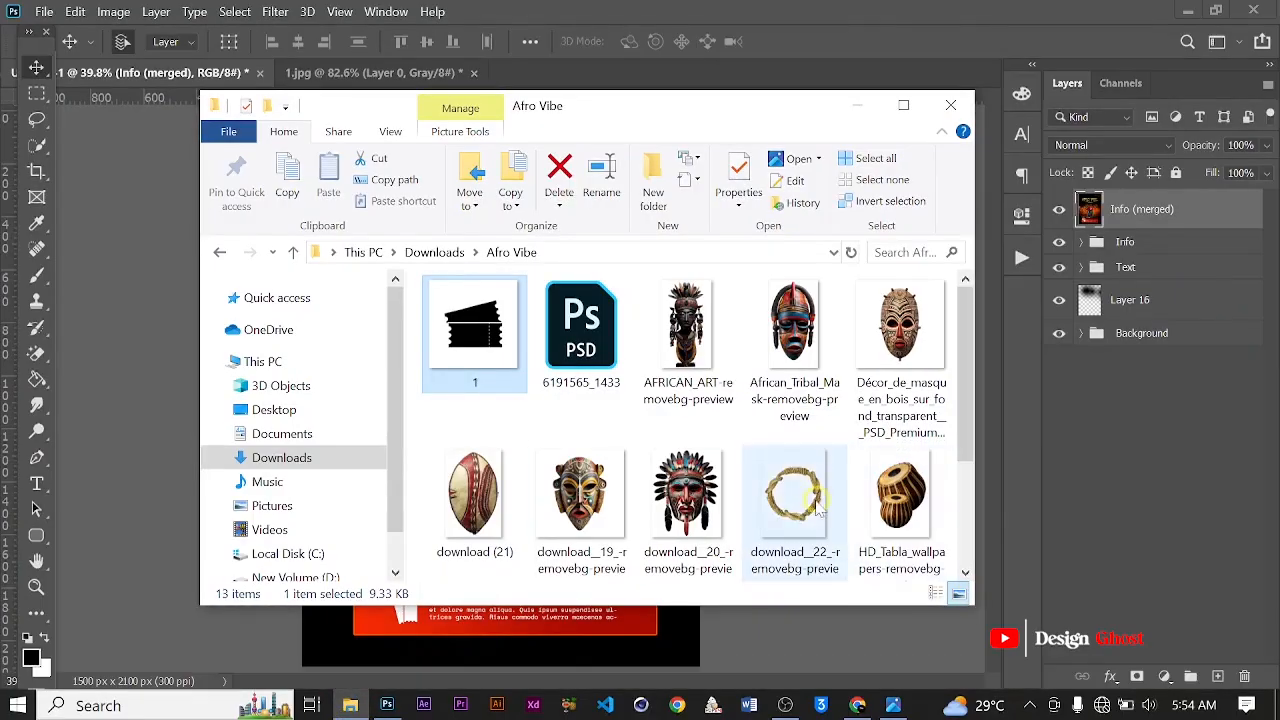
drag(812, 503, 903, 8)
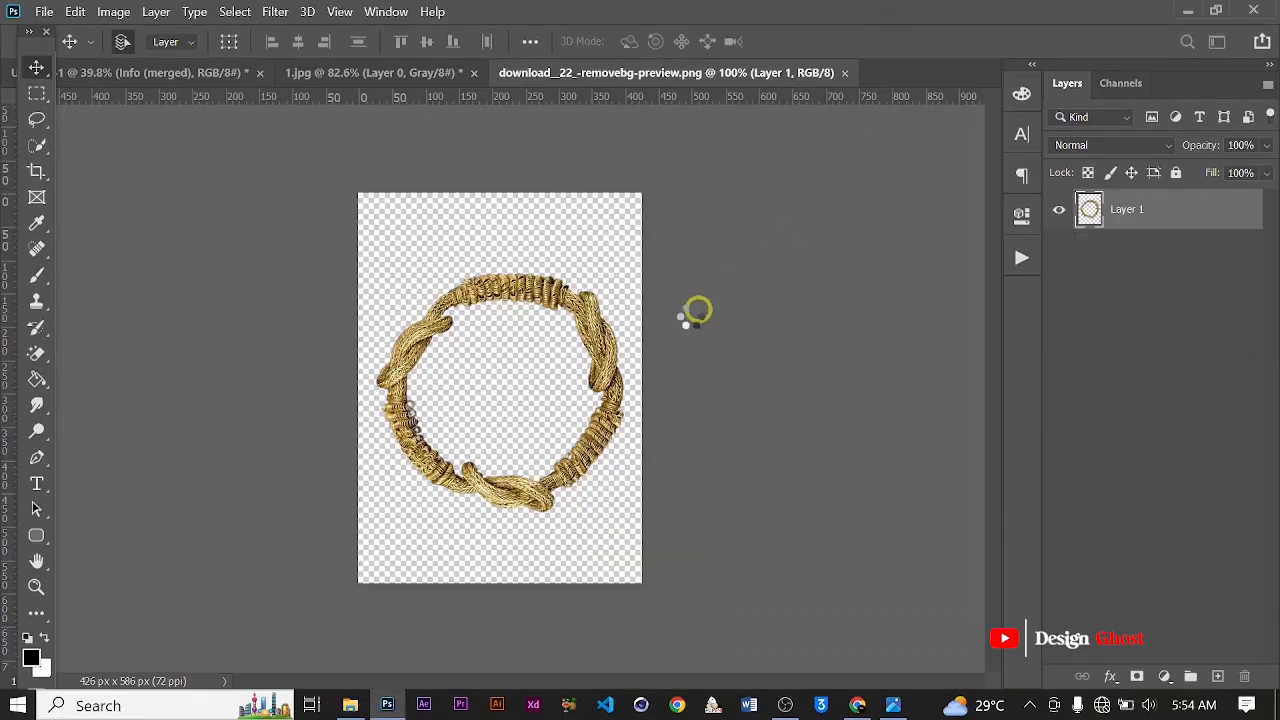
key(ctrl+0)
drag(570, 265, 600, 443)
key(ctrl+t)
scroll(646, 371, down, 1)
drag(754, 283, 785, 217)
click(942, 42)
scroll(660, 365, up, 1)
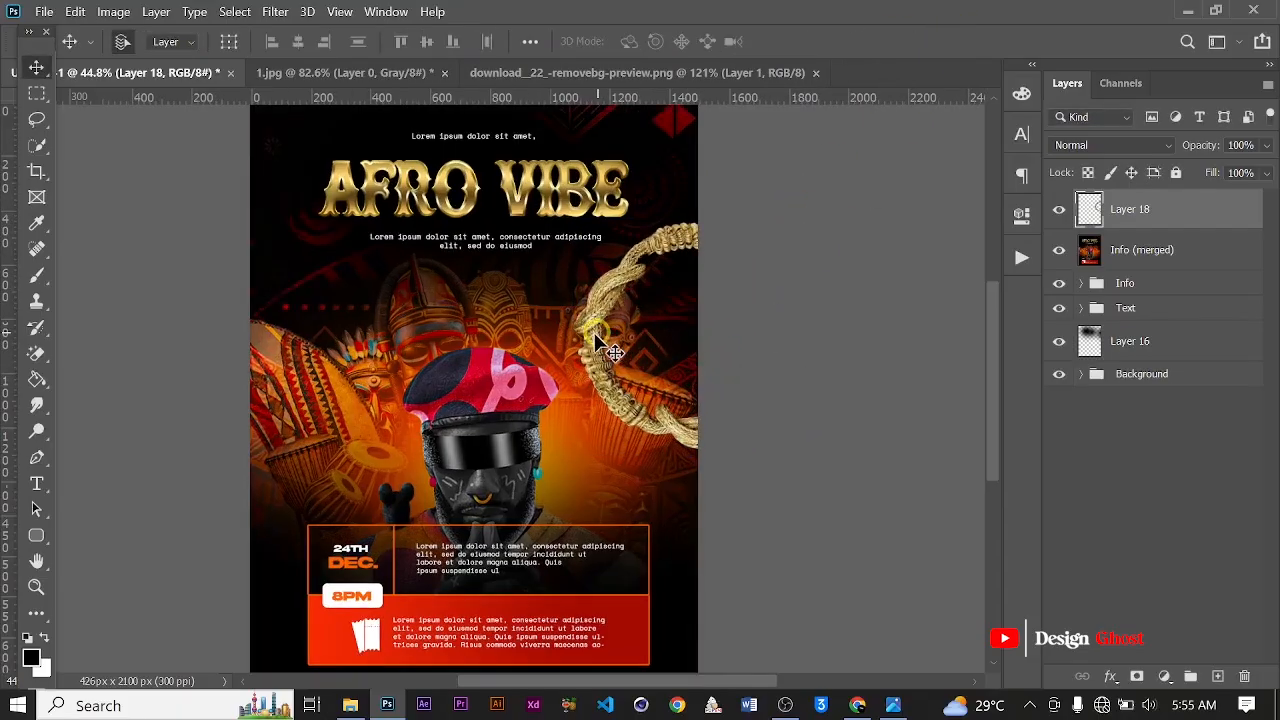
Shift the rope ring further off the poster's right edge, rotate it about -83.61° and enlarge it.
drag(596, 335, 634, 352)
scroll(621, 356, down, 4)
key(ctrl+t)
drag(750, 371, 585, 210)
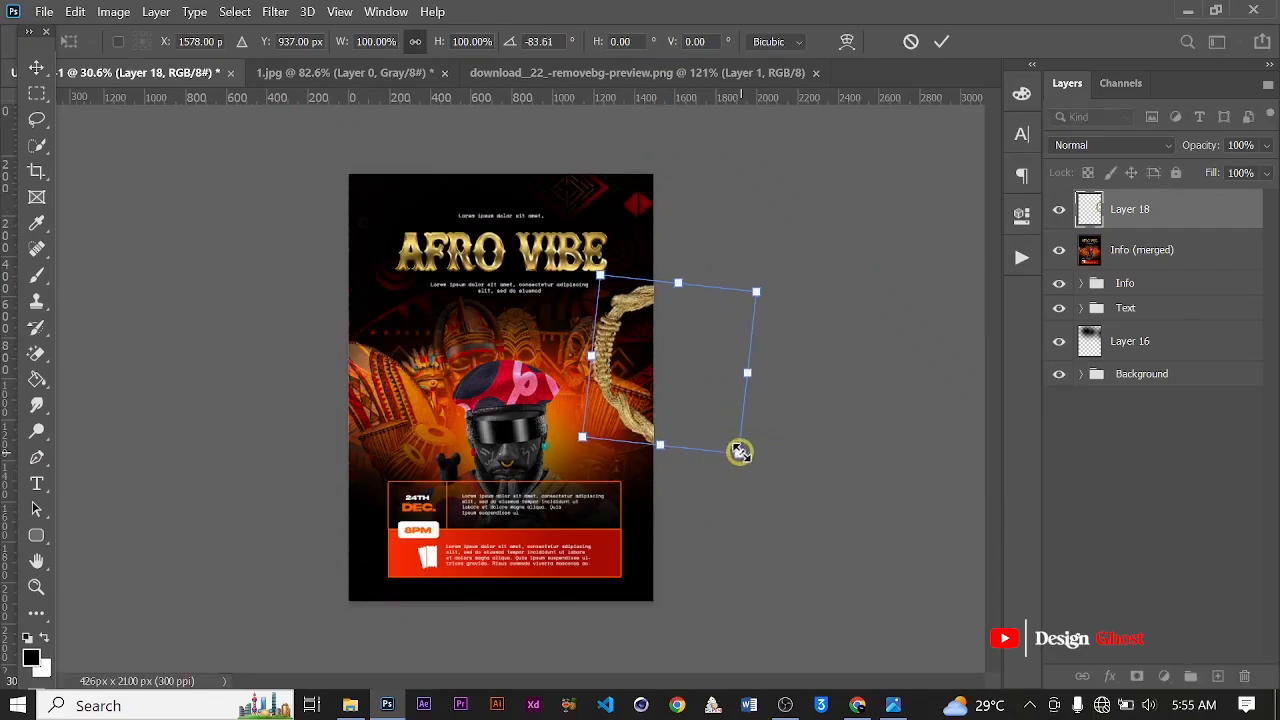
drag(740, 452, 762, 484)
click(944, 41)
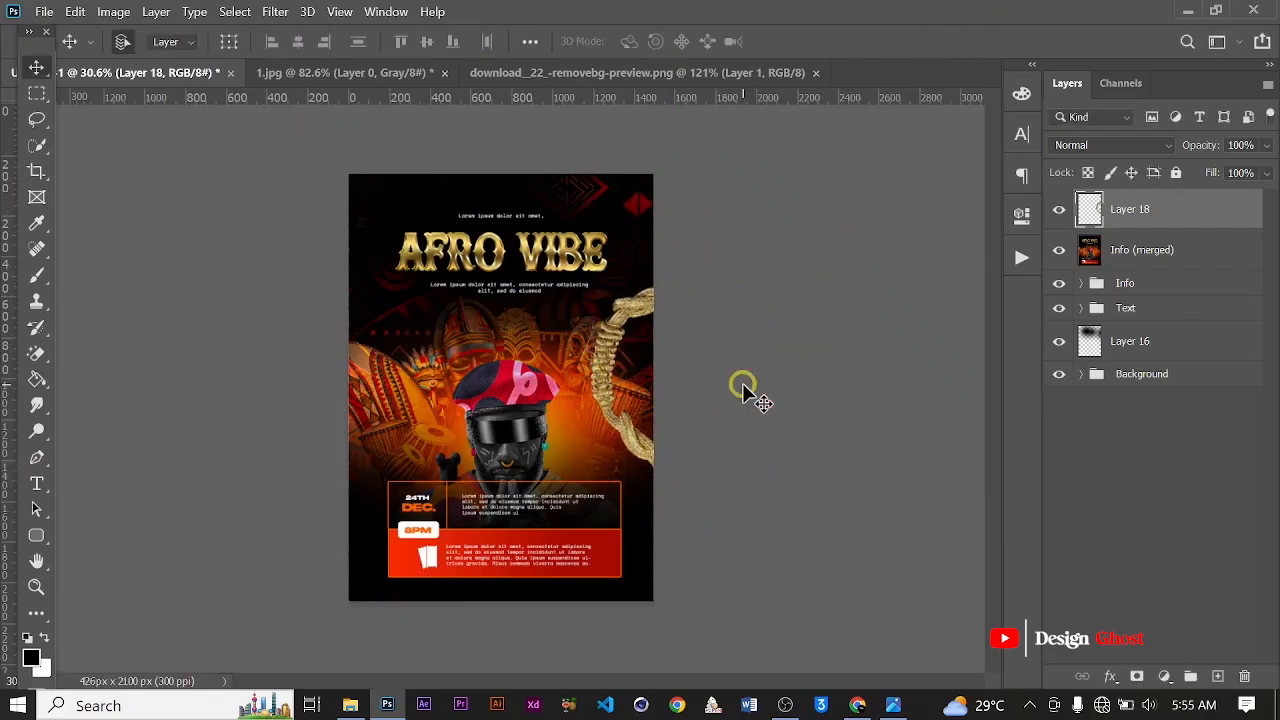
key(Return)
key(ctrl+0)
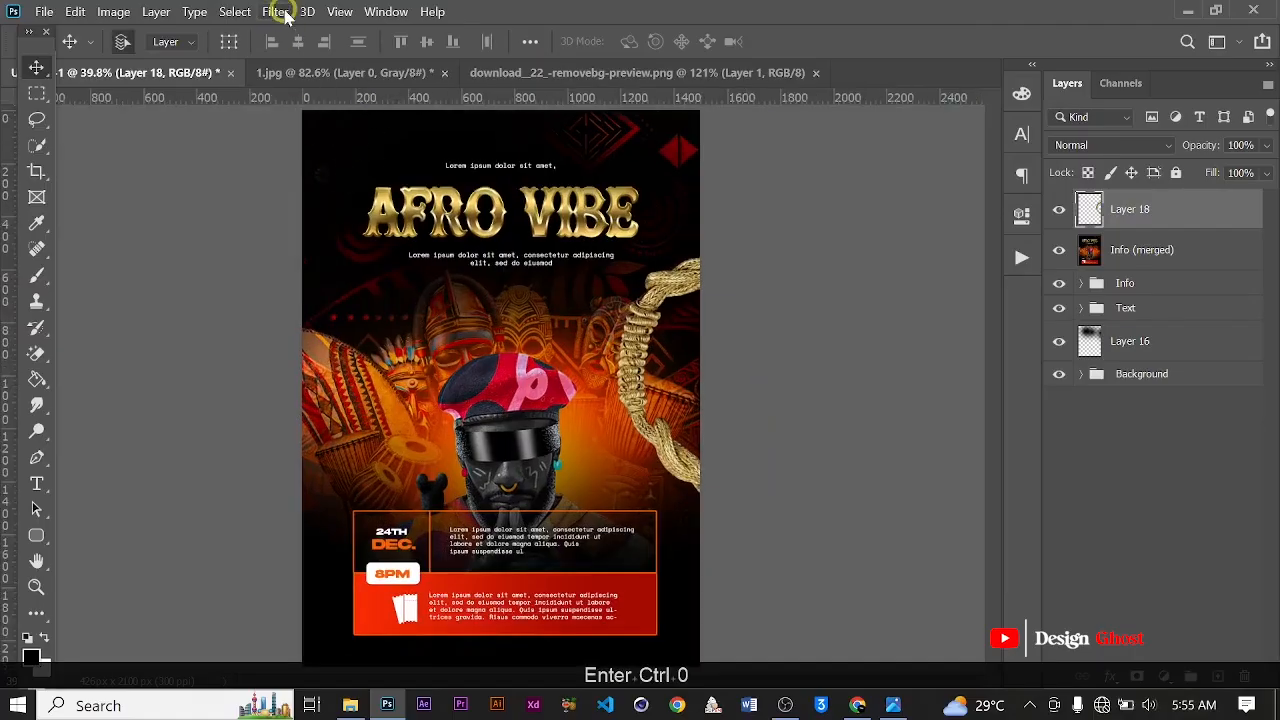
Apply a Path Blur from the Blur Gallery to the rope ring with Basic Blur and a speed of 89%.
click(284, 13)
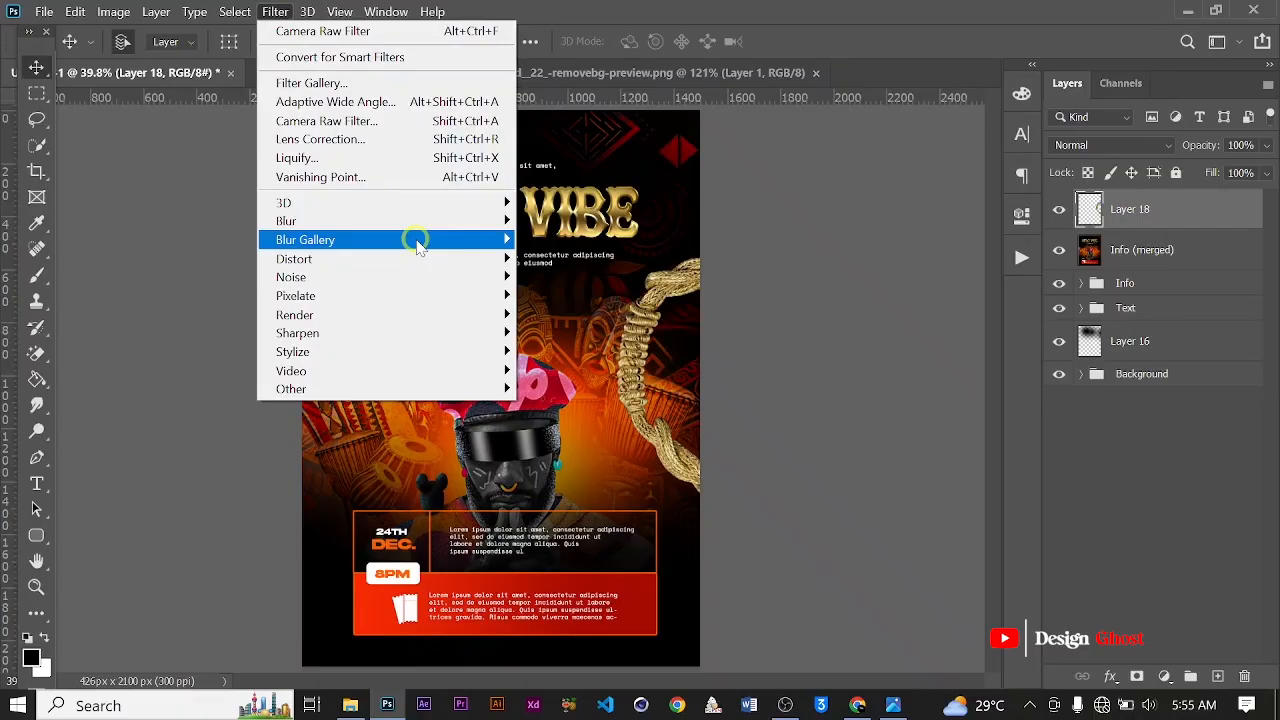
mouse_move(418, 245)
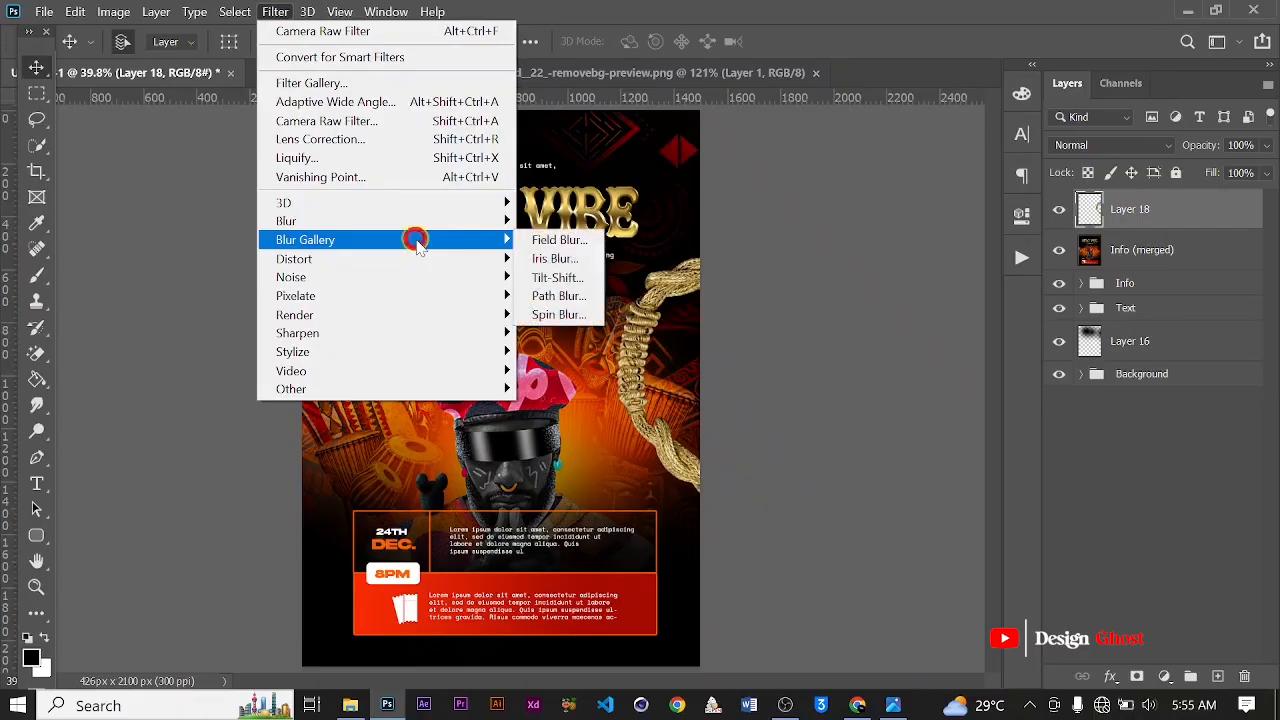
click(558, 294)
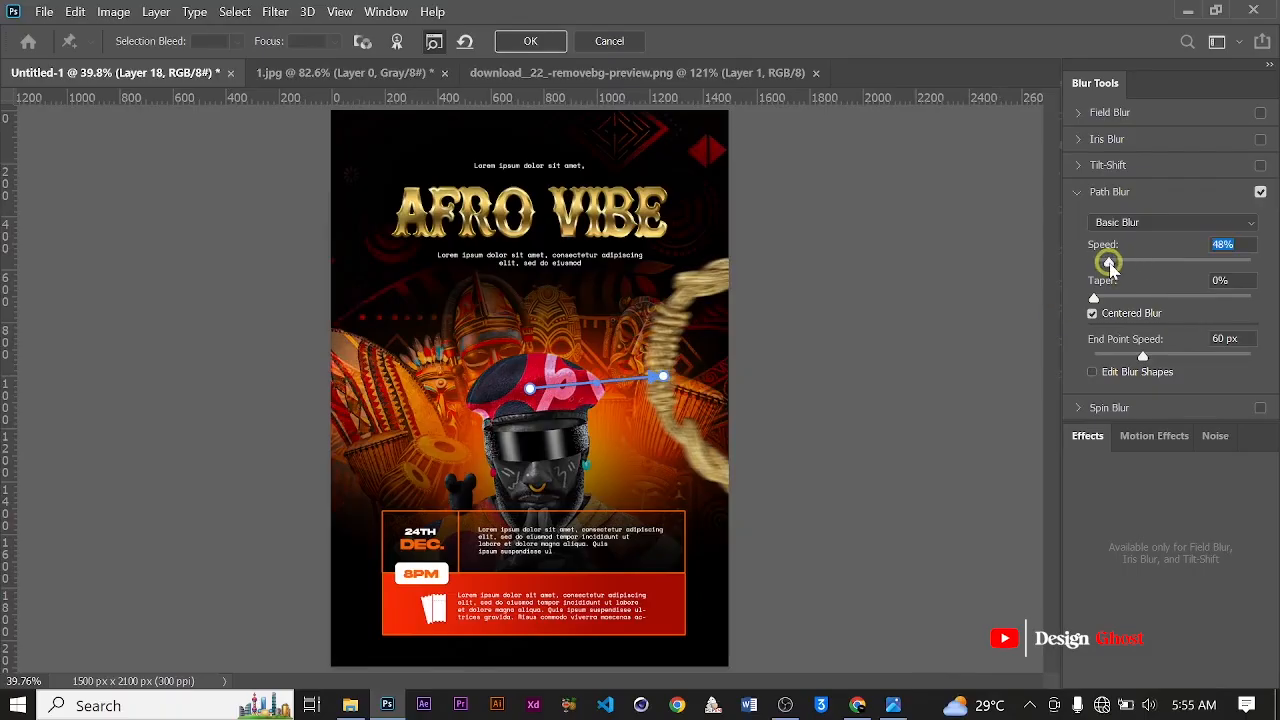
drag(1110, 268, 1122, 265)
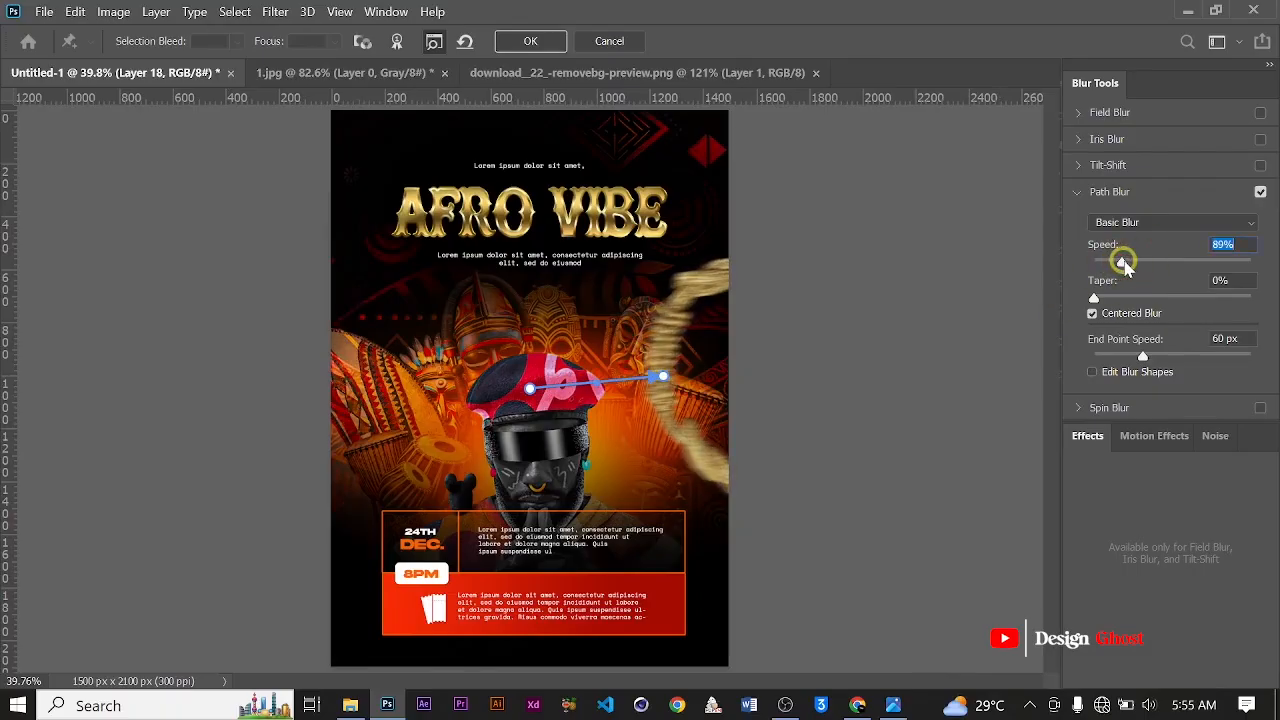
click(535, 45)
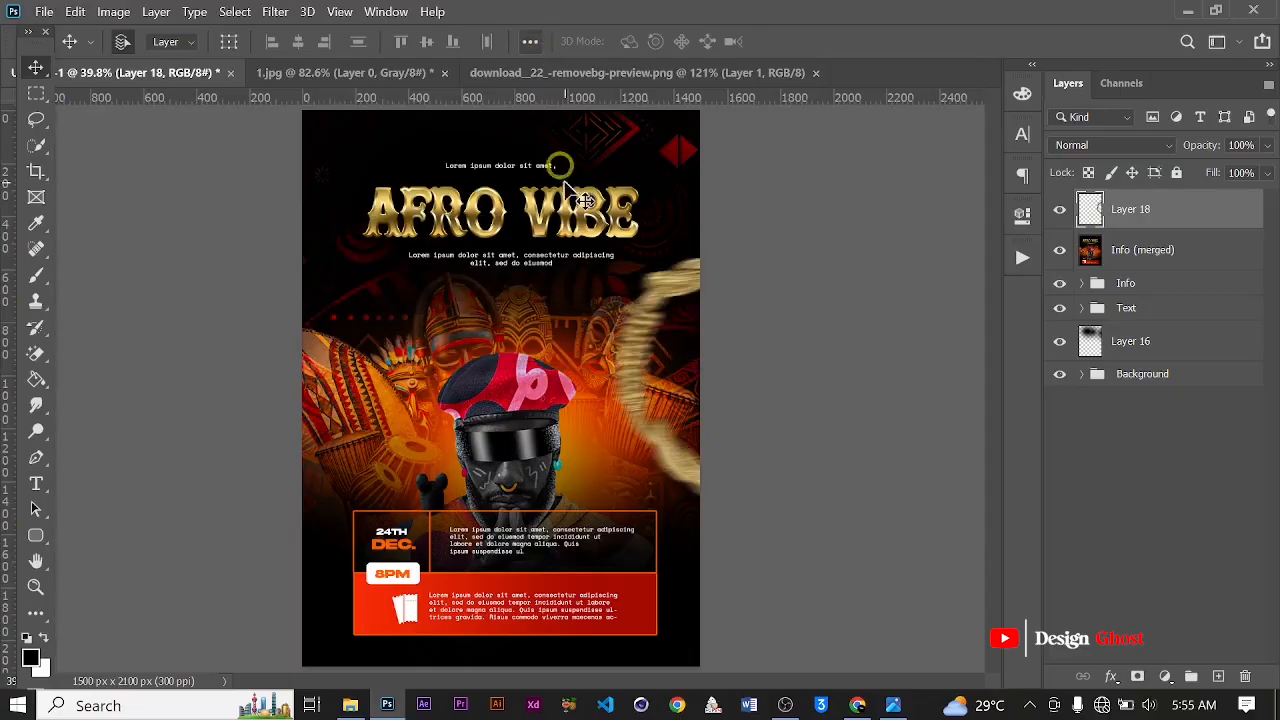
Add a new empty layer above the blurred rope ring and activate the Brush tool.
scroll(470, 292, down, 3)
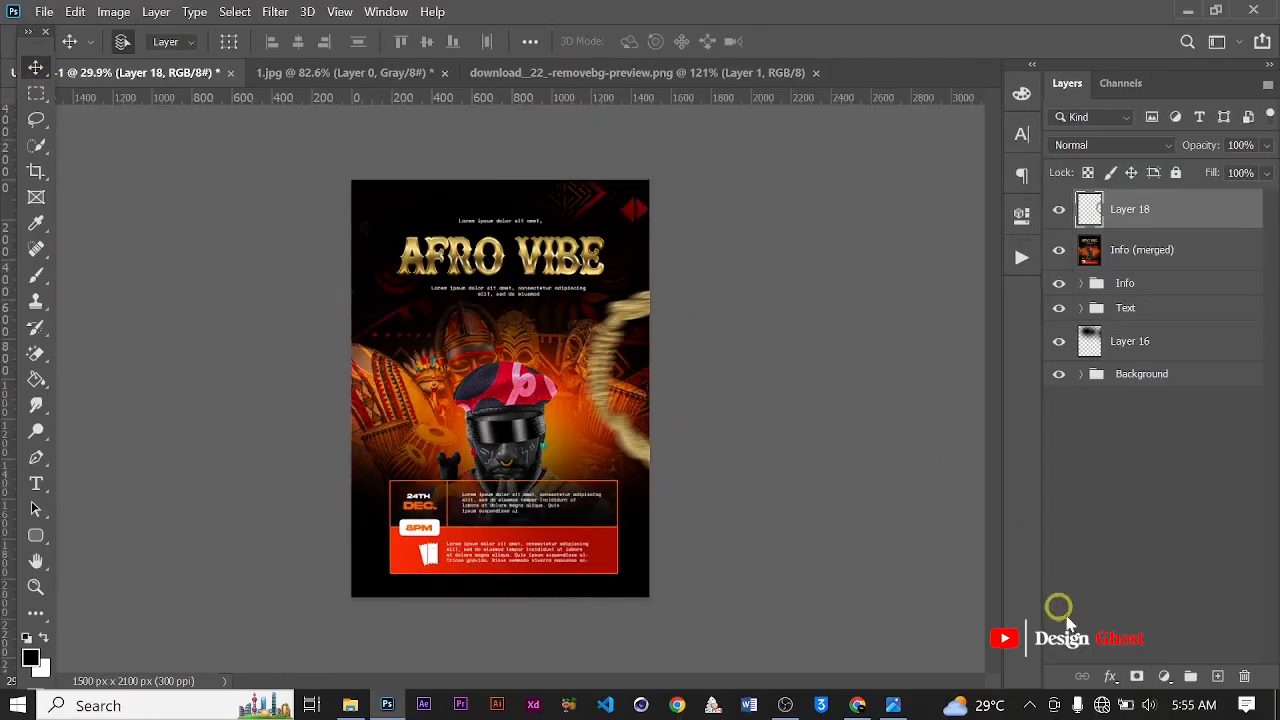
click(1218, 677)
scroll(662, 458, up, 3)
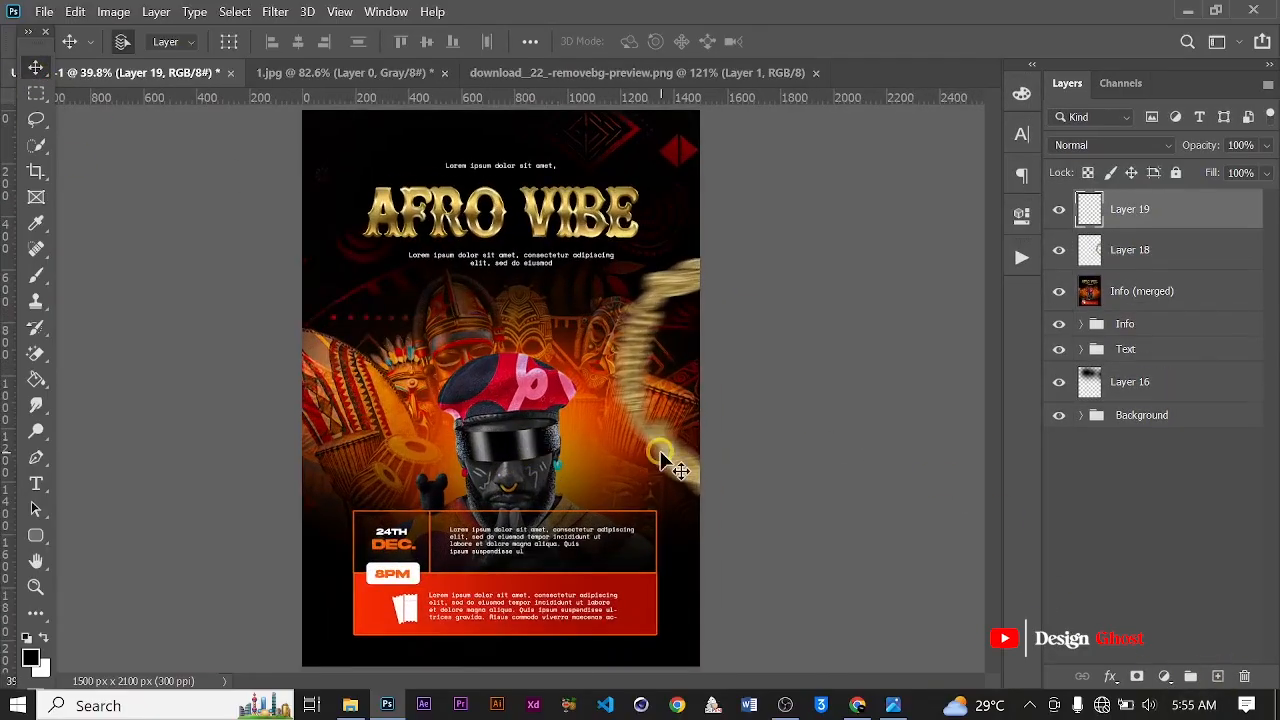
key(b)
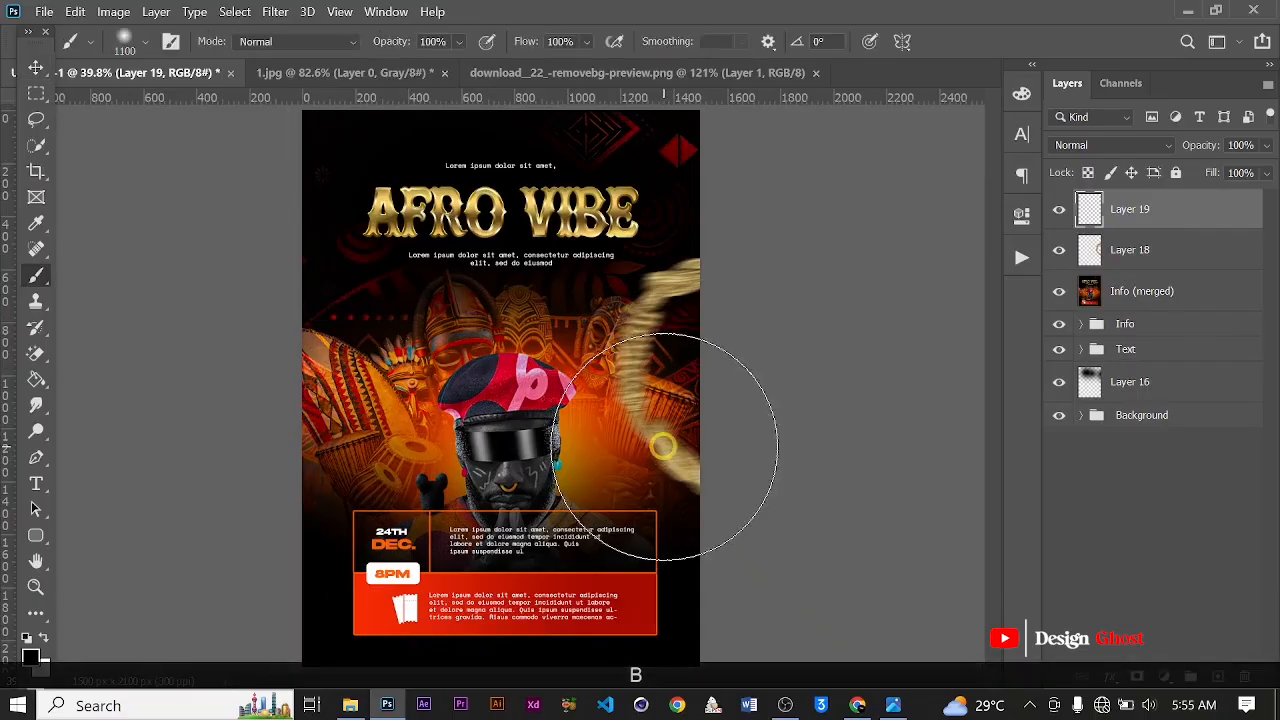
scroll(662, 450, up, 4)
scroll(662, 447, down, 1)
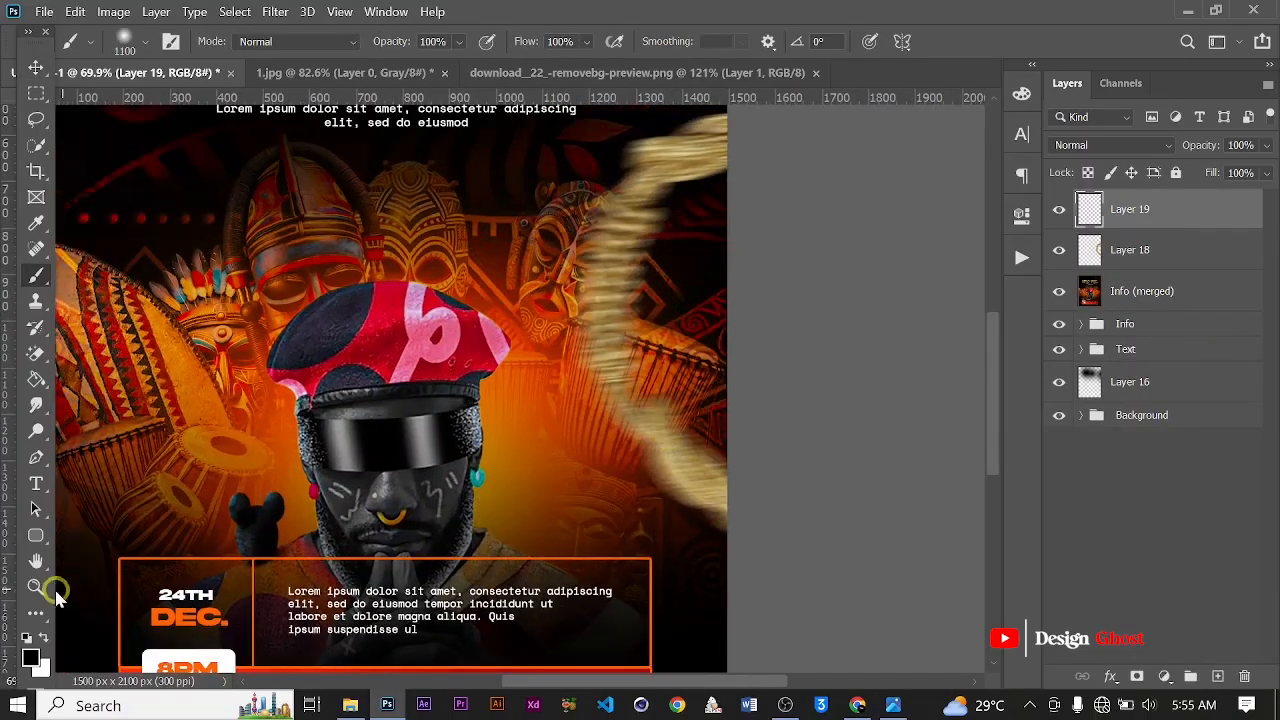
Try the orange of the DEC. text and a bright yellow, fff600, as the foreground color.
click(31, 656)
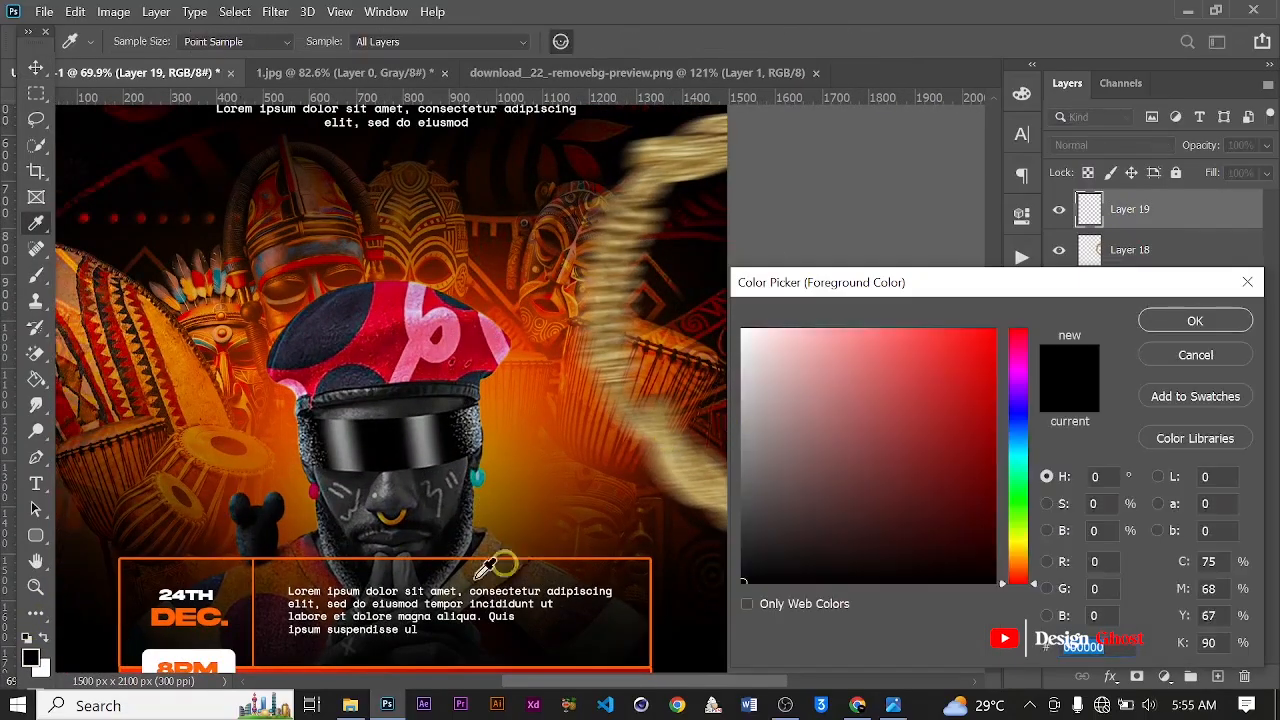
click(170, 612)
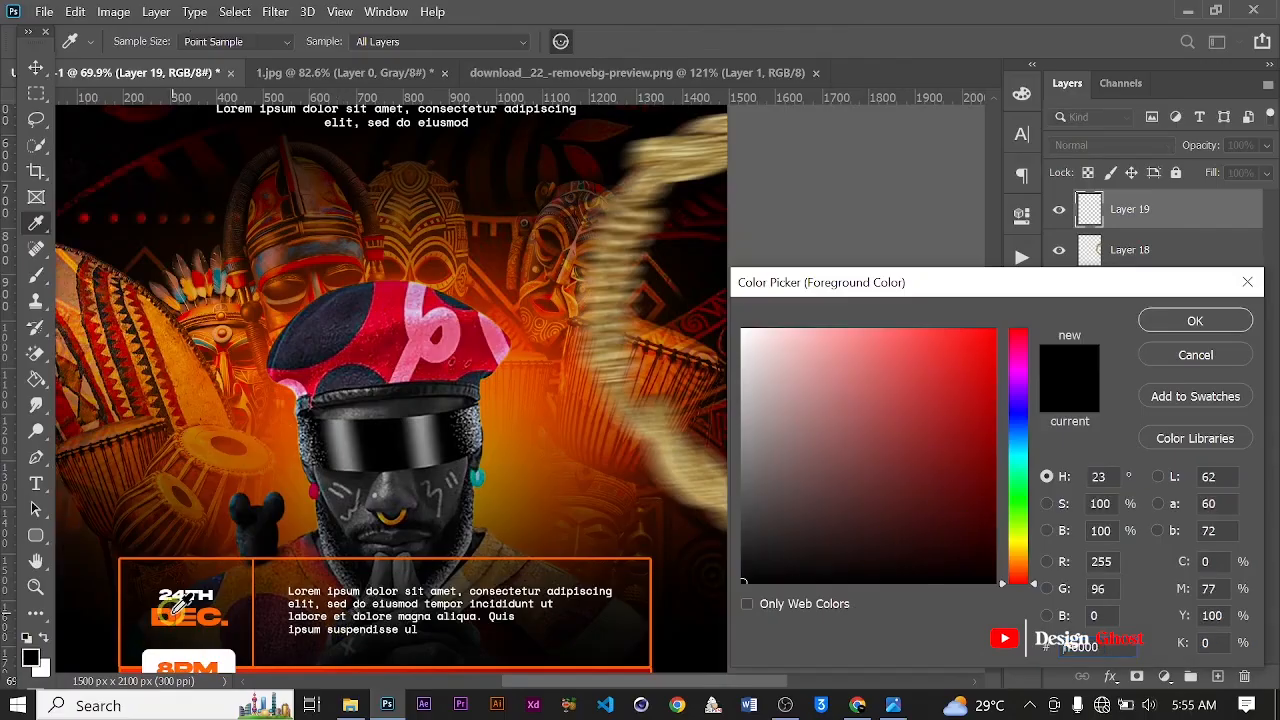
click(1185, 340)
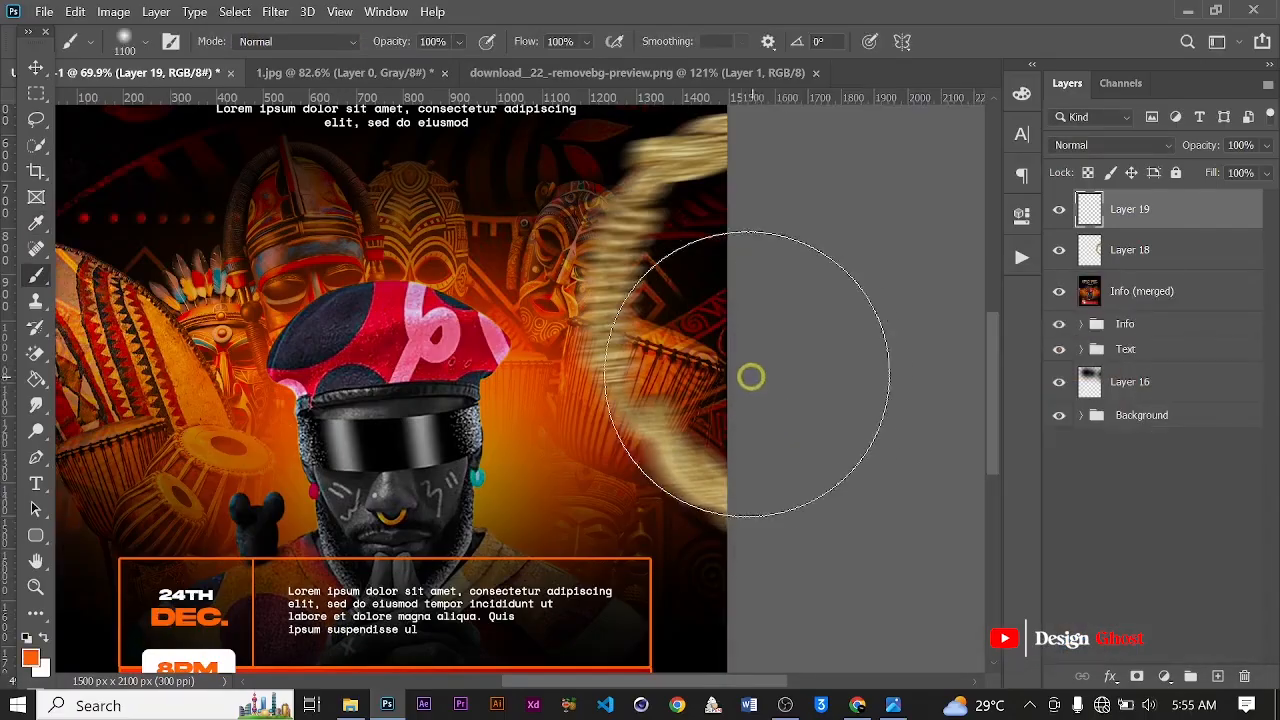
scroll(748, 374, down, 4)
scroll(724, 414, up, 2)
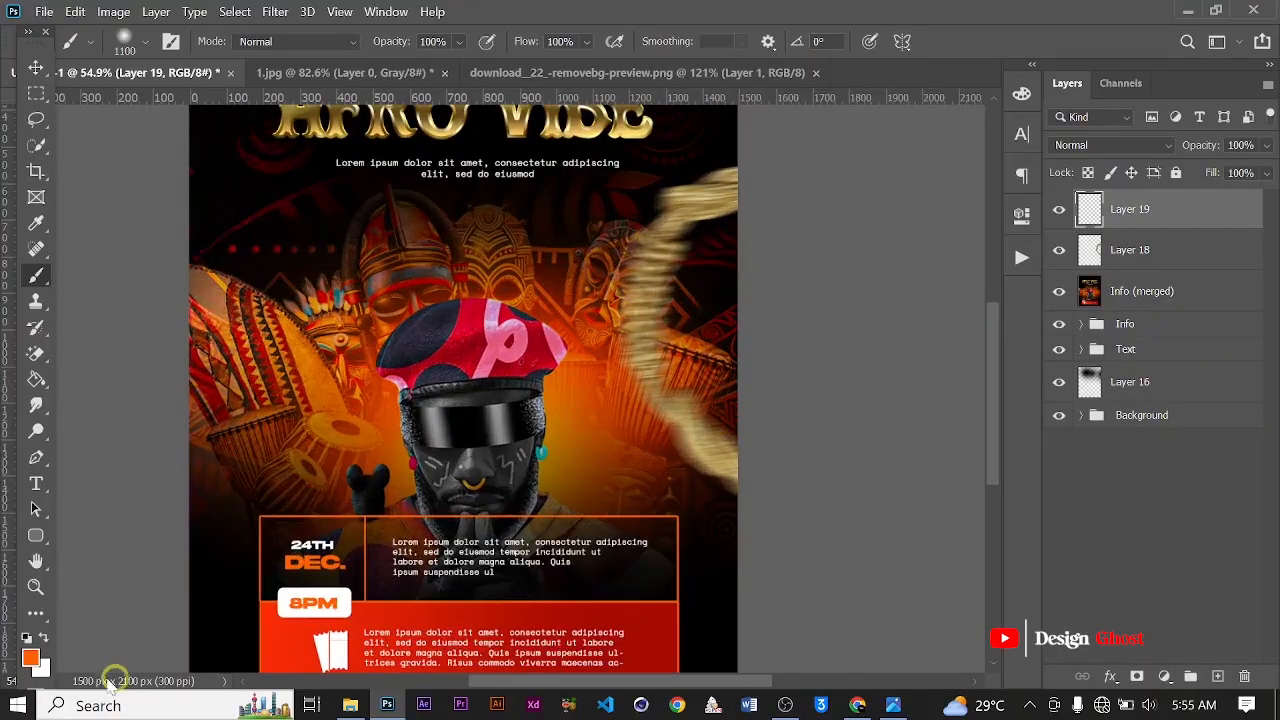
click(31, 656)
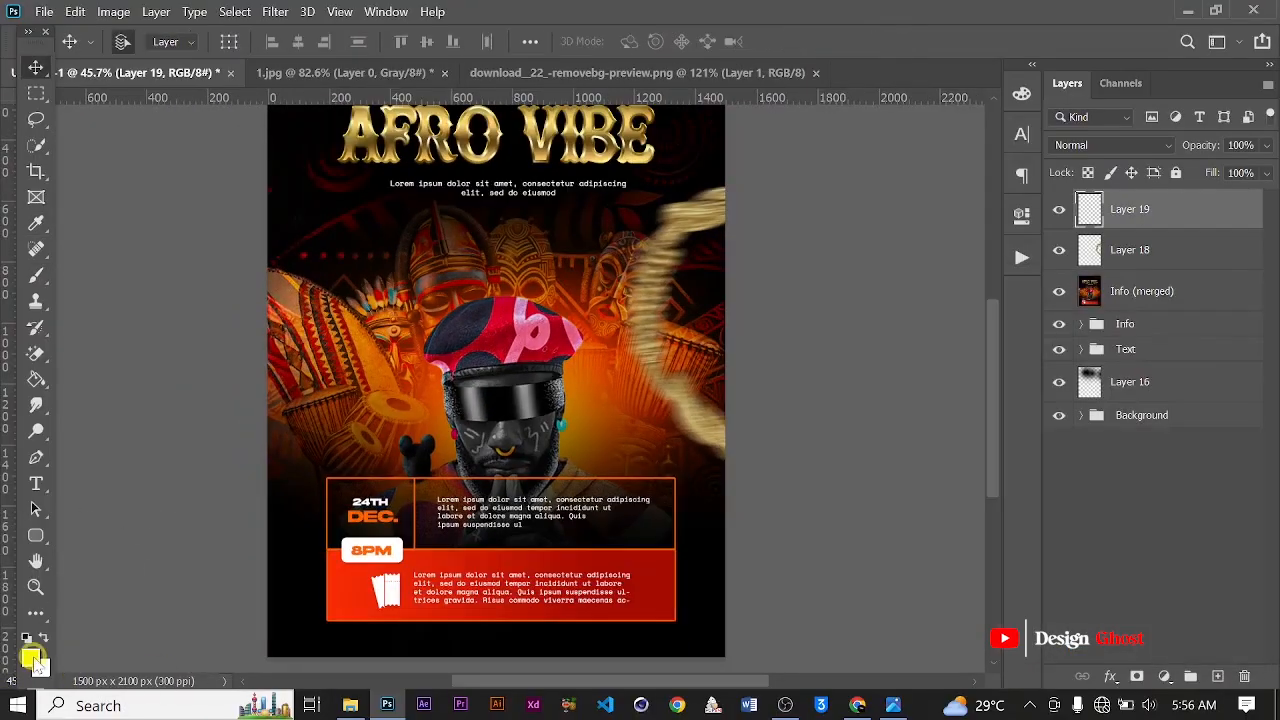
Sample the orange of the DEC. text as foreground color and paint one soft 1500 px dab over the rope at the poster's right edge.
click(32, 658)
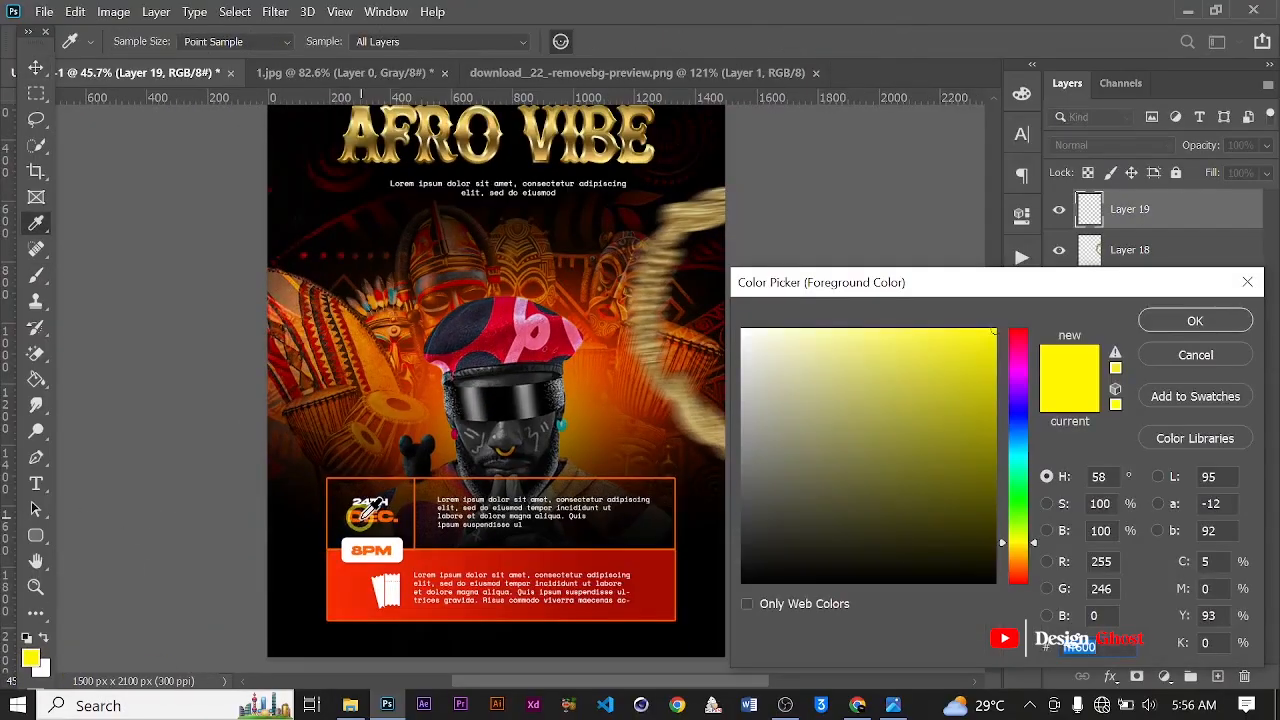
click(364, 514)
click(1160, 322)
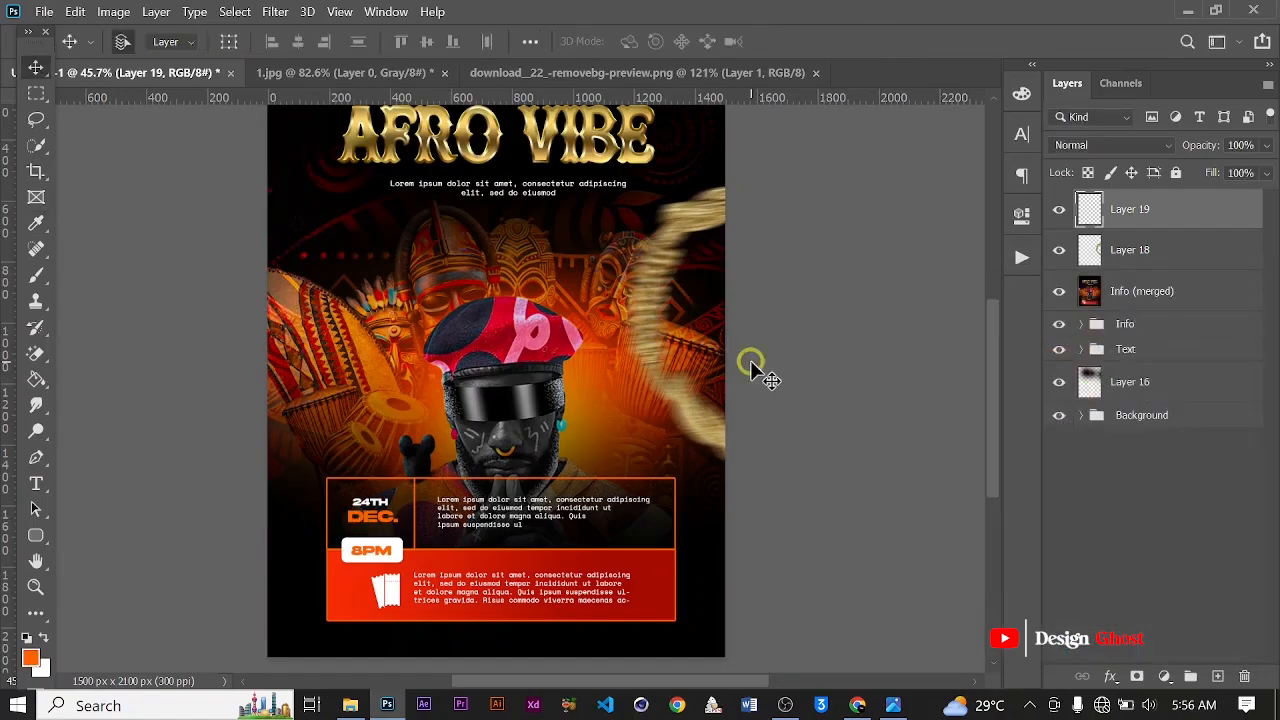
key(b)
click(770, 324)
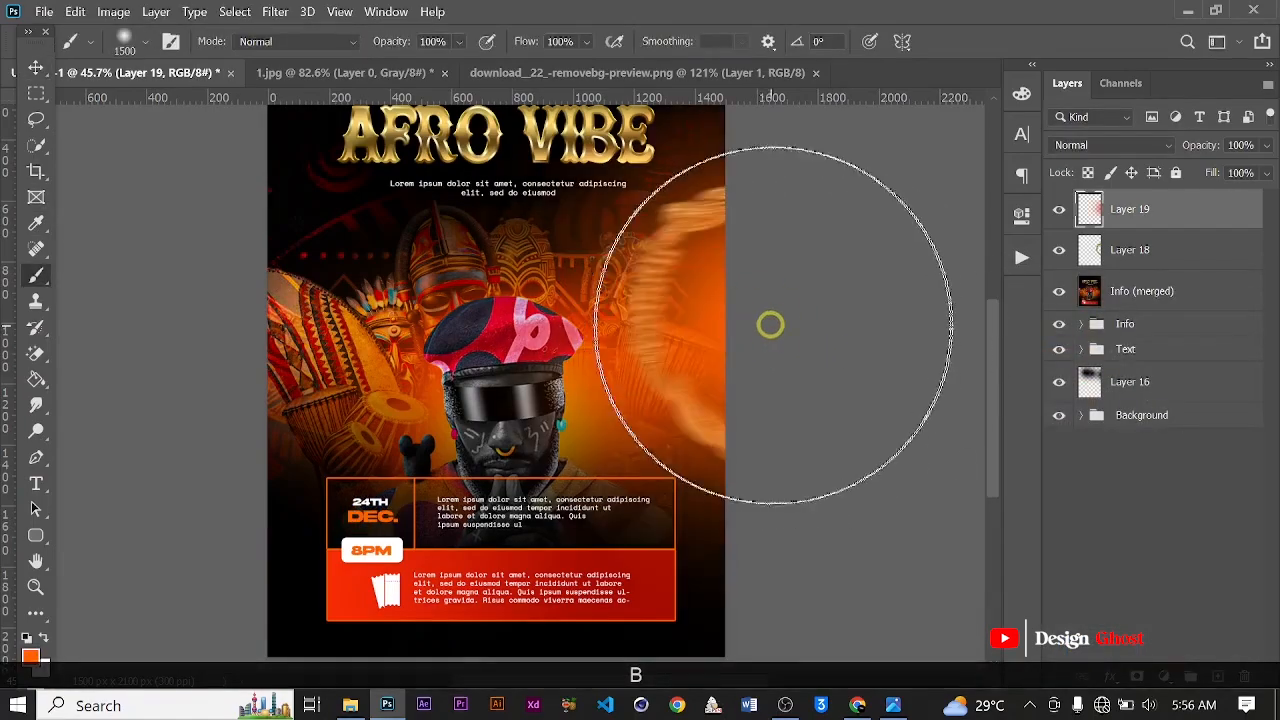
Set the blend mode of the orange dab layer to Luminosity.
click(1137, 148)
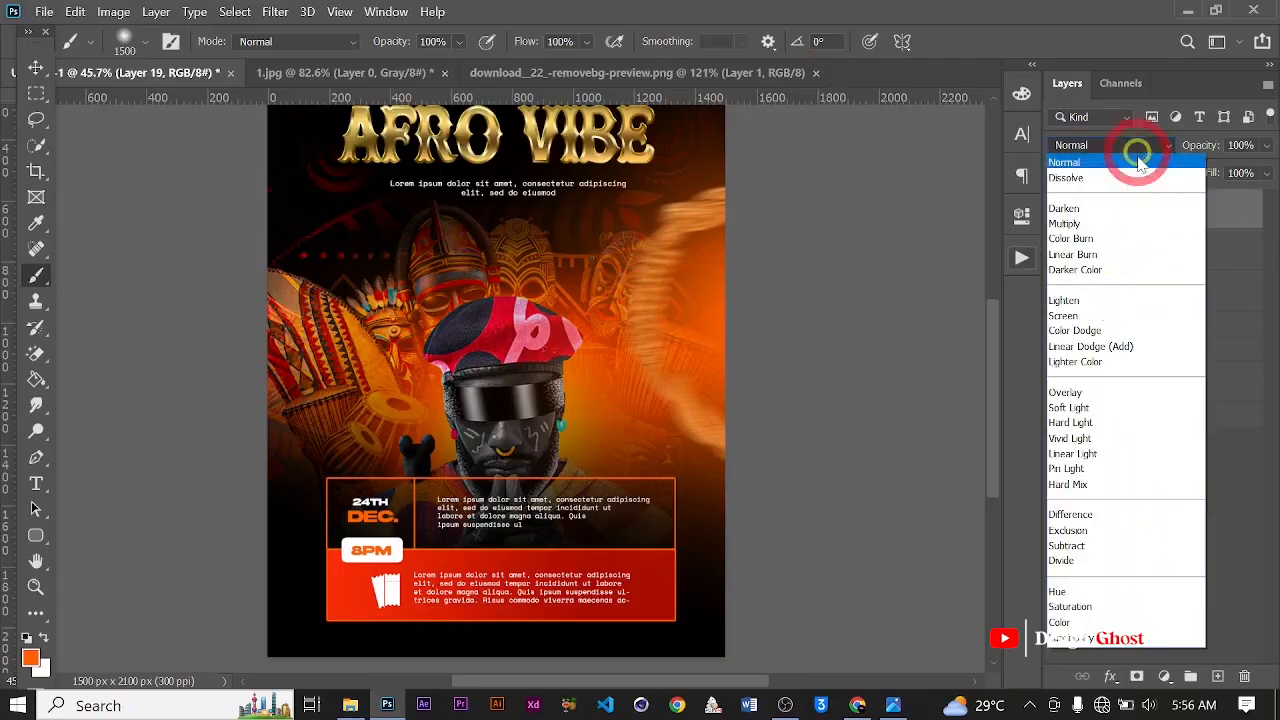
click(1075, 640)
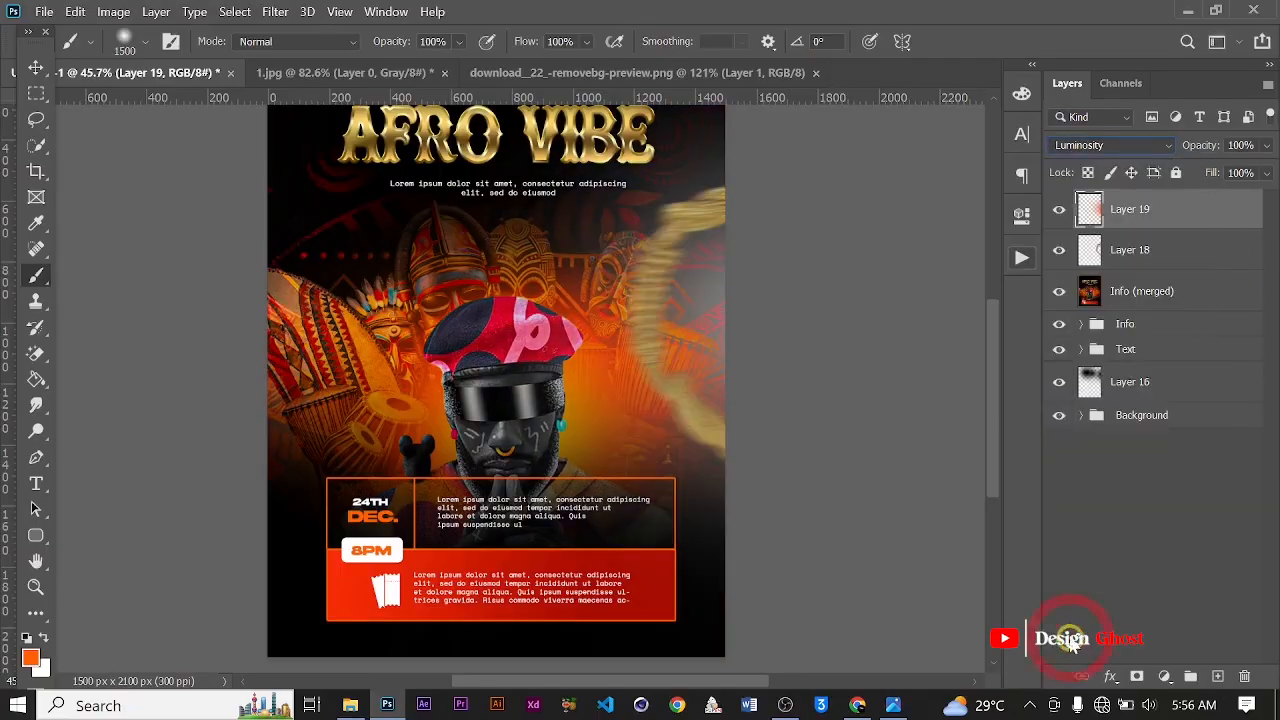
Try several blend modes on the orange dab layer and set it to Linear Dodge (Add).
key(Up)
key(Up)
key(Up)
key(Up)
key(Up)
key(Up)
key(Up)
key(Up)
key(Up)
key(Up)
key(Up)
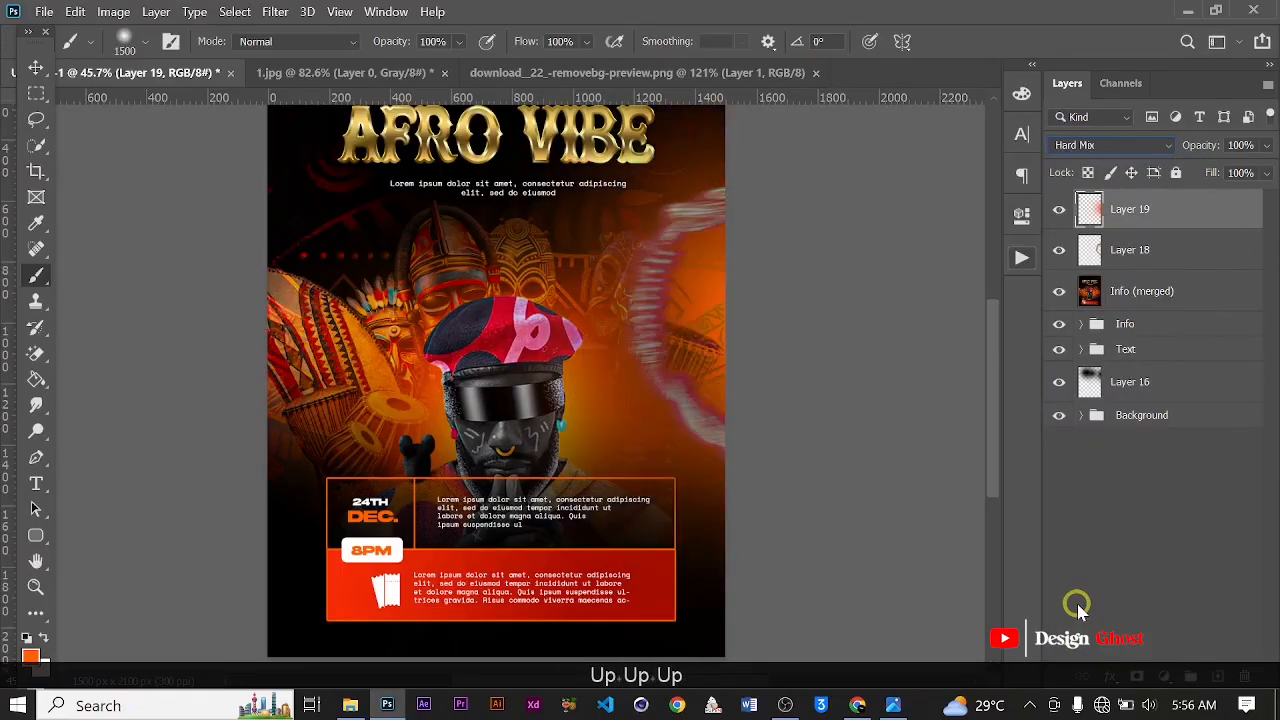
key(Down)
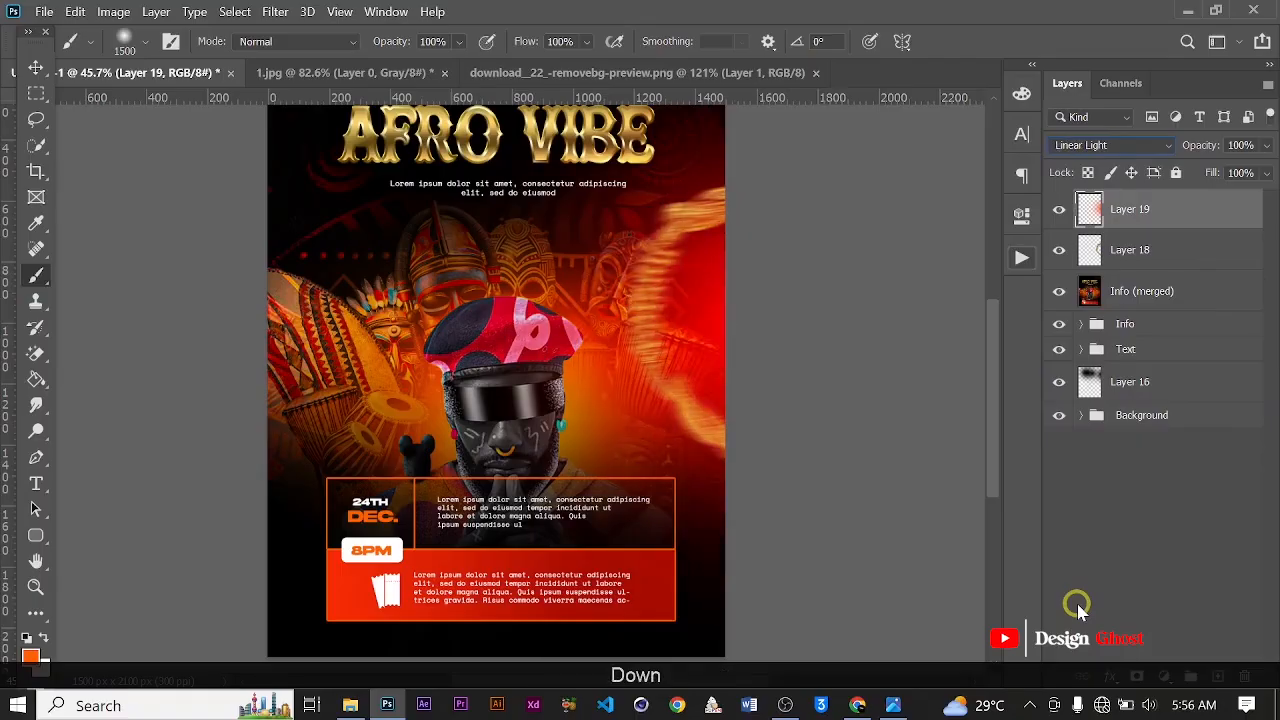
key(Up)
key(Up)
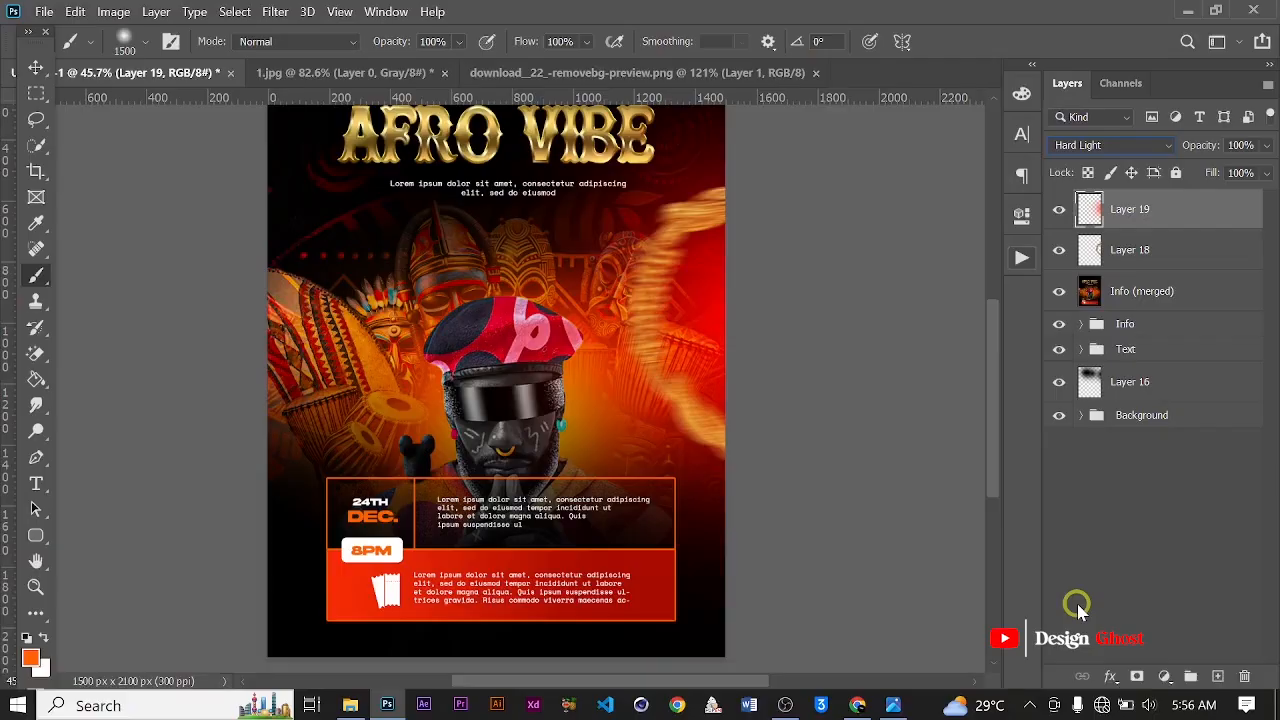
key(Down)
key(Down)
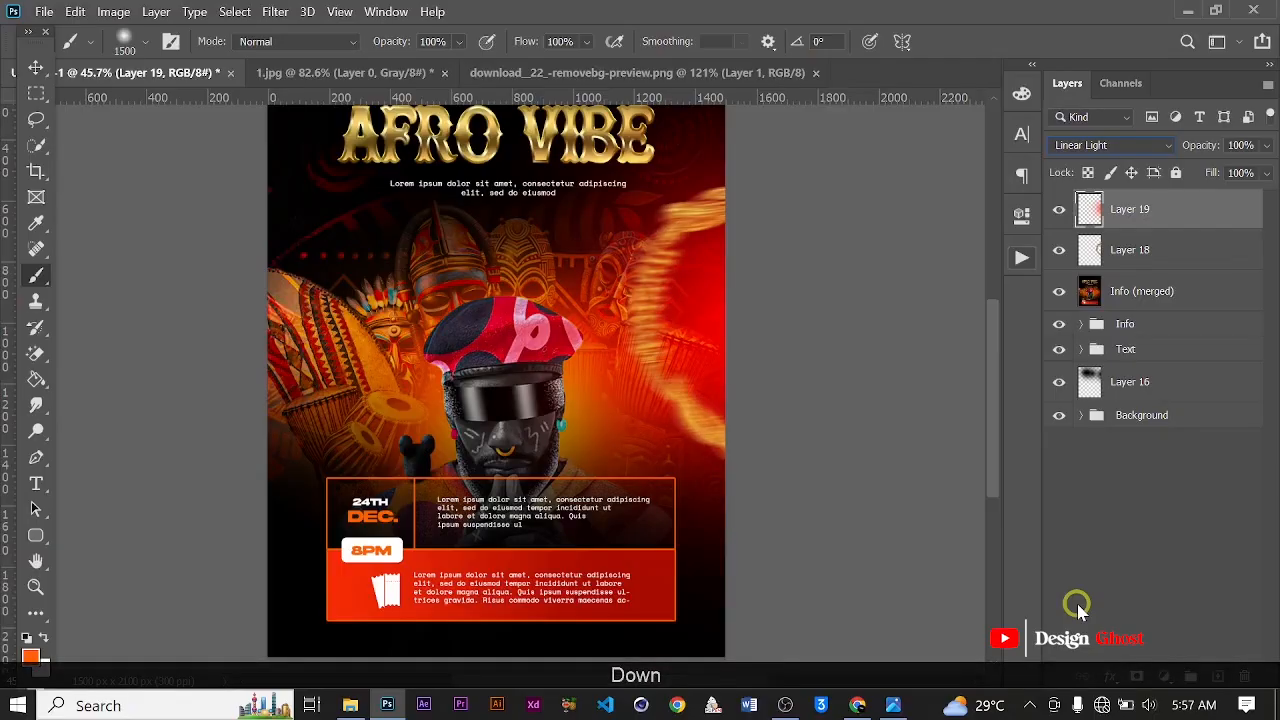
key(Up)
key(Up)
key(Up)
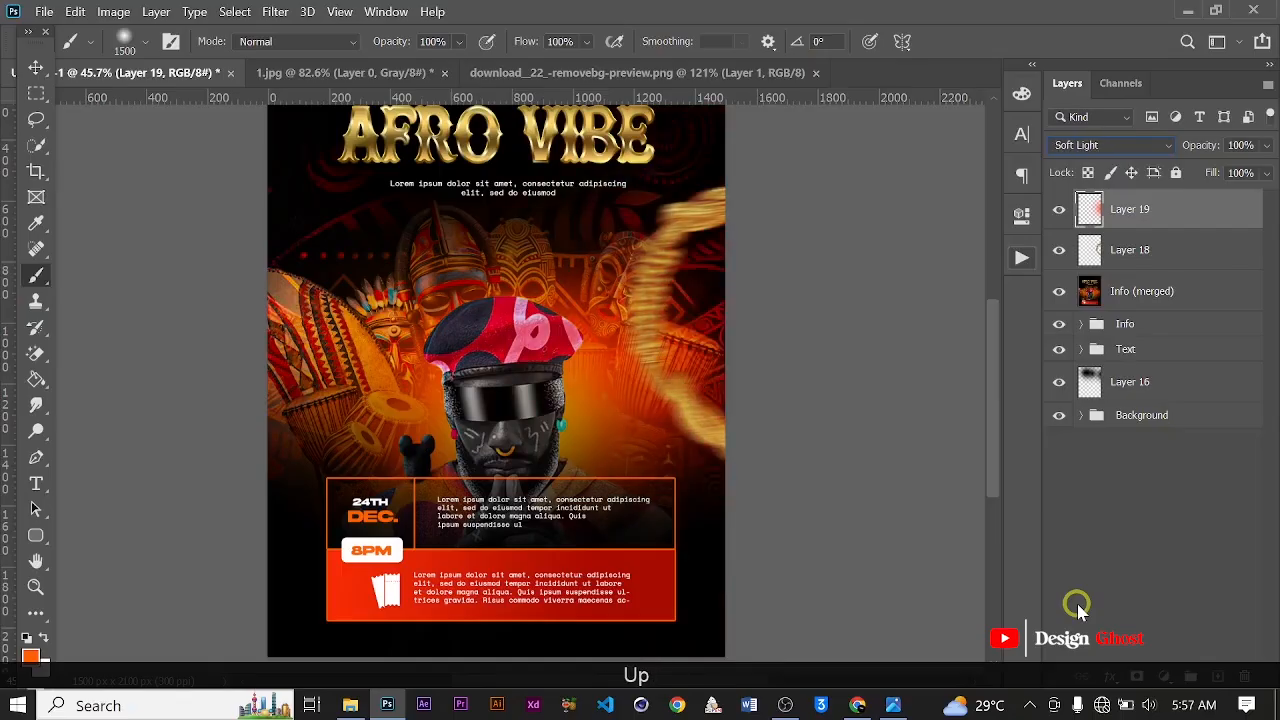
key(Up)
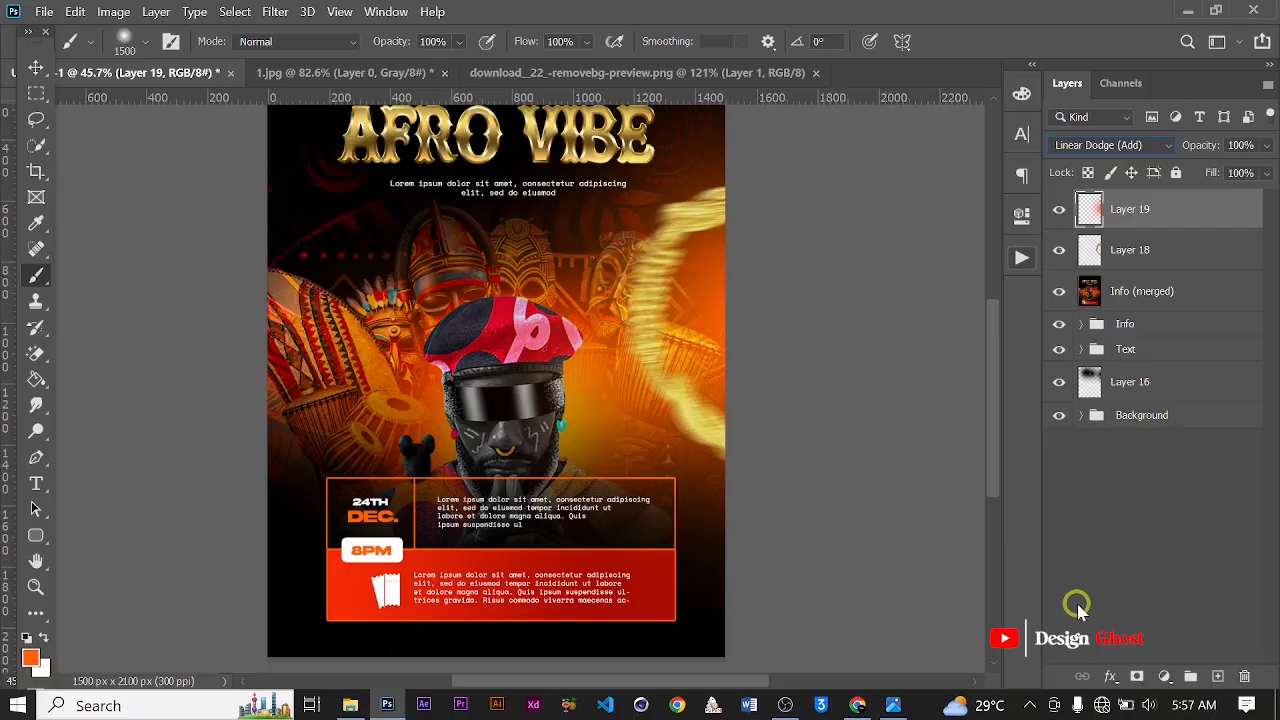
key(Return)
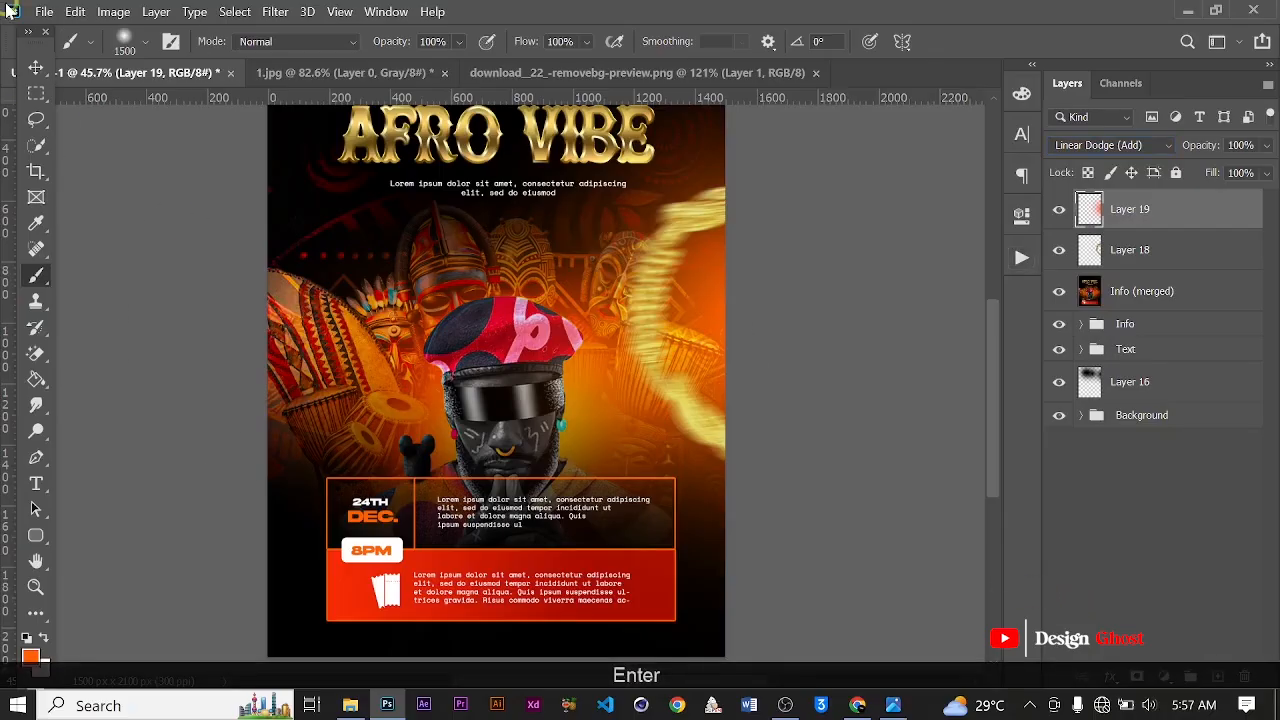
Switch to the Move tool and duplicate the orange glow layer in place to intensify the glow.
click(36, 67)
scroll(935, 335, down, 2)
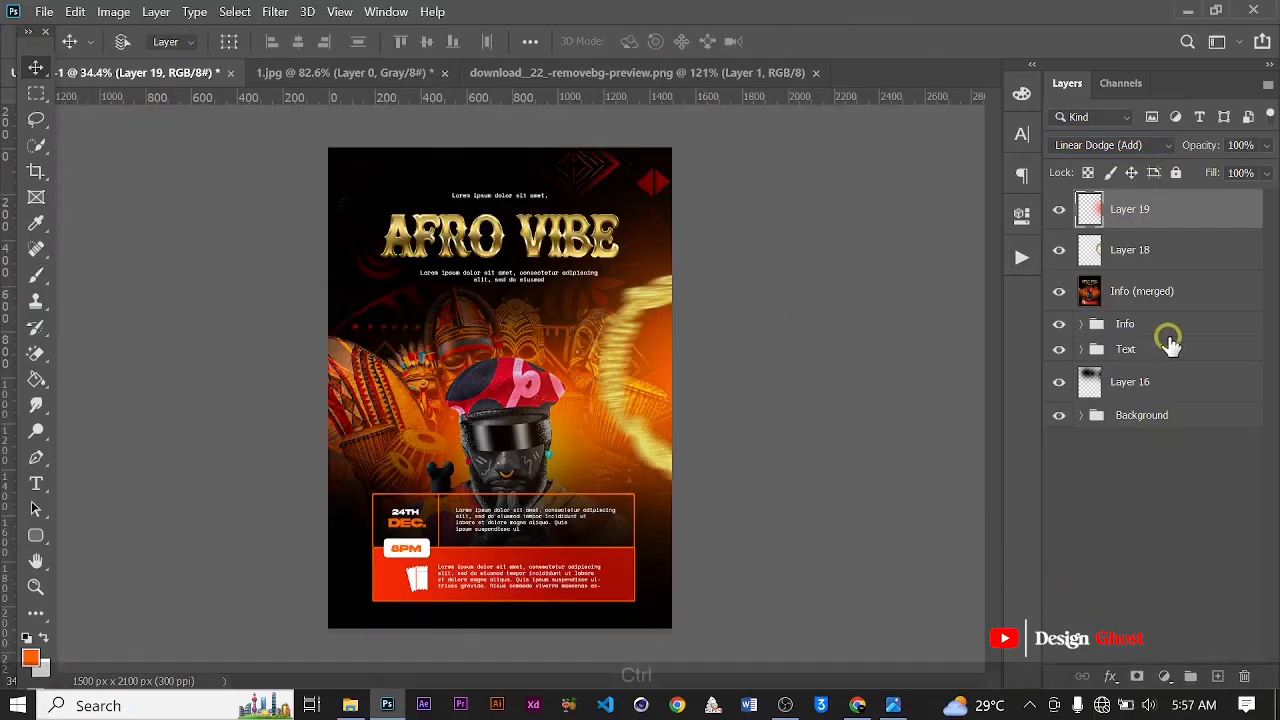
key(ctrl+j)
scroll(605, 415, up, 2)
scroll(605, 415, up, 2)
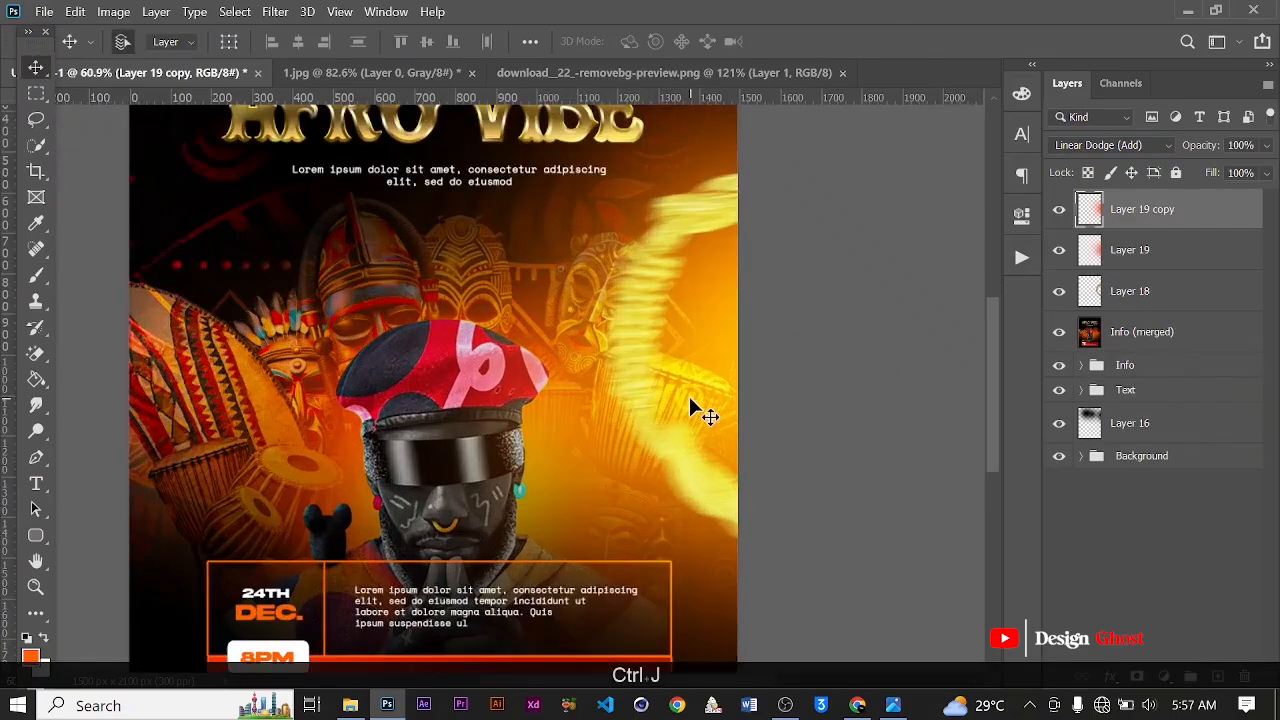
key(Return)
key(ctrl+0)
scroll(640, 410, up, 2)
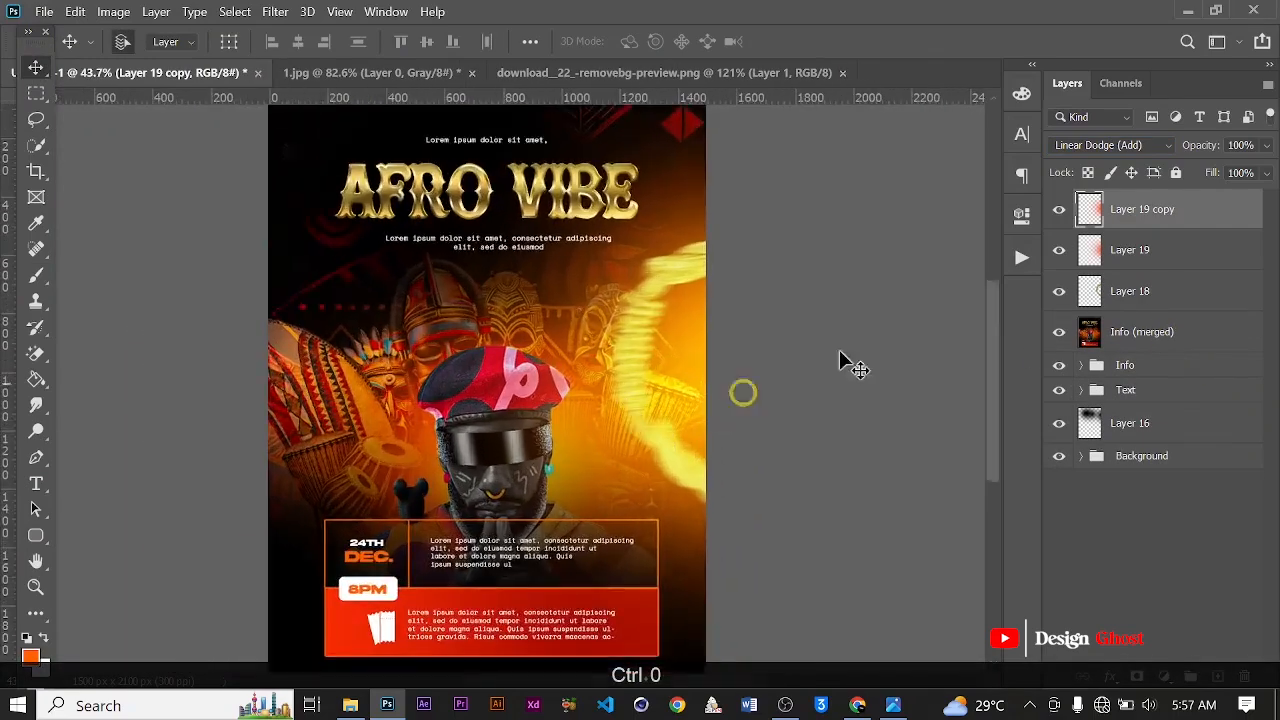
Stamp a merged copy of the rope ring and its two glow layers, and move it toward the poster's lower-left area.
shift+click(1167, 291)
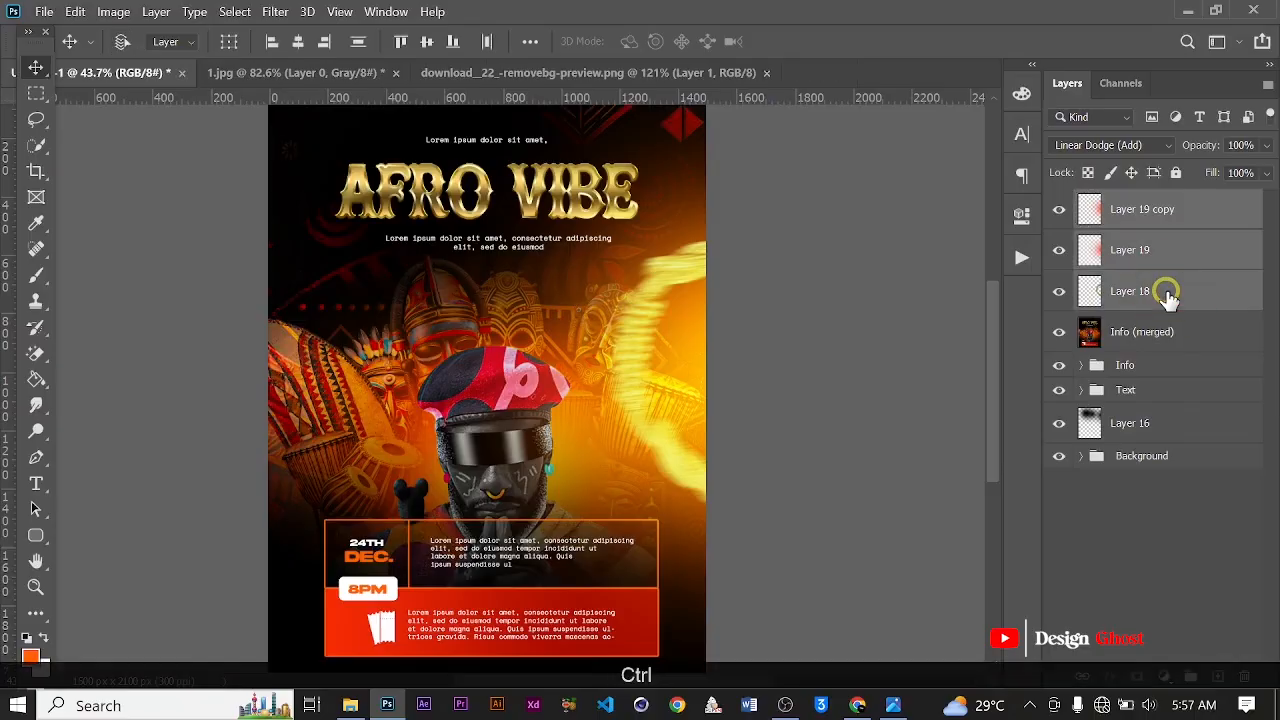
key(ctrl+alt+e)
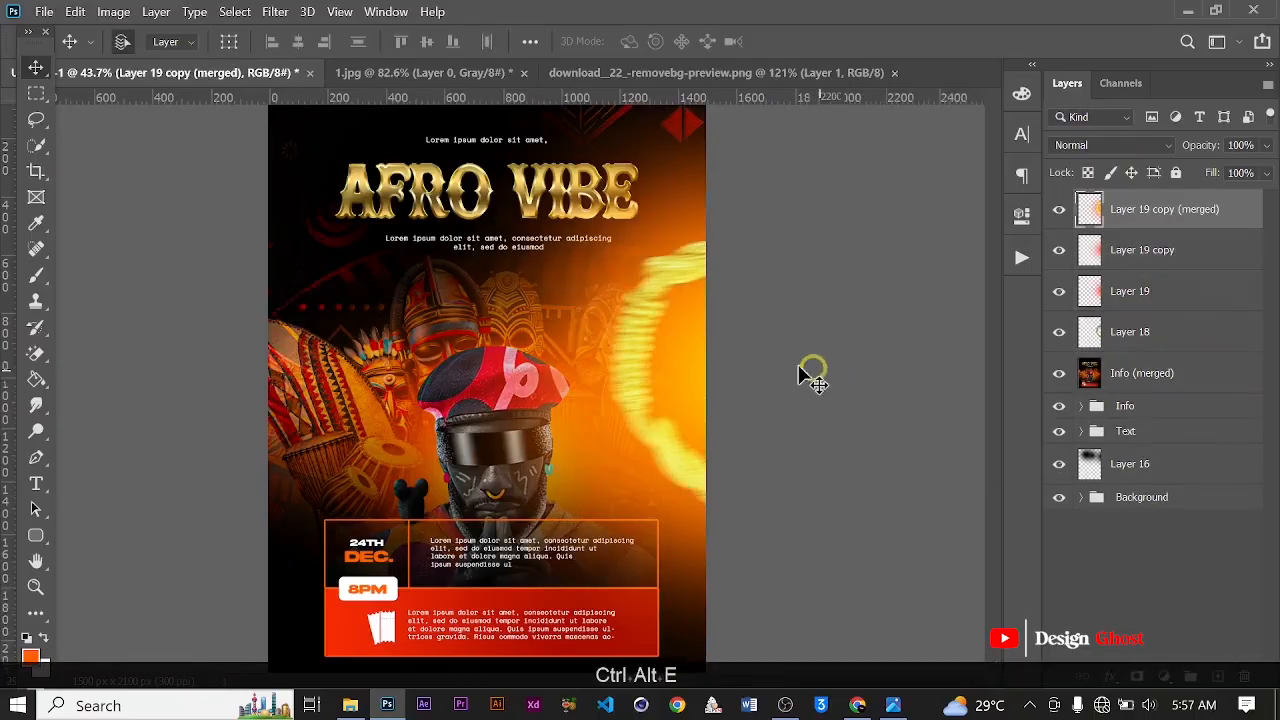
scroll(774, 340, down, 1)
drag(614, 393, 400, 486)
scroll(509, 394, down, 1)
Flip the merged ring to -100% width and height and position it partly off the poster's lower-left edge.
key(ctrl+t)
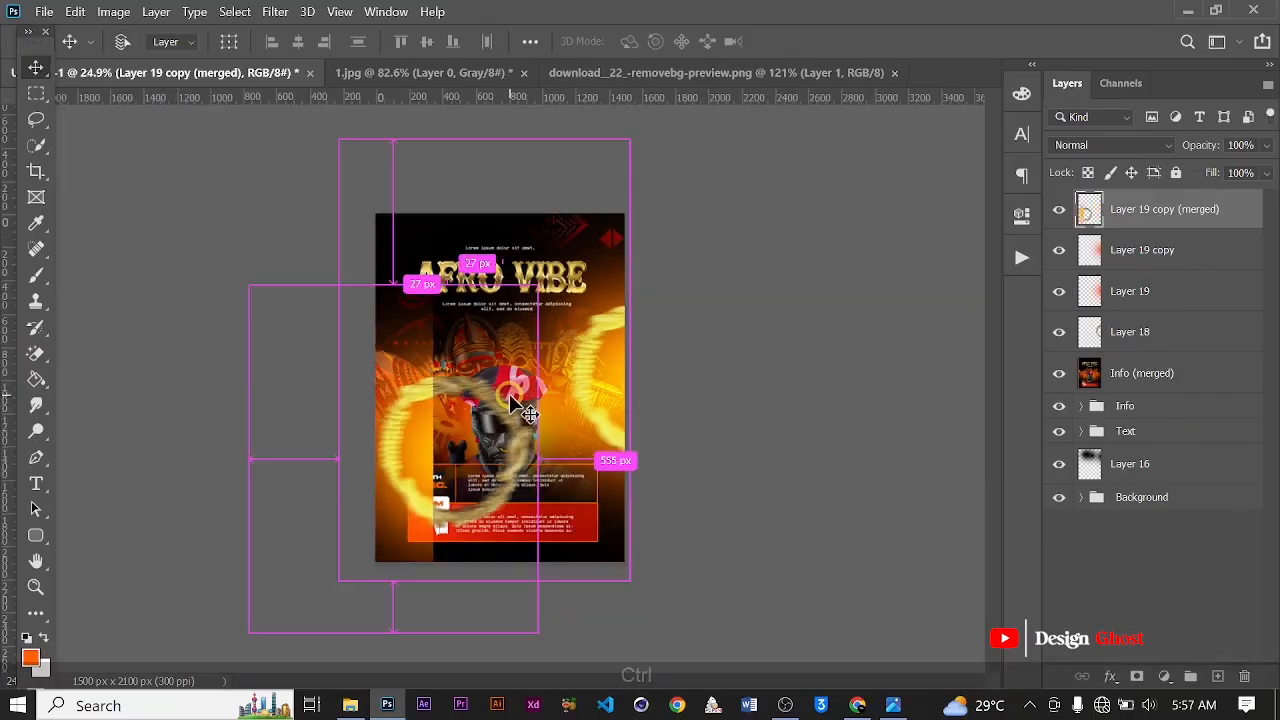
drag(587, 236, 331, 513)
scroll(346, 543, up, 2)
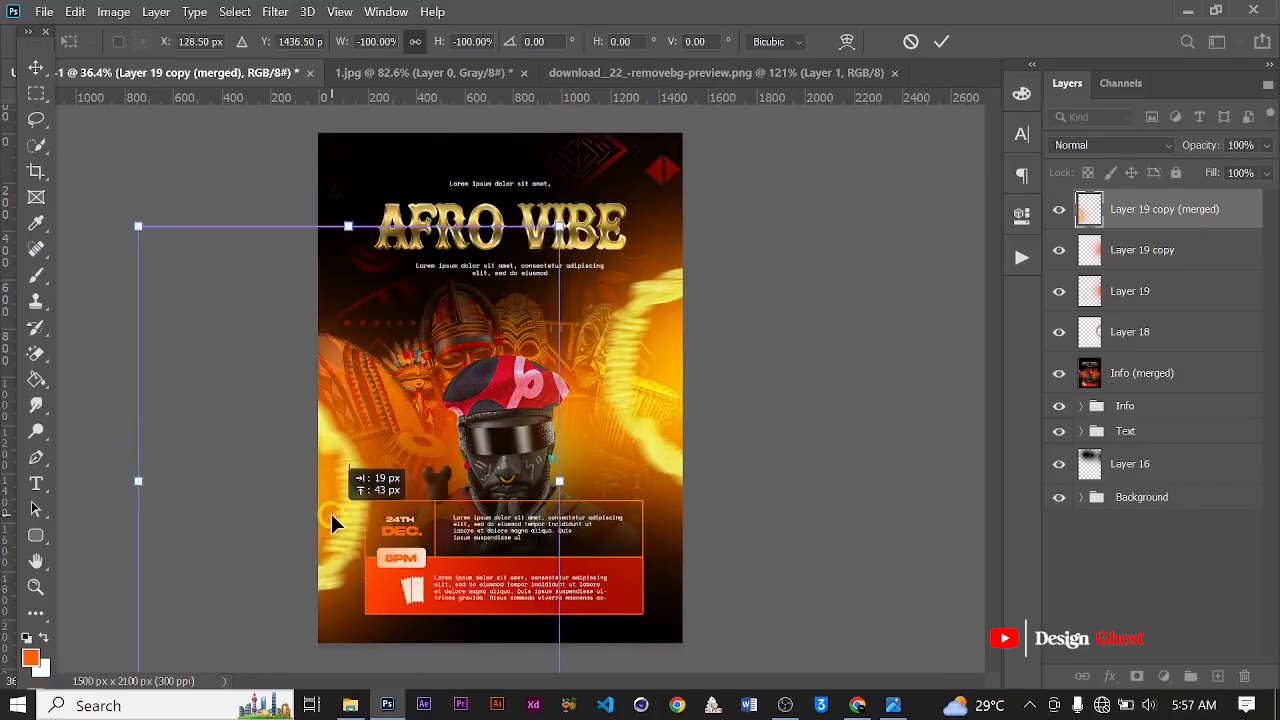
click(942, 42)
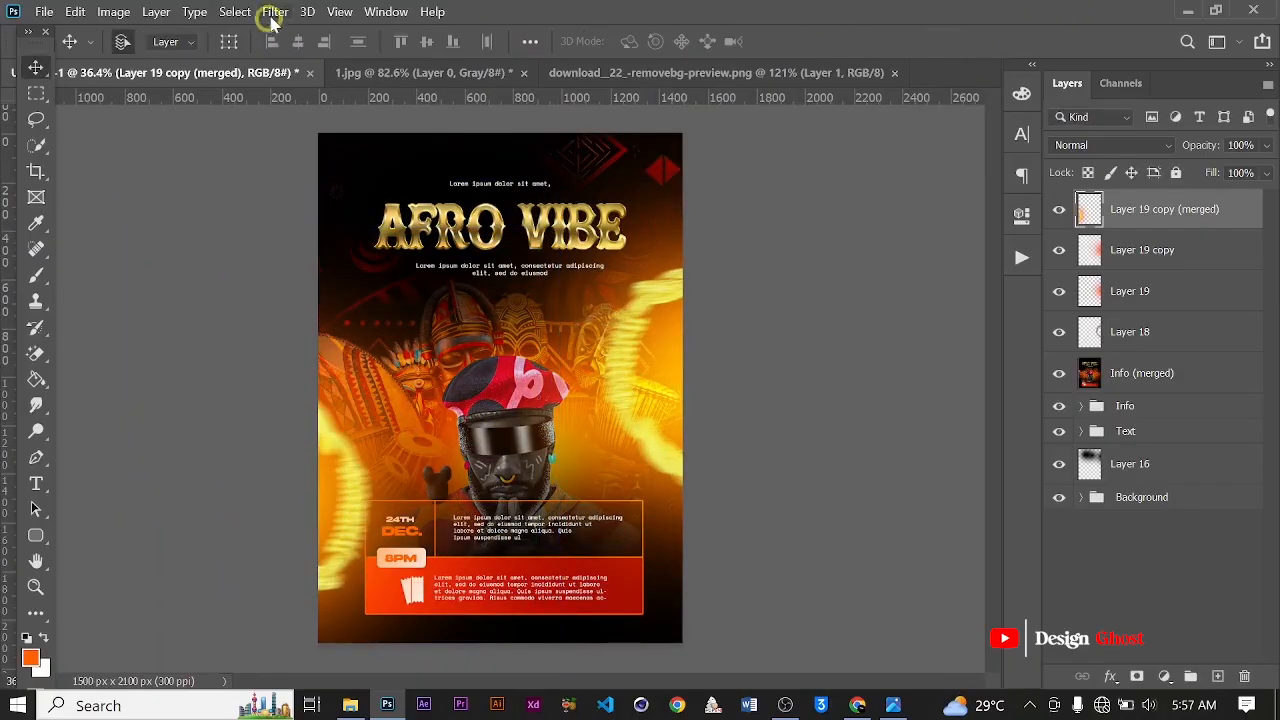
Apply a Path Blur with a speed of 232% to the merged ring at the poster's left edge.
click(273, 12)
mouse_move(395, 247)
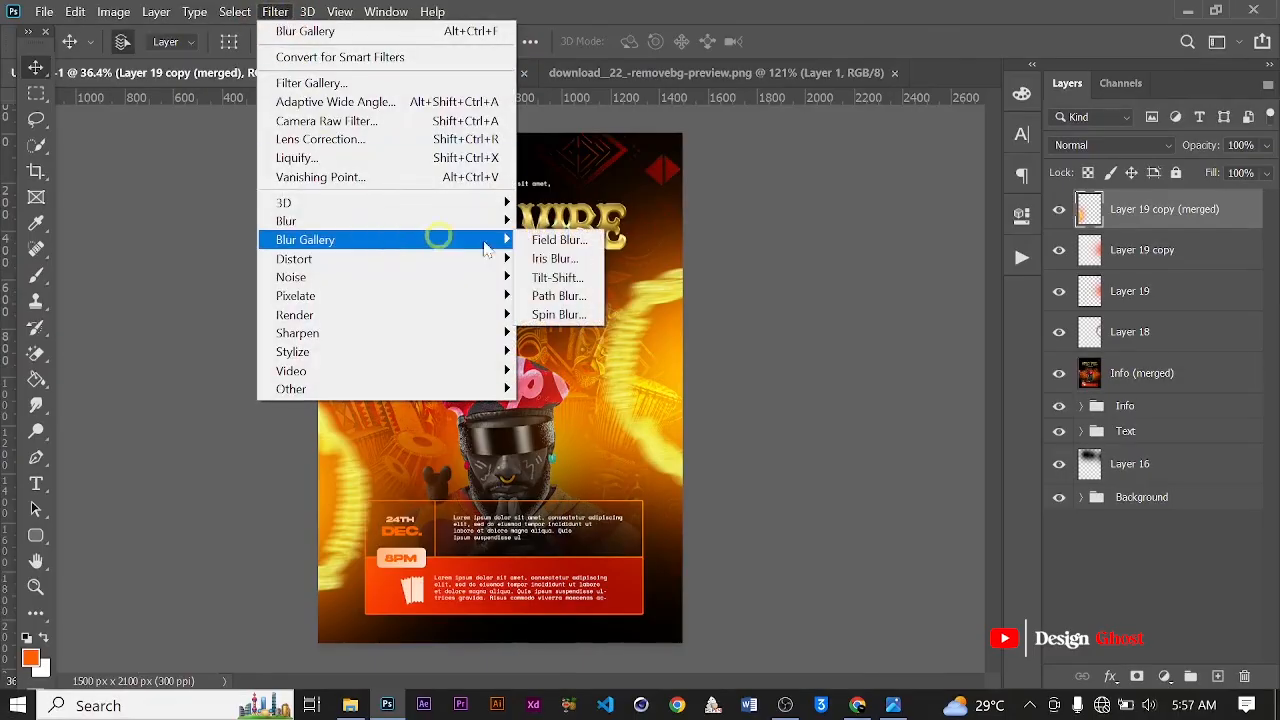
click(545, 295)
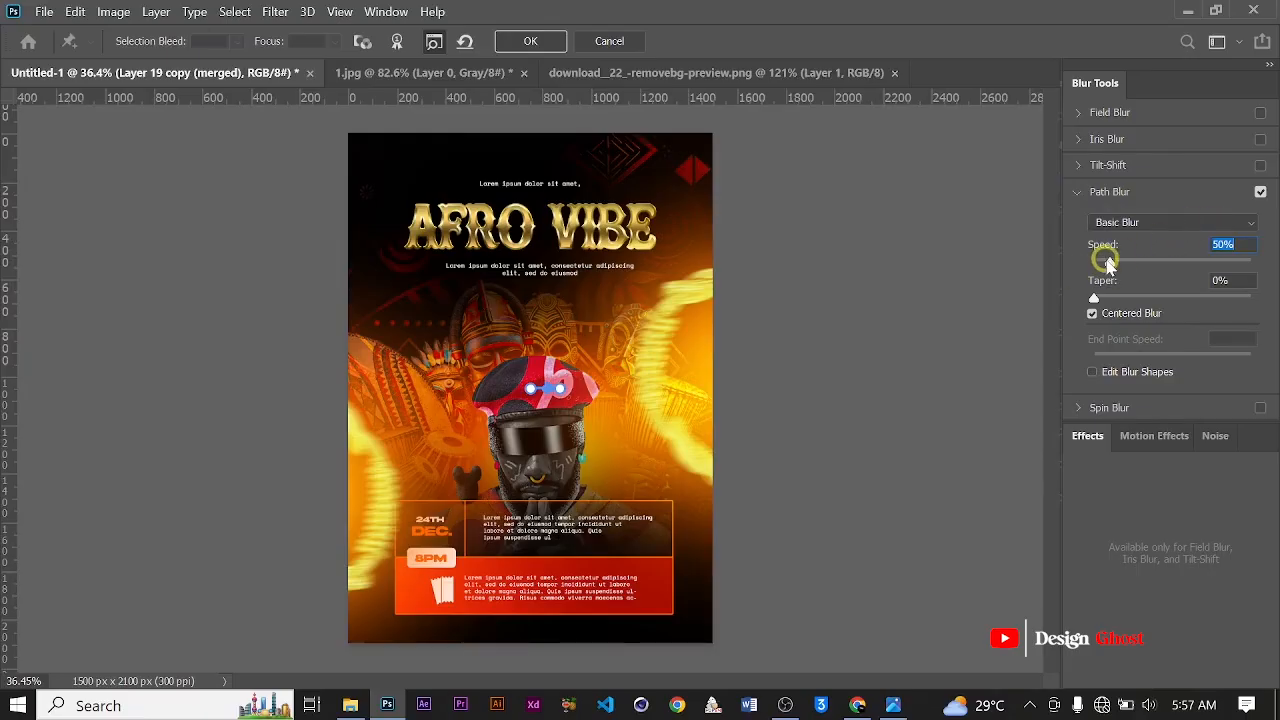
drag(1107, 262, 1168, 258)
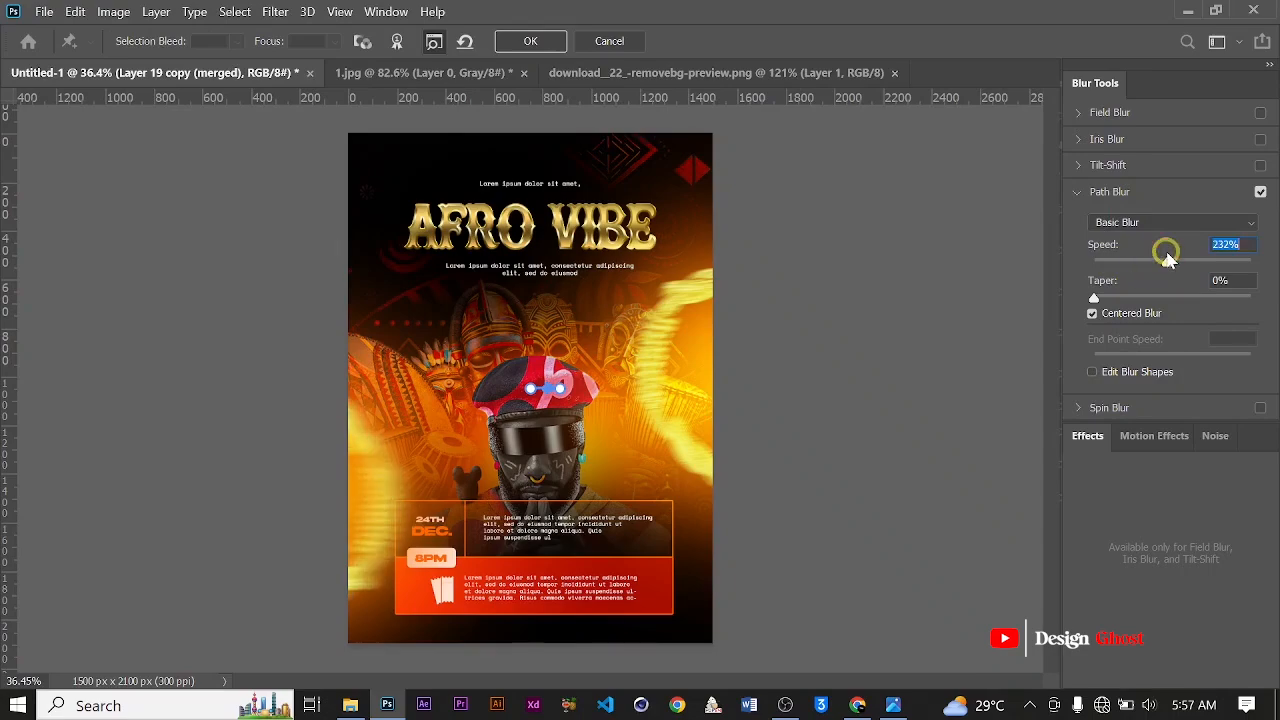
click(540, 44)
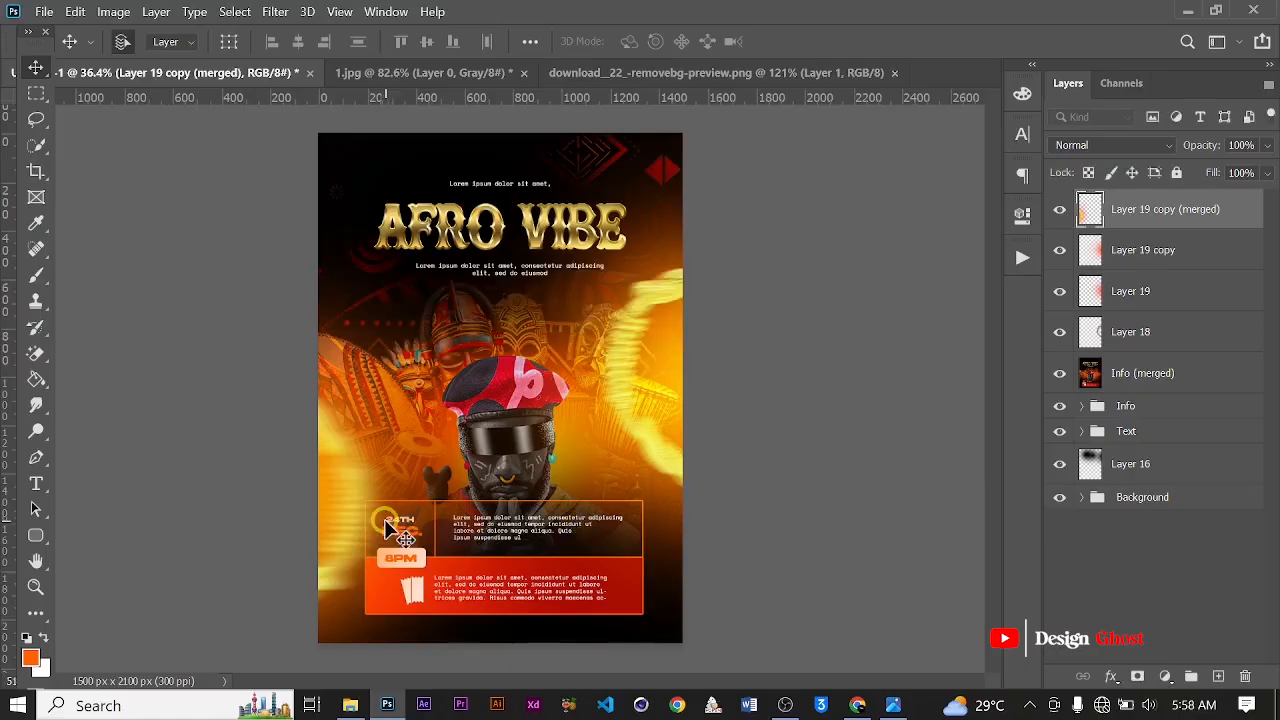
Nudge the blurred left ring slightly up and outward along the poster's left edge.
scroll(386, 525, up, 2)
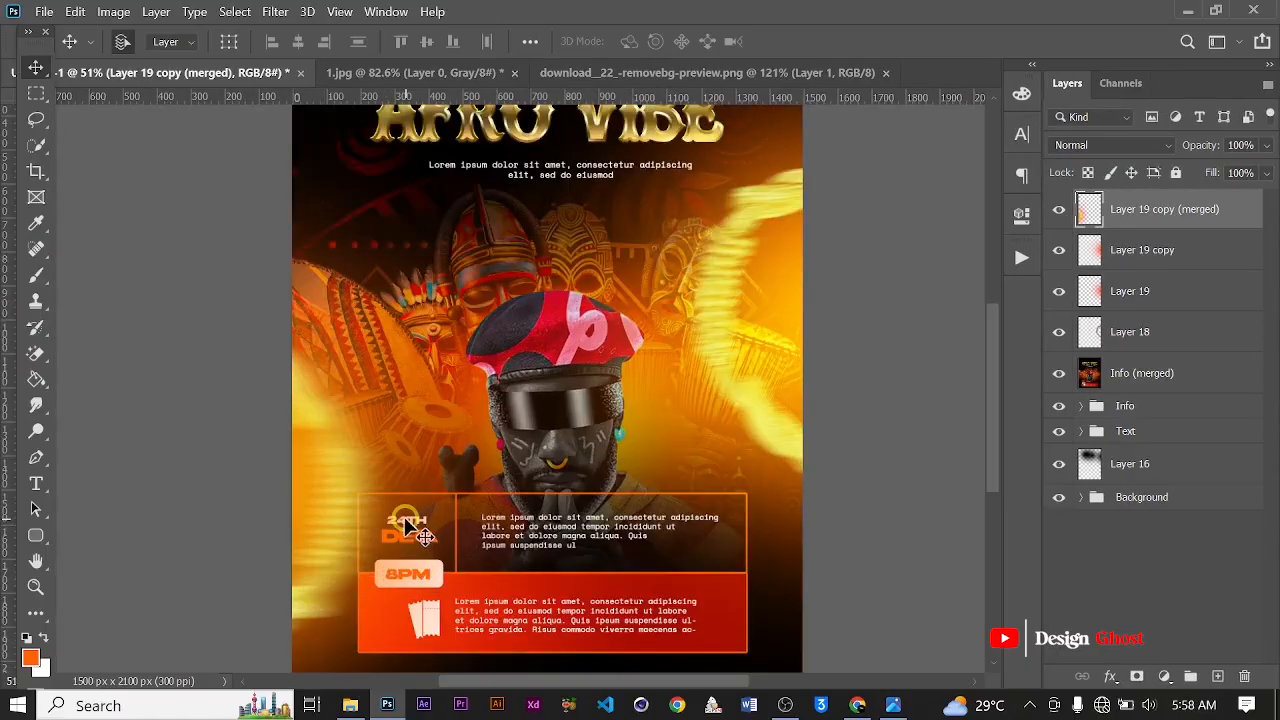
scroll(404, 516, up, 2)
mouse_move(315, 456)
mouse_down()
mouse_move(309, 434)
mouse_move(286, 437)
mouse_move(308, 435)
mouse_up()
scroll(560, 434, down, 4)
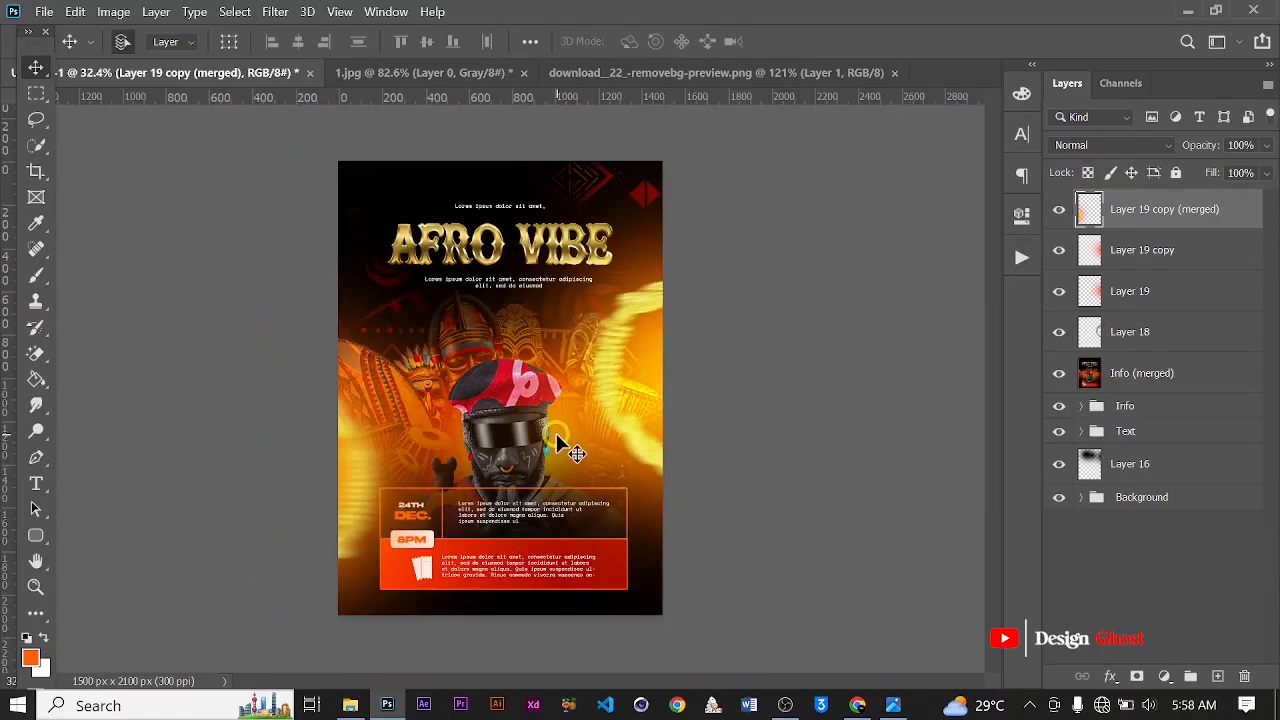
key(Return)
key(ctrl+0)
key(space)
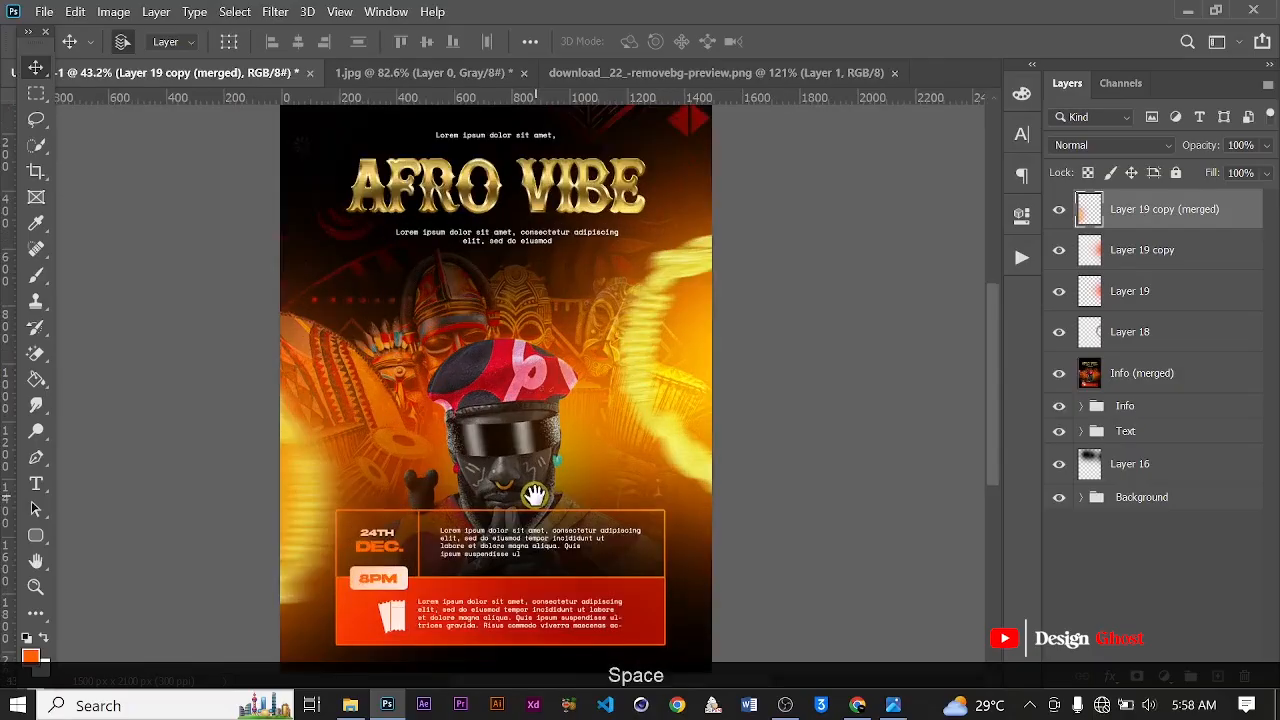
drag(534, 494, 555, 448)
key(Return)
key(ctrl+0)
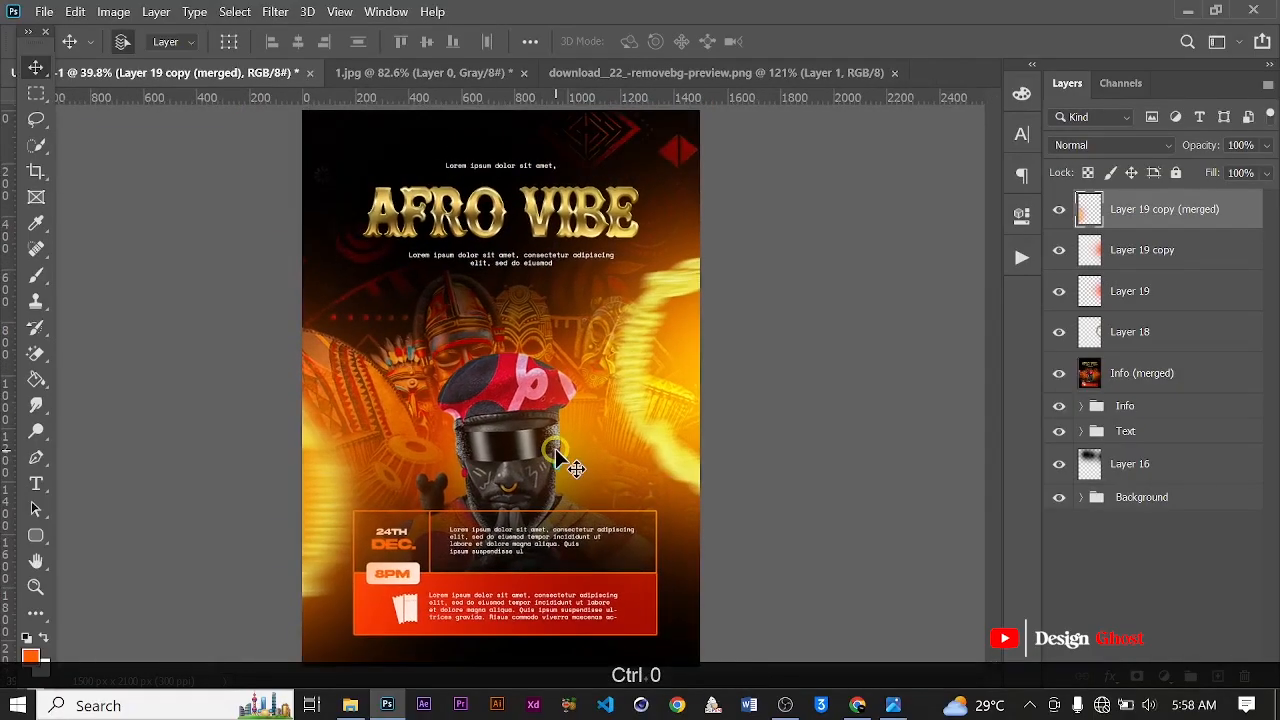
scroll(555, 448, up, 1)
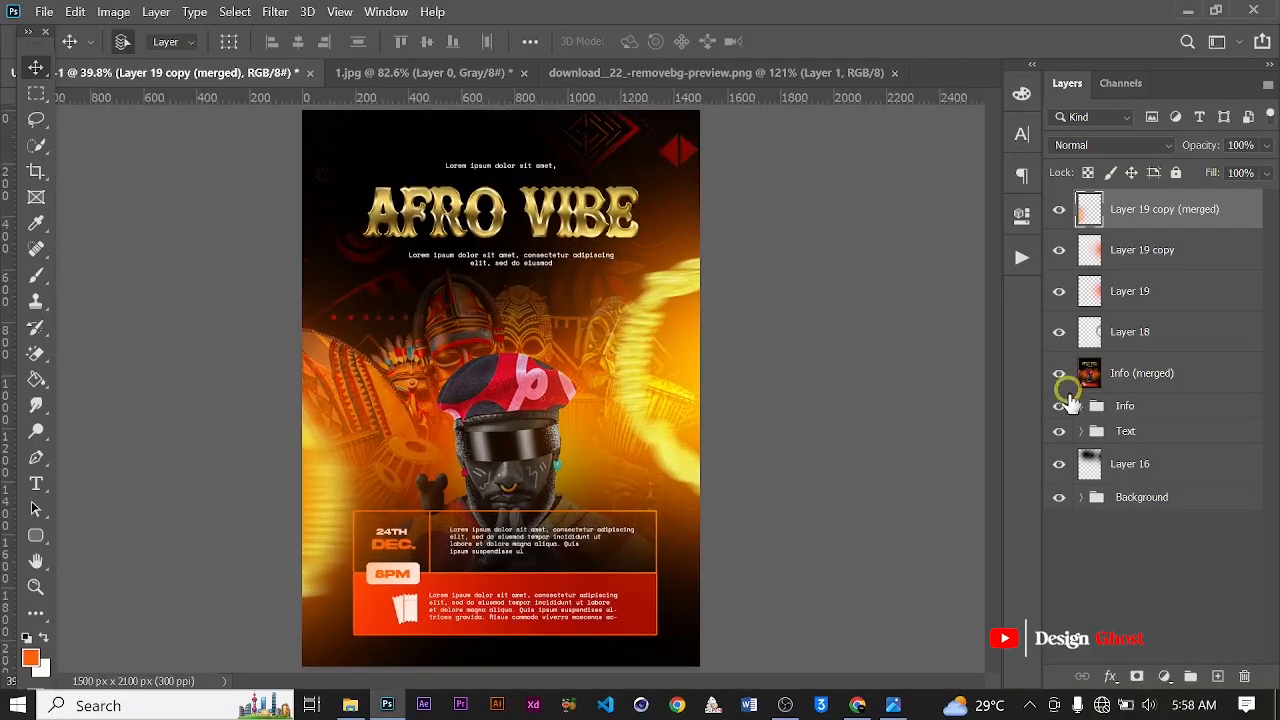
Stamp a merged copy of all layers down to Layer 16 and open it in the Camera Raw filter.
shift+click(1145, 486)
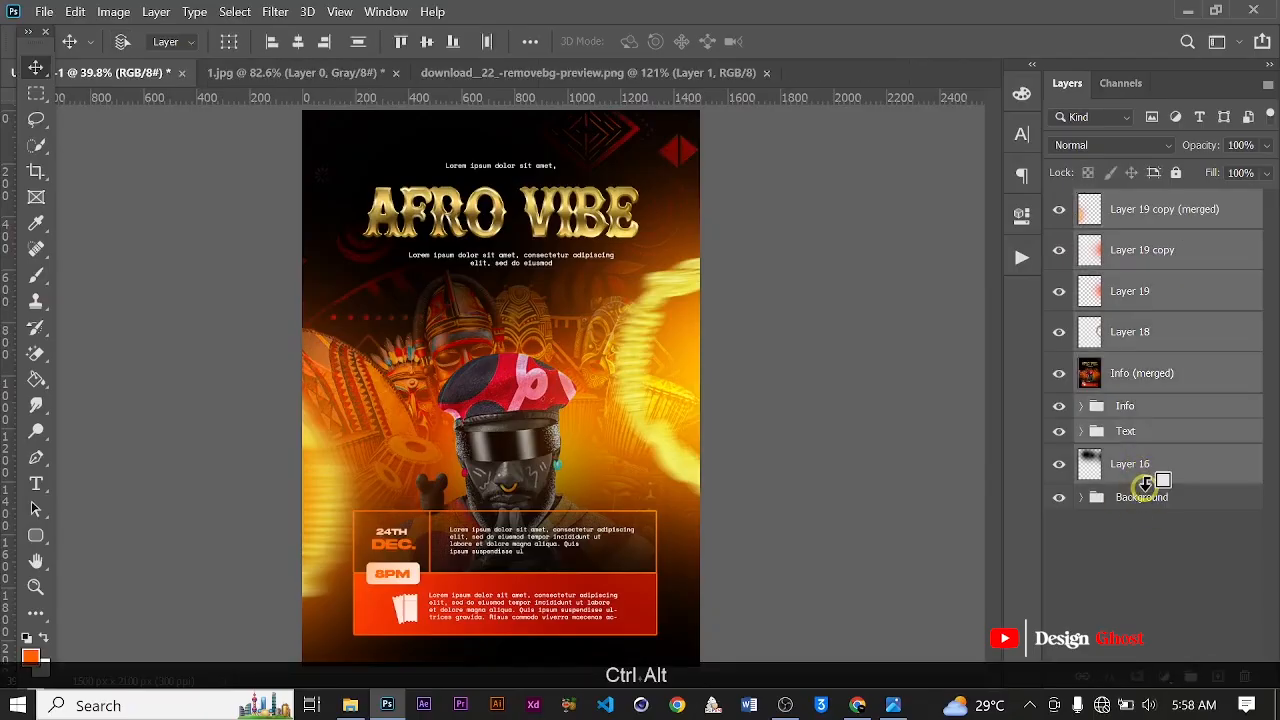
key(ctrl+alt+e)
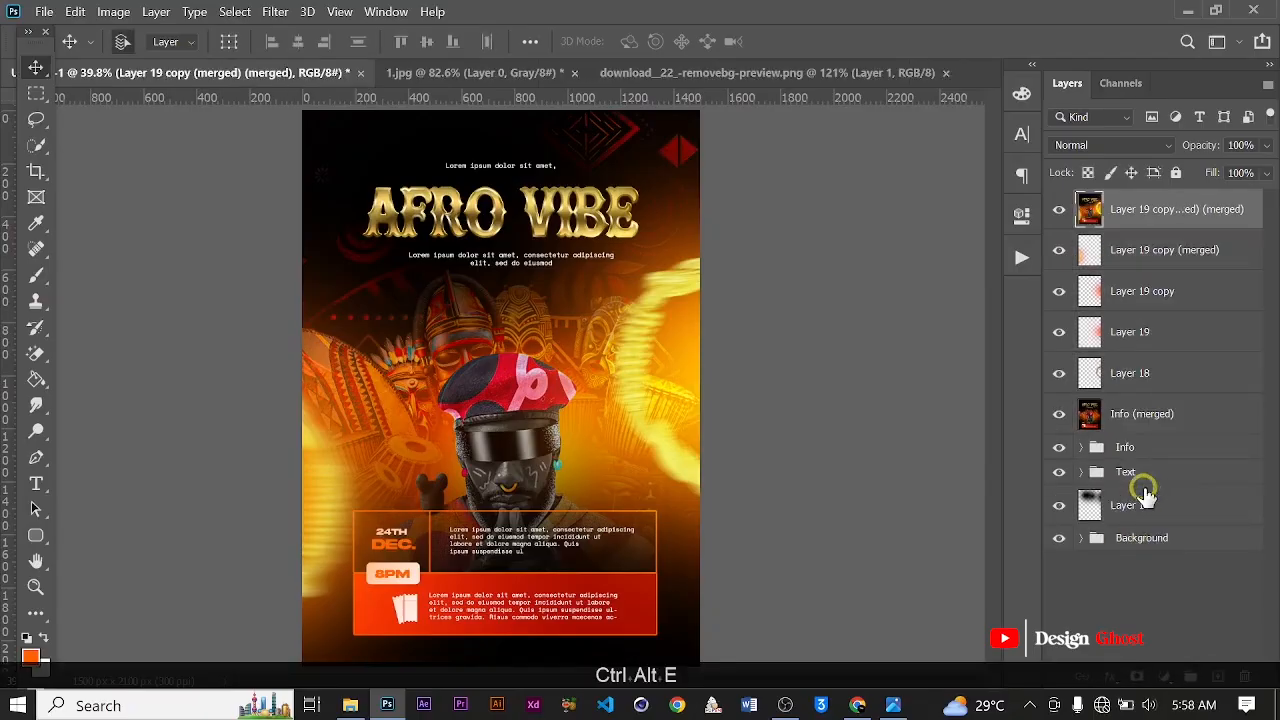
scroll(490, 377, down, 2)
key(ctrl+shift+a)
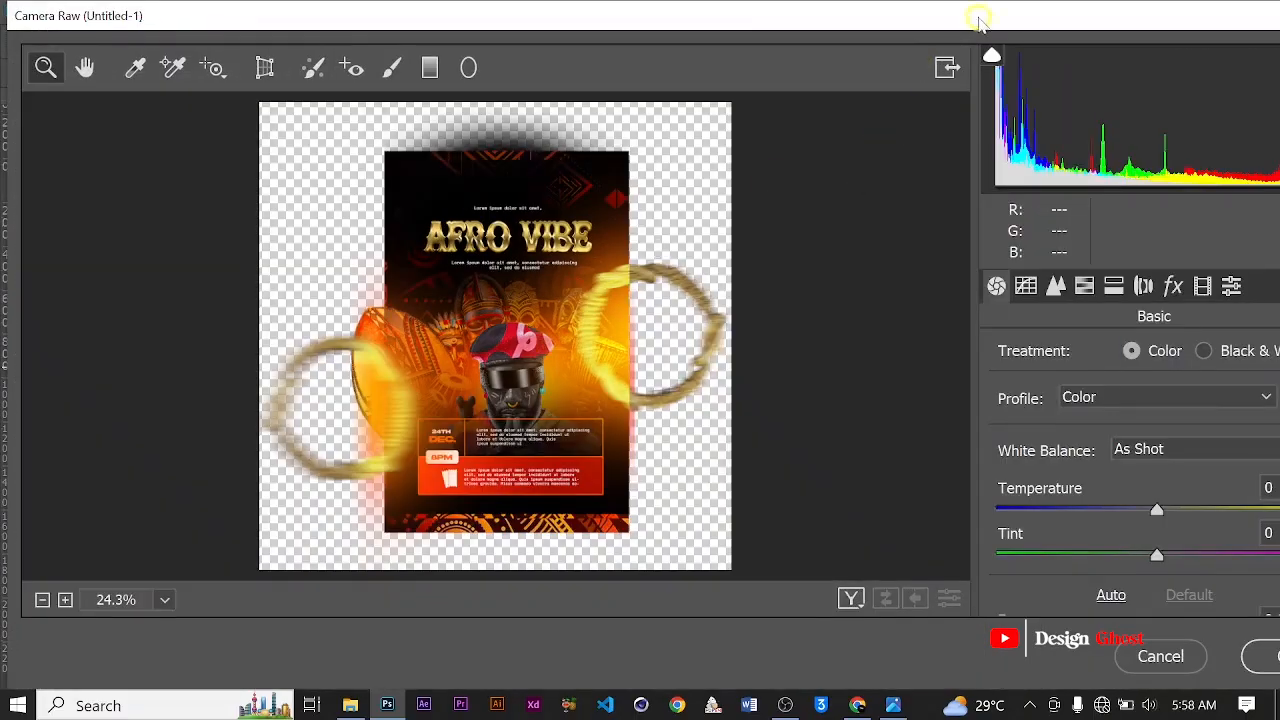
drag(980, 20, 794, 20)
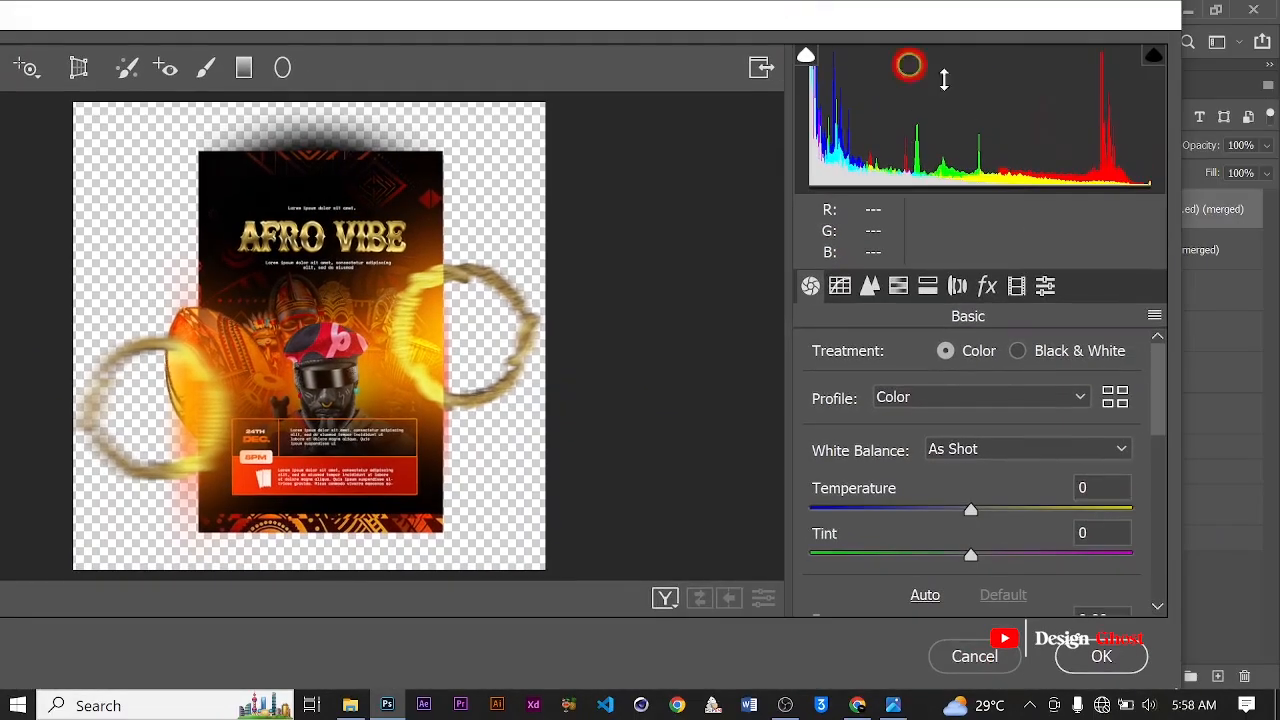
Preview the Camera Raw creative presets on the poster, including Flat & Green and Warm Shadows.
click(1046, 287)
scroll(1020, 372, down, 5)
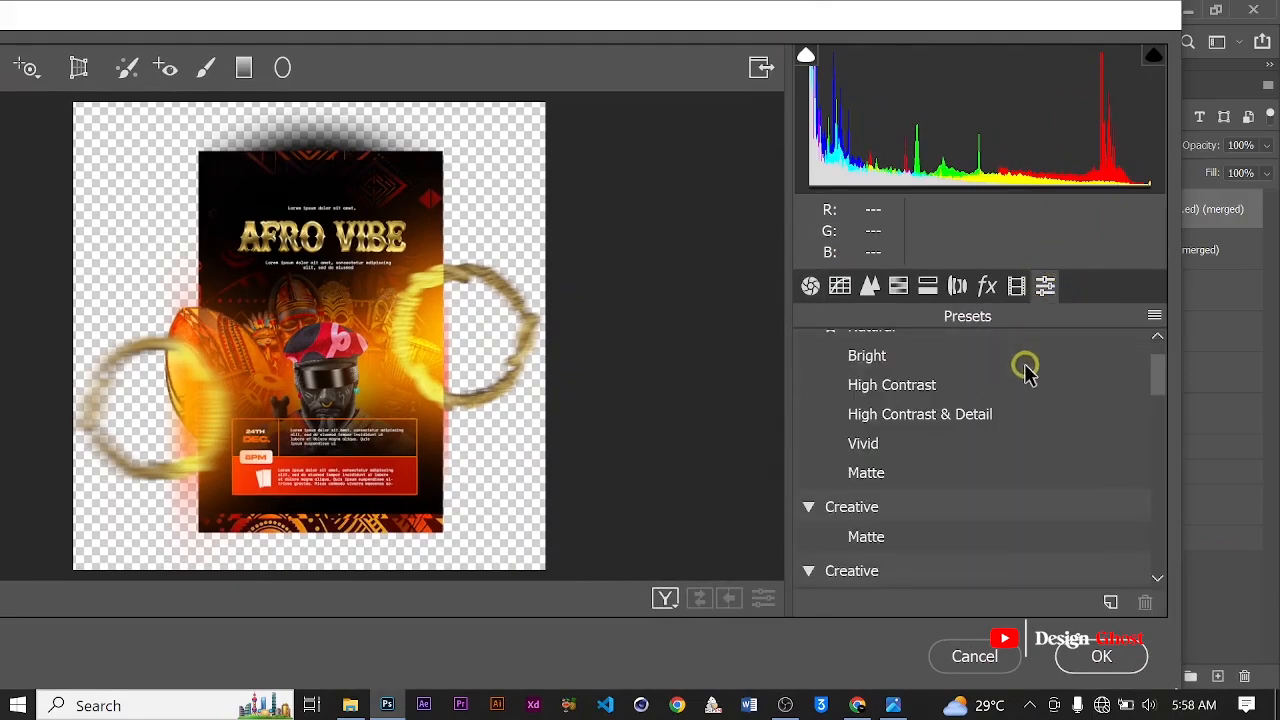
scroll(1015, 380, down, 1)
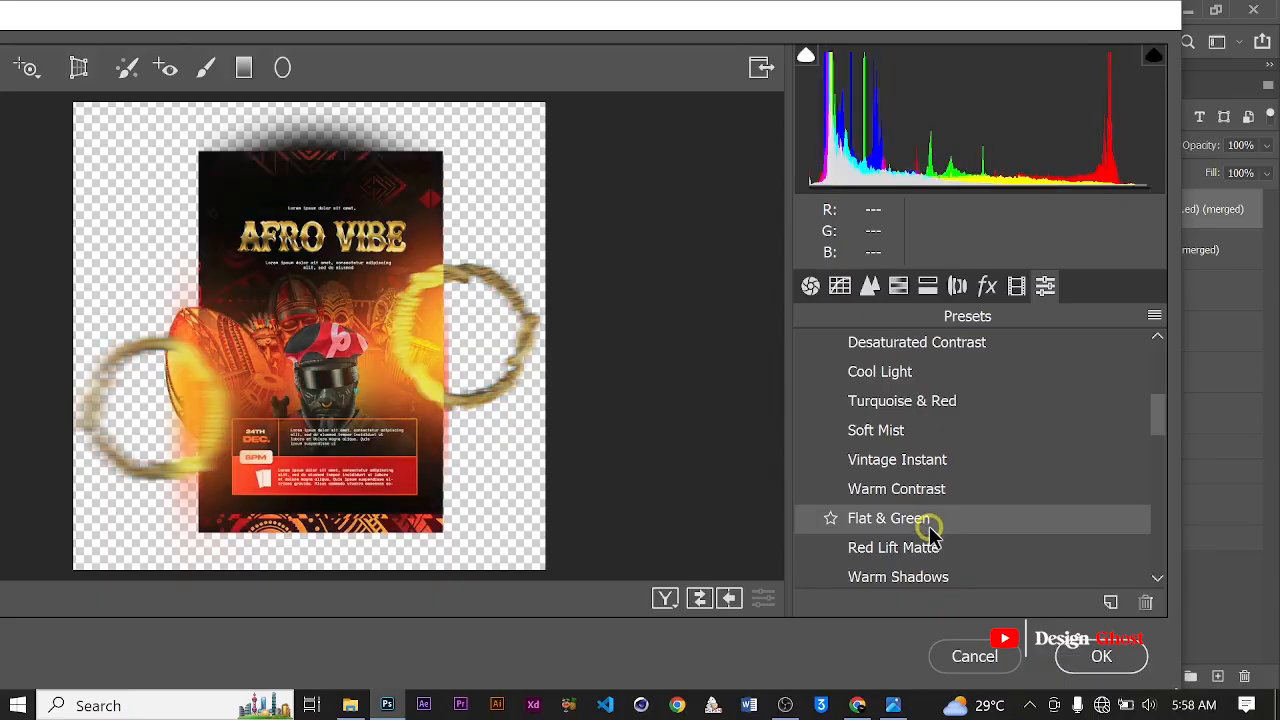
scroll(930, 530, down, 1)
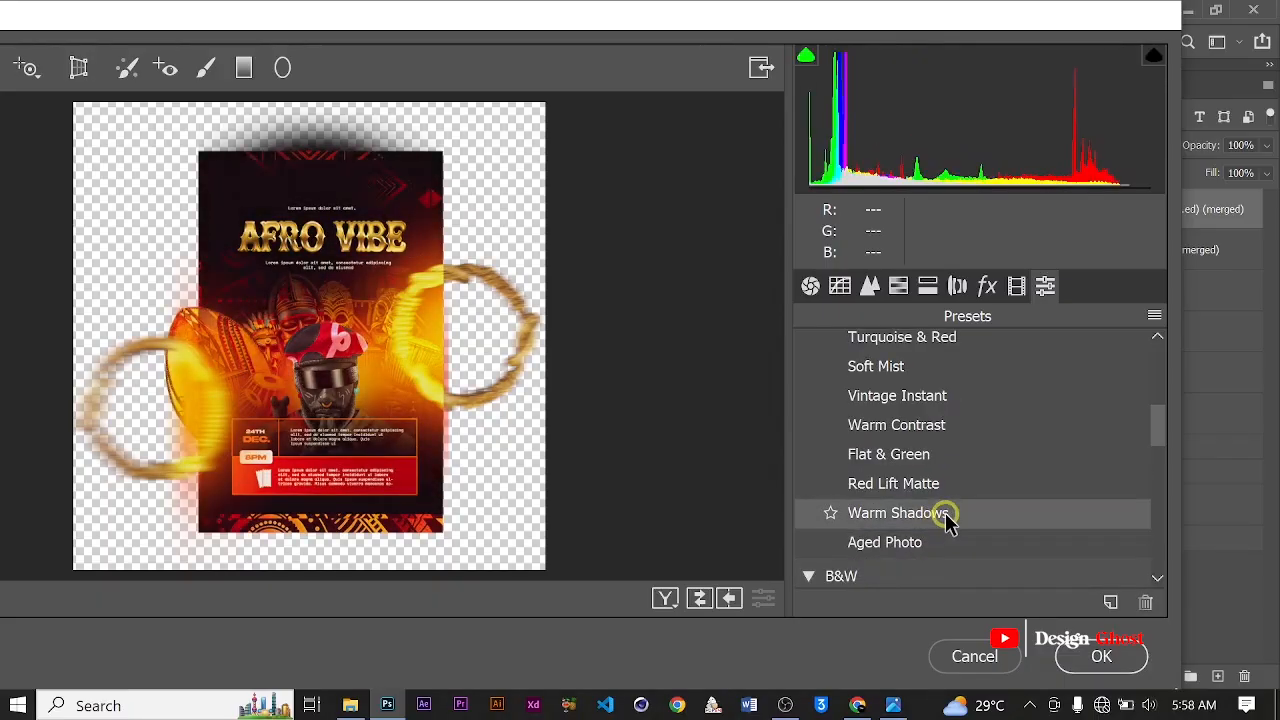
Apply Split Toning with highlights at hue 24 and saturation 58, and shadows at hue 23 with increased saturation.
click(930, 287)
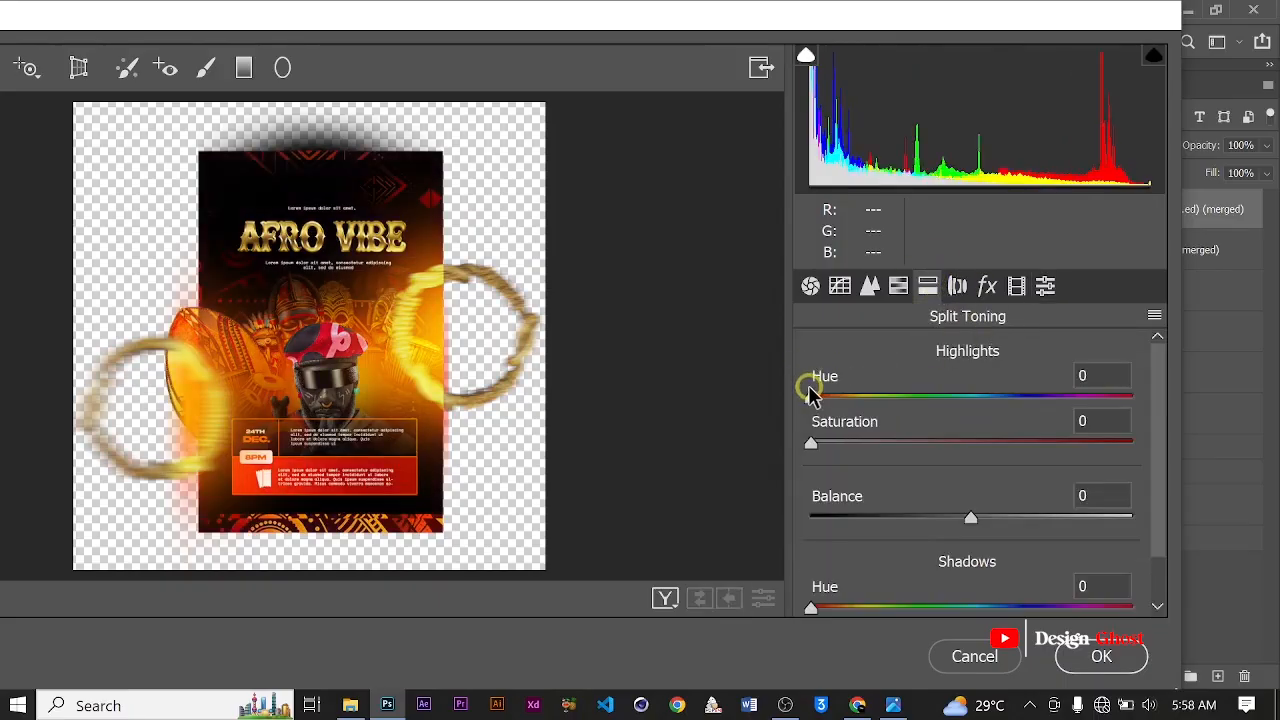
drag(812, 400, 1005, 428)
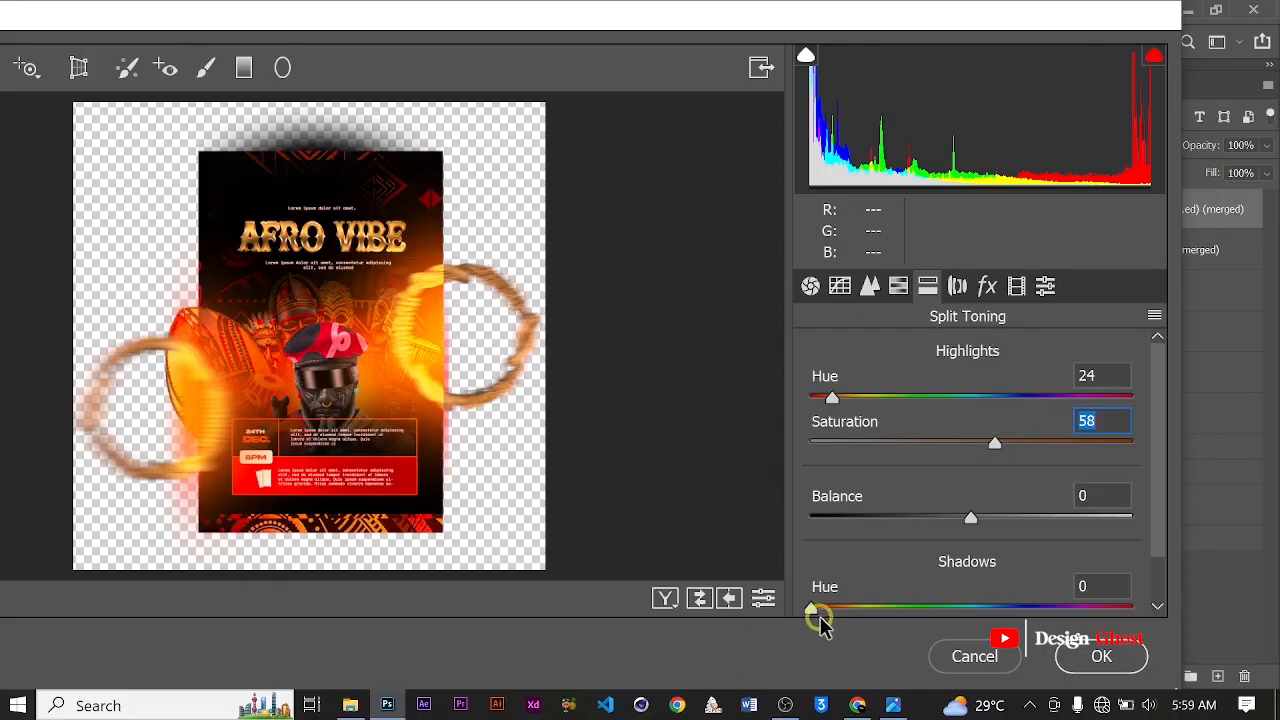
scroll(910, 550, down, 1)
drag(810, 546, 835, 548)
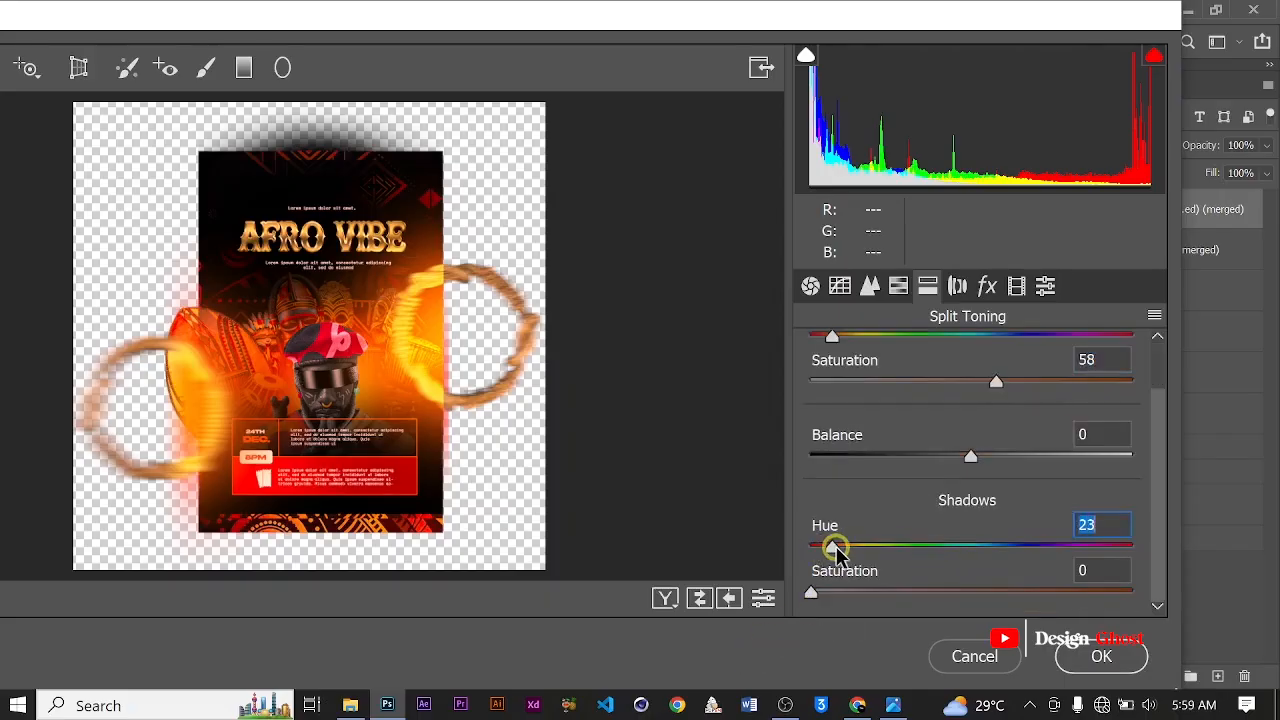
drag(811, 592, 933, 595)
key(Return)
key(Return)
key(Return)
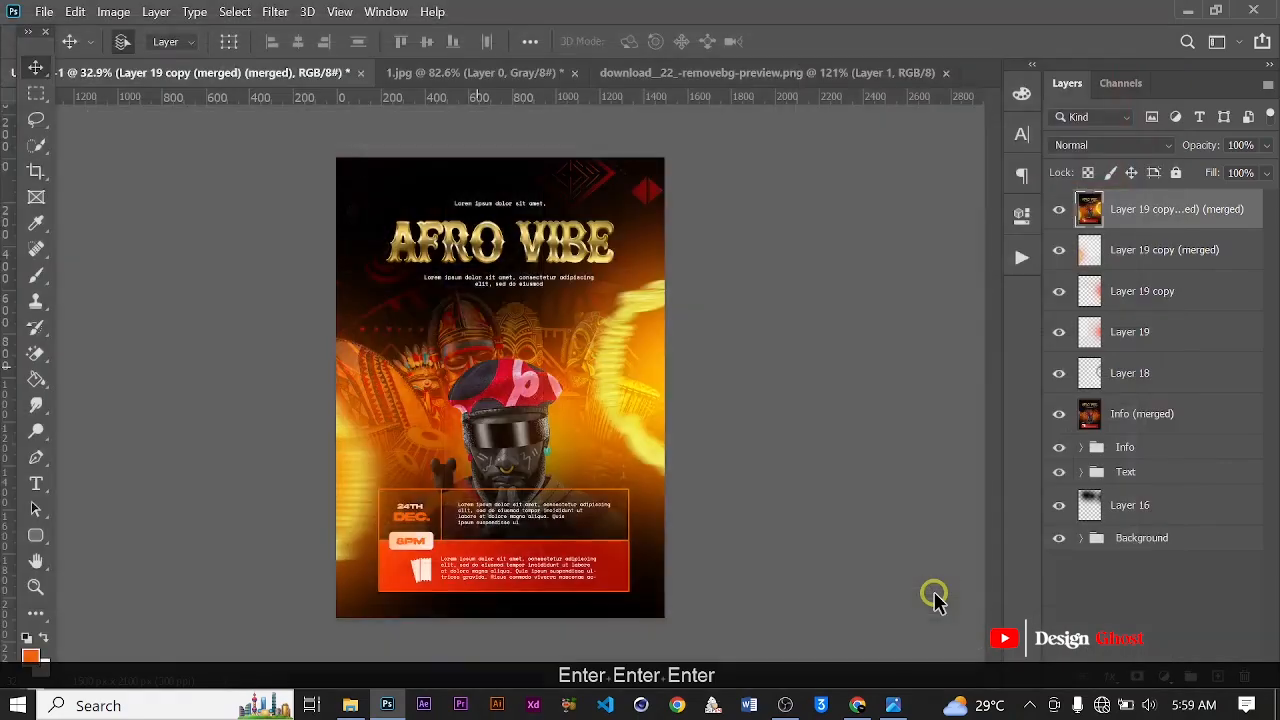
Lower the opacity of the topmost color-graded merged layer to 62%.
scroll(602, 440, up, 5)
drag(592, 462, 623, 363)
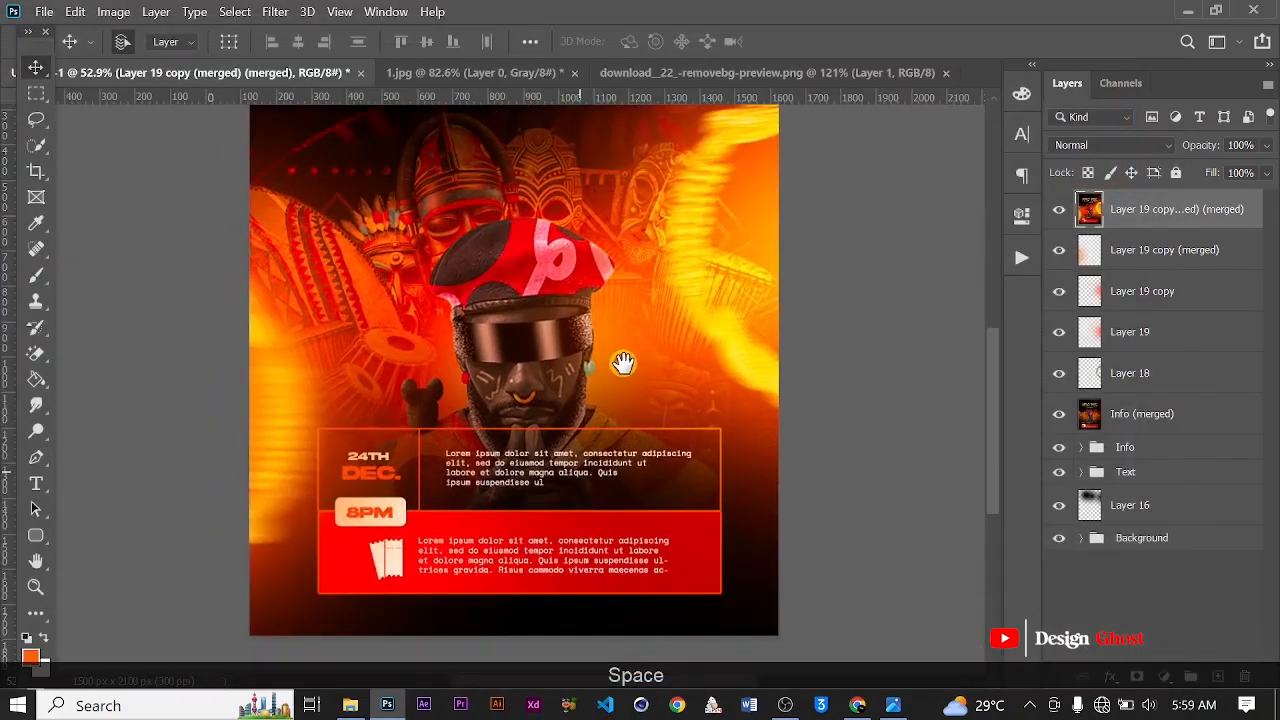
scroll(623, 365, down, 2)
scroll(580, 265, down, 2)
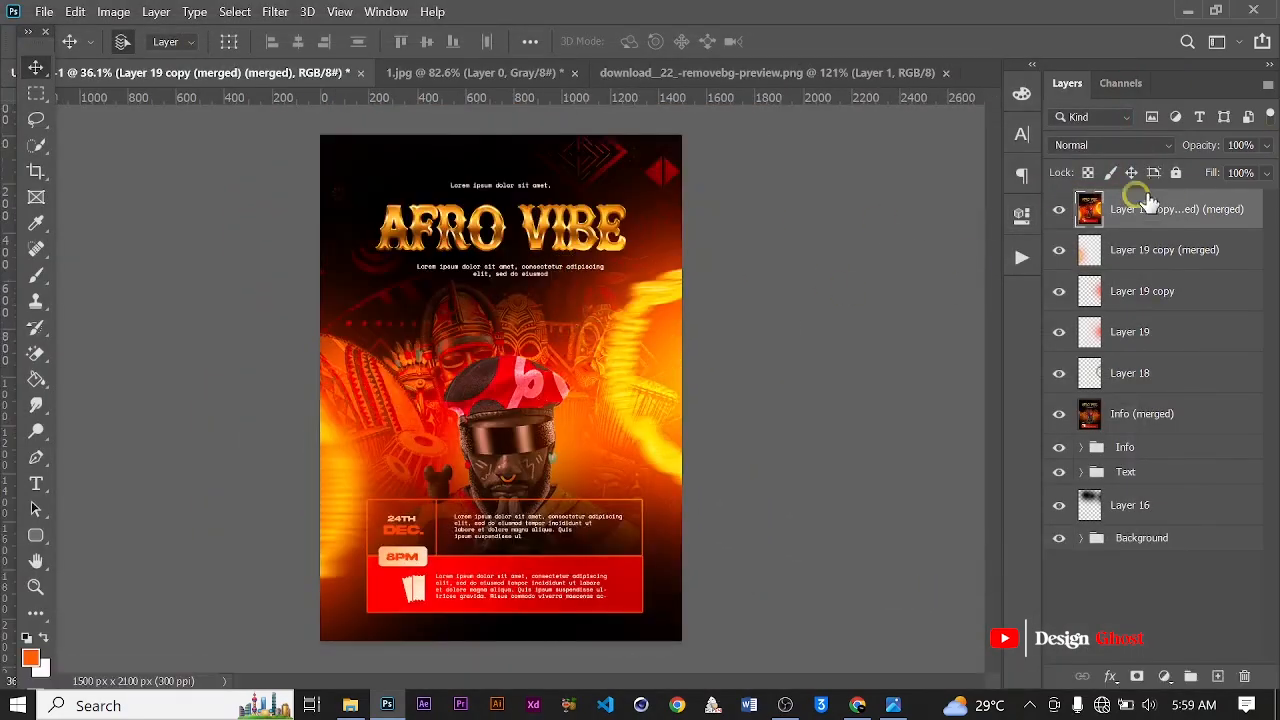
drag(1268, 145, 1247, 172)
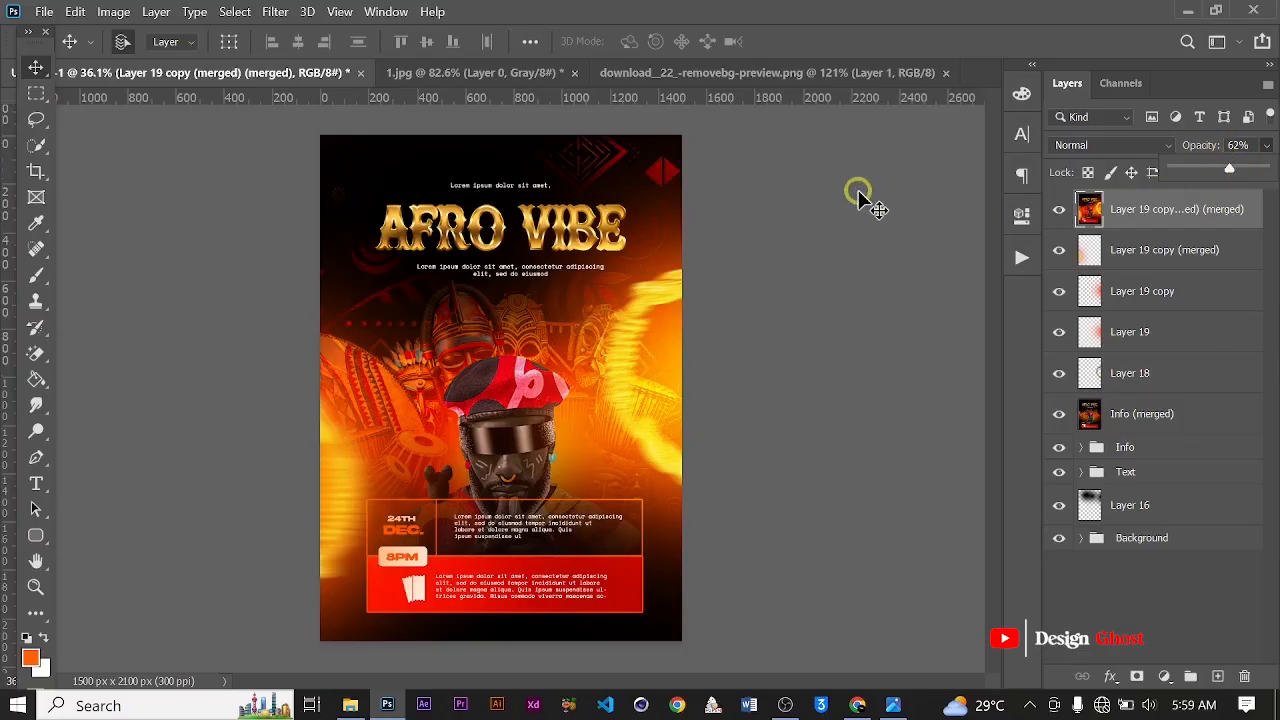
key(Return)
Check the softened color grade up close and display the whole poster in full-screen mode without the interface.
key(ctrl+0)
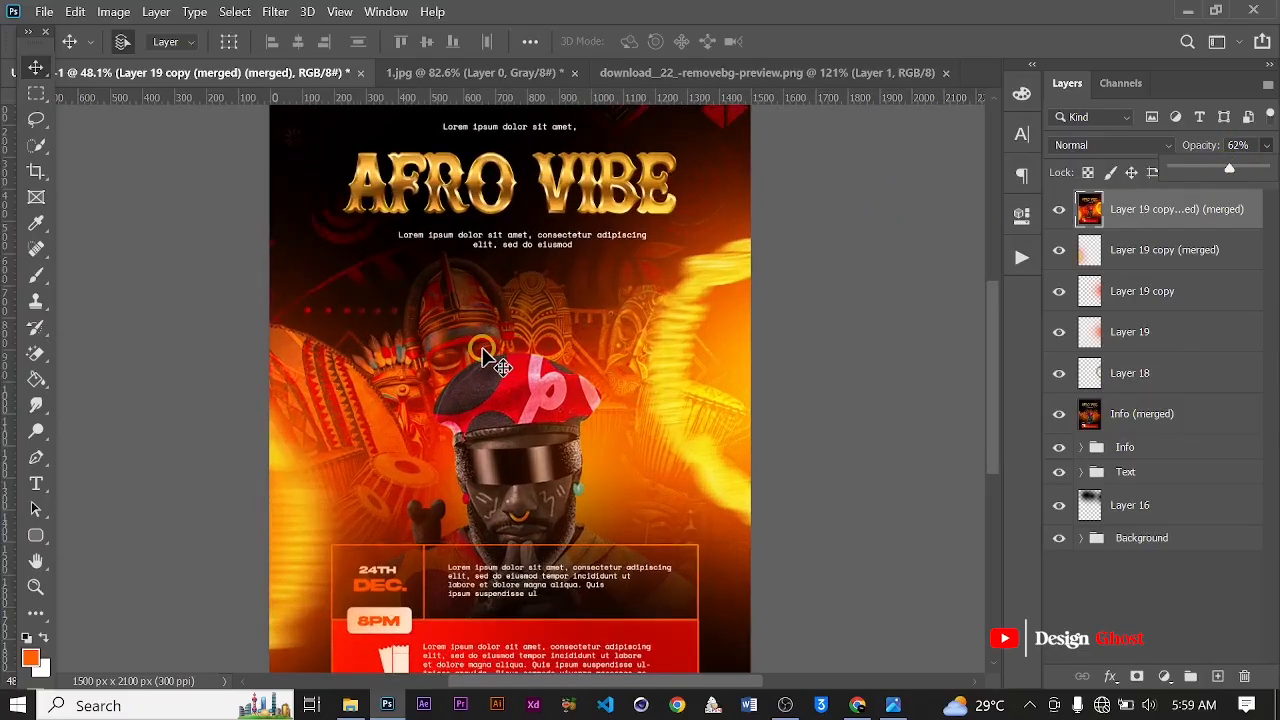
scroll(482, 385, up, 3)
key(space)
drag(603, 490, 620, 359)
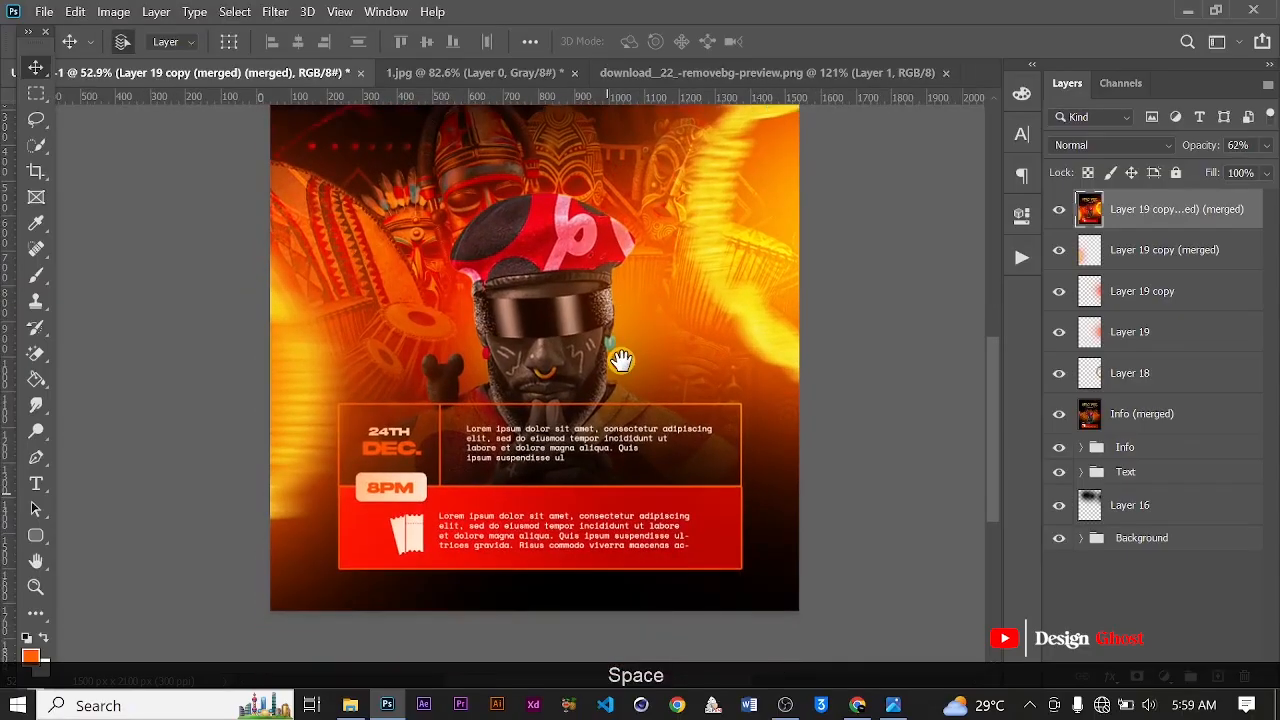
key(ctrl+0)
scroll(622, 368, down, 4)
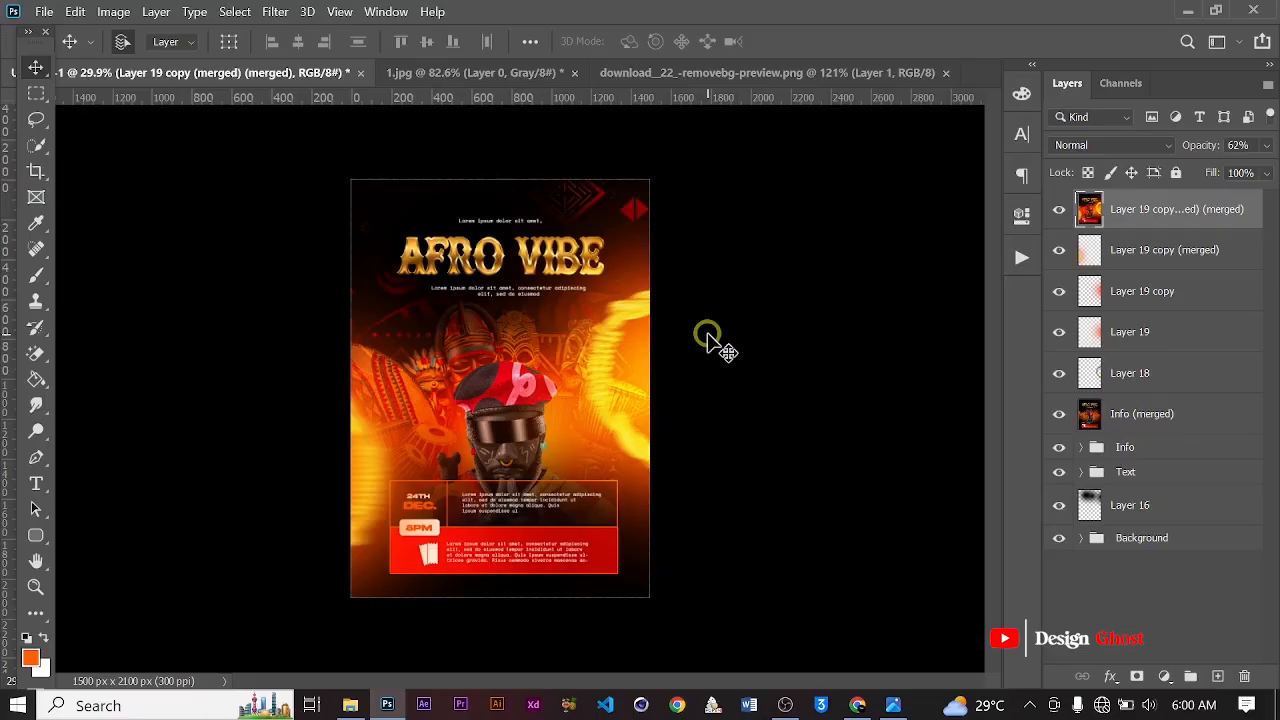
key(f)
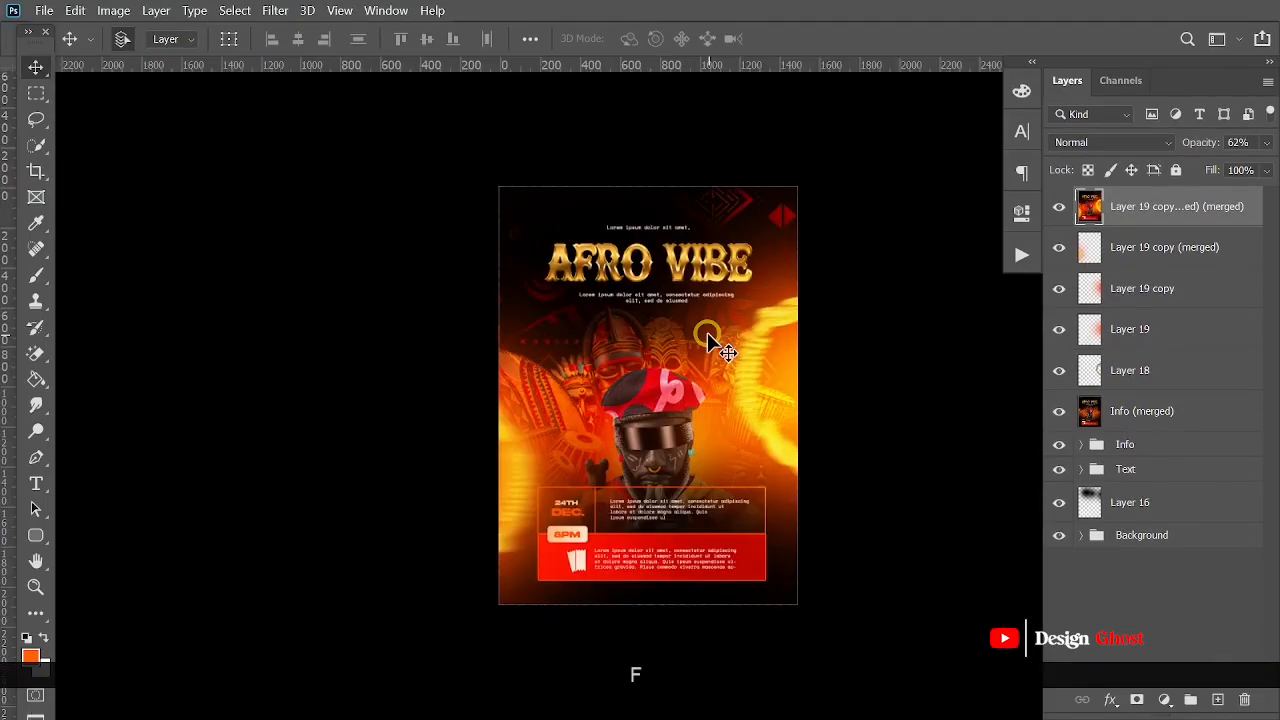
key(f)
key(f)
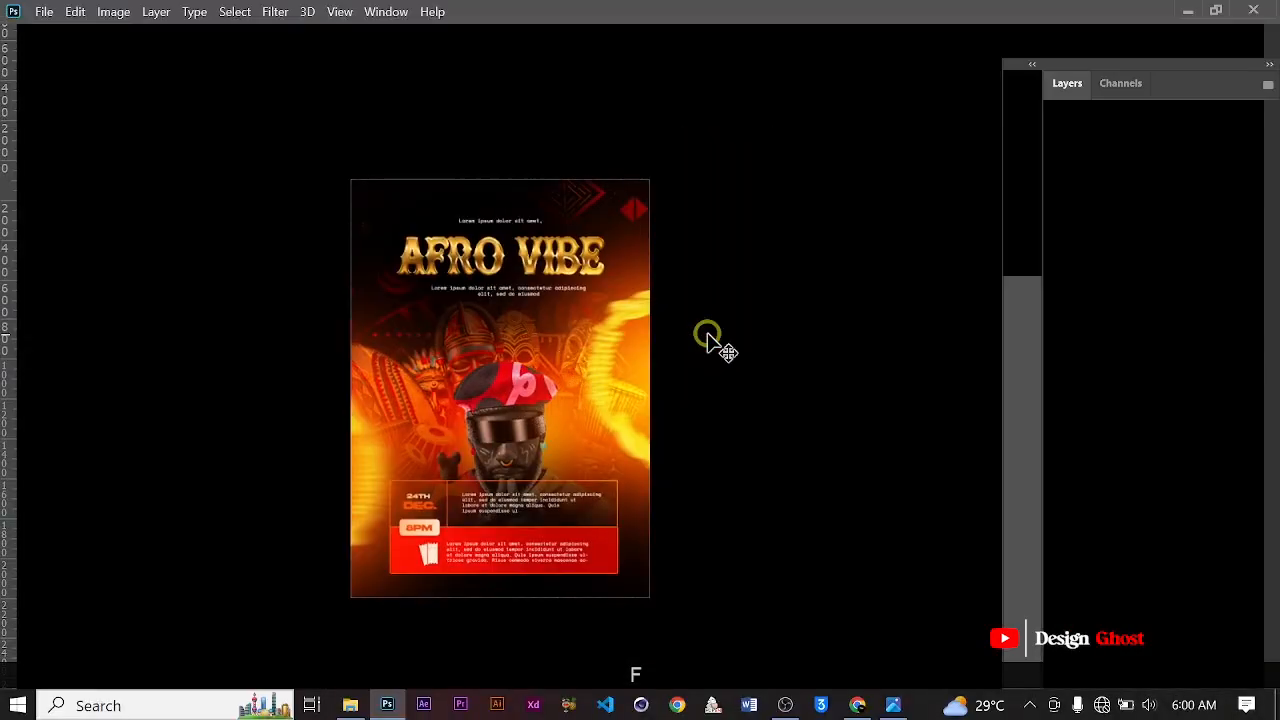
key(f)
key(f)
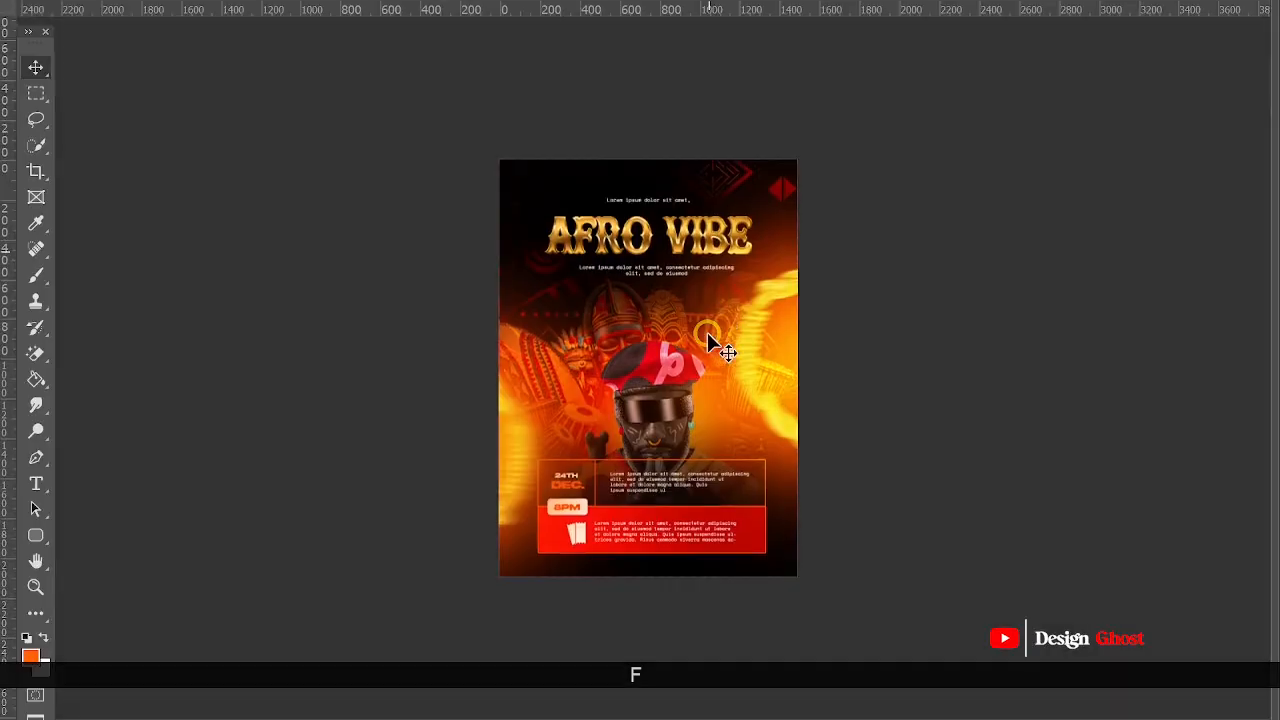
Change the full-screen background around the poster to Black.
scroll(707, 332, up, 2)
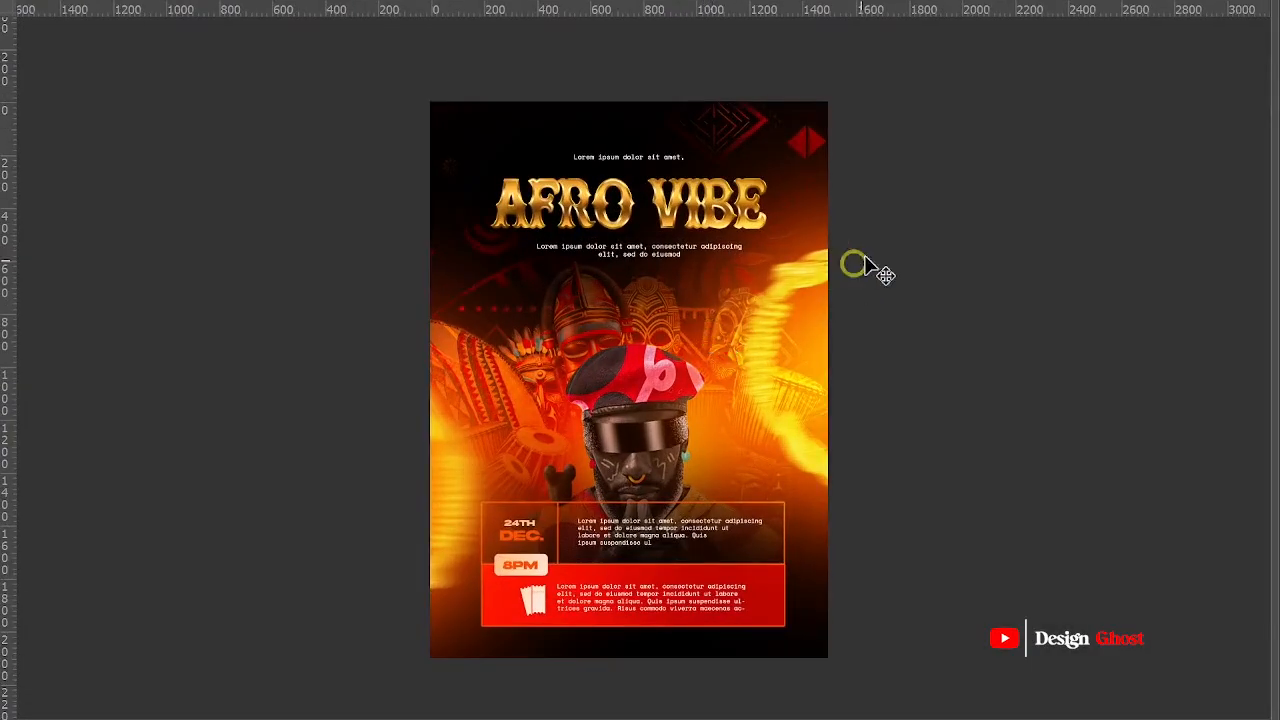
scroll(860, 268, up, 1)
right_click(945, 212)
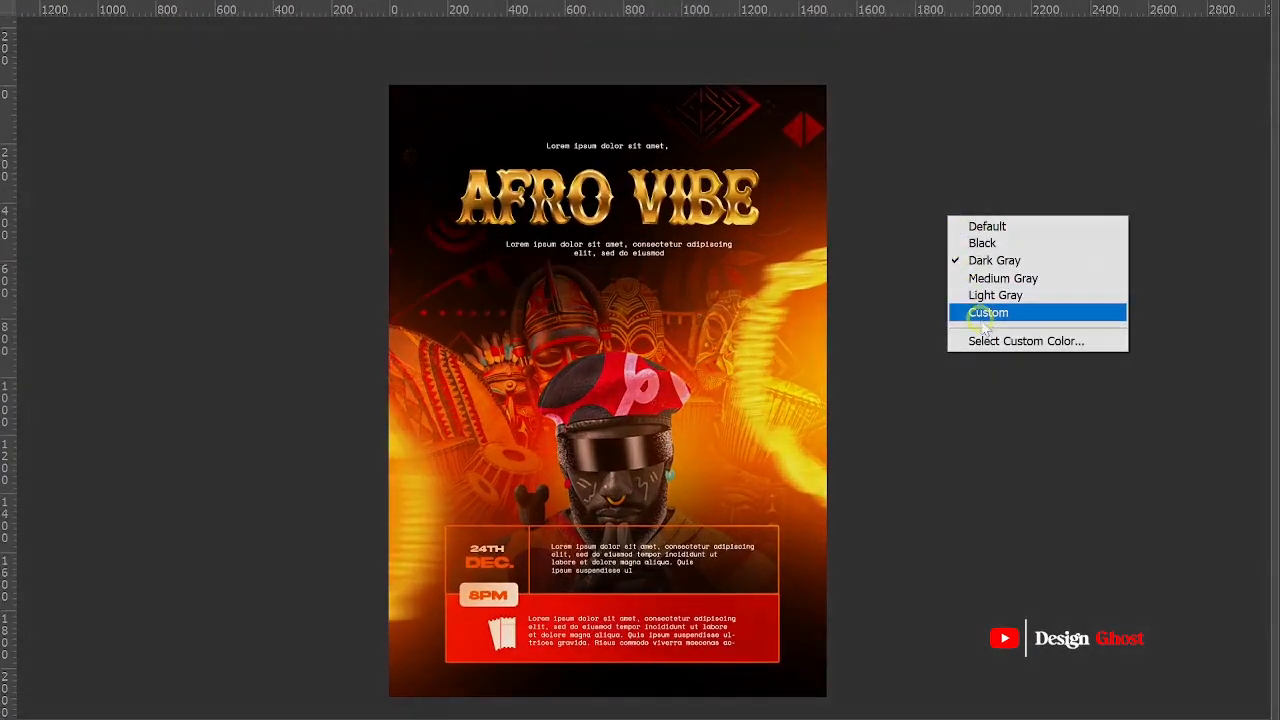
click(990, 245)
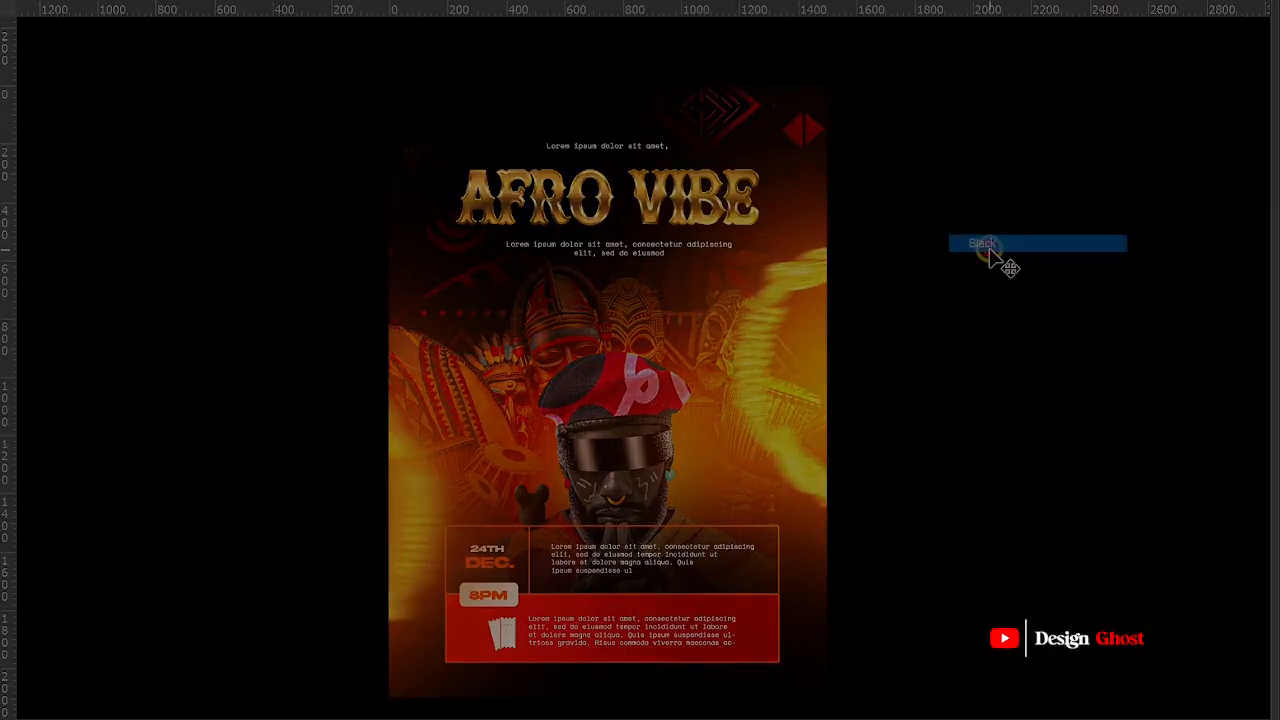
scroll(920, 305, up, 1)
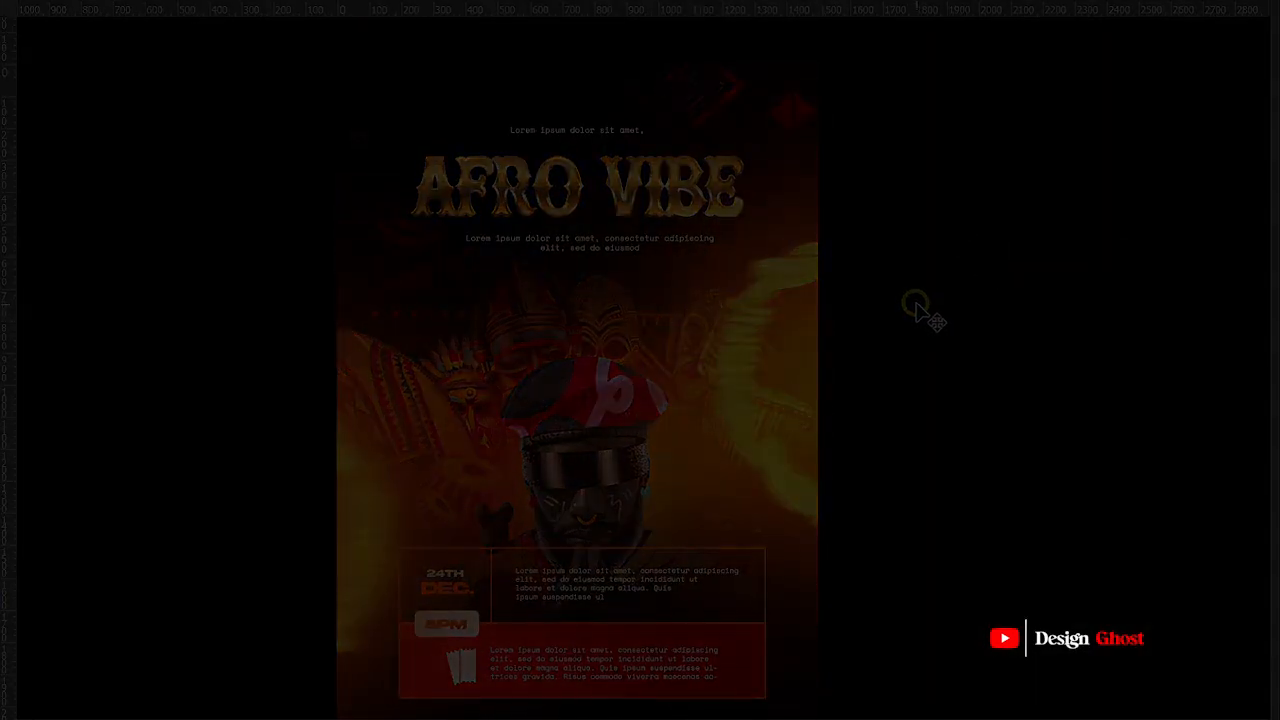